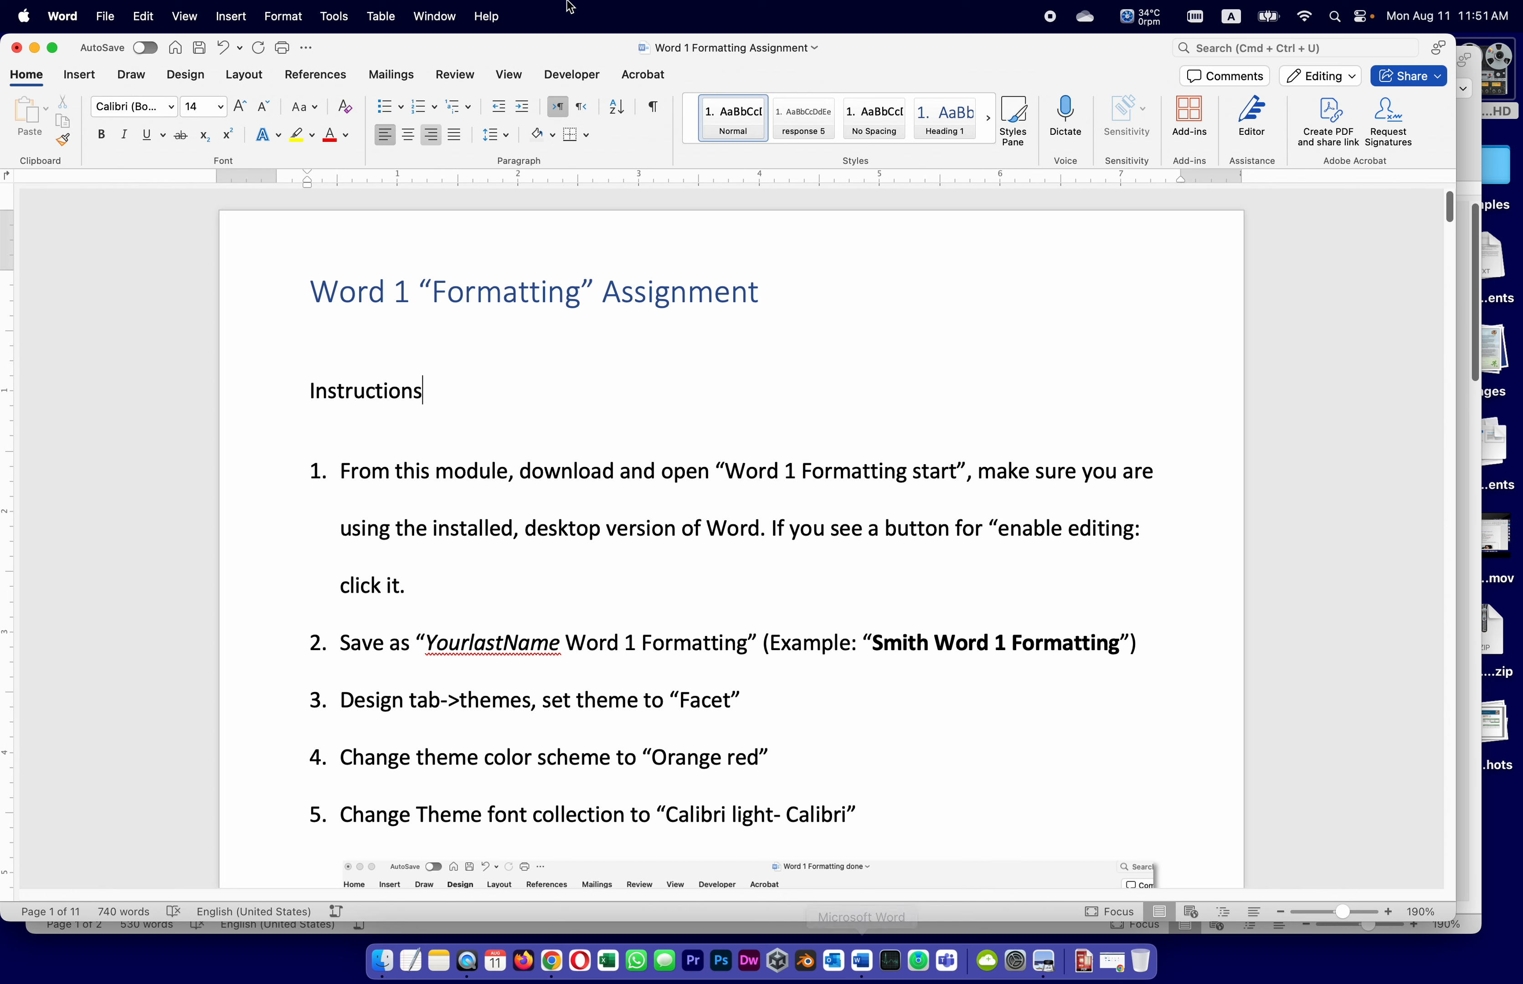
Switch to the Word 1 Formatting start document, then glance back at the assignment instructions
left_click(454, 13)
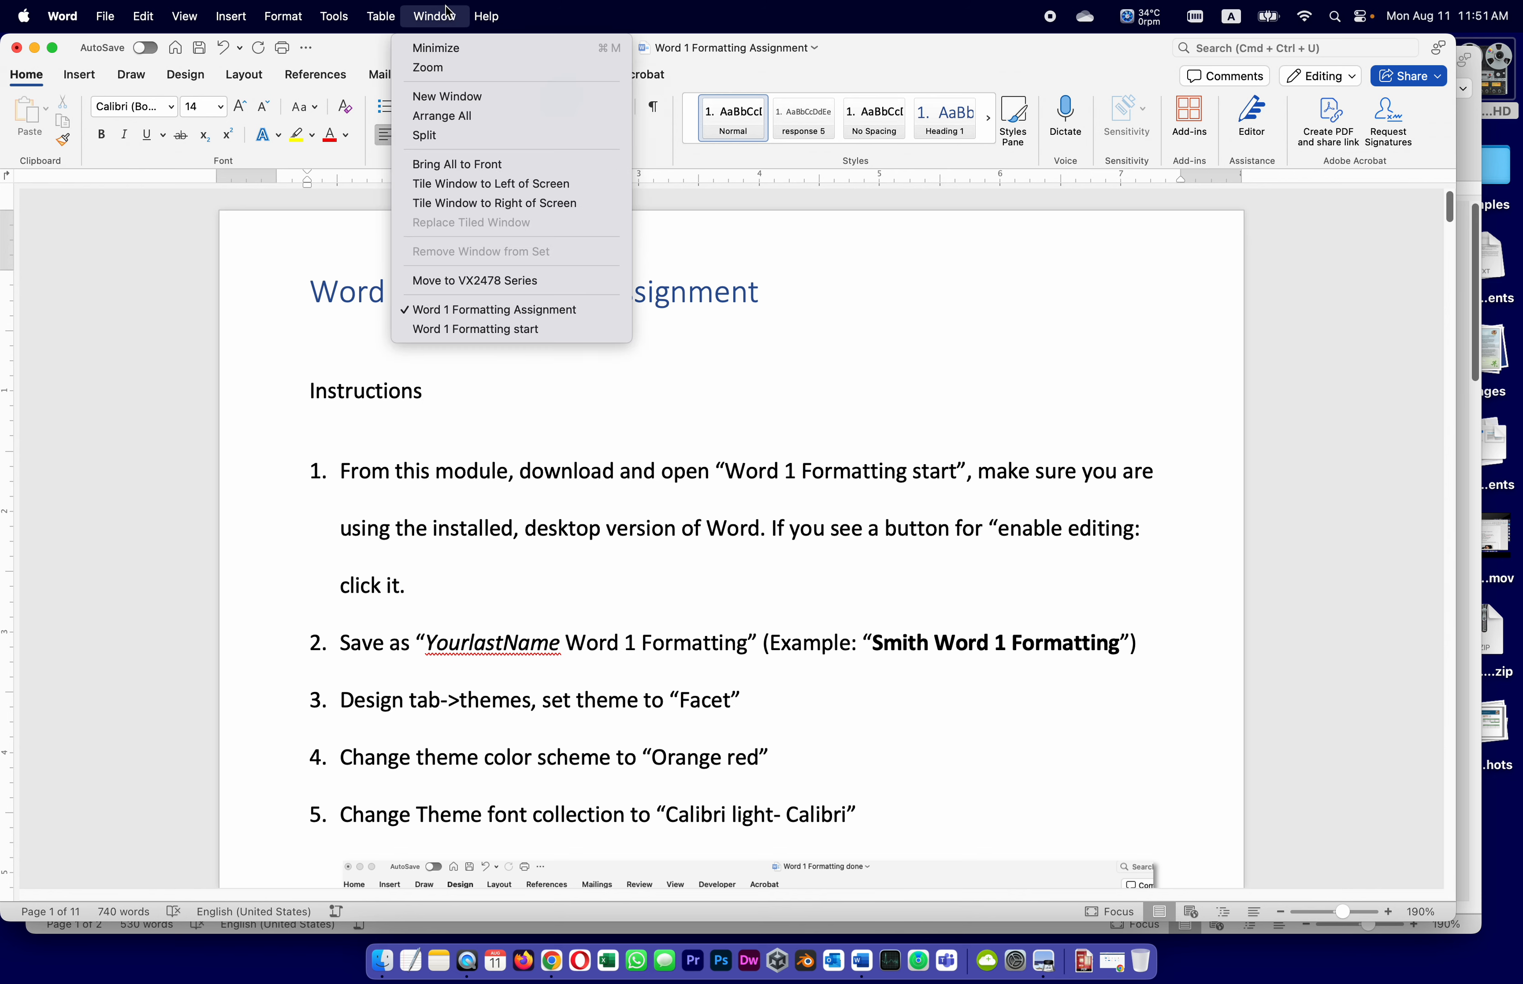
left_click(495, 325)
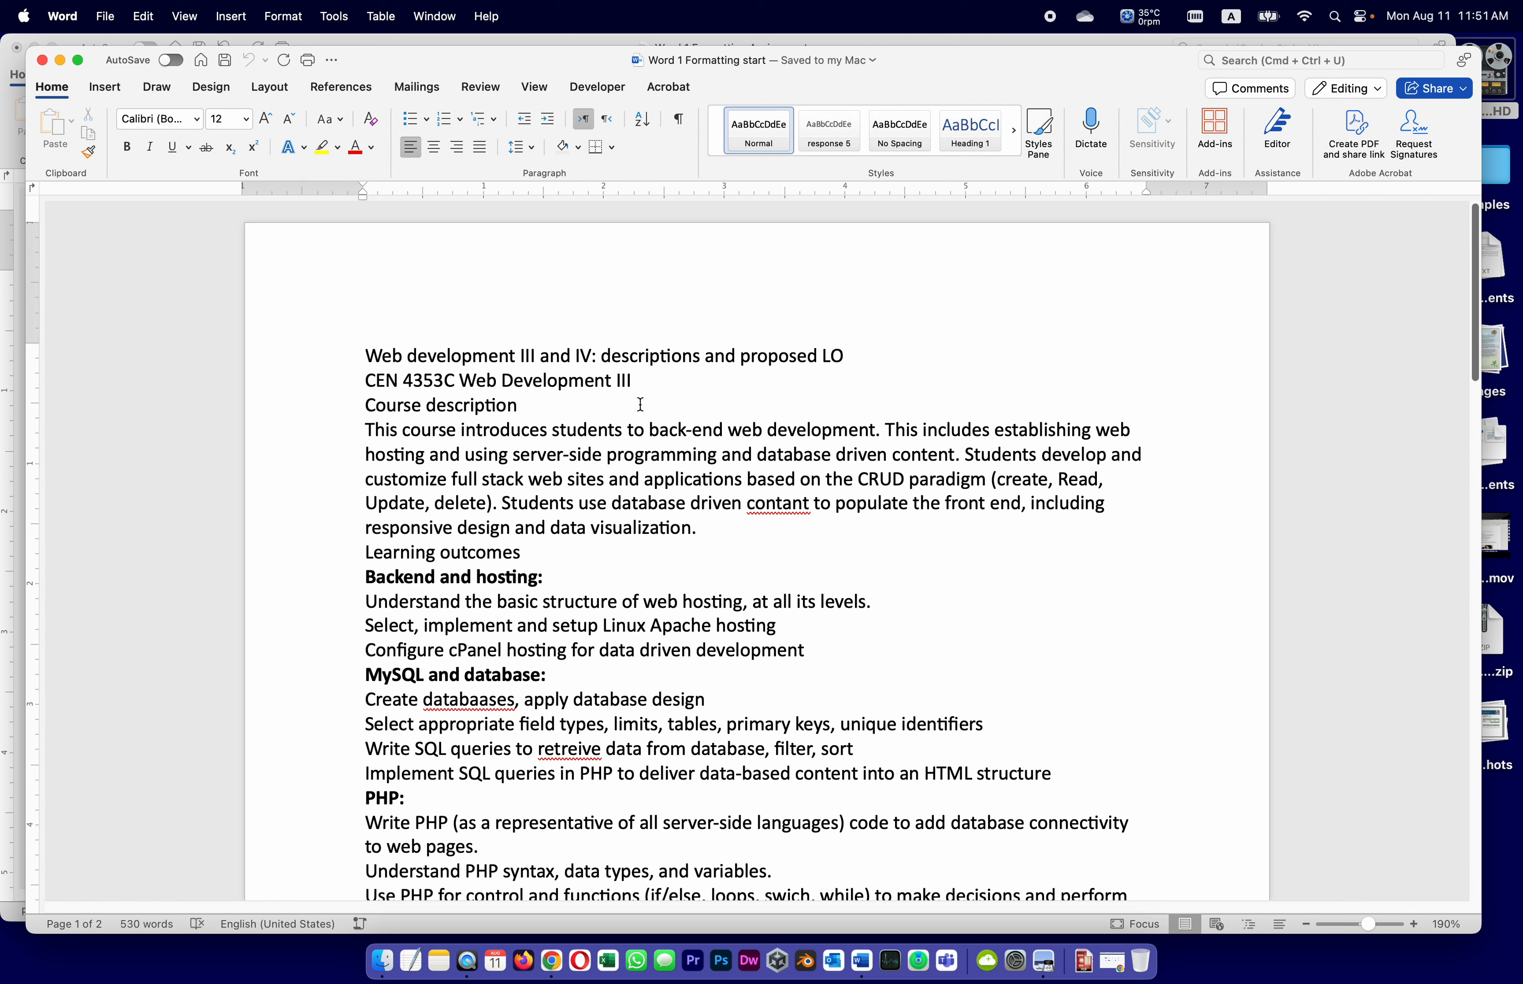
left_click(865, 964)
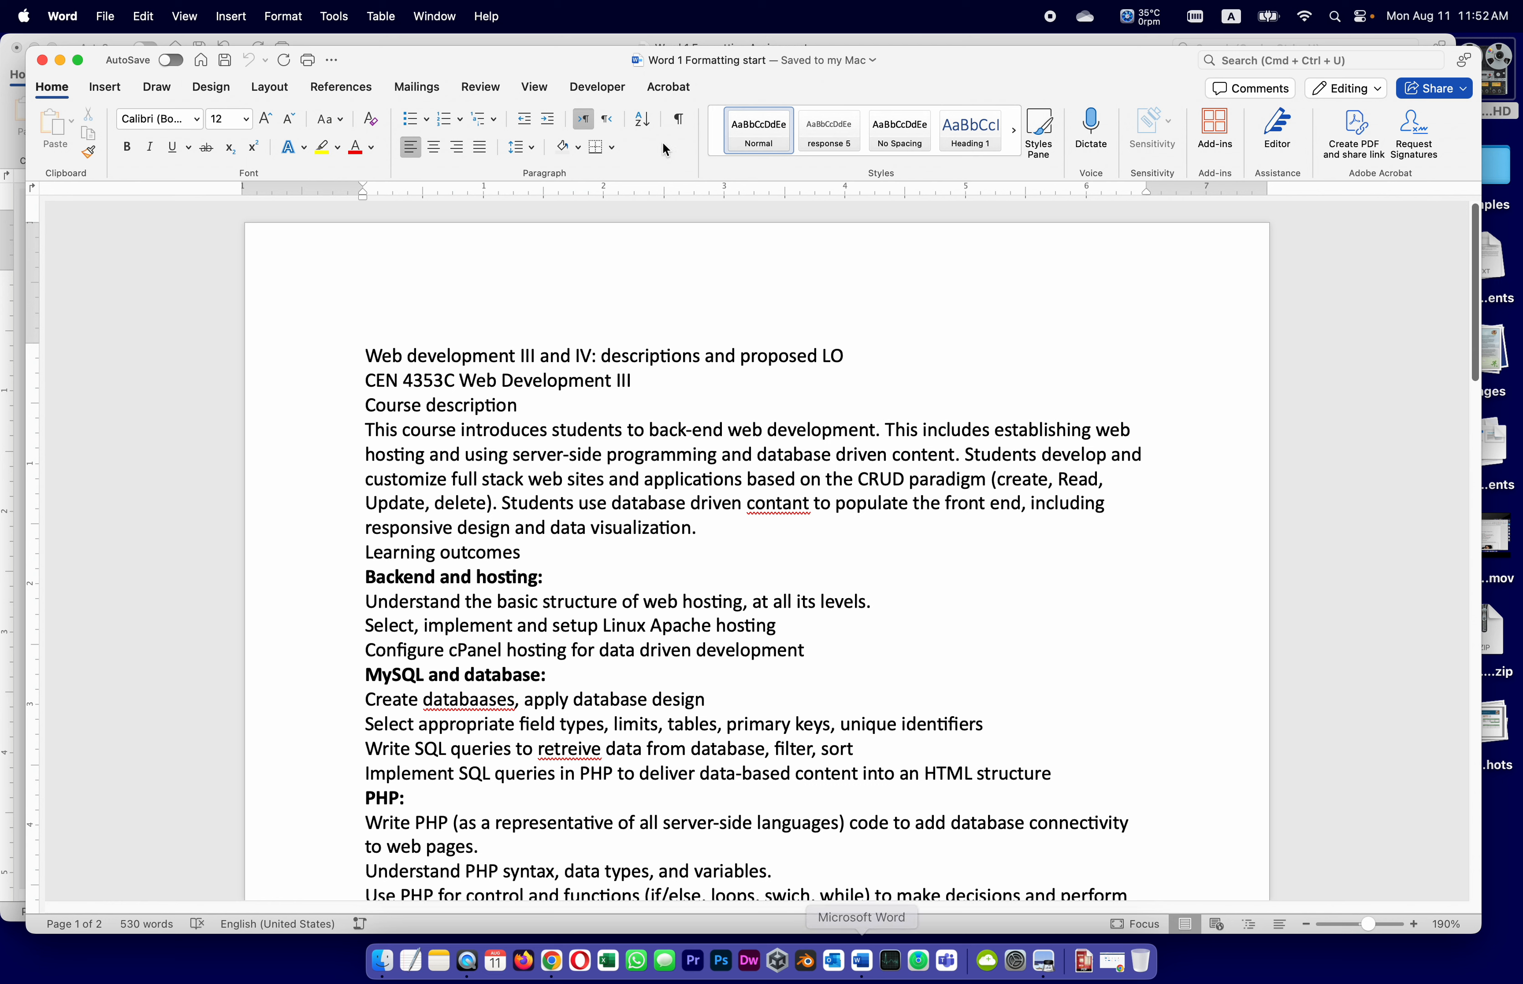
left_click(457, 39)
scroll(541, 550, "down", 2)
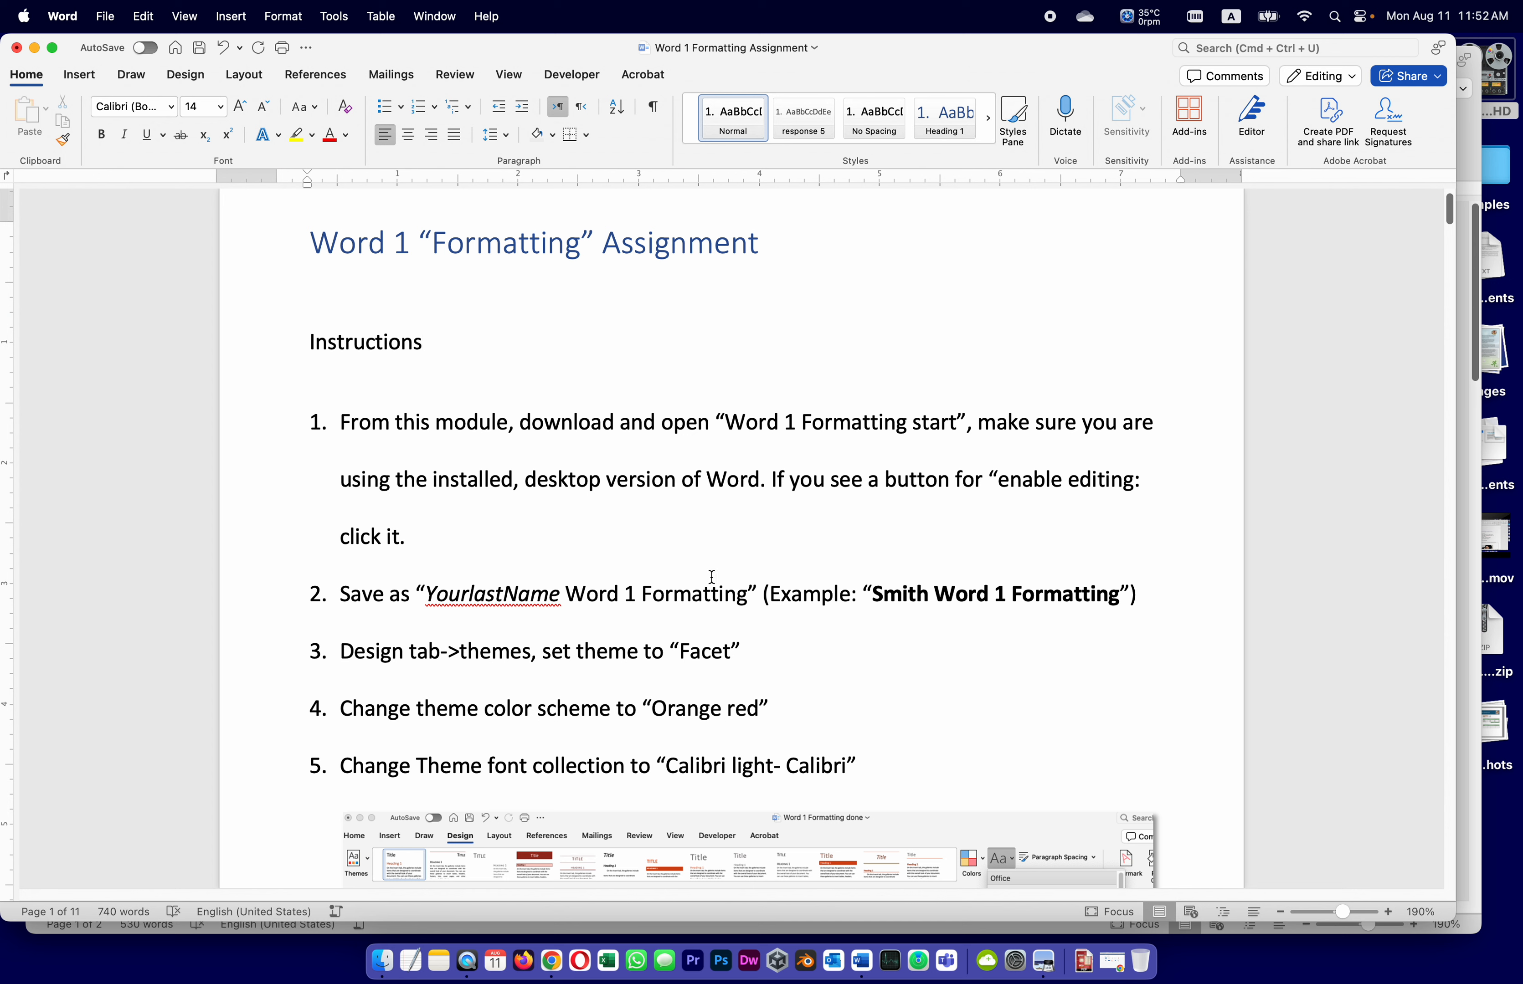
Bring the Word 1 Formatting start document back to the front
left_click(434, 16)
left_click(523, 329)
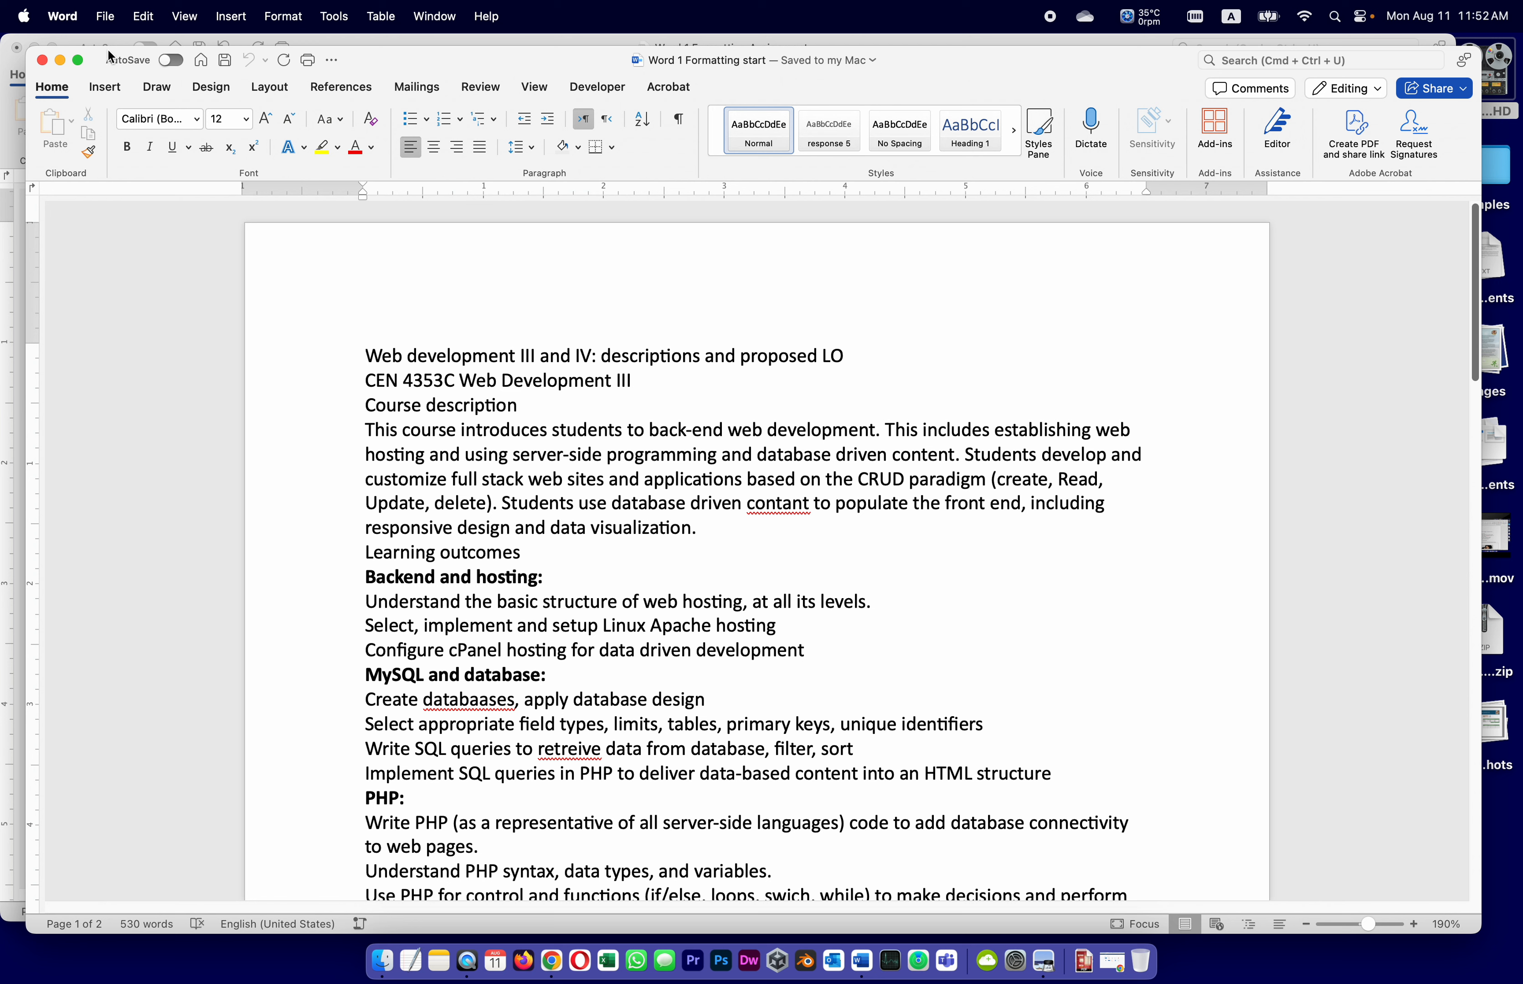
left_click(106, 17)
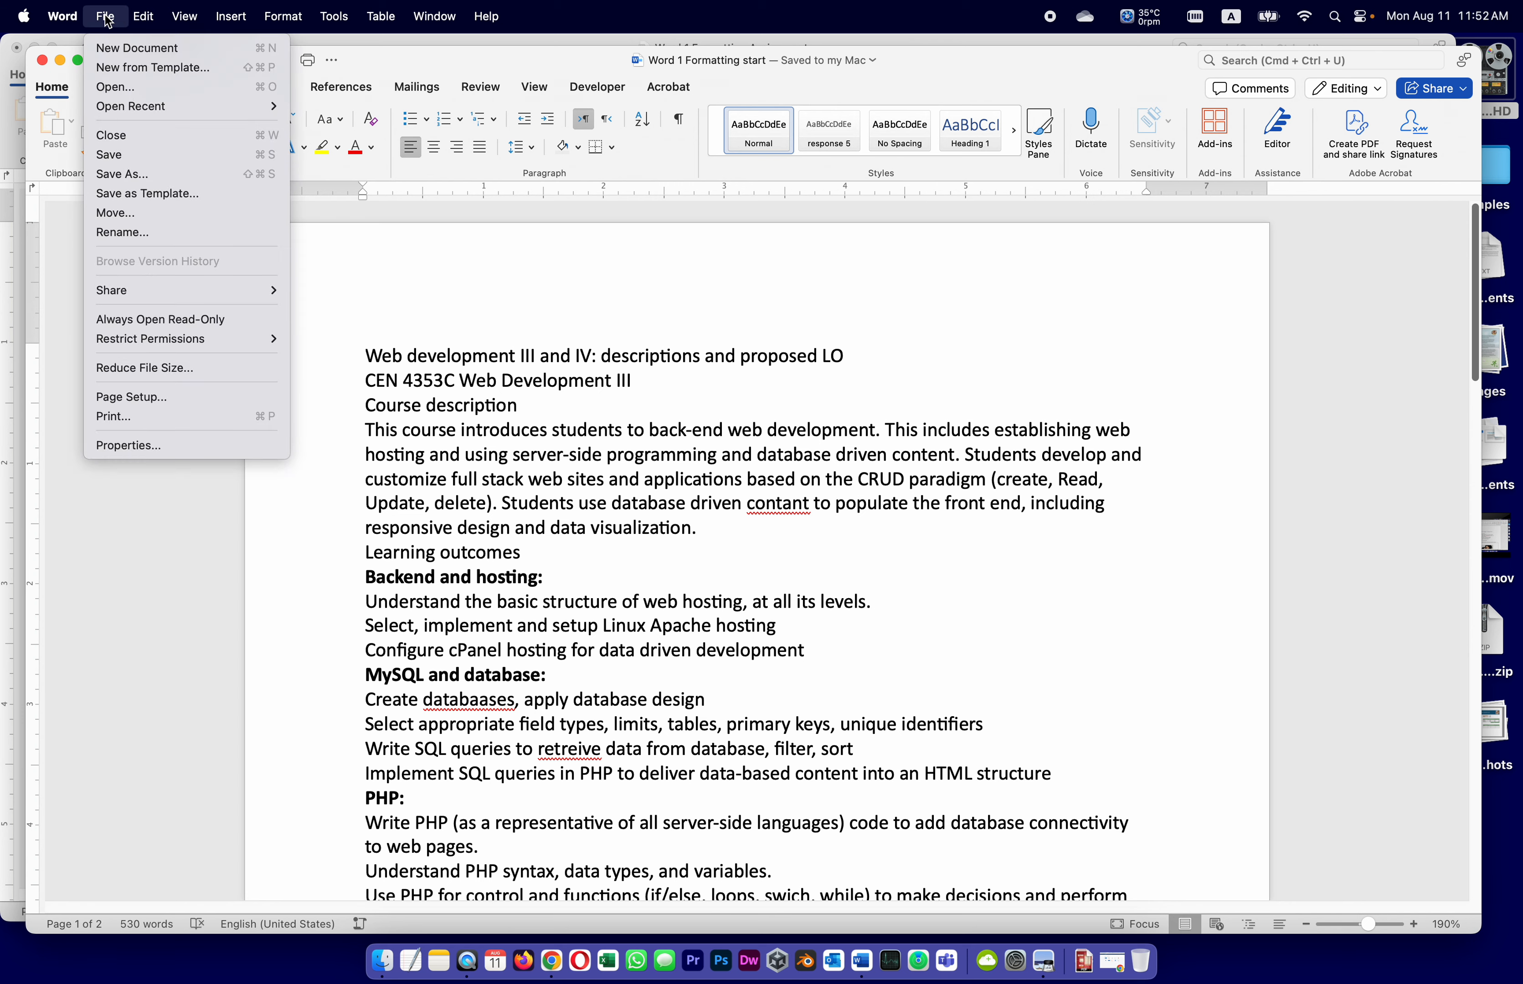
Save a copy in Documents named 'Smith Word 1 Formatting.docx'
left_click(123, 174)
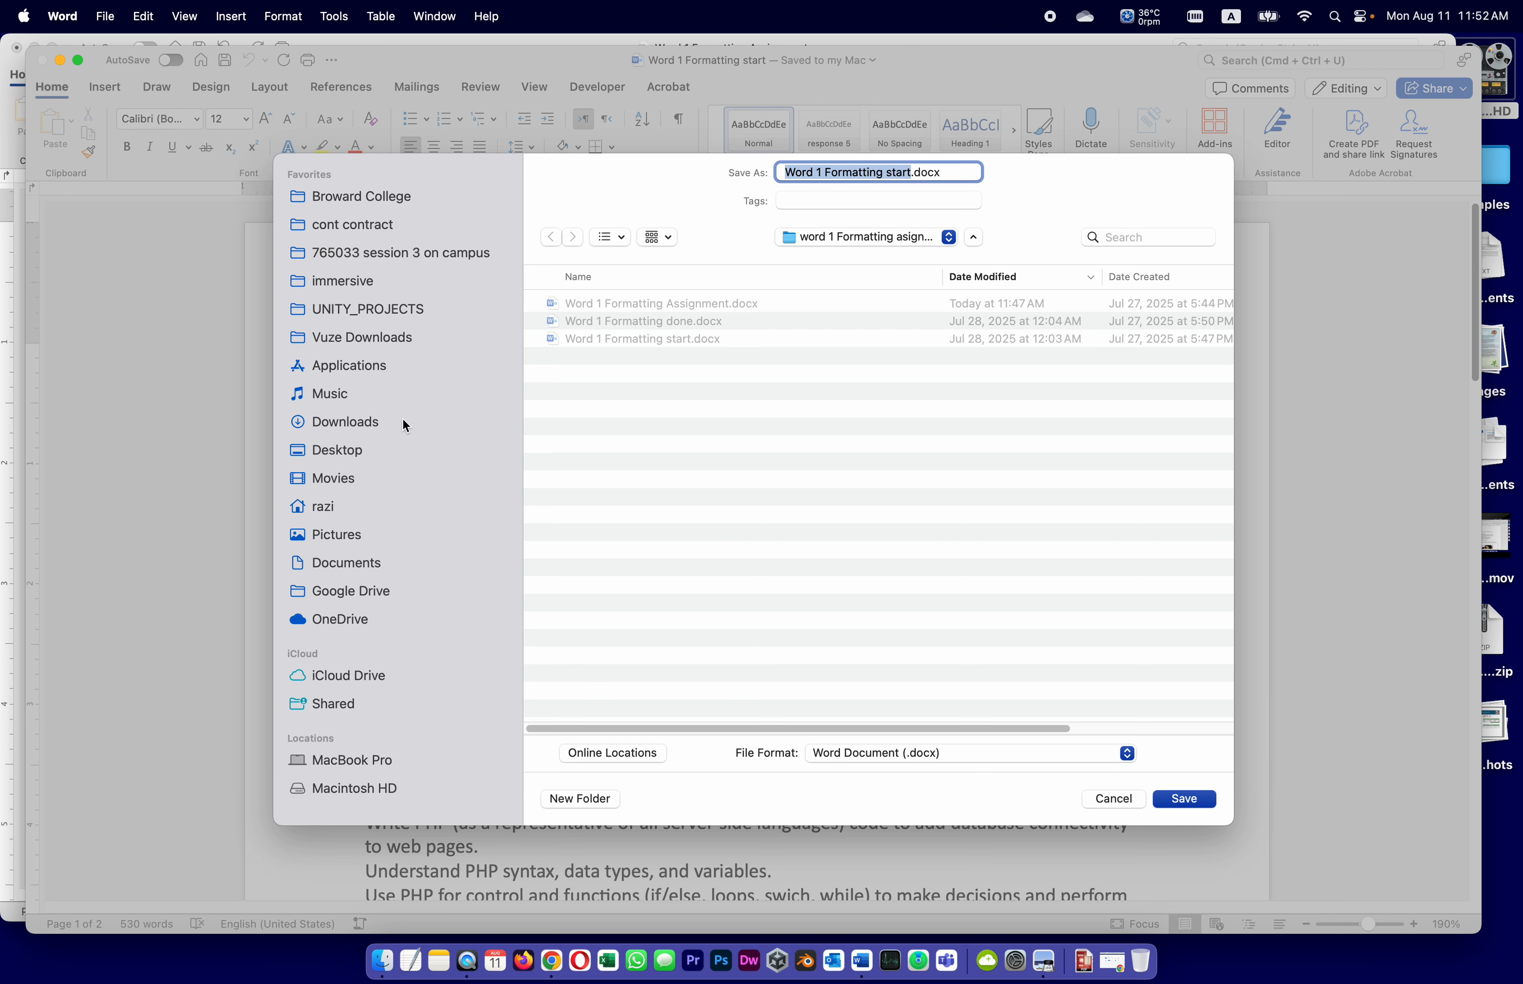
left_click(345, 566)
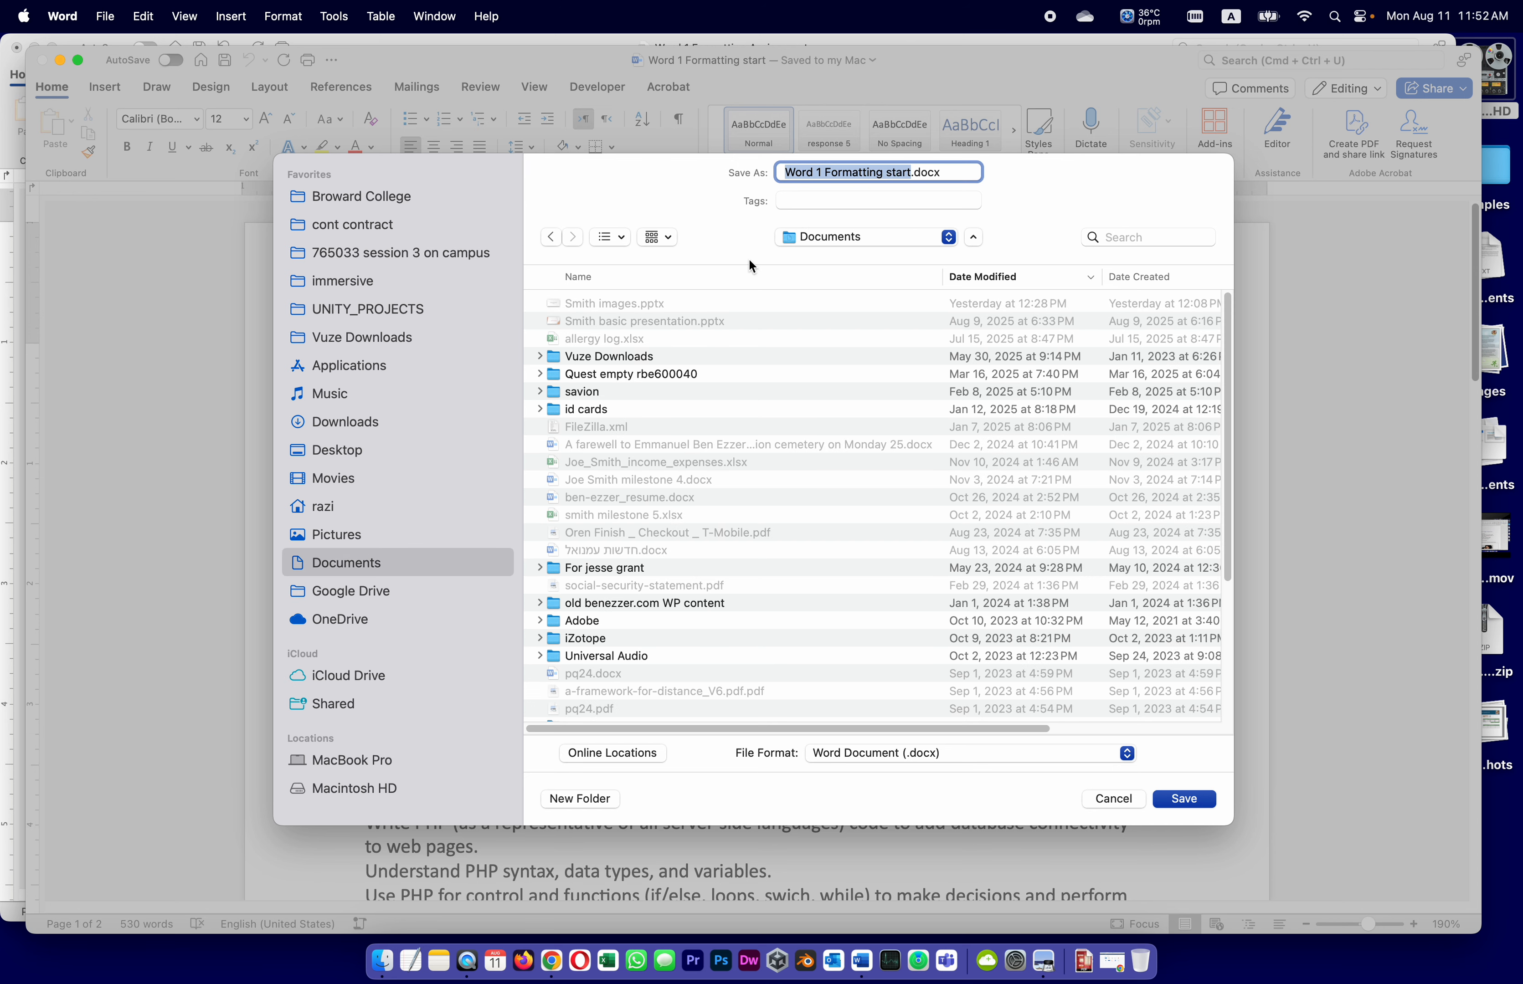
left_click(815, 173)
left_click(785, 172)
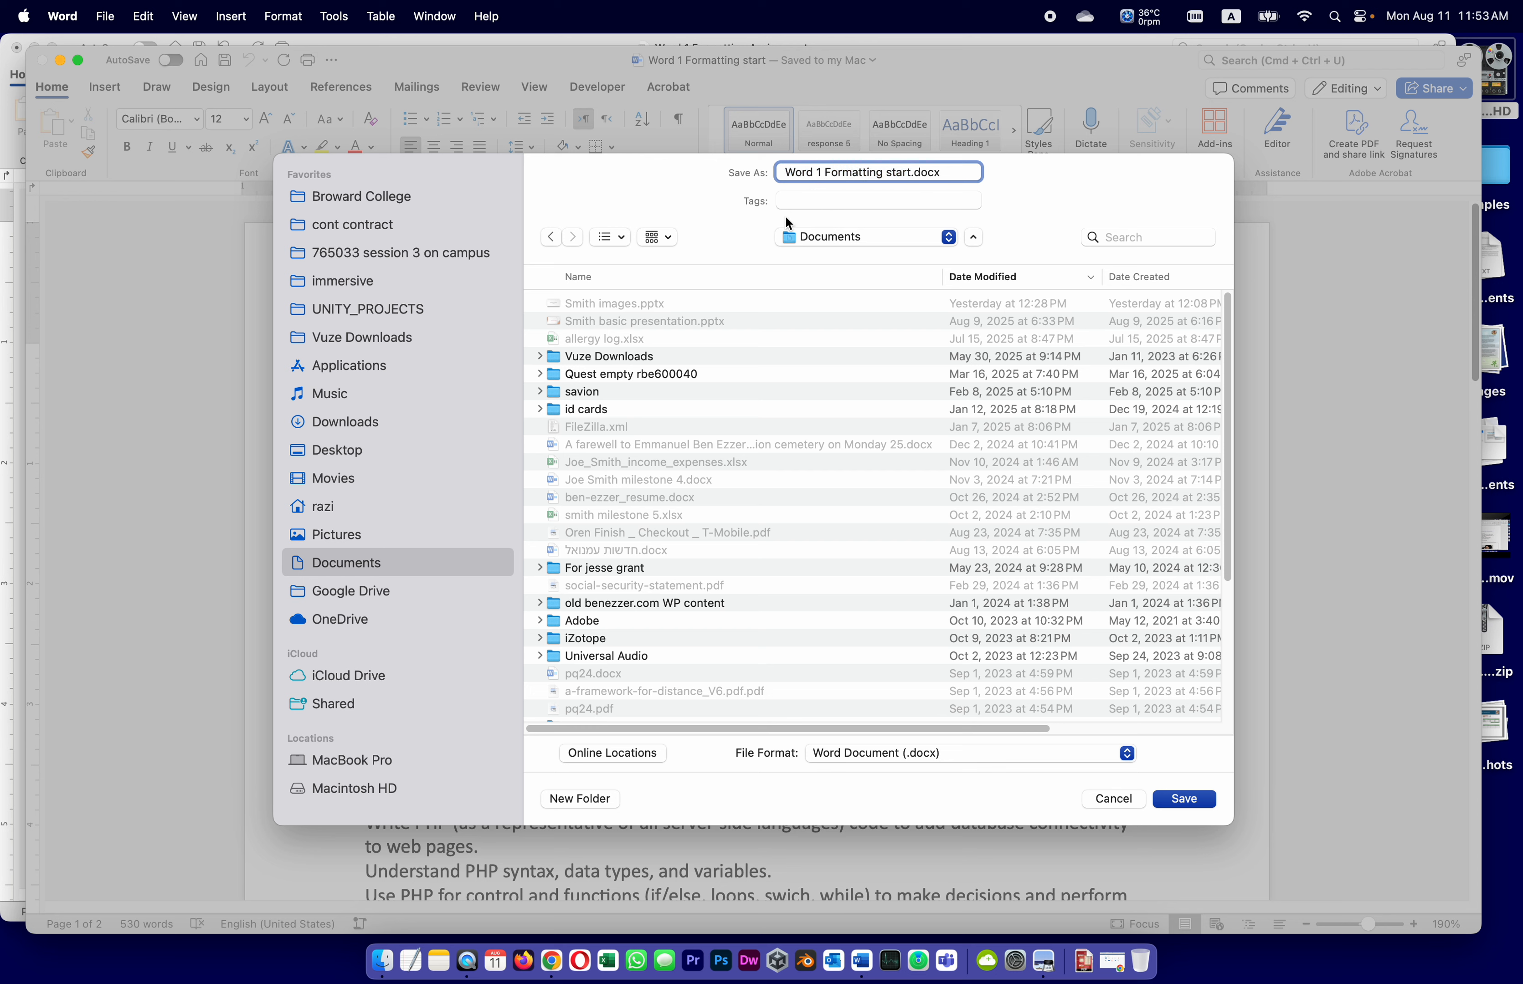
type("Smit")
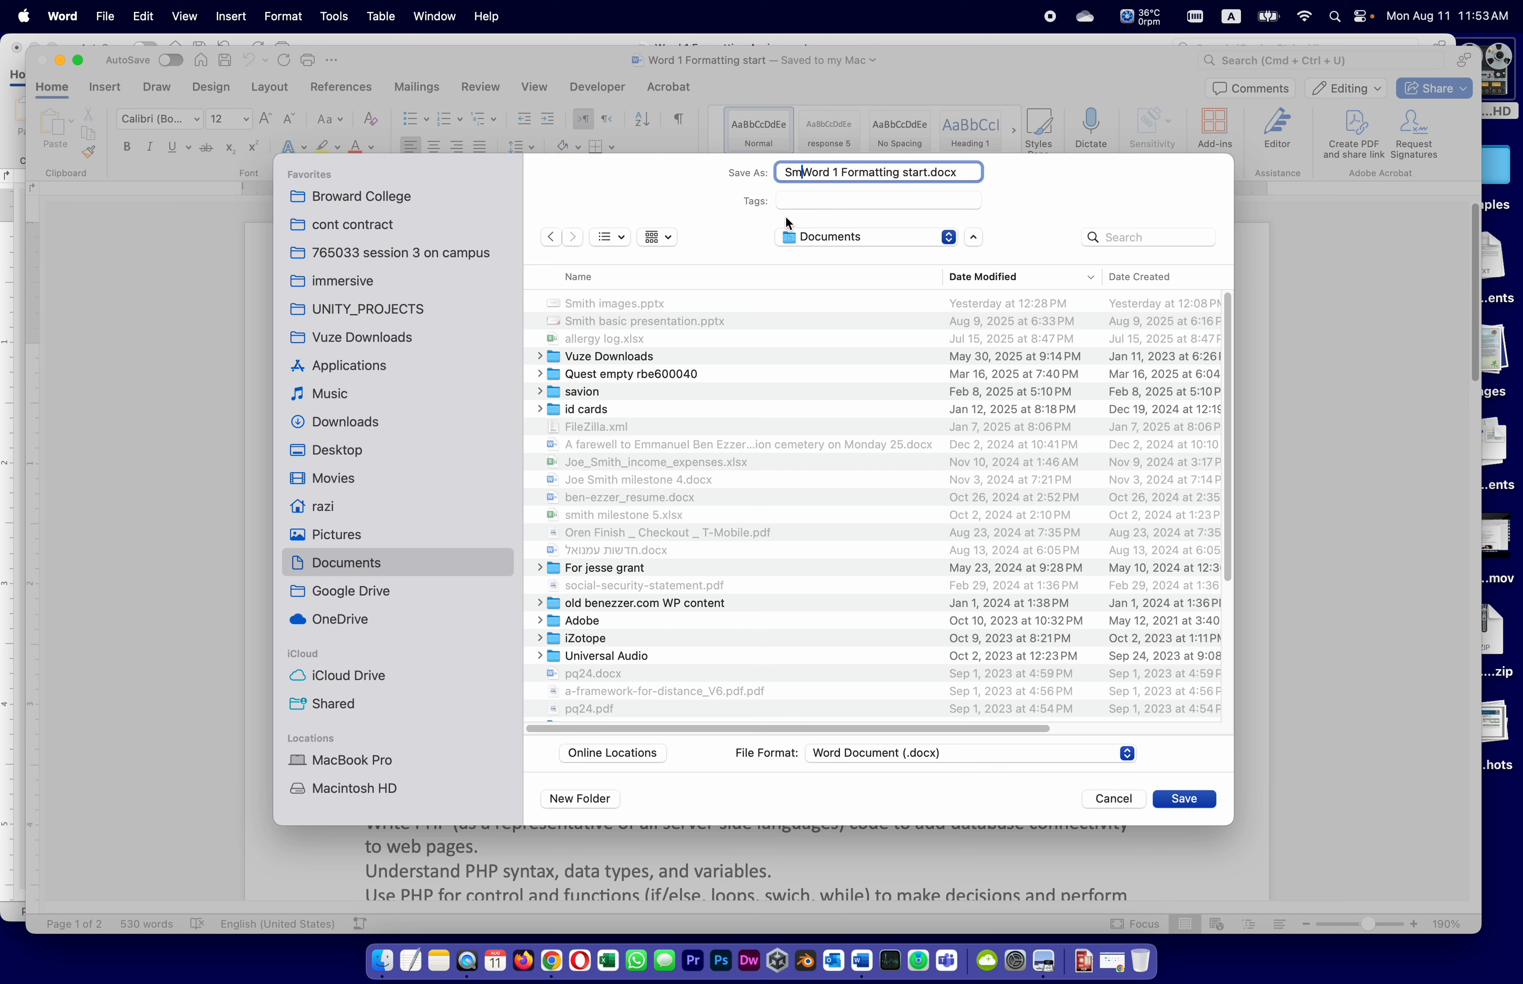
type("h")
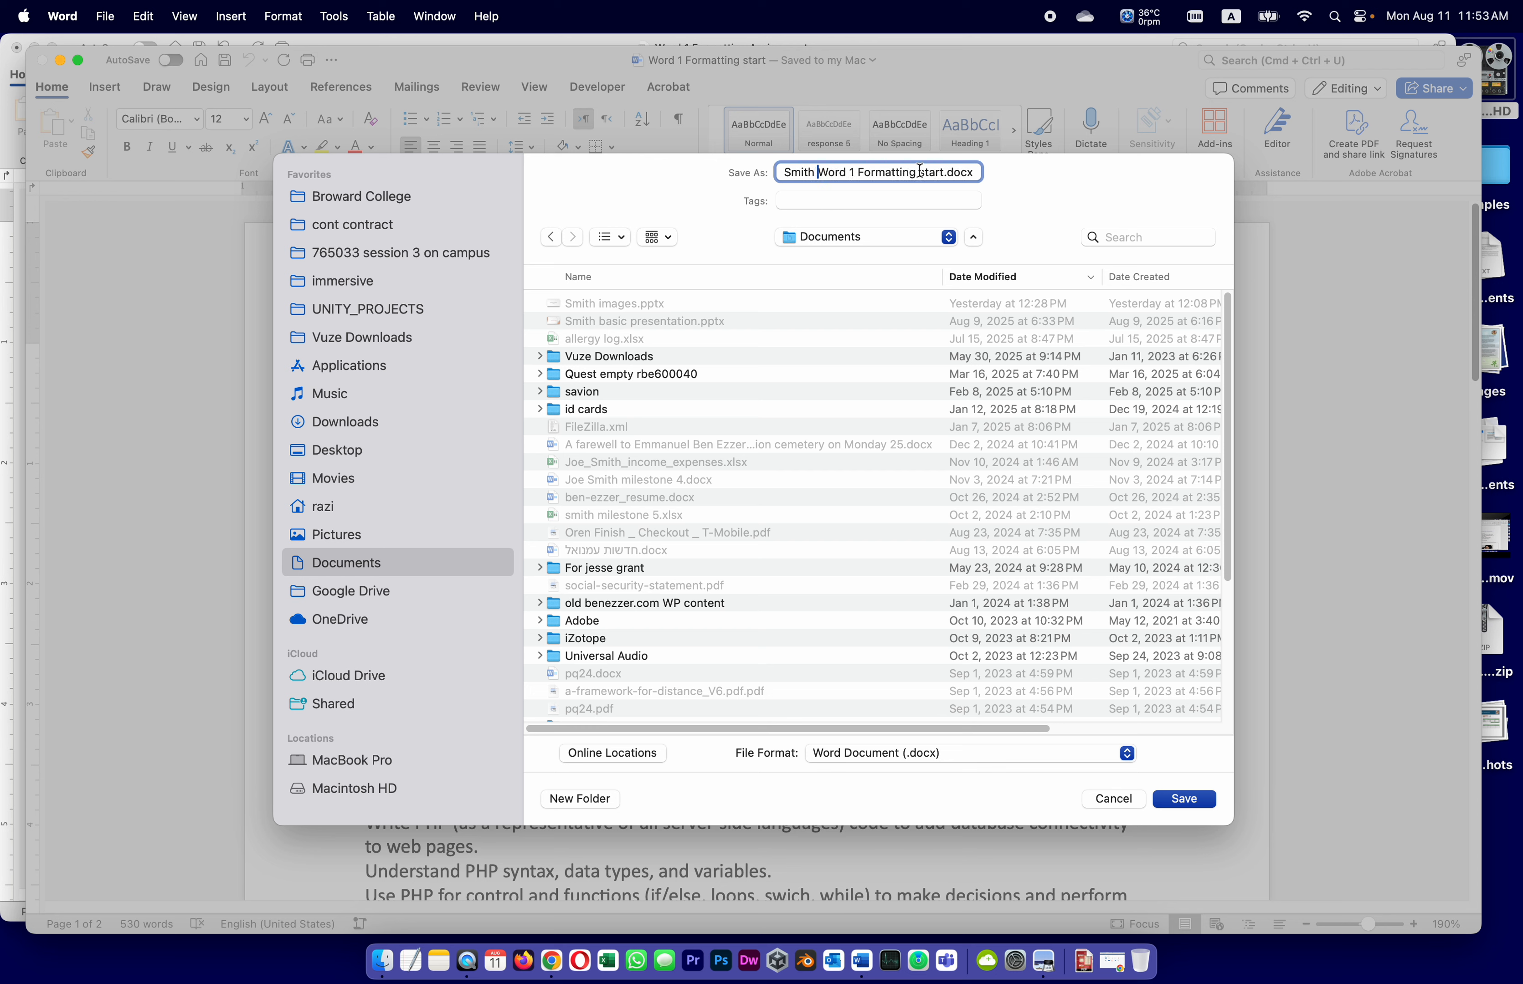
left_click_drag(918, 173, 945, 174)
key("BackSpace")
key("BackSpace")
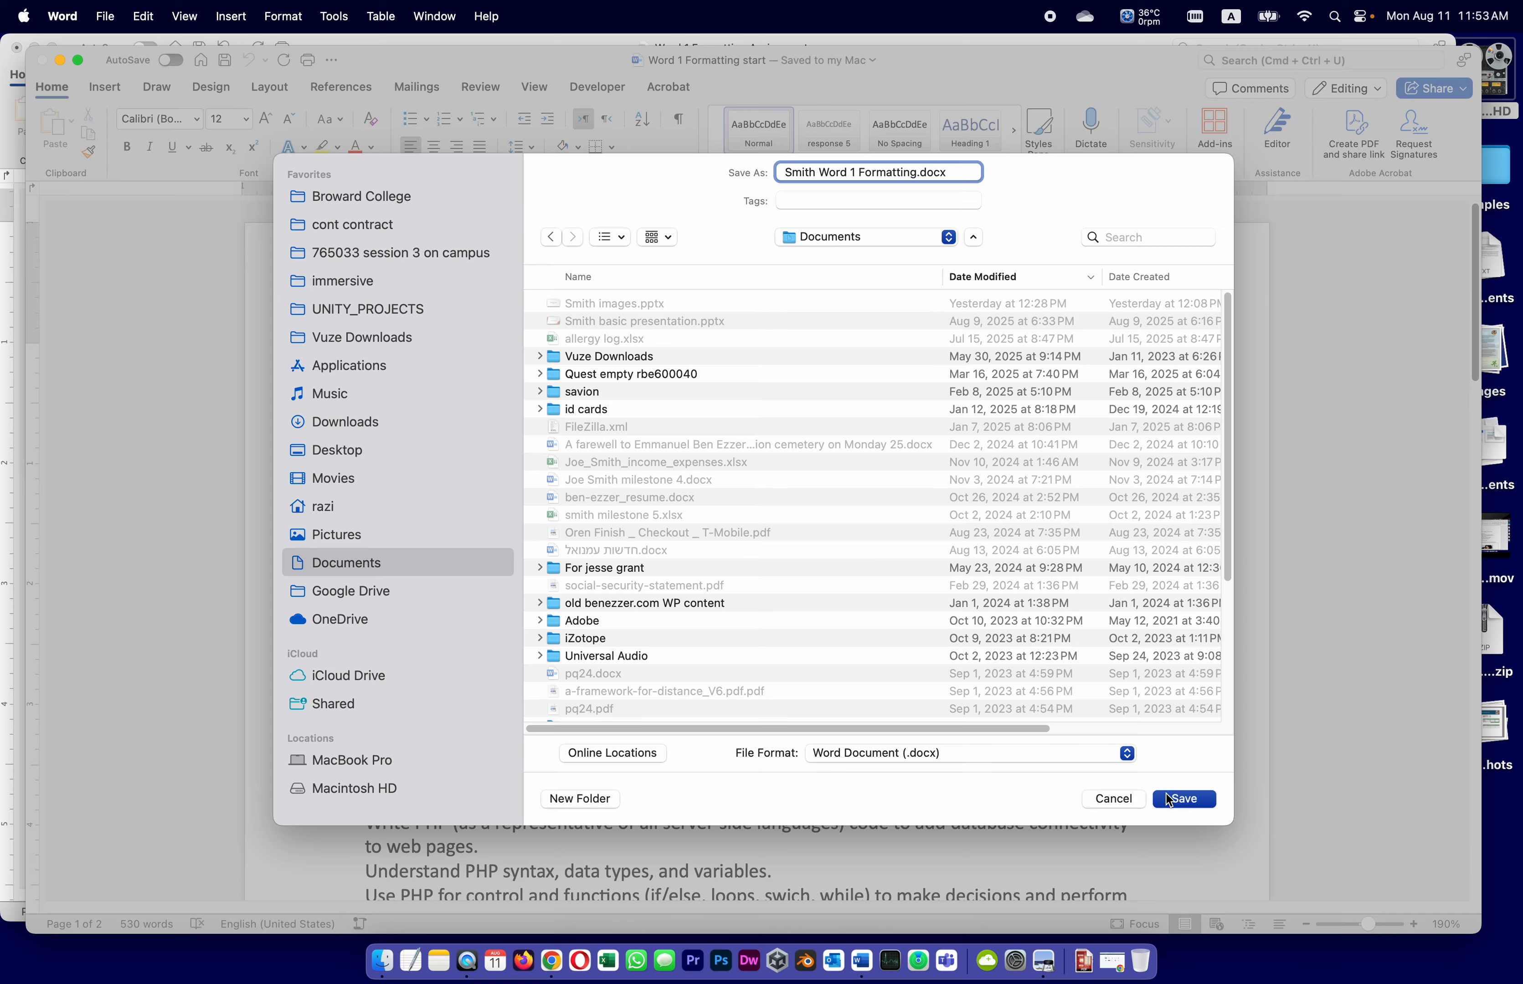
left_click(1182, 799)
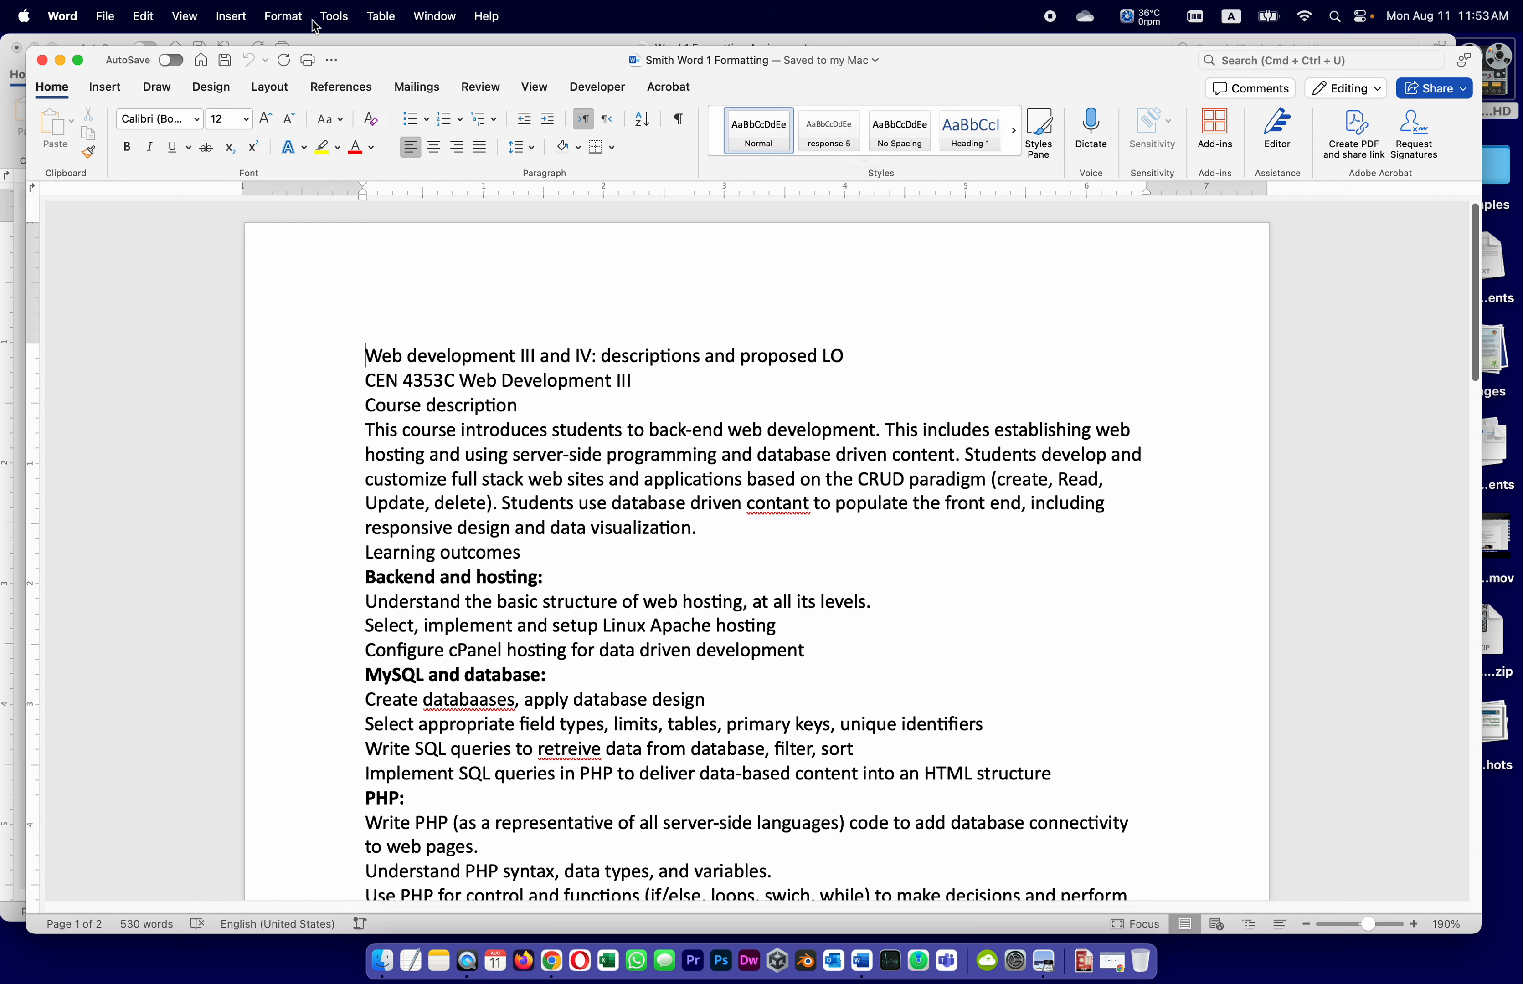
left_click(483, 36)
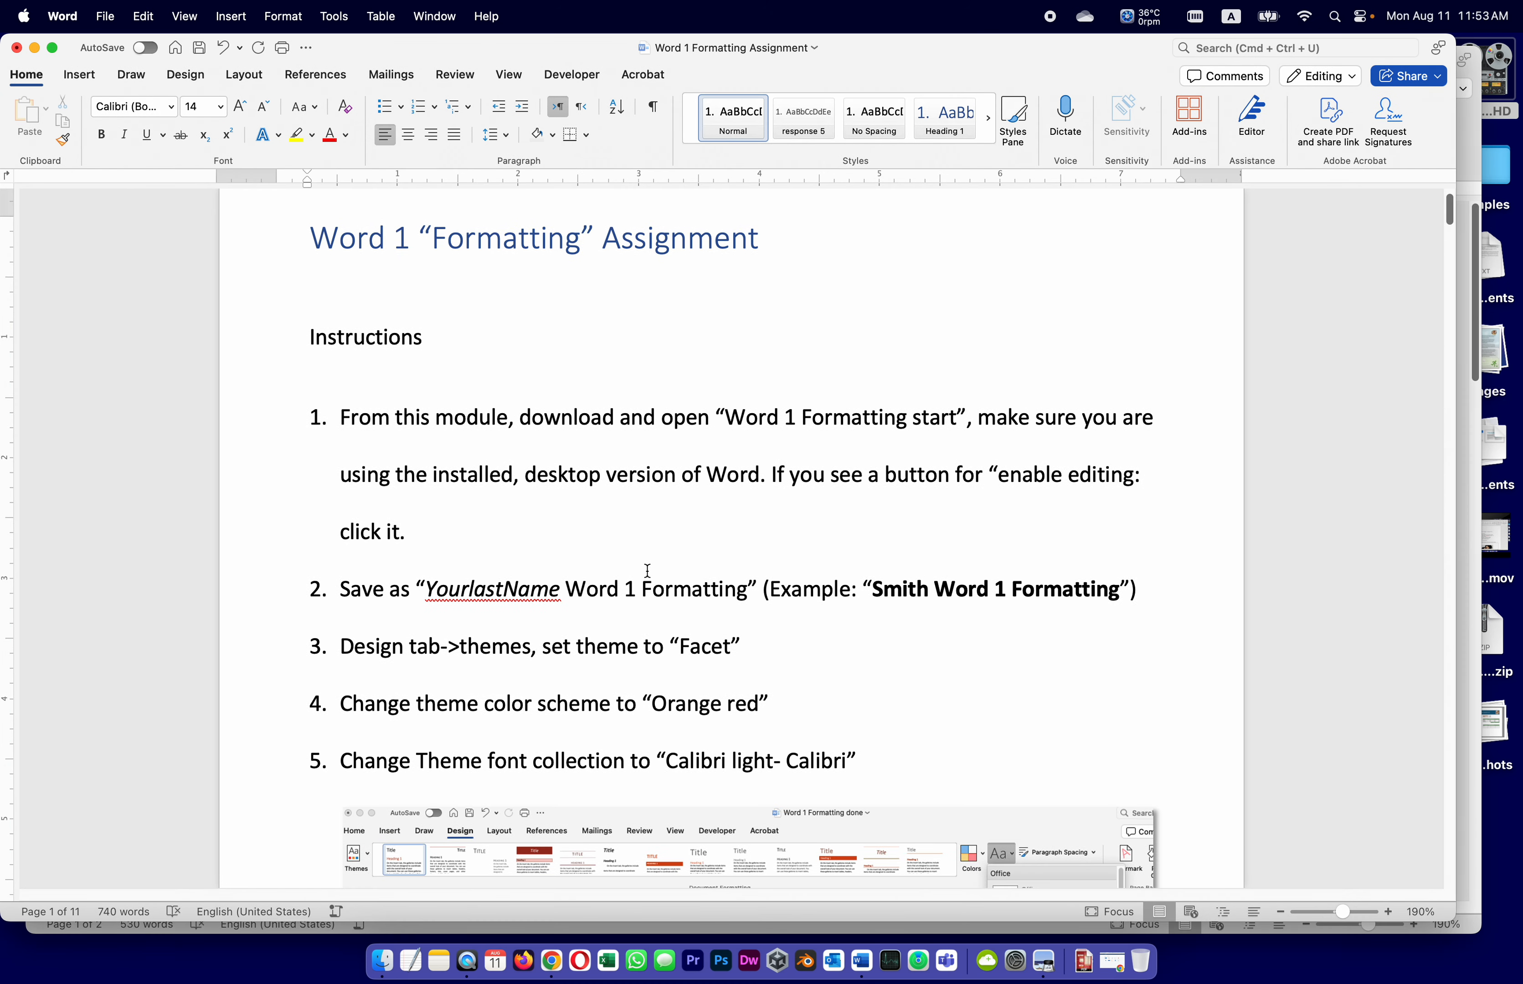
Switch to Smith Word 1 Formatting and apply the Facet theme from the Design themes gallery
scroll(413, 633, "down", 1)
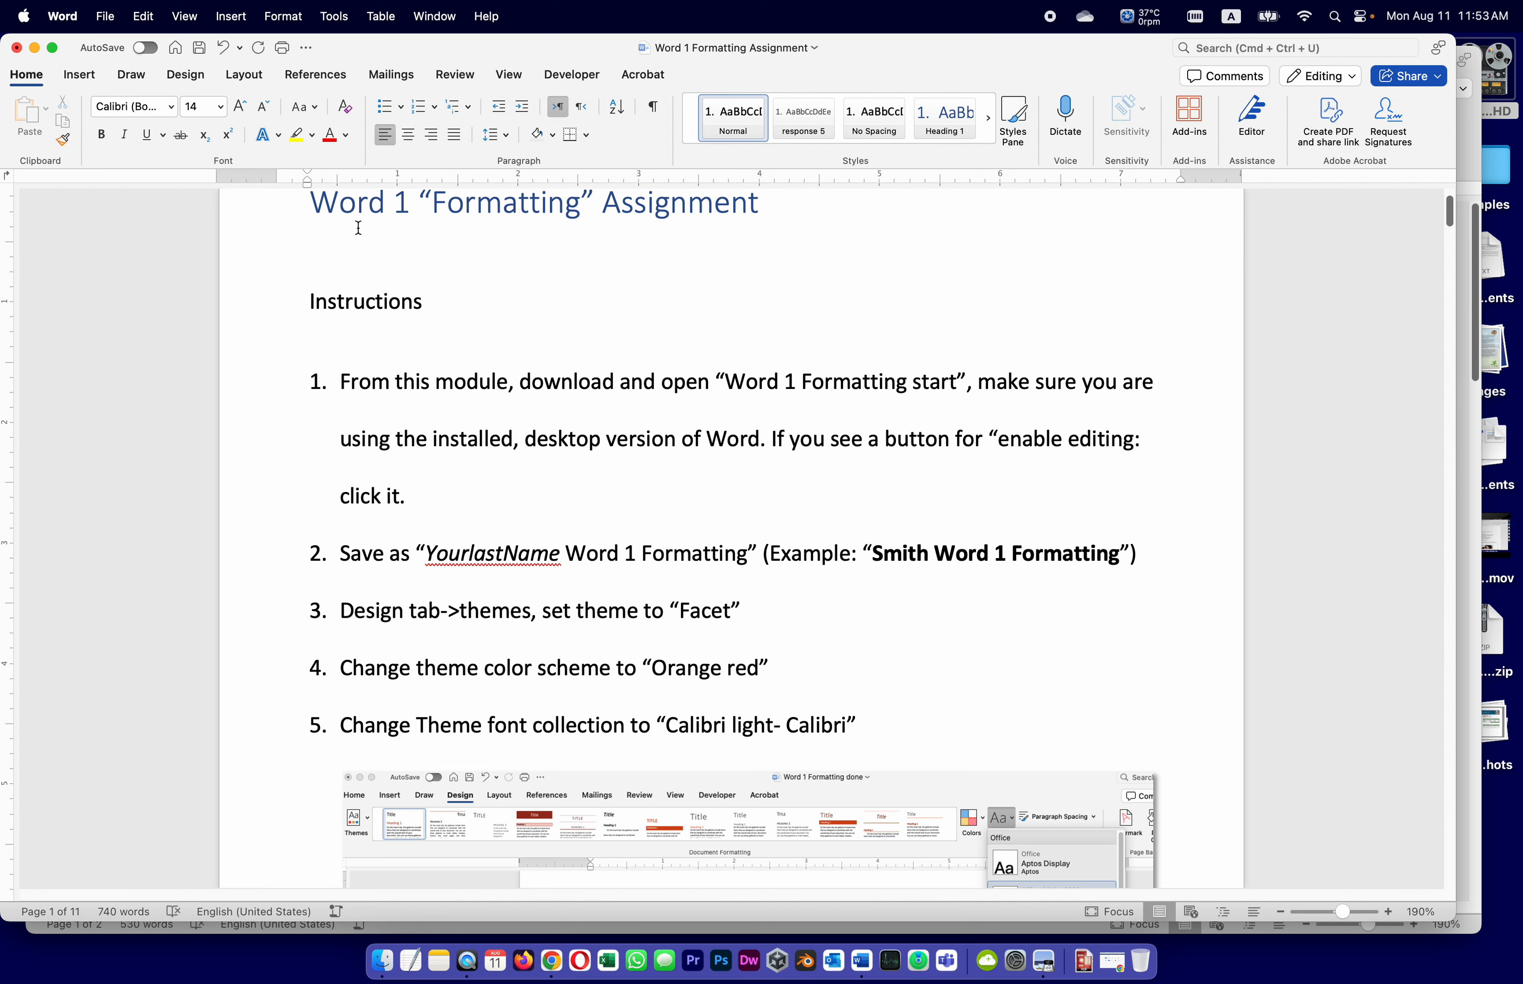
left_click(435, 16)
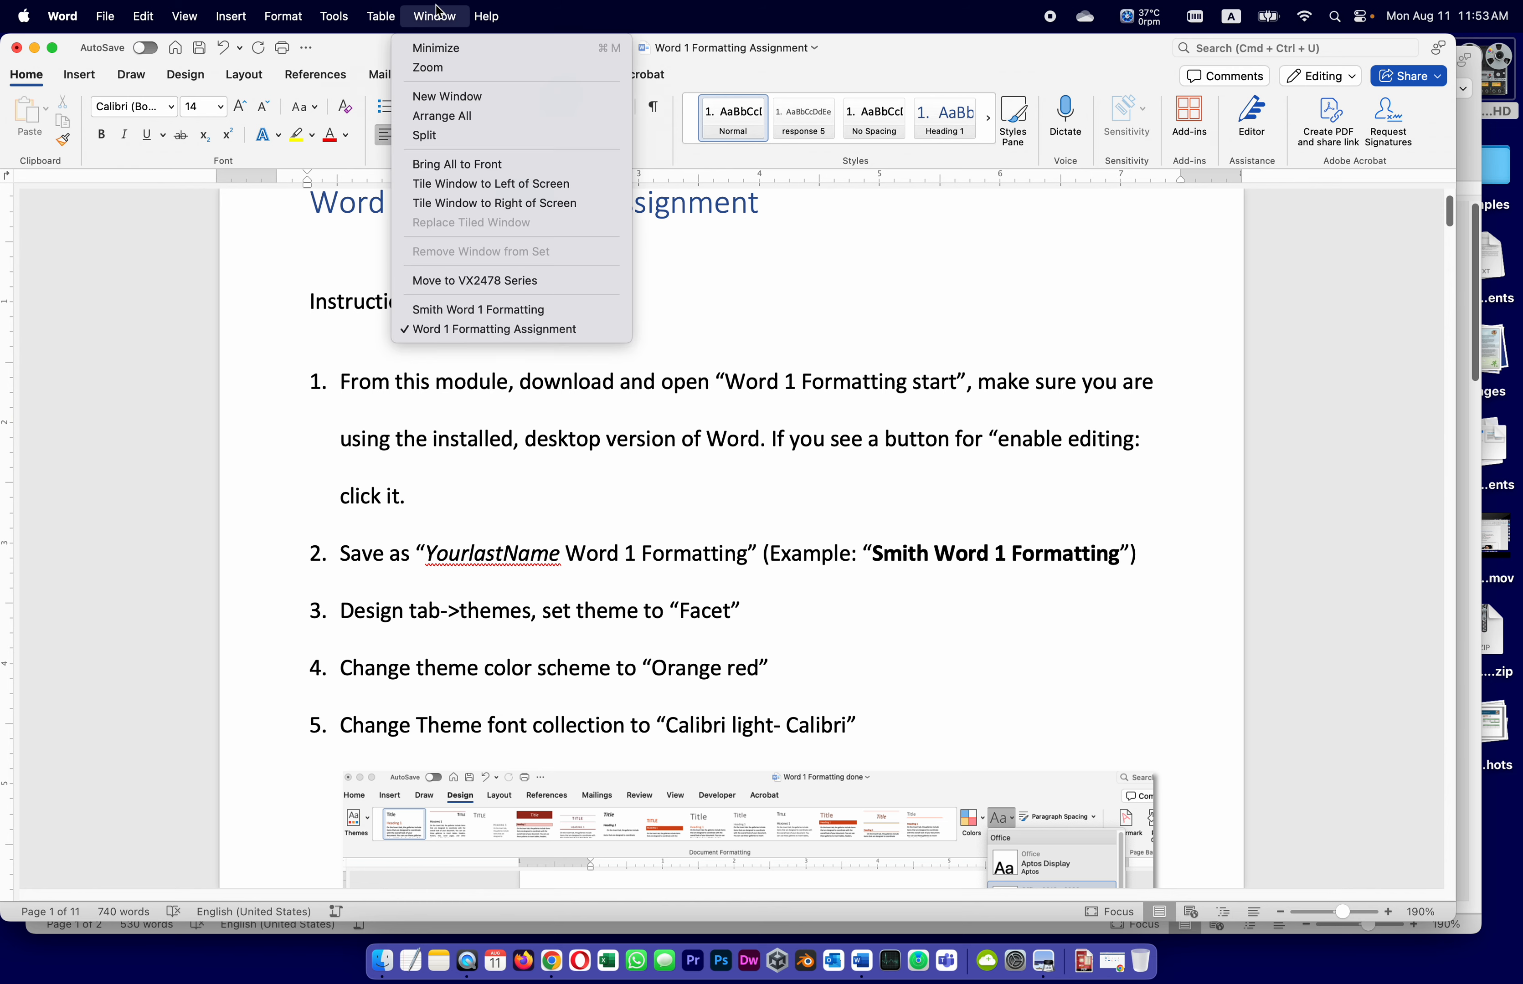
left_click(443, 310)
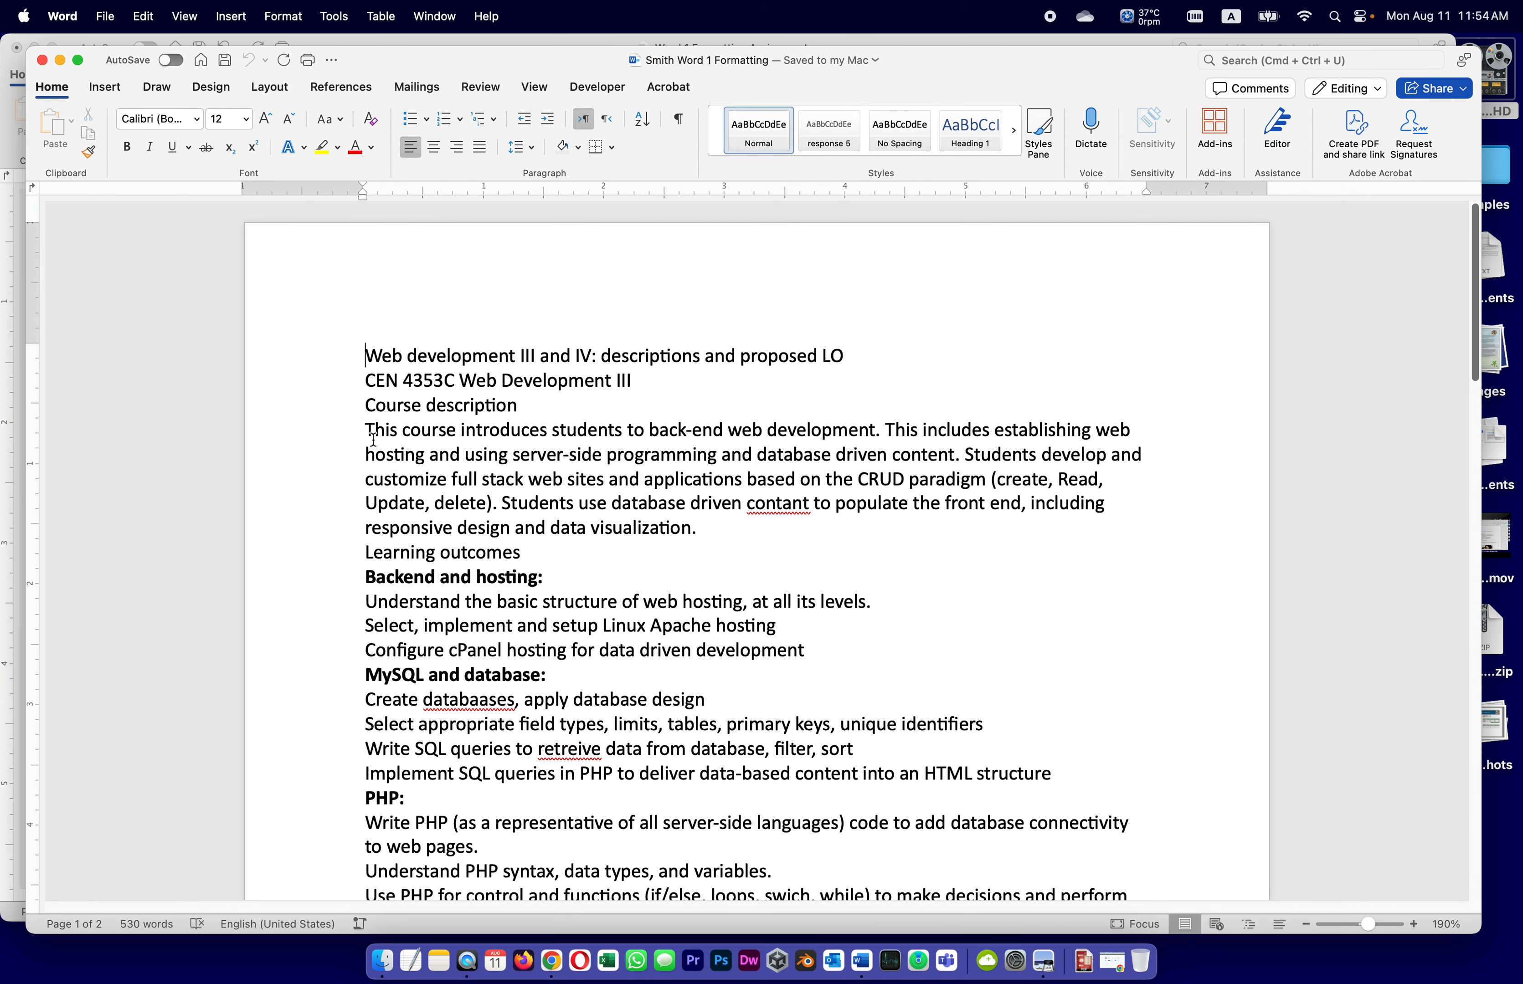
left_click(211, 87)
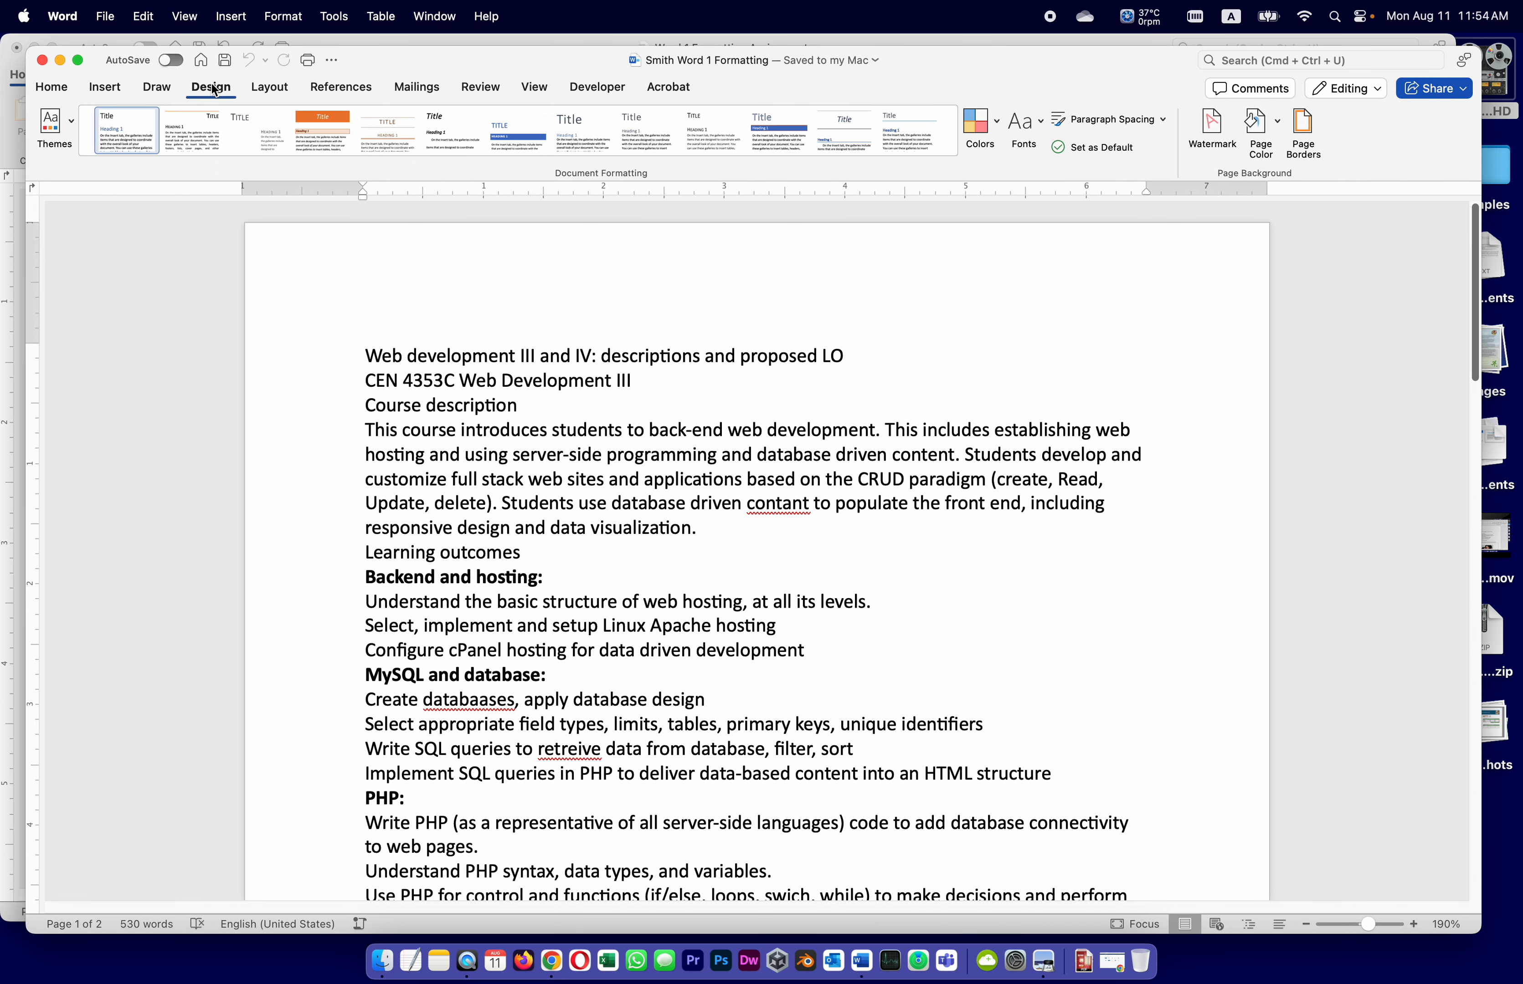
left_click(73, 125)
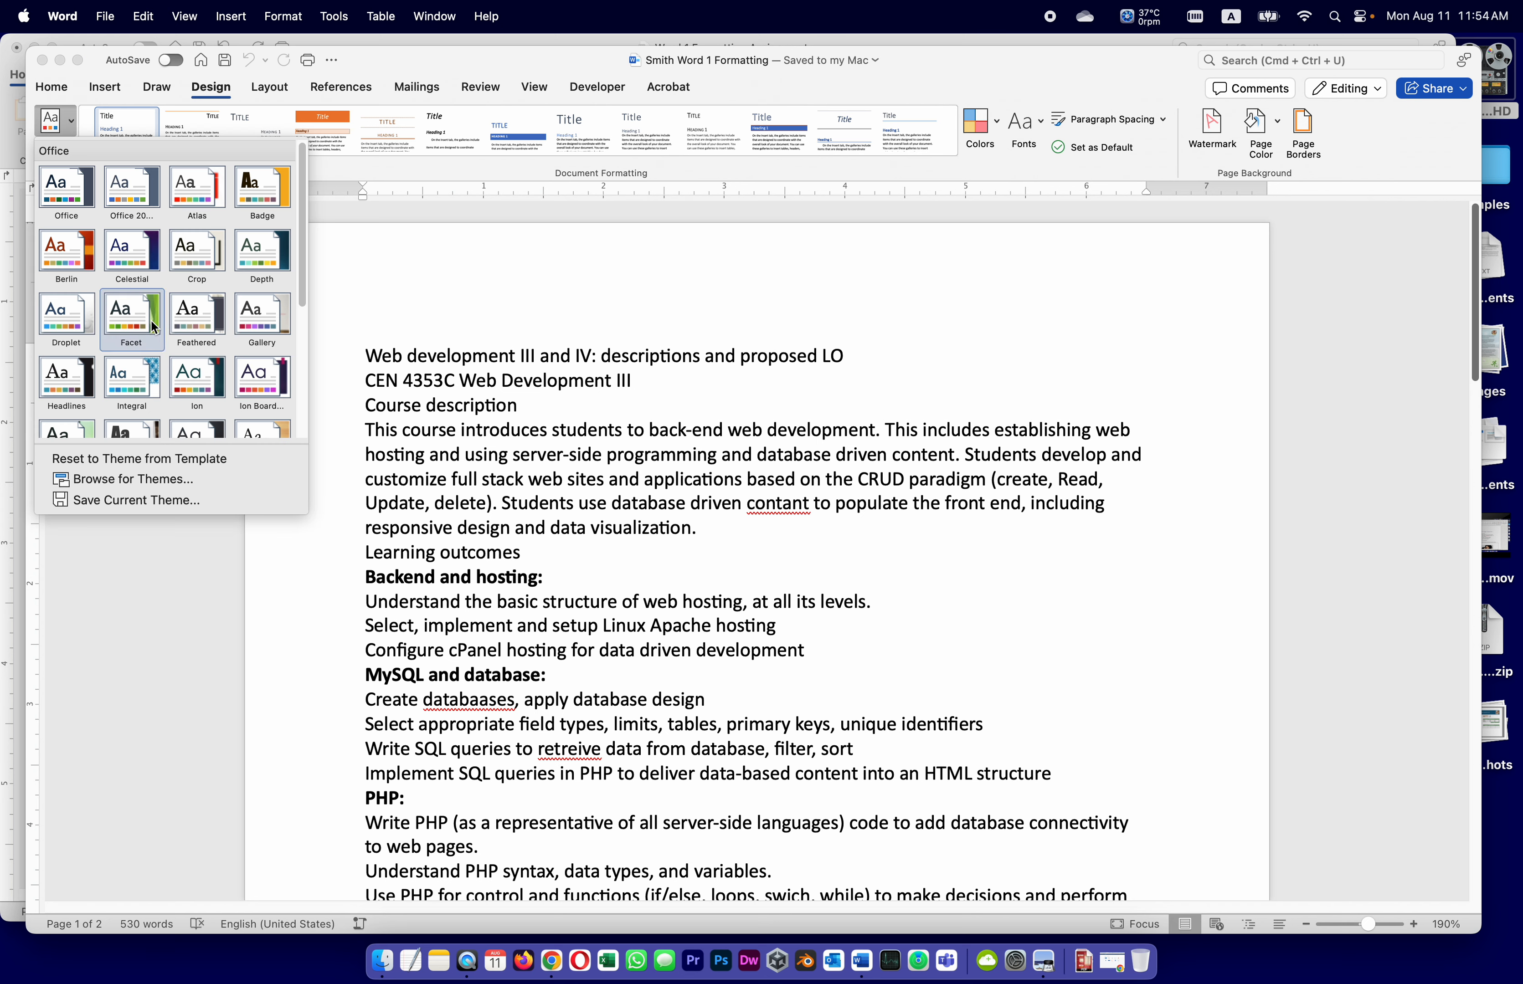
left_click(126, 323)
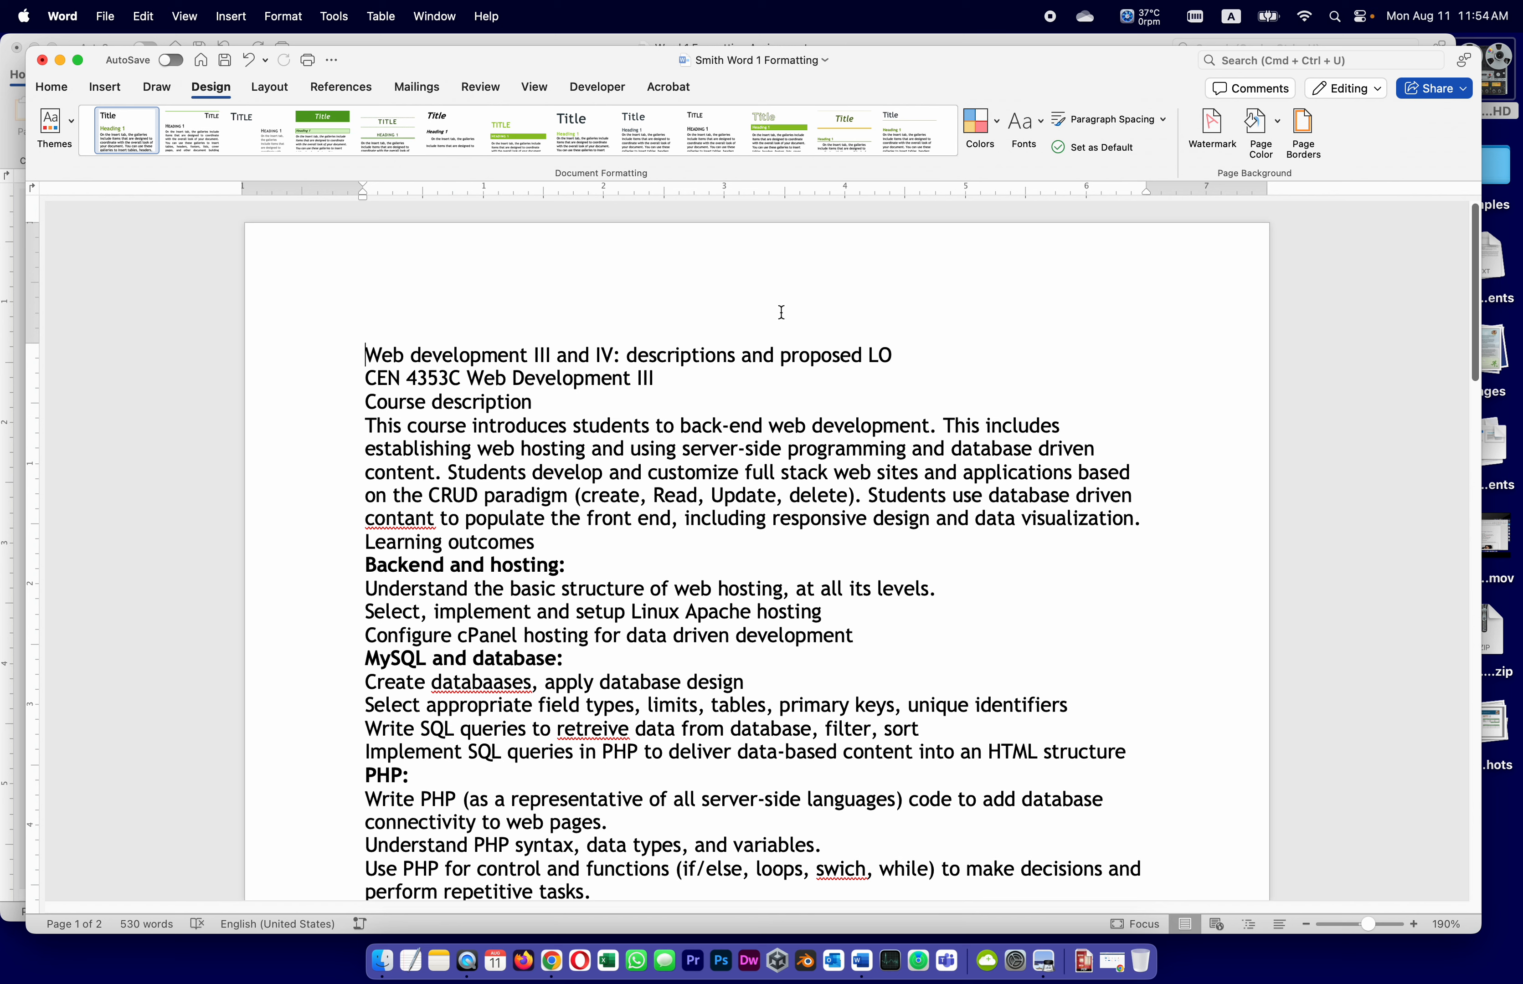
Apply the Orange Red colour scheme to the course document
left_click(992, 126)
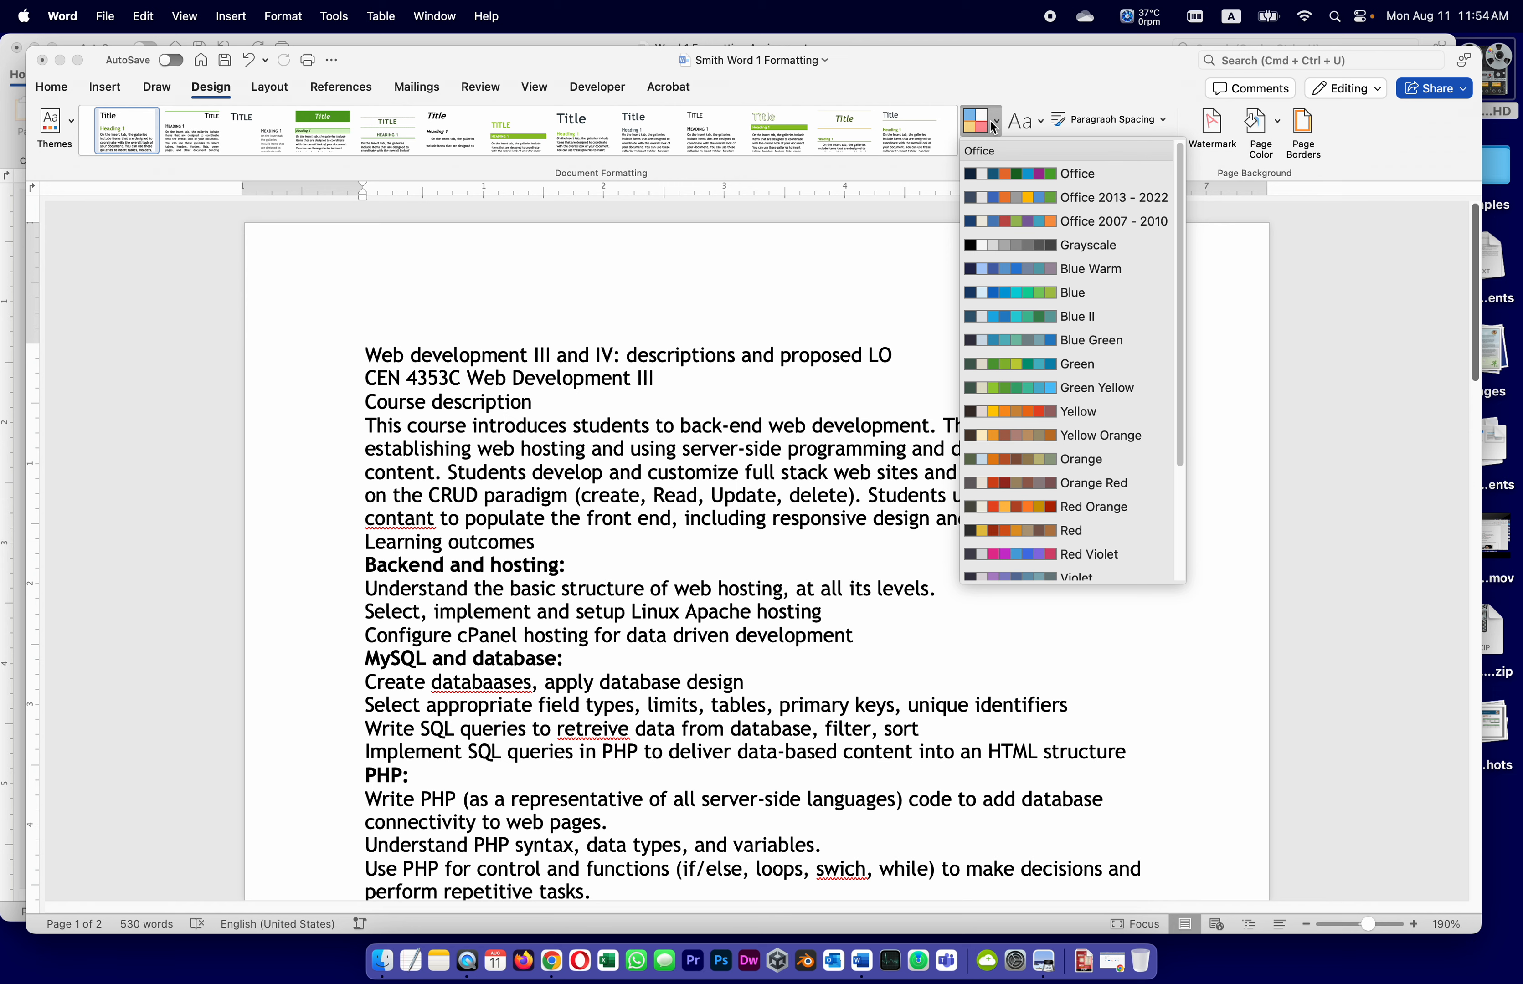
left_click(992, 126)
left_click(516, 37)
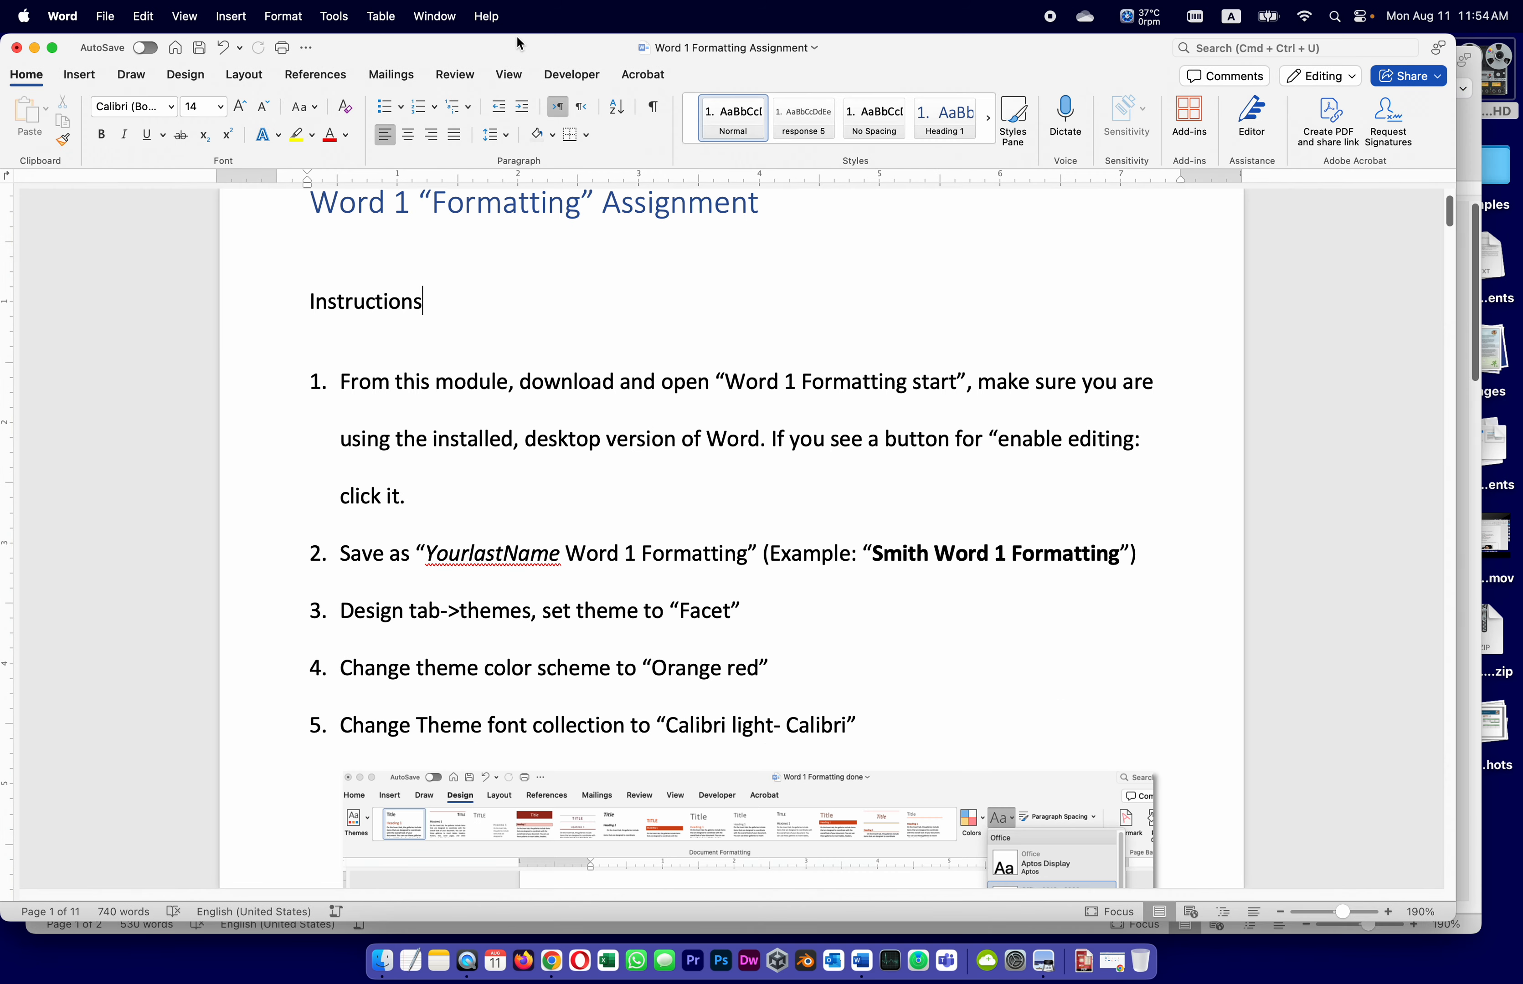
left_click_drag(625, 45, 589, 140)
left_click(770, 71)
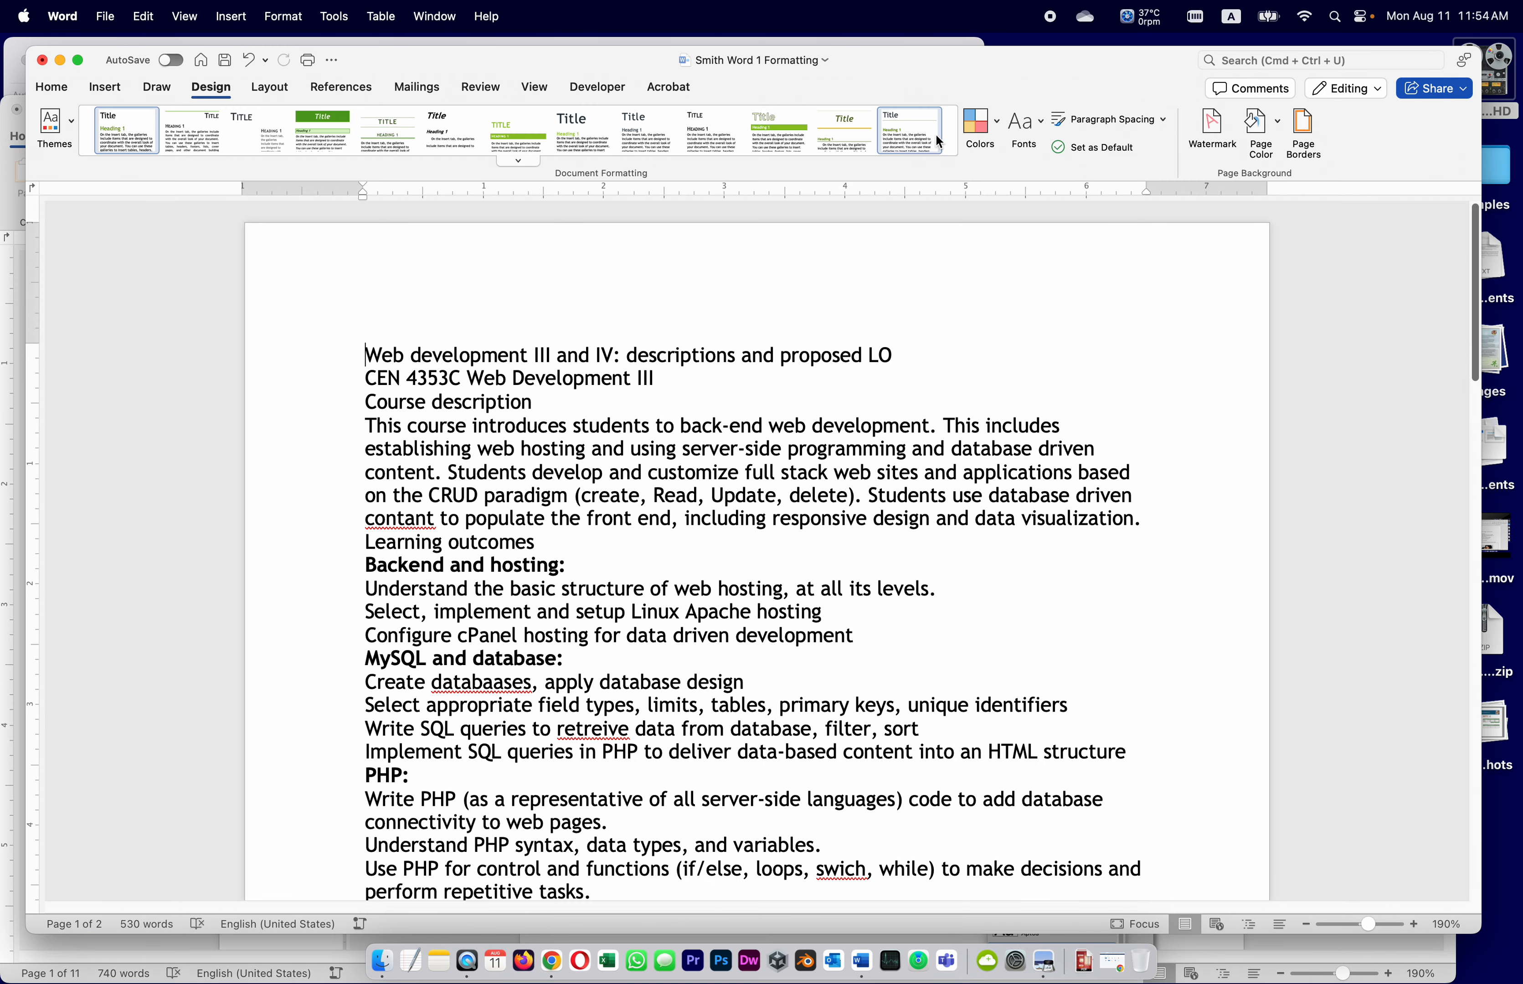
left_click(997, 124)
left_click(996, 124)
left_click(995, 125)
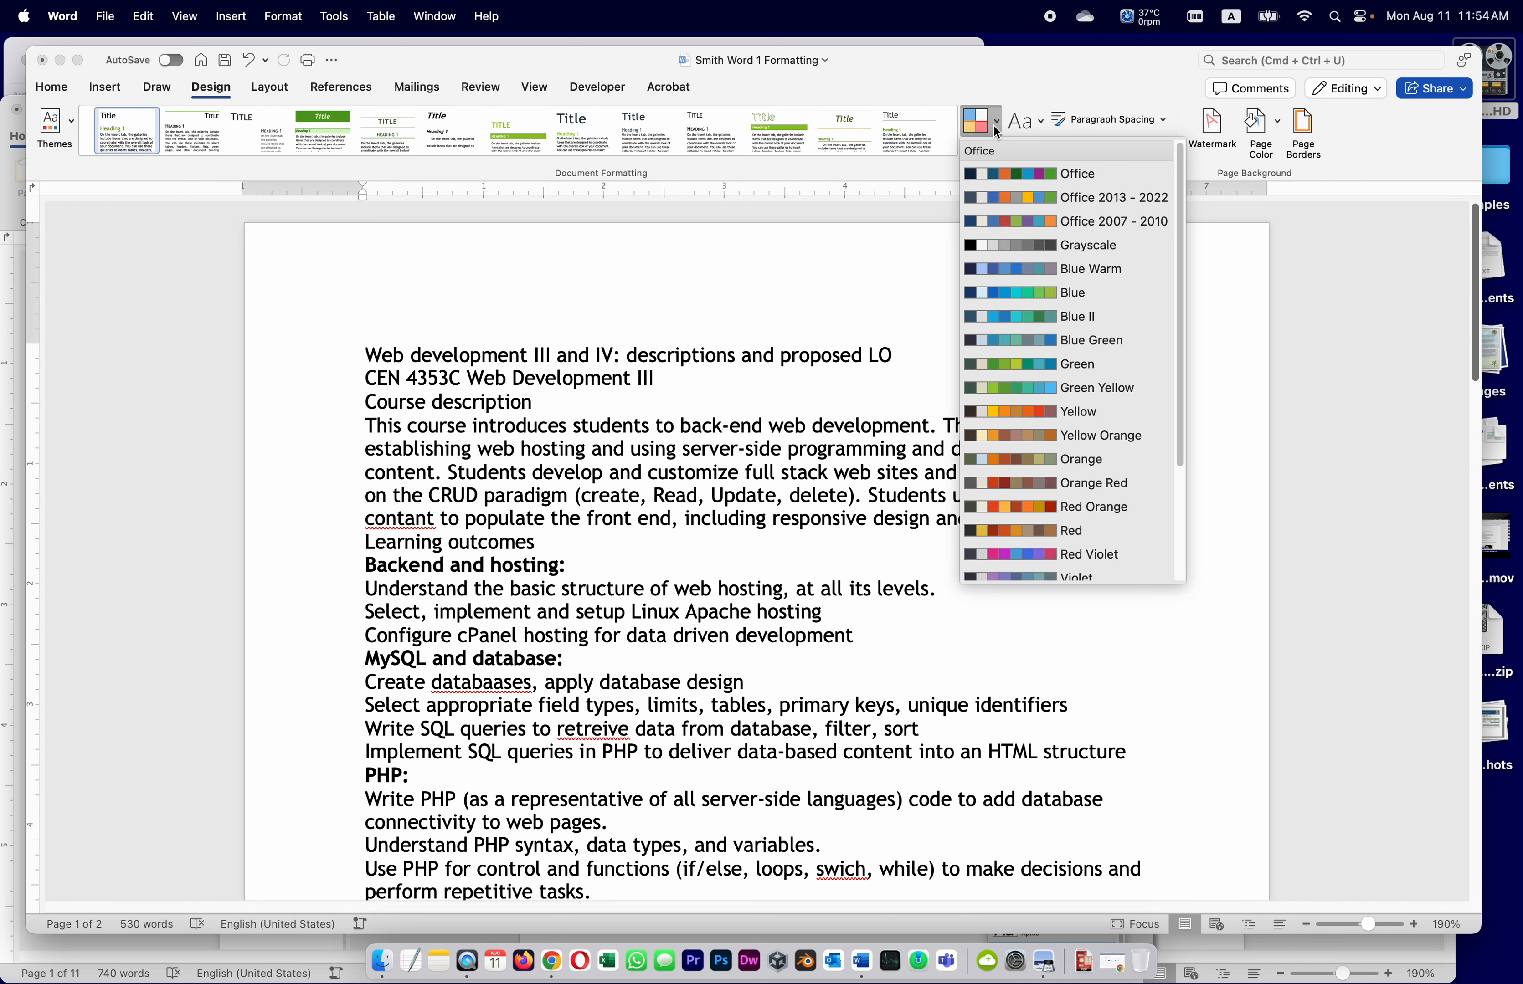
left_click(1068, 483)
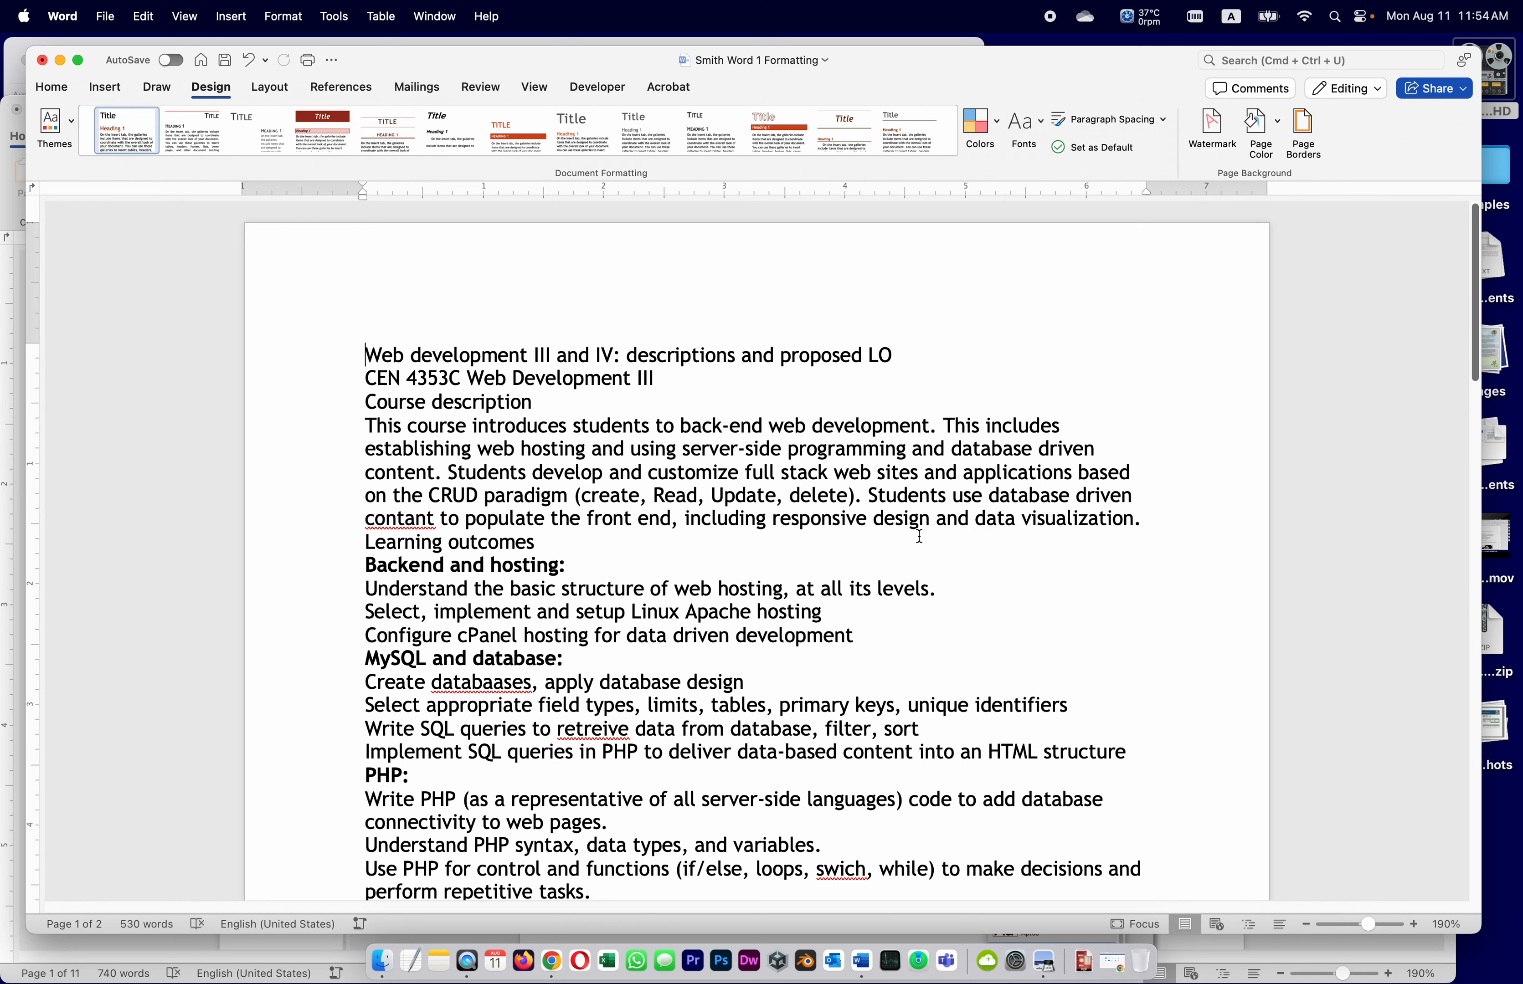
Review the recoloured document and save it
scroll(909, 535, "down", 2)
scroll(907, 542, "down", 15)
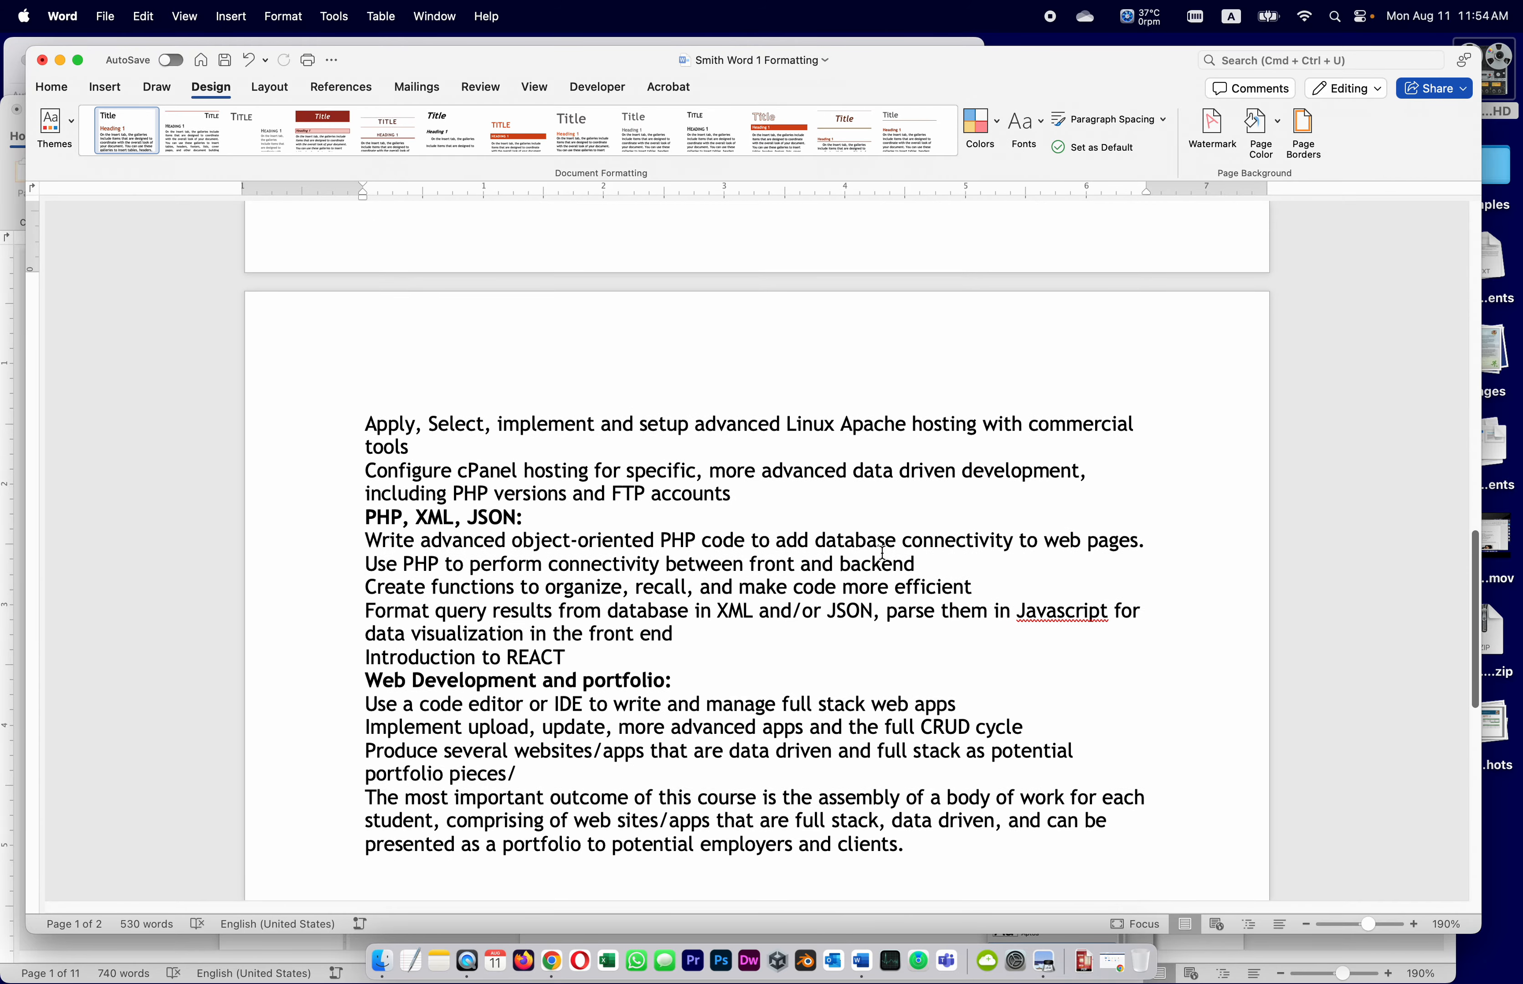
scroll(883, 553, "up", 10)
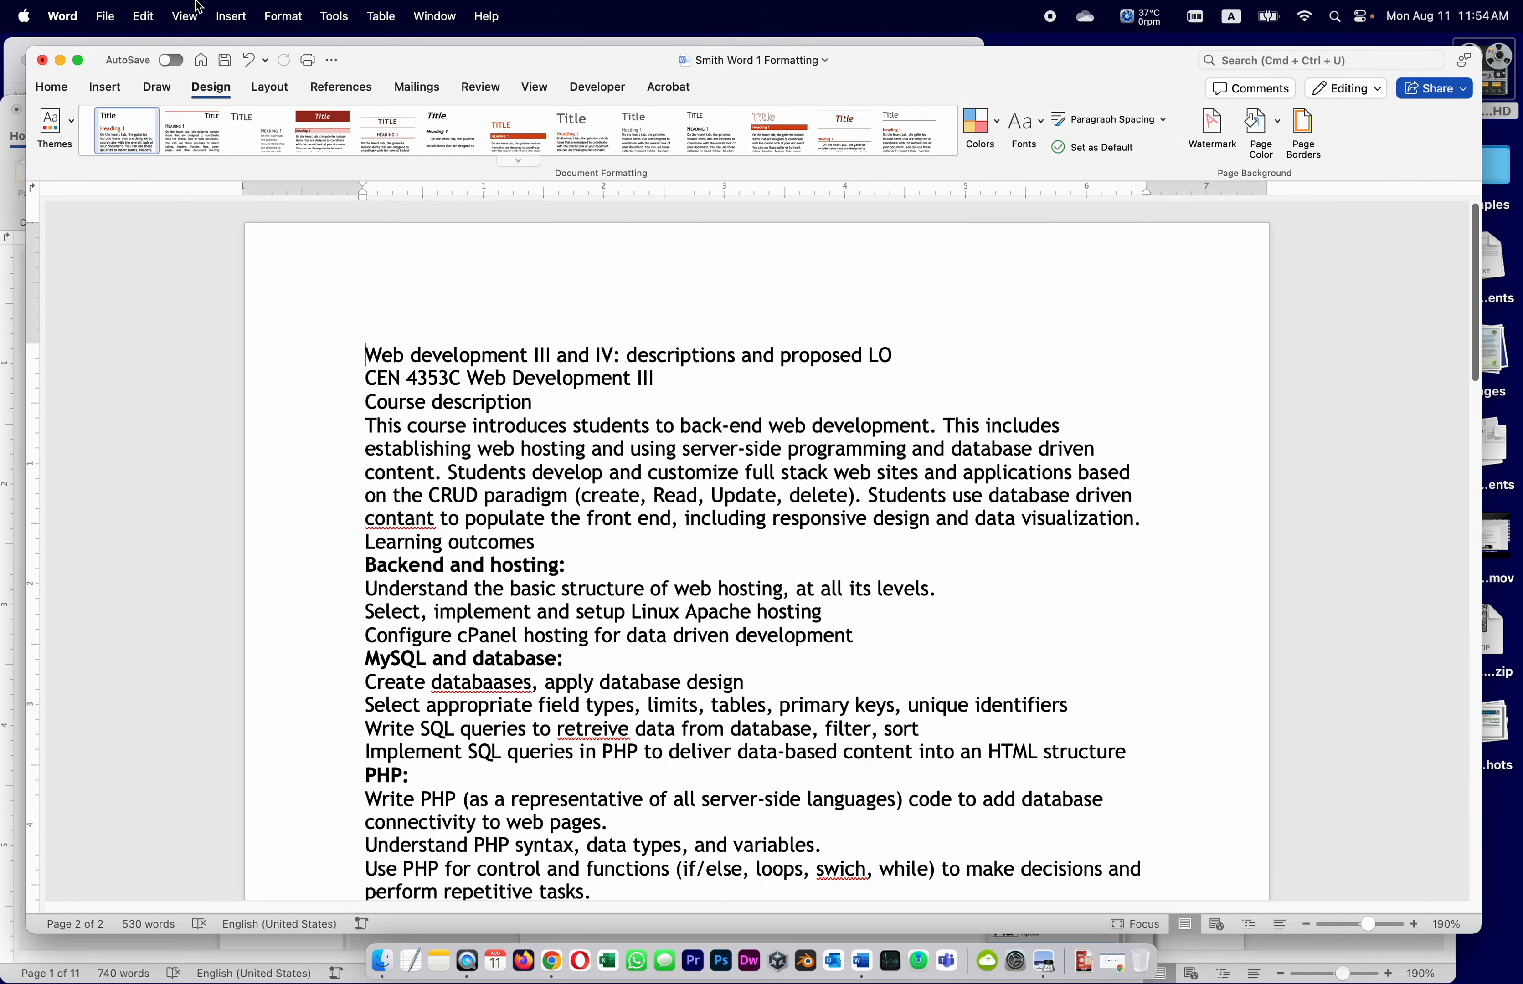
left_click(225, 61)
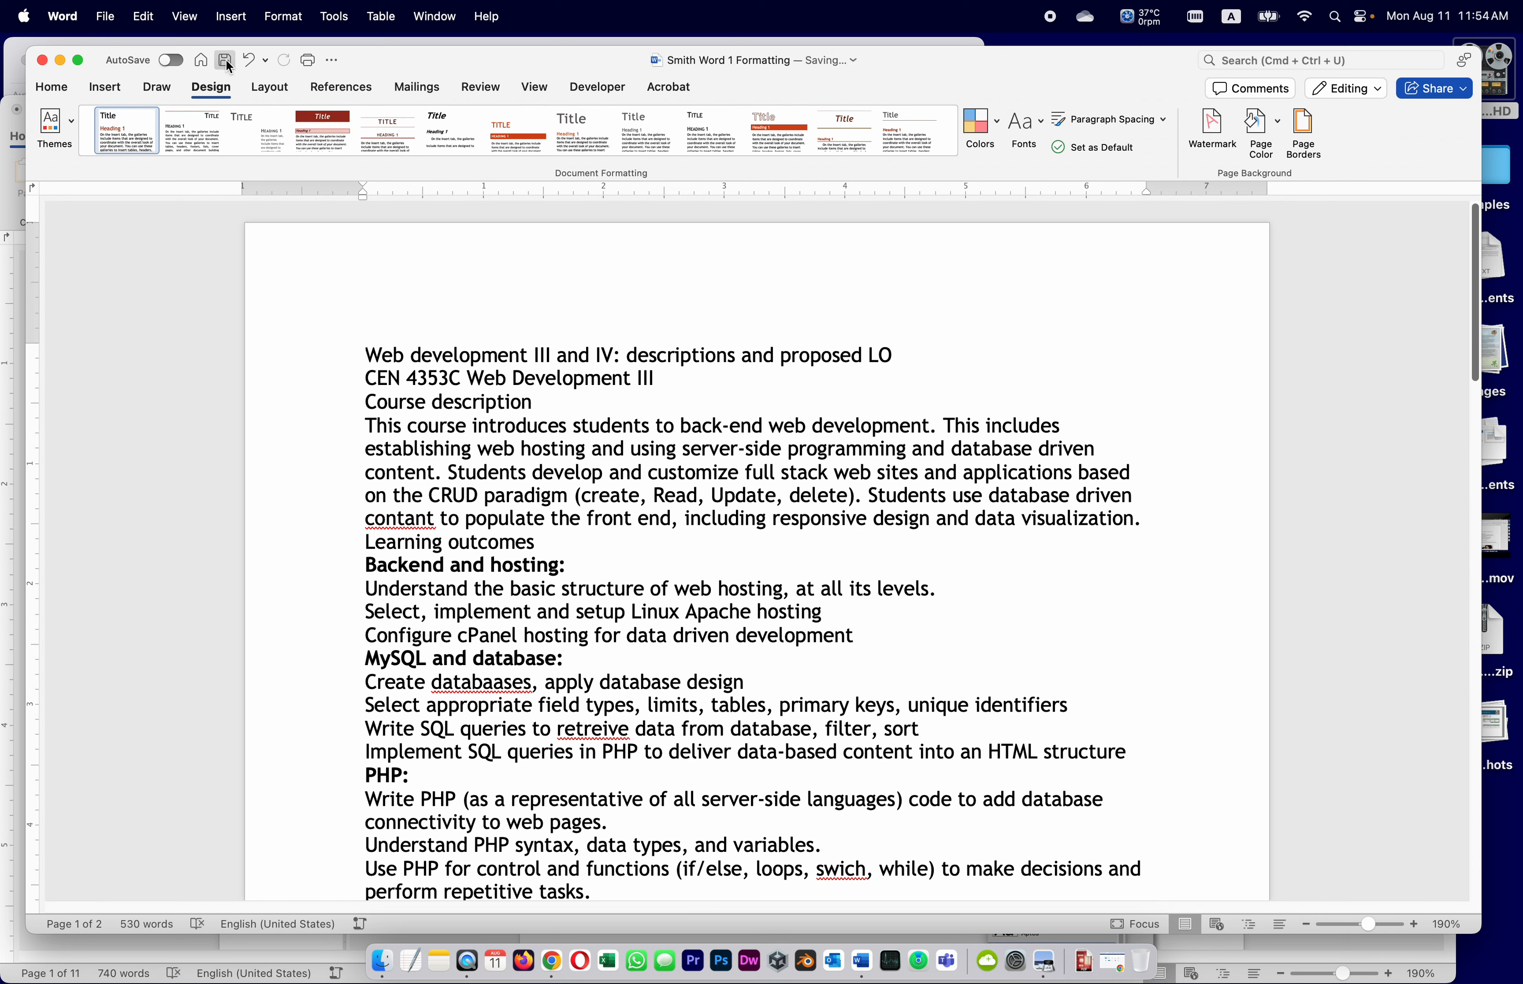
left_click(563, 42)
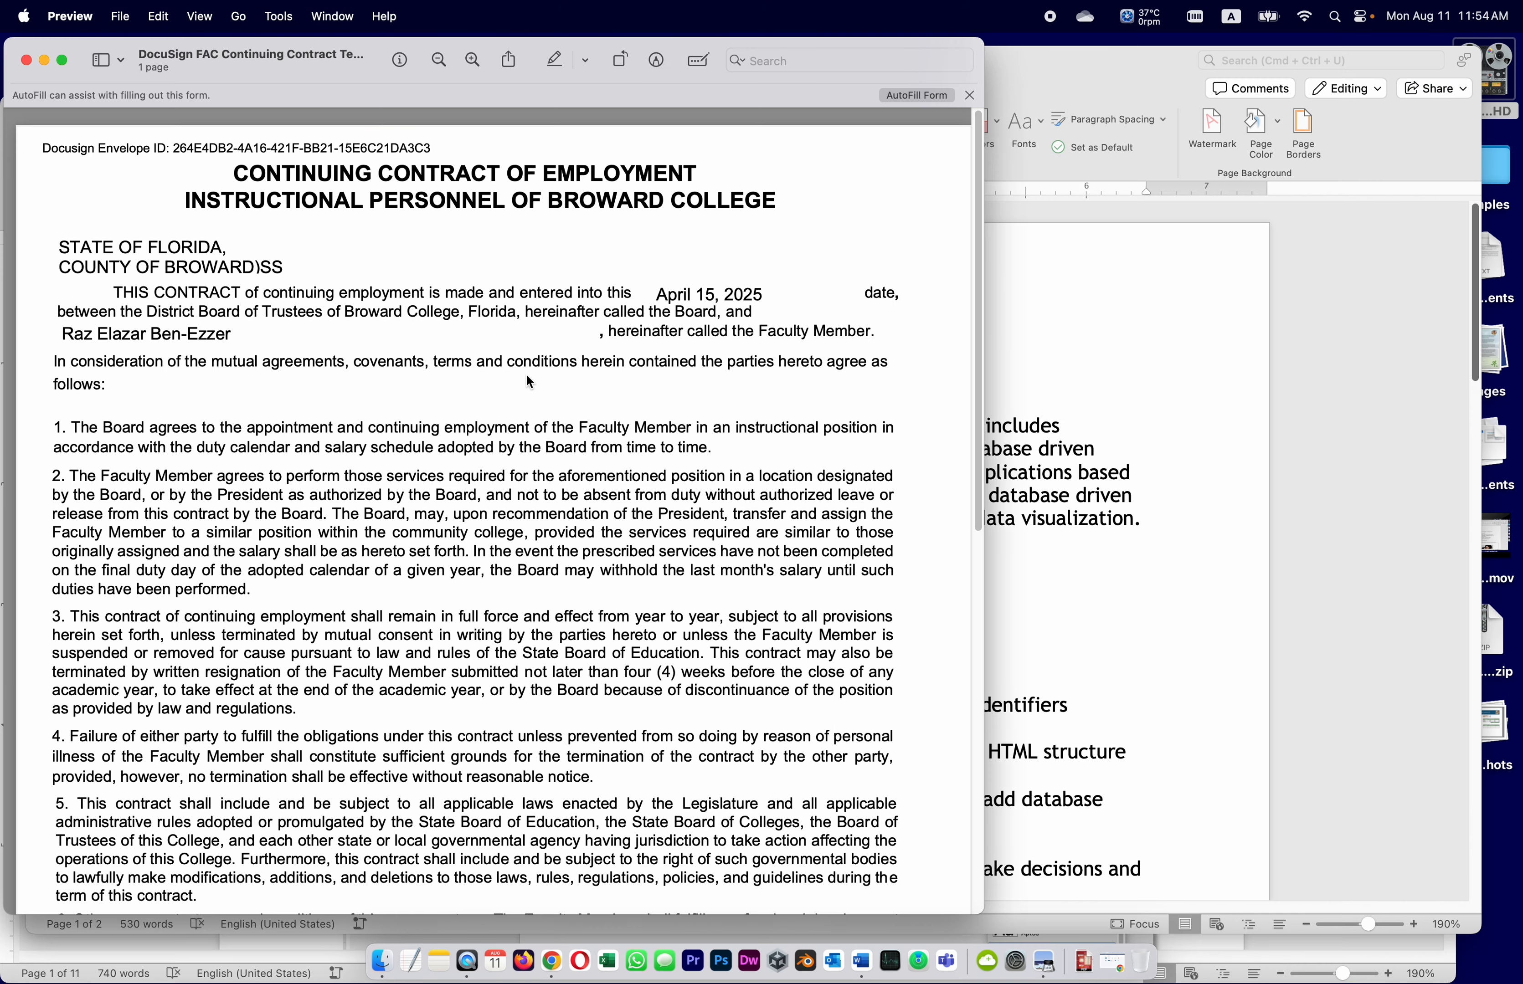
Close the contract in Preview and return to Word
left_click(26, 60)
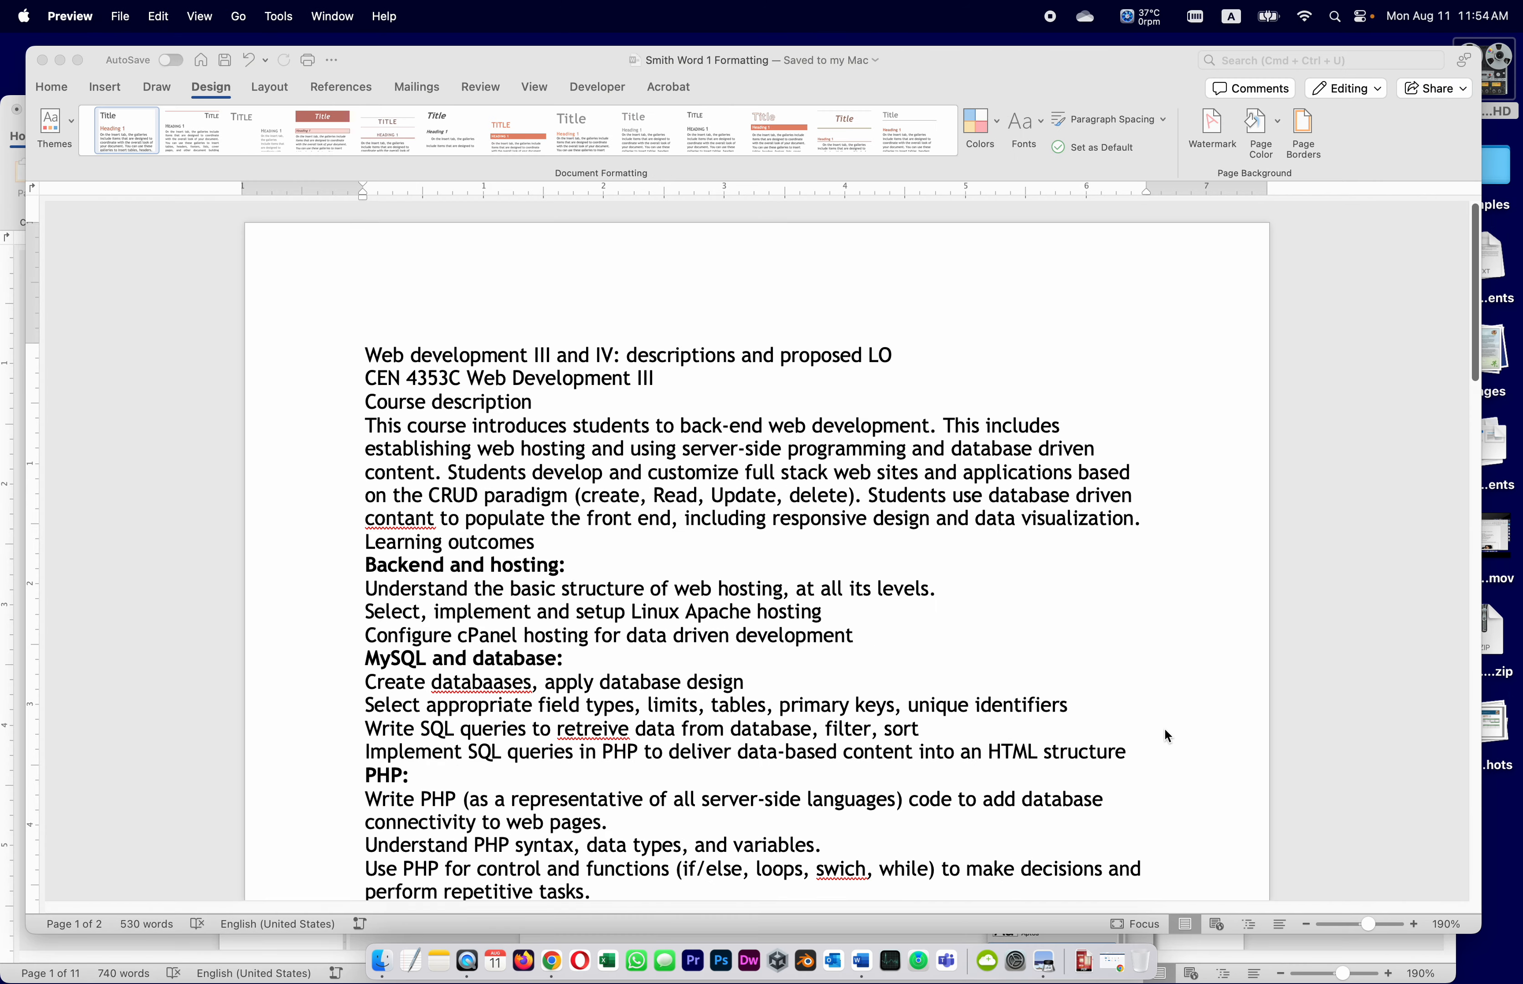
left_click(862, 963)
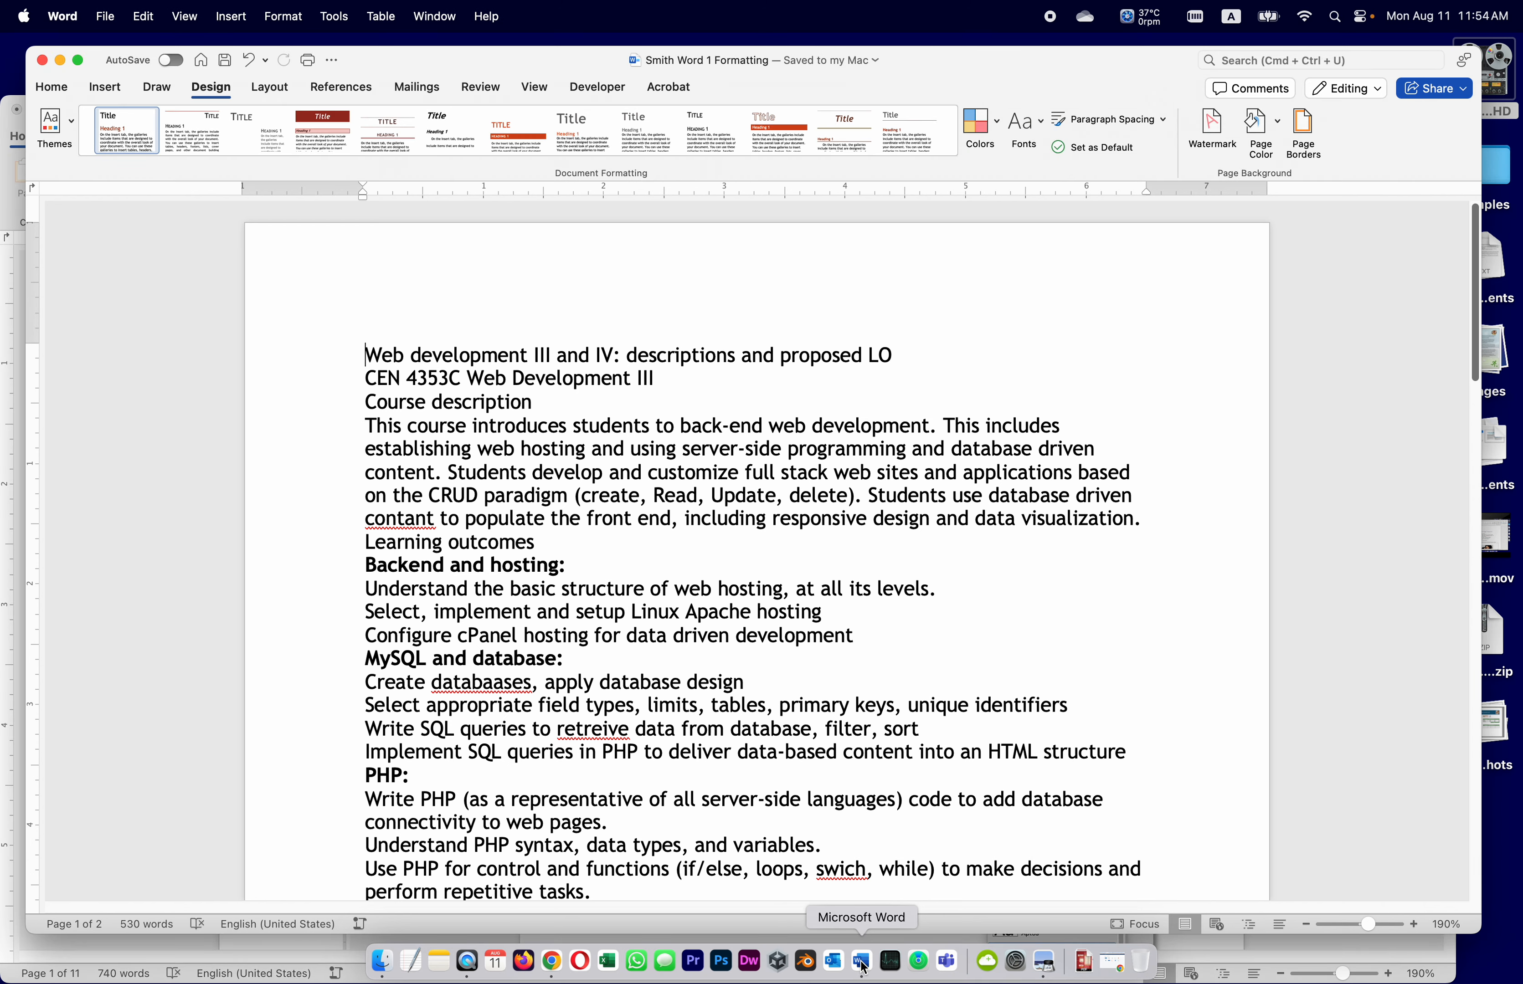
left_click(442, 15)
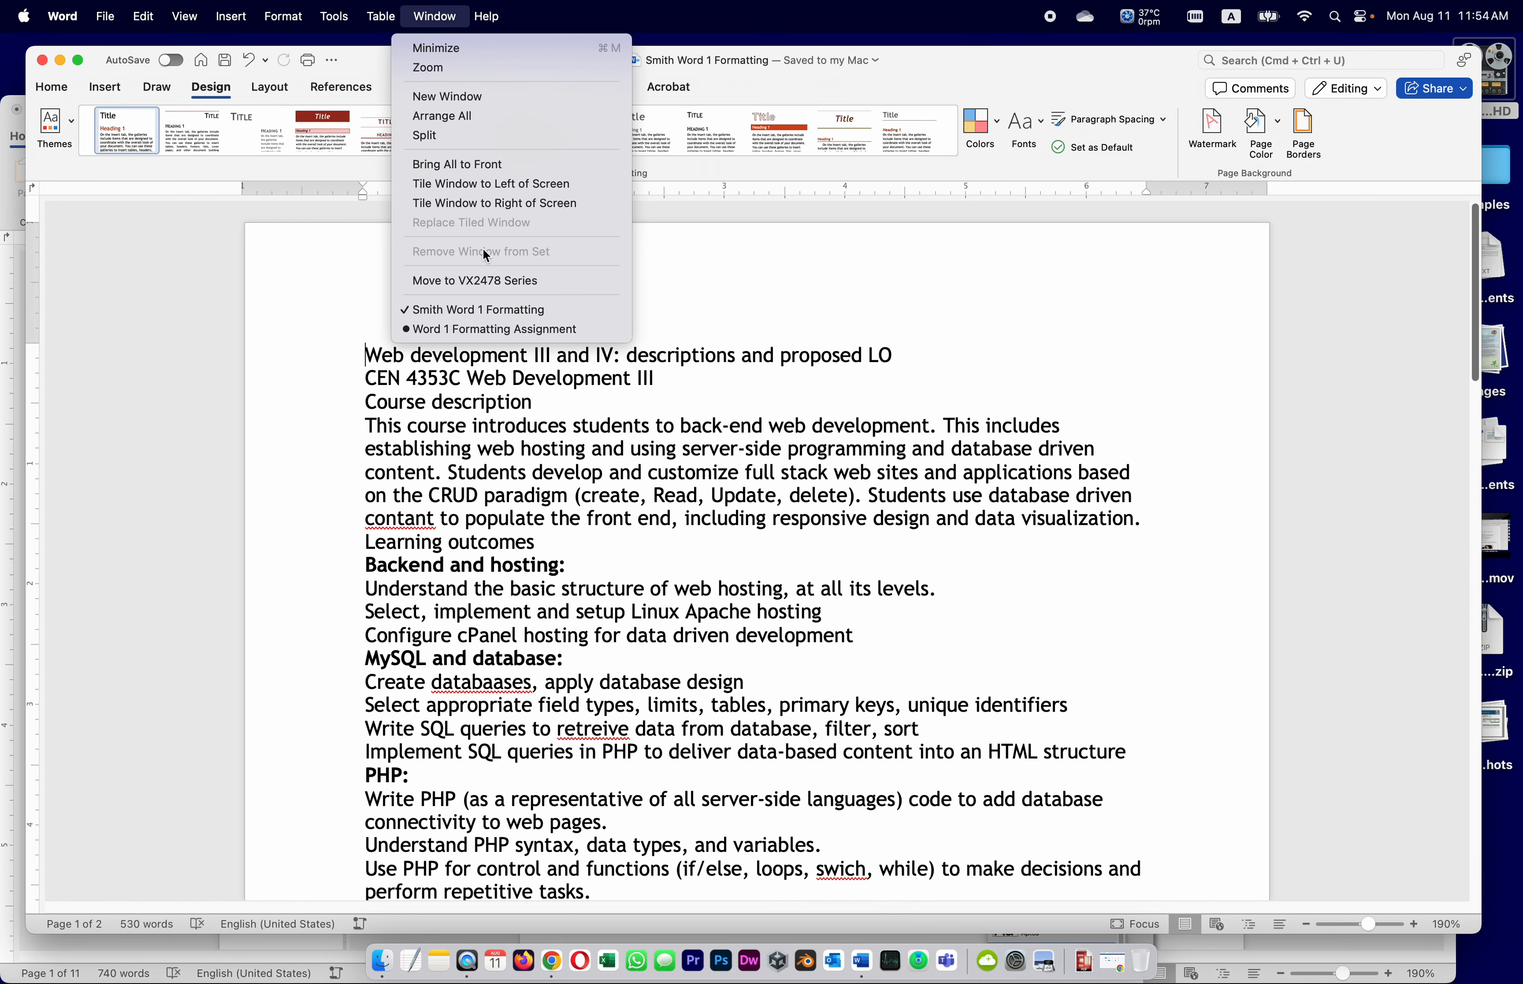
left_click(498, 312)
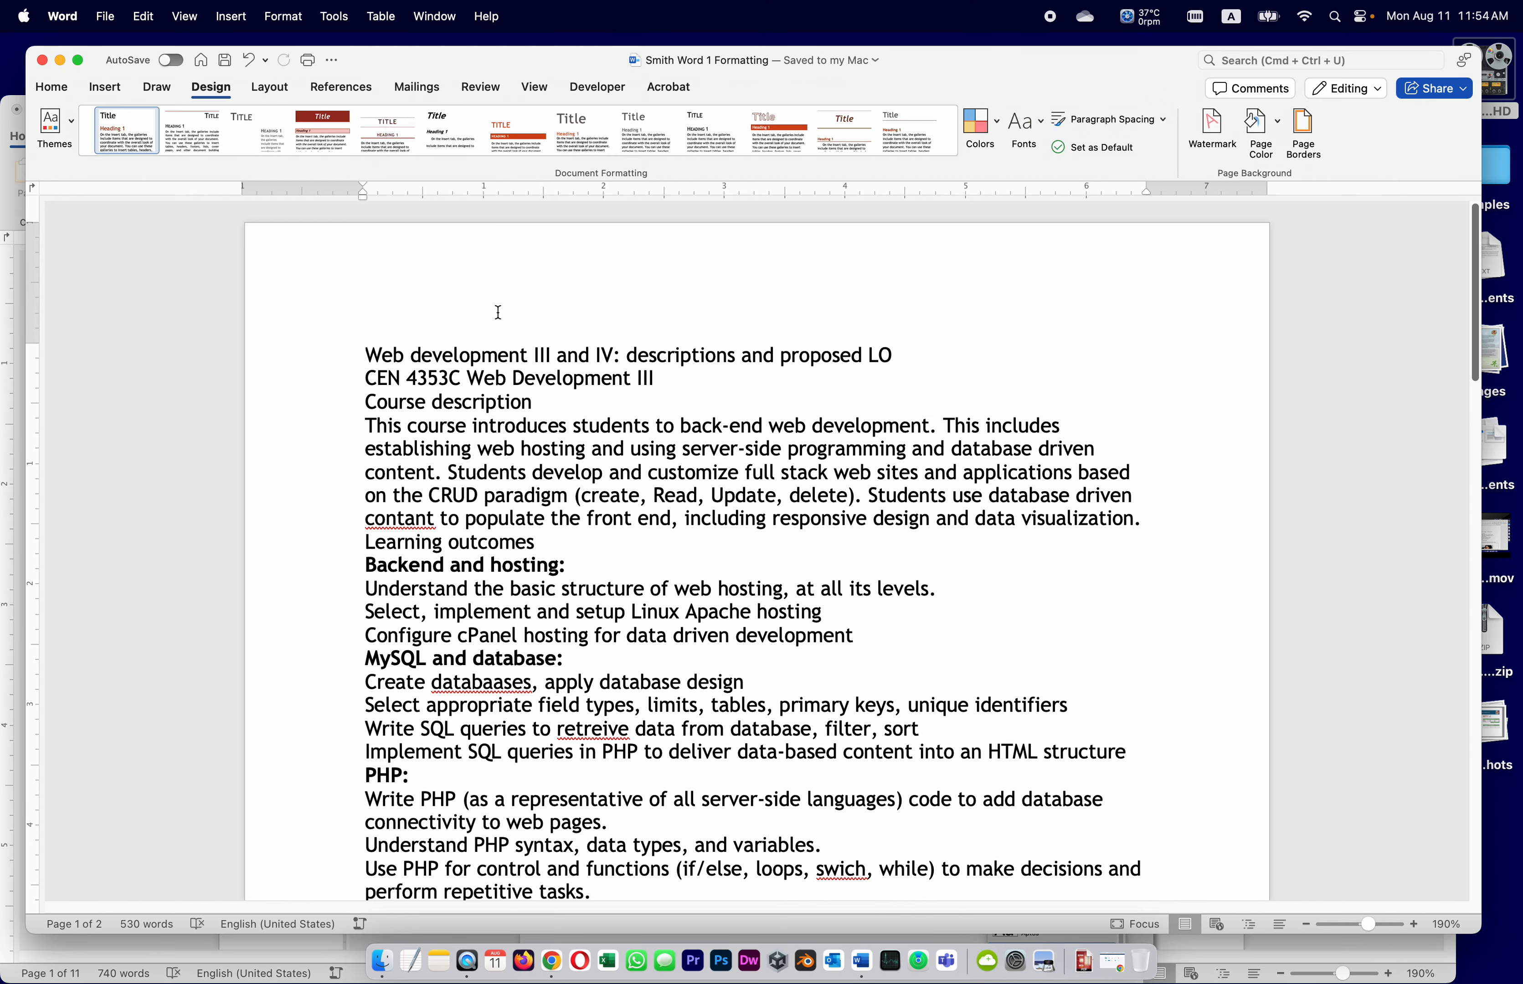
Read the theme-font step in the assignment instructions, then return to the course document
left_click(425, 10)
left_click(478, 336)
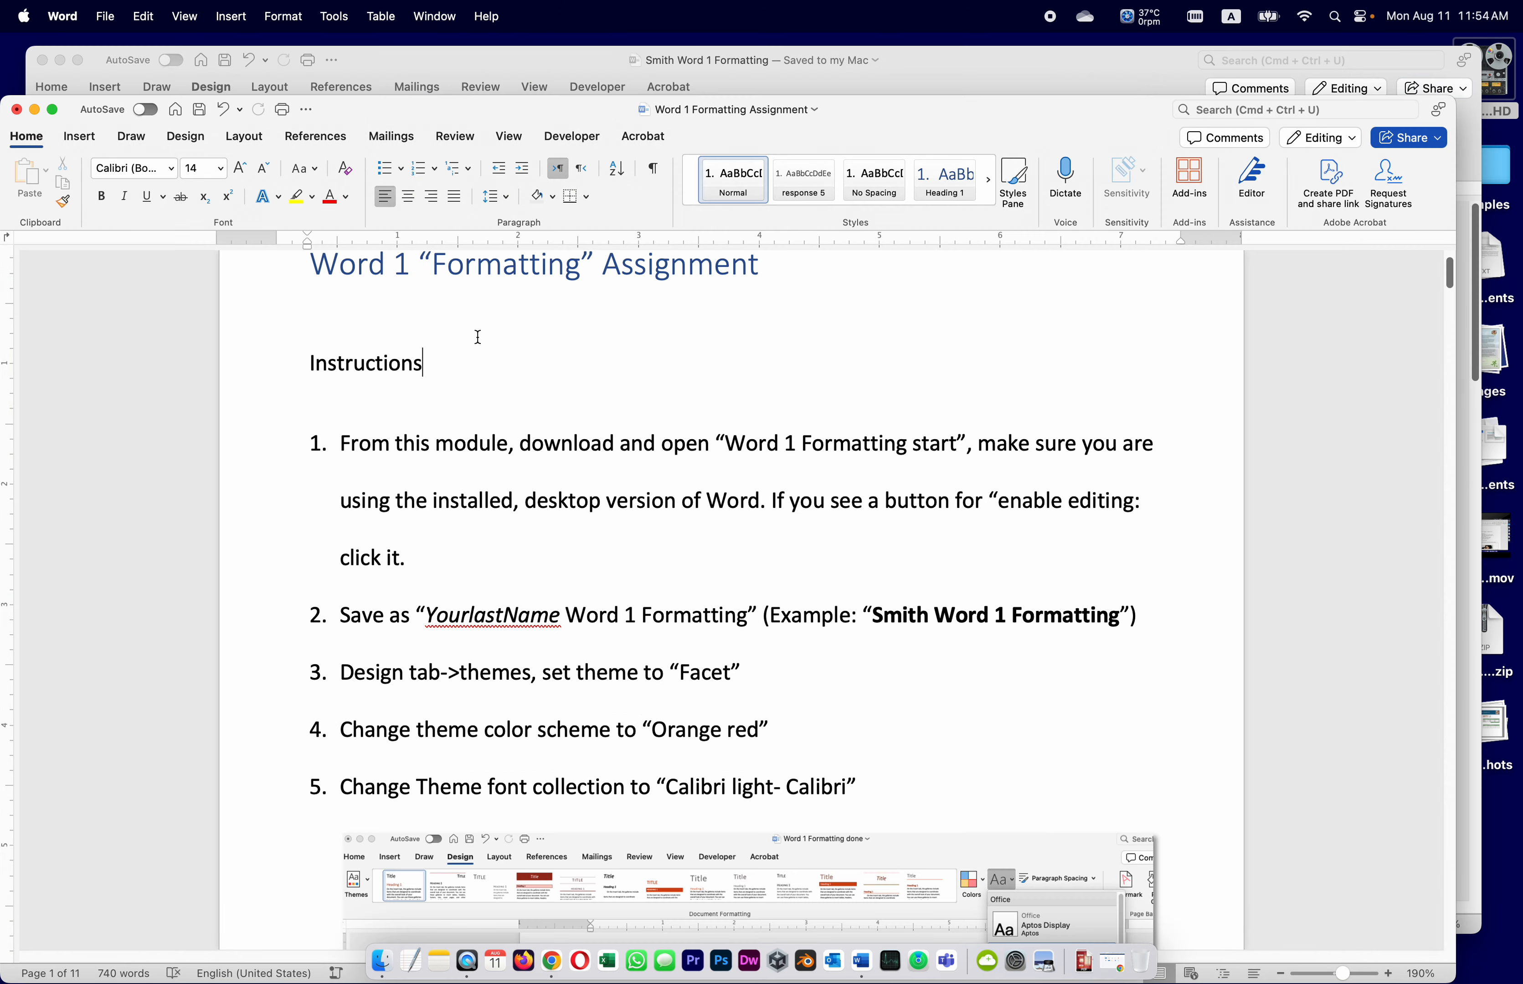
scroll(768, 588, "down", 5)
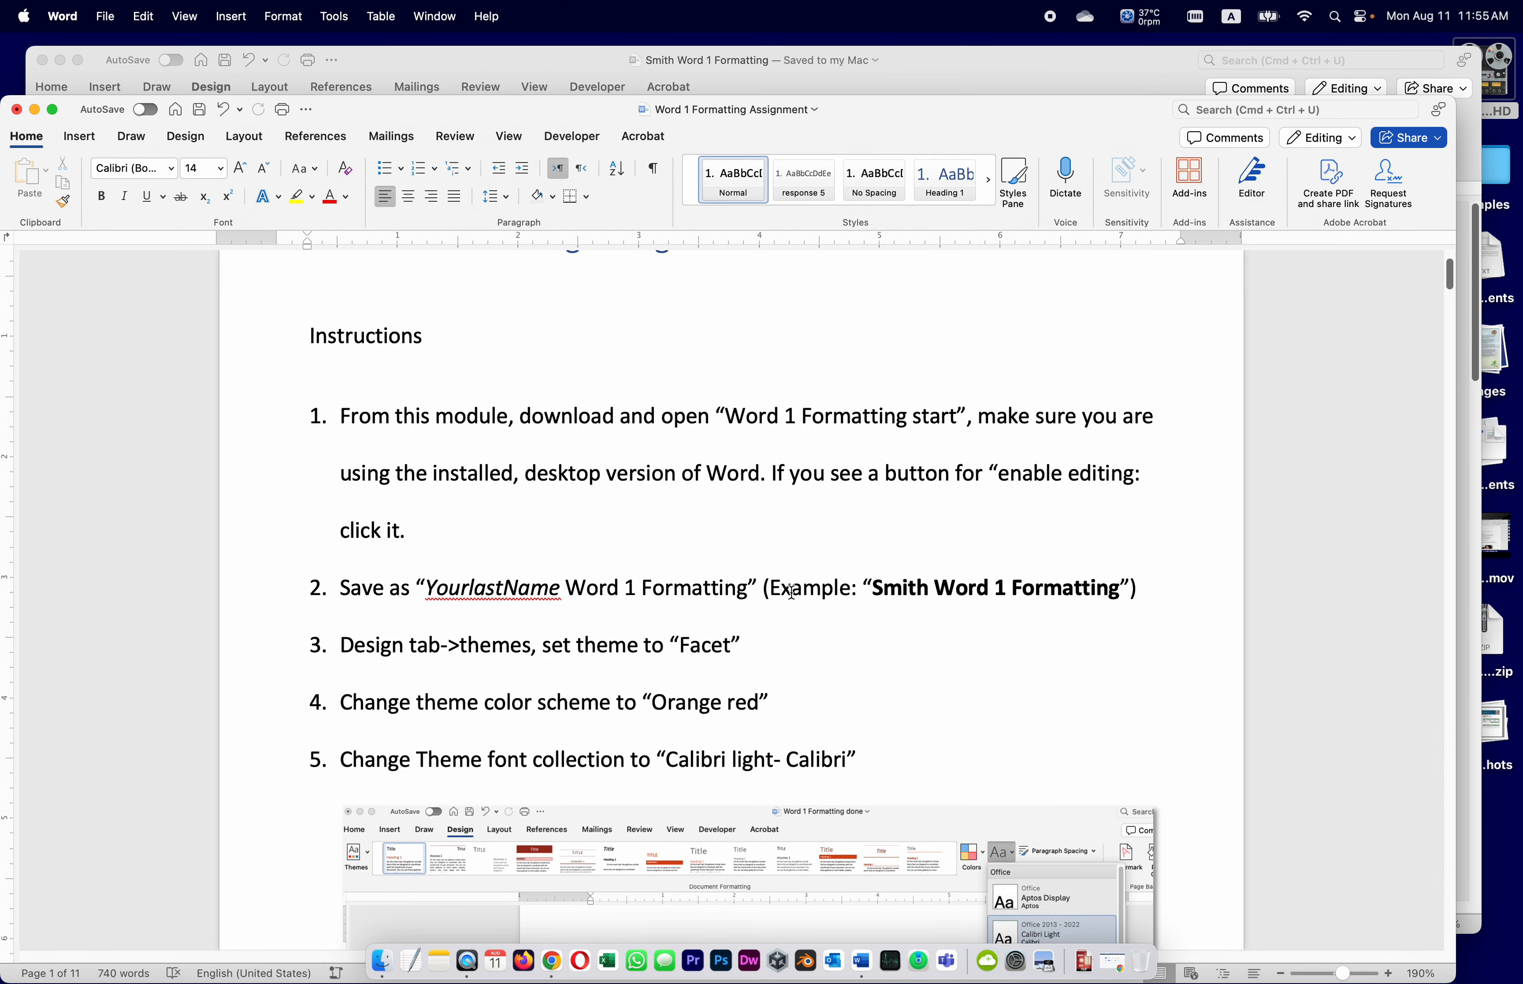
scroll(792, 592, "down", 2)
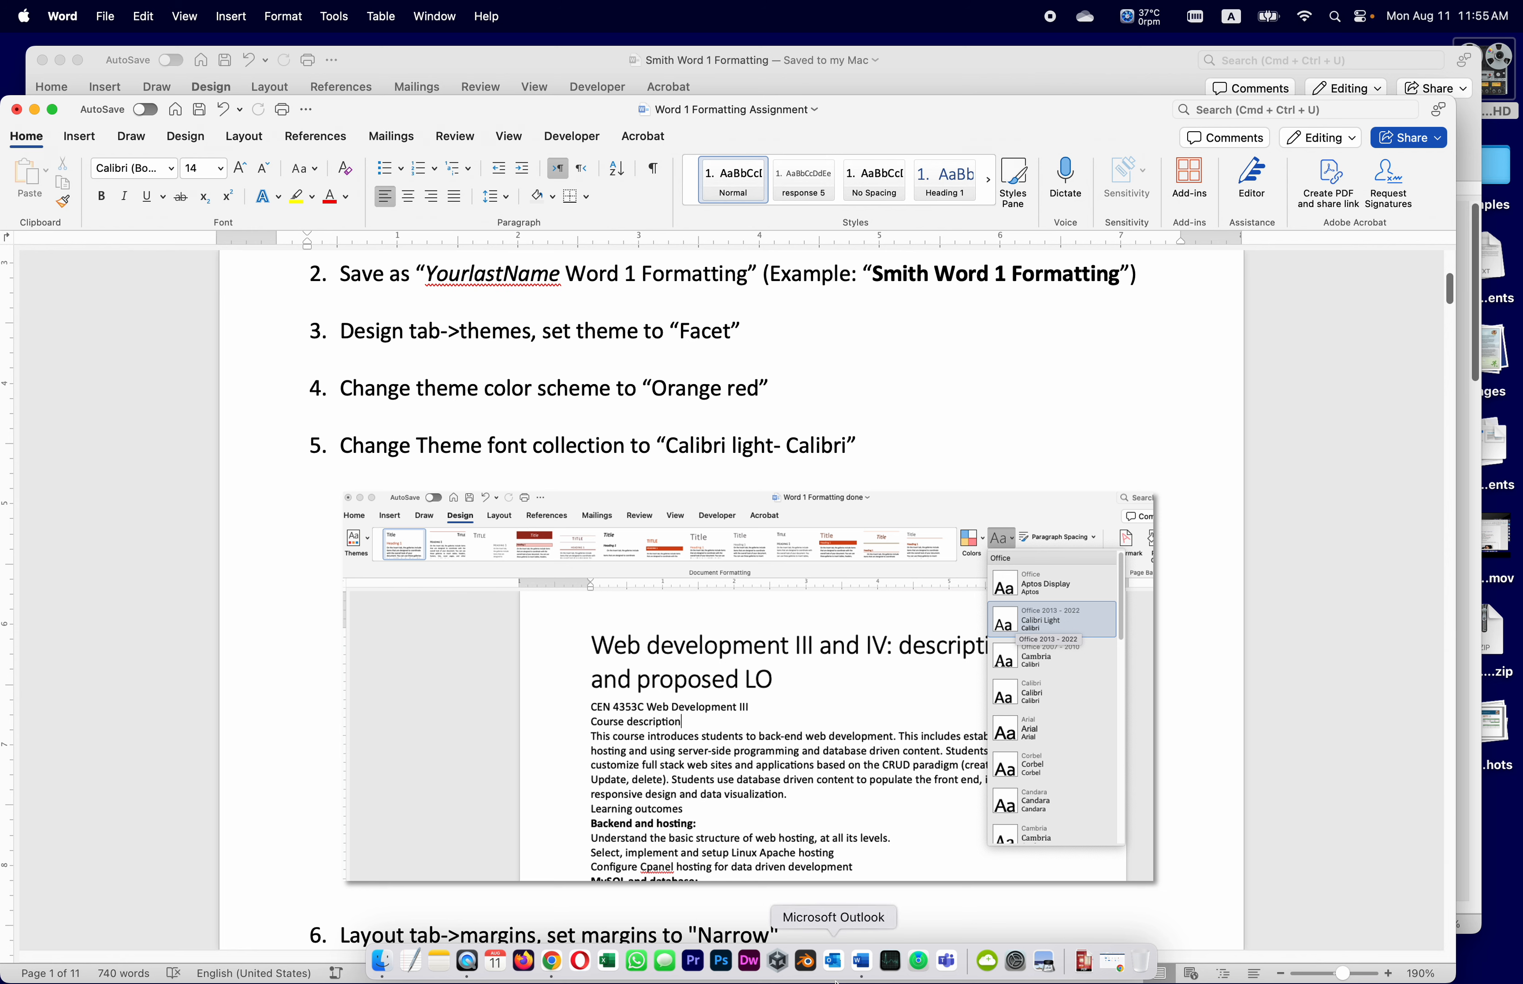
left_click(541, 62)
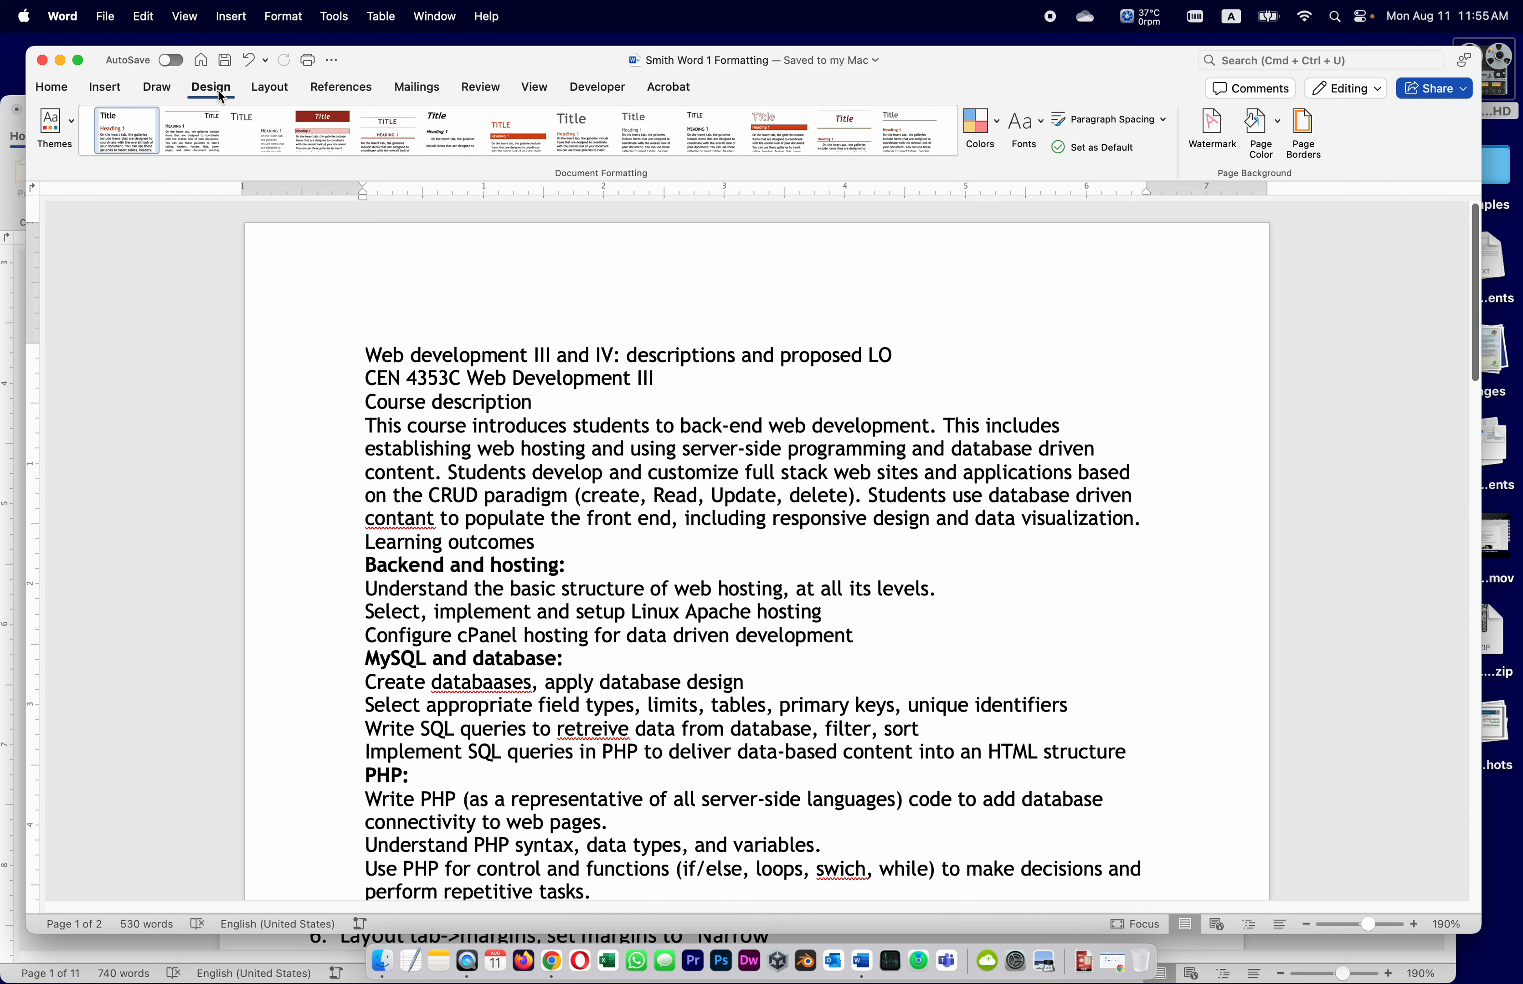
Set the theme fonts to Office 2013 - 2022 (Calibri Light/Calibri) and save
left_click(1028, 121)
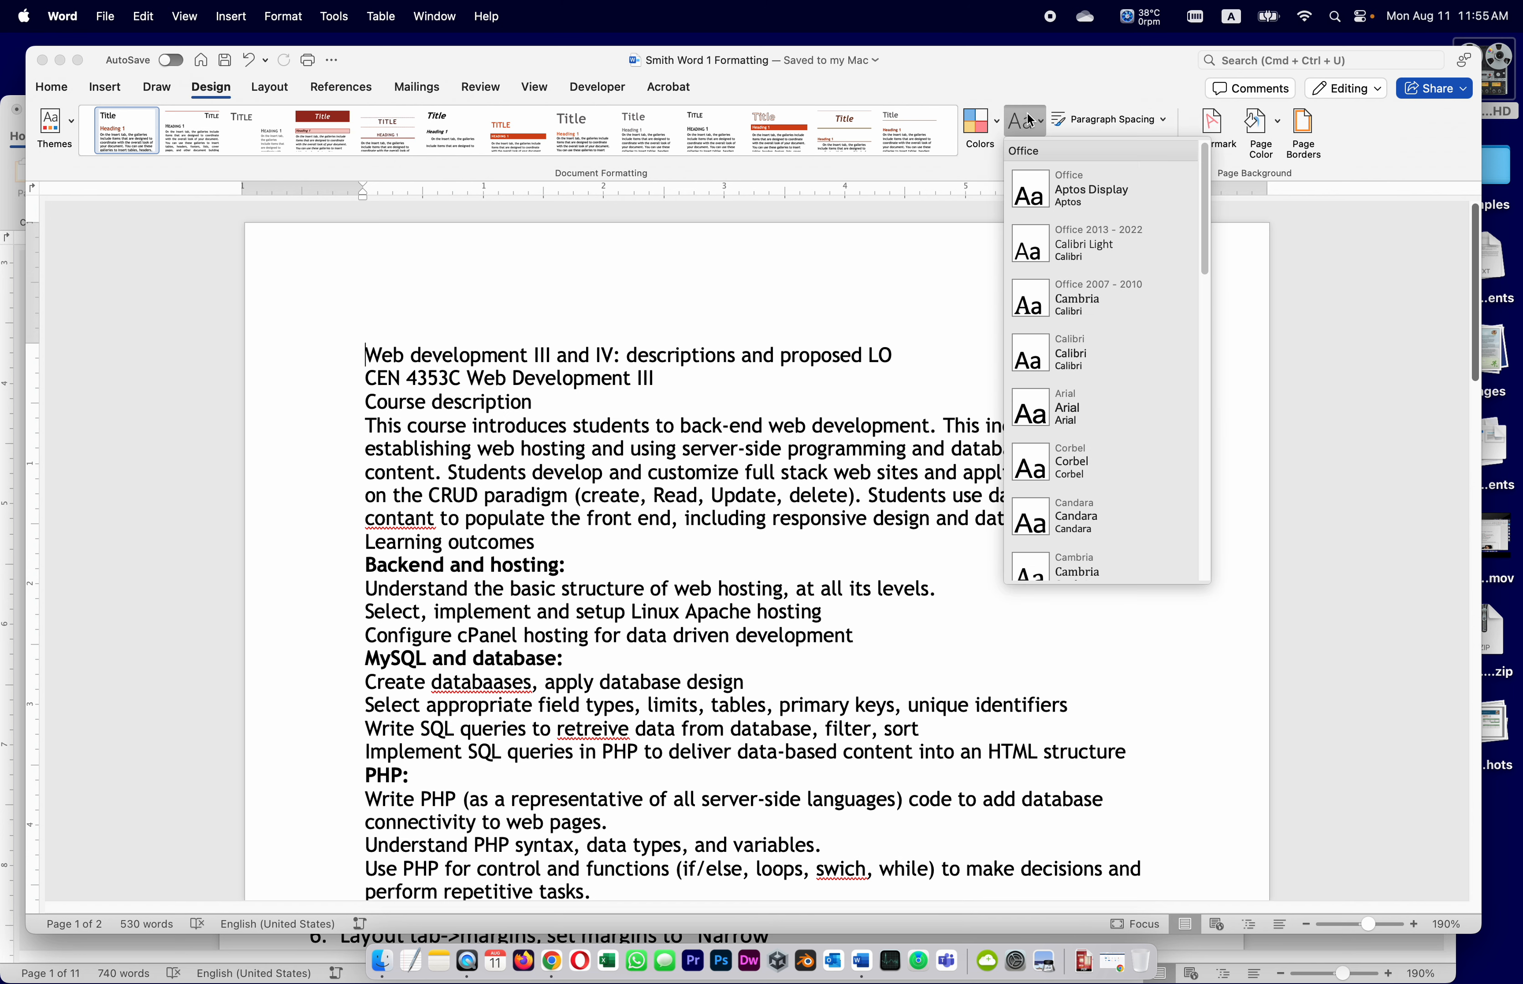
left_click(1087, 244)
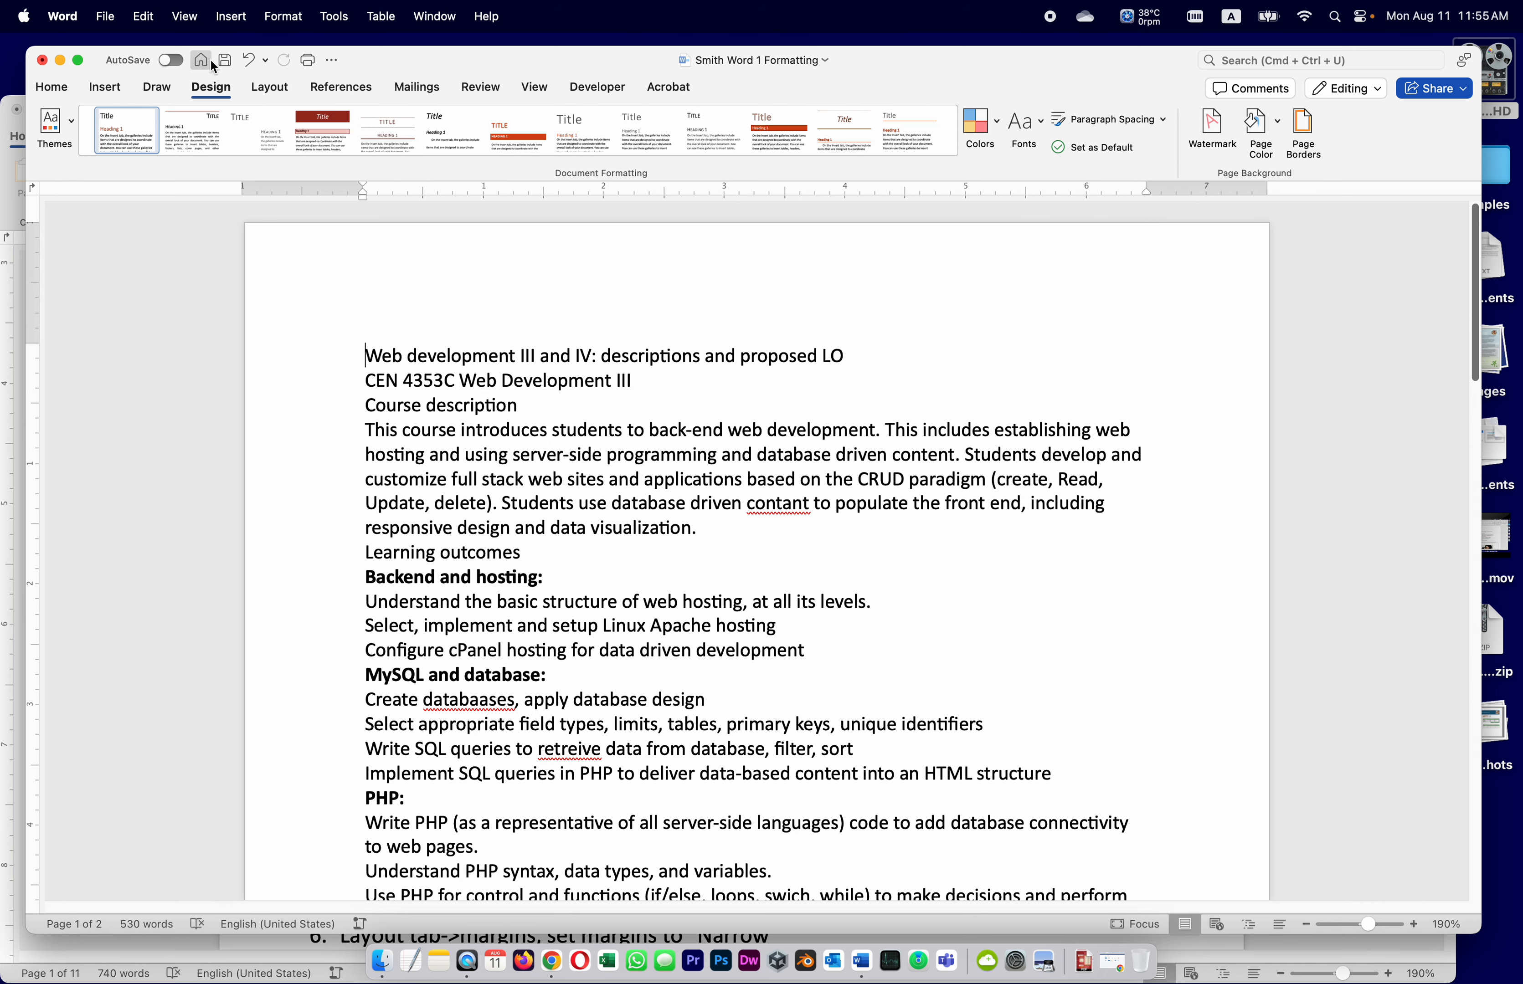
left_click(225, 60)
Read the next assignment step, then return to the course document
left_click(9, 178)
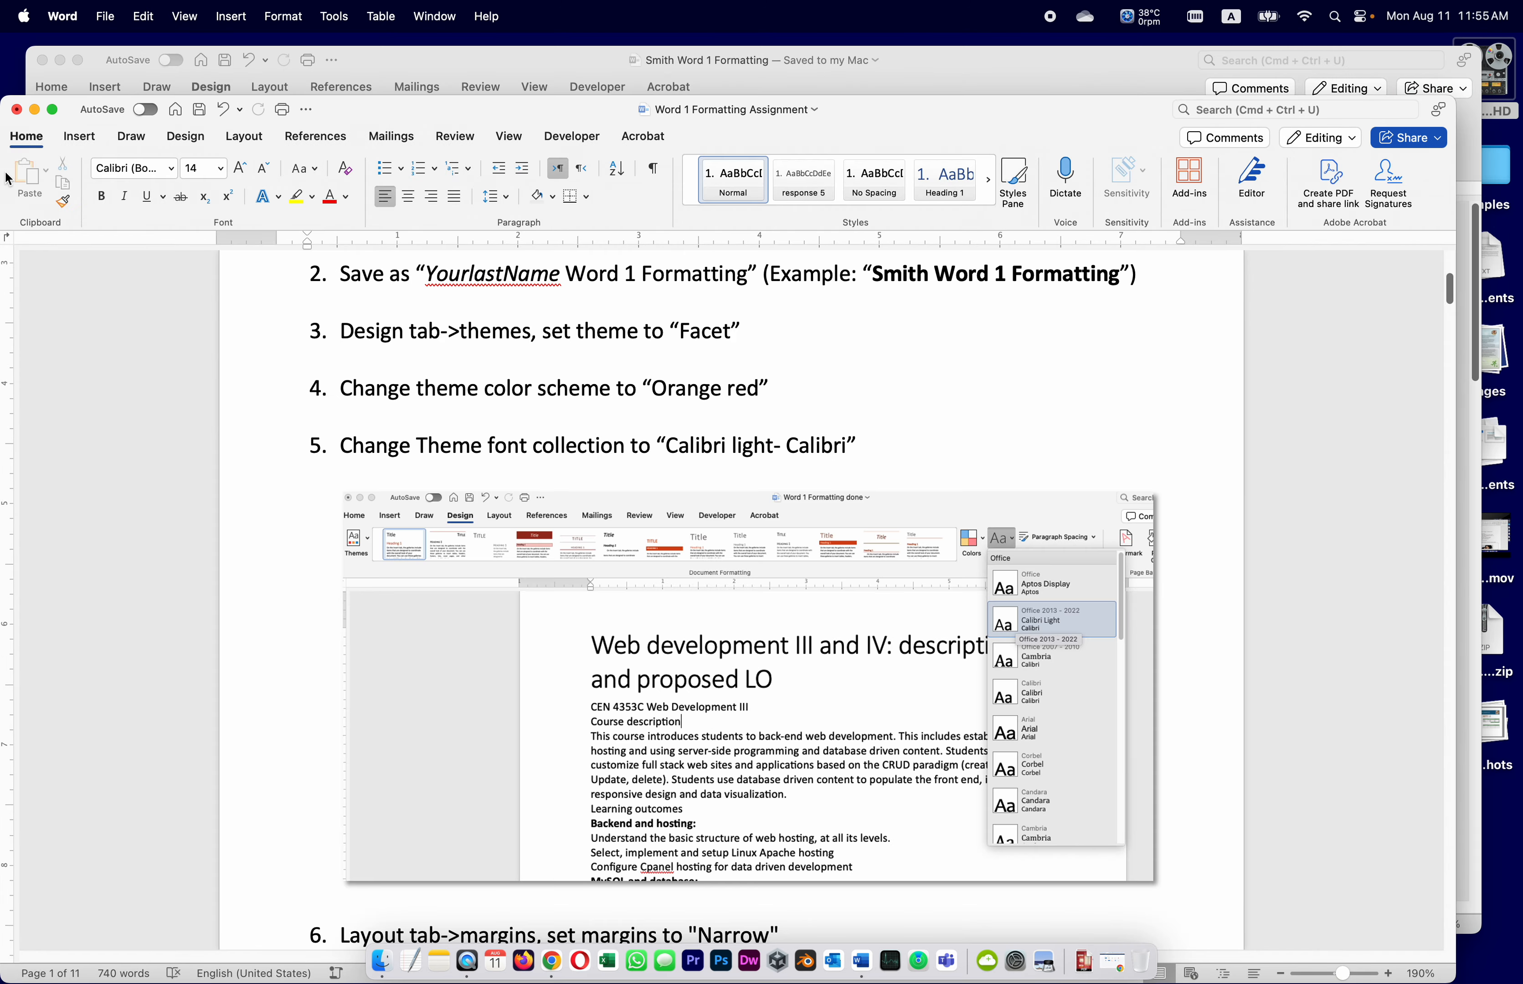
scroll(546, 616, "down", 3)
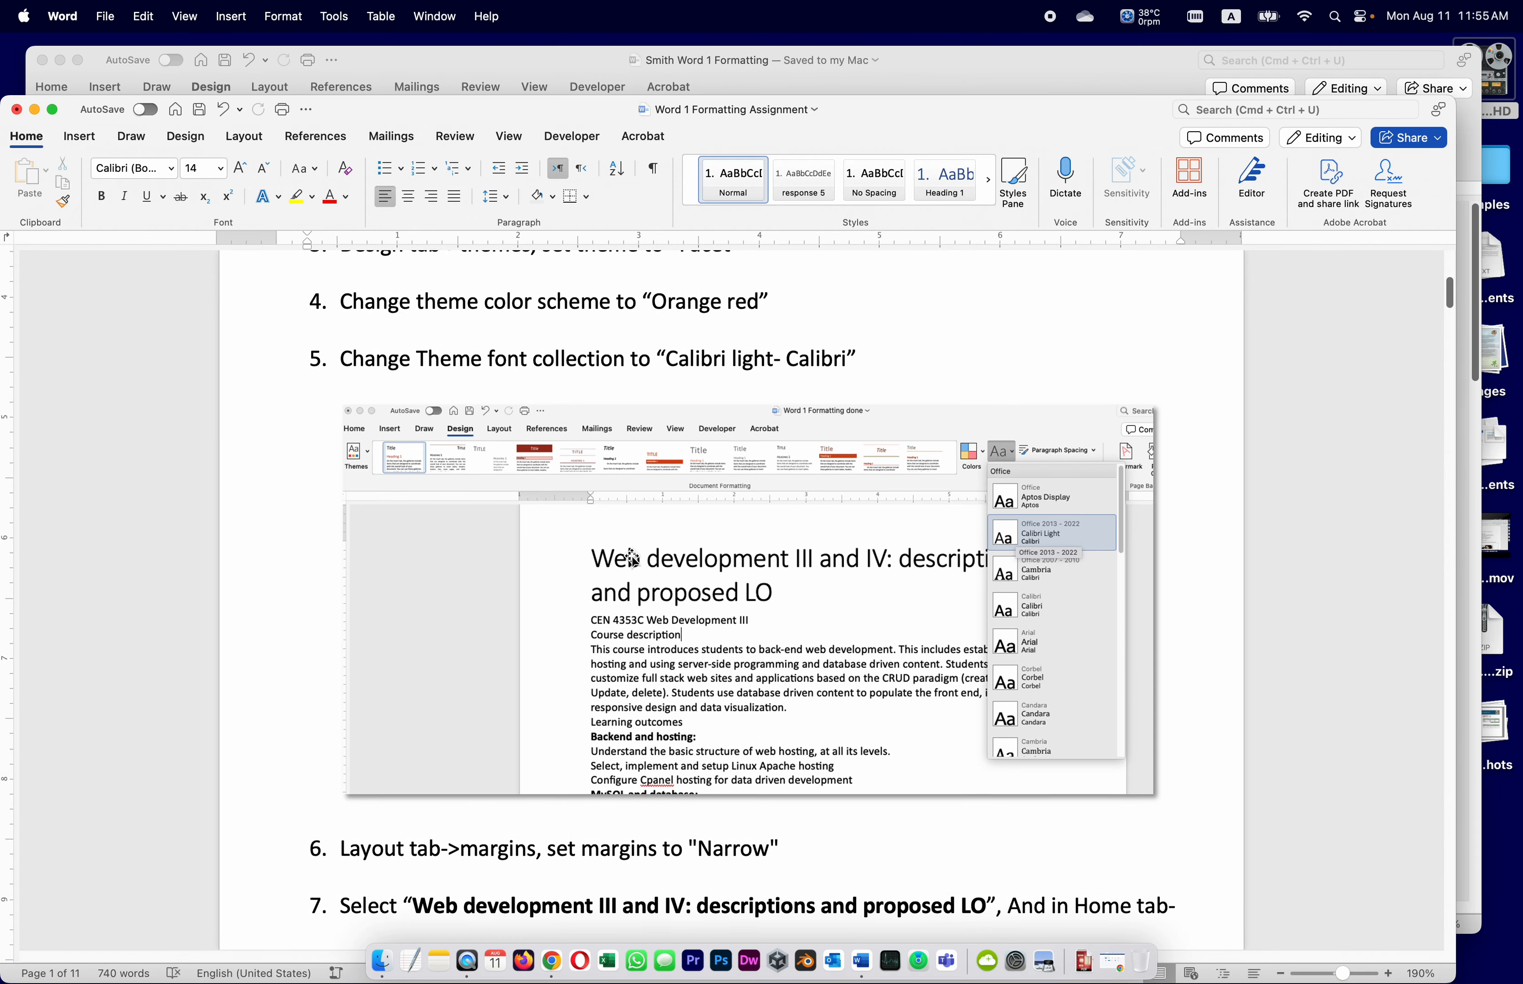
scroll(633, 559, "down", 8)
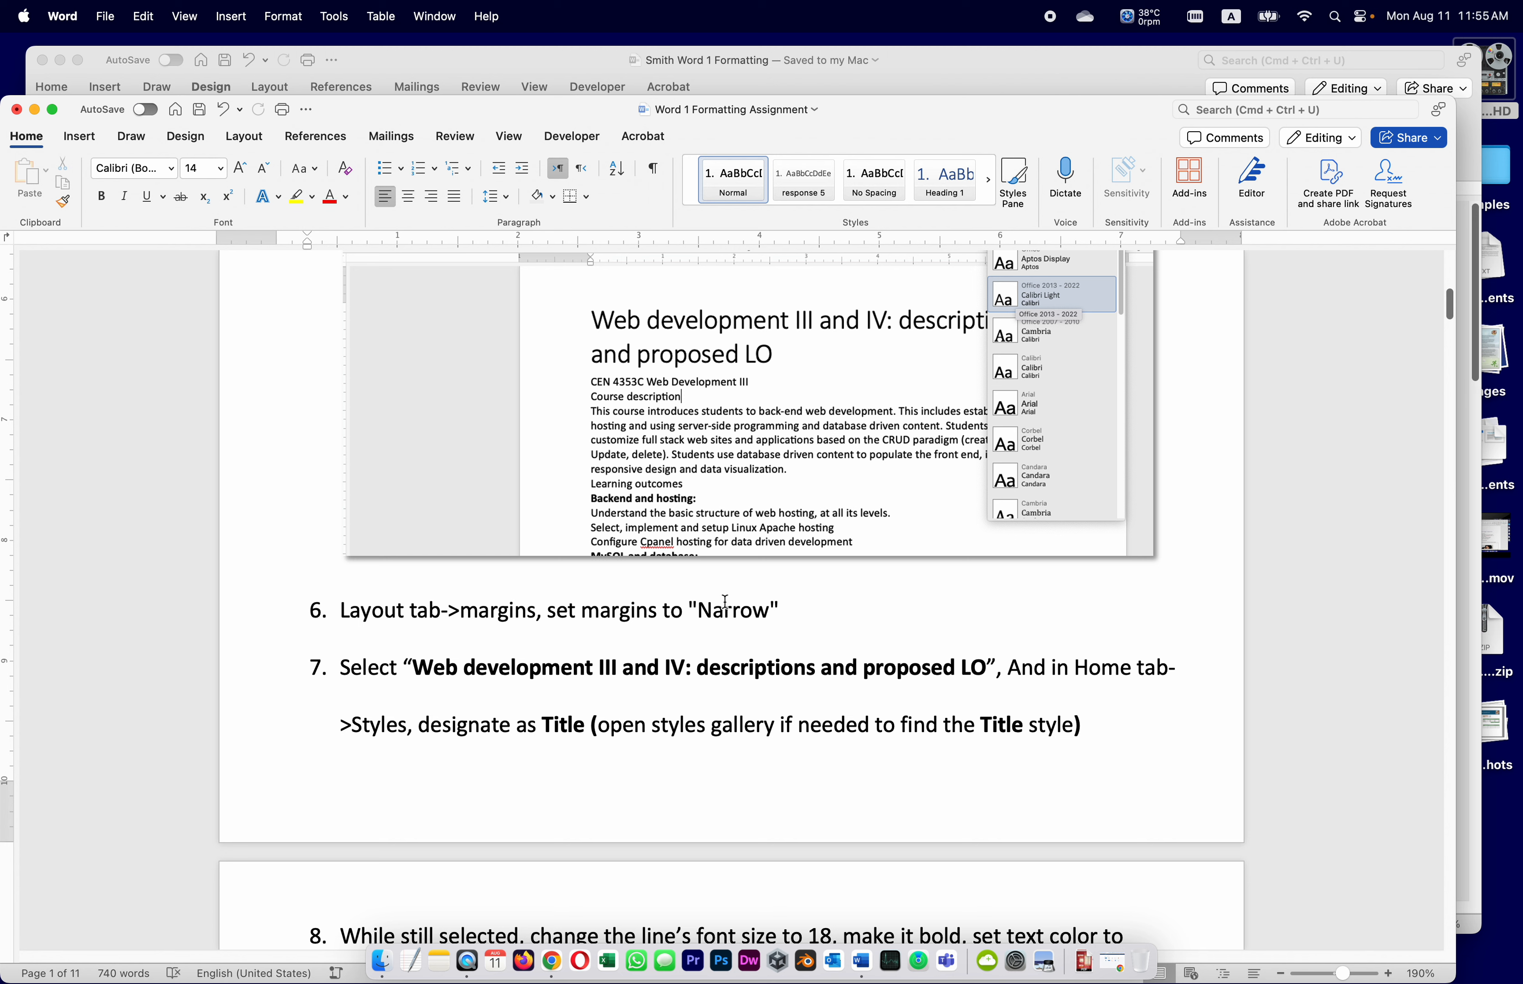
left_click(610, 48)
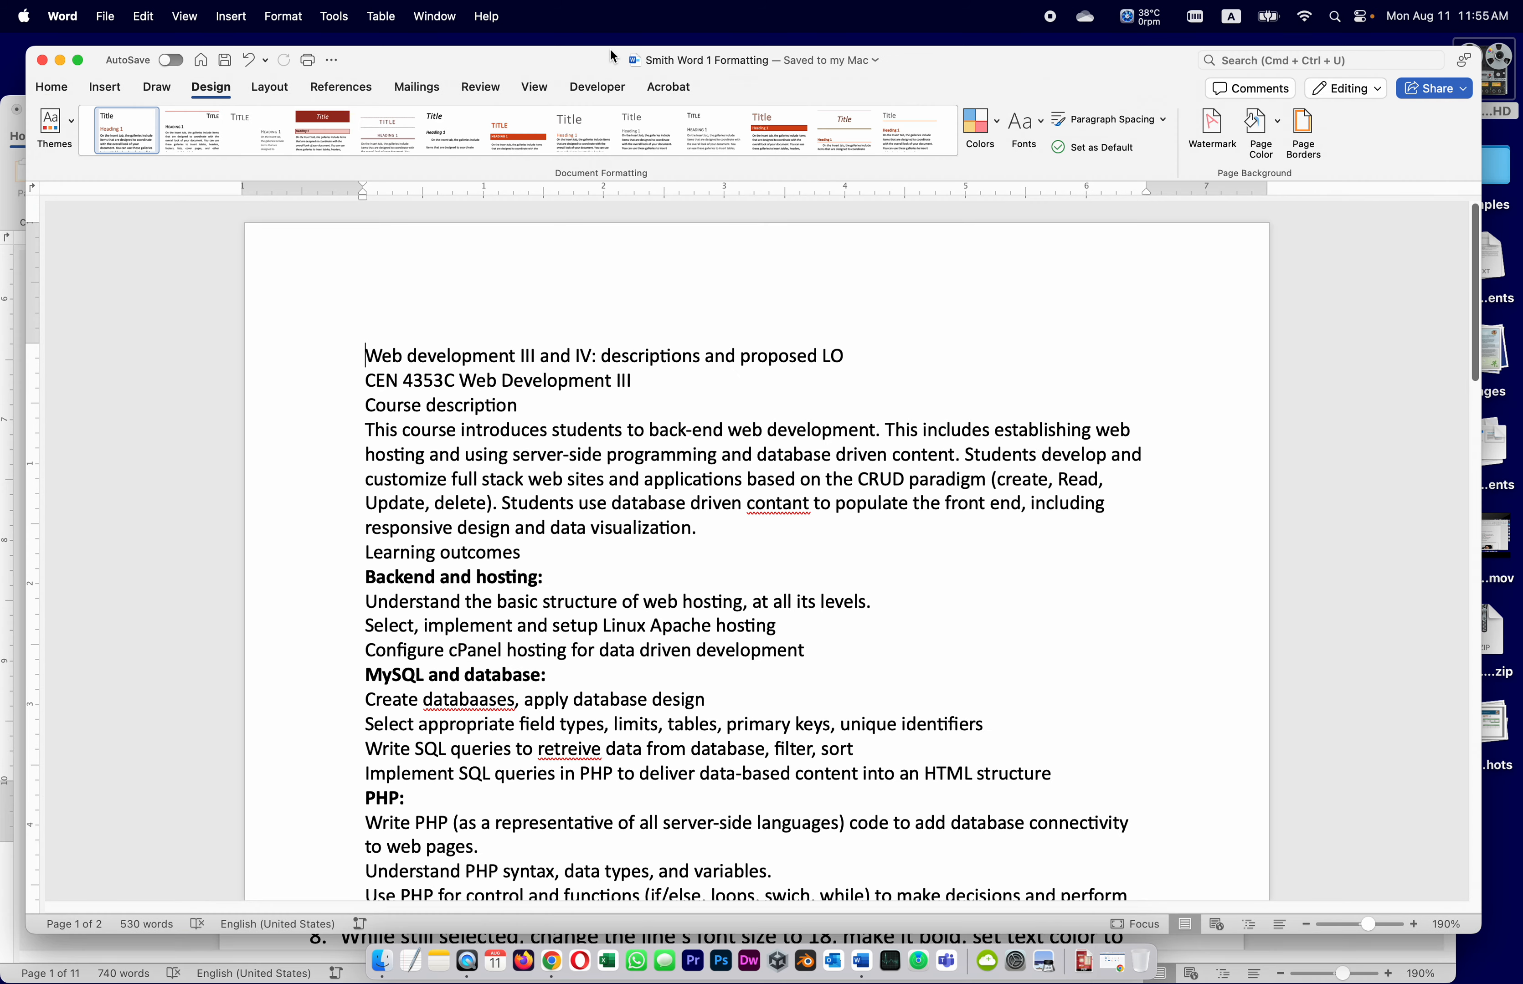
Set the page margins to the Narrow preset and save the document
left_click(273, 88)
left_click(72, 119)
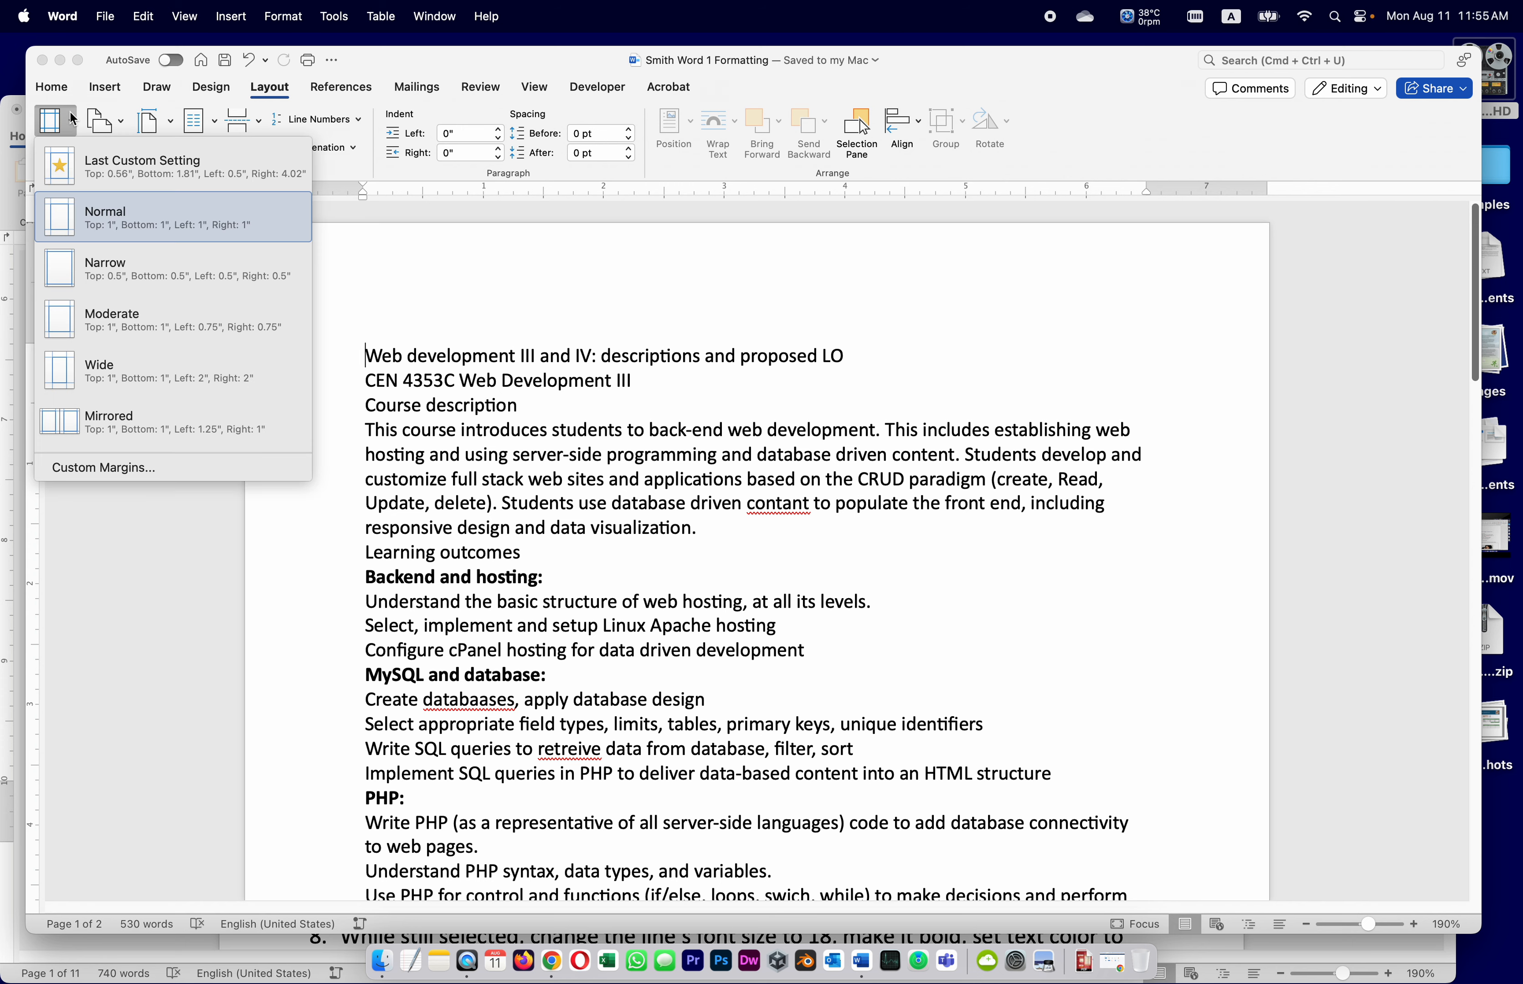
left_click(121, 285)
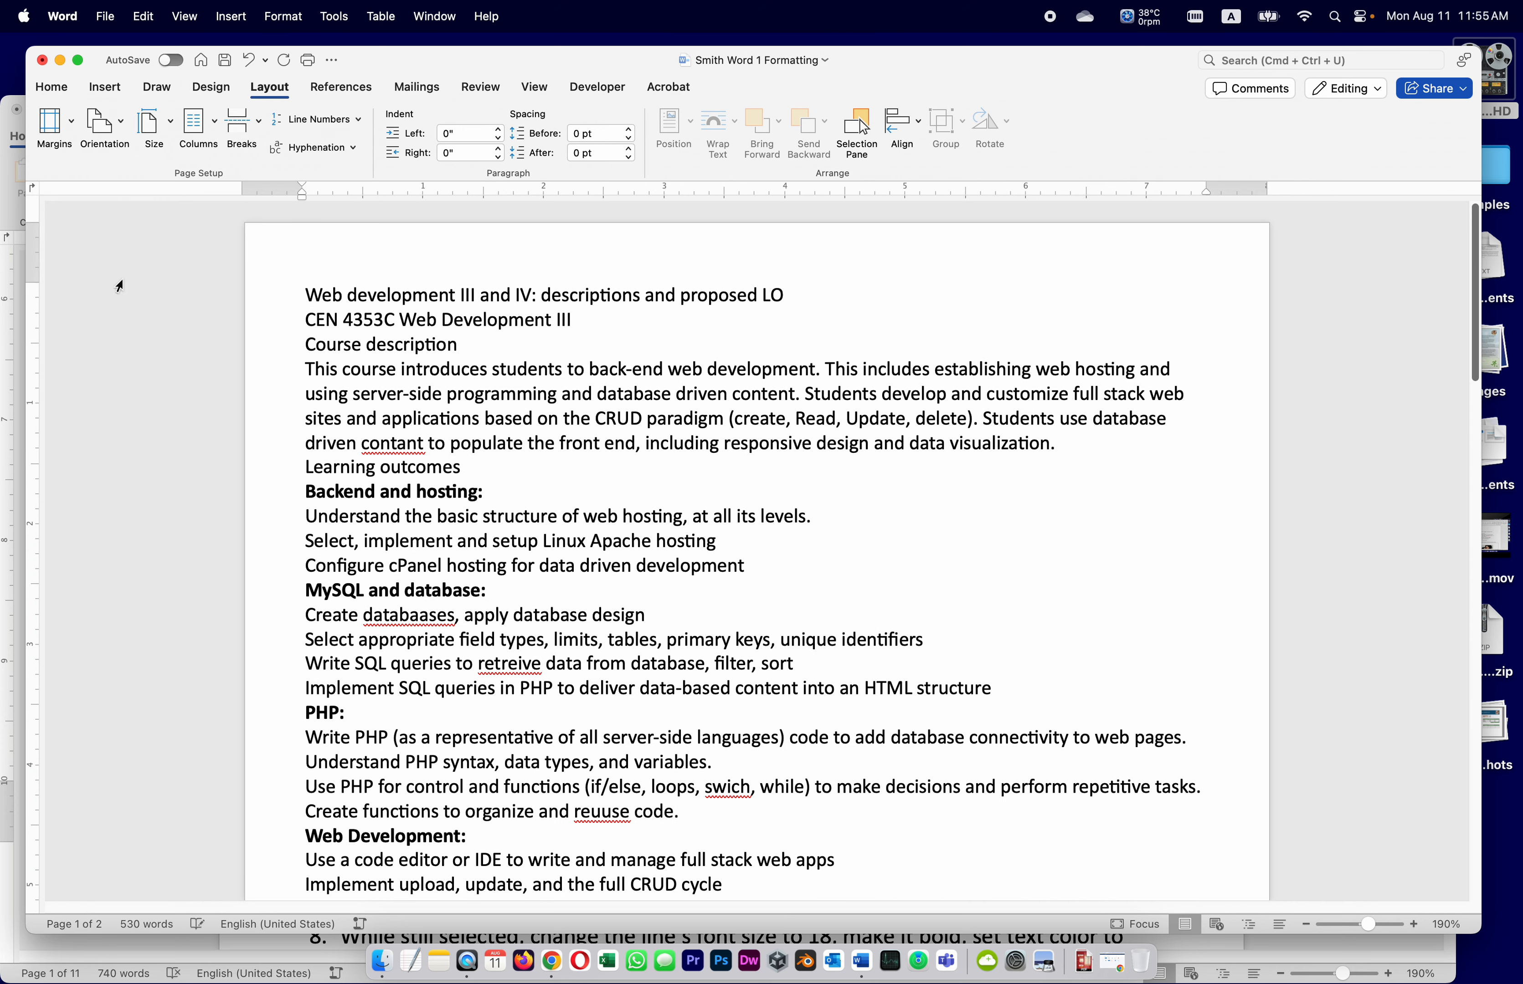
left_click(225, 63)
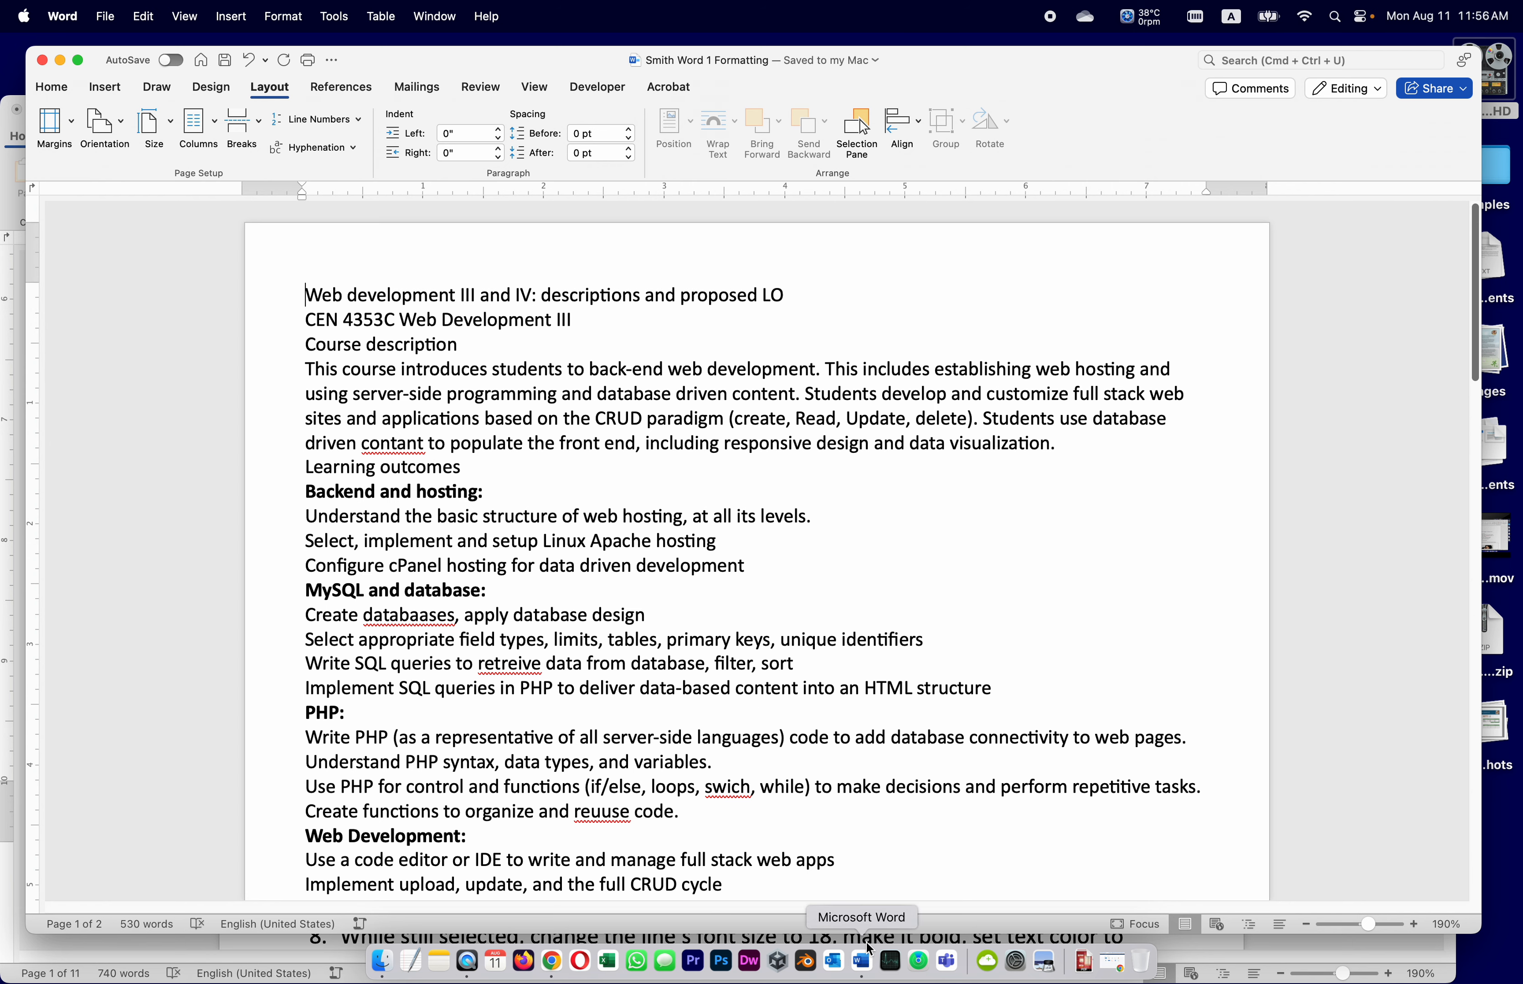
left_click(12, 192)
scroll(688, 597, "down", 3)
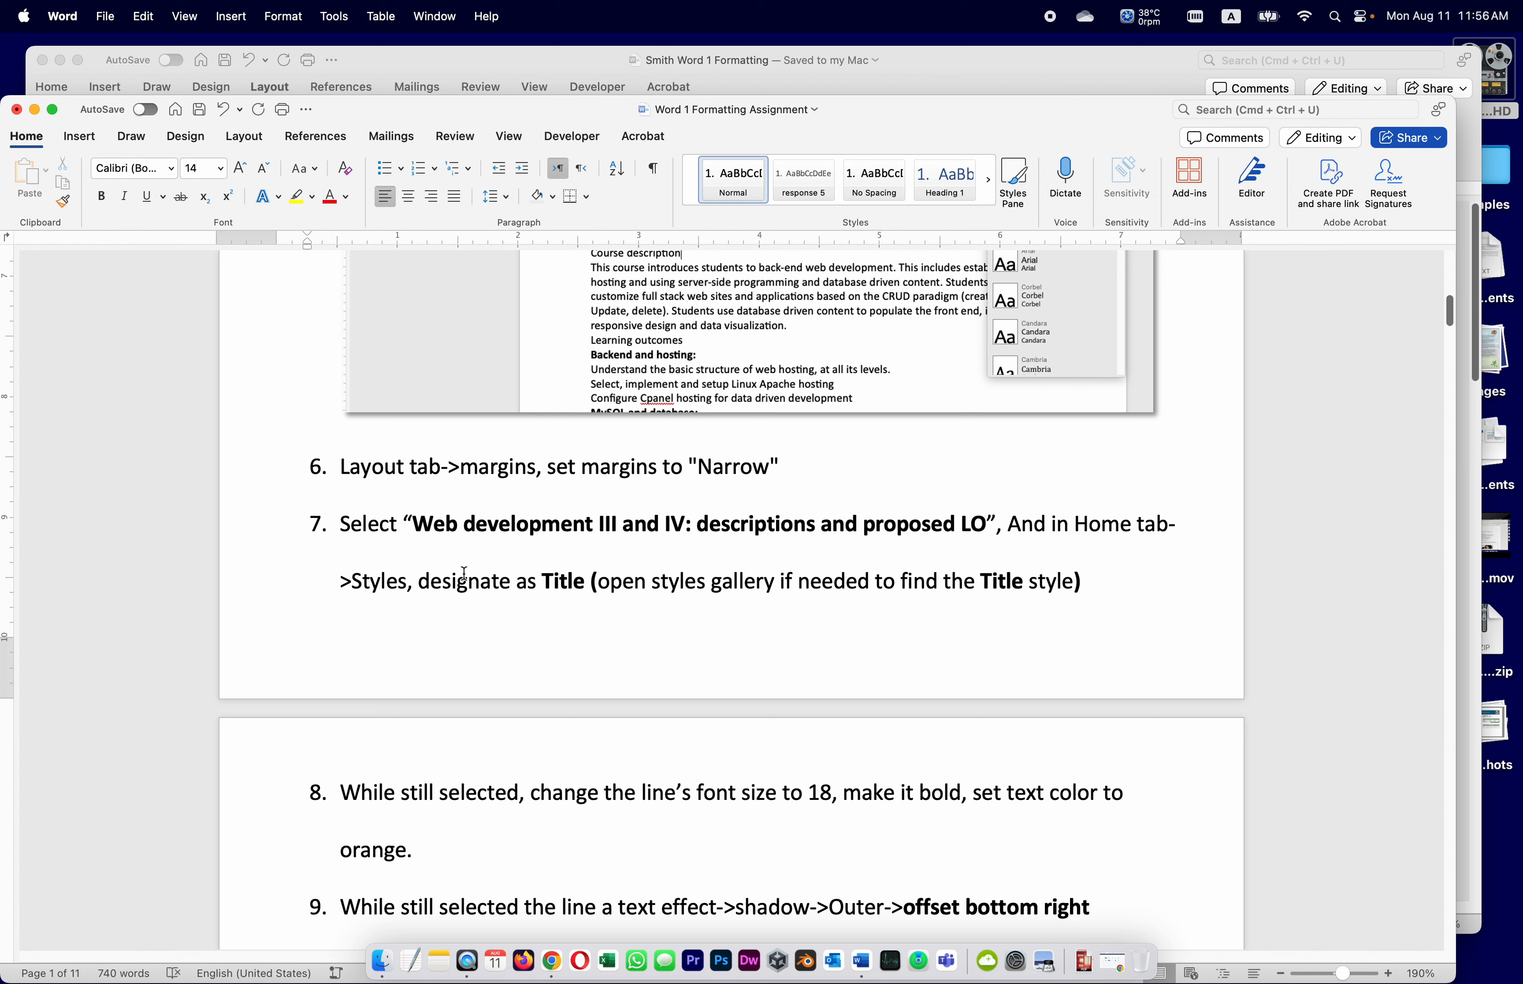
left_click(969, 55)
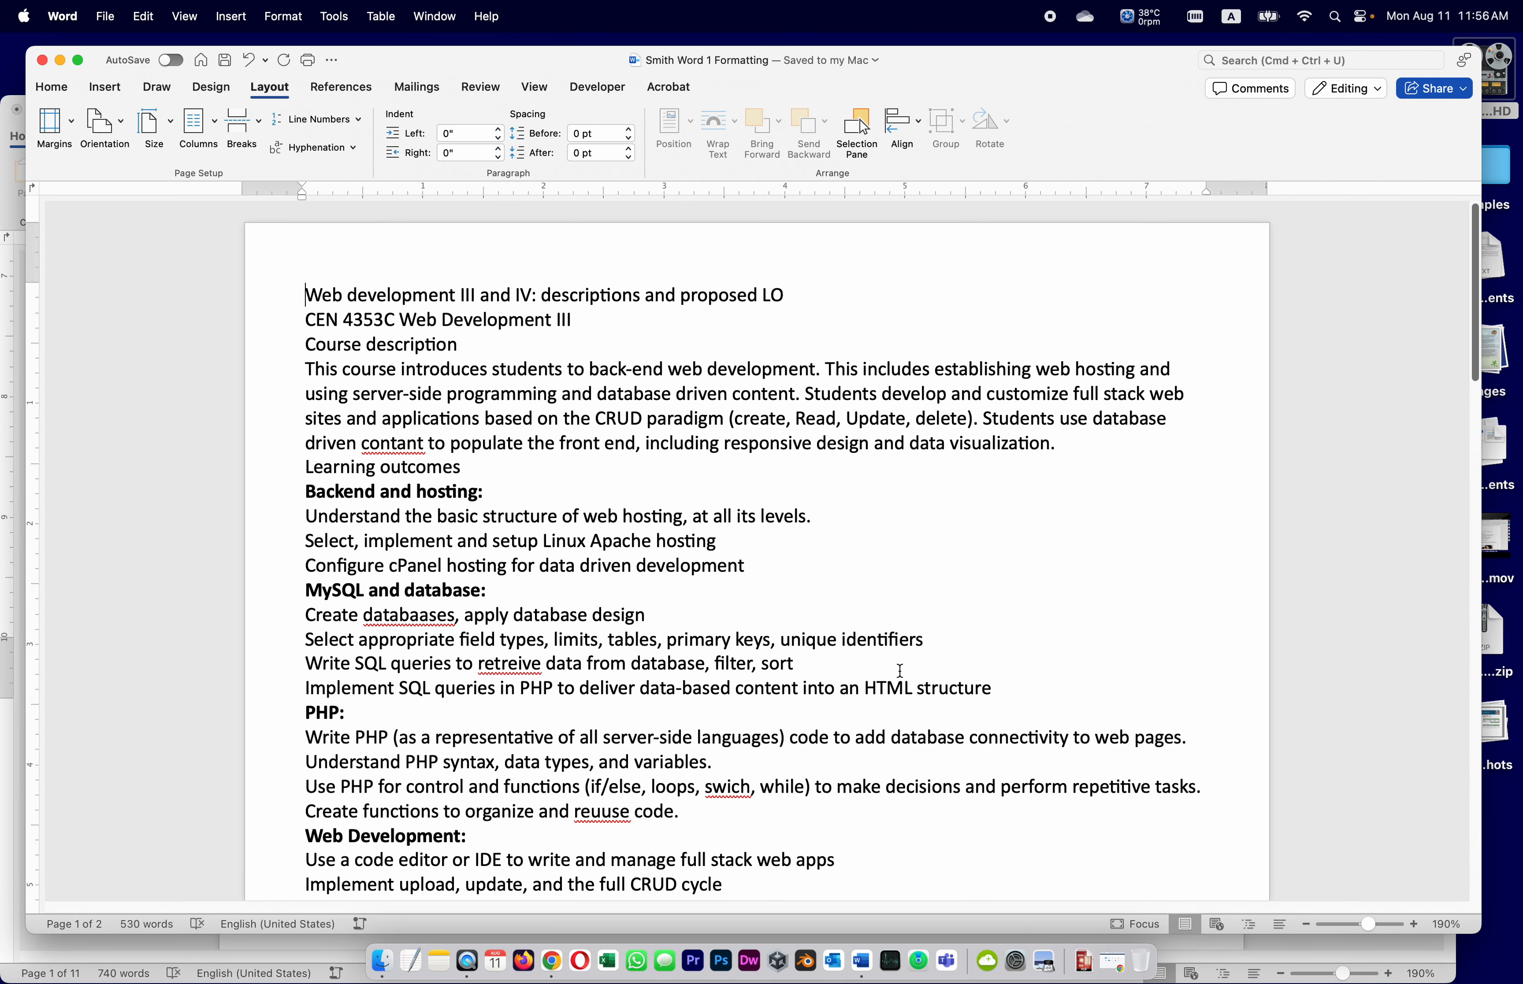
scroll(897, 670, "down", 2)
scroll(897, 669, "down", 5)
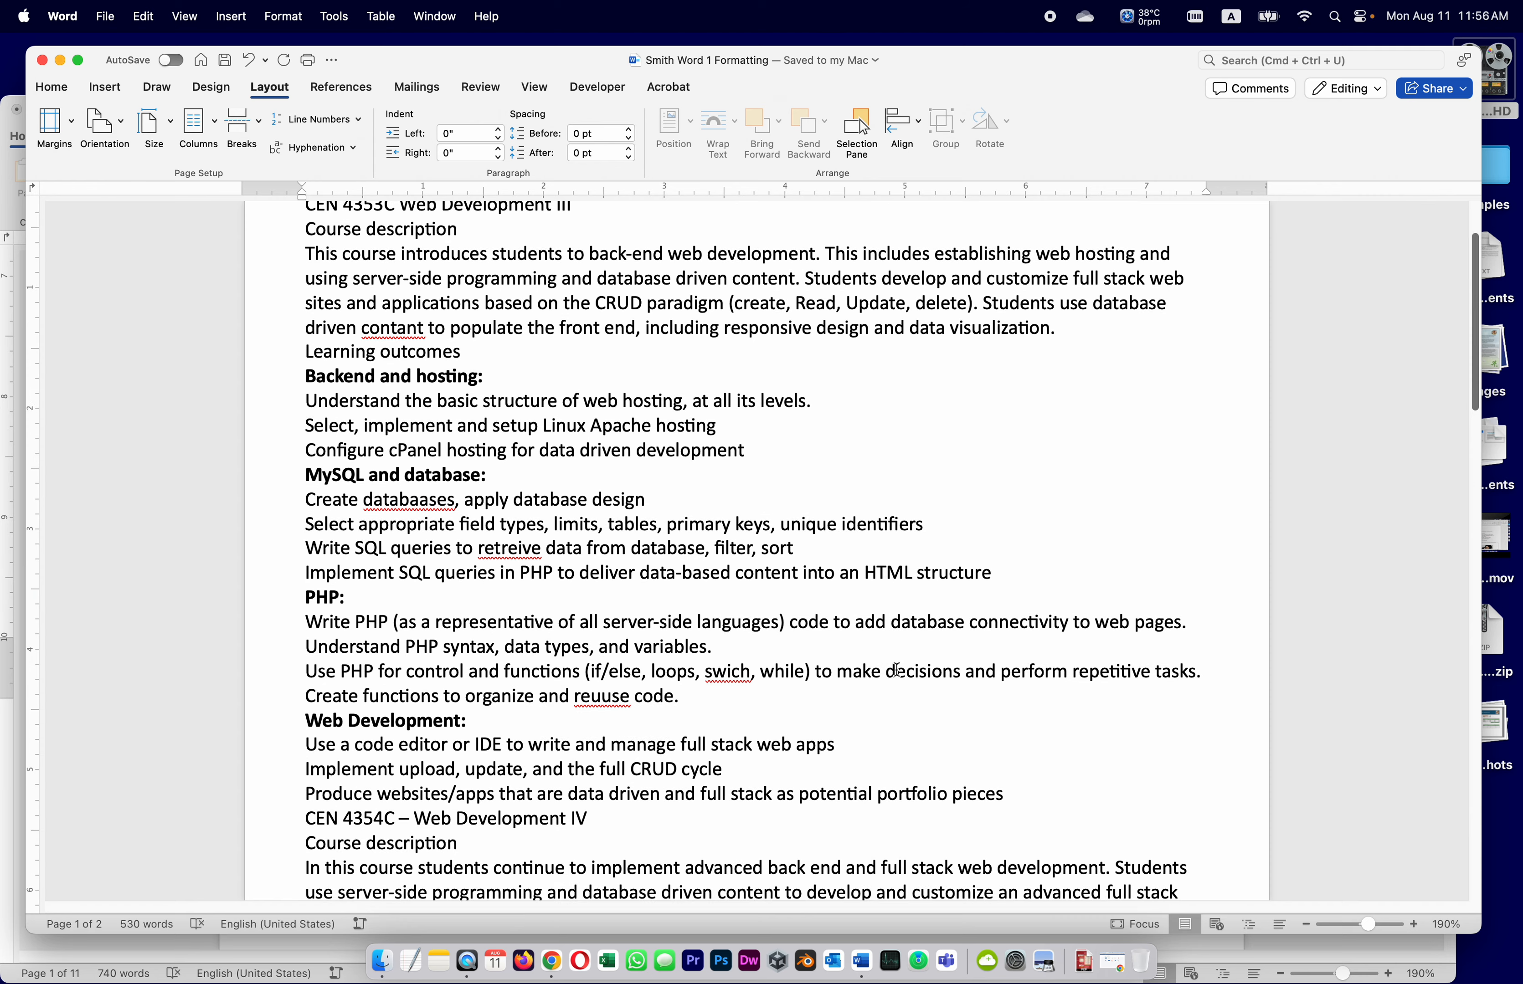
scroll(897, 667, "down", 3)
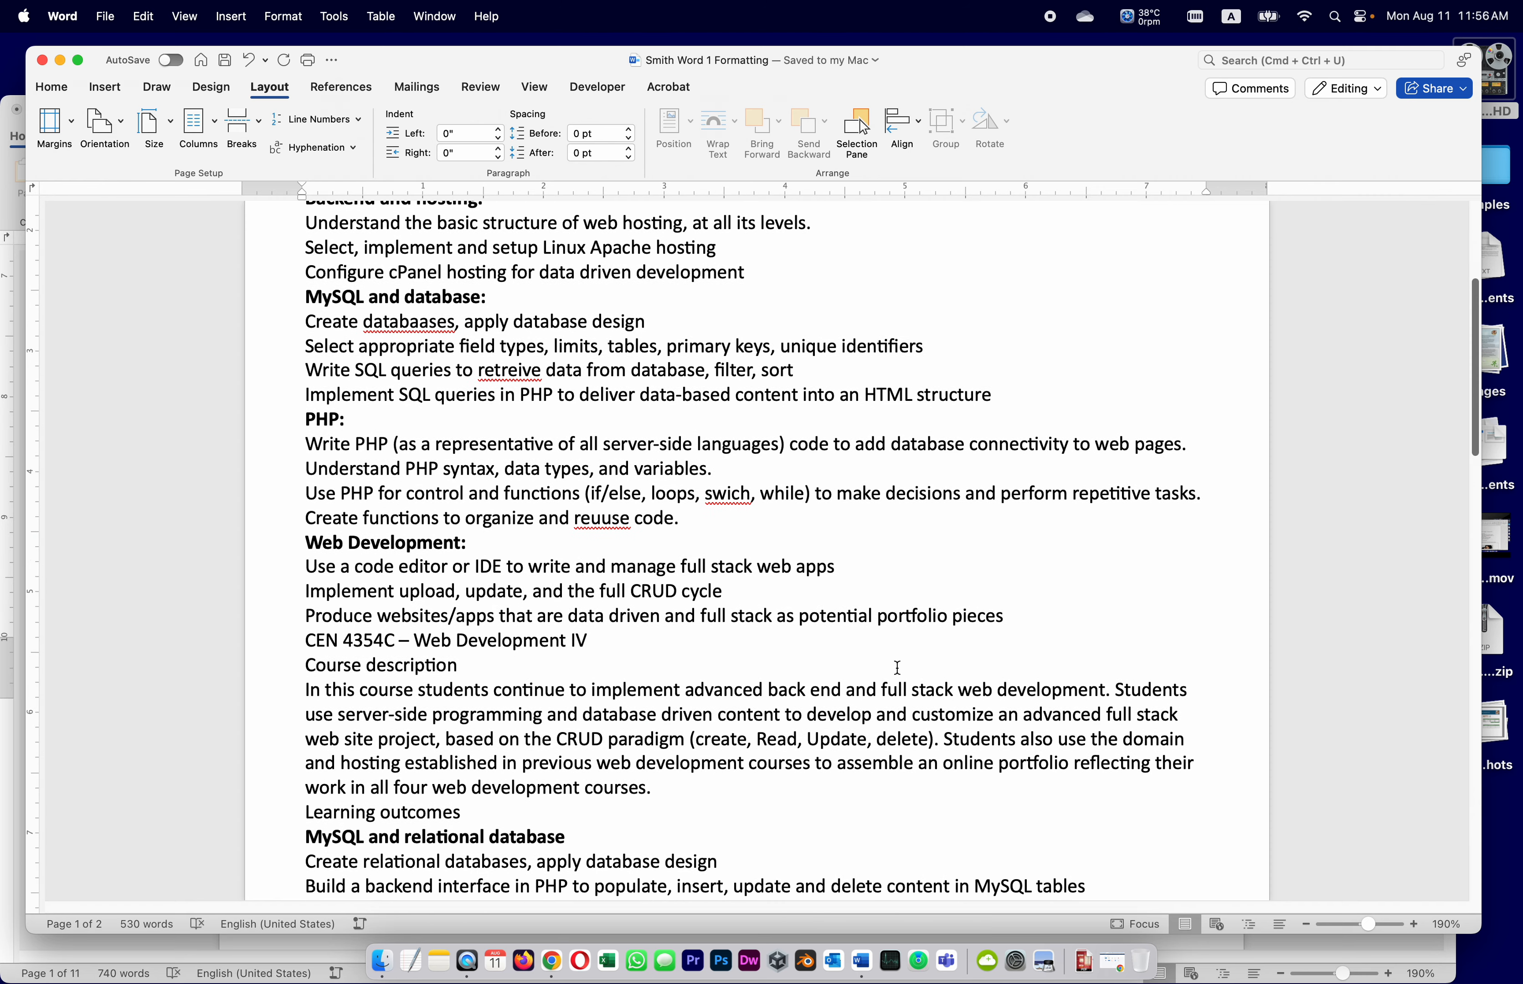
scroll(898, 668, "down", 10)
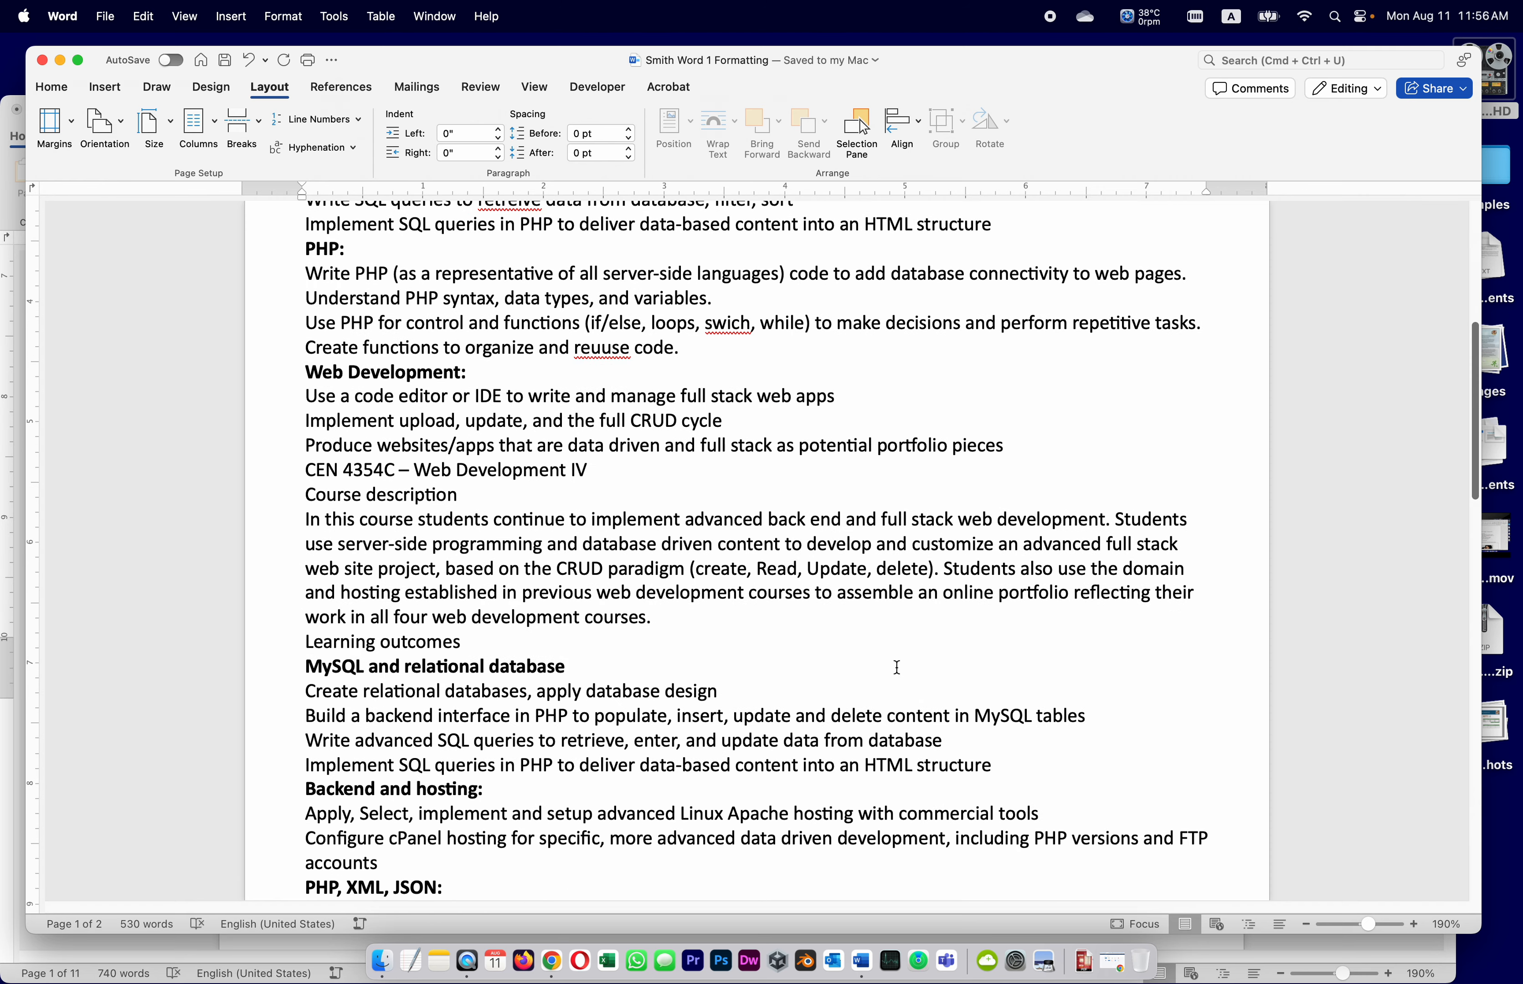
scroll(898, 667, "down", 5)
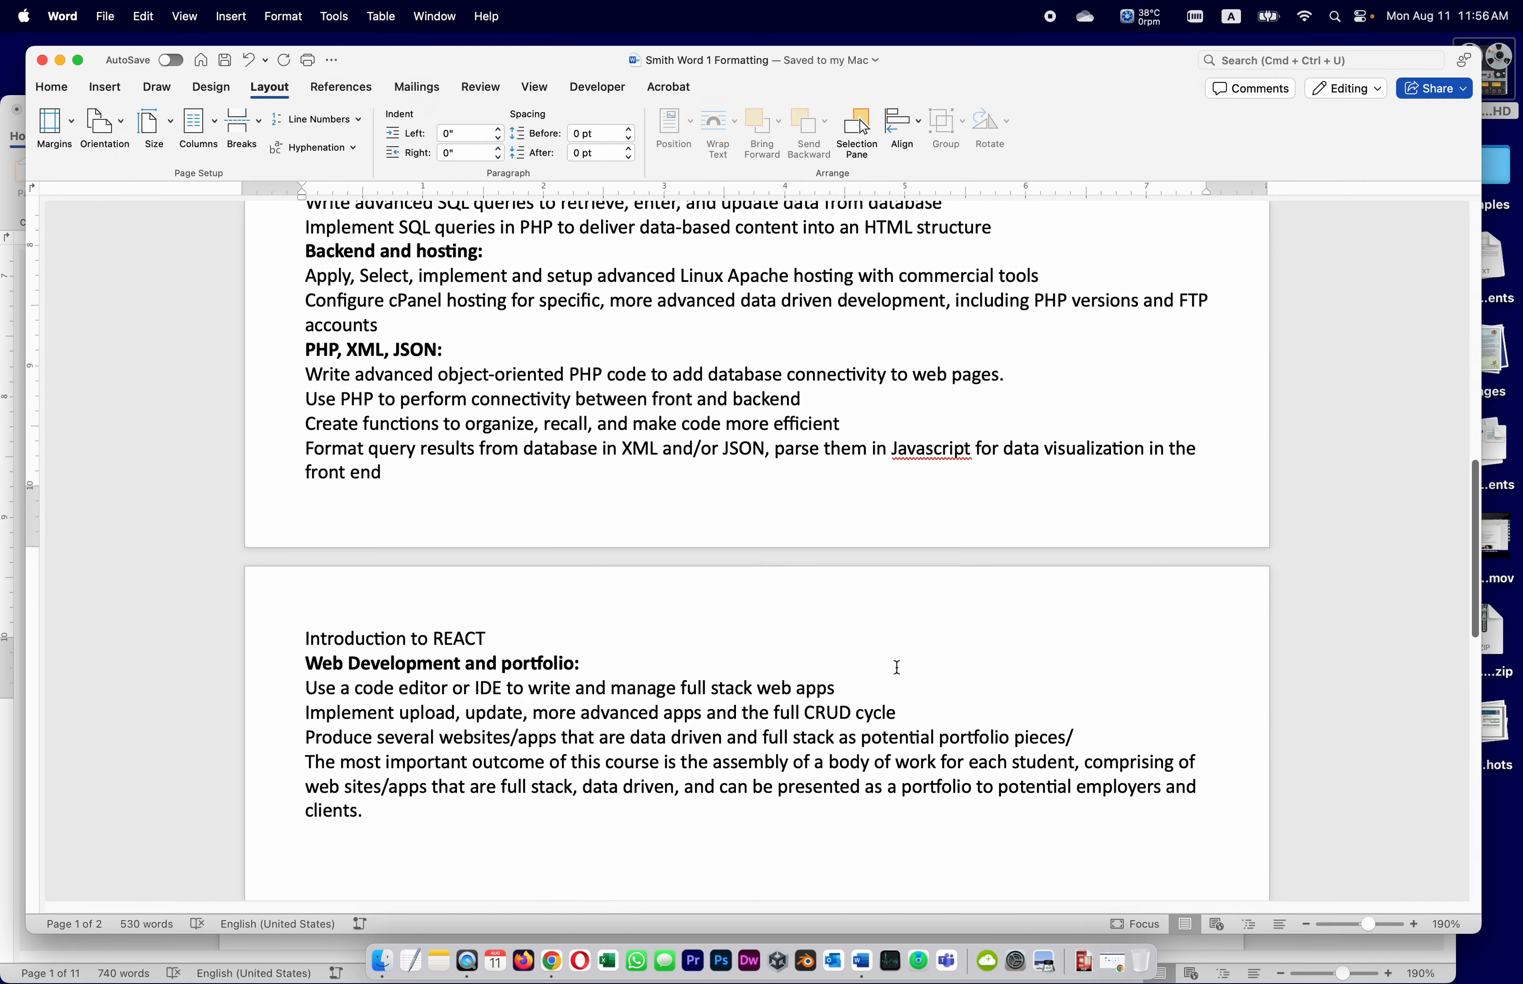
scroll(893, 666, "up", 20)
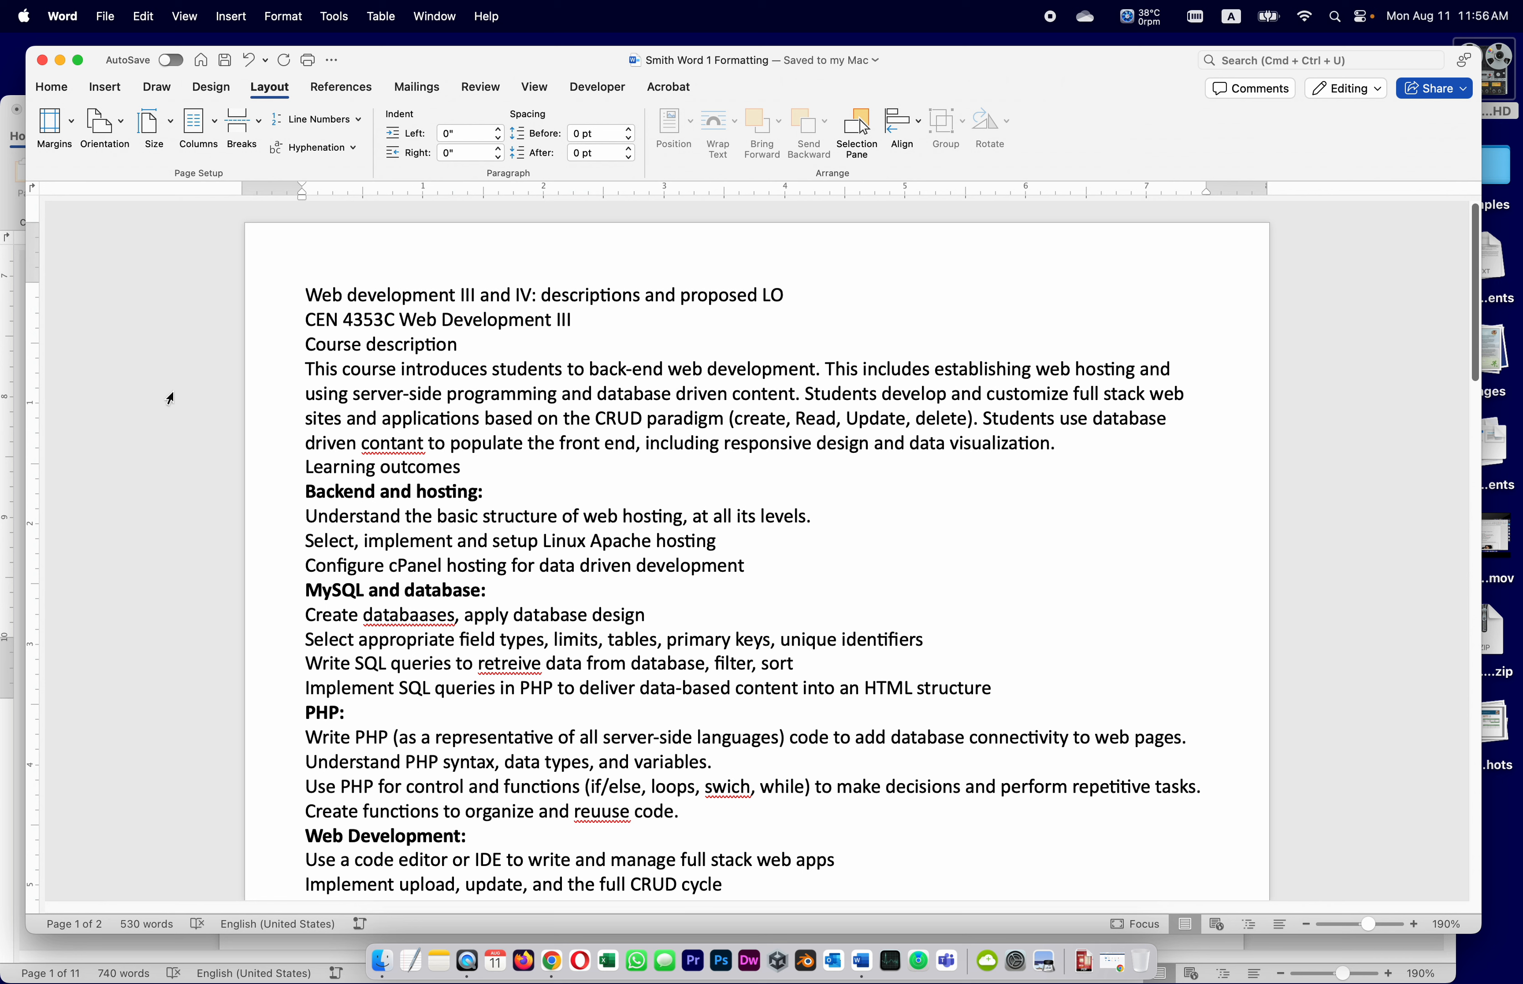
Apply the Title style to 'Web development III and IV: descriptions and proposed LO' and save
left_click_drag(304, 293, 795, 277)
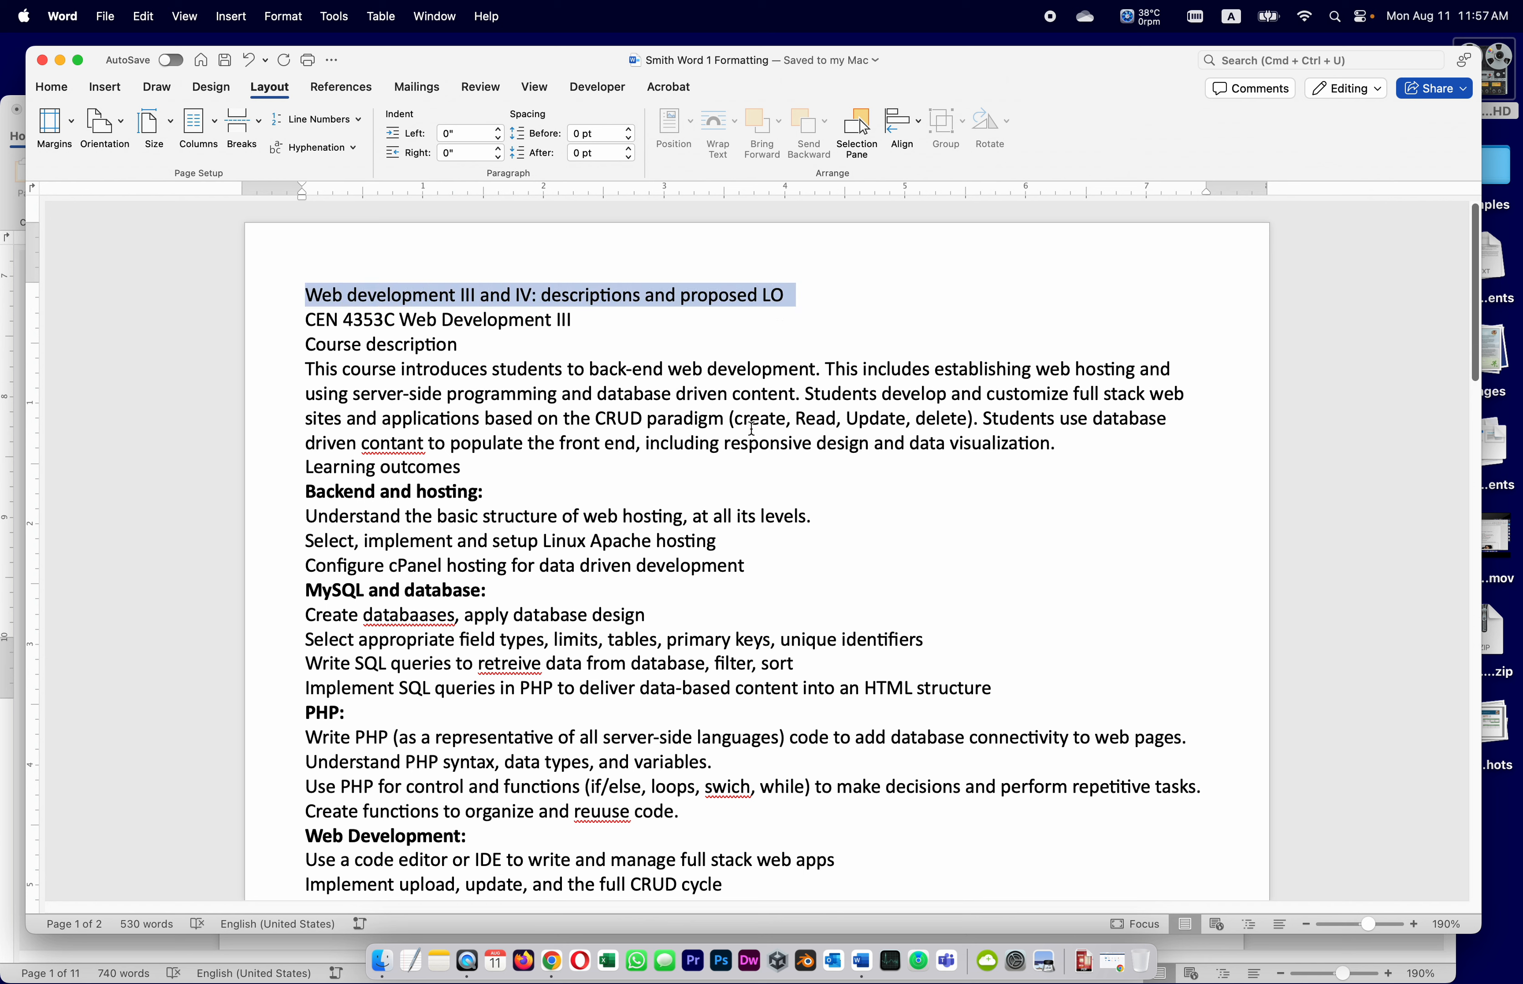
left_click(51, 87)
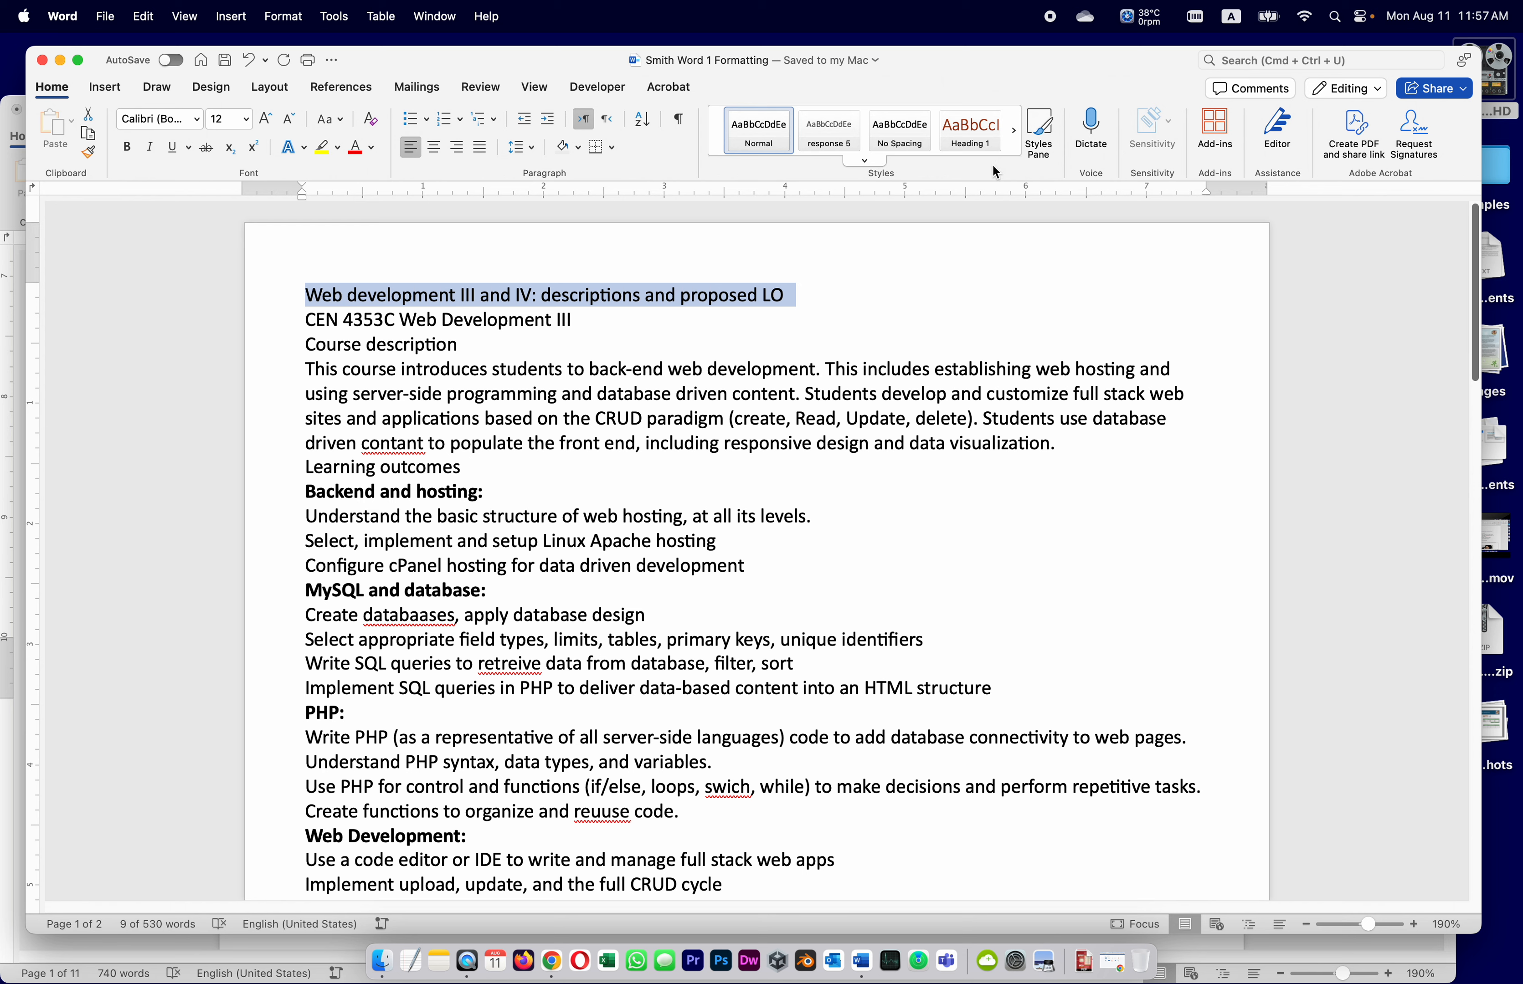
left_click(868, 161)
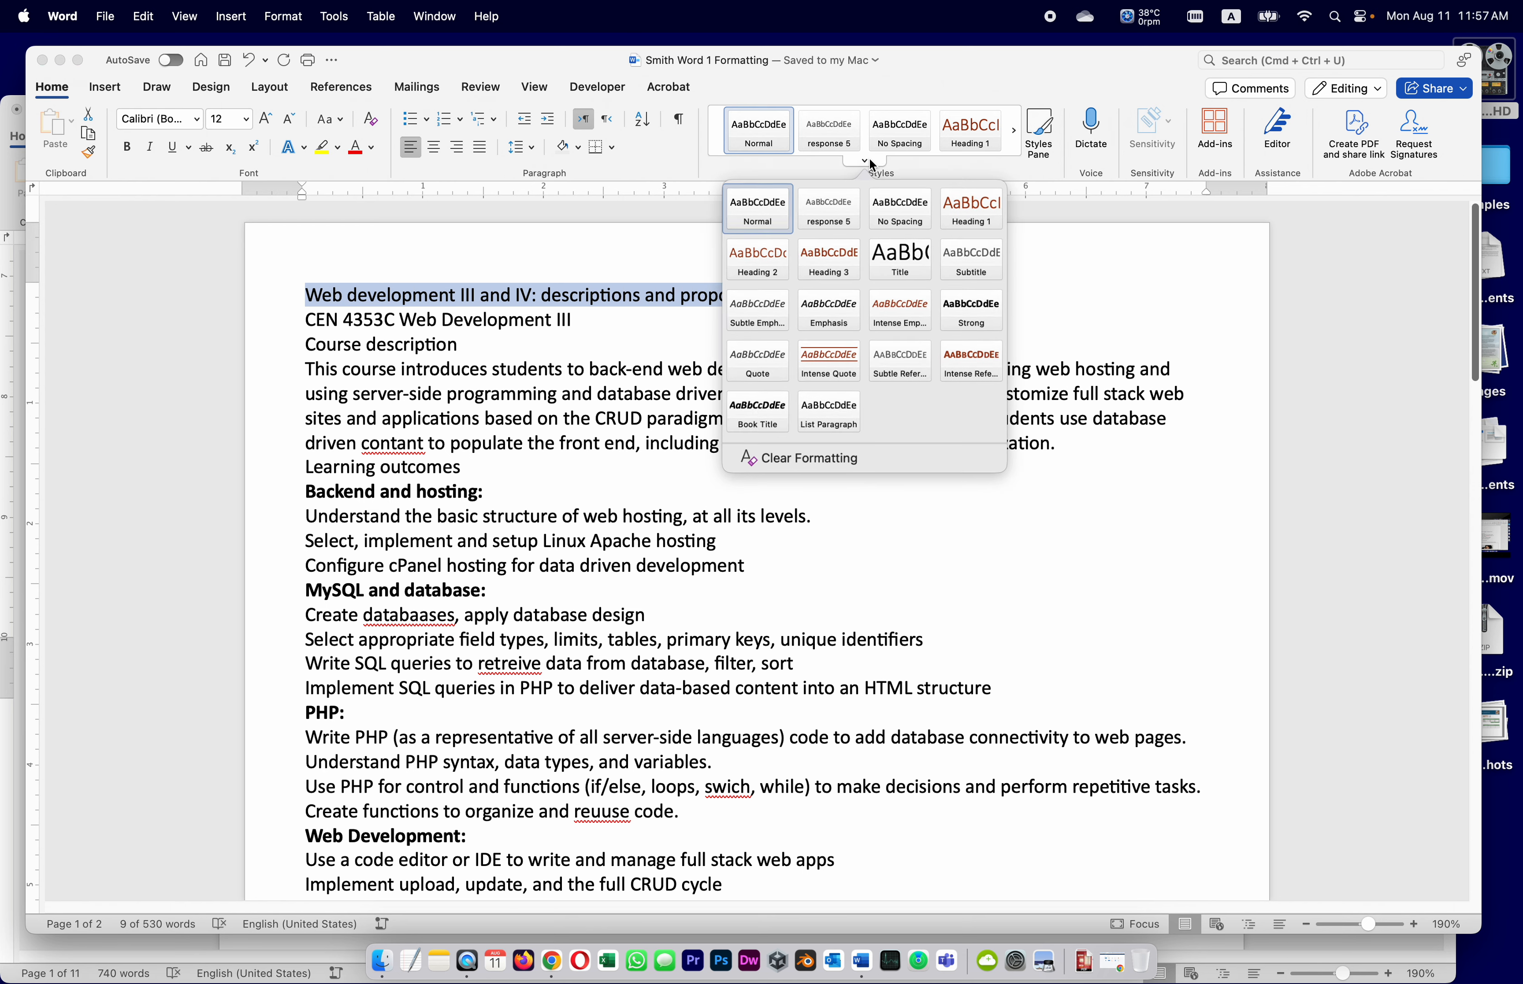
left_click(900, 256)
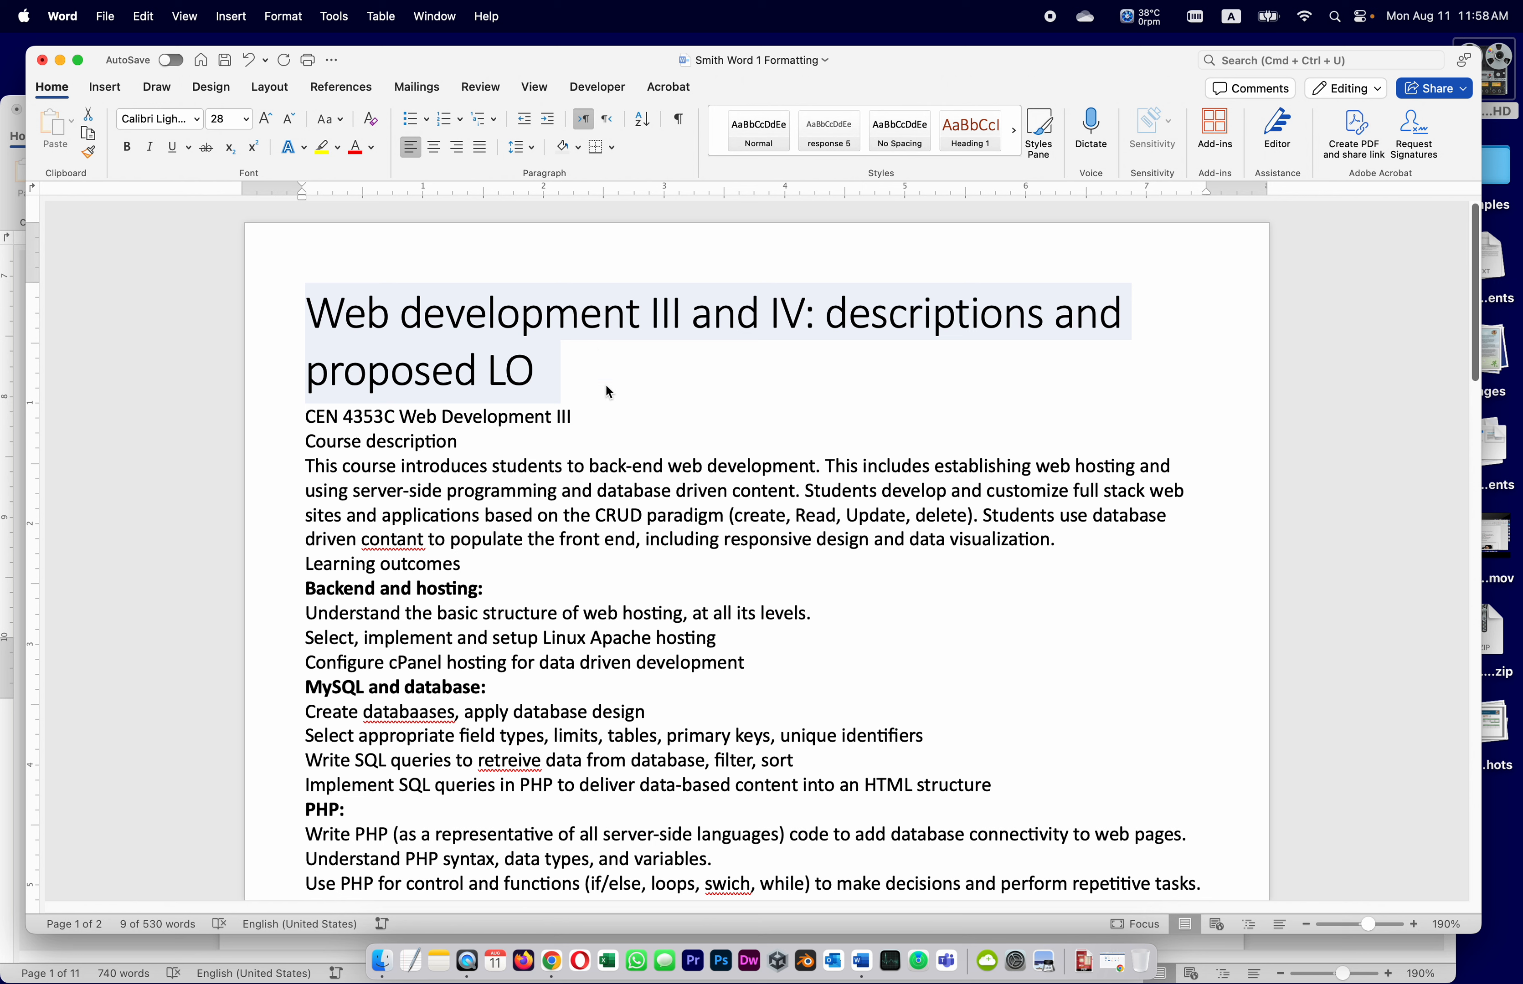
left_click(225, 61)
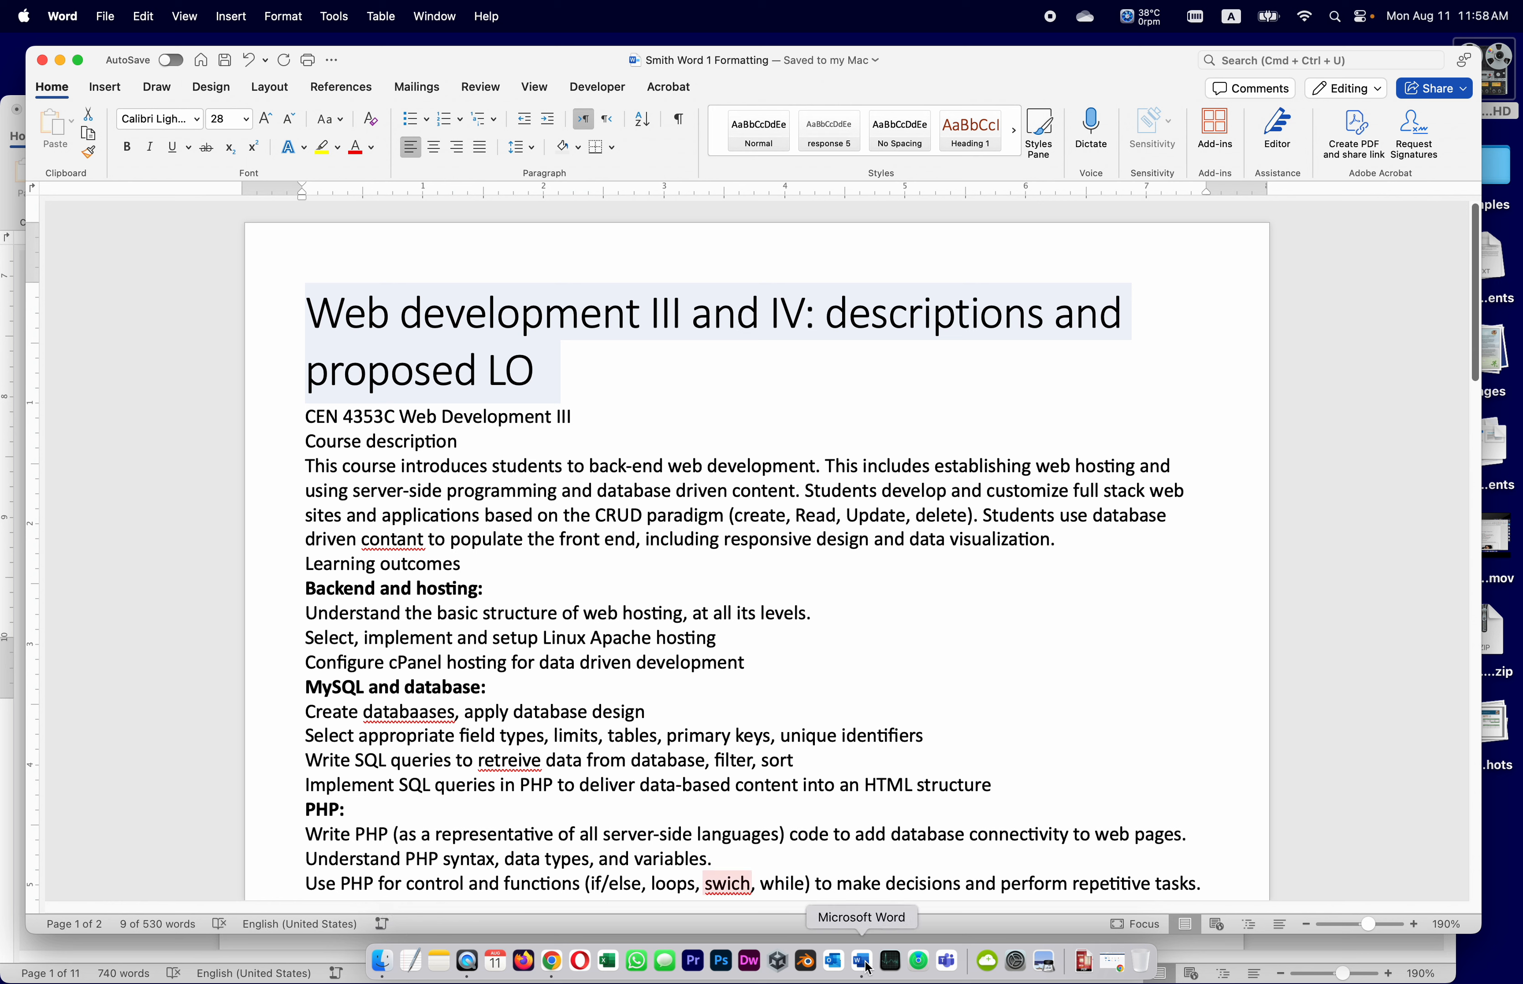
left_click(6, 218)
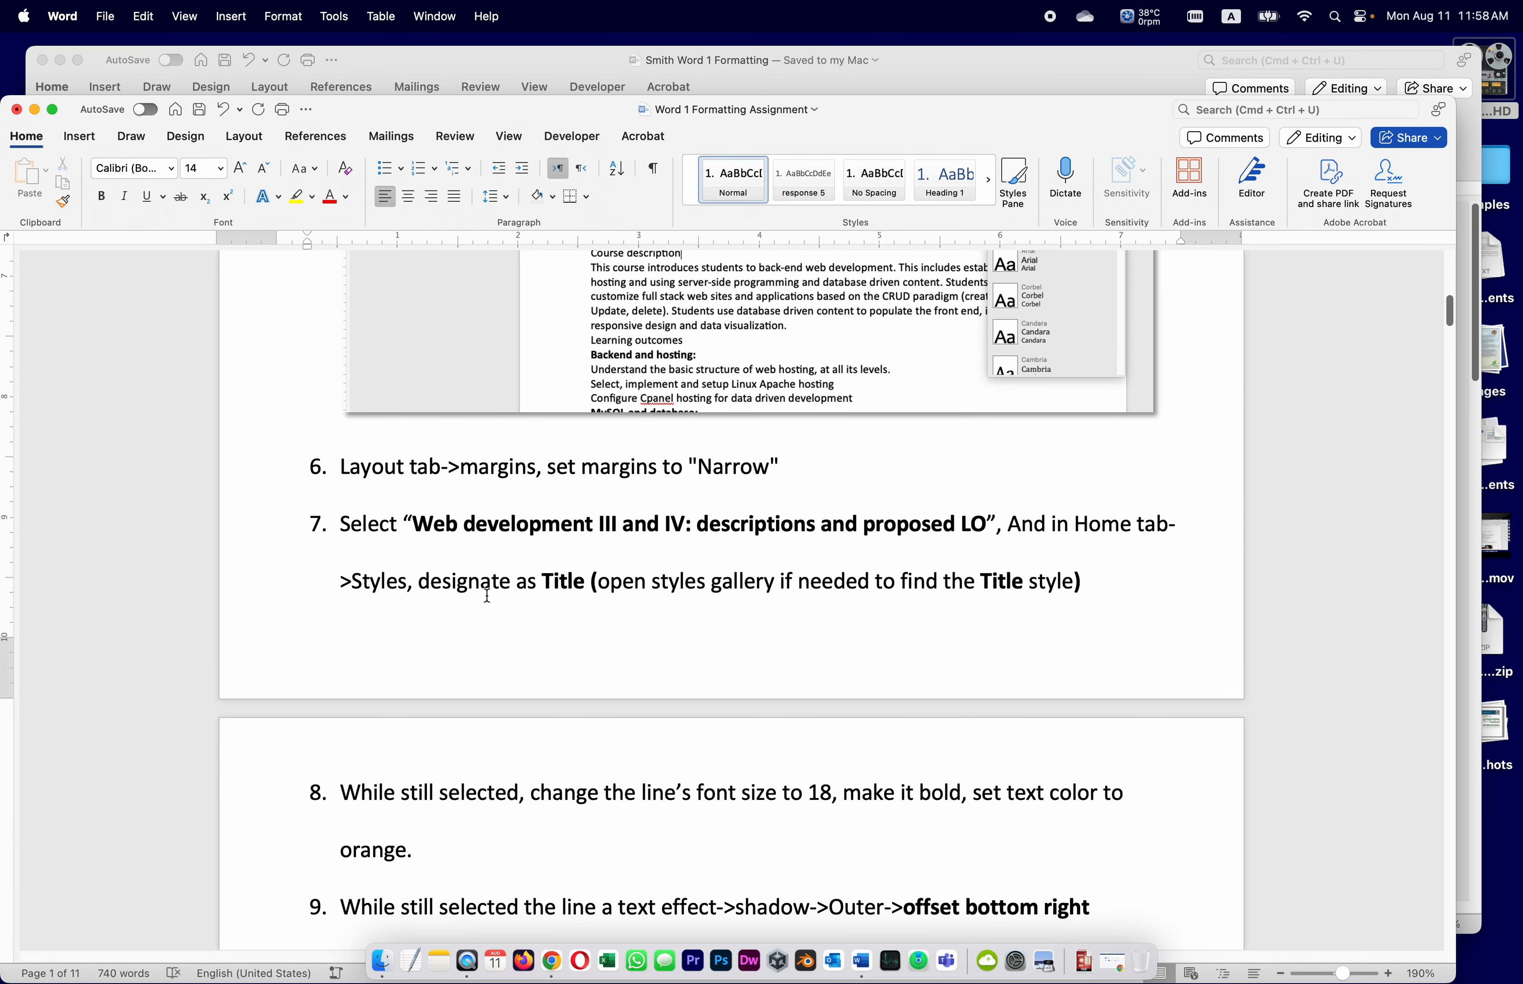
scroll(488, 592, "down", 1)
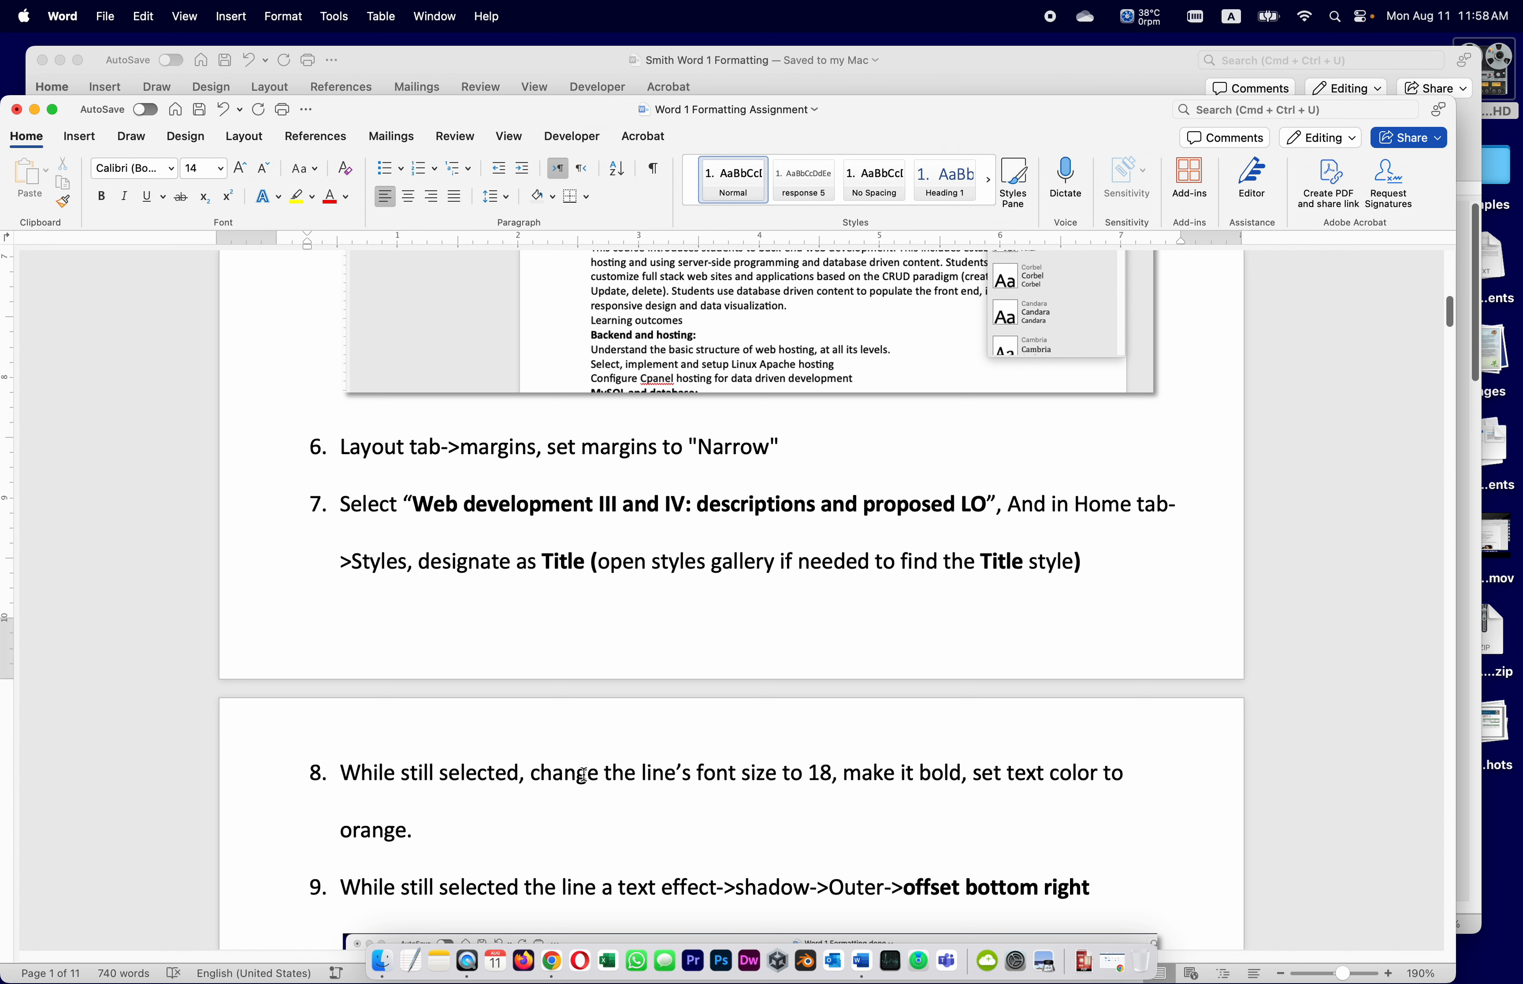
scroll(583, 775, "down", 3)
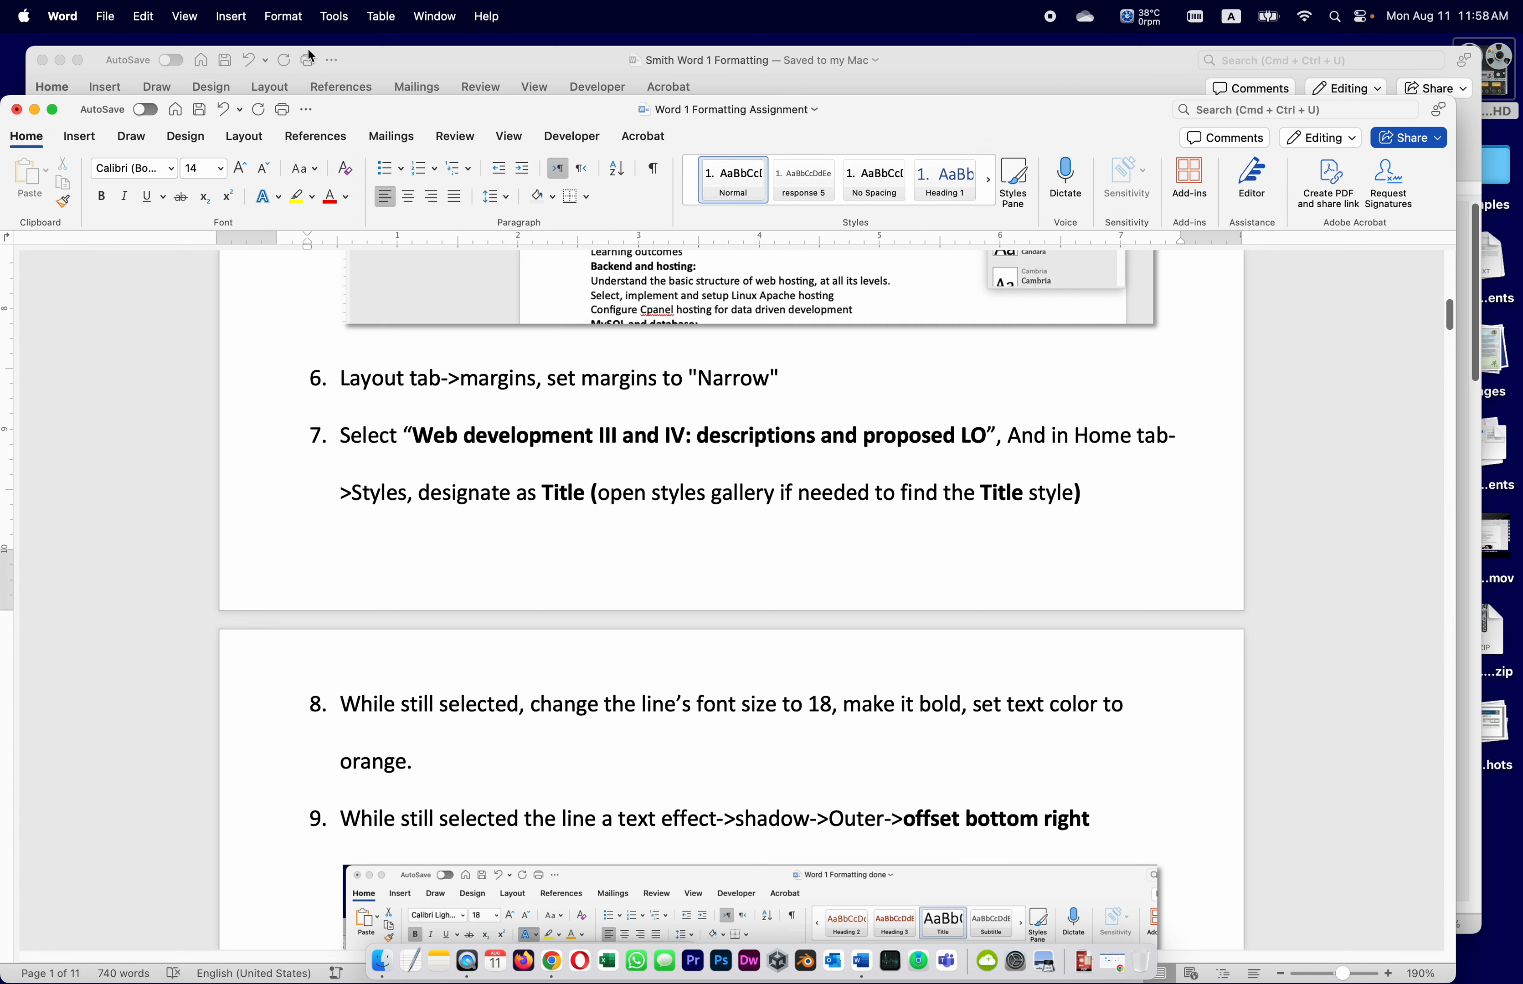
left_click(391, 61)
left_click(561, 371)
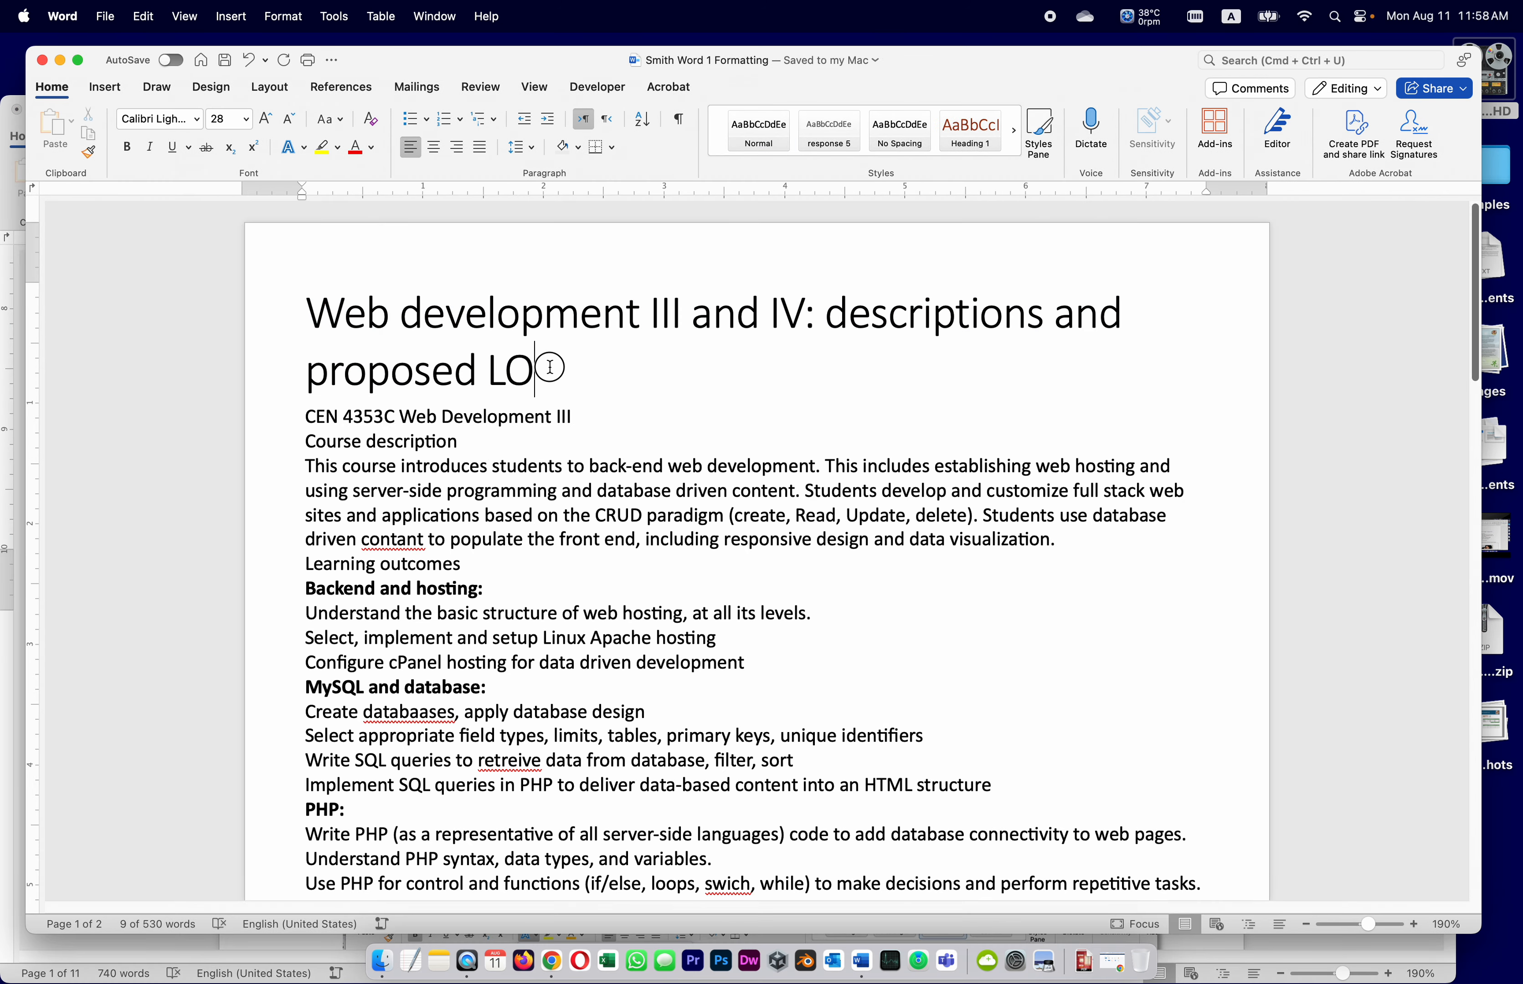
Format the course title as 18 pt, bold, orange text
left_click_drag(561, 370, 309, 296)
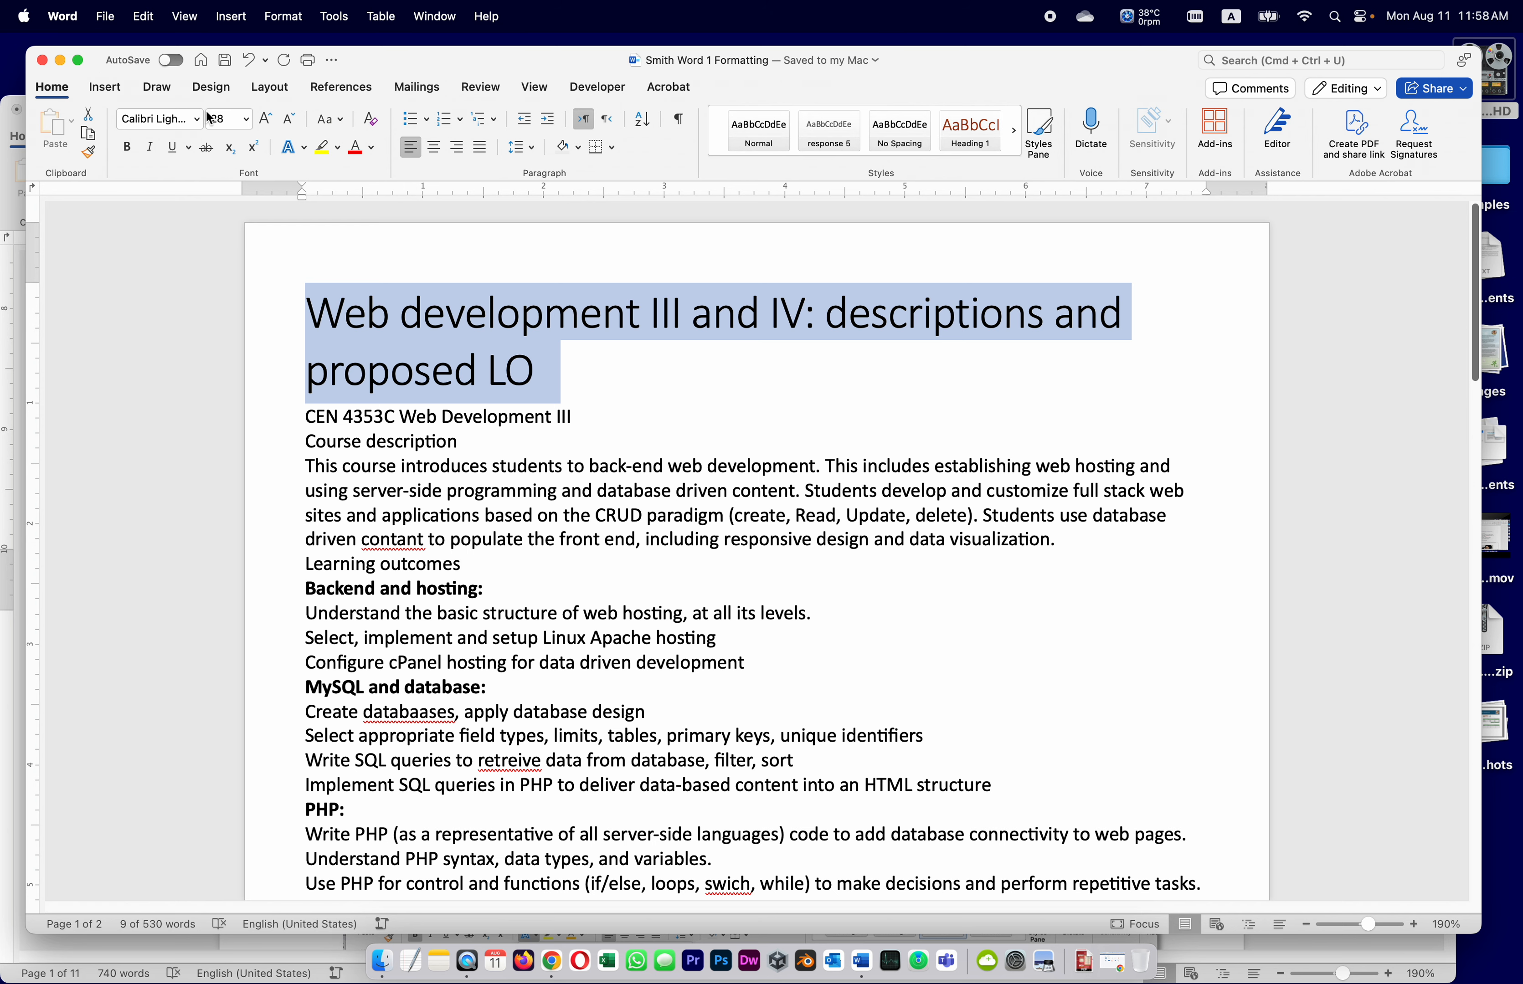
left_click(248, 121)
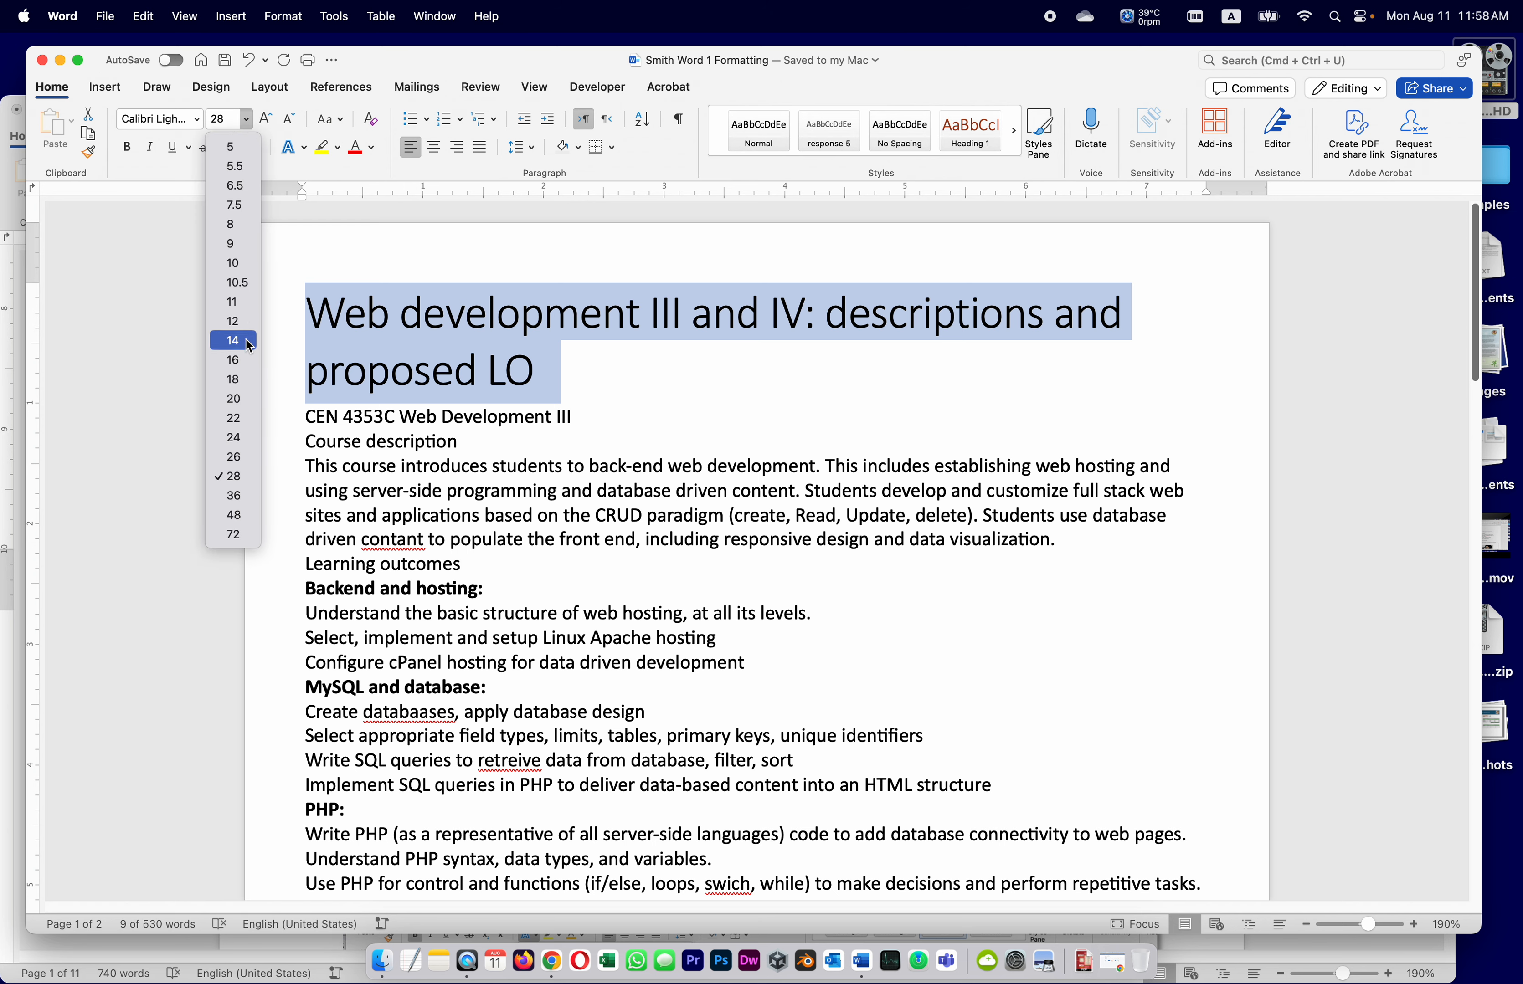
left_click(250, 385)
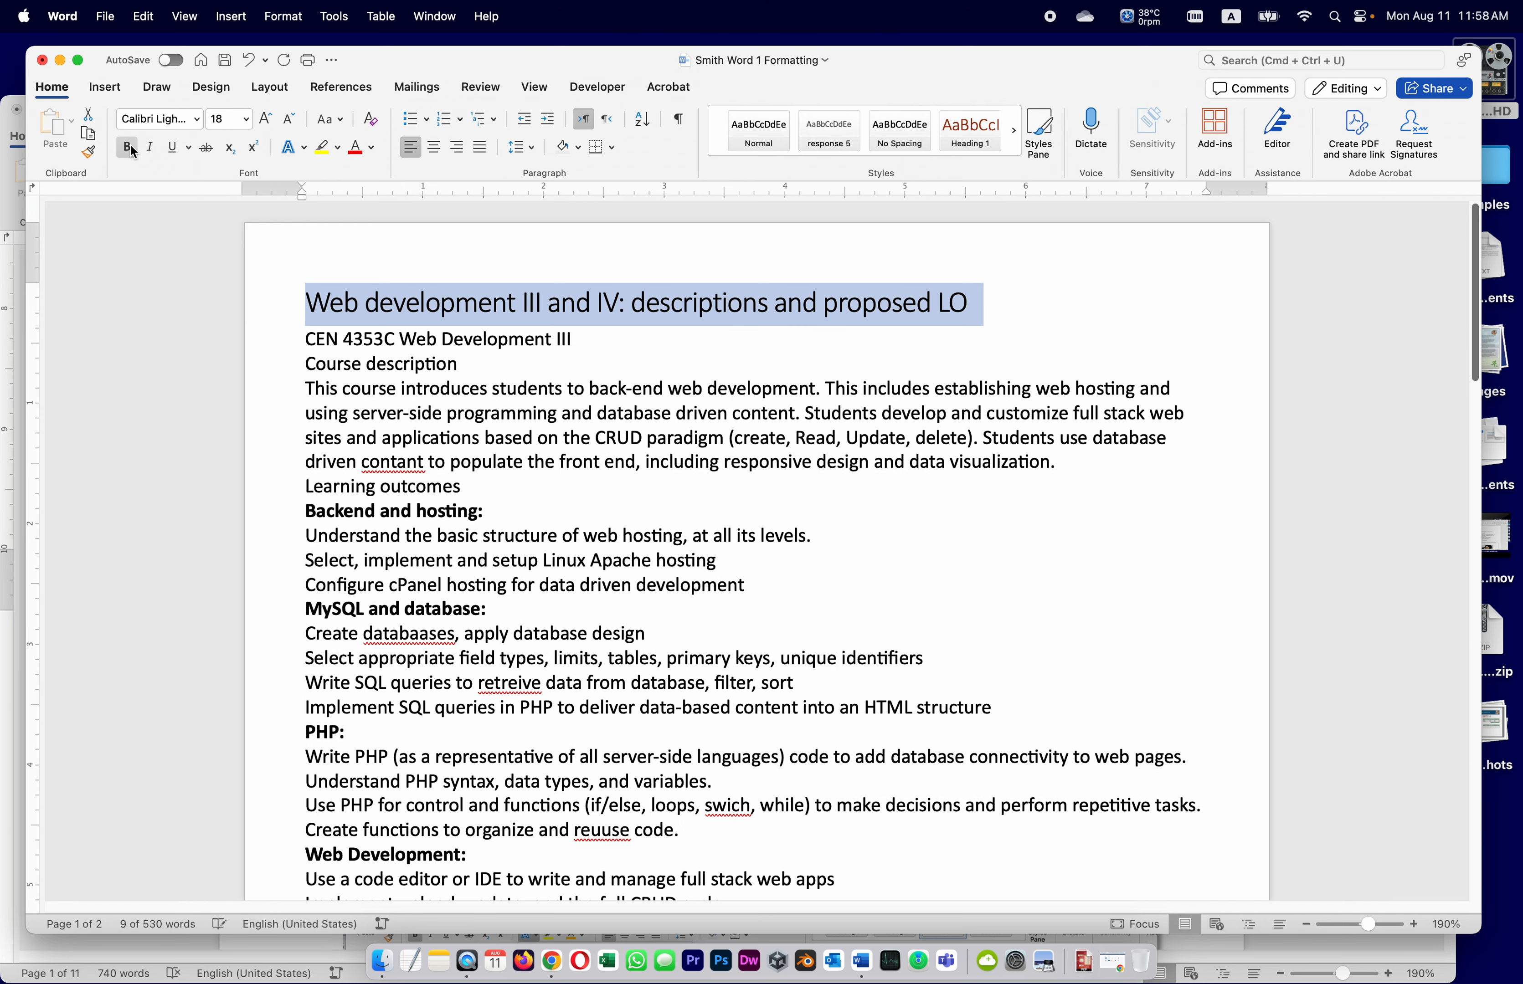
left_click(128, 147)
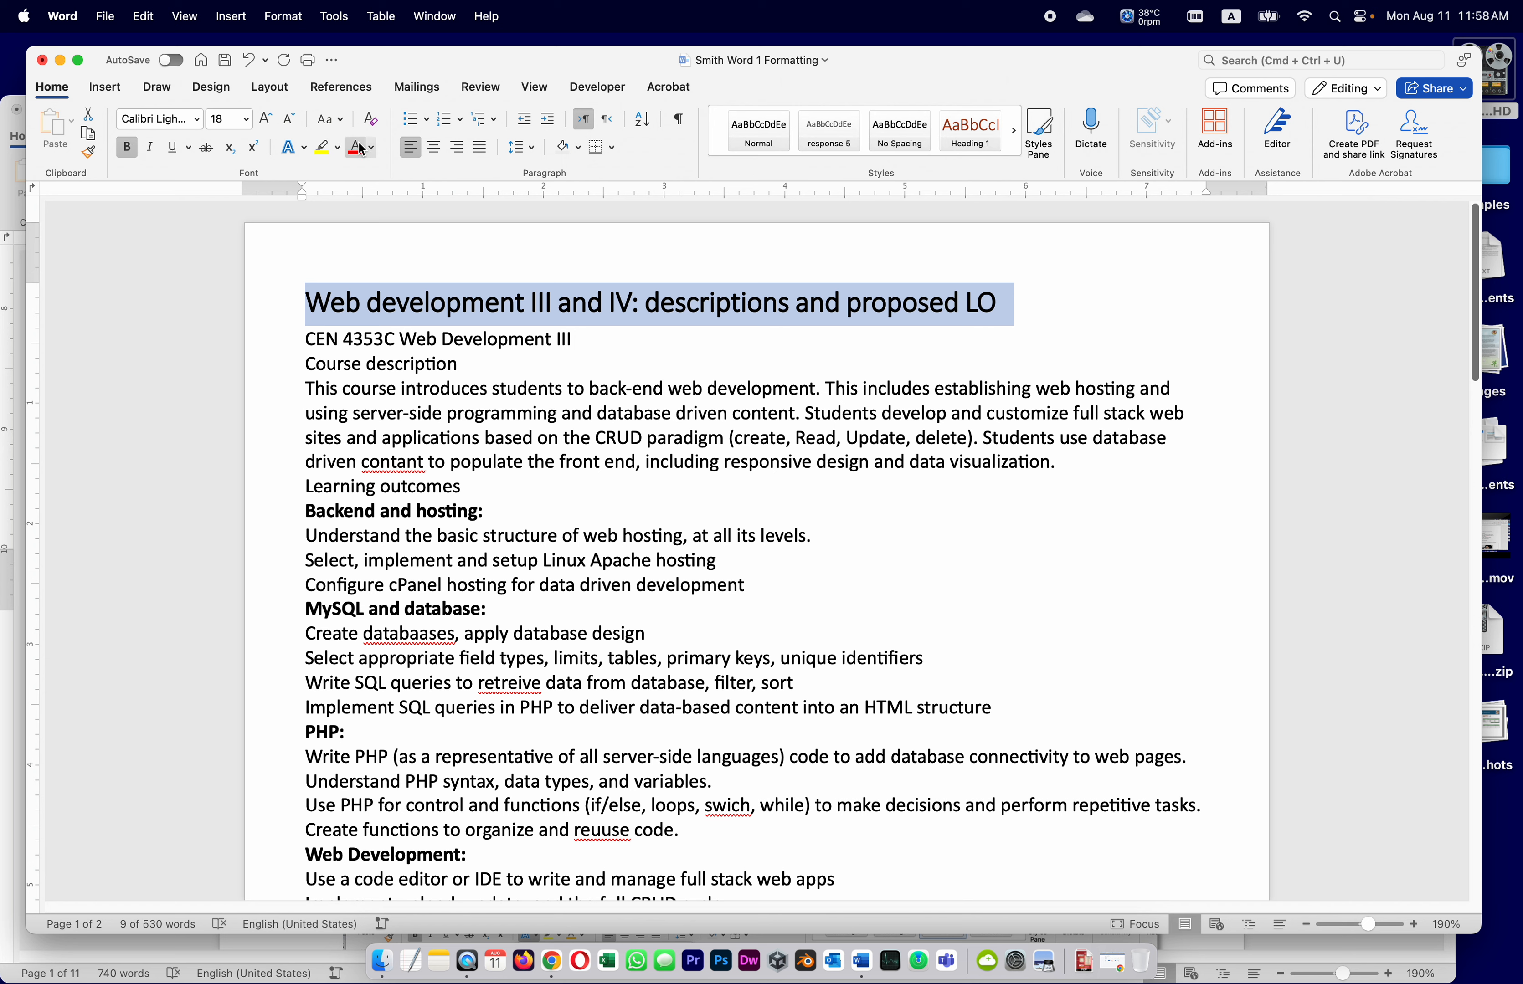
left_click(373, 148)
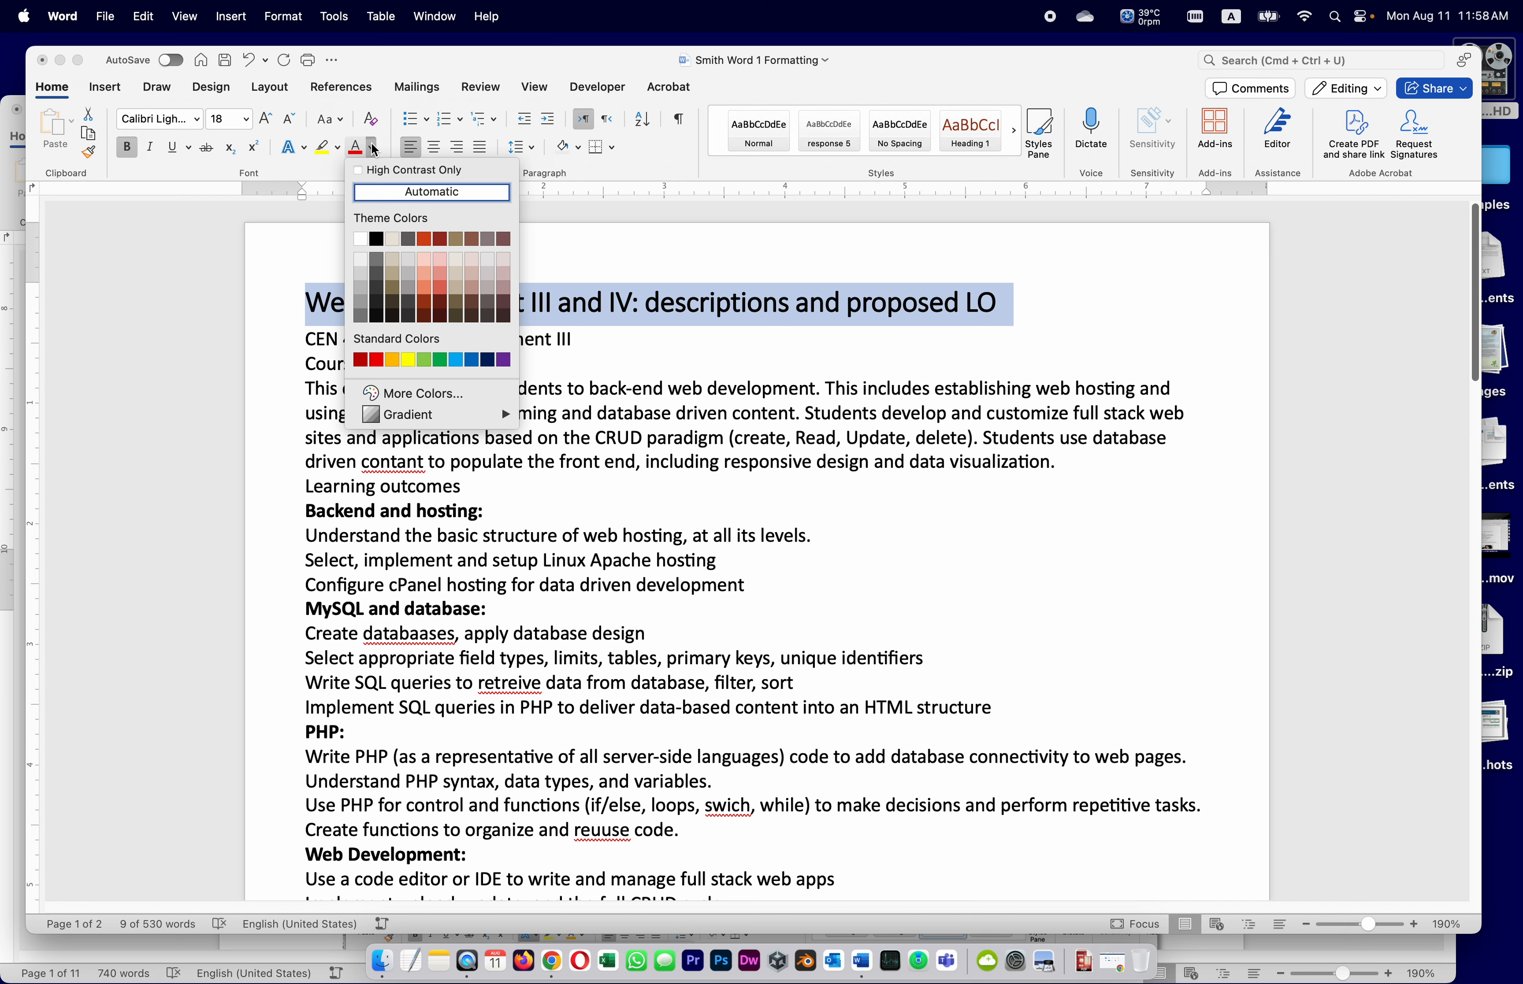
left_click(392, 360)
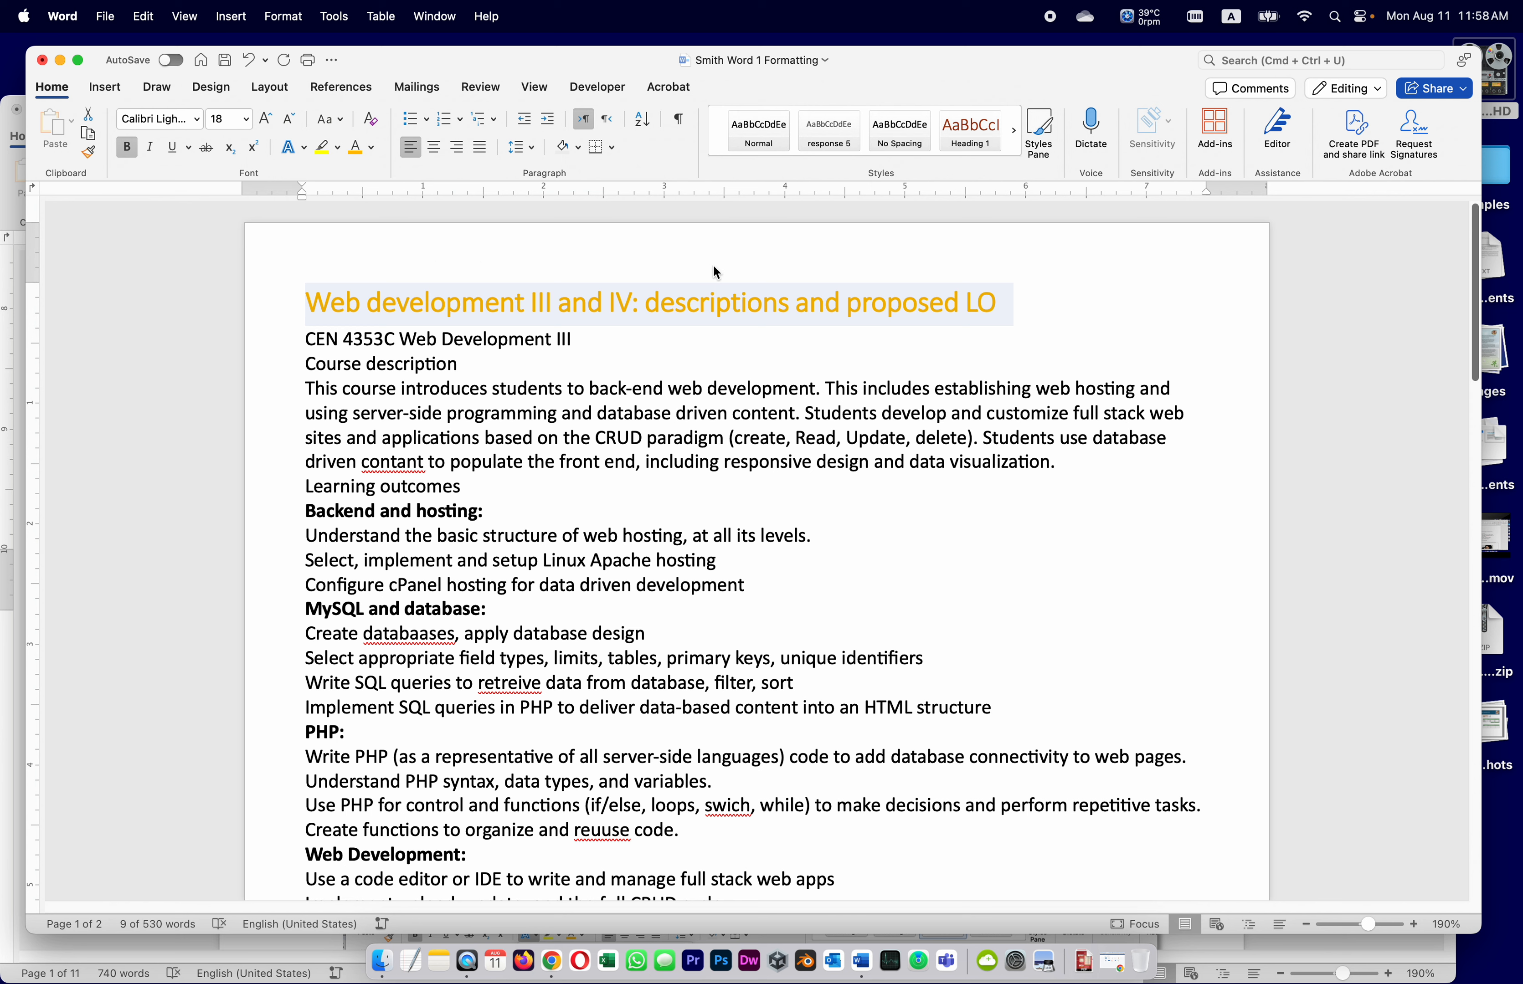
Save the document and bring the assignment instructions to the front
left_click(846, 301)
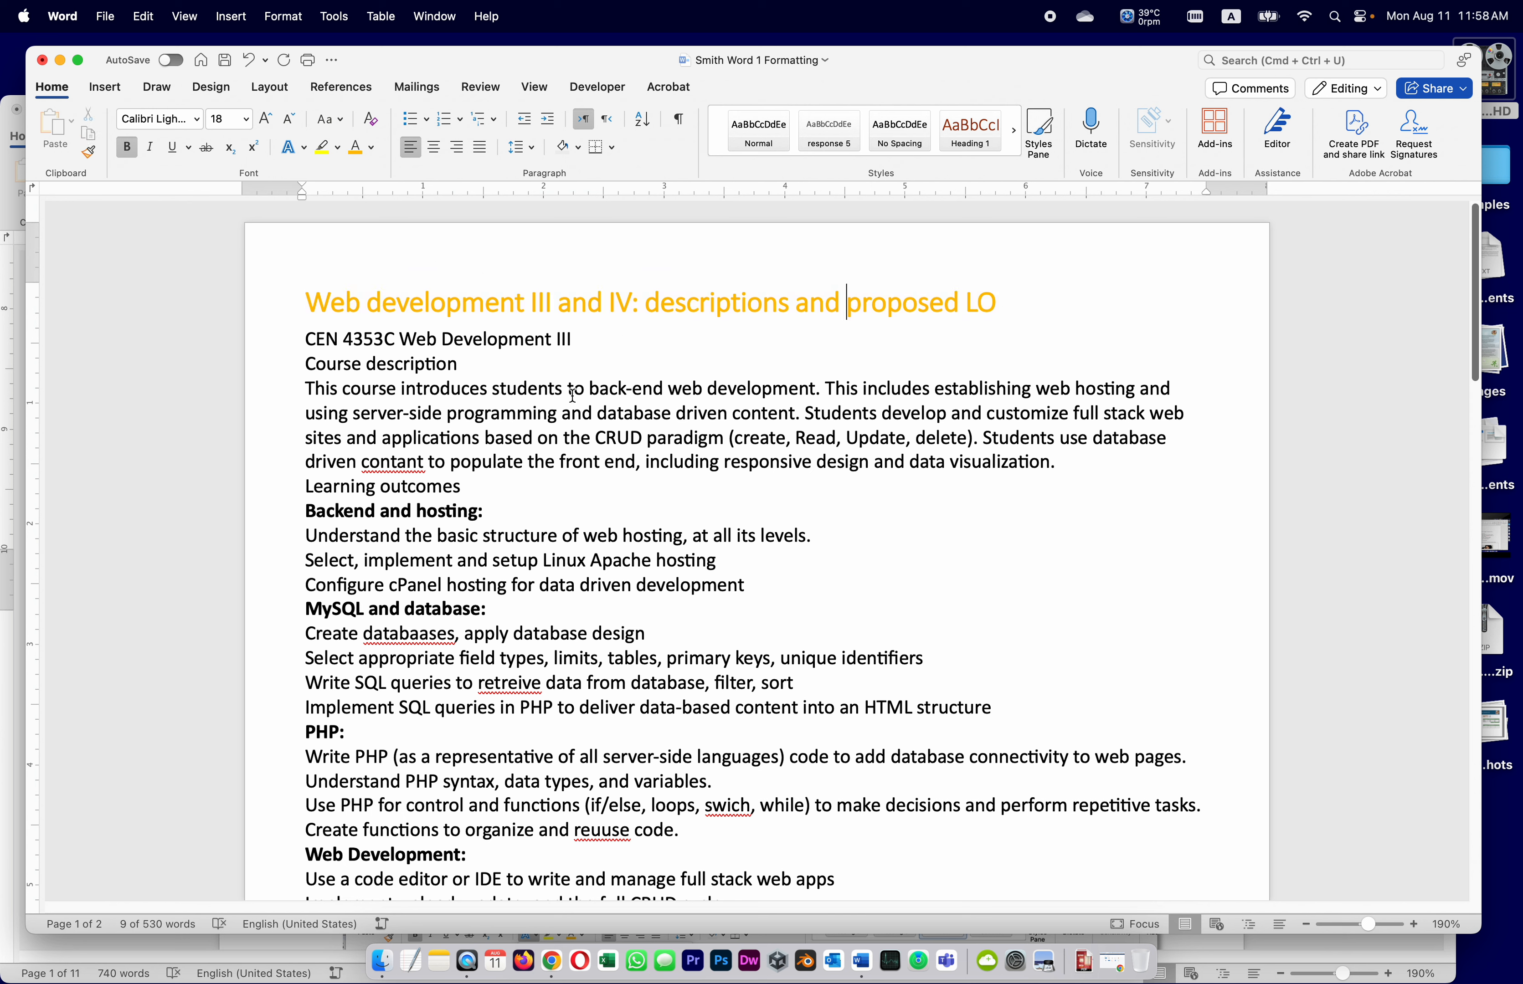
left_click(609, 435)
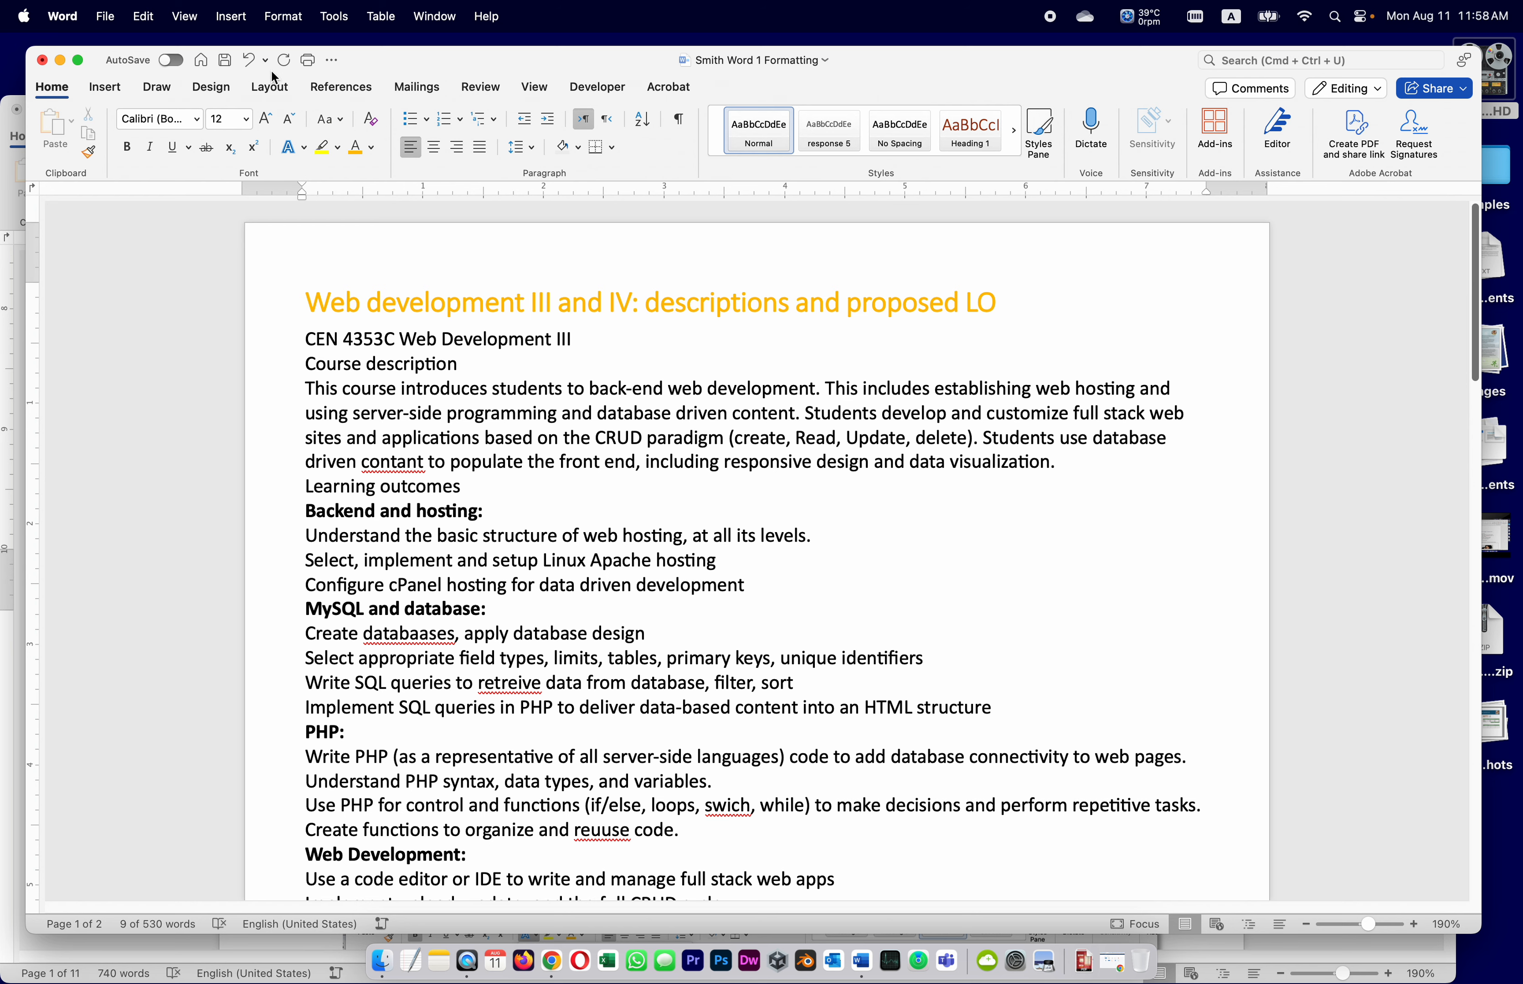
left_click(224, 61)
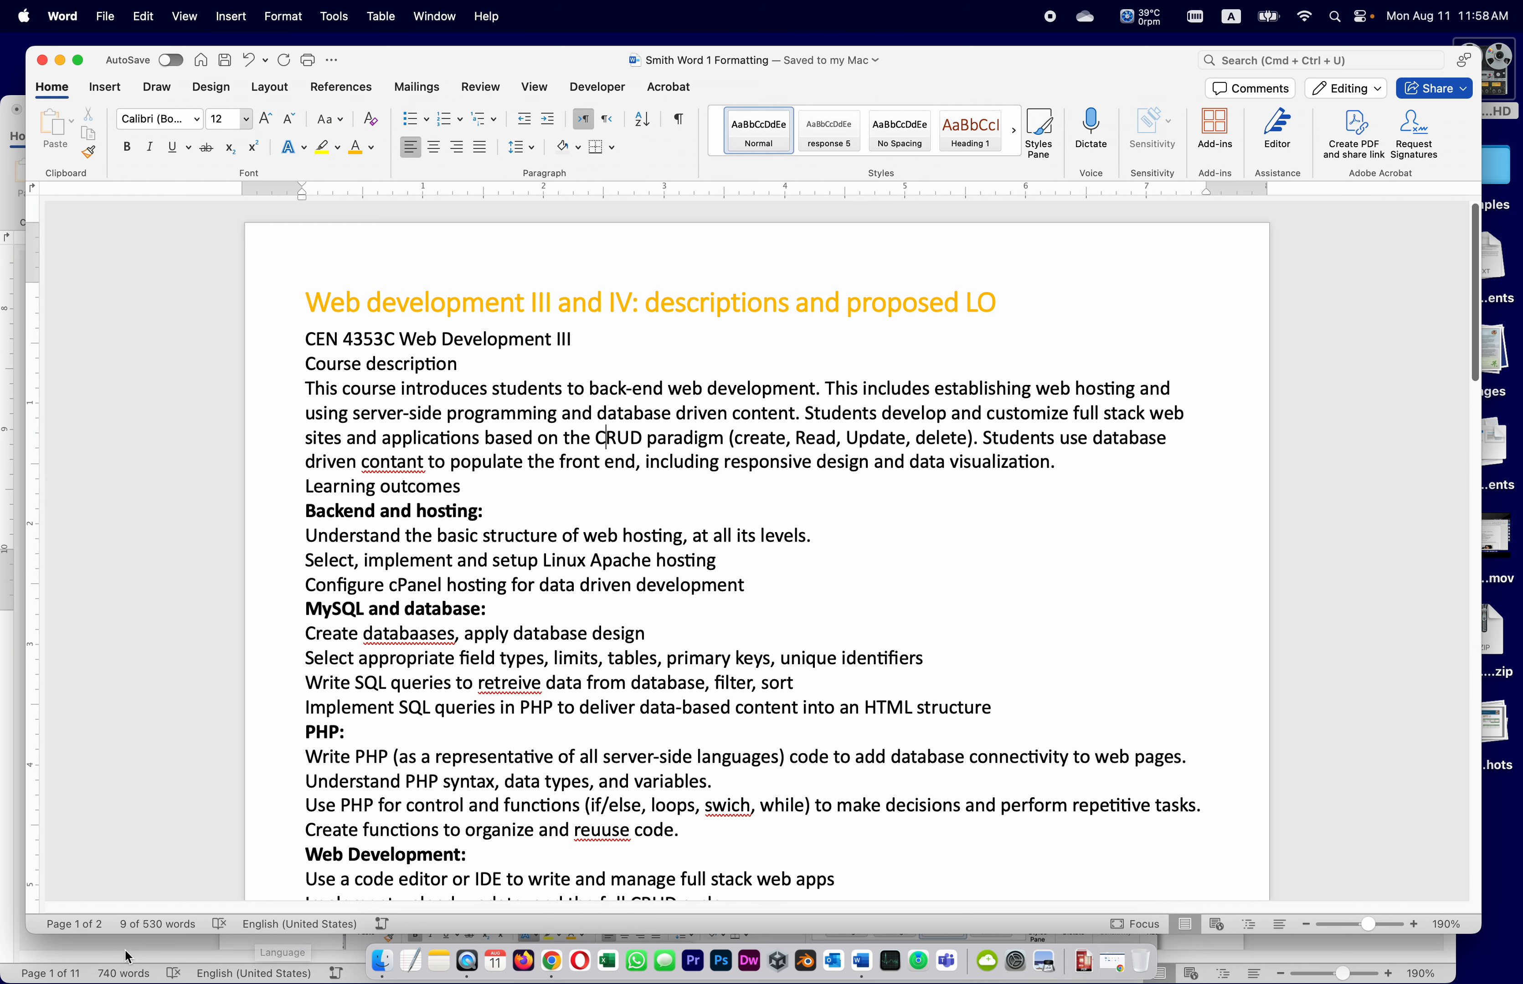
left_click(147, 951)
left_click(560, 493)
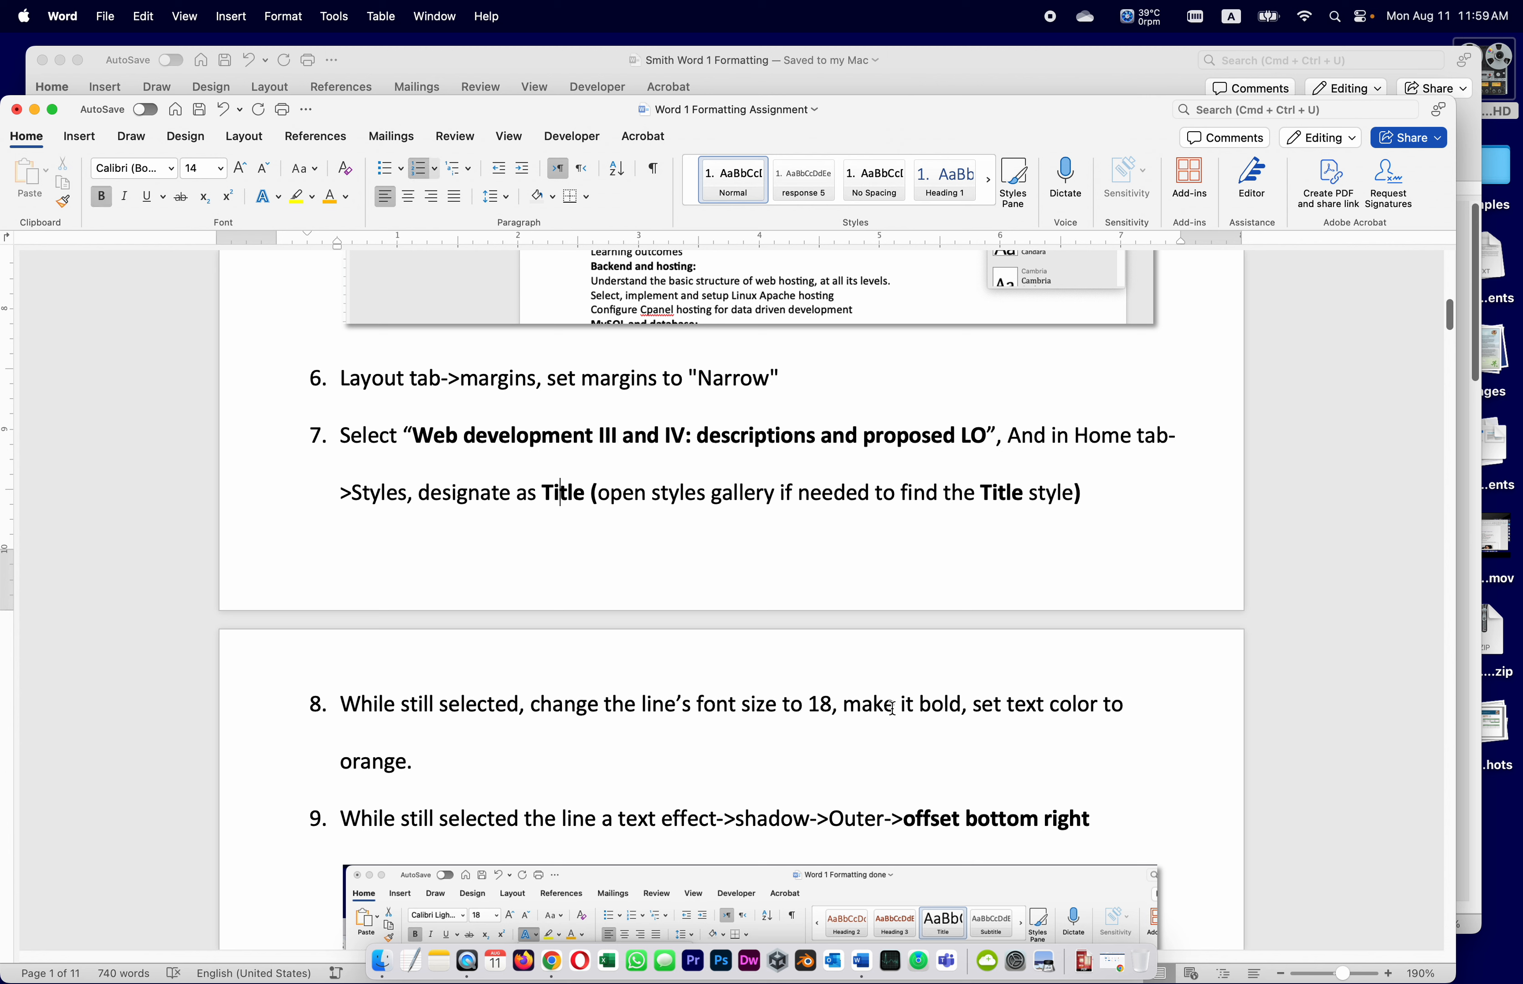
Read assignment items 8–9 on the shadow effect, then return to the course document
scroll(475, 738, "down", 3)
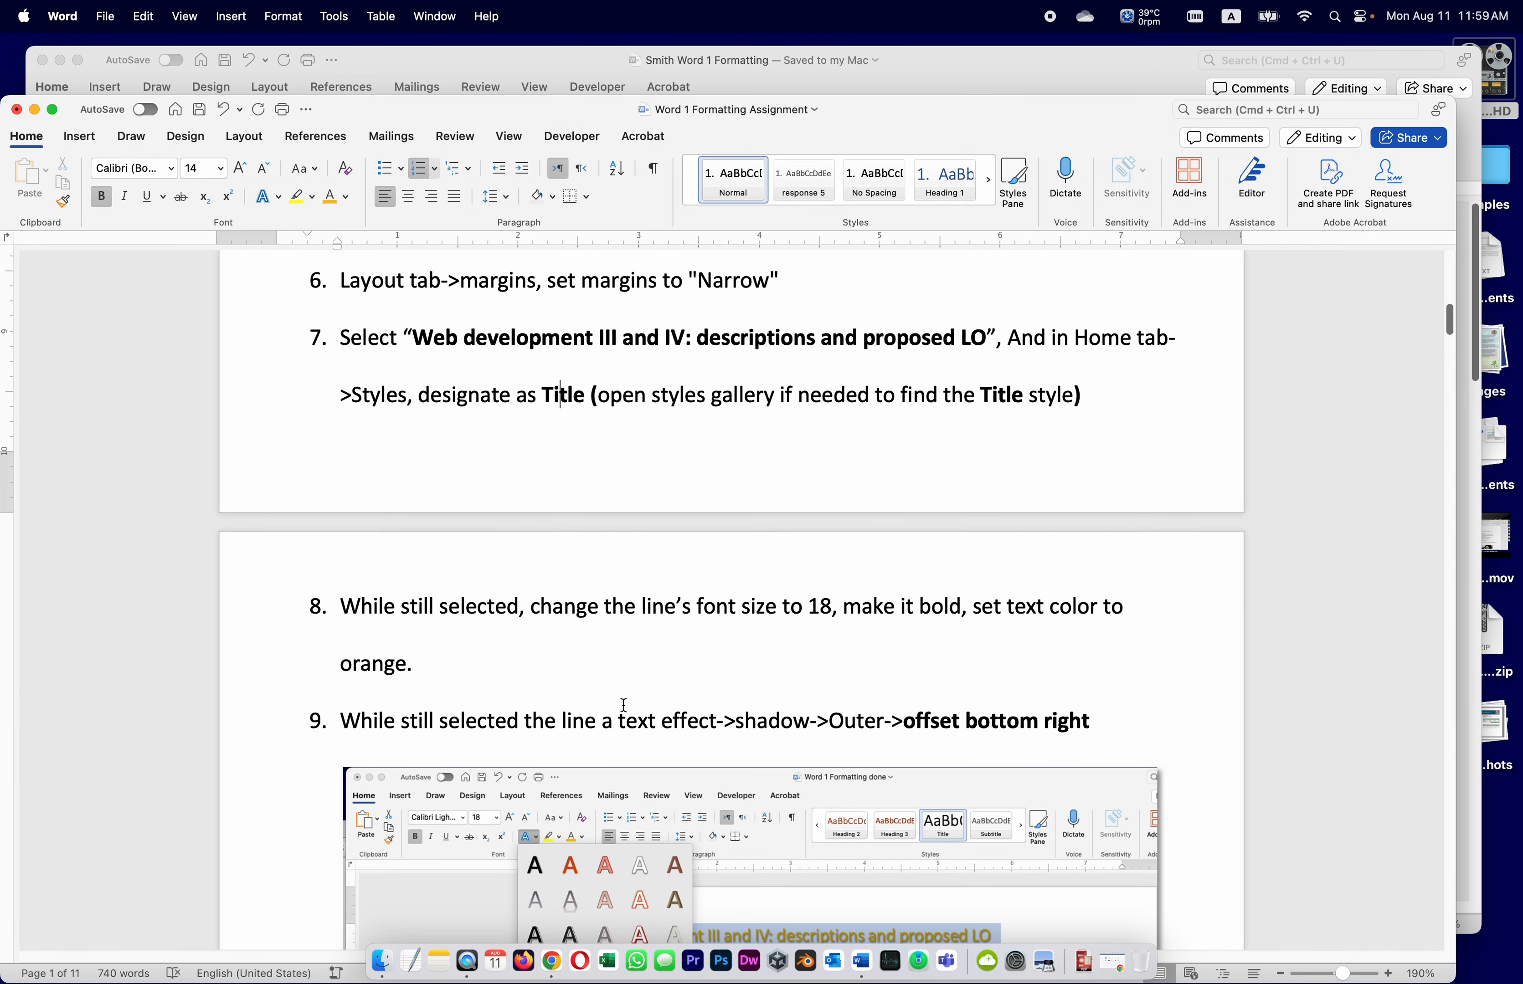
scroll(623, 701, "down", 3)
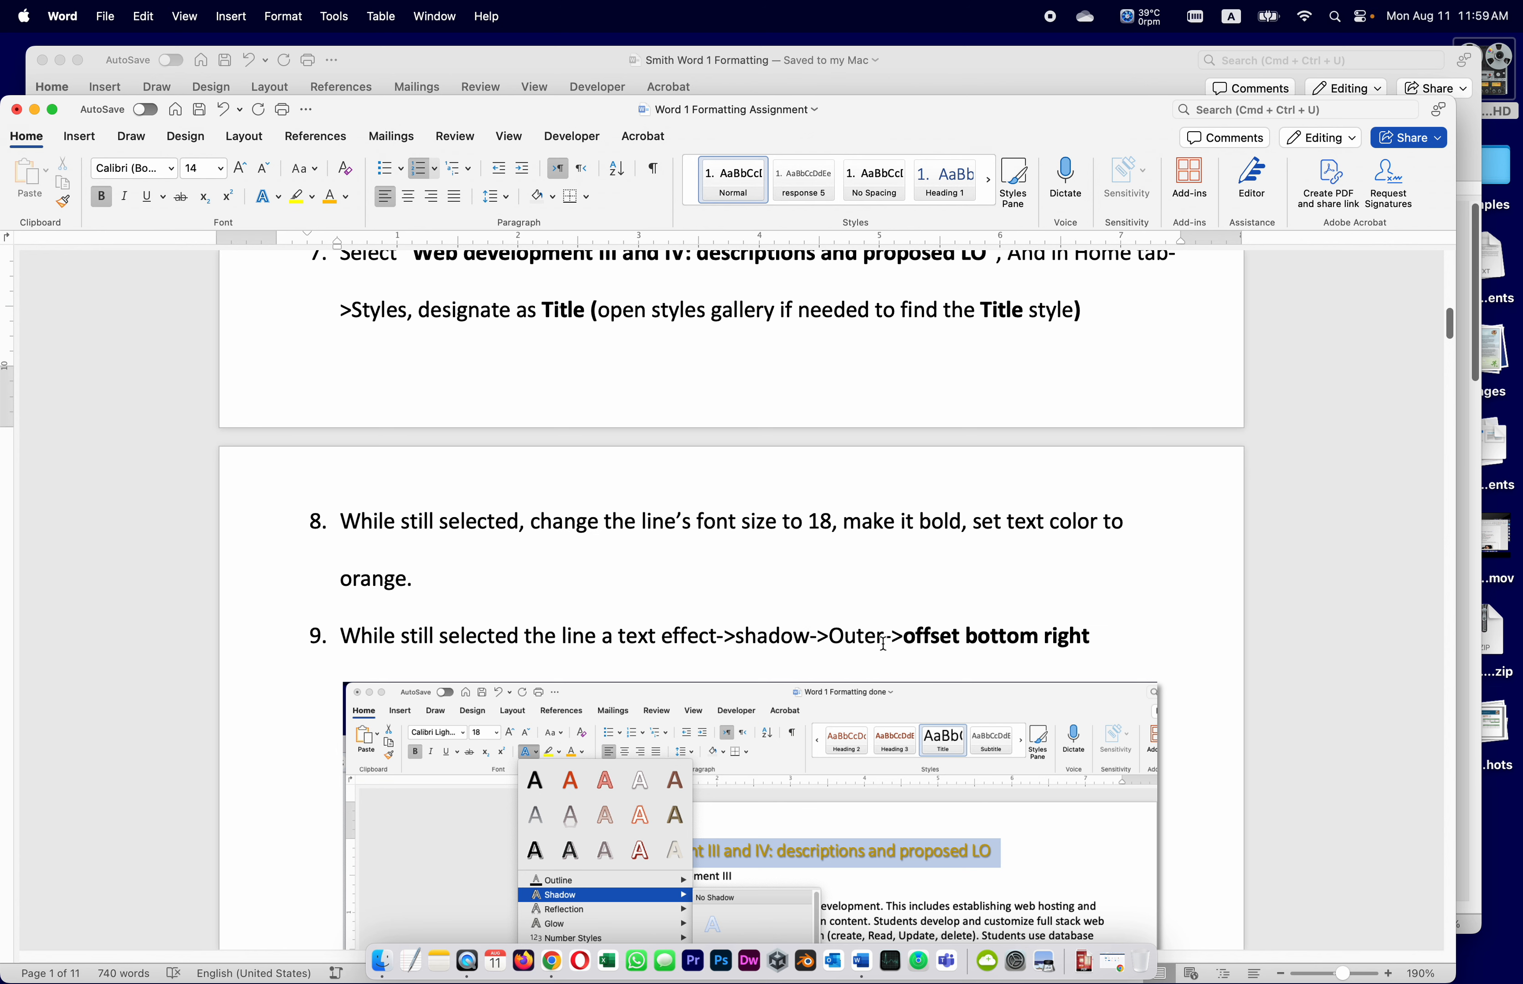
scroll(883, 643, "down", 1)
scroll(894, 605, "down", 1)
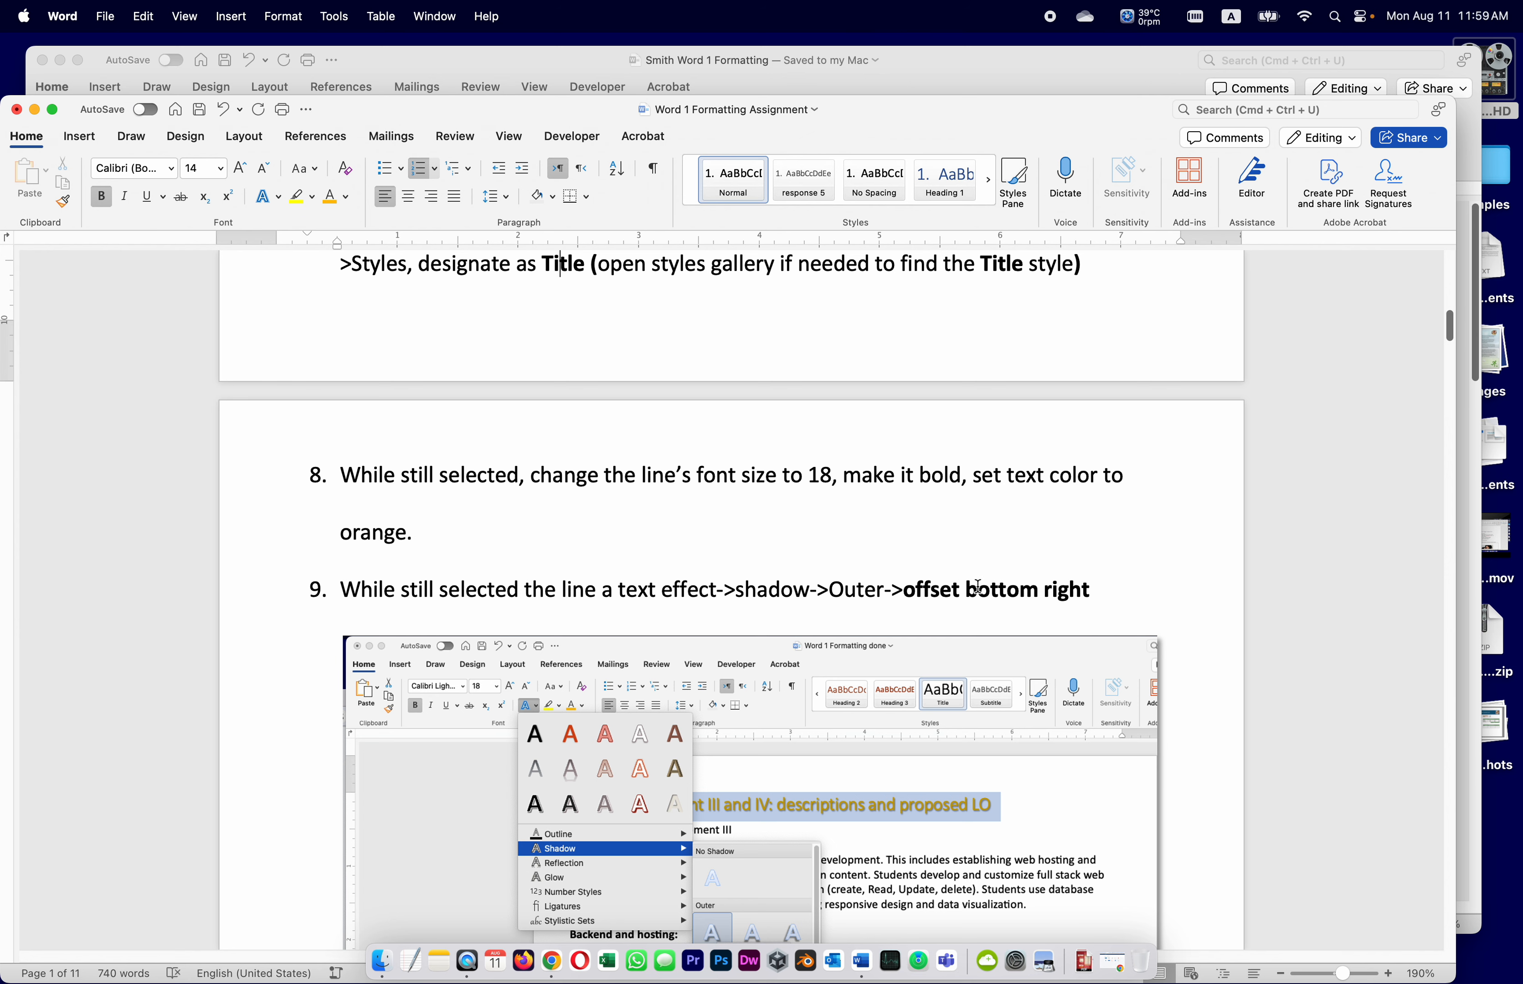
scroll(977, 588, "down", 8)
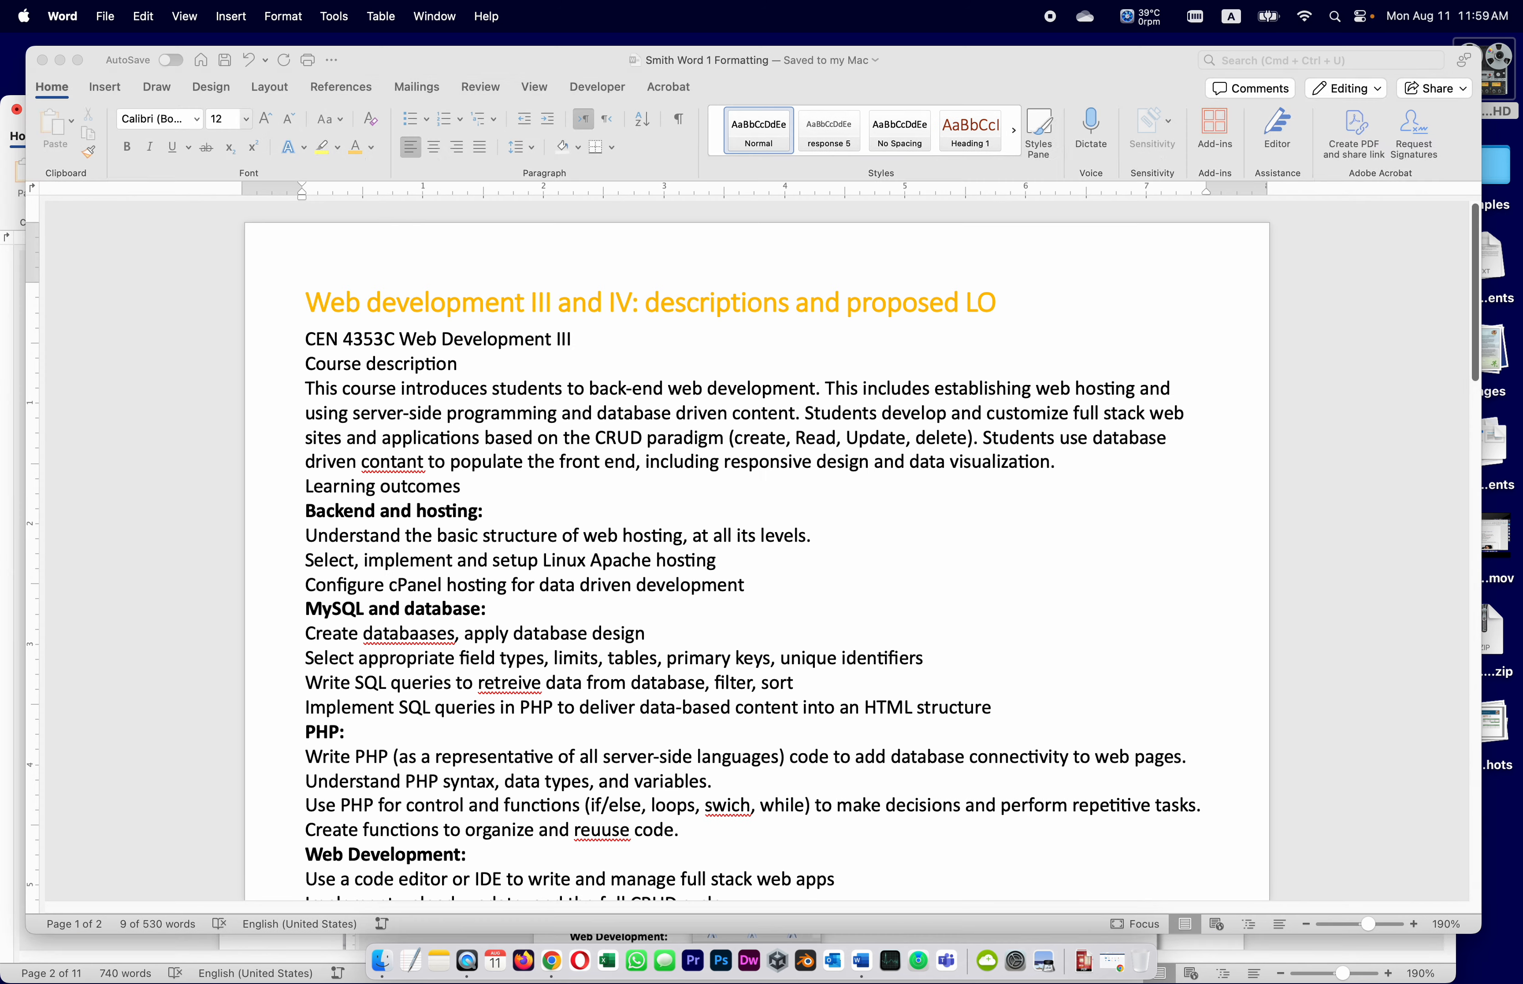
left_click(1469, 346)
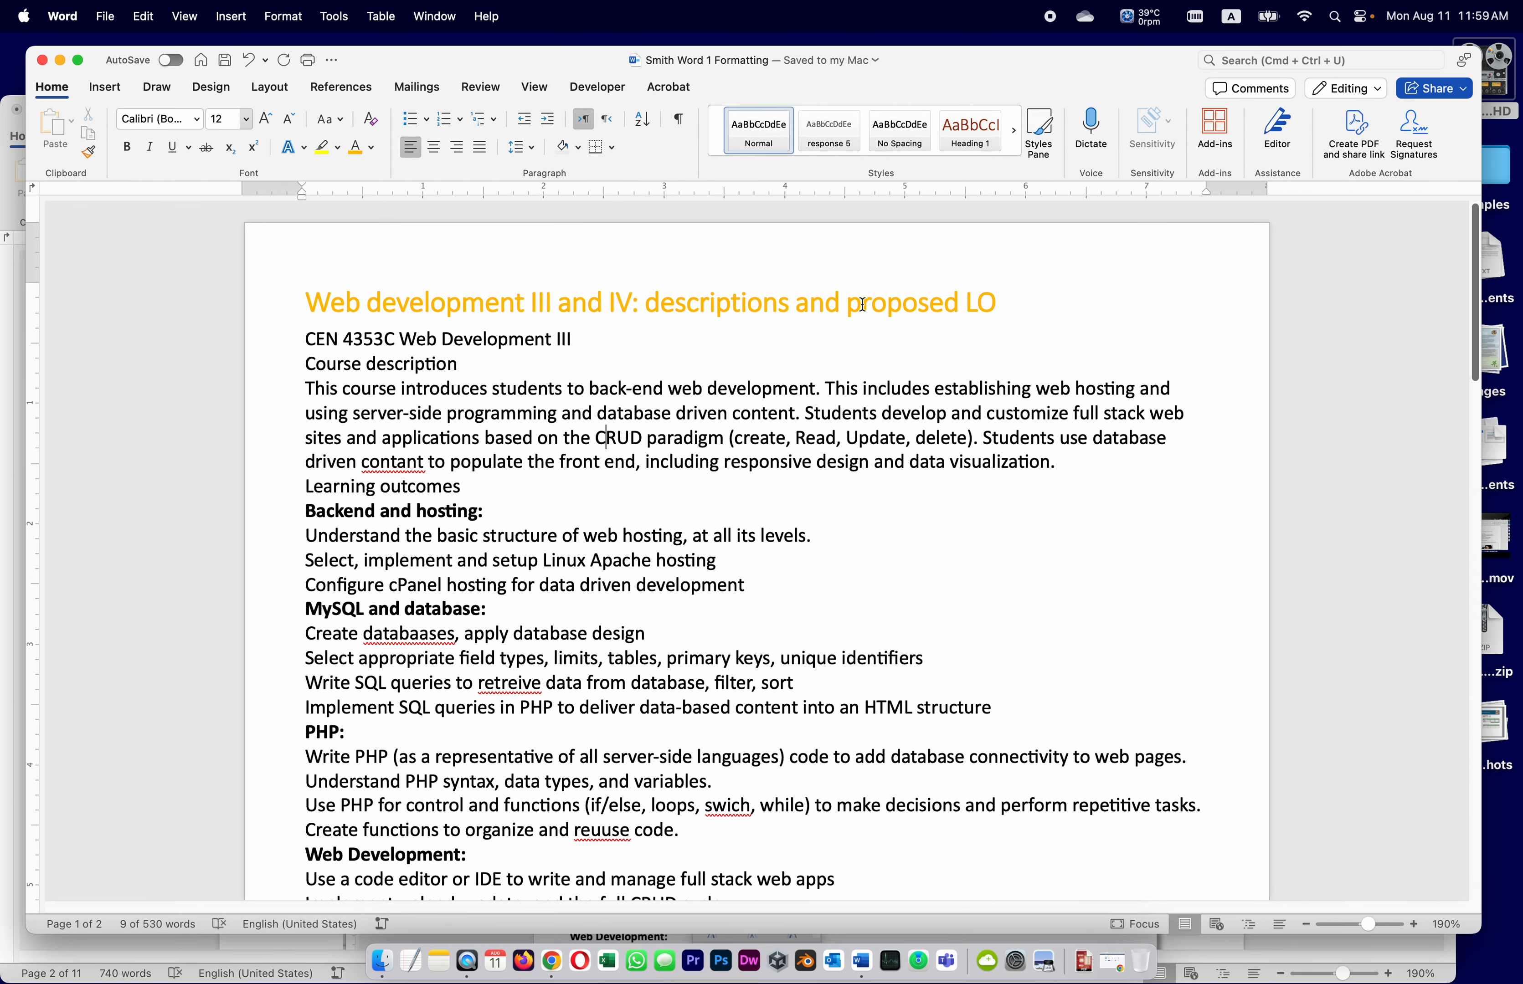
Apply an Outer Offset: Bottom Right shadow to the orange course title, then save the document
left_click(879, 306)
left_click_drag(1000, 299, 269, 312)
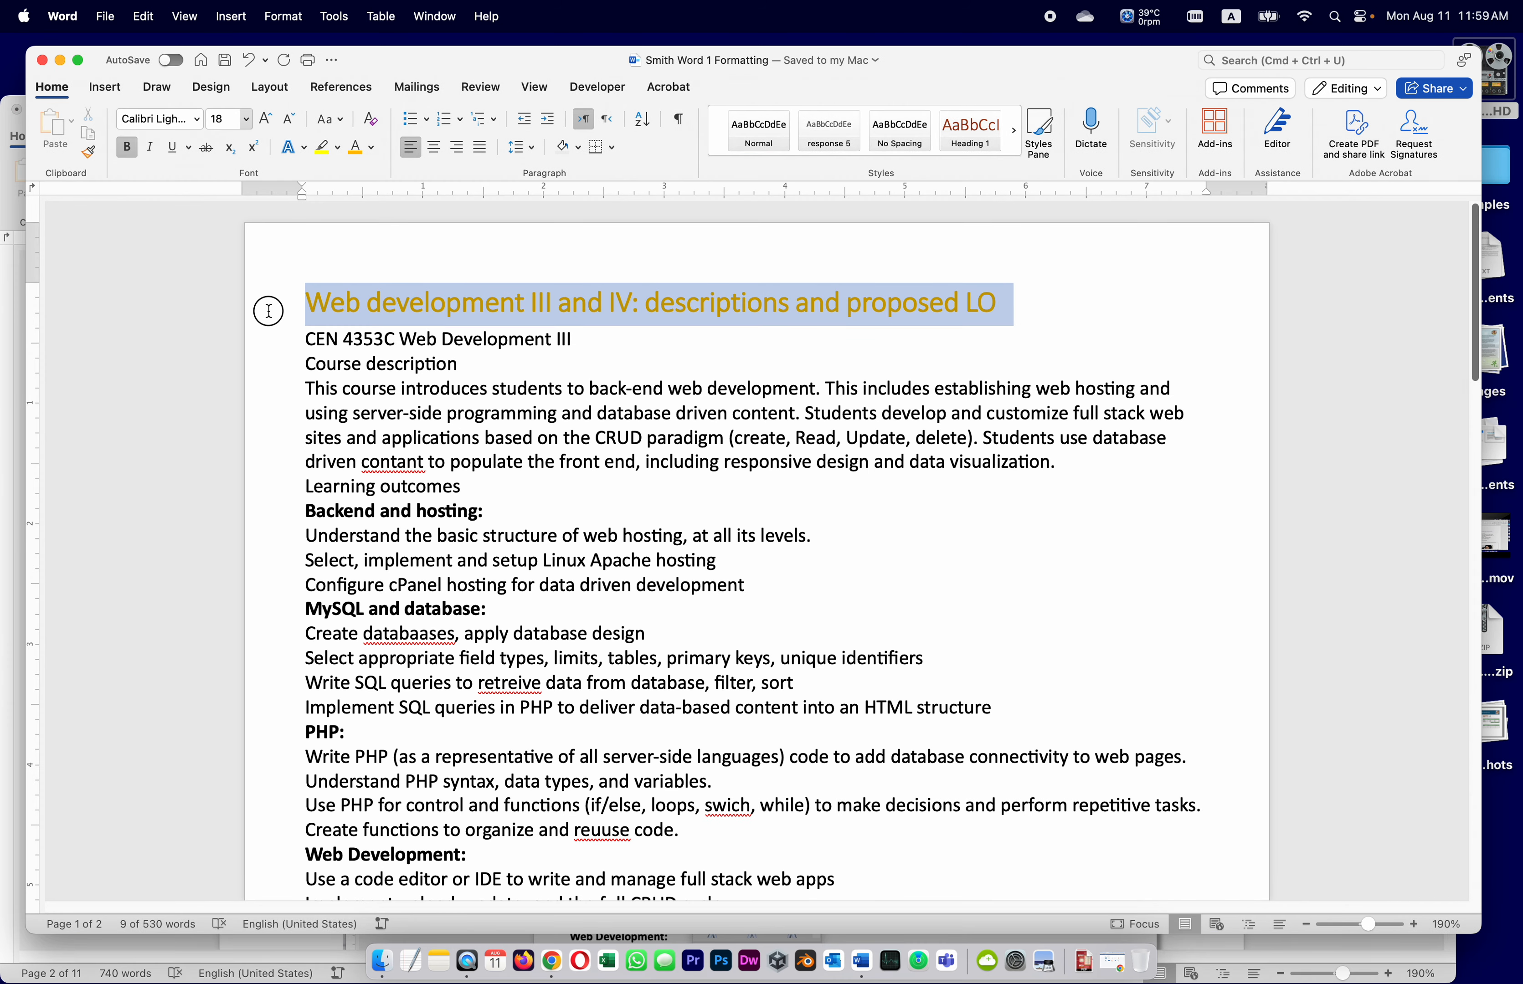
left_click(294, 150)
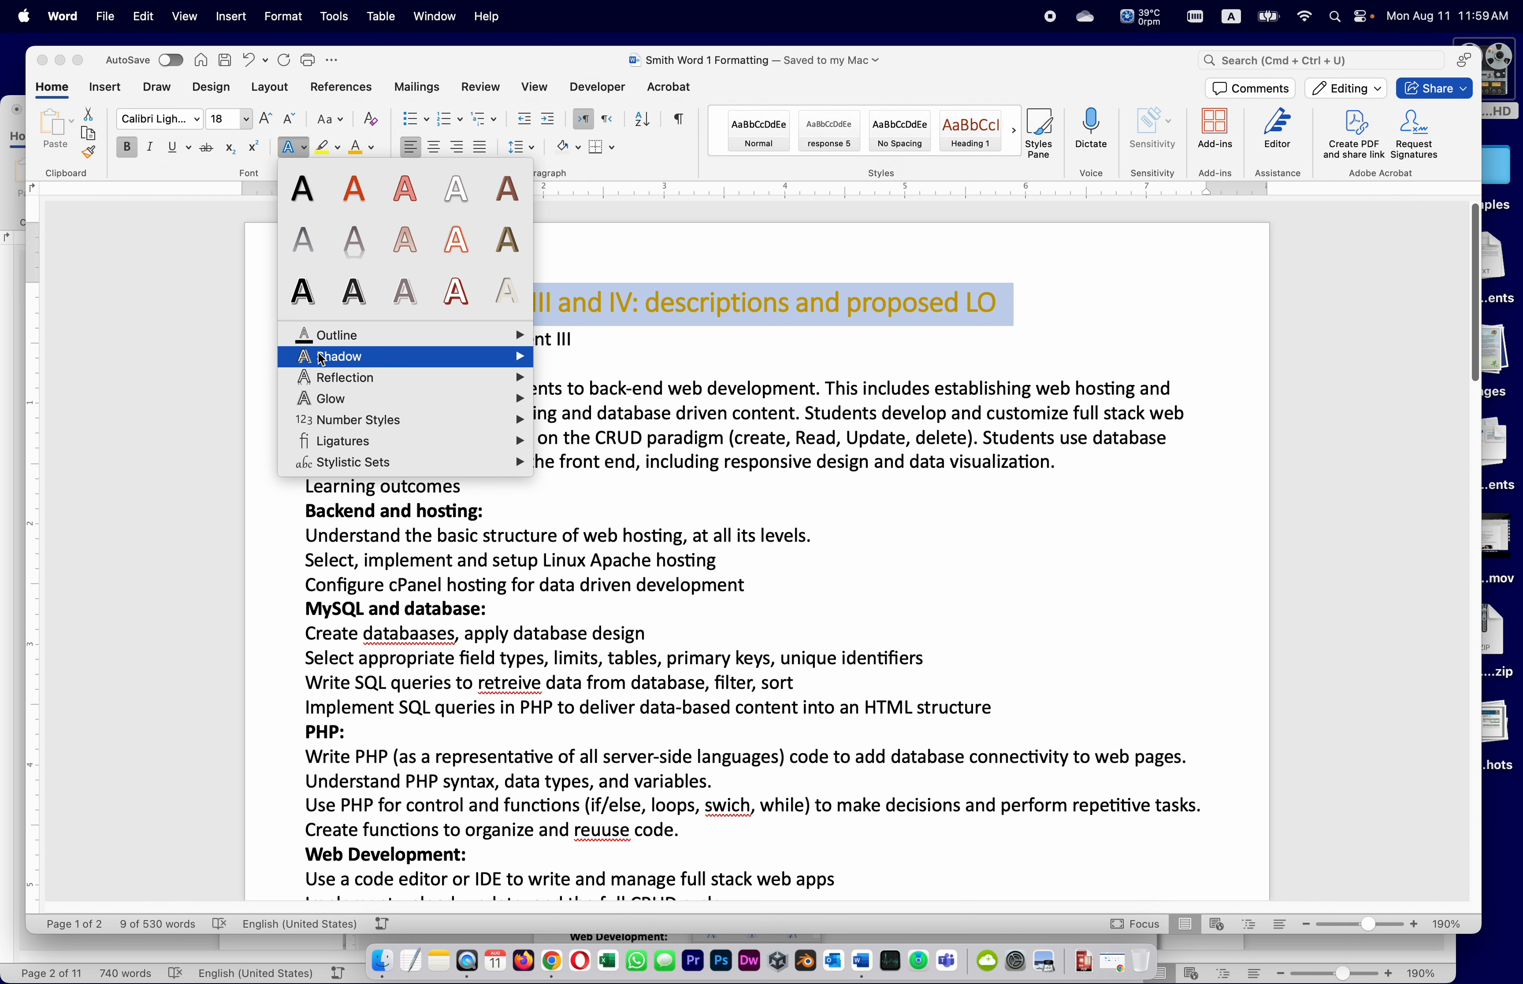
mouse_move(322, 360)
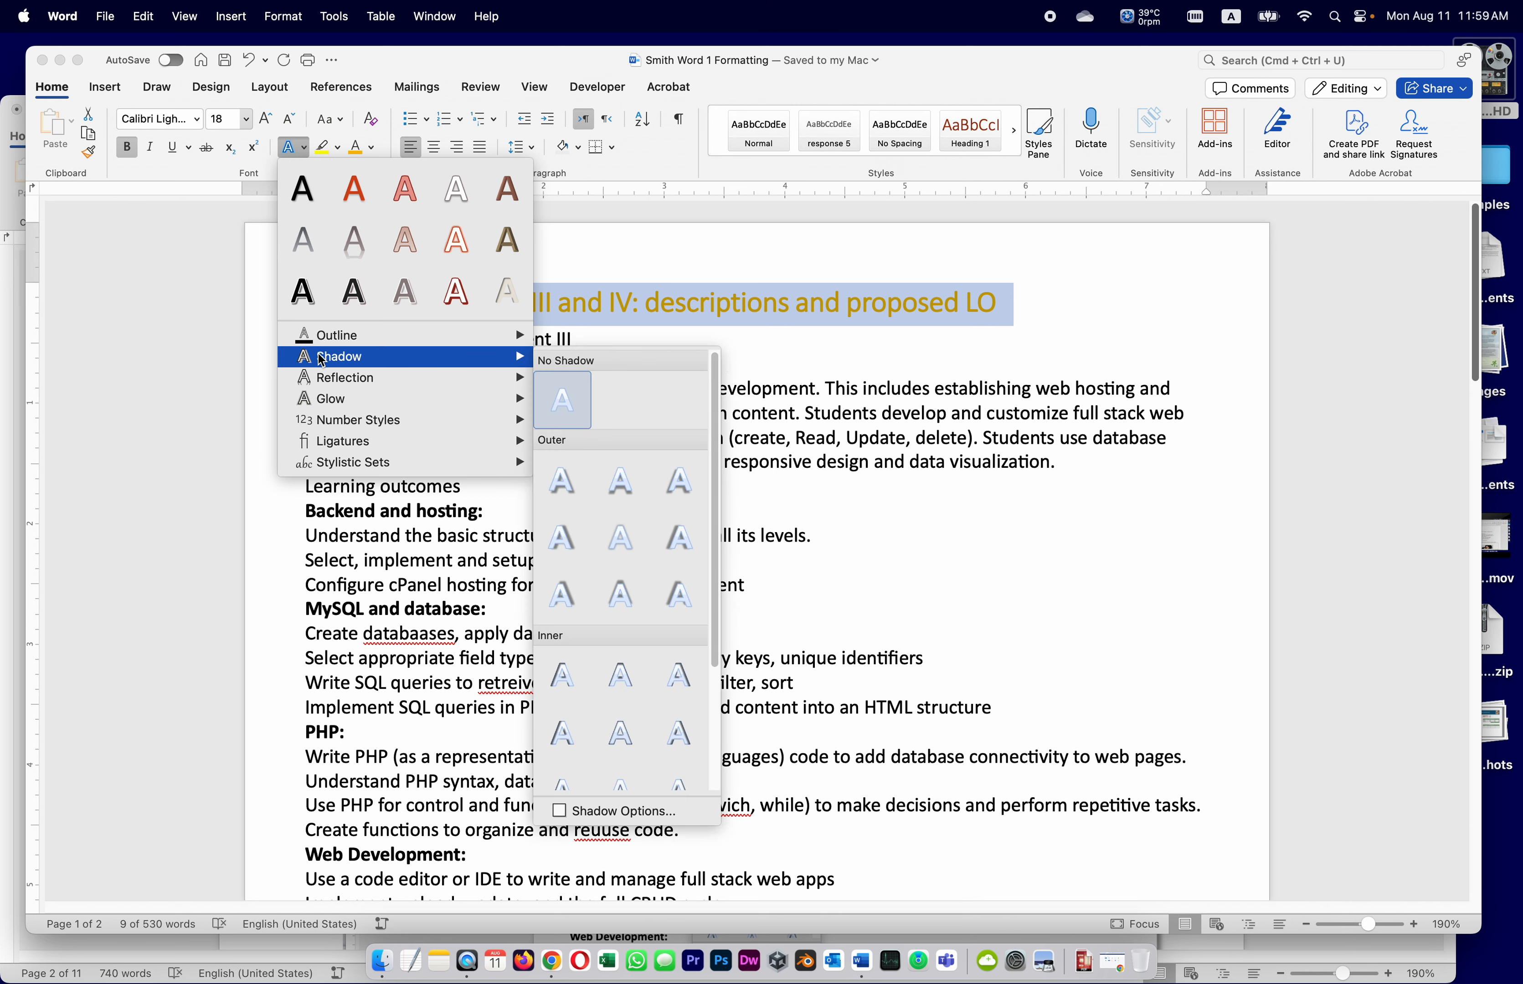
left_click(569, 488)
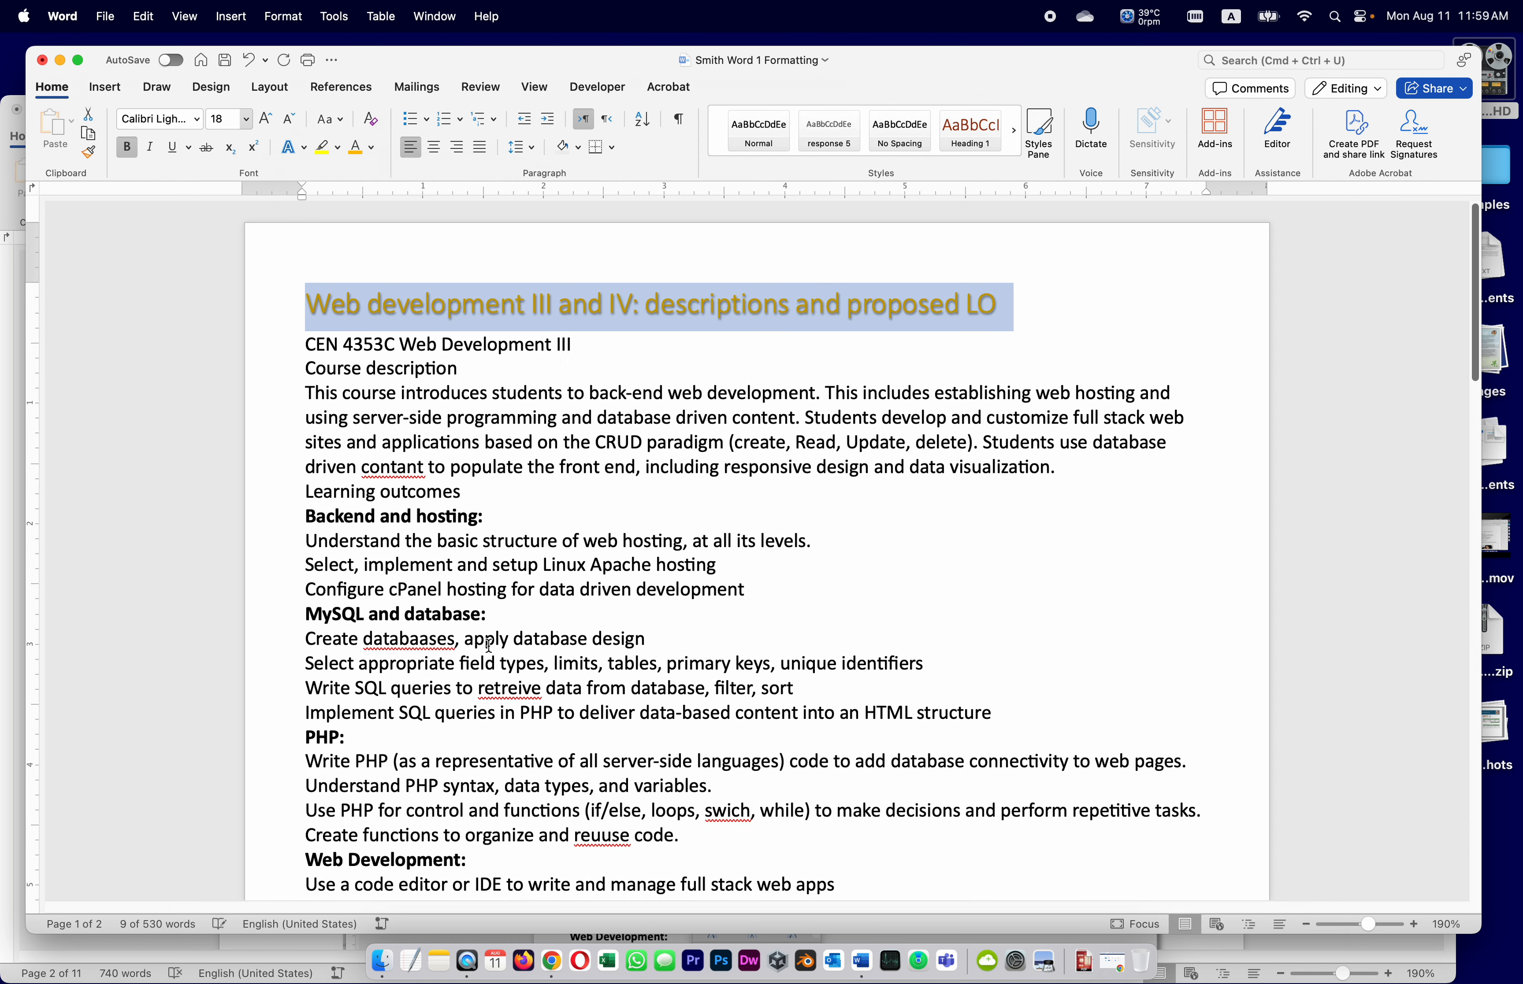
left_click(712, 343)
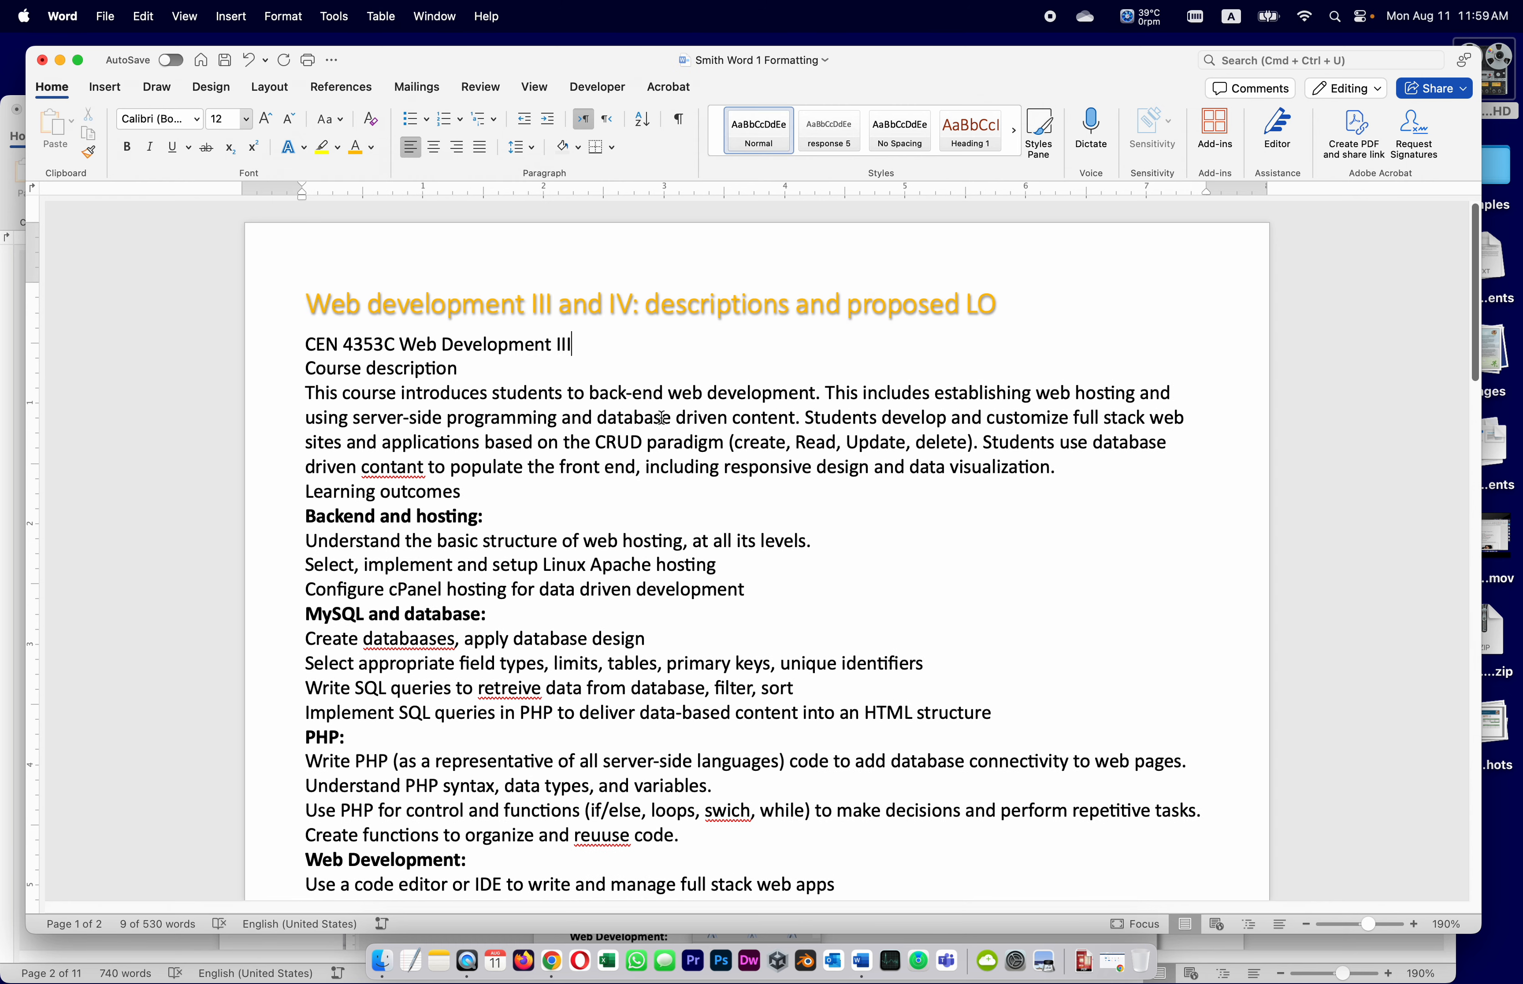
left_click(227, 60)
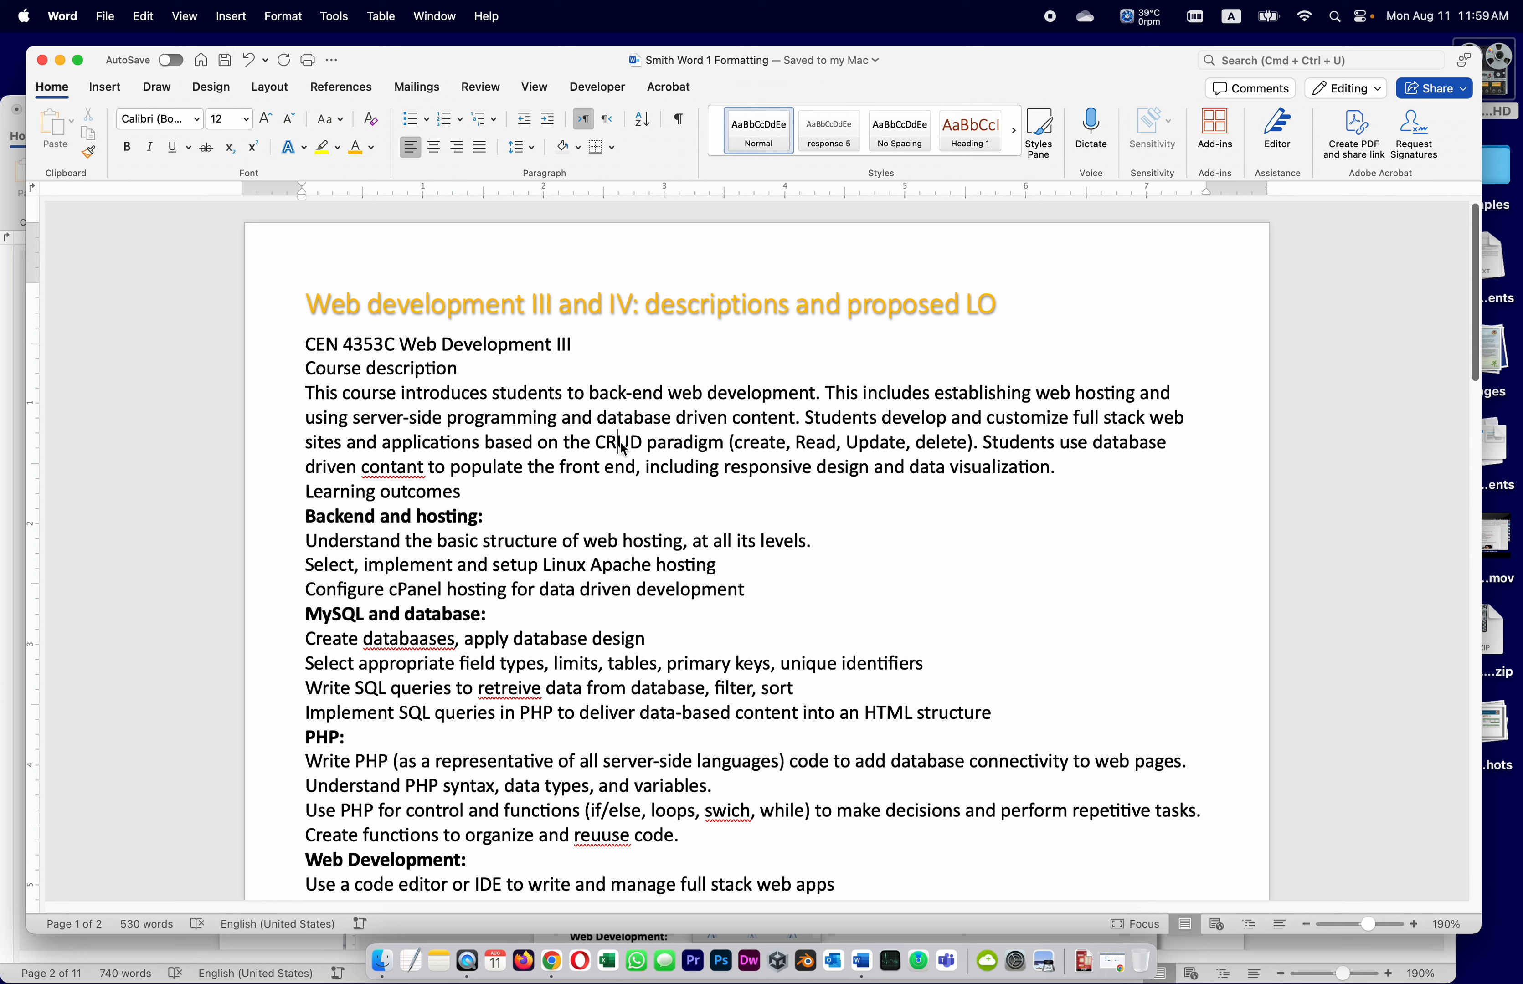
left_click_drag(660, 306, 716, 313)
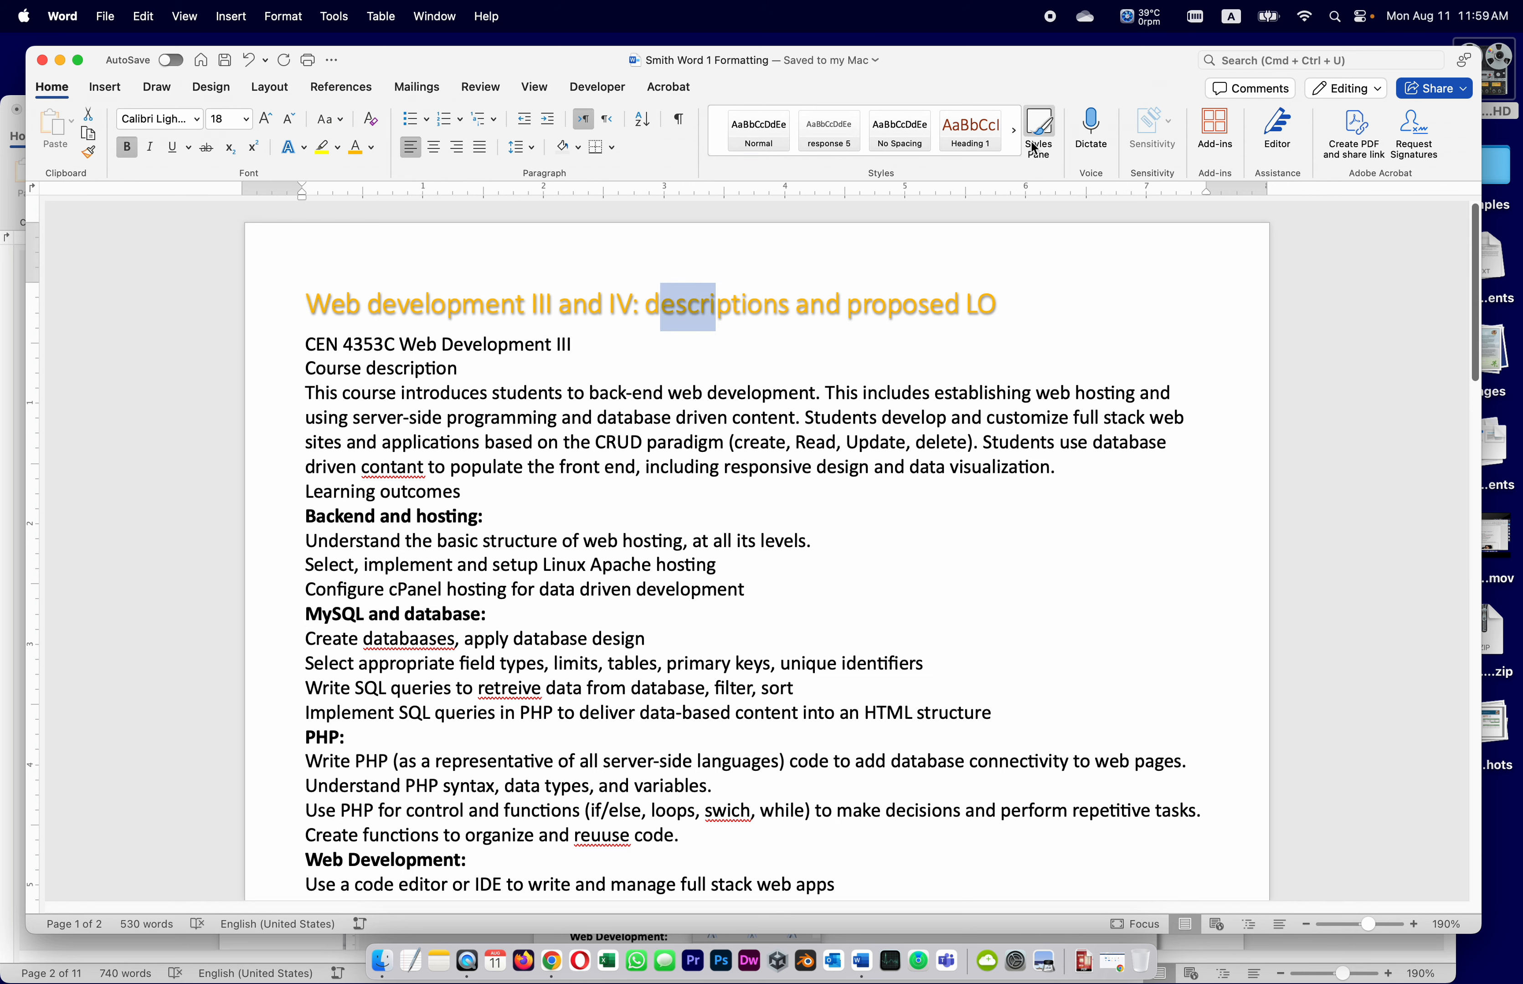
left_click(1040, 120)
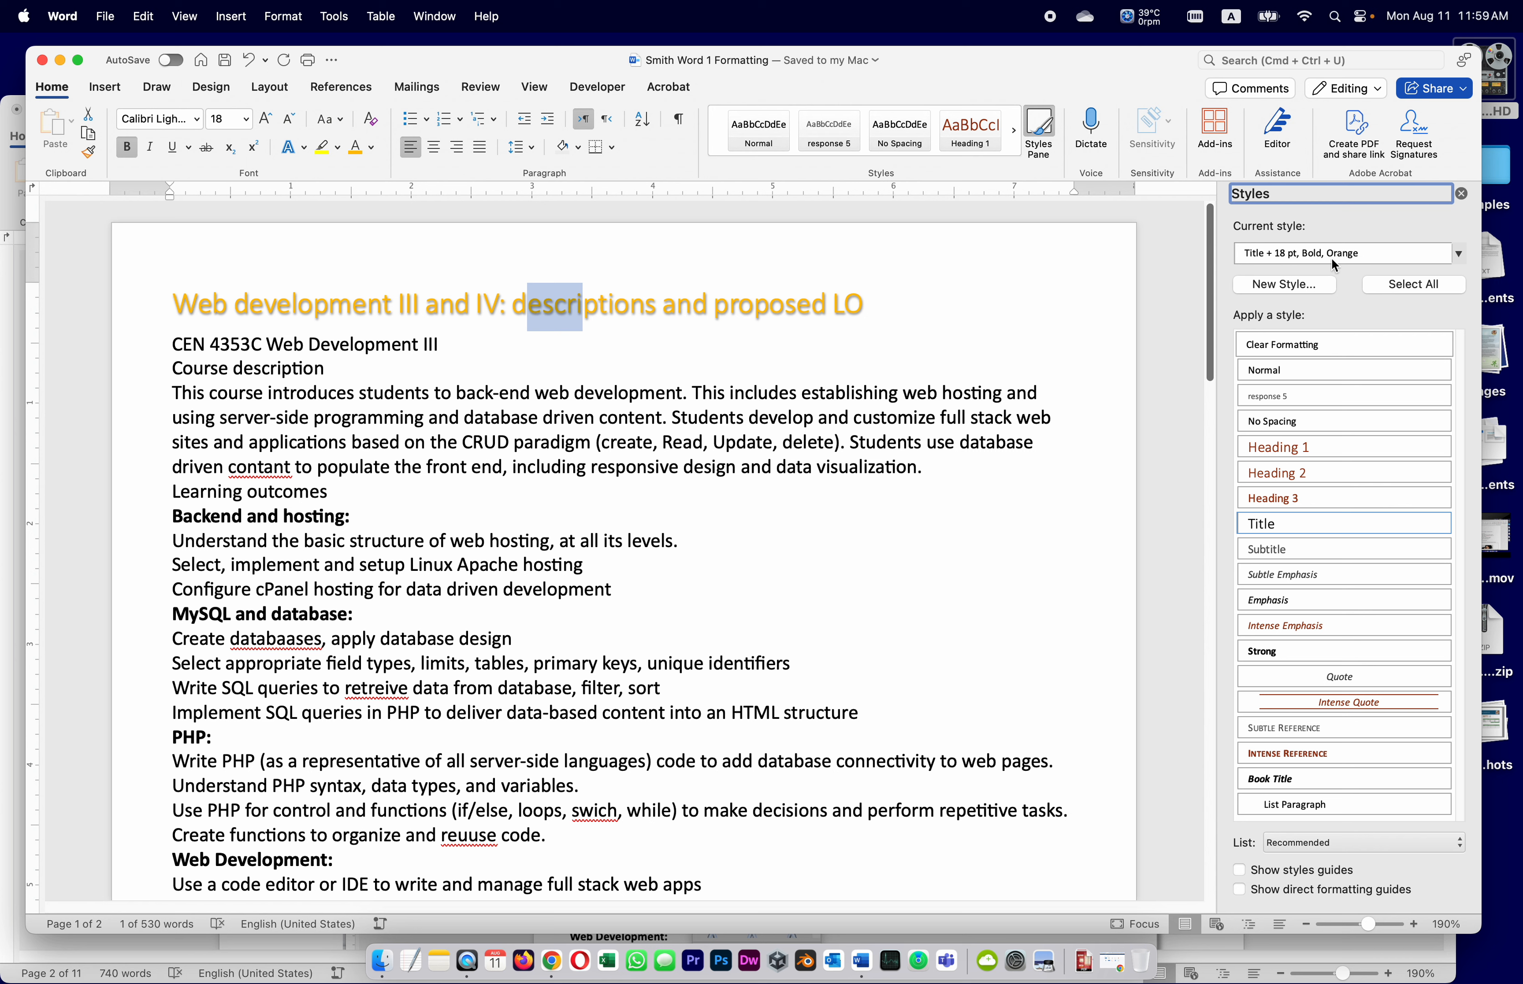
left_click(599, 327)
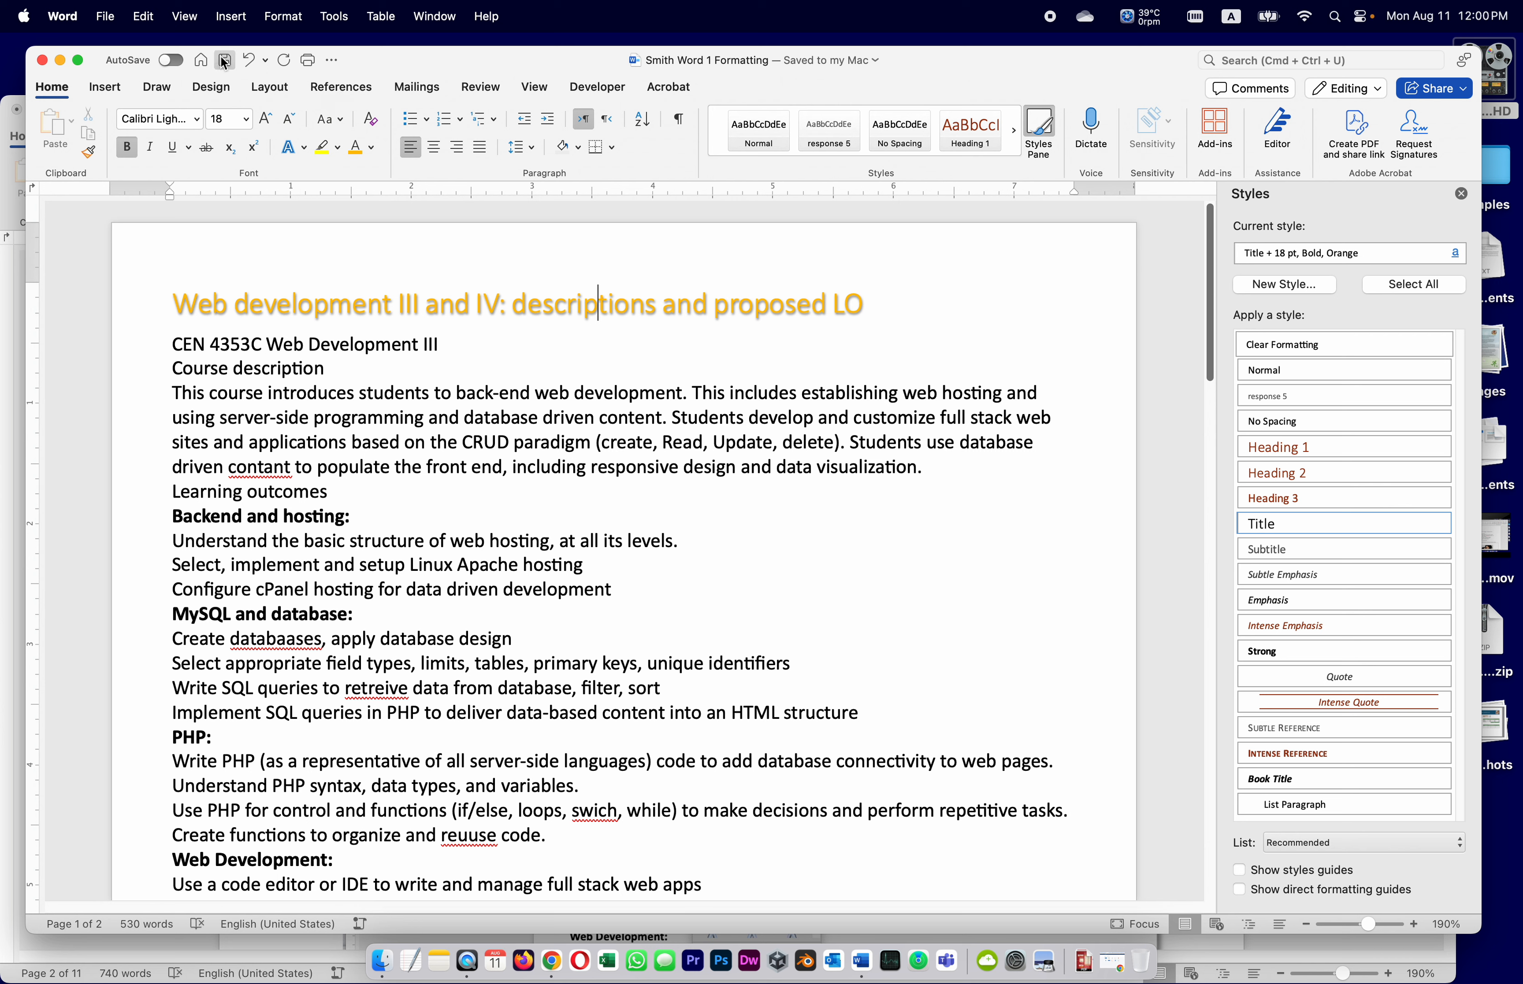
left_click(324, 416)
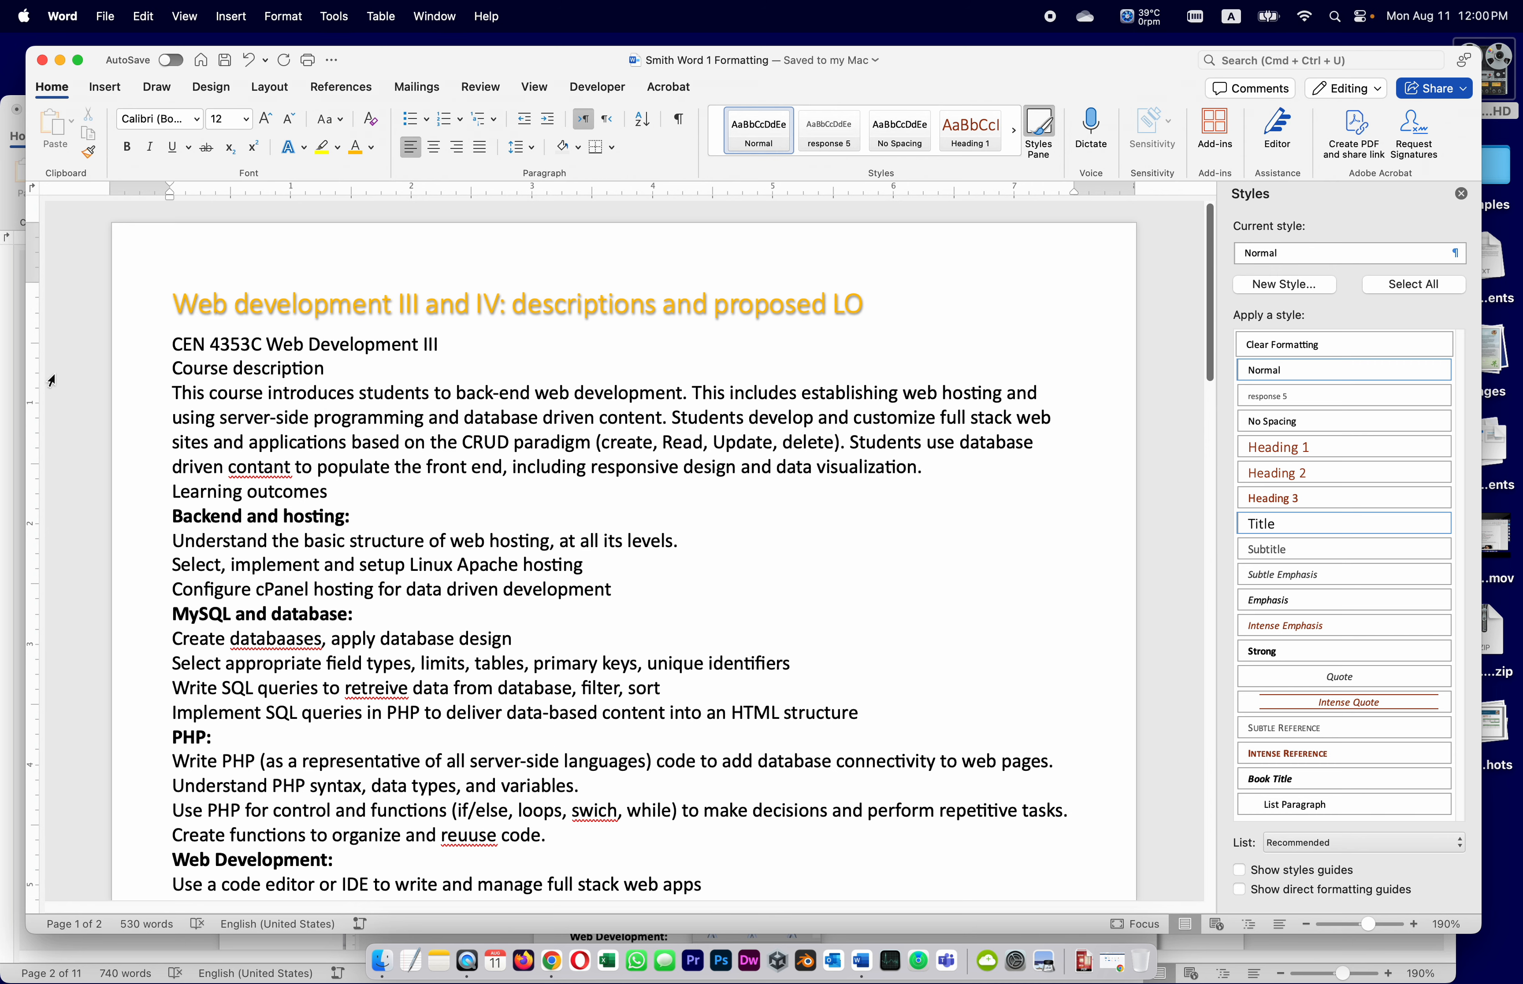
left_click(4, 427)
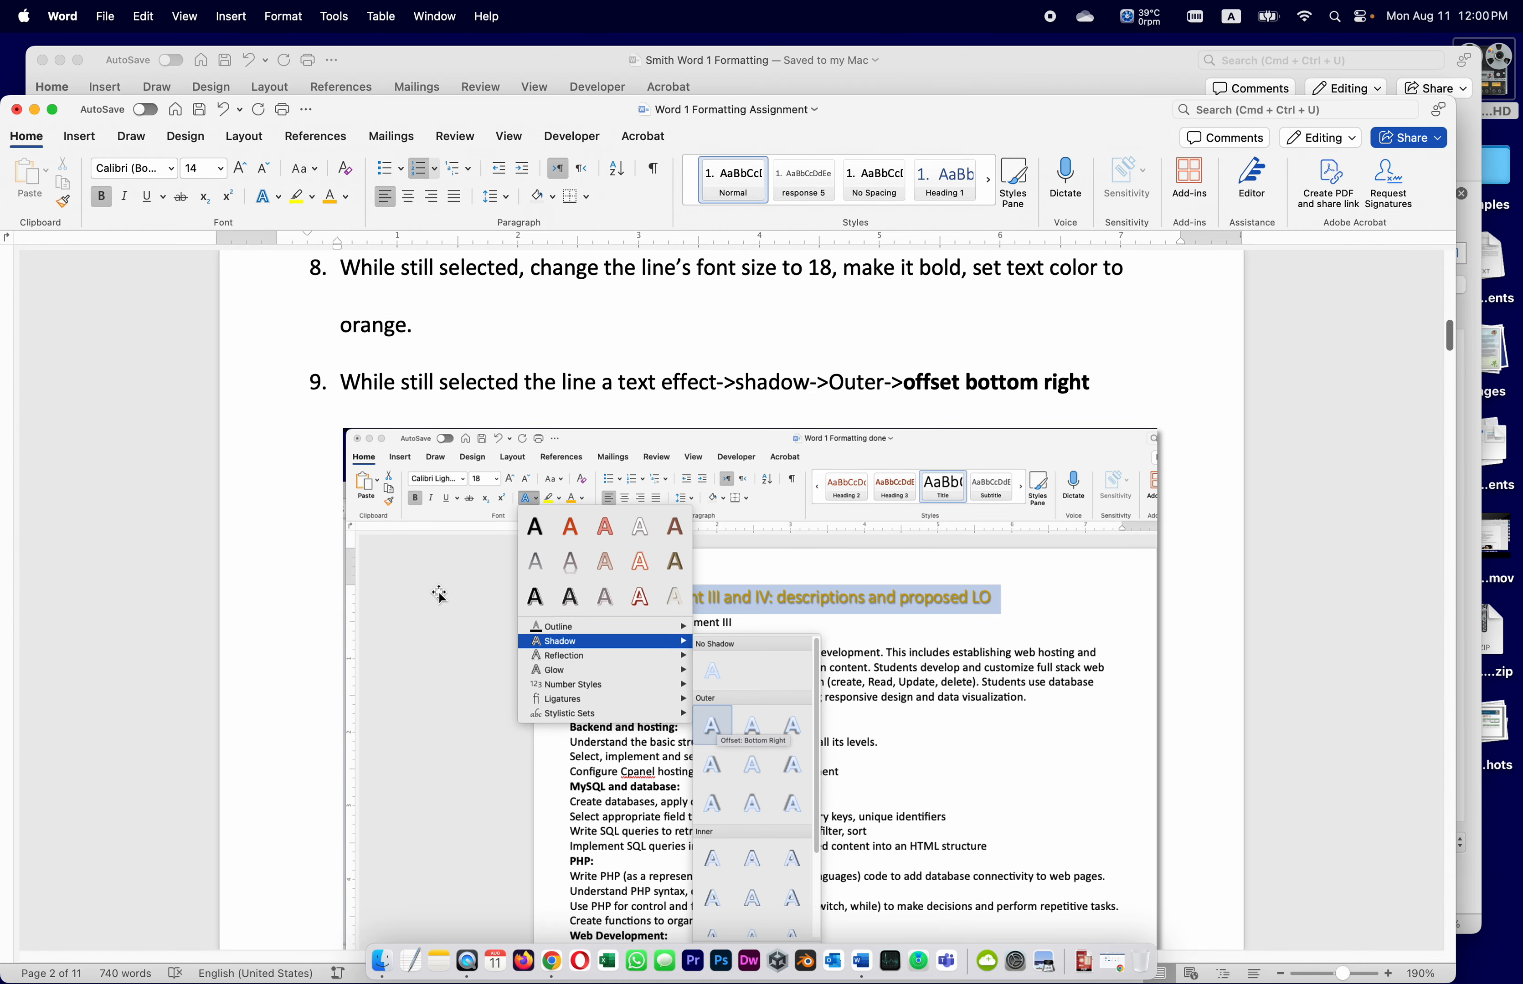
Scroll the assignment instructions down to steps 10–12 on Heading 1 and 20-pt font
scroll(440, 595, "down", 2)
scroll(440, 596, "down", 3)
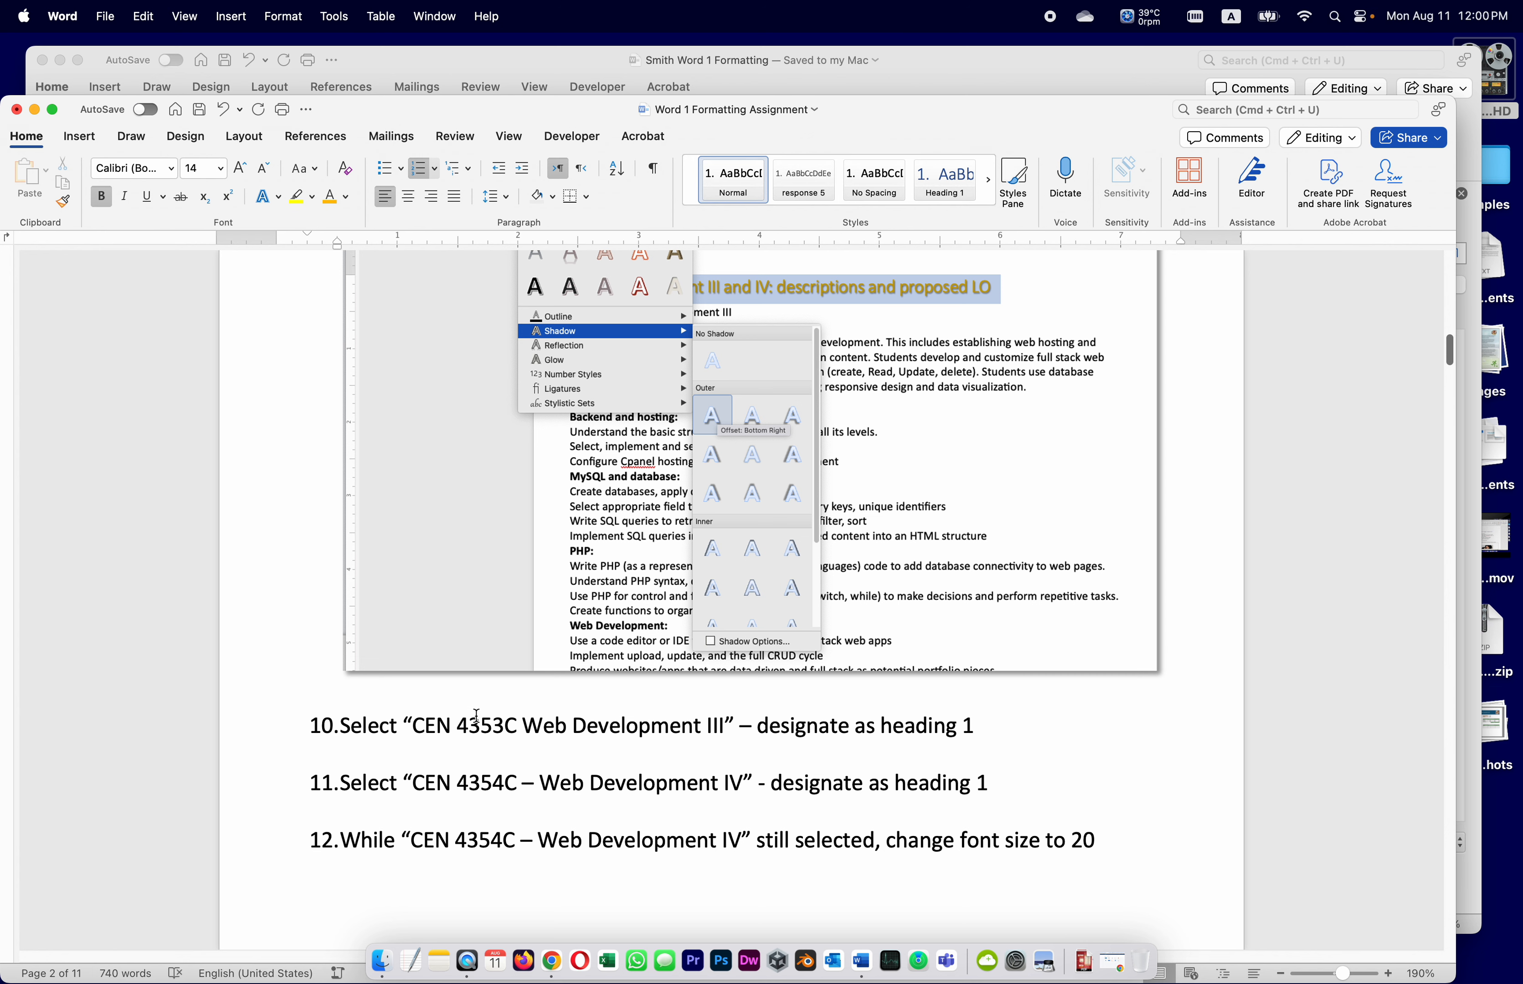
scroll(477, 715, "down", 2)
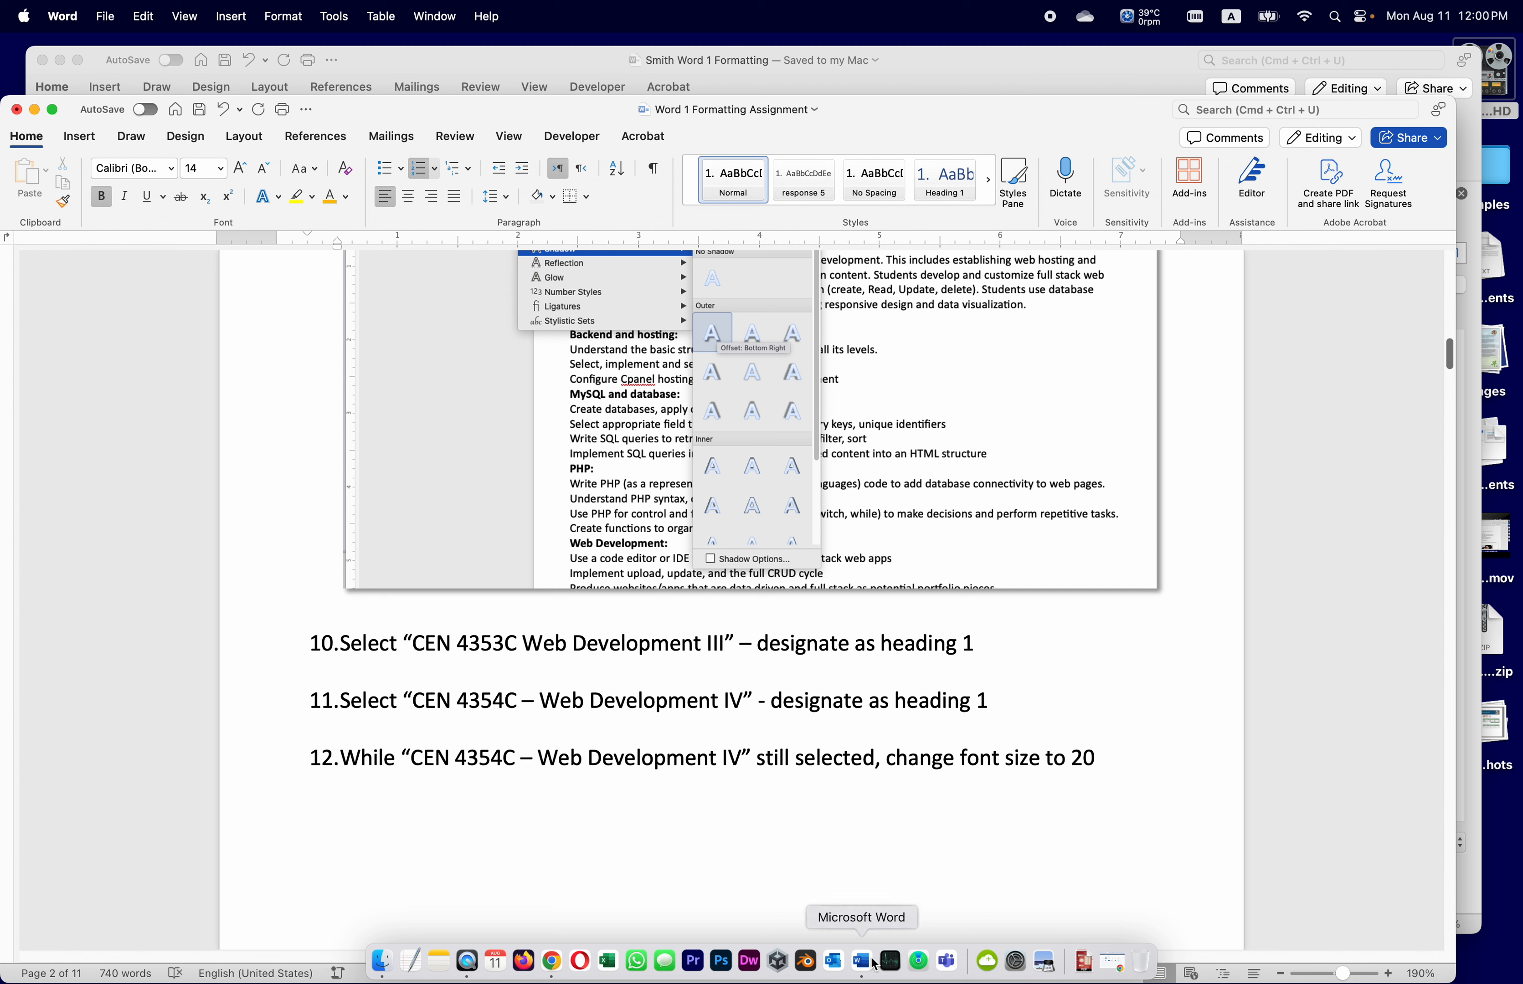
Make the 'CEN 4353C Web Development III' line a Heading 1
left_click(528, 60)
left_click_drag(171, 344, 462, 345)
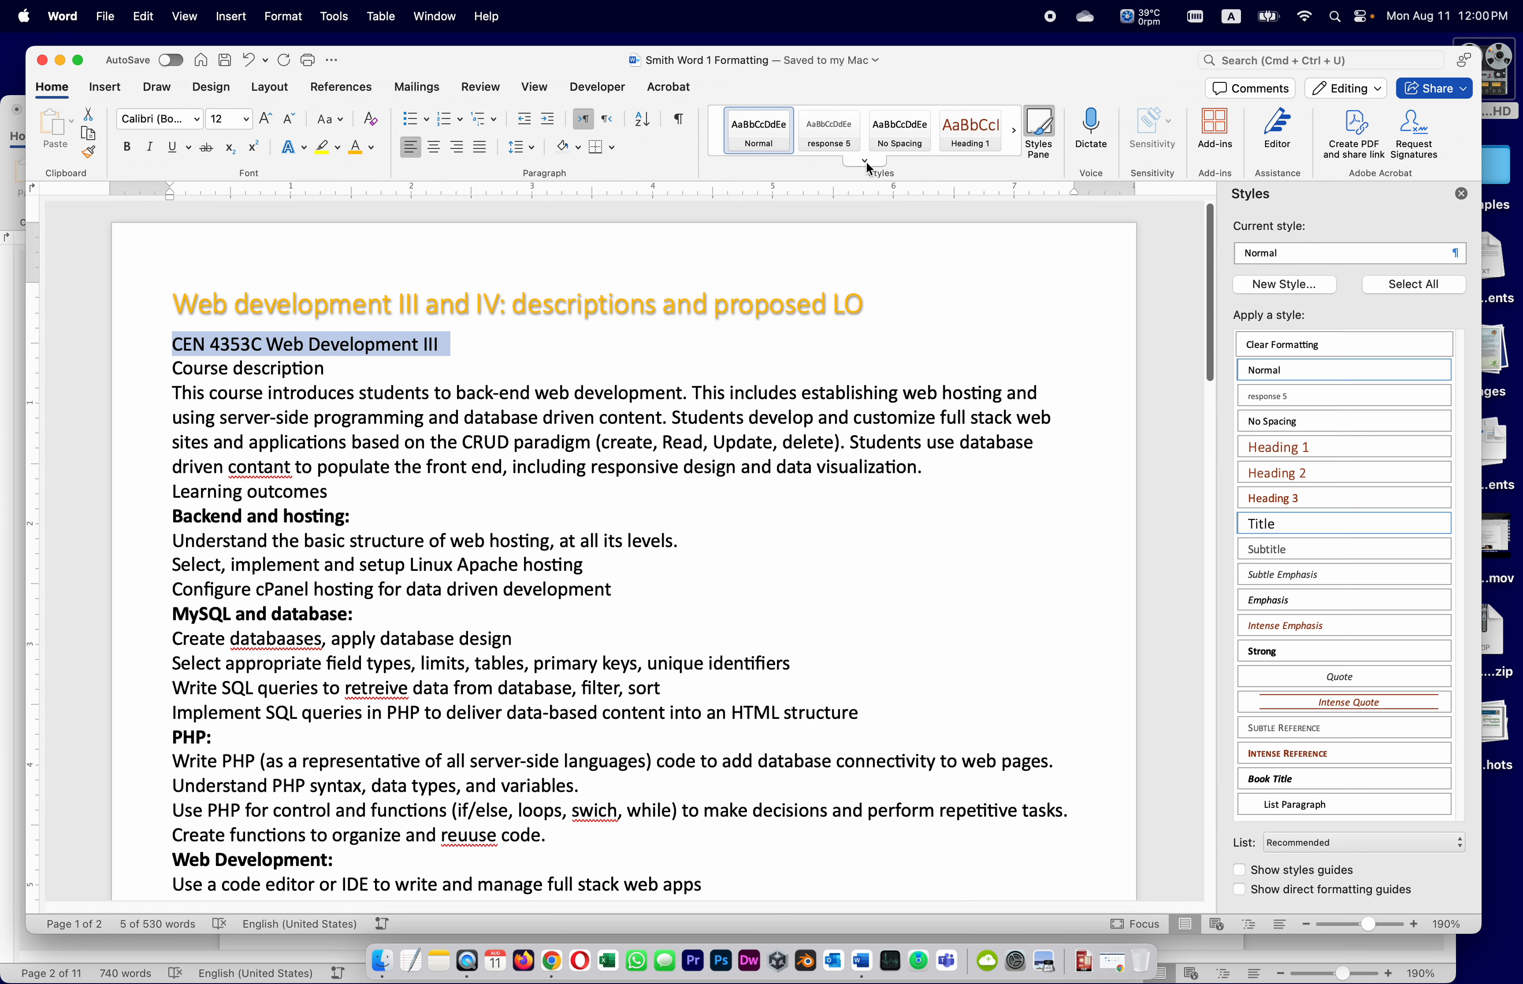
left_click(964, 142)
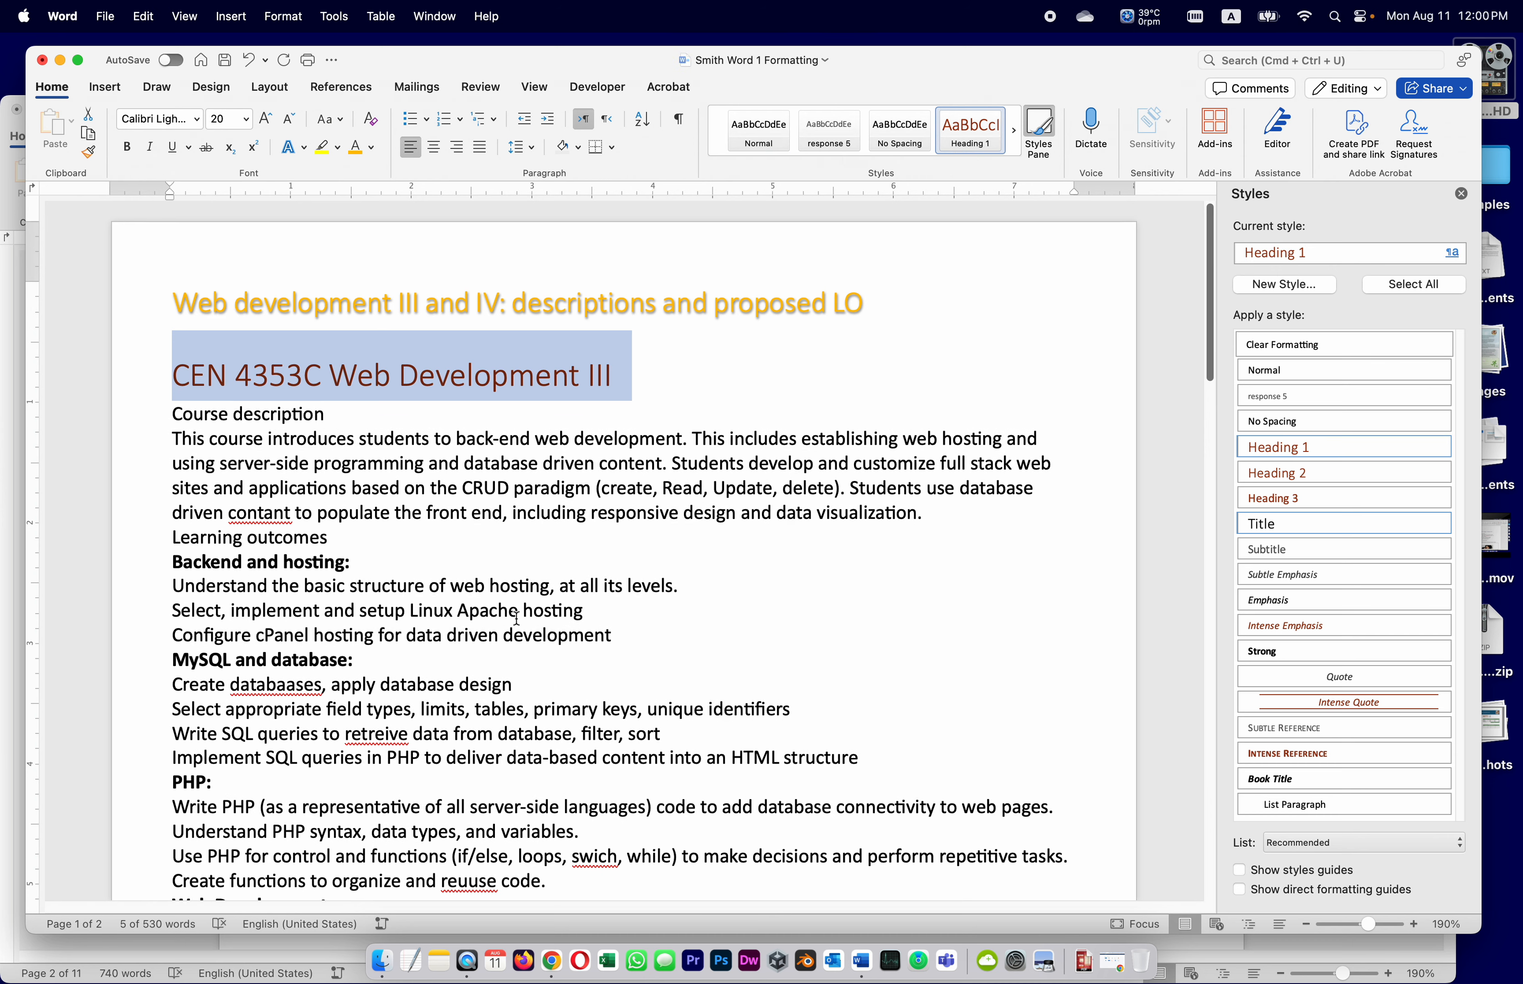
Make the 'CEN 4354C – Web Development IV' line a Heading 1
scroll(517, 622, "down", 5)
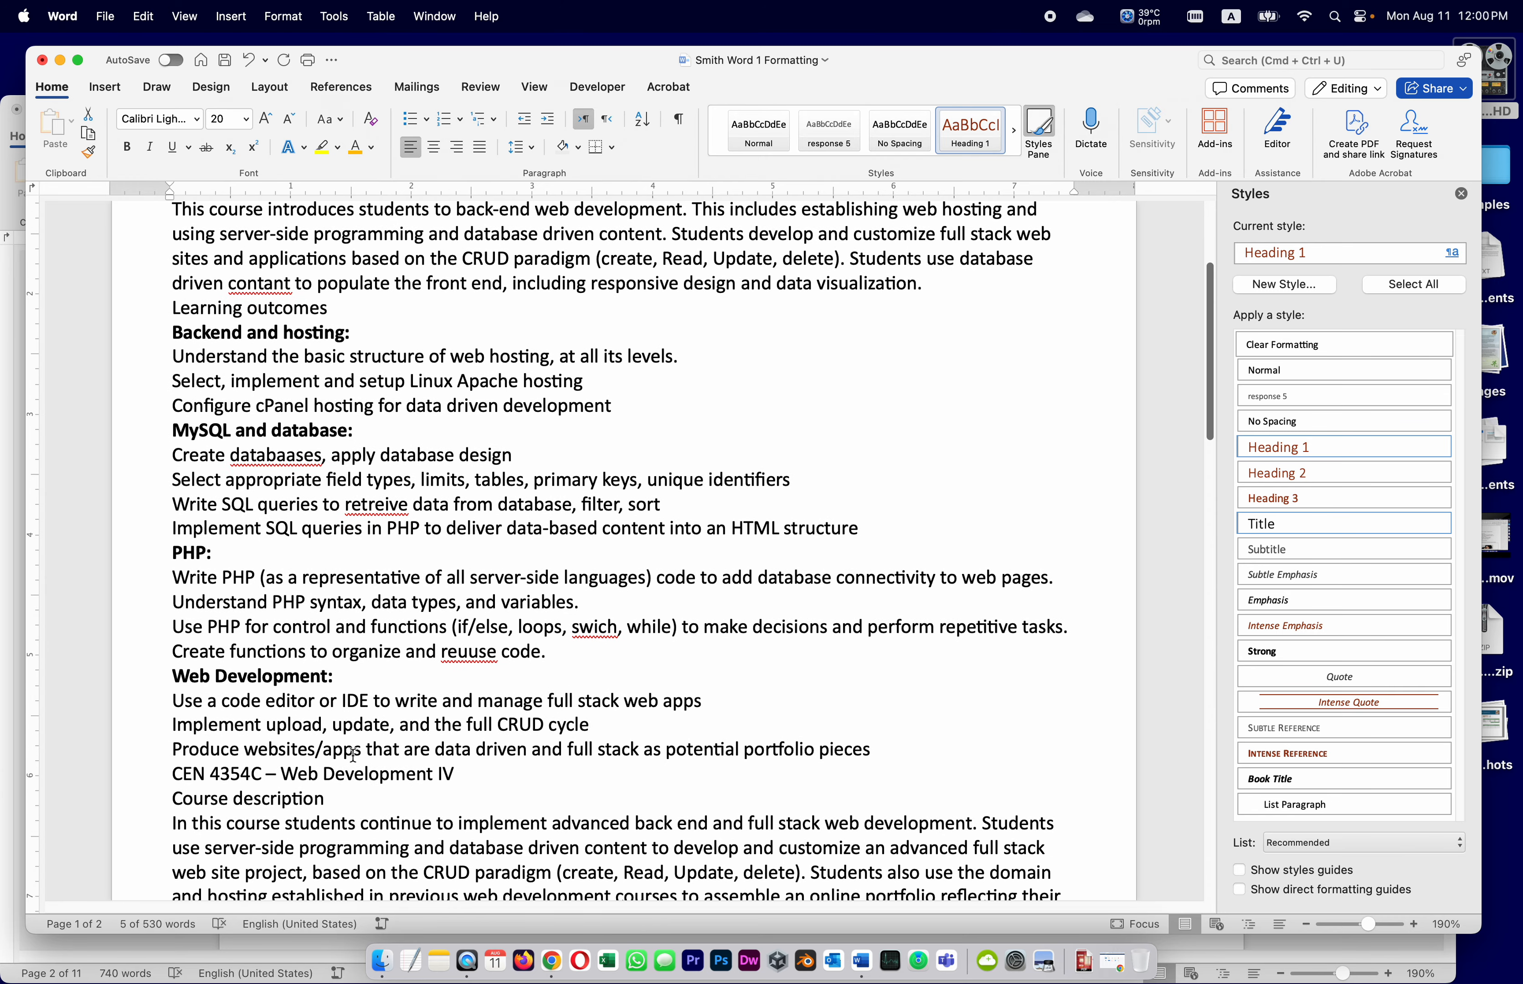
left_click(173, 773)
left_click_drag(173, 773, 461, 774)
left_click(962, 121)
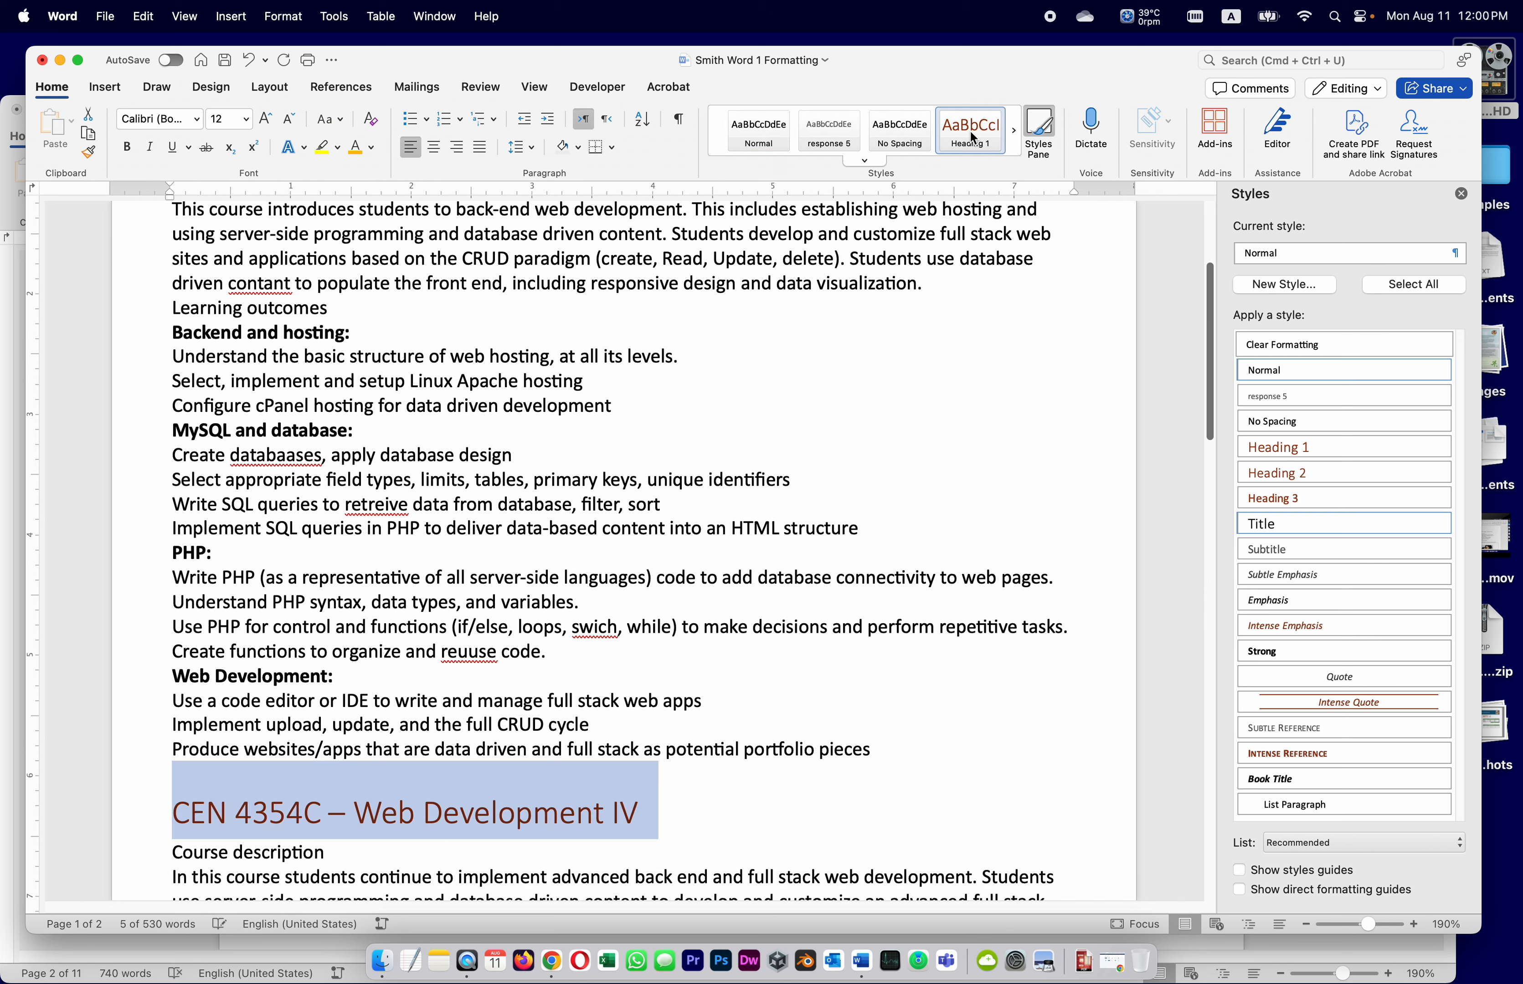
left_click(714, 522)
scroll(714, 522, "up", 5)
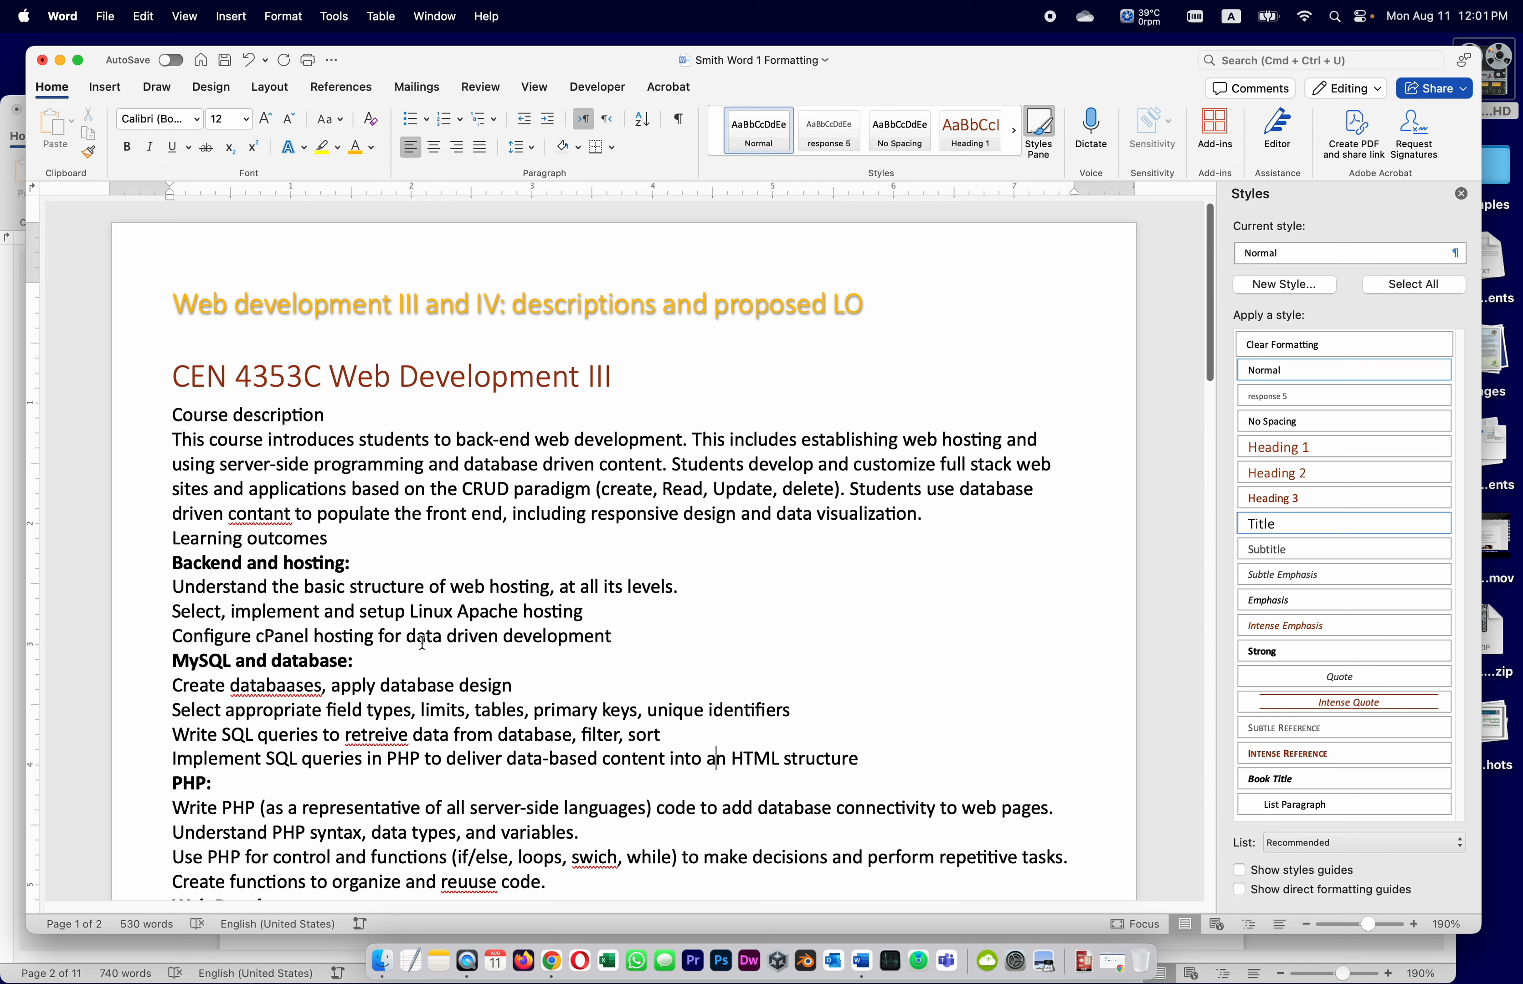
Save the course-description document and return to the assignment instructions
left_click(222, 62)
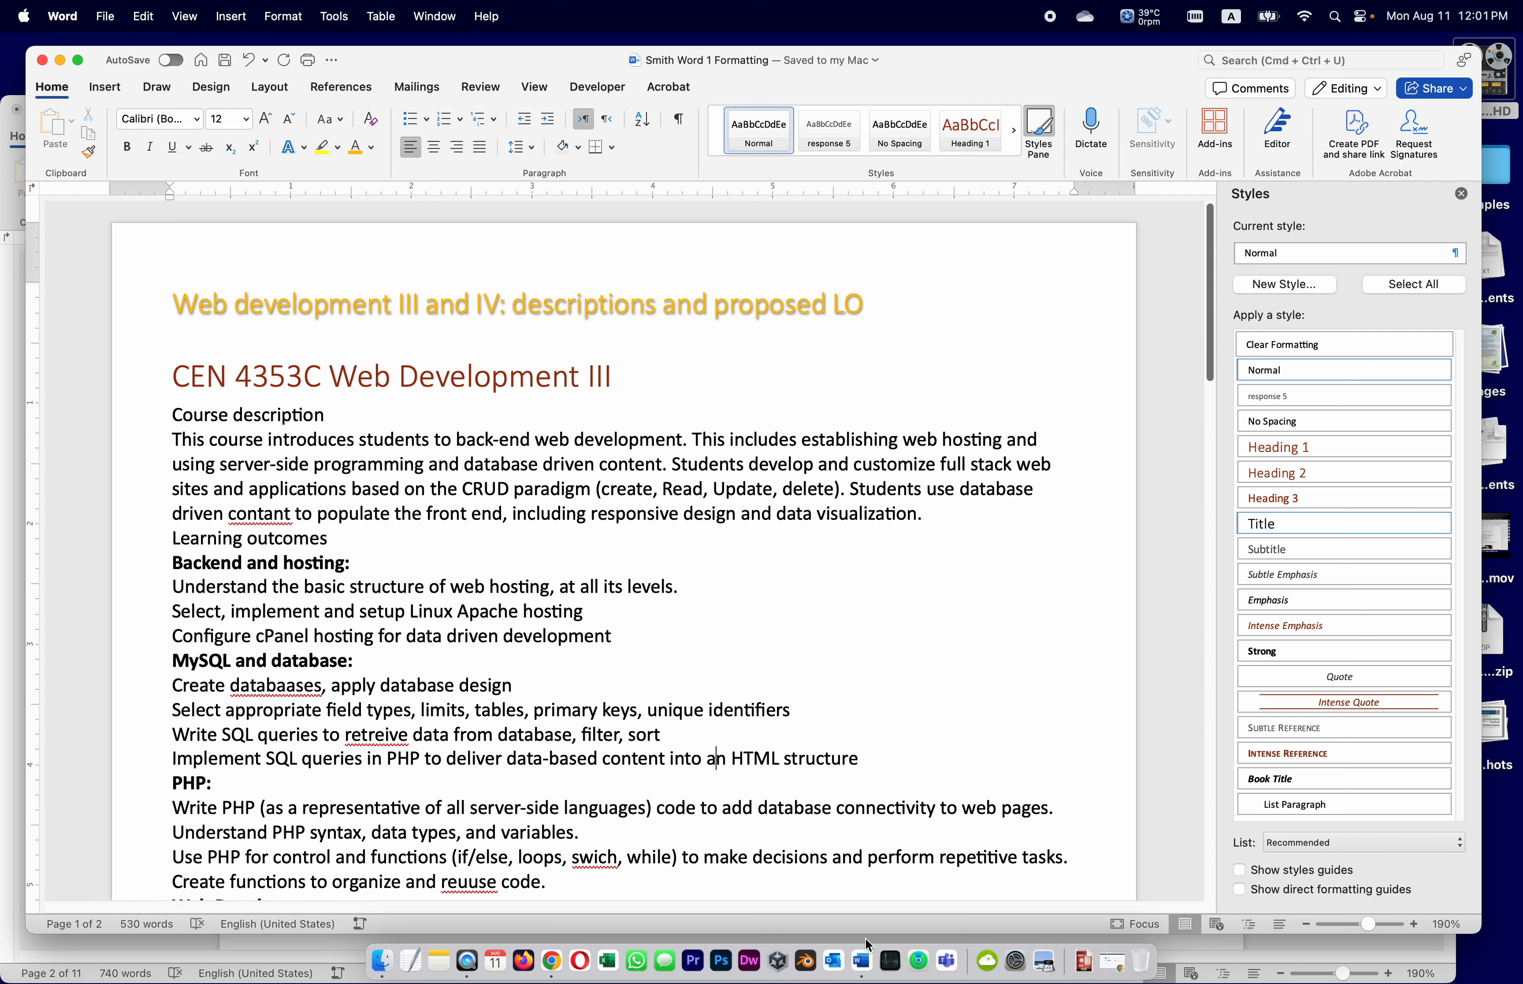
left_click(11, 611)
scroll(741, 819, "down", 3)
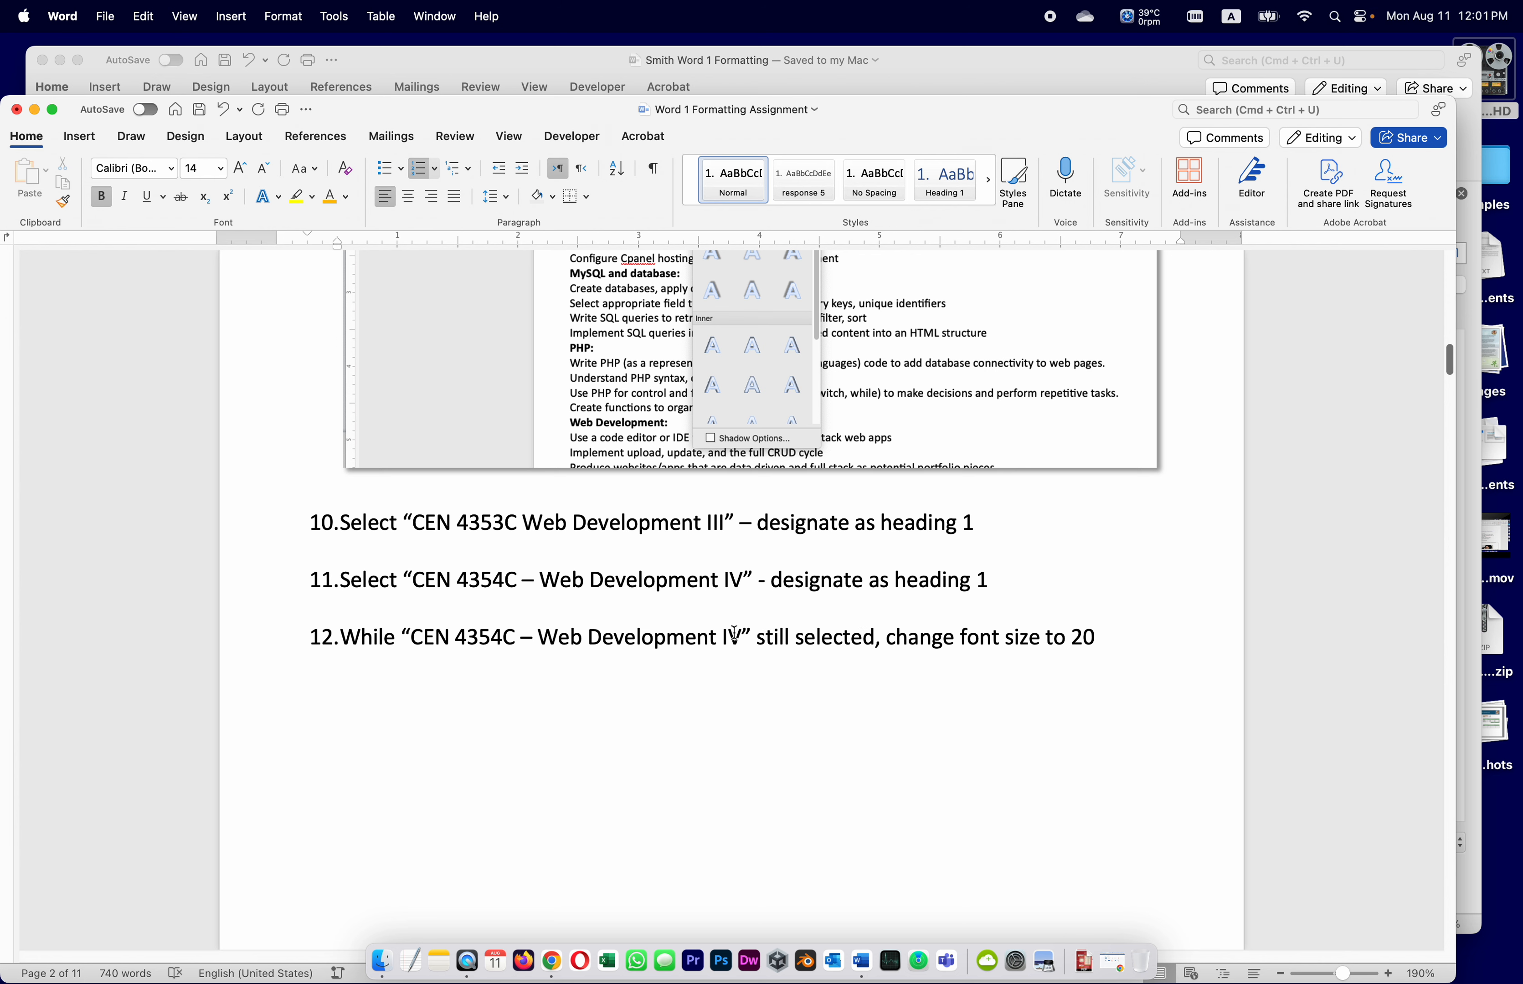
Read assignment step 13 on bottom borders, then select the CEN 4353C heading in the course document
scroll(916, 640, "down", 2)
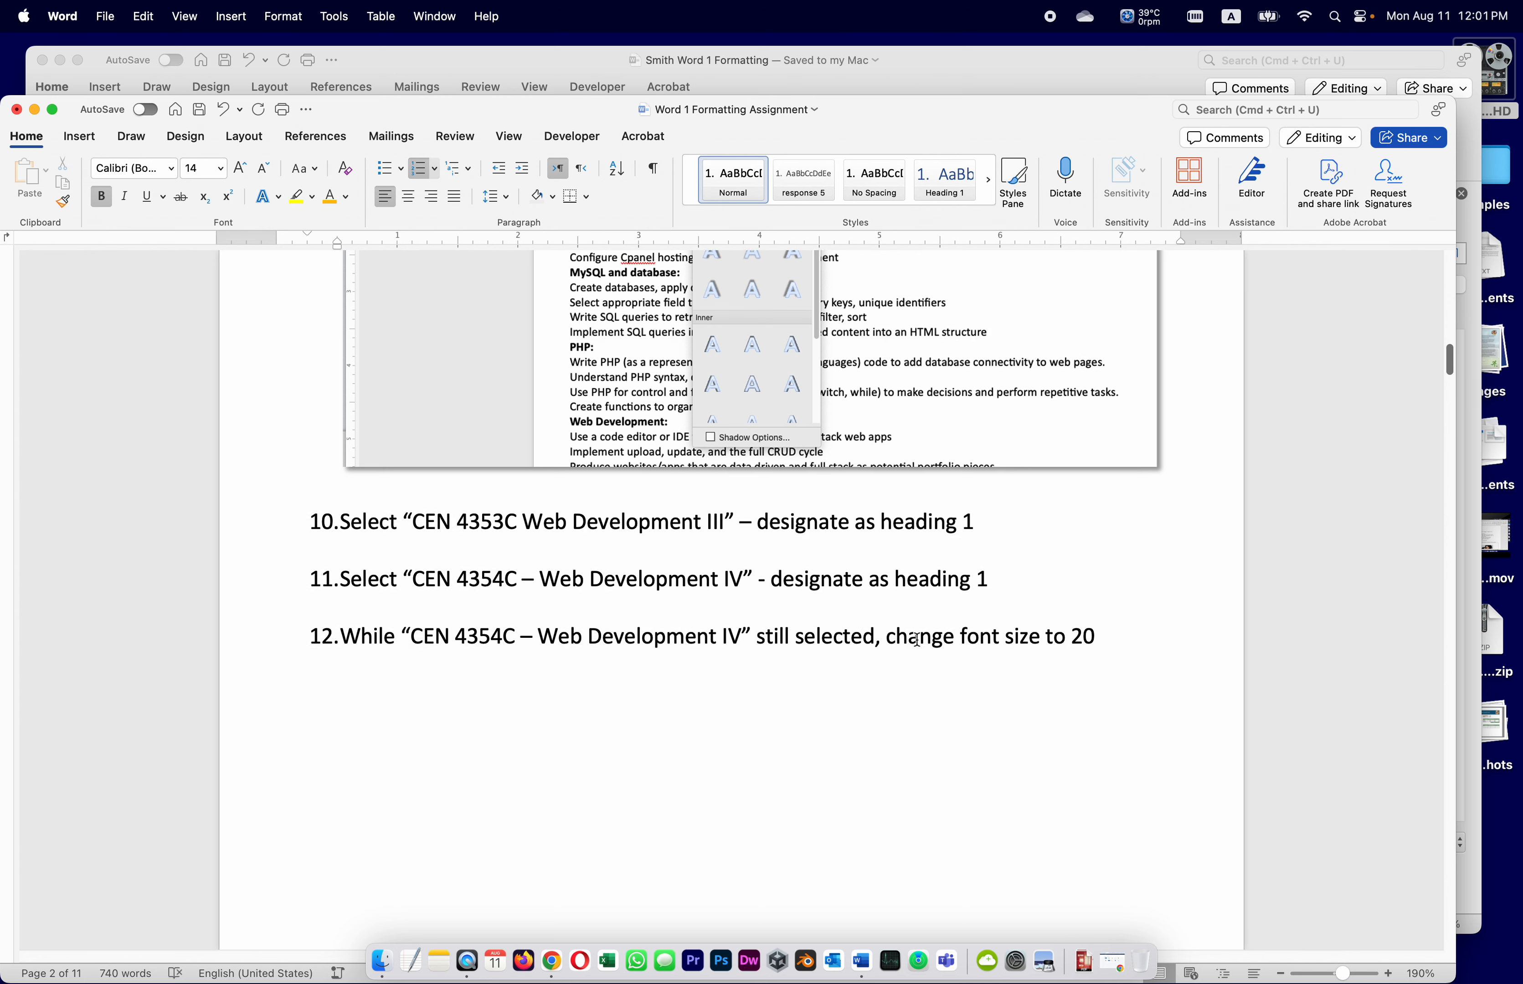
scroll(950, 642, "down", 8)
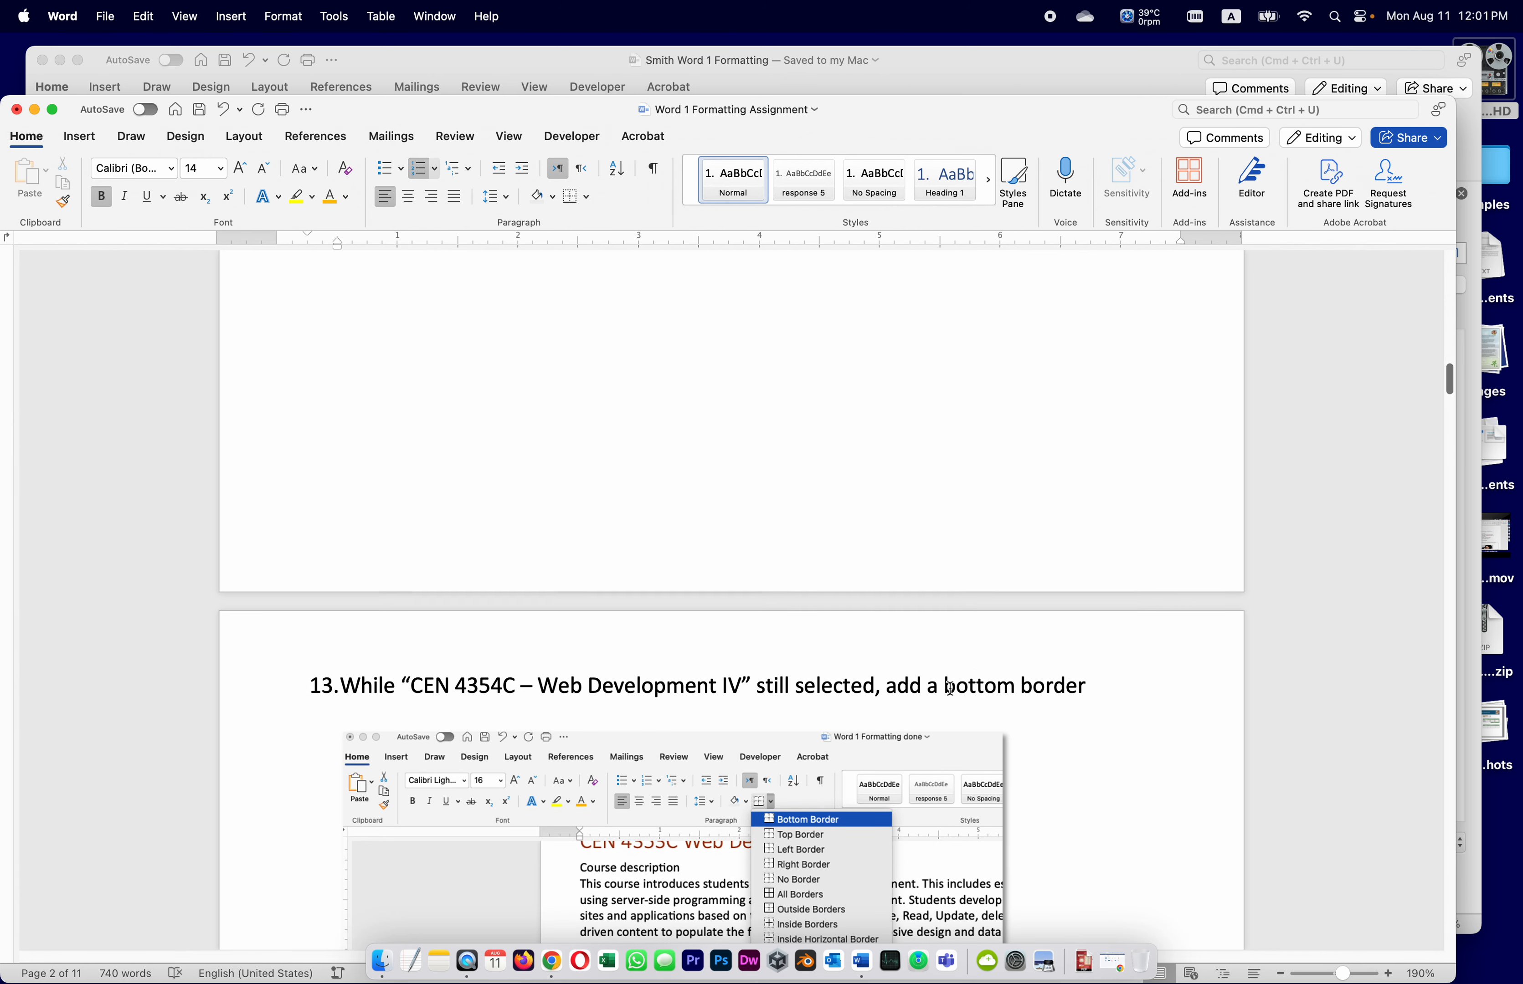
scroll(947, 691, "down", 3)
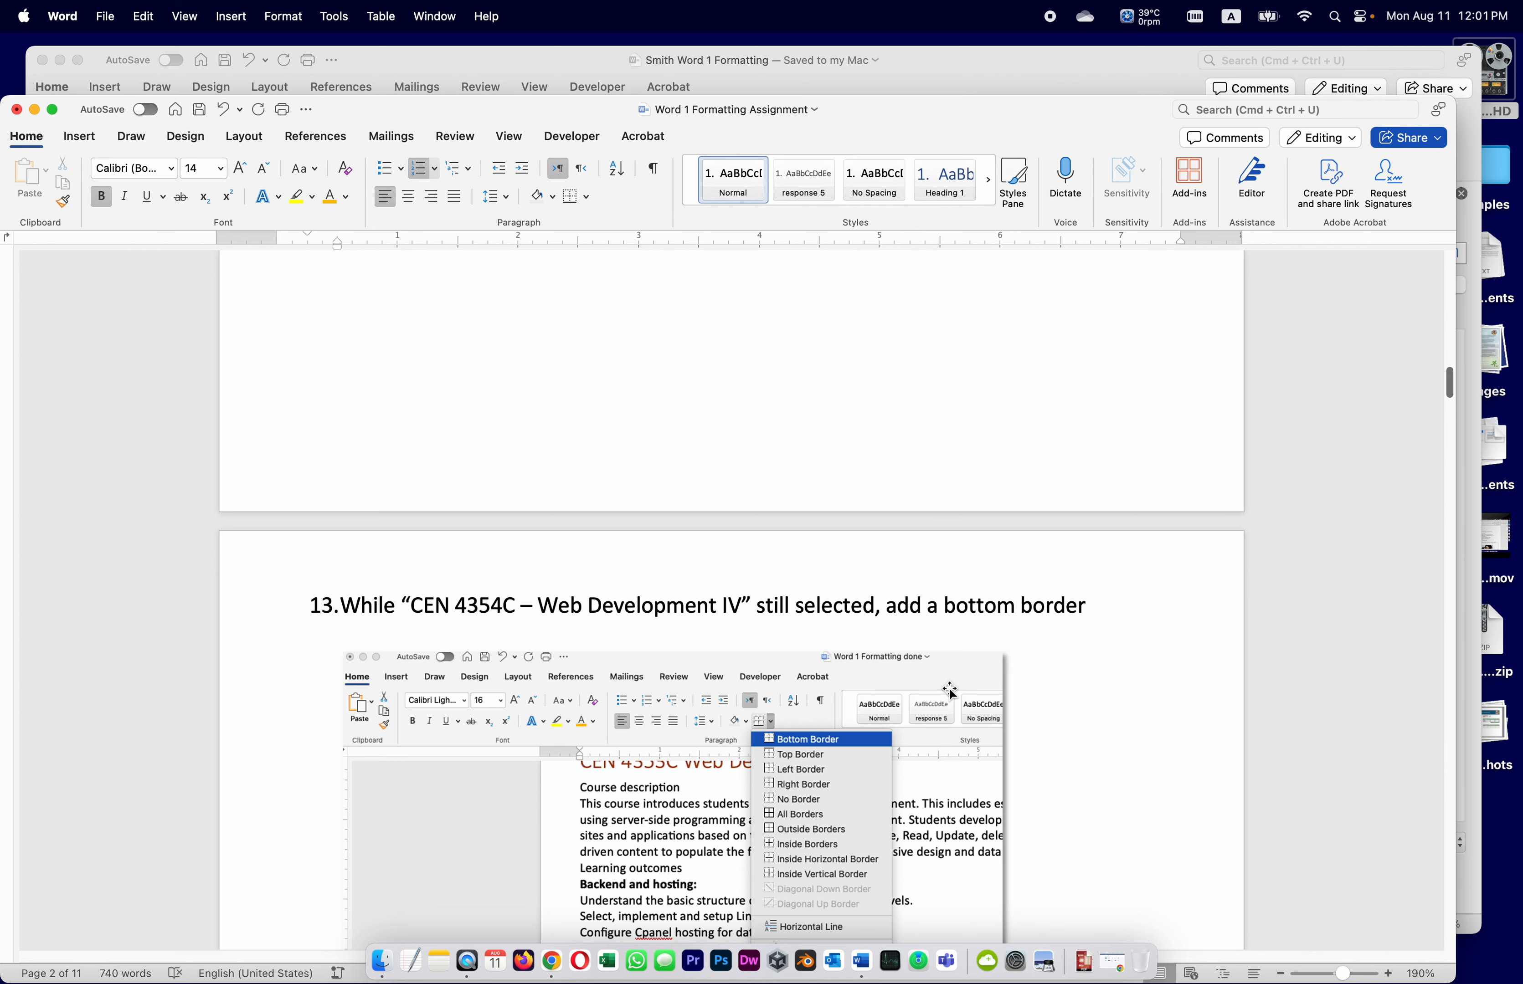
left_click(866, 968)
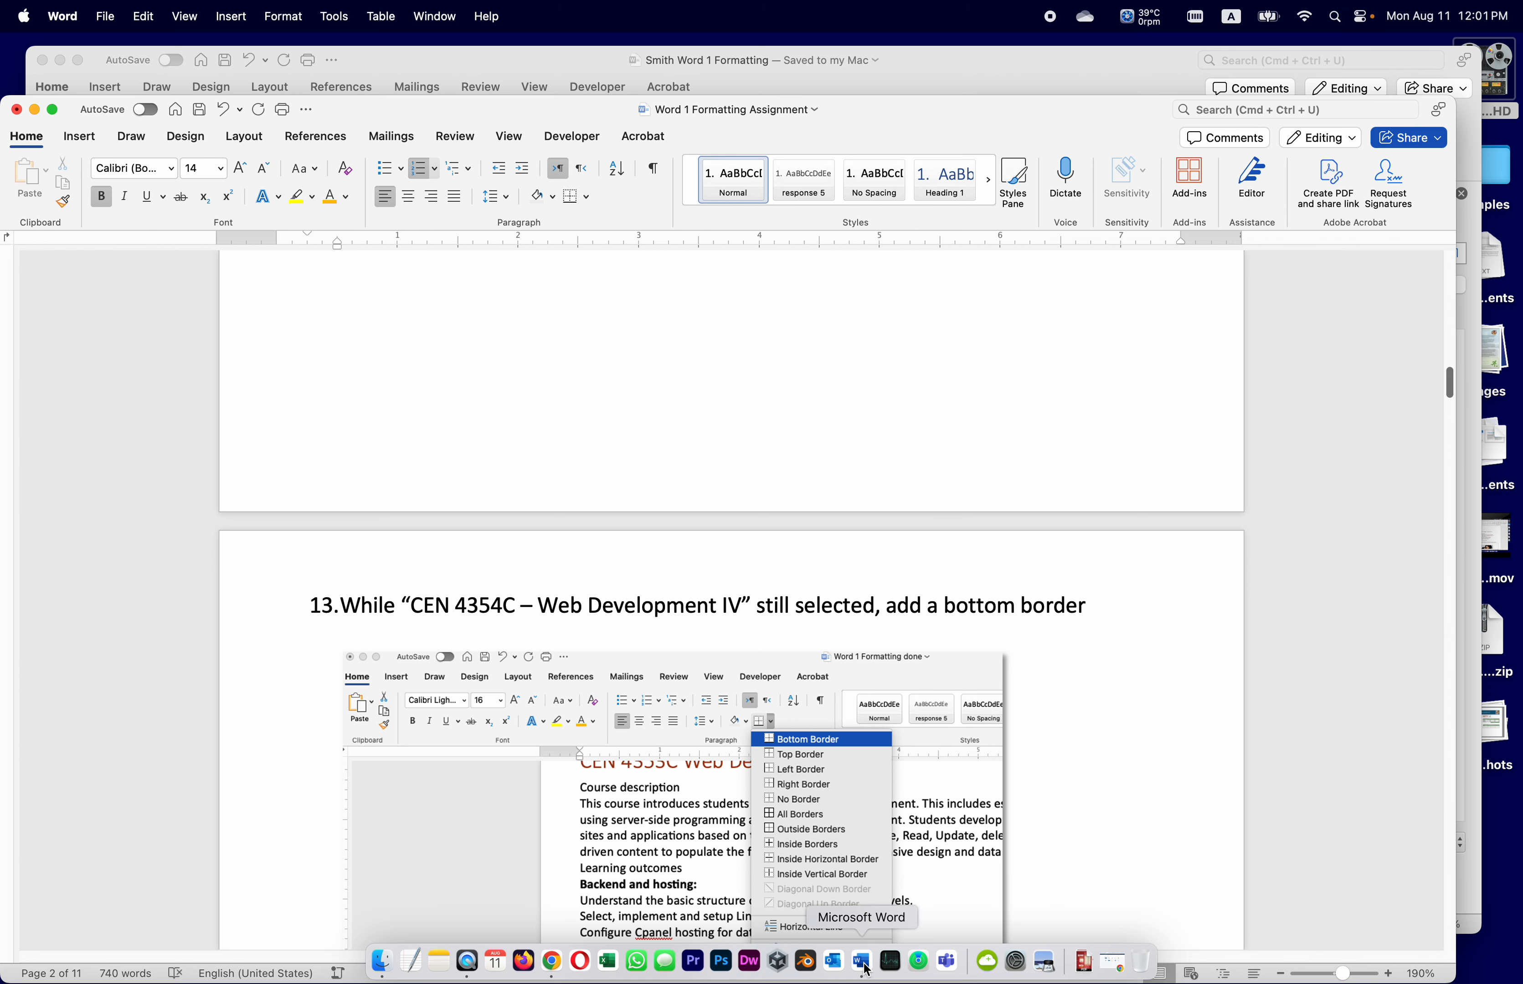
left_click(995, 77)
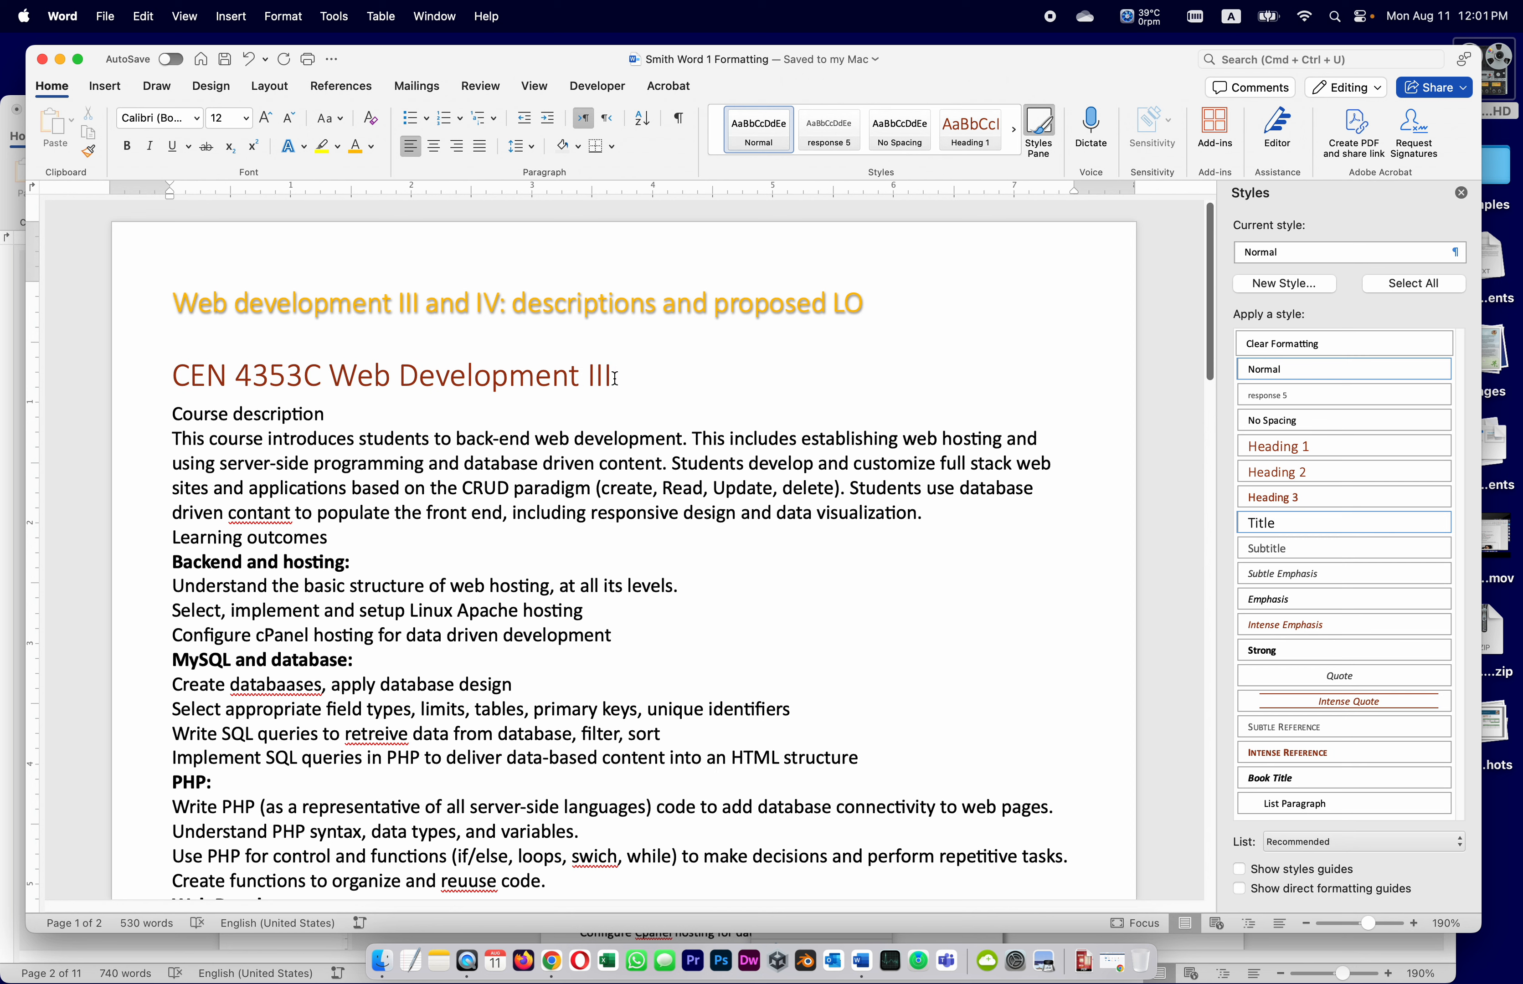
left_click_drag(614, 378, 172, 379)
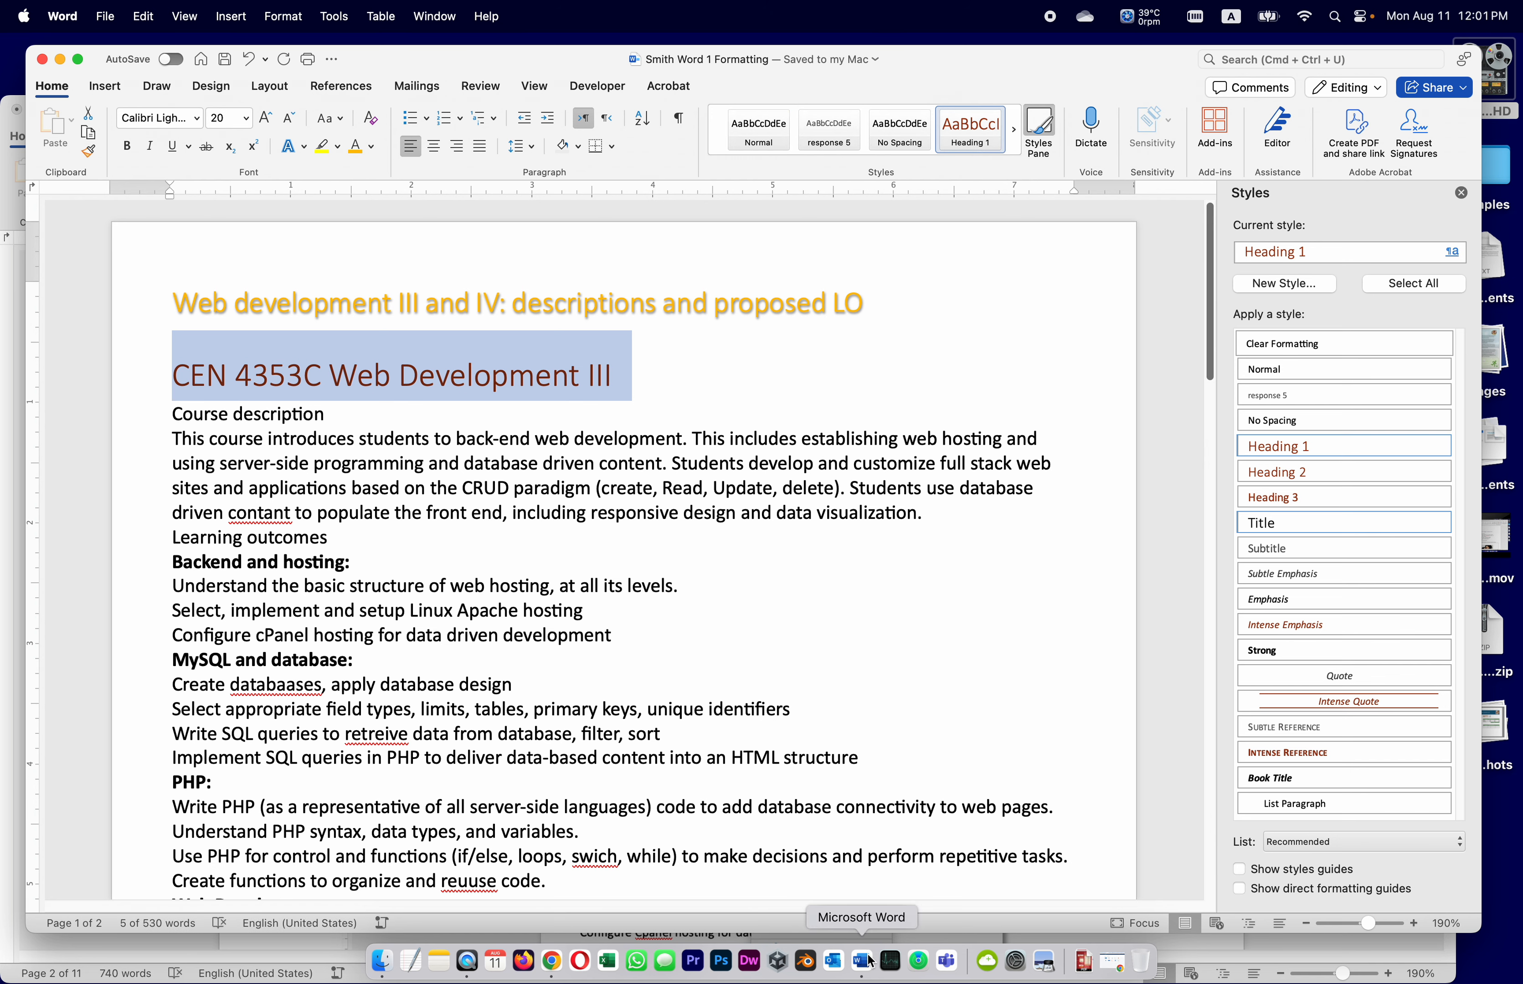
Reread the bottom-border instruction in the assignment and bring the course document back to the front
left_click(11, 687)
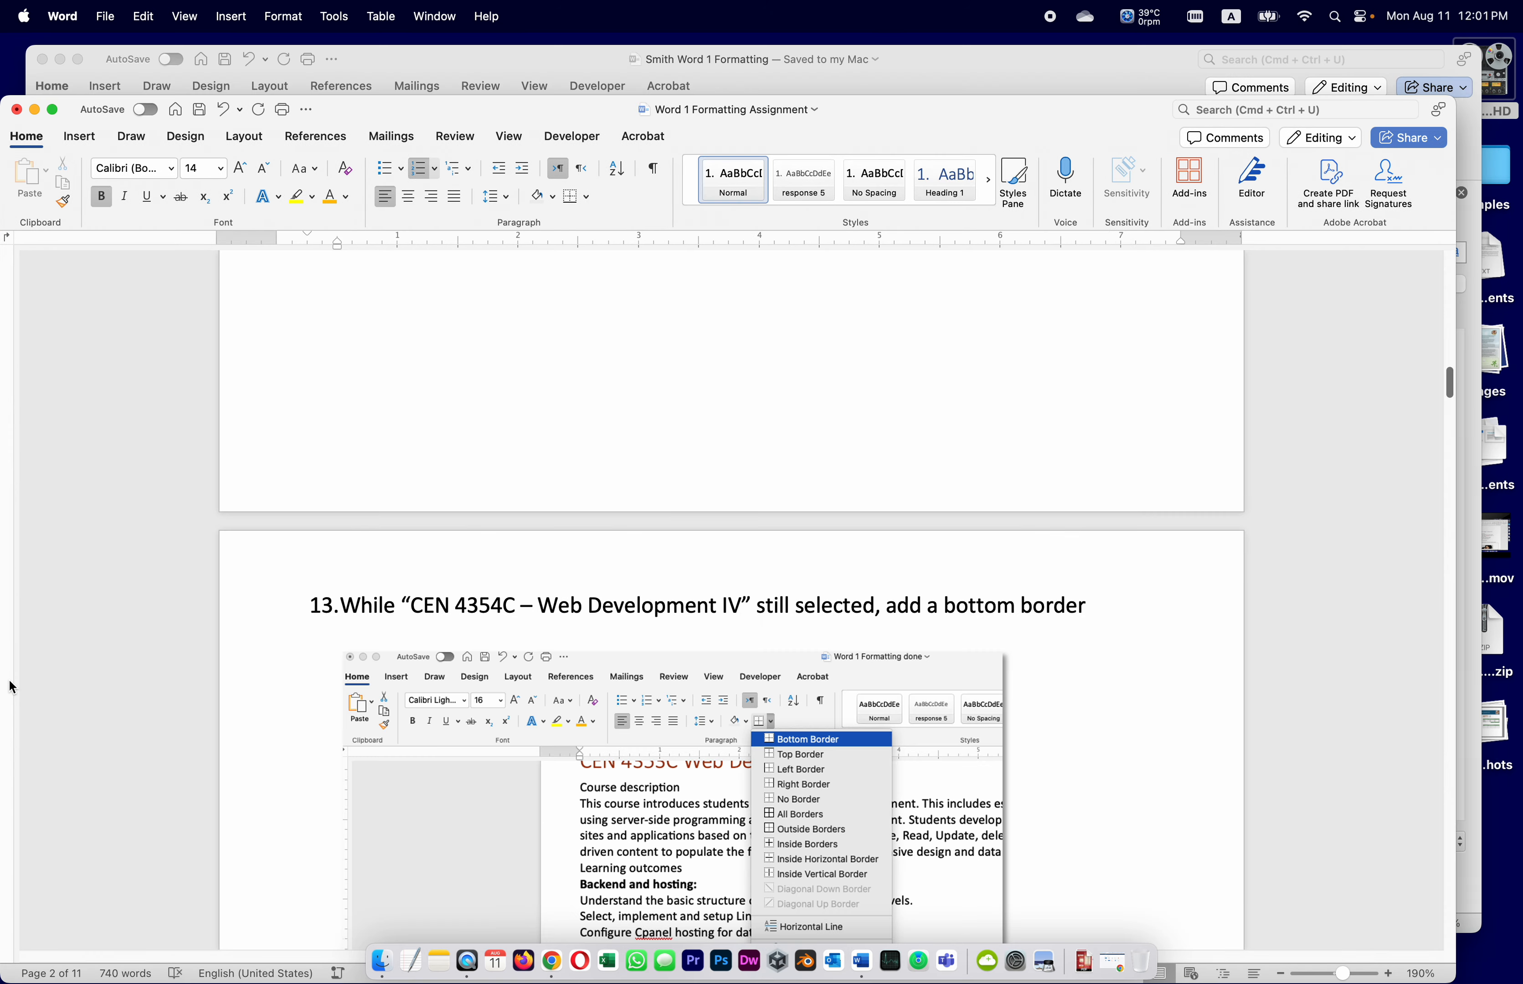
scroll(549, 599, "up", 15)
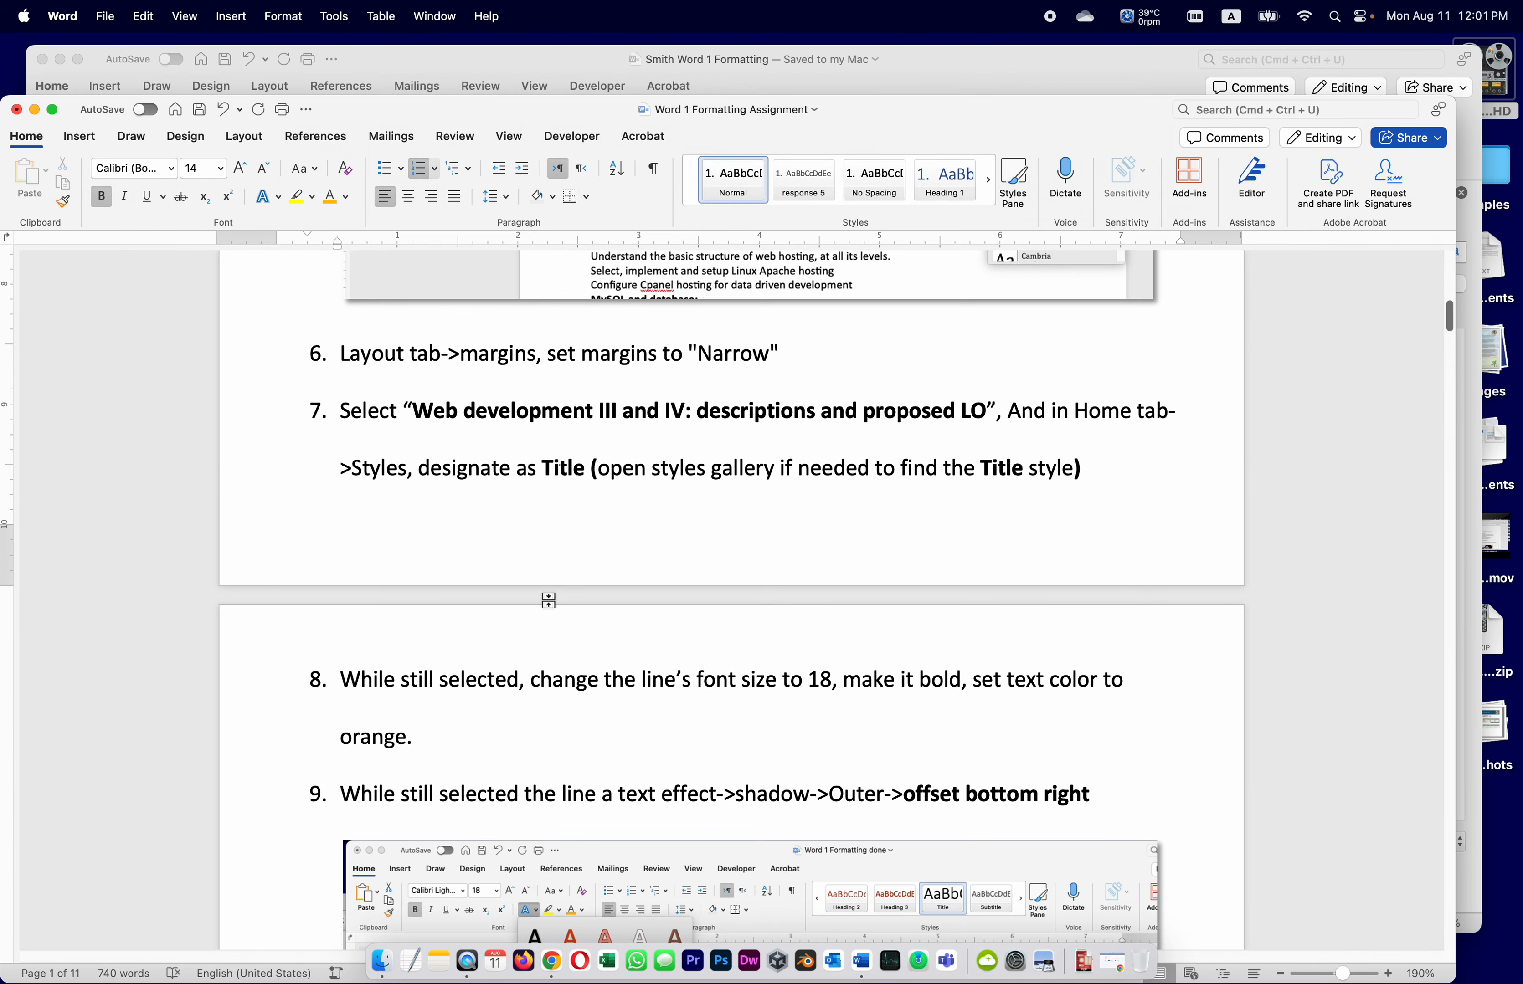
scroll(550, 603, "down", 8)
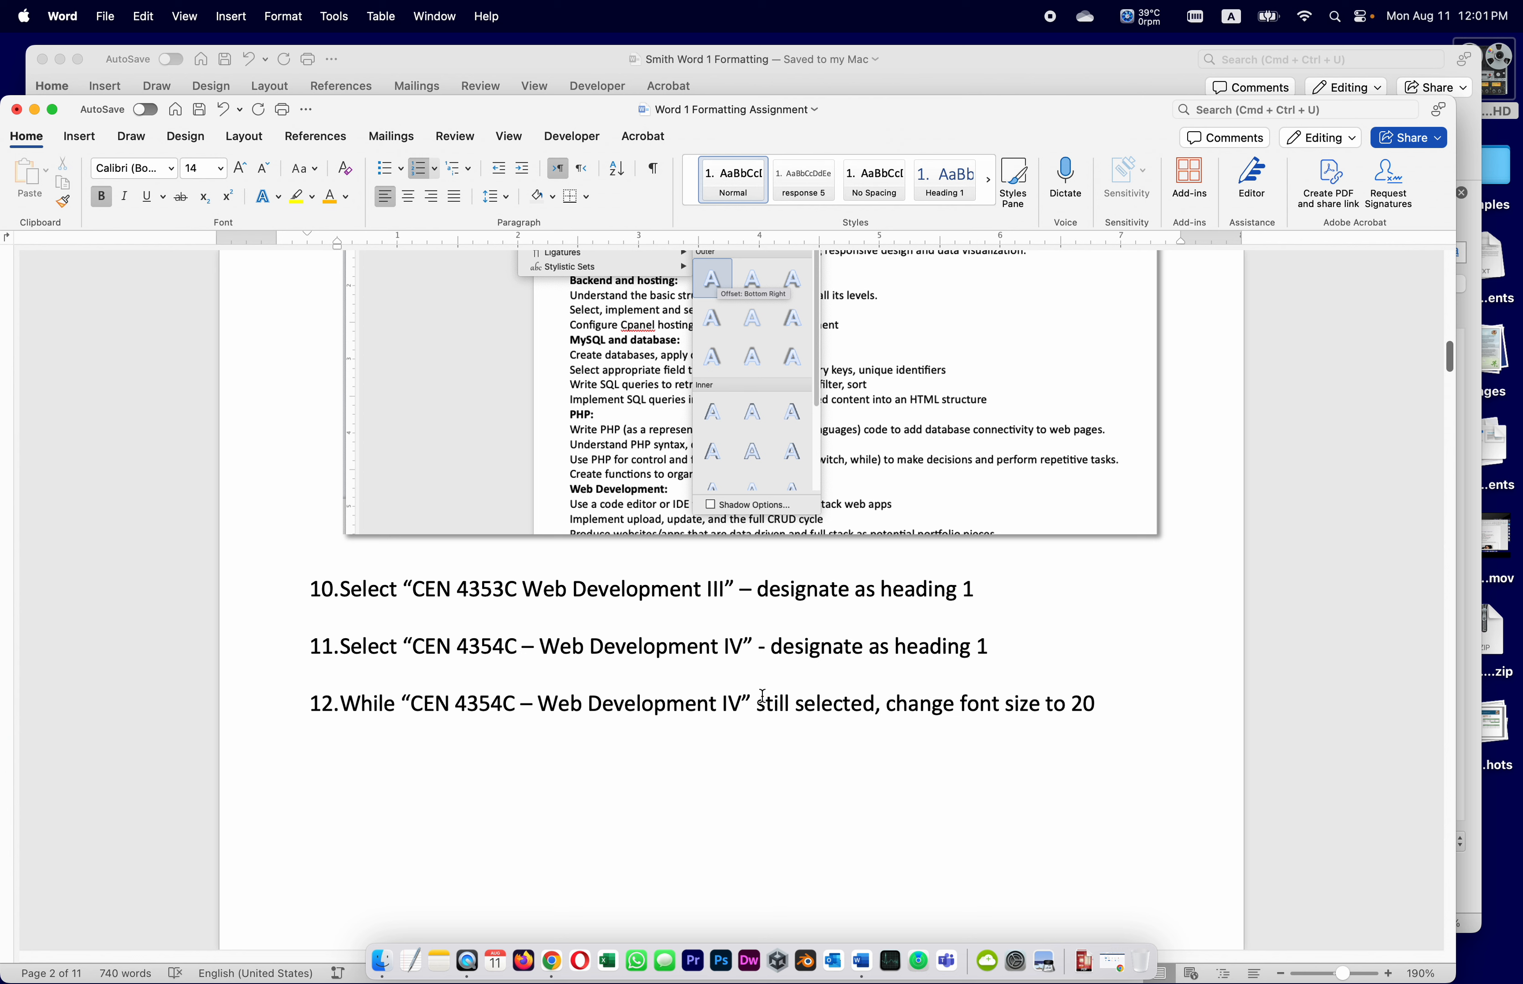
scroll(803, 685, "down", 5)
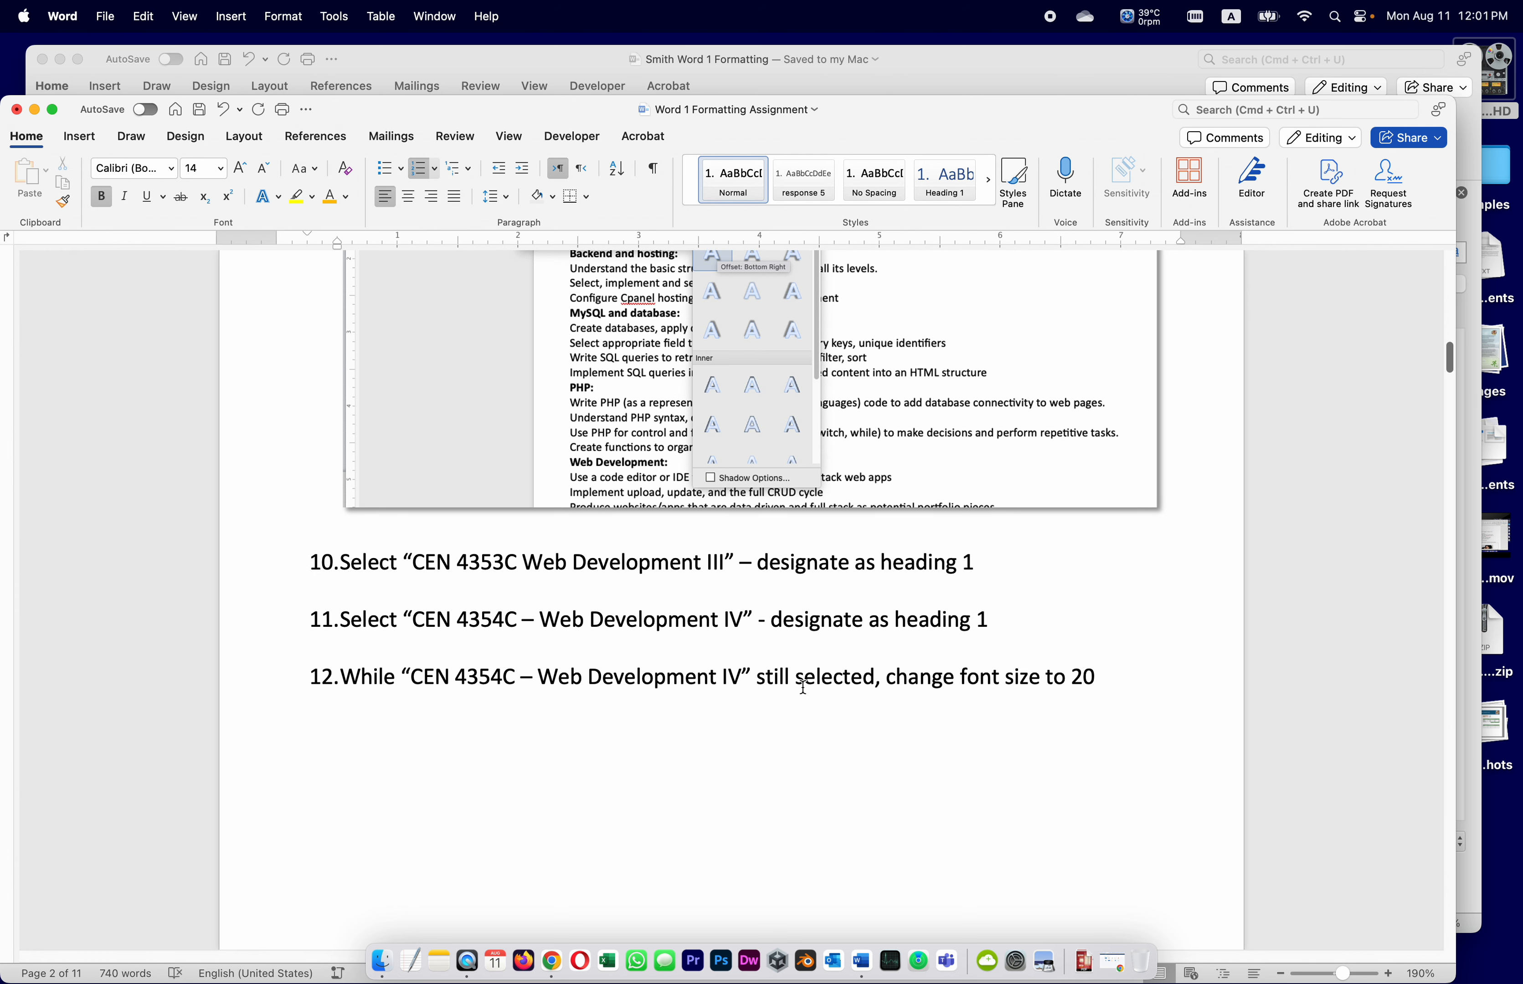
scroll(803, 686, "down", 2)
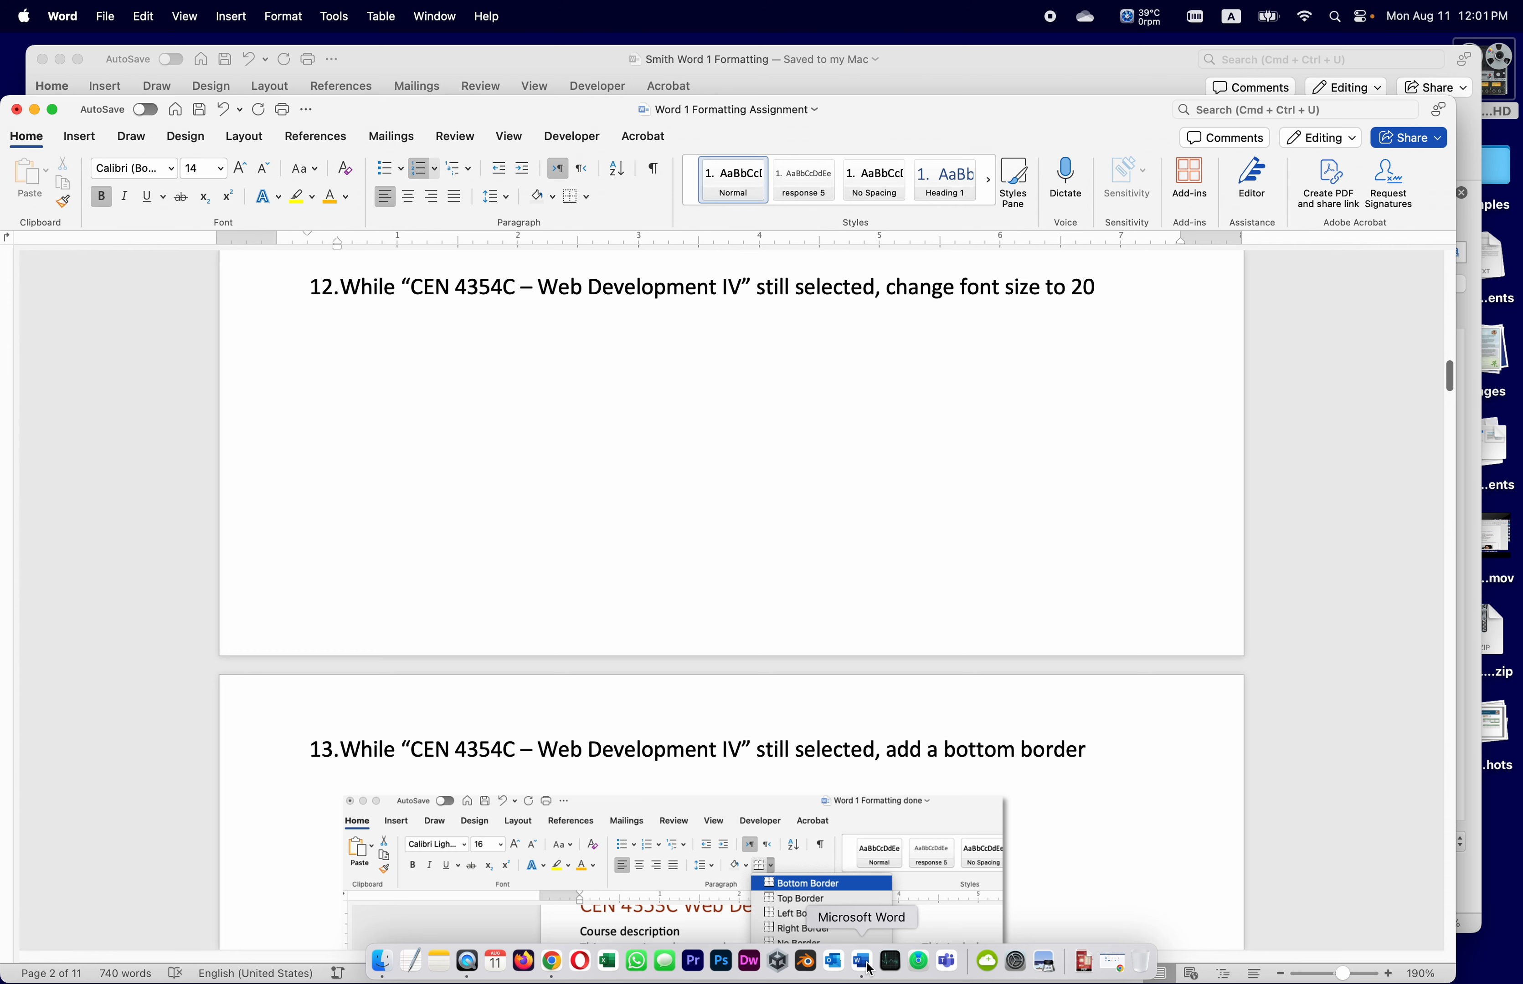
left_click(526, 59)
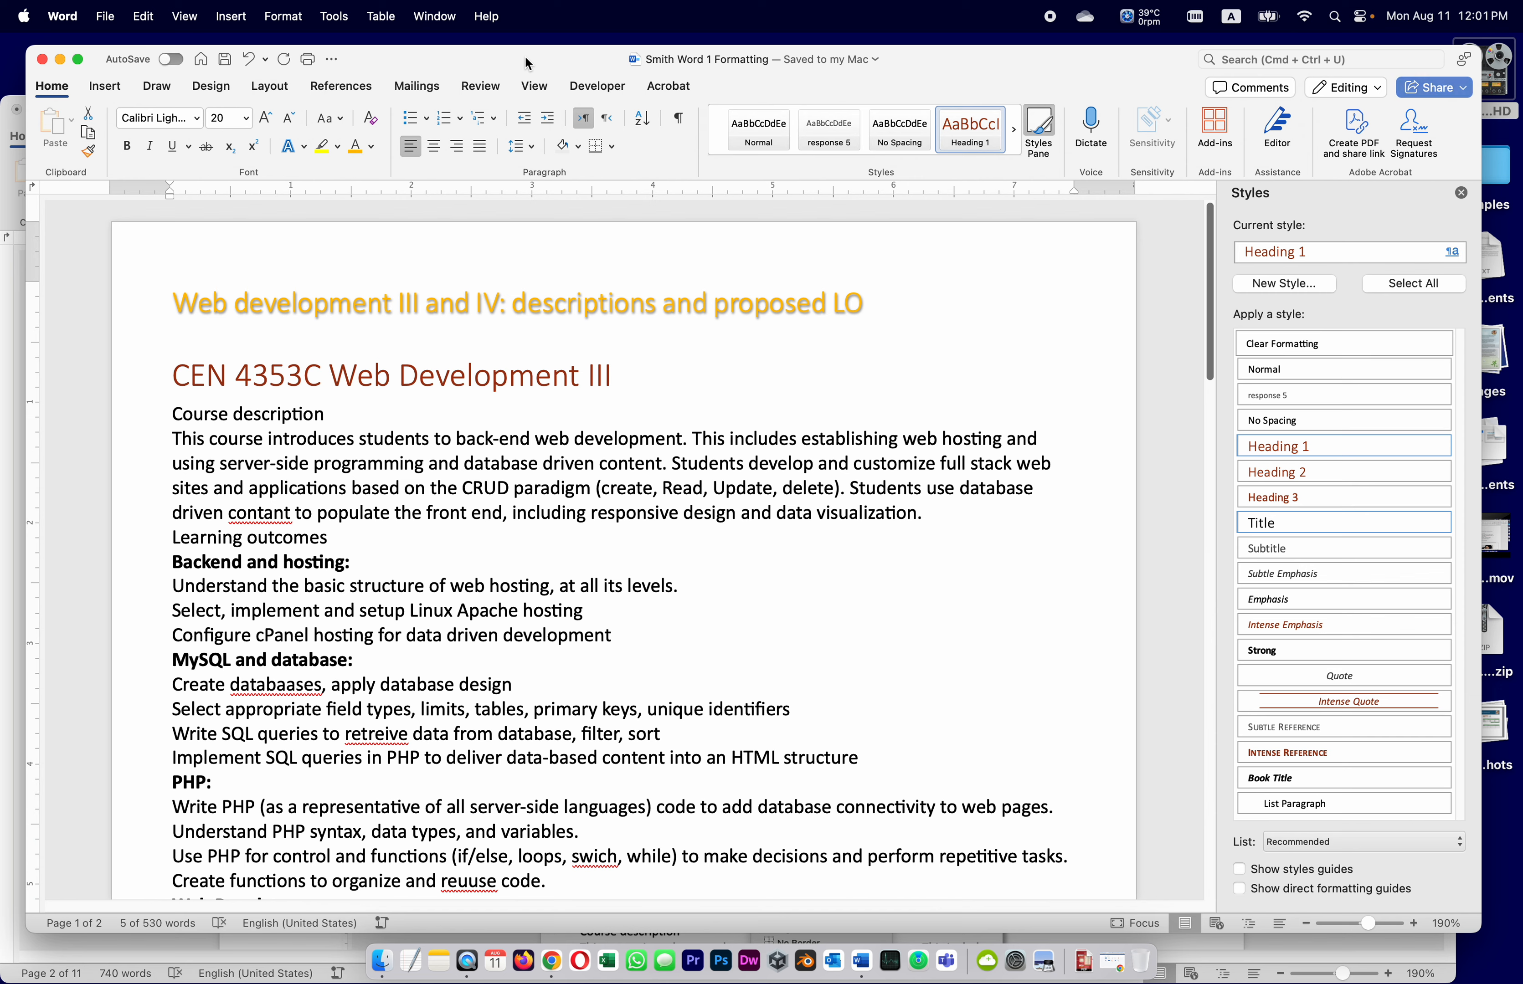
Add a Bottom Border under the 'CEN 4354C – Web Development IV' heading
left_click(597, 376)
left_click_drag(624, 375, 254, 376)
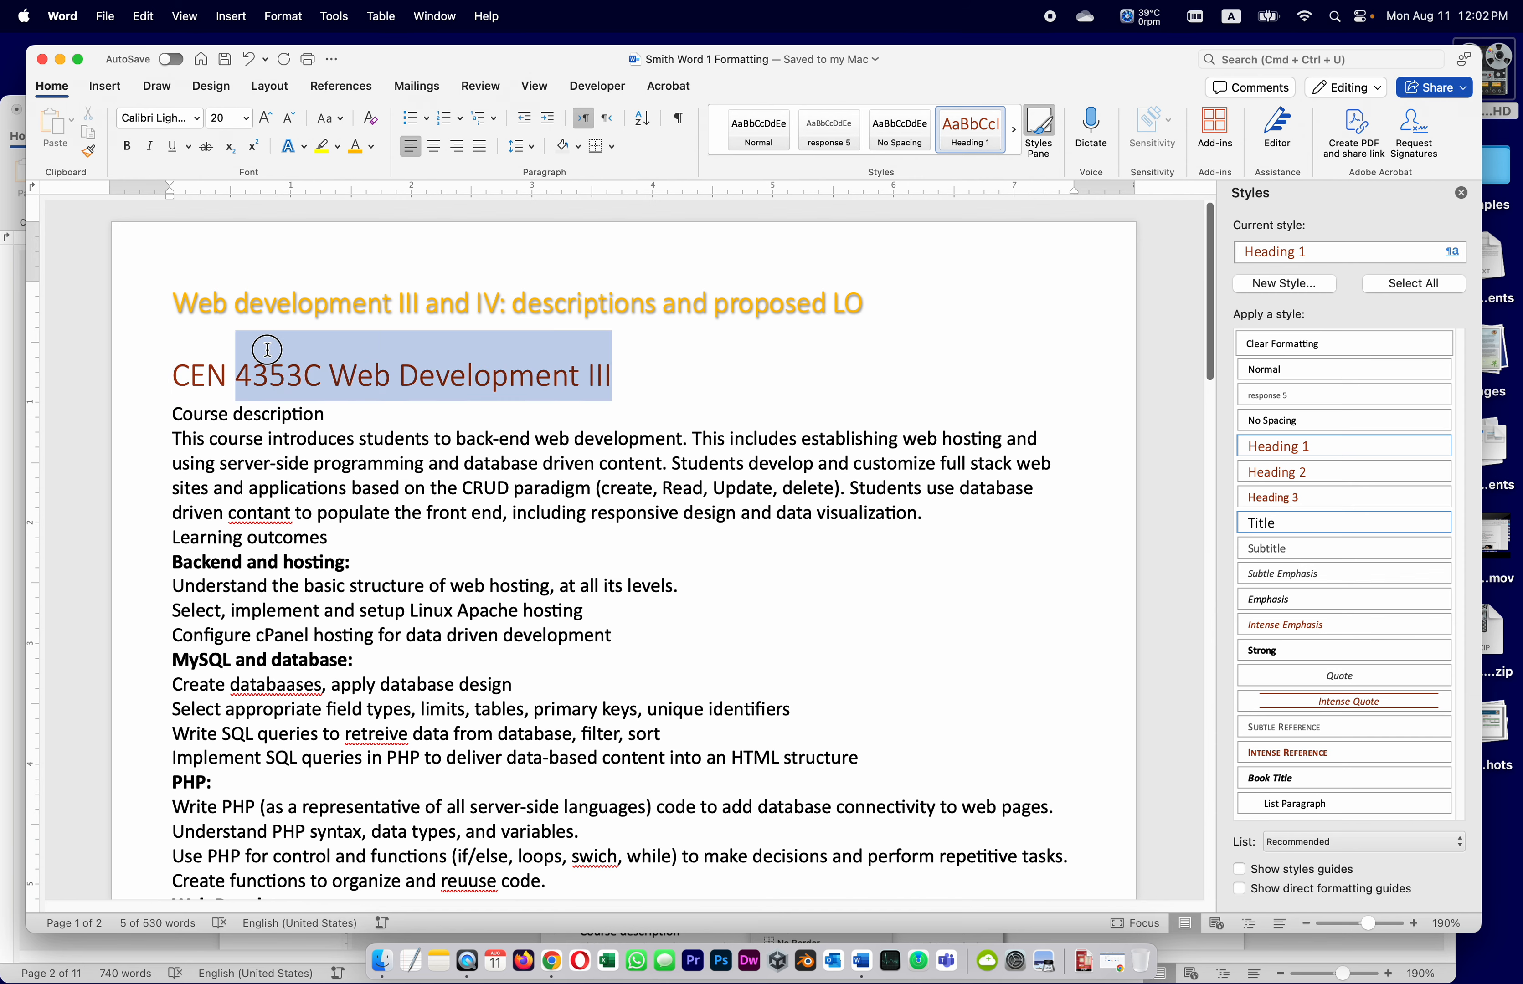
scroll(528, 616, "down", 1)
scroll(527, 617, "down", 5)
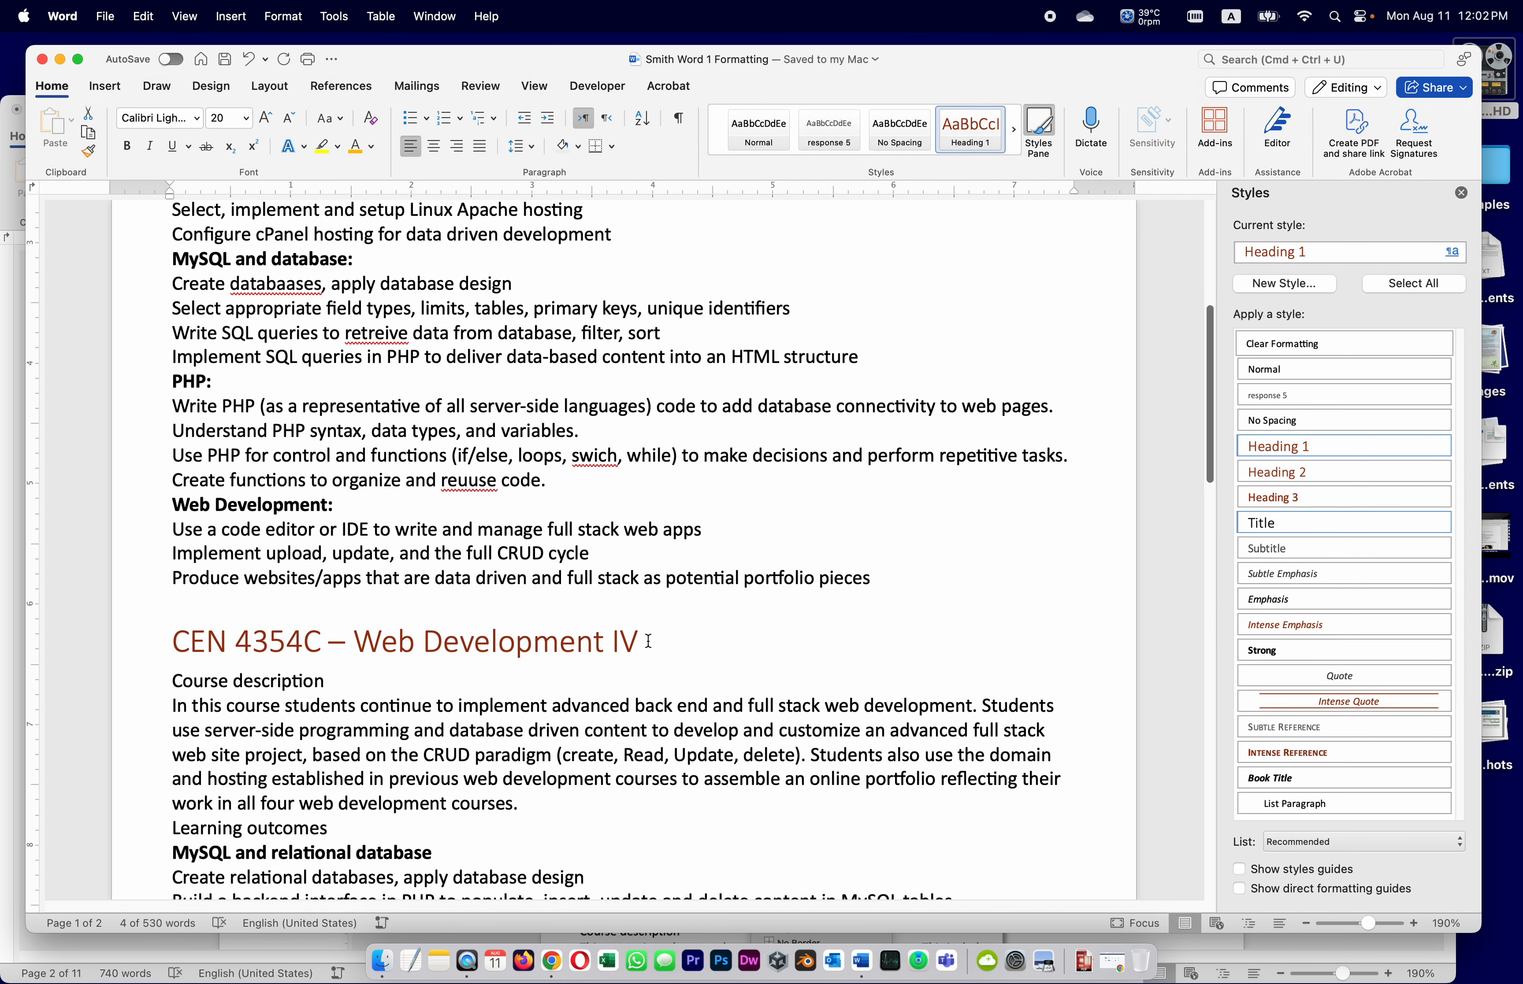
left_click_drag(648, 641, 155, 625)
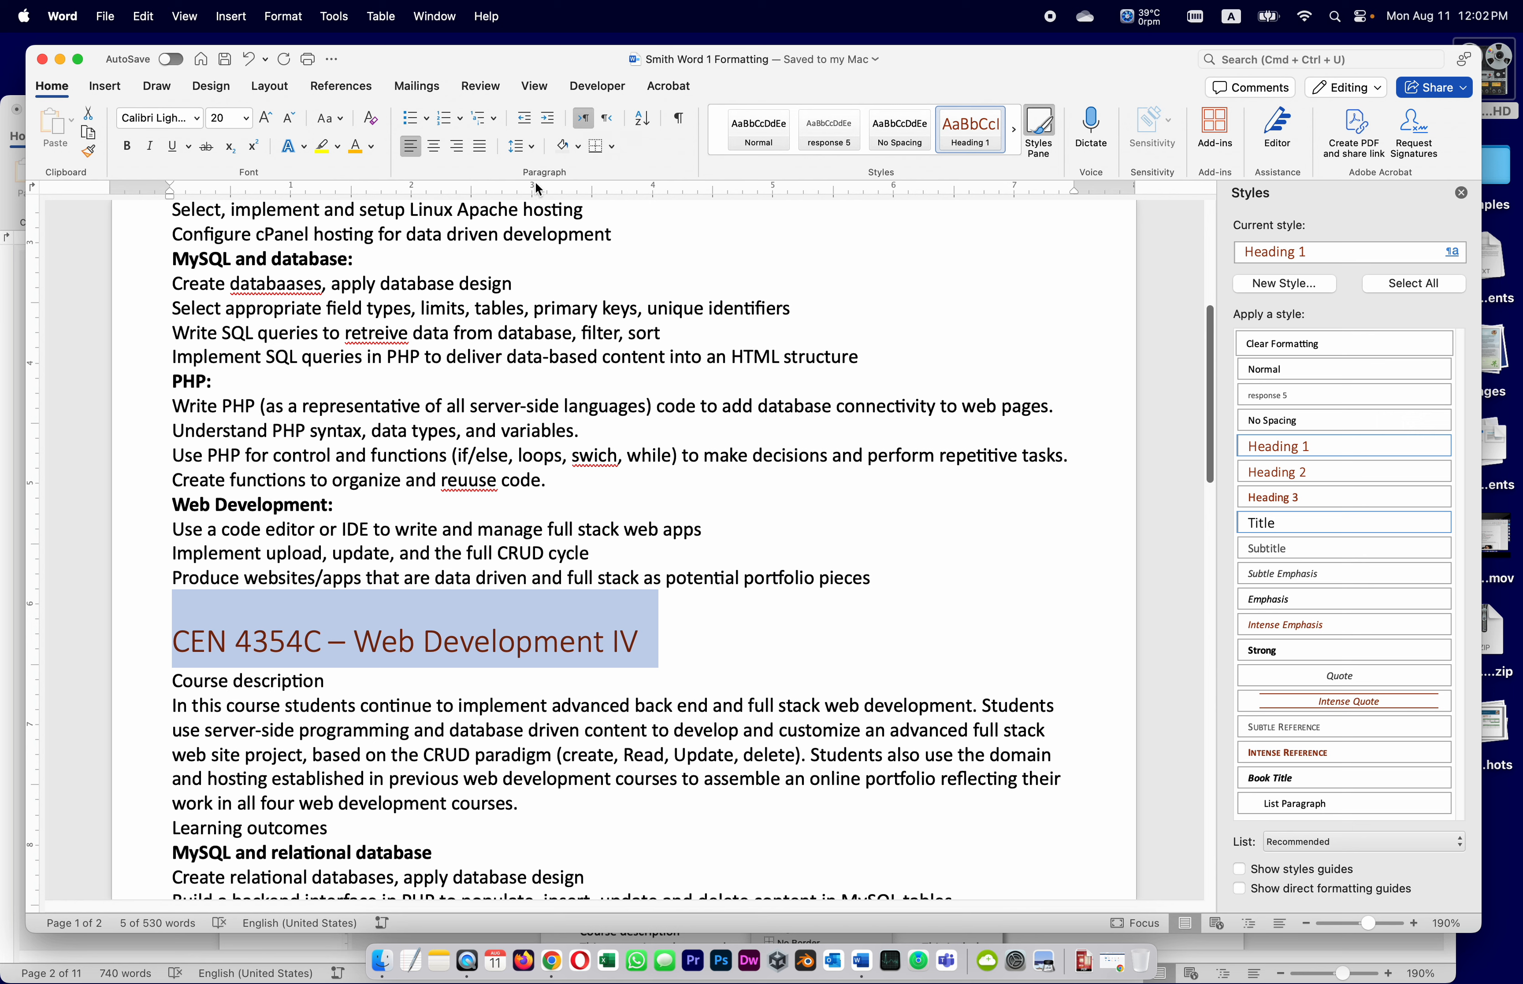
left_click(614, 147)
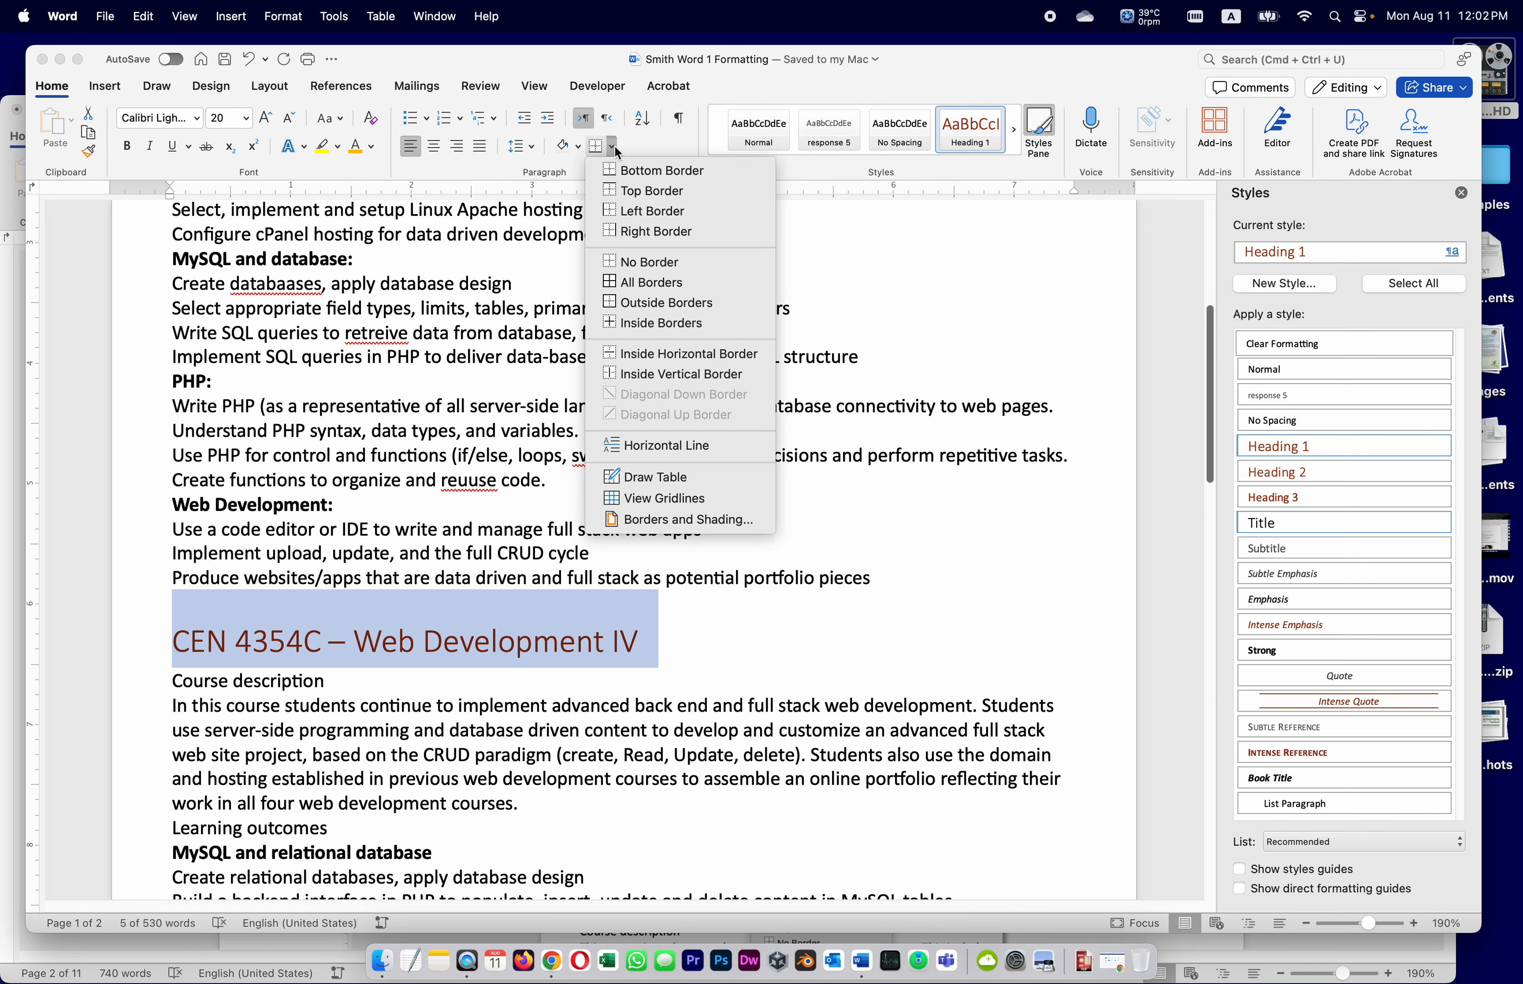
left_click(627, 171)
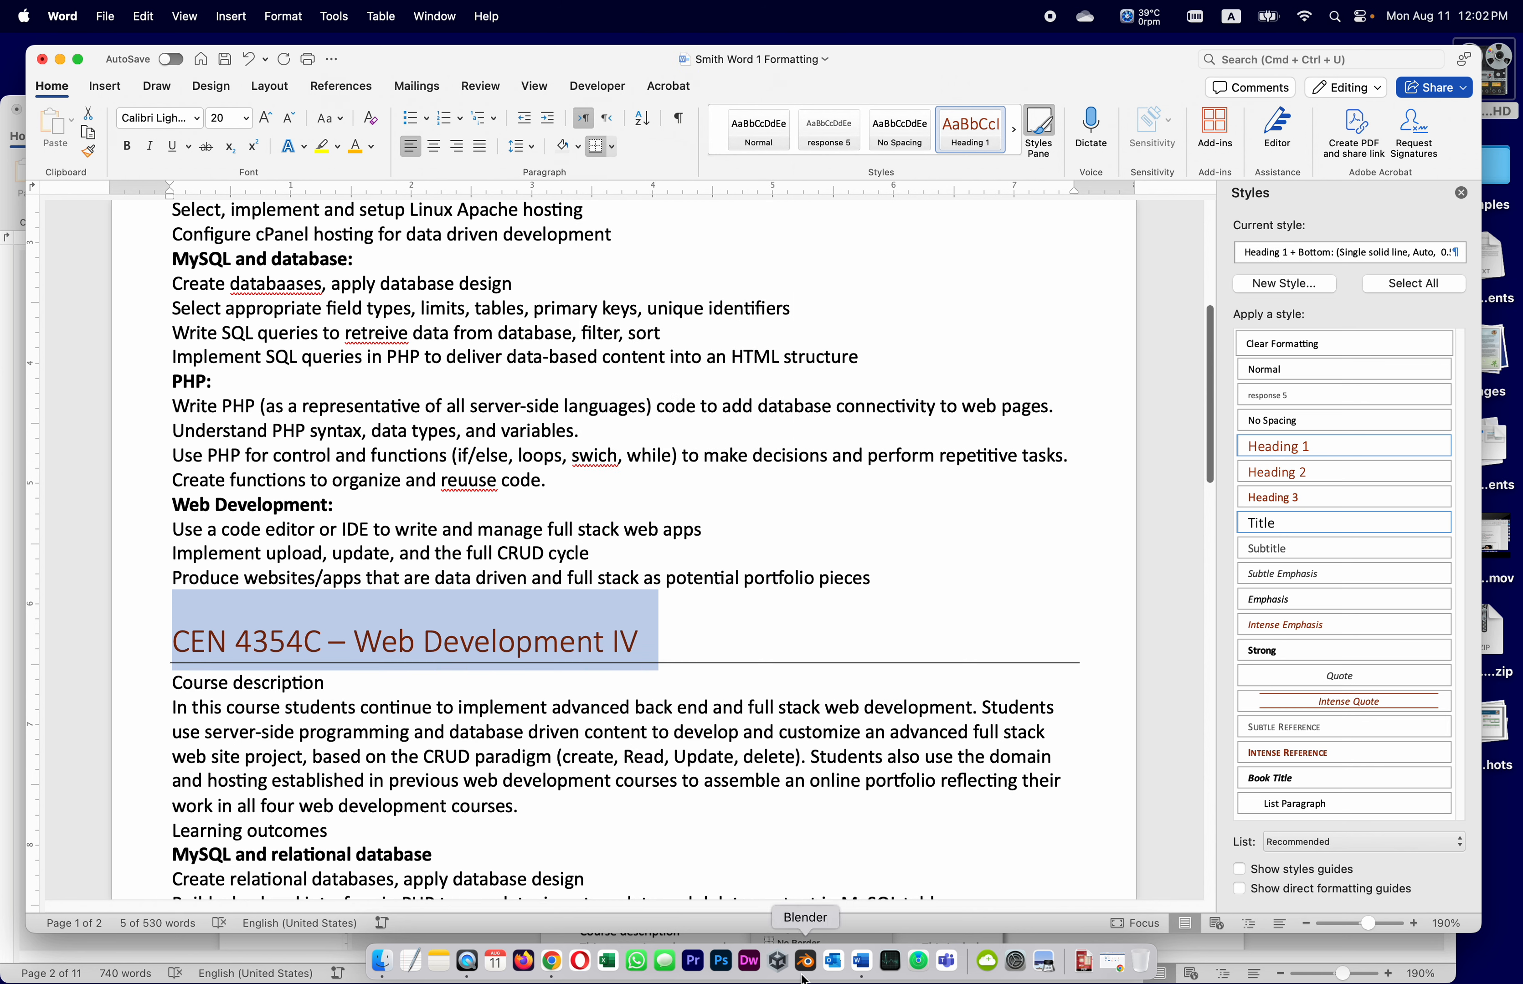
left_click(7, 599)
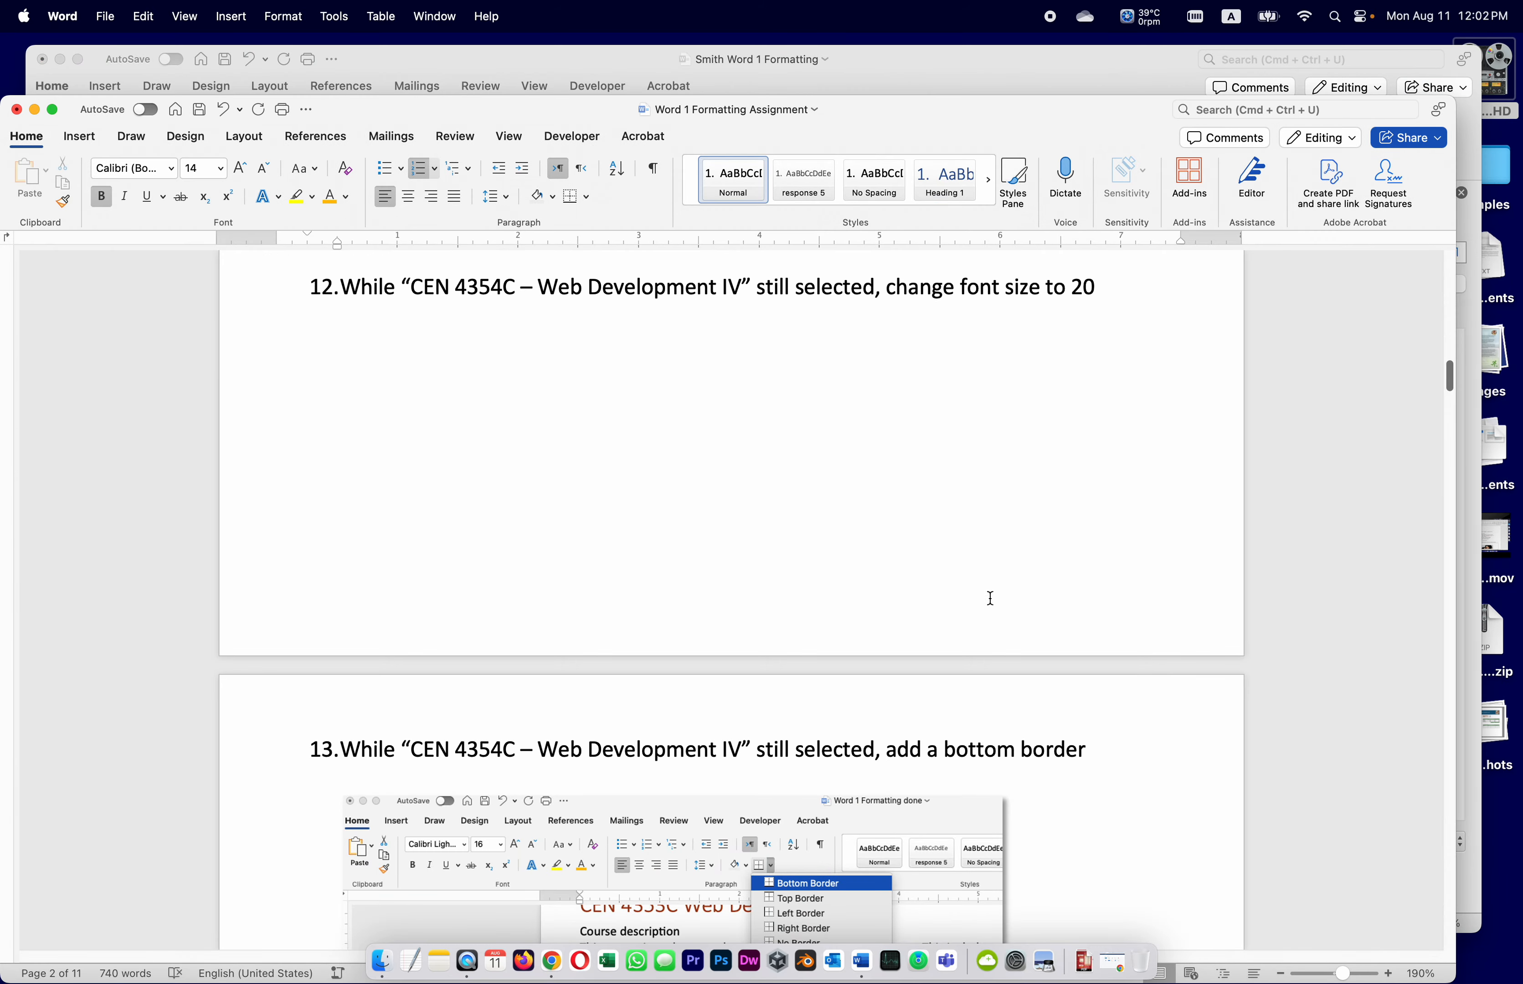
Read assignment step 14 on updating Heading 1, then place the caret in the CEN 4354C heading
scroll(993, 596, "down", 5)
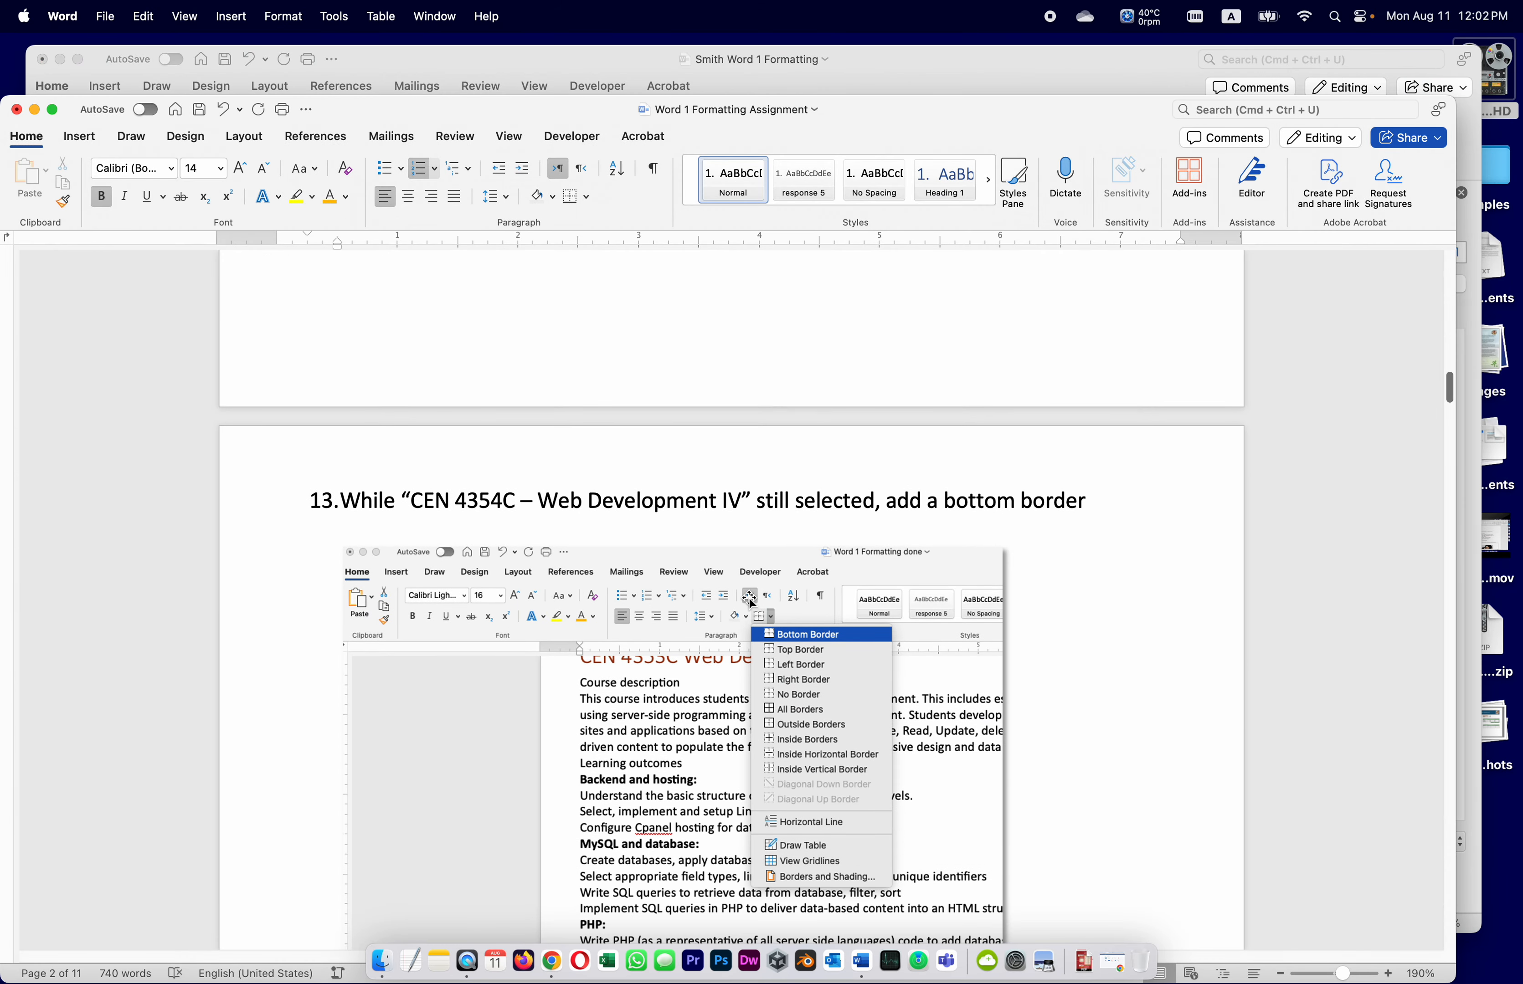
scroll(827, 781, "down", 7)
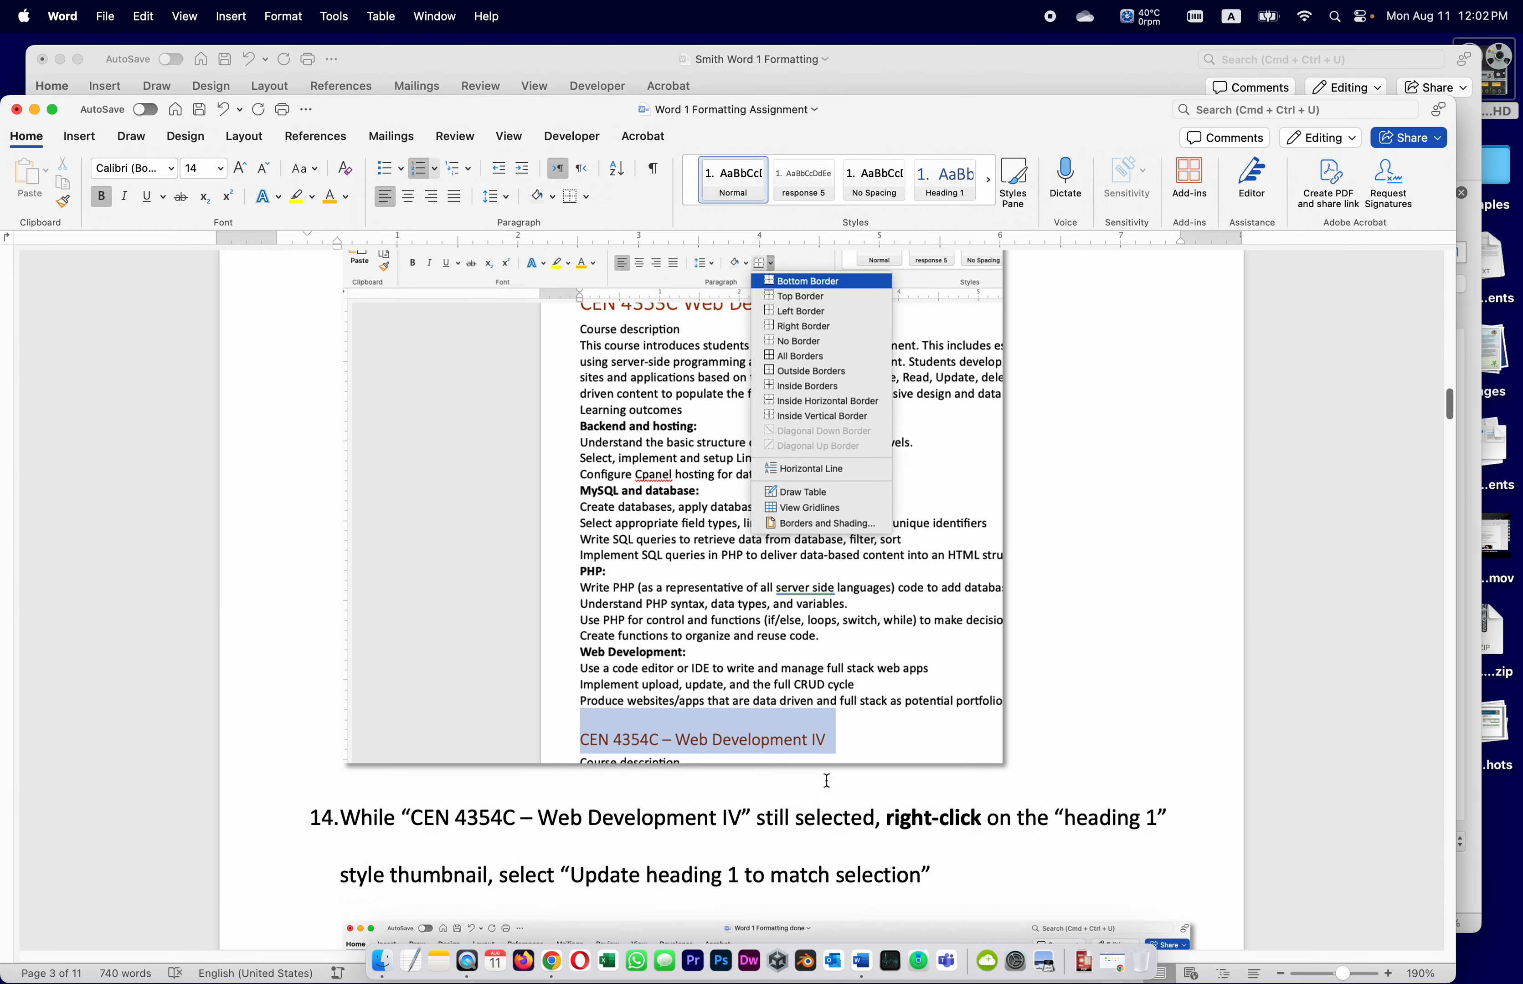
scroll(827, 781, "down", 3)
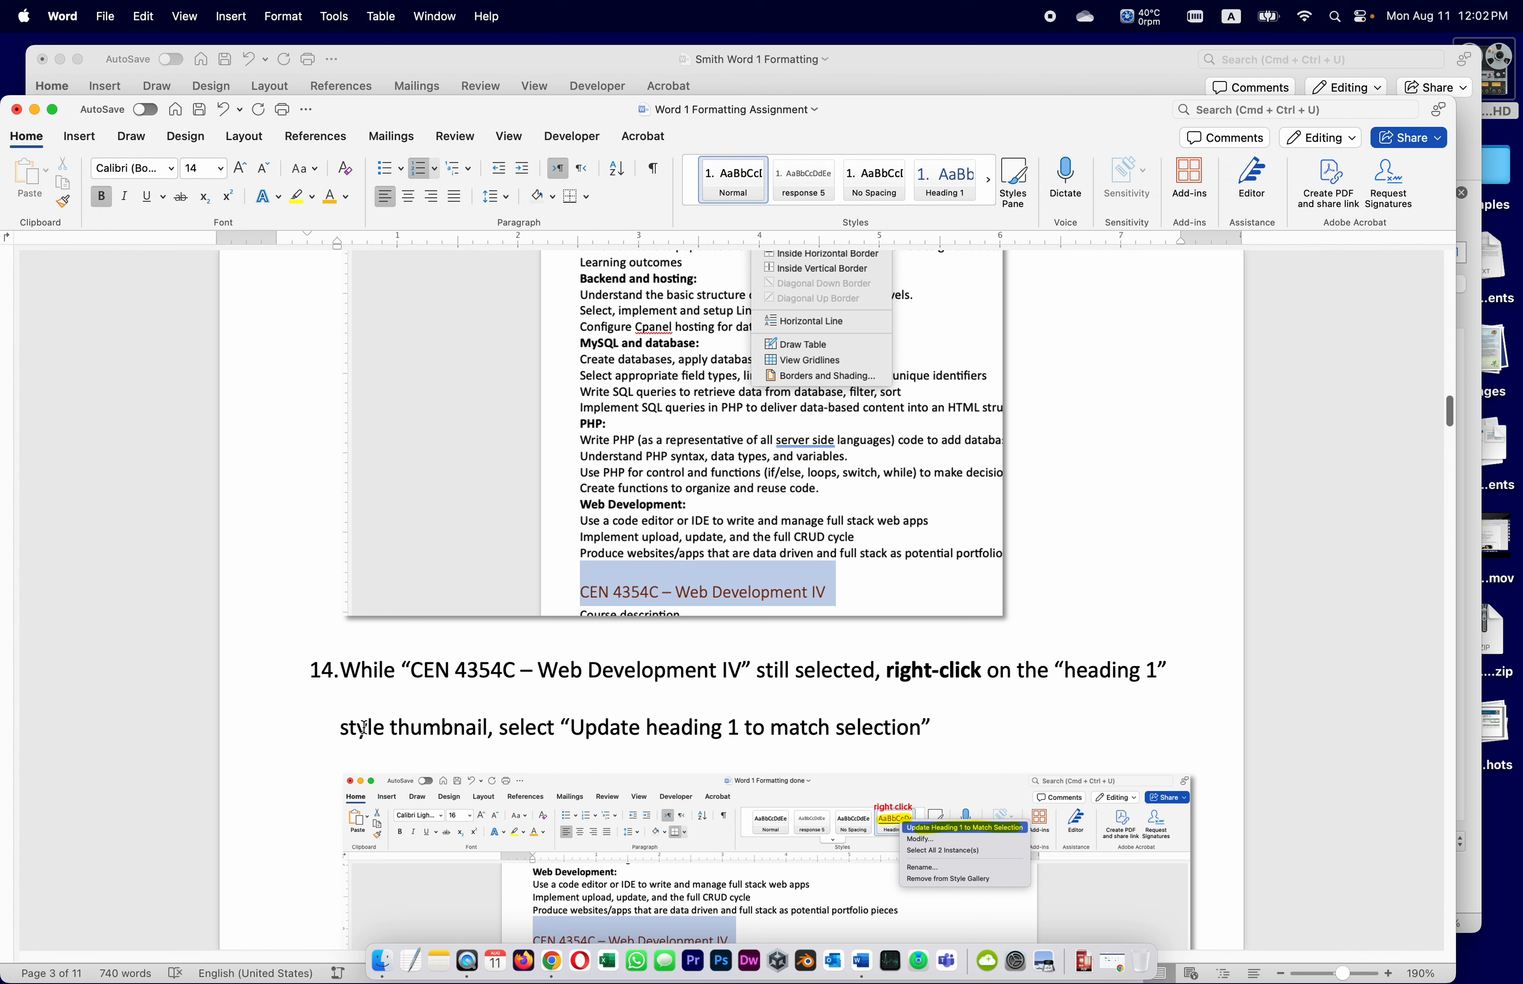
scroll(518, 720, "down", 3)
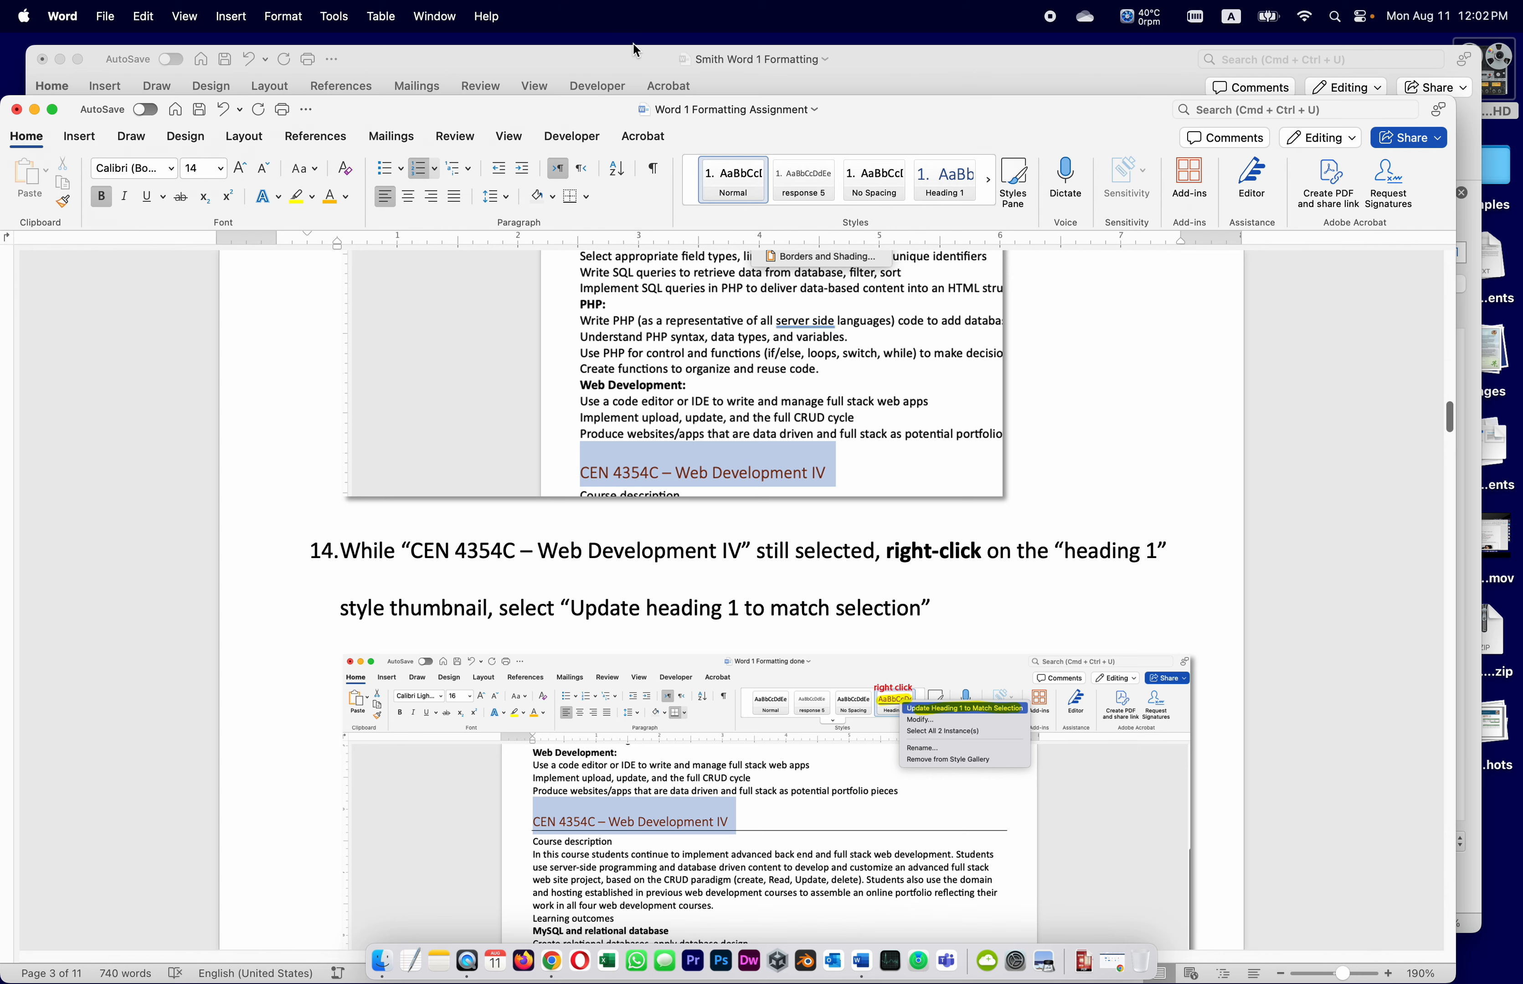
left_click(627, 61)
left_click(445, 636)
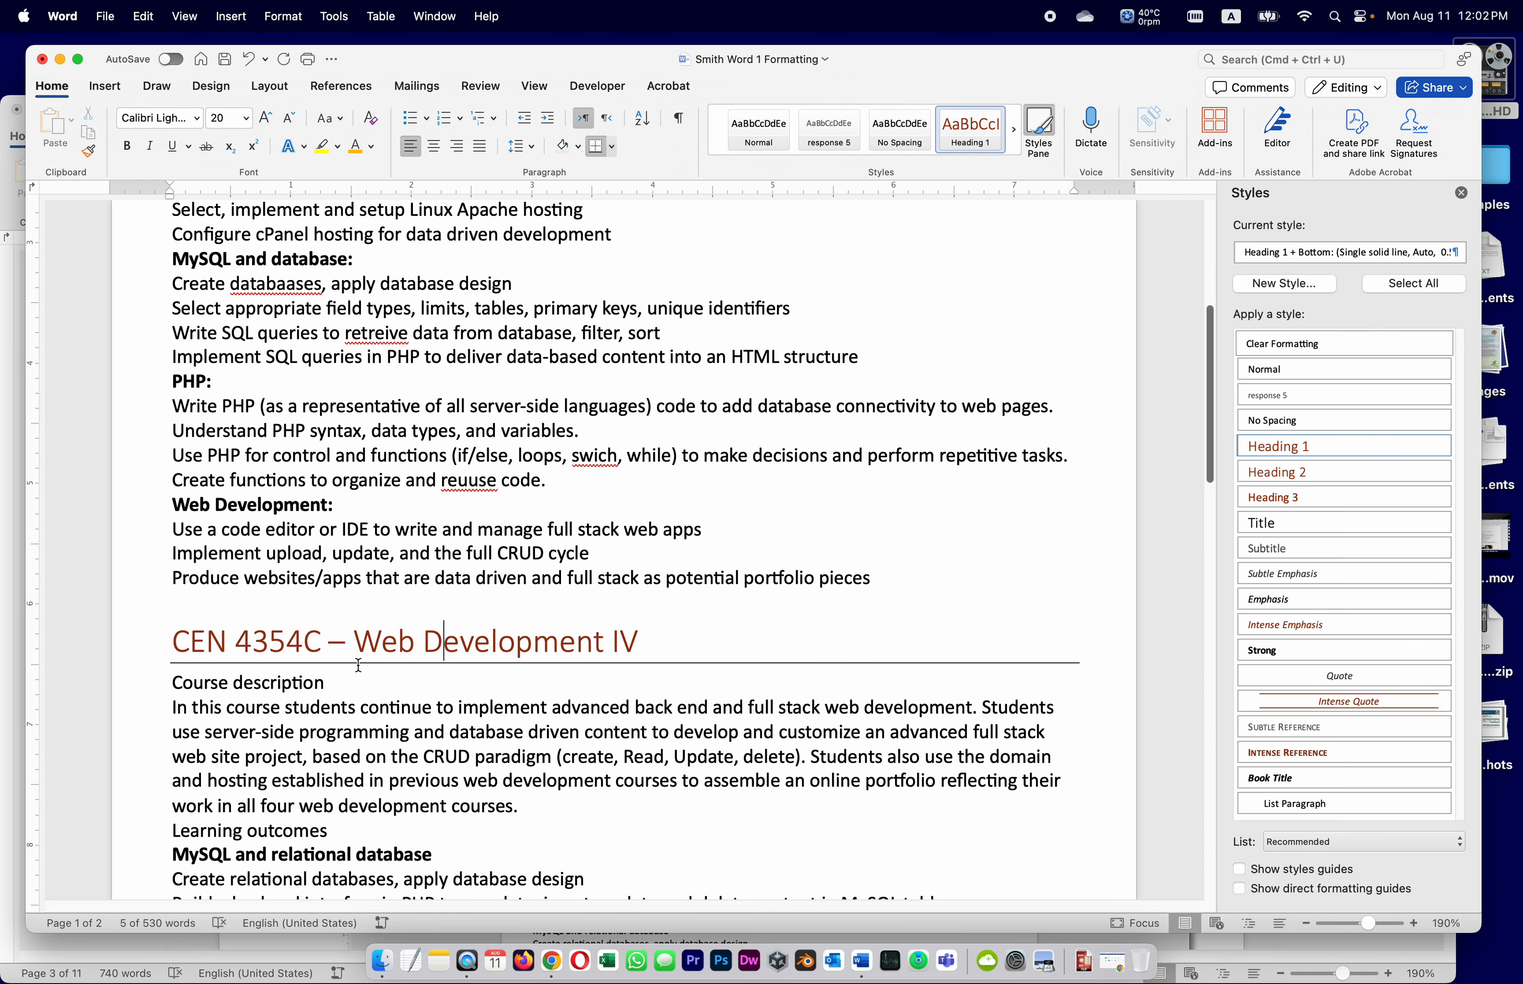
Update Heading 1 to match the bordered CEN 4354C heading, giving CEN 4353C the border too
scroll(307, 641, "up", 6)
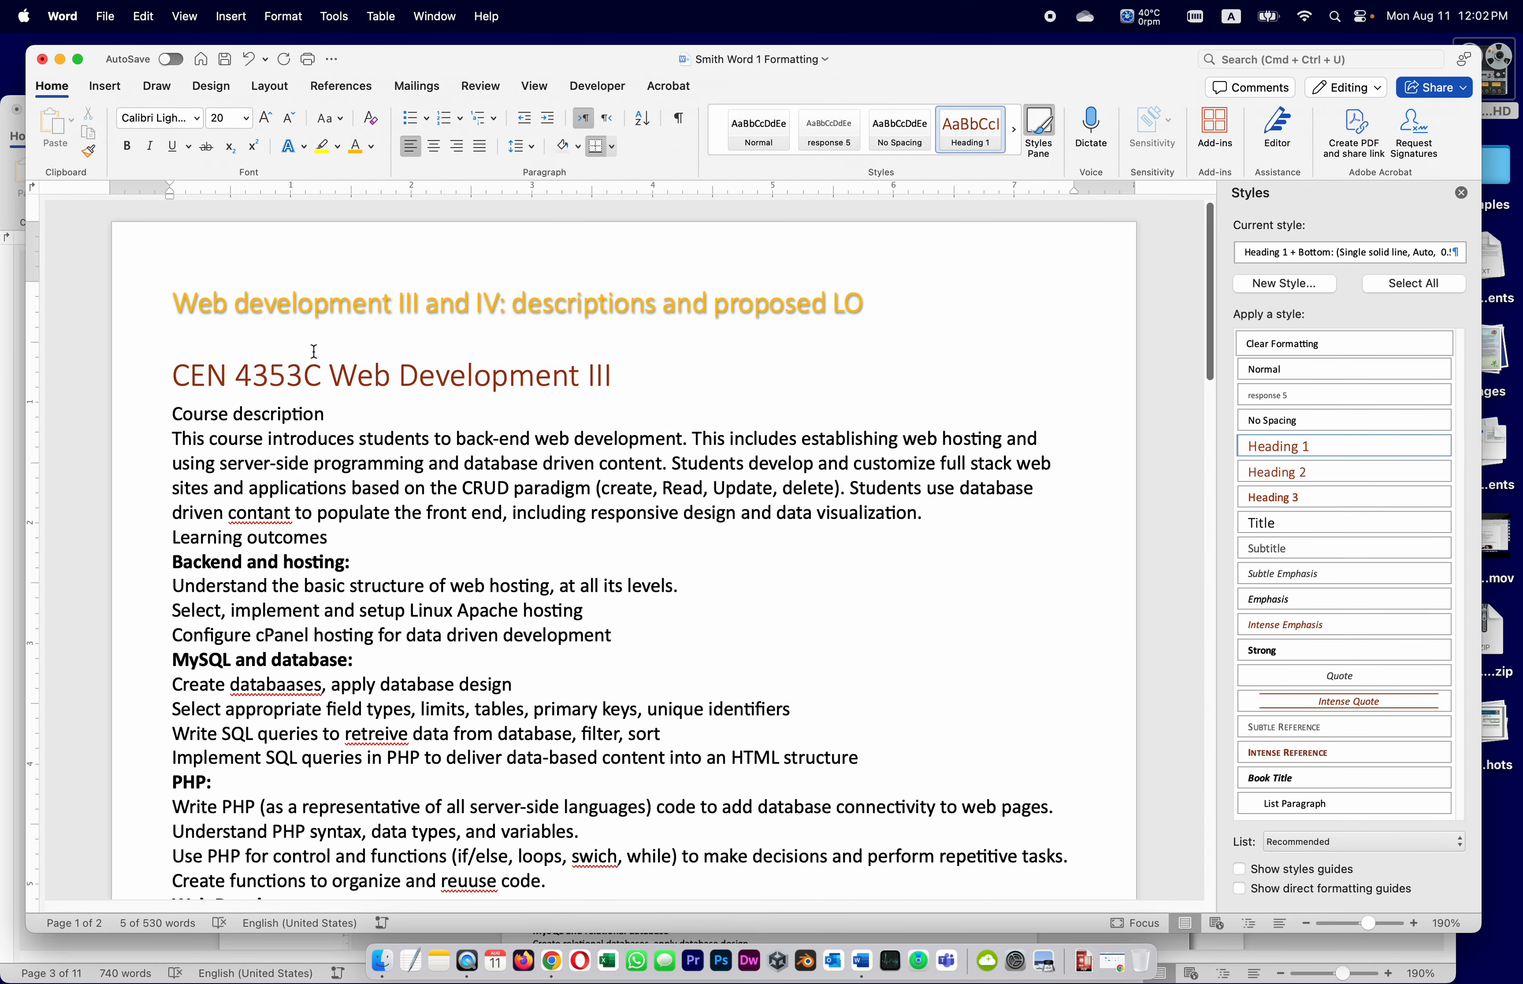
scroll(384, 512, "down", 5)
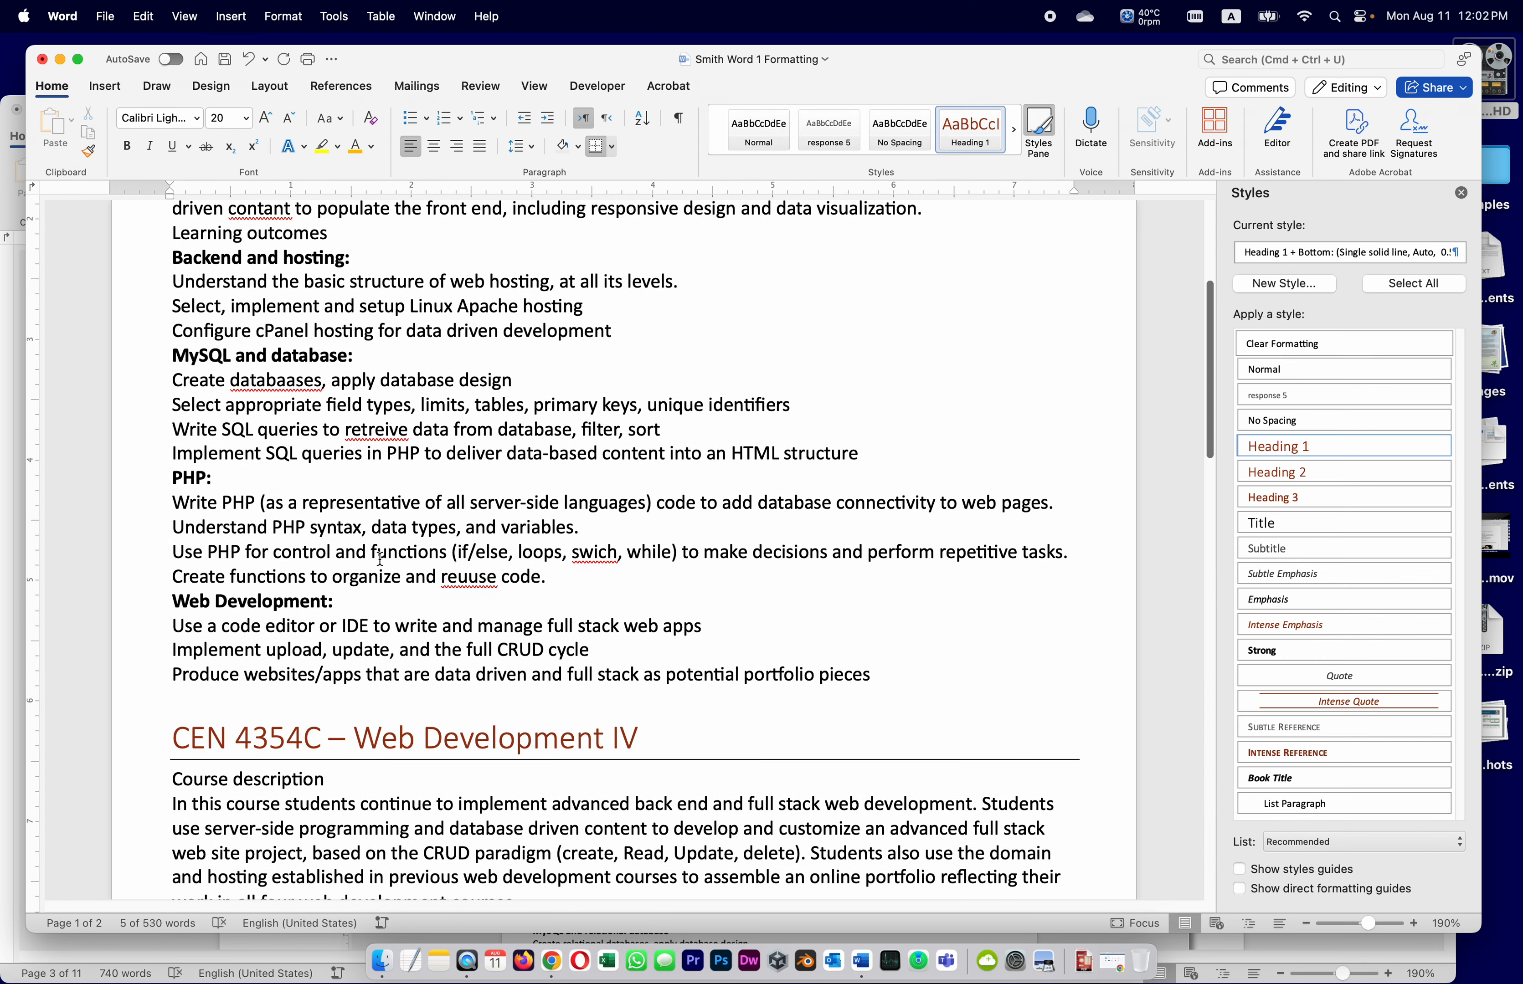
left_click_drag(645, 736, 172, 735)
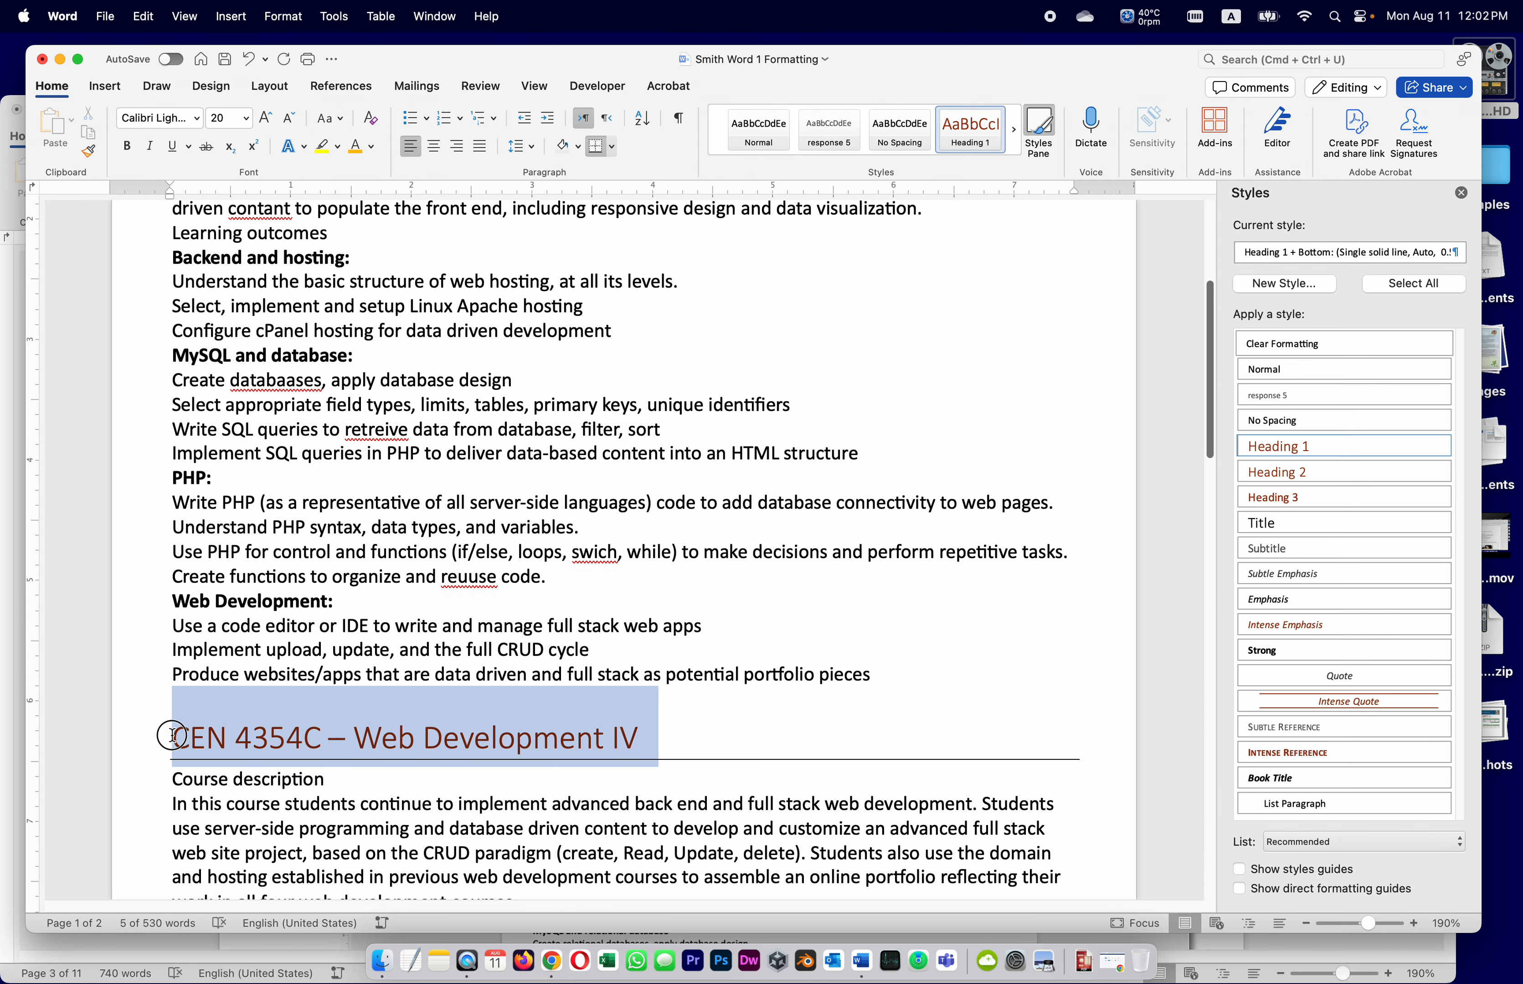
right_click(968, 128)
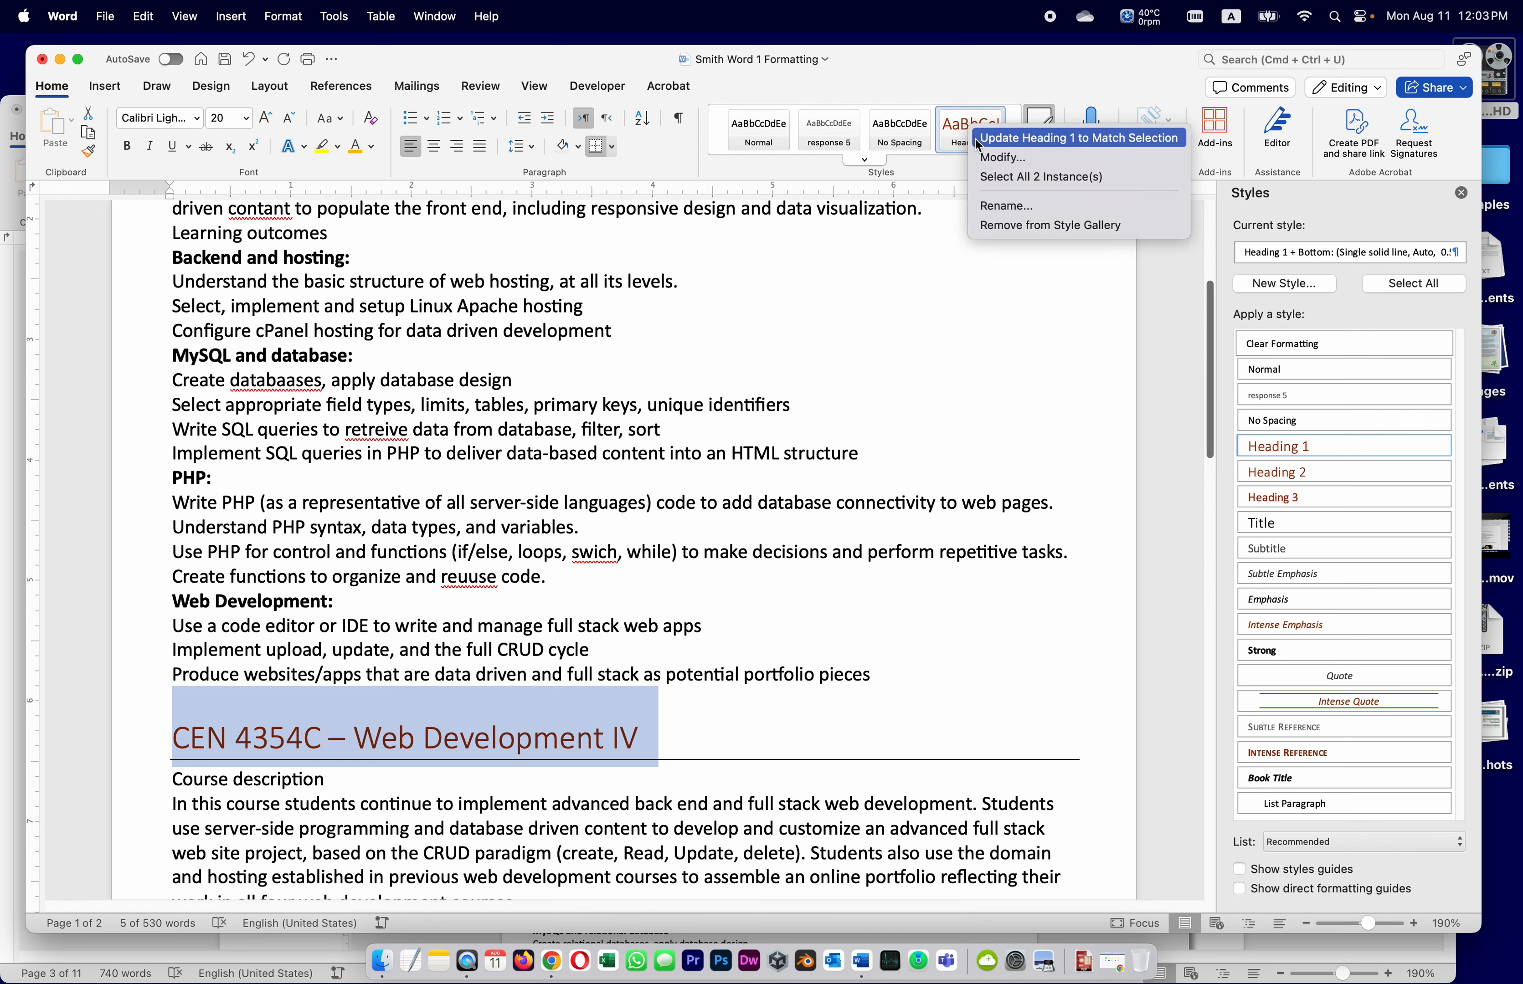
left_click(1024, 138)
scroll(642, 389, "up", 1)
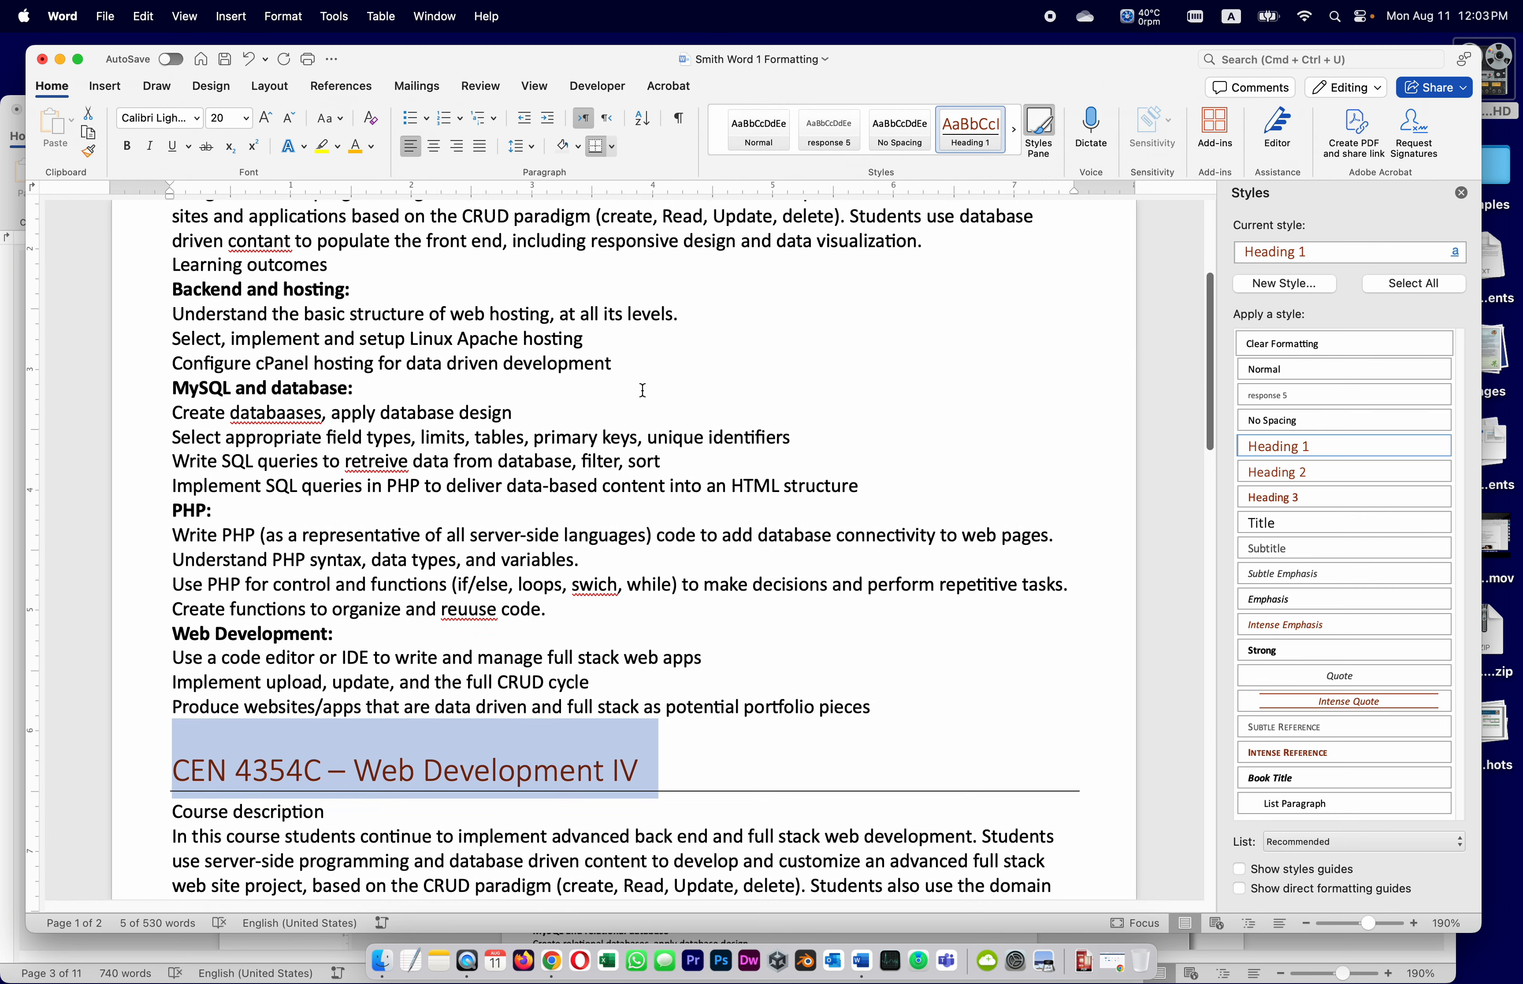
scroll(643, 390, "up", 5)
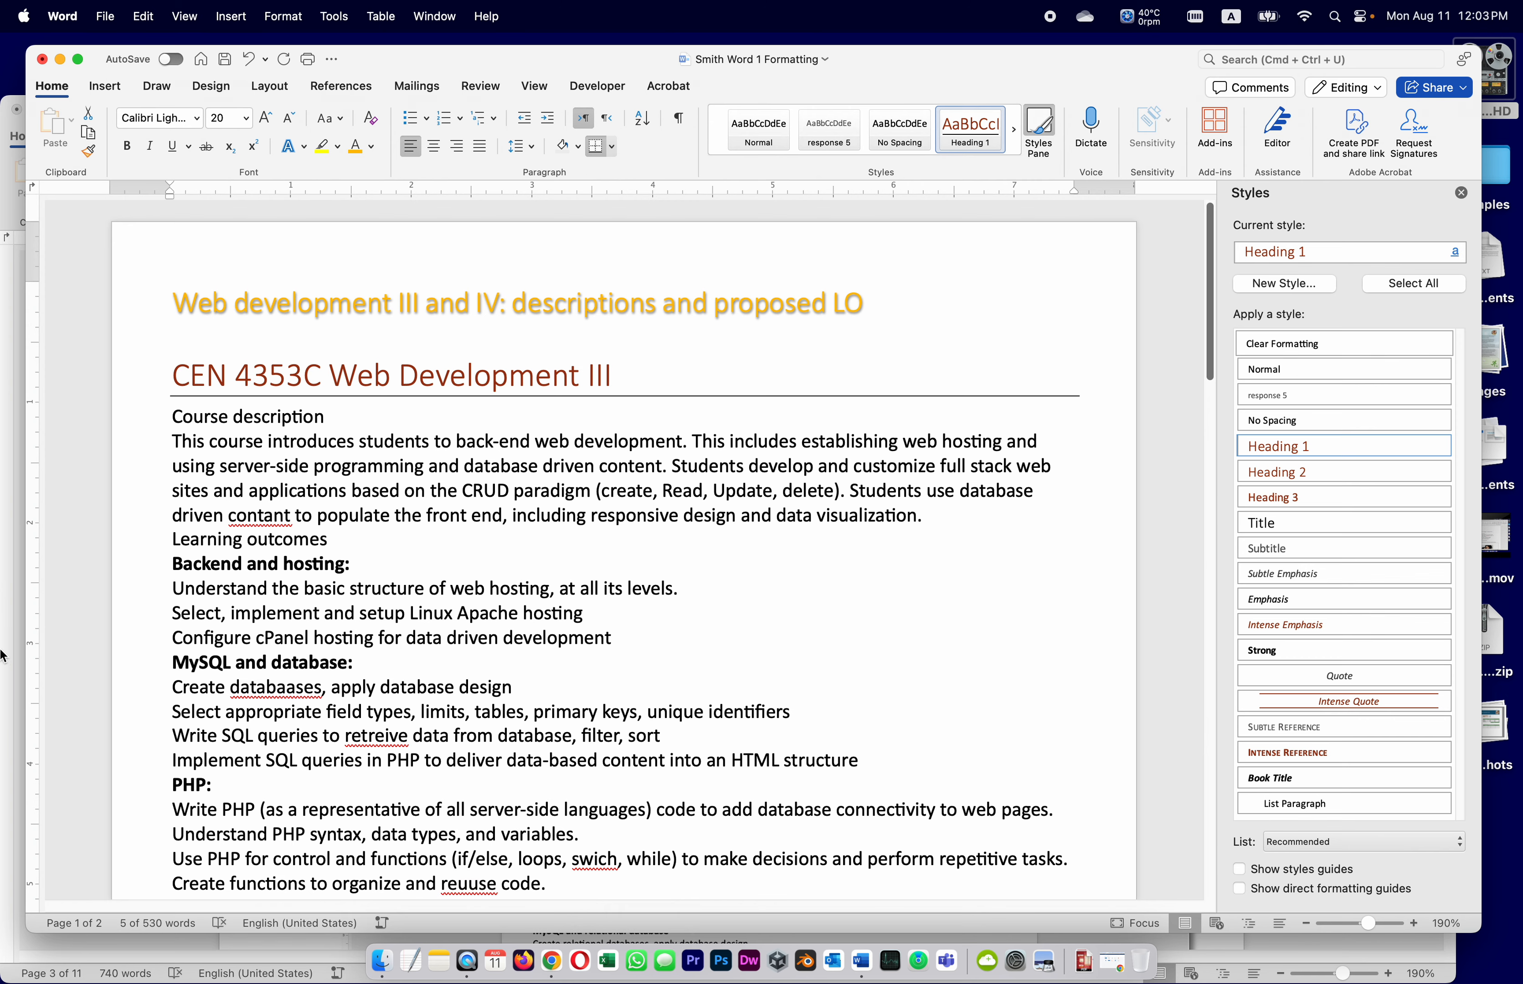
left_click(22, 676)
scroll(738, 810, "down", 5)
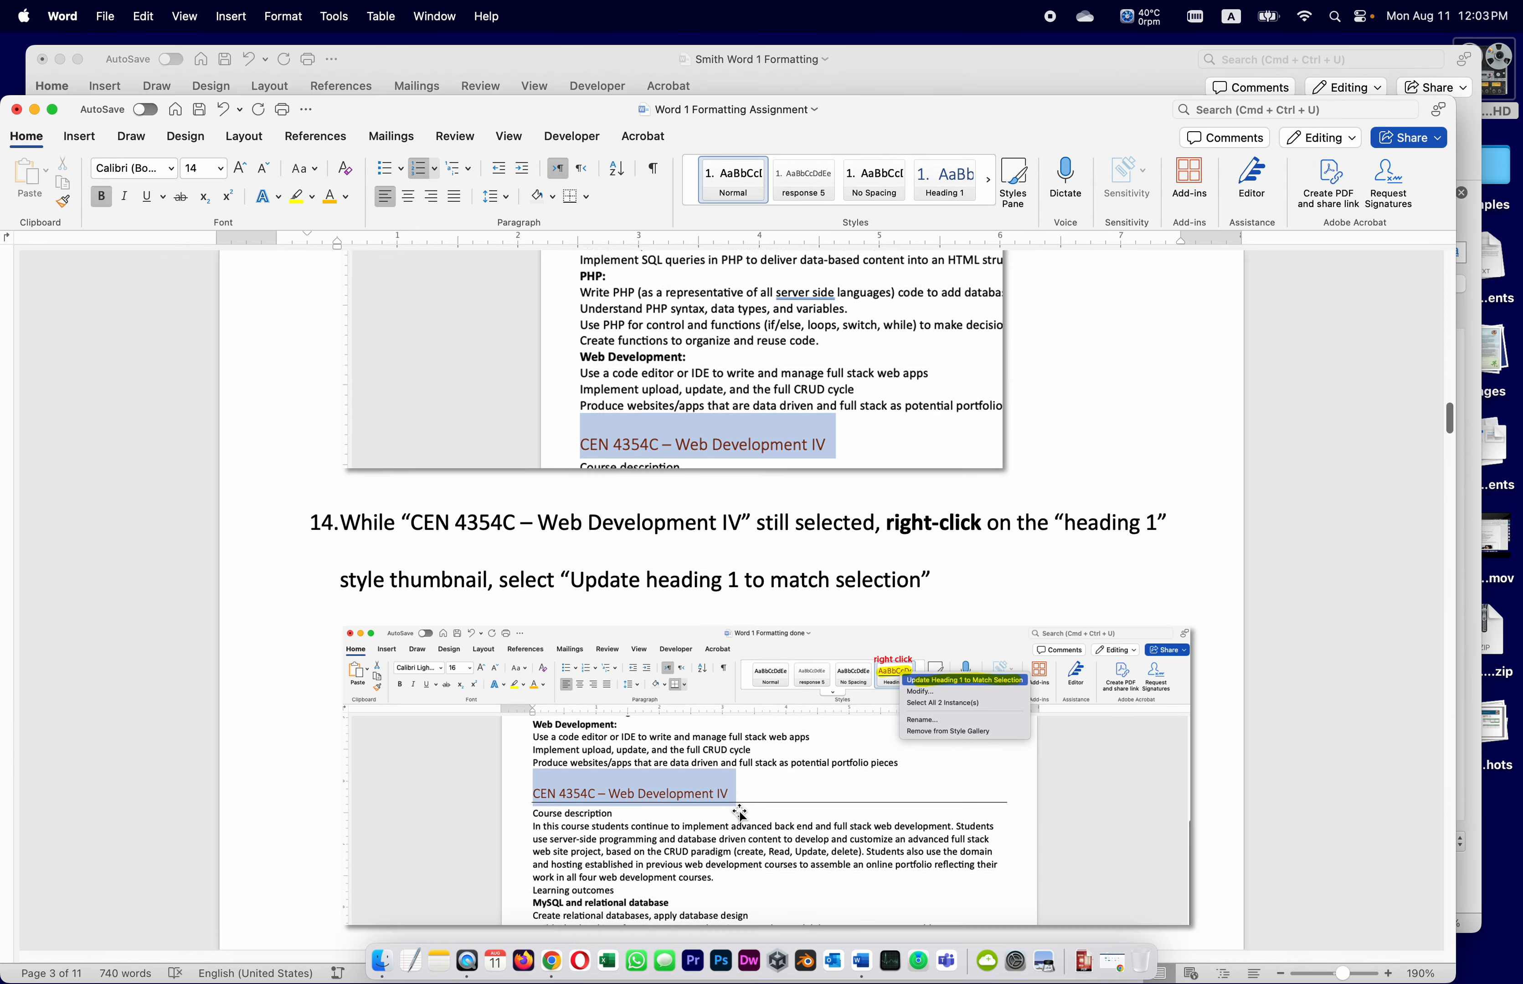
scroll(738, 810, "down", 8)
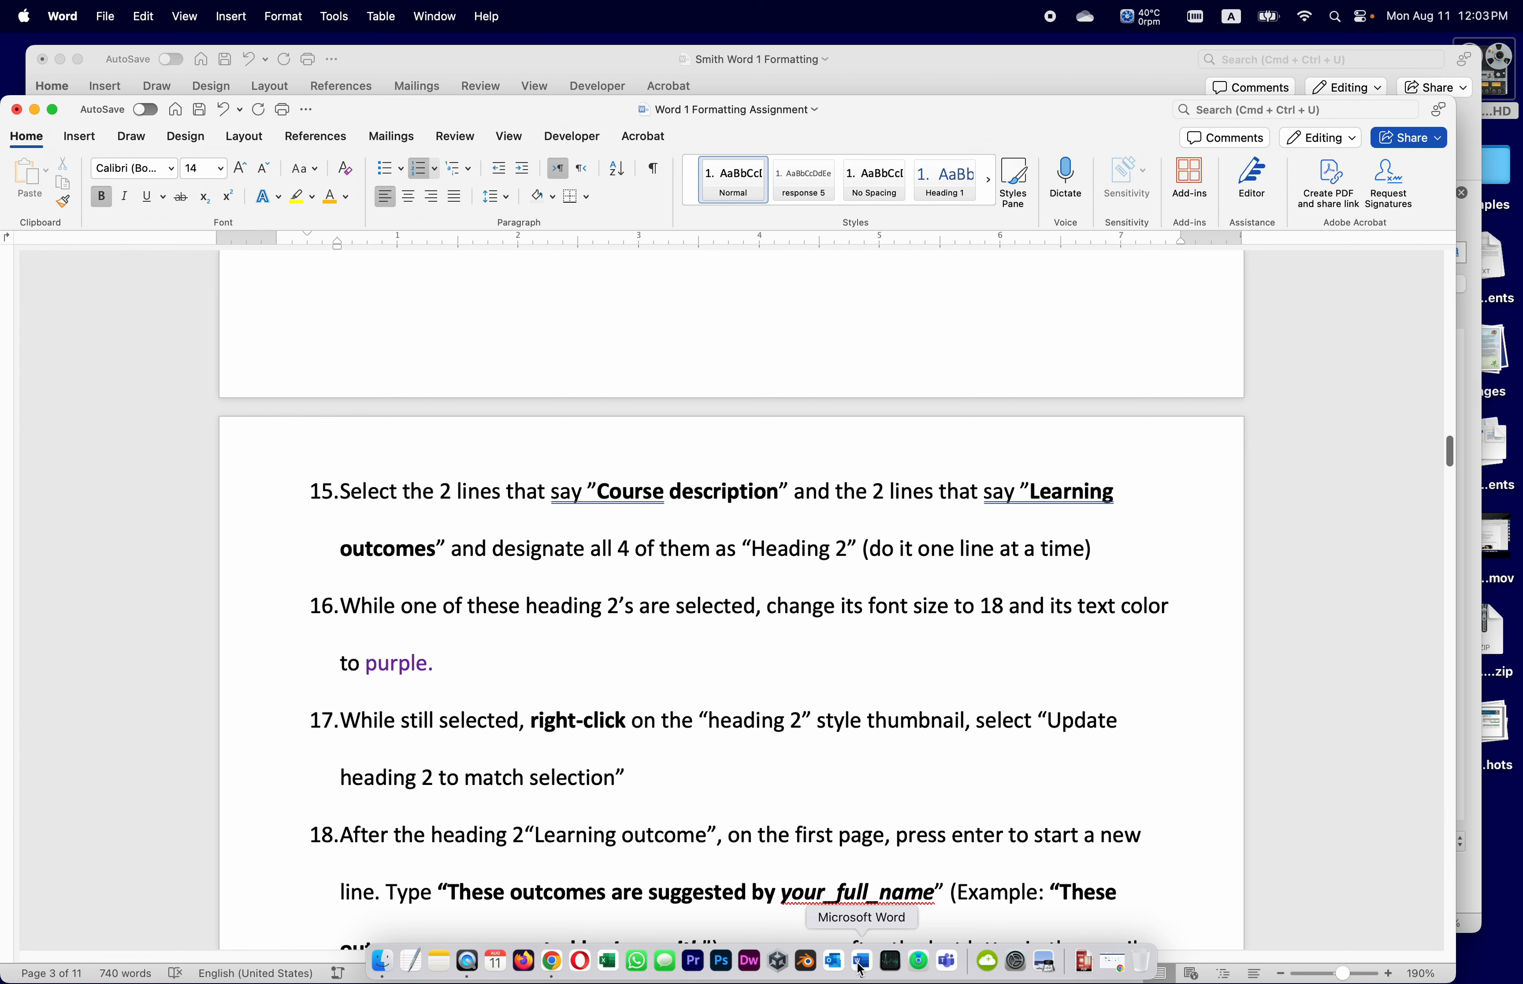
left_click(1035, 81)
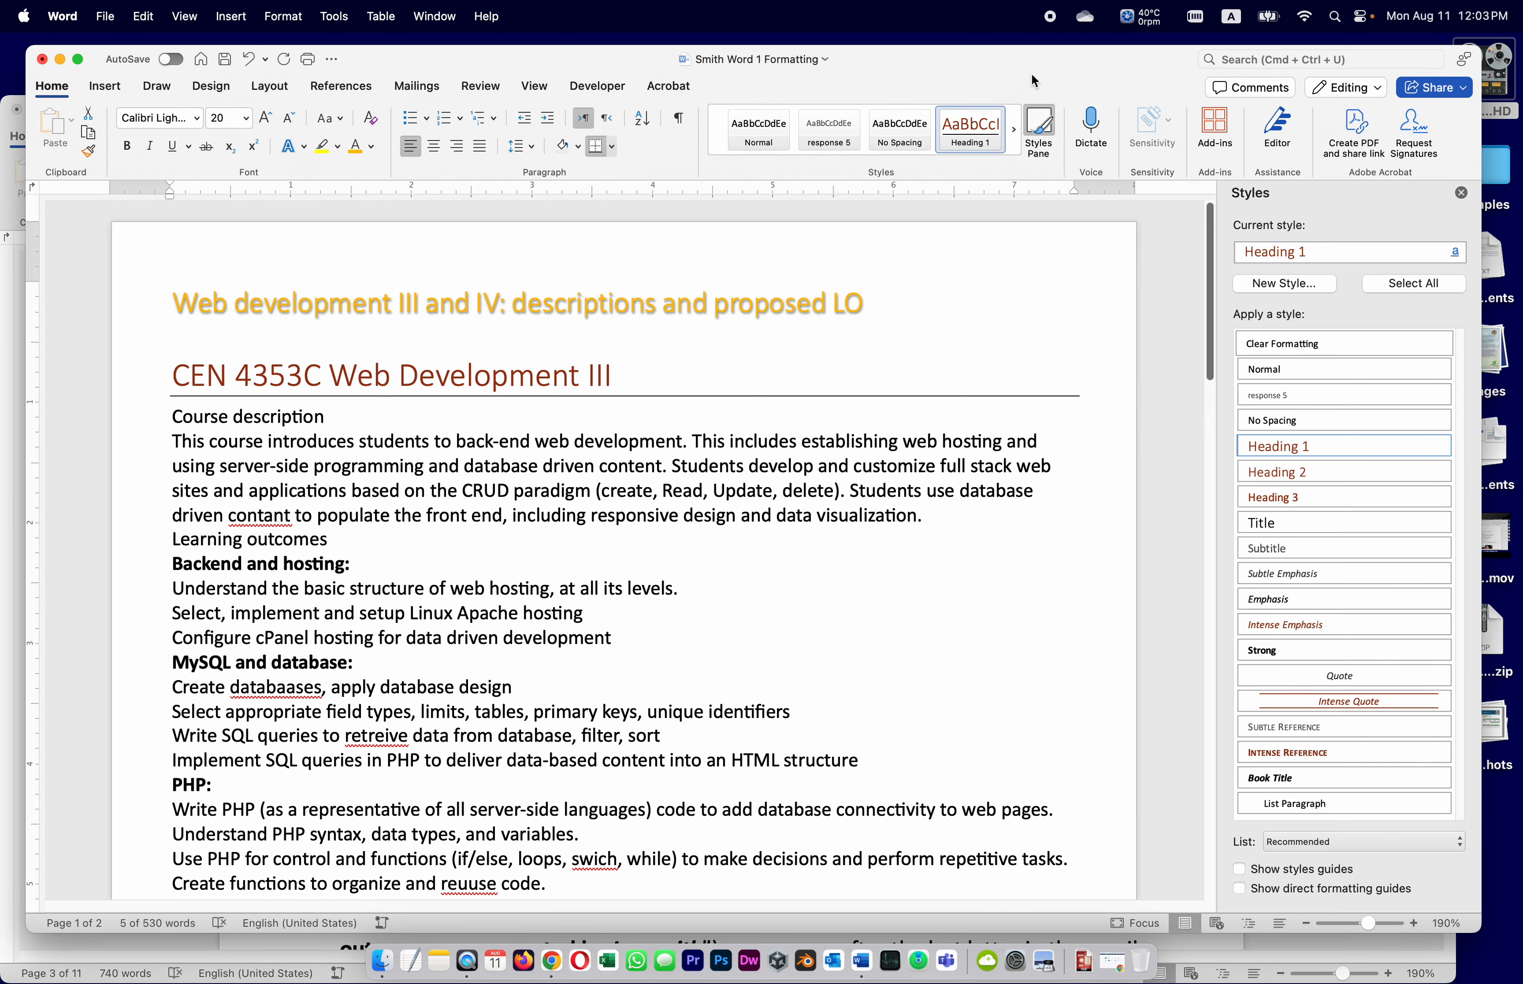
Make the Web Development III 'Course description' line a Heading 2
left_click(725, 562)
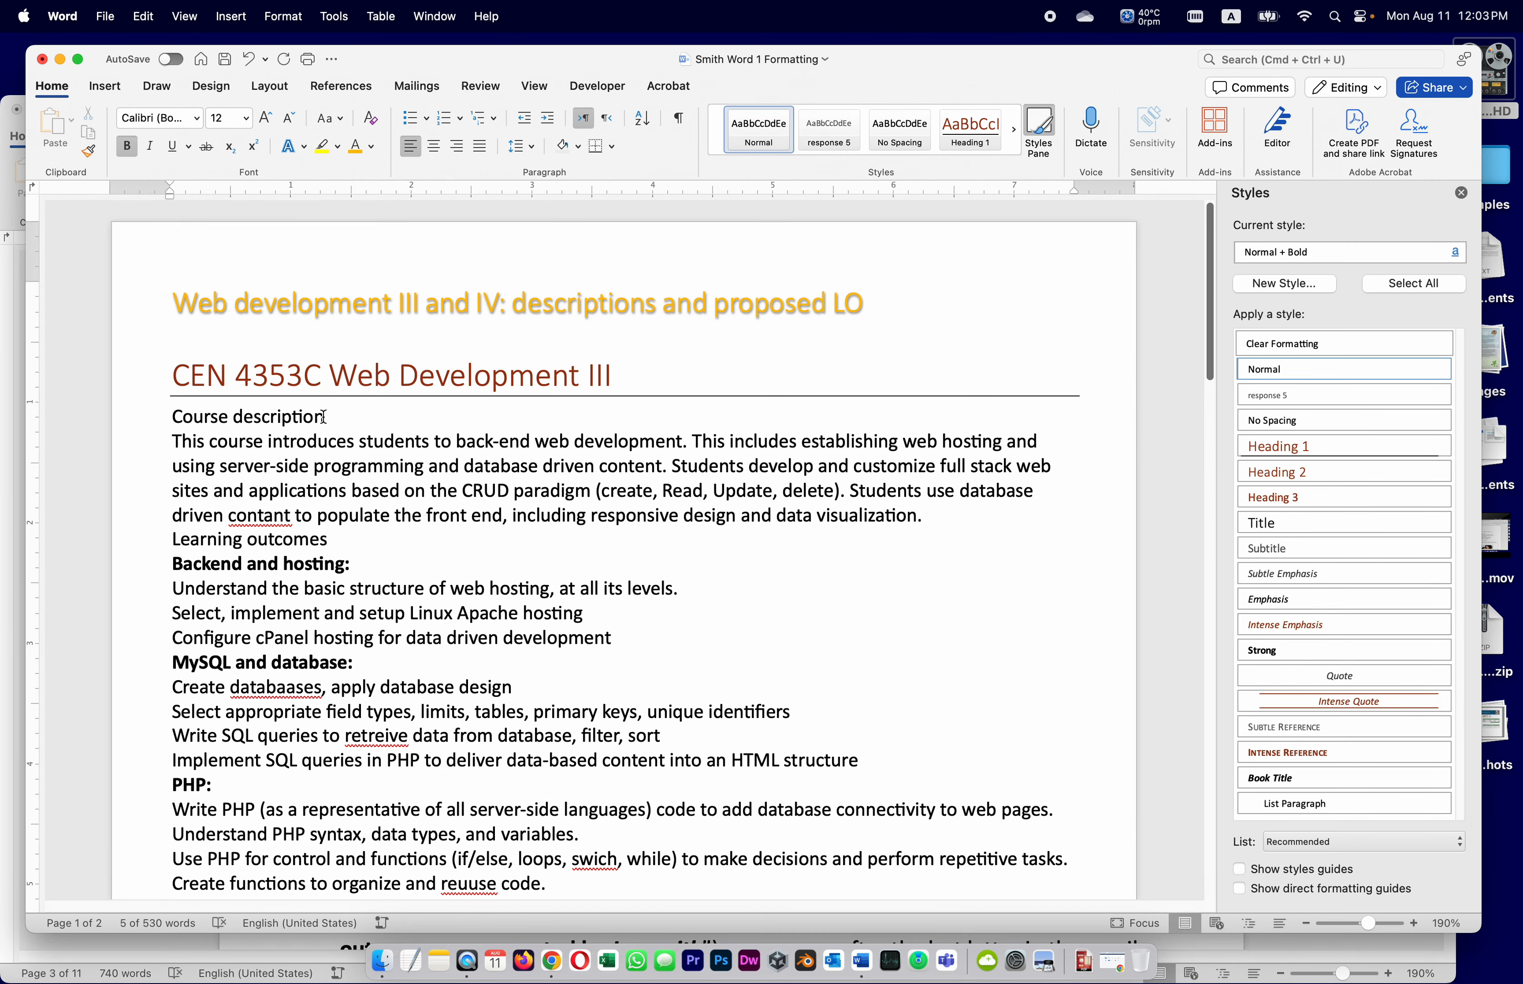
left_click_drag(326, 416, 102, 428)
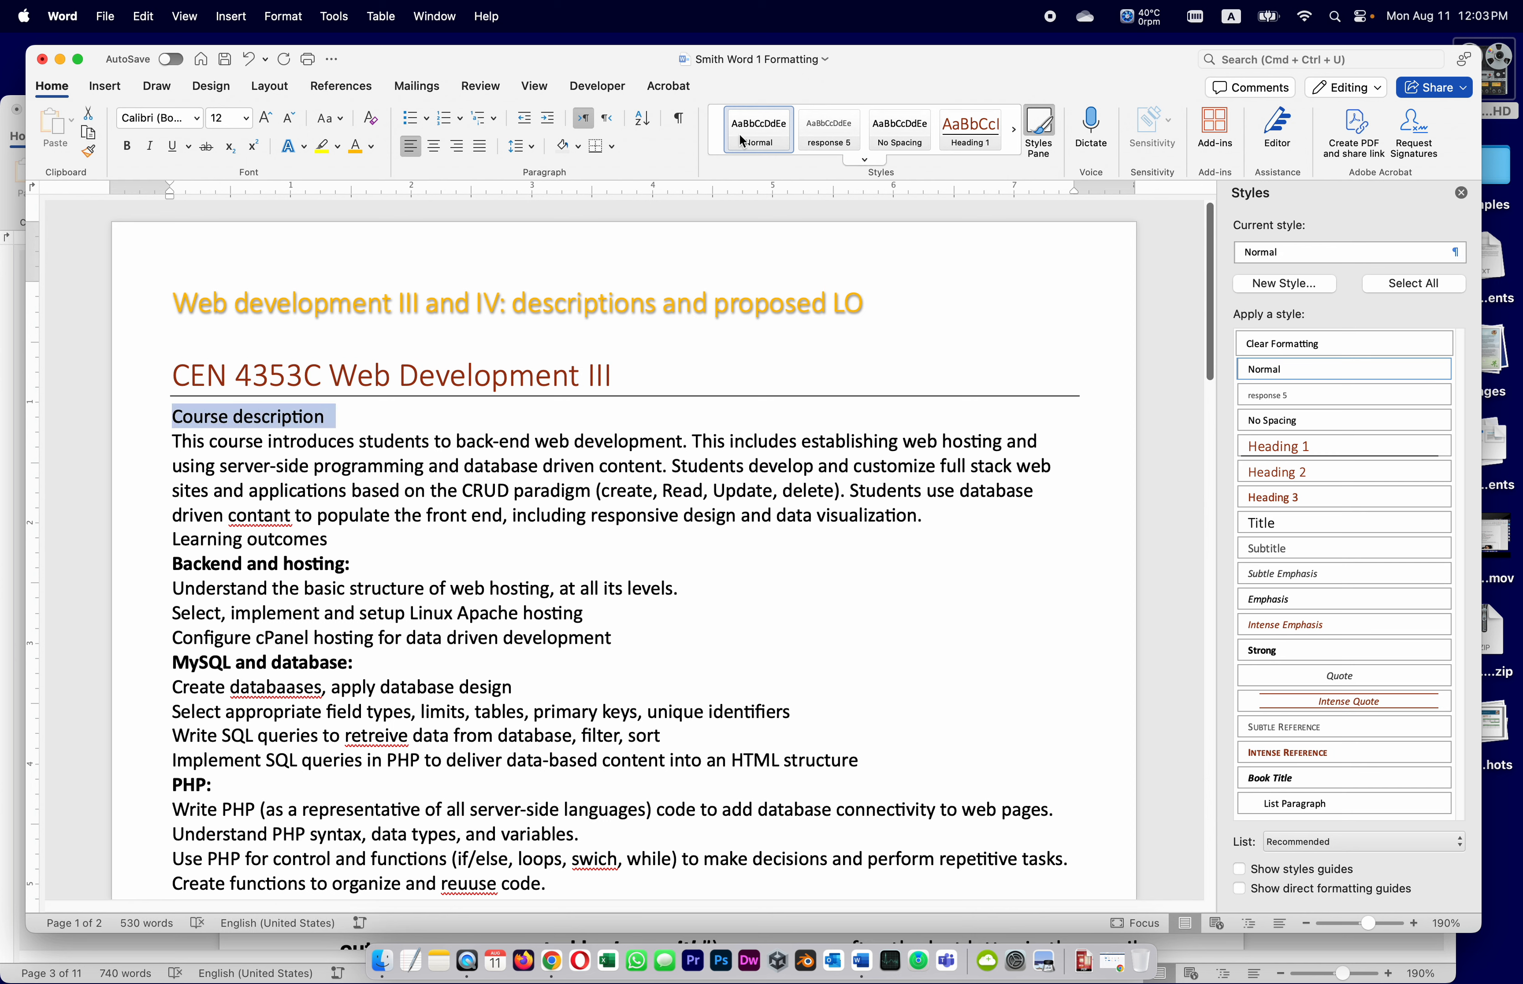
left_click(874, 163)
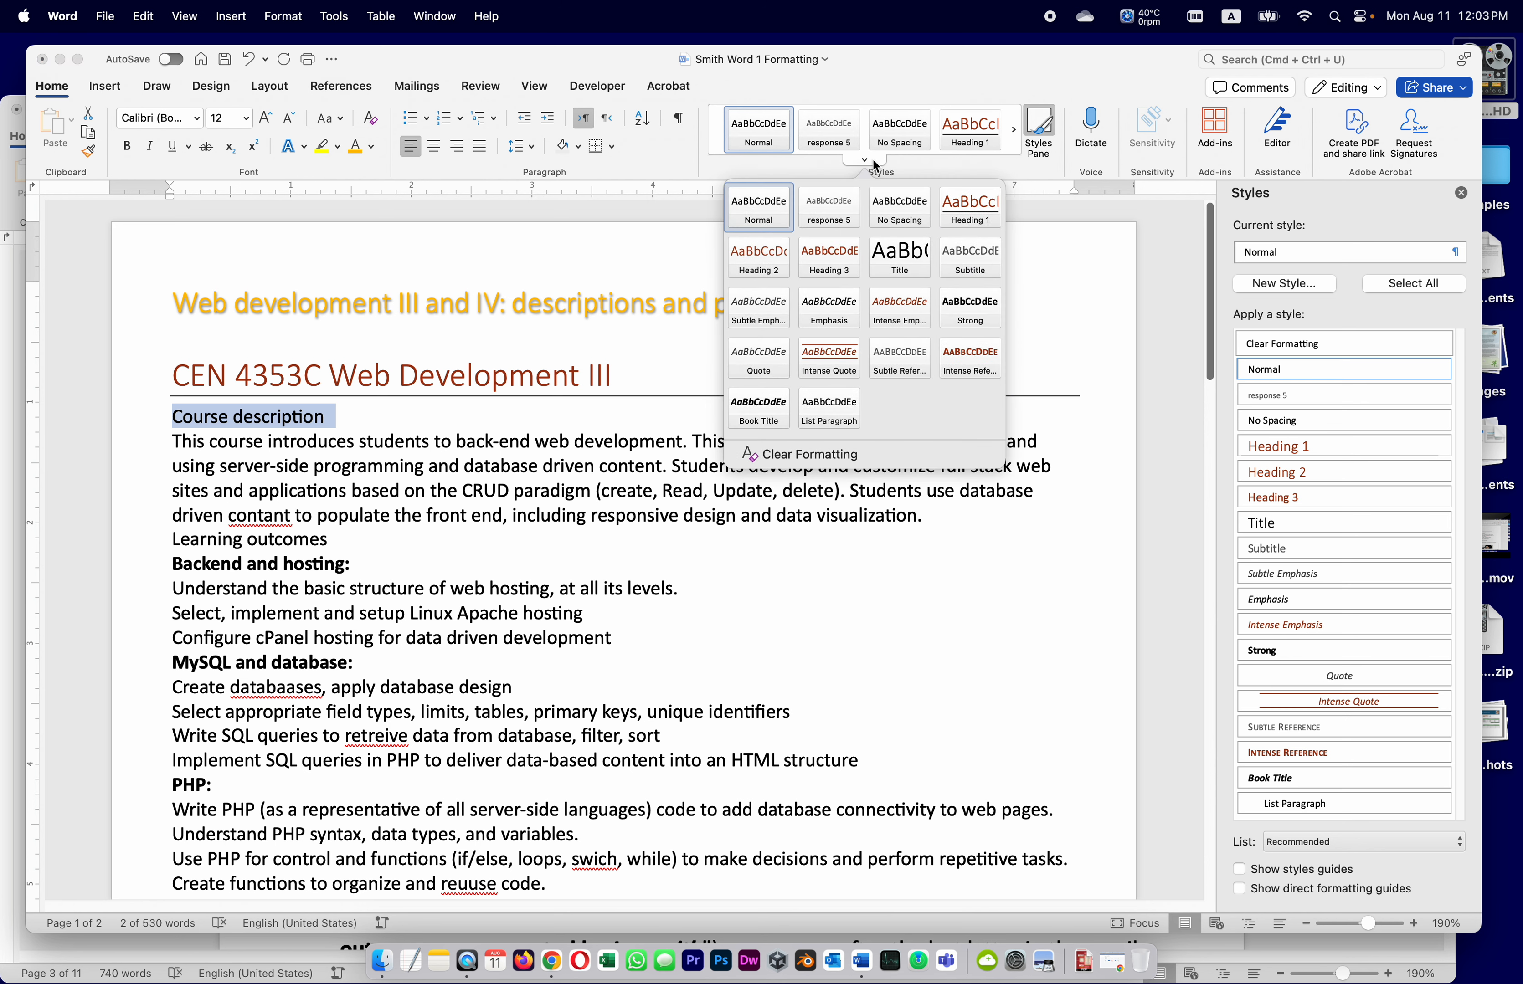
left_click(753, 259)
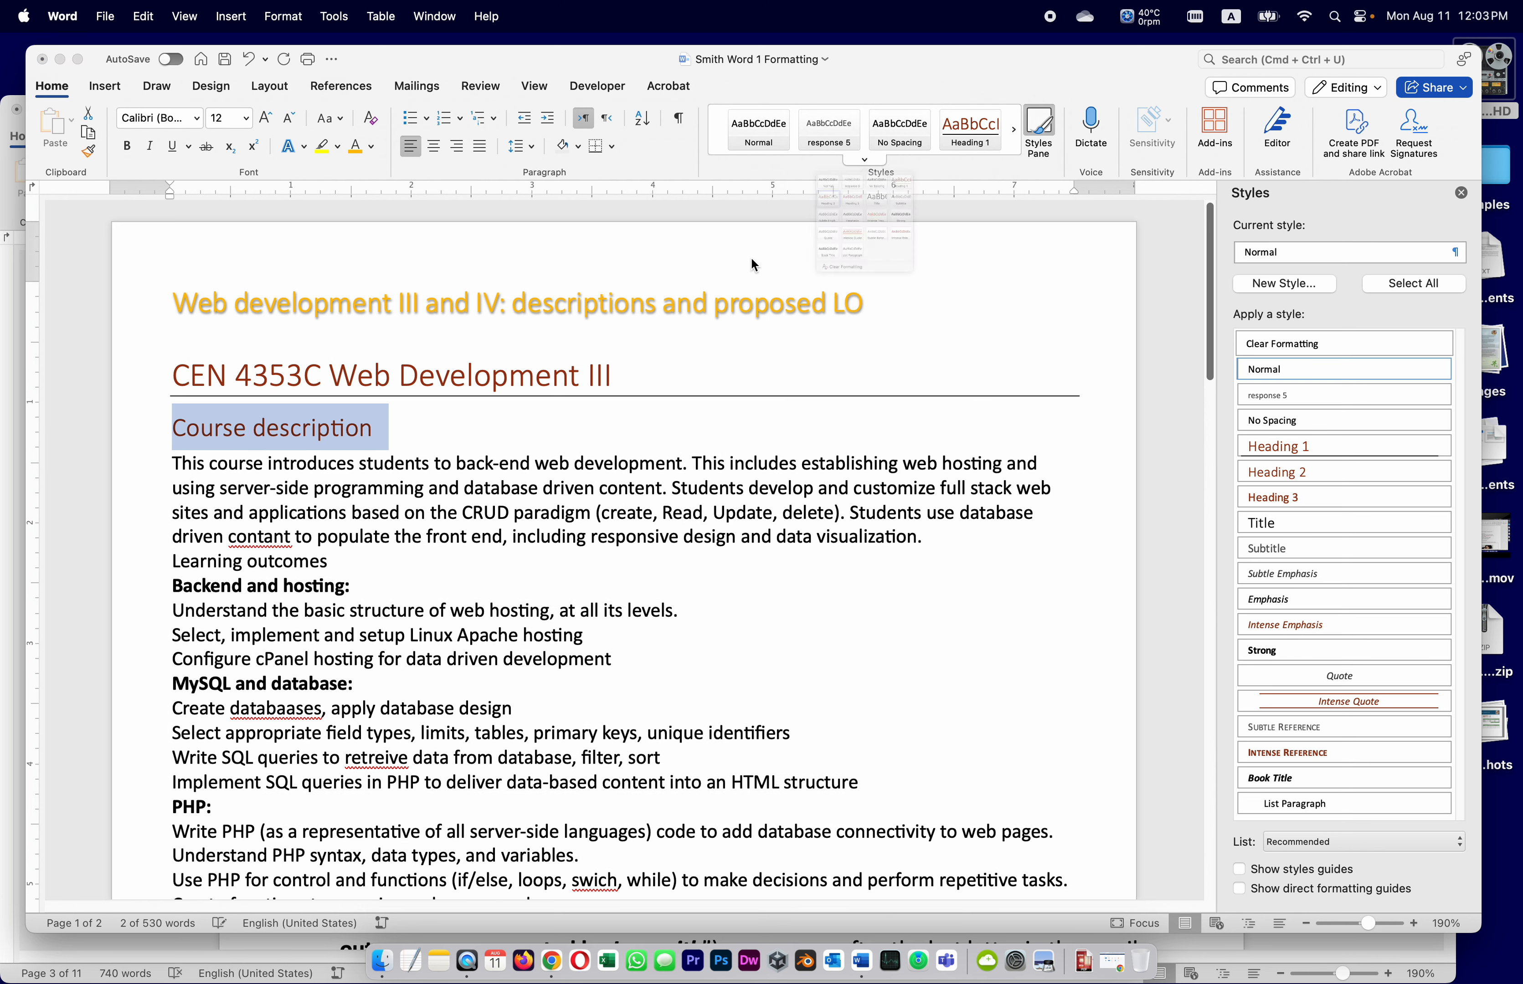
Close the Styles pane and make the 'Learning outcomes' line a Heading 2
scroll(384, 692, "down", 1)
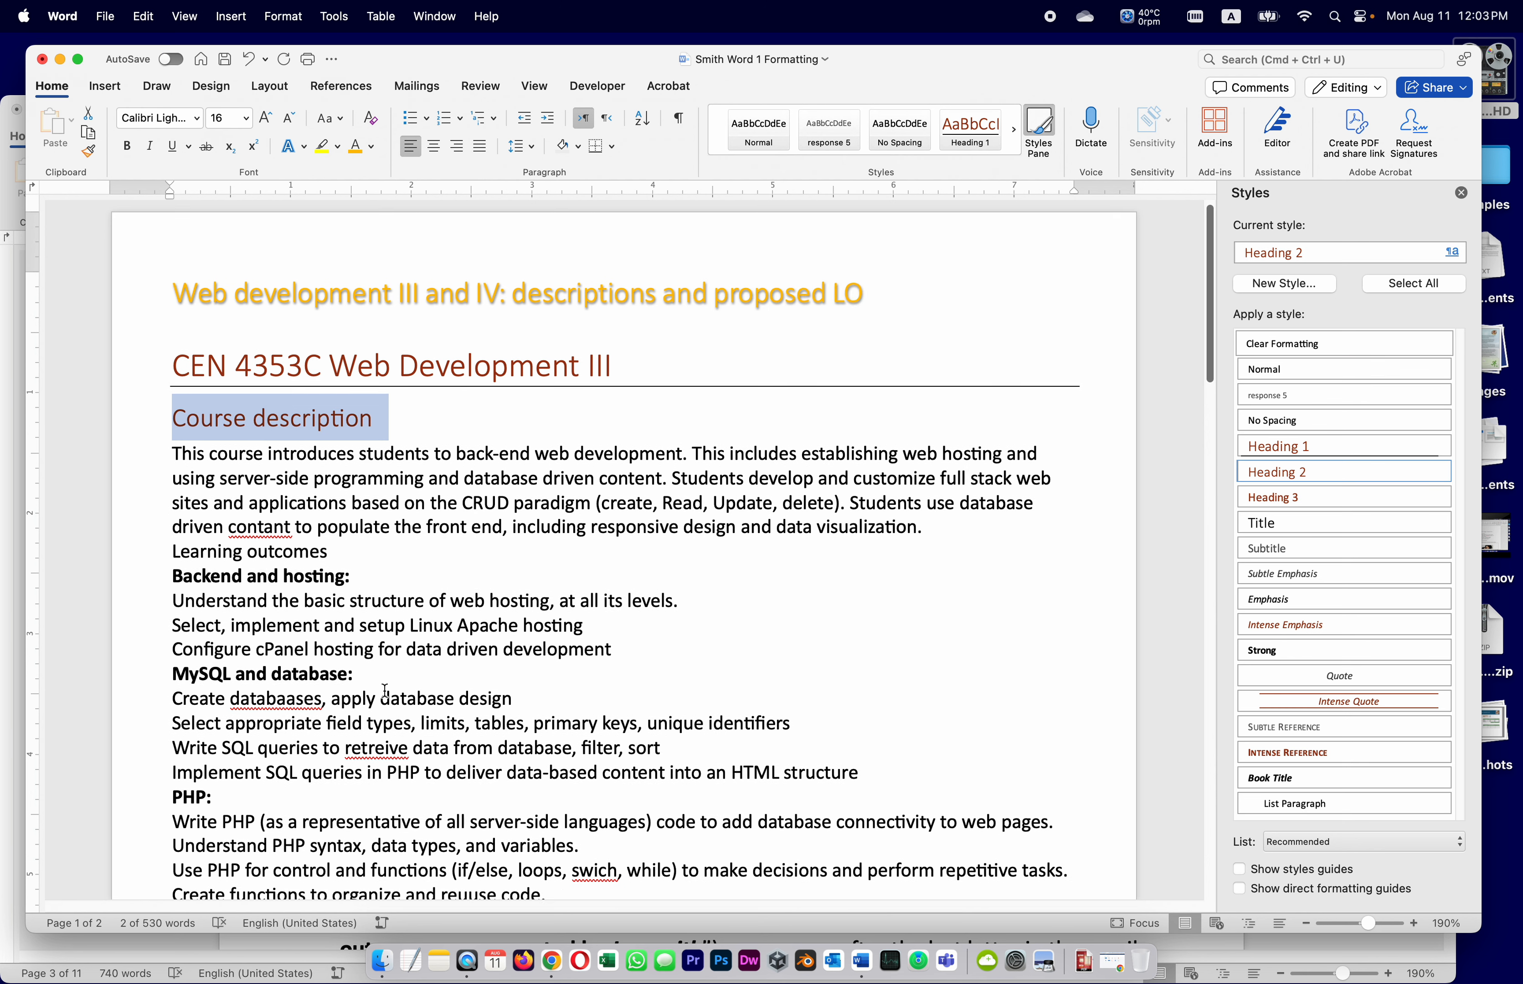
scroll(386, 696, "down", 1)
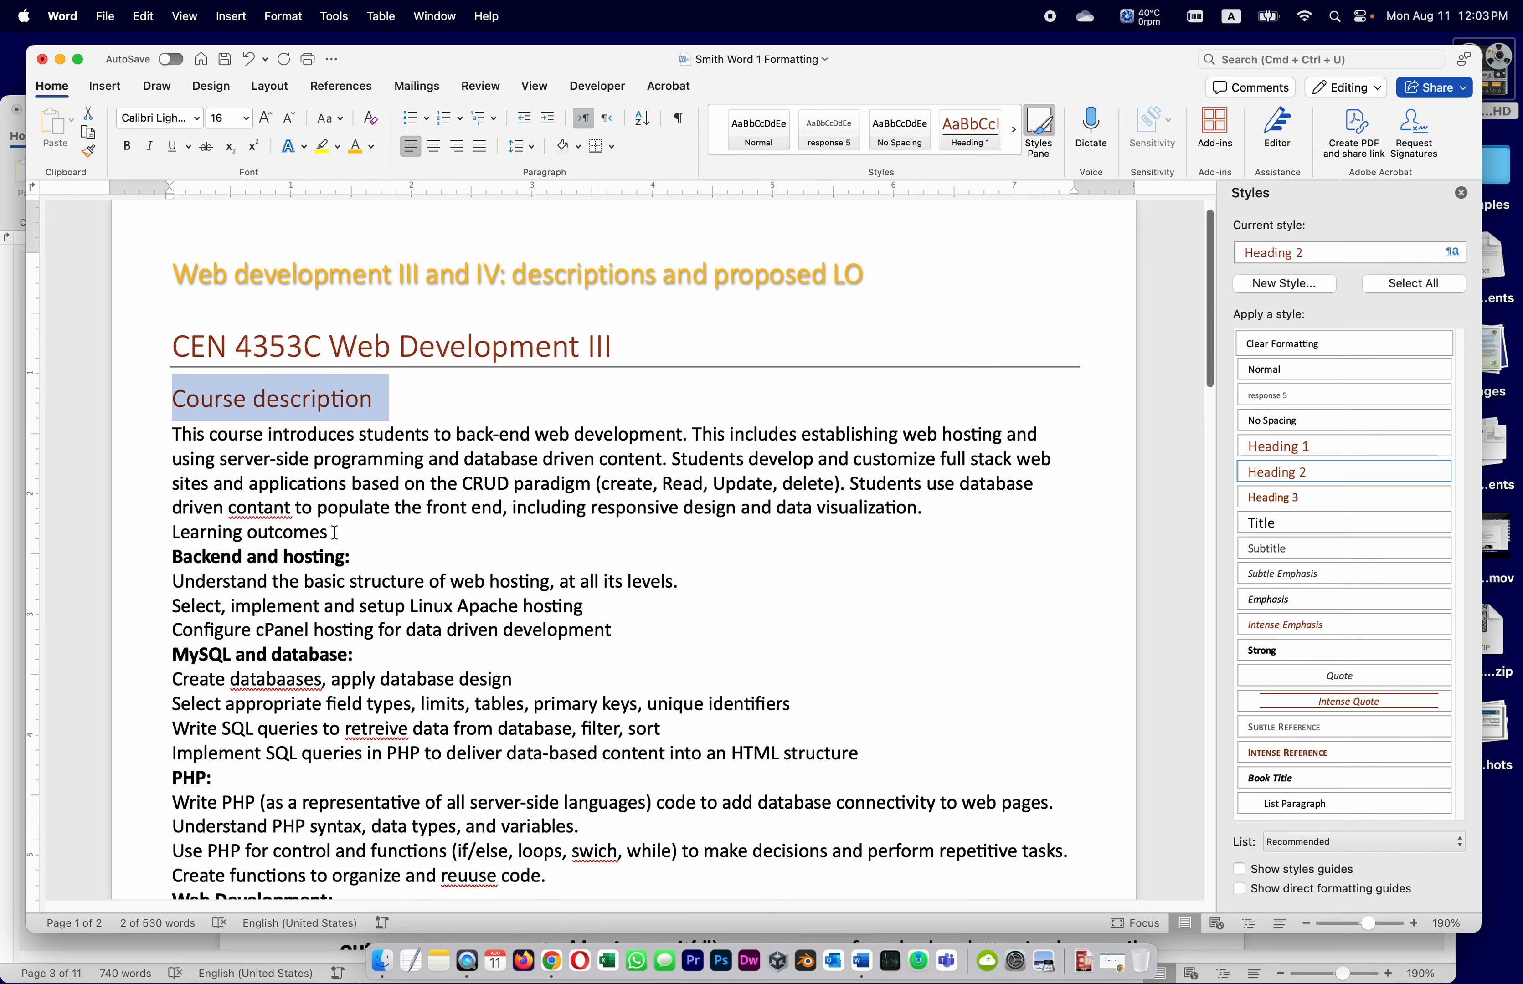
left_click(138, 532)
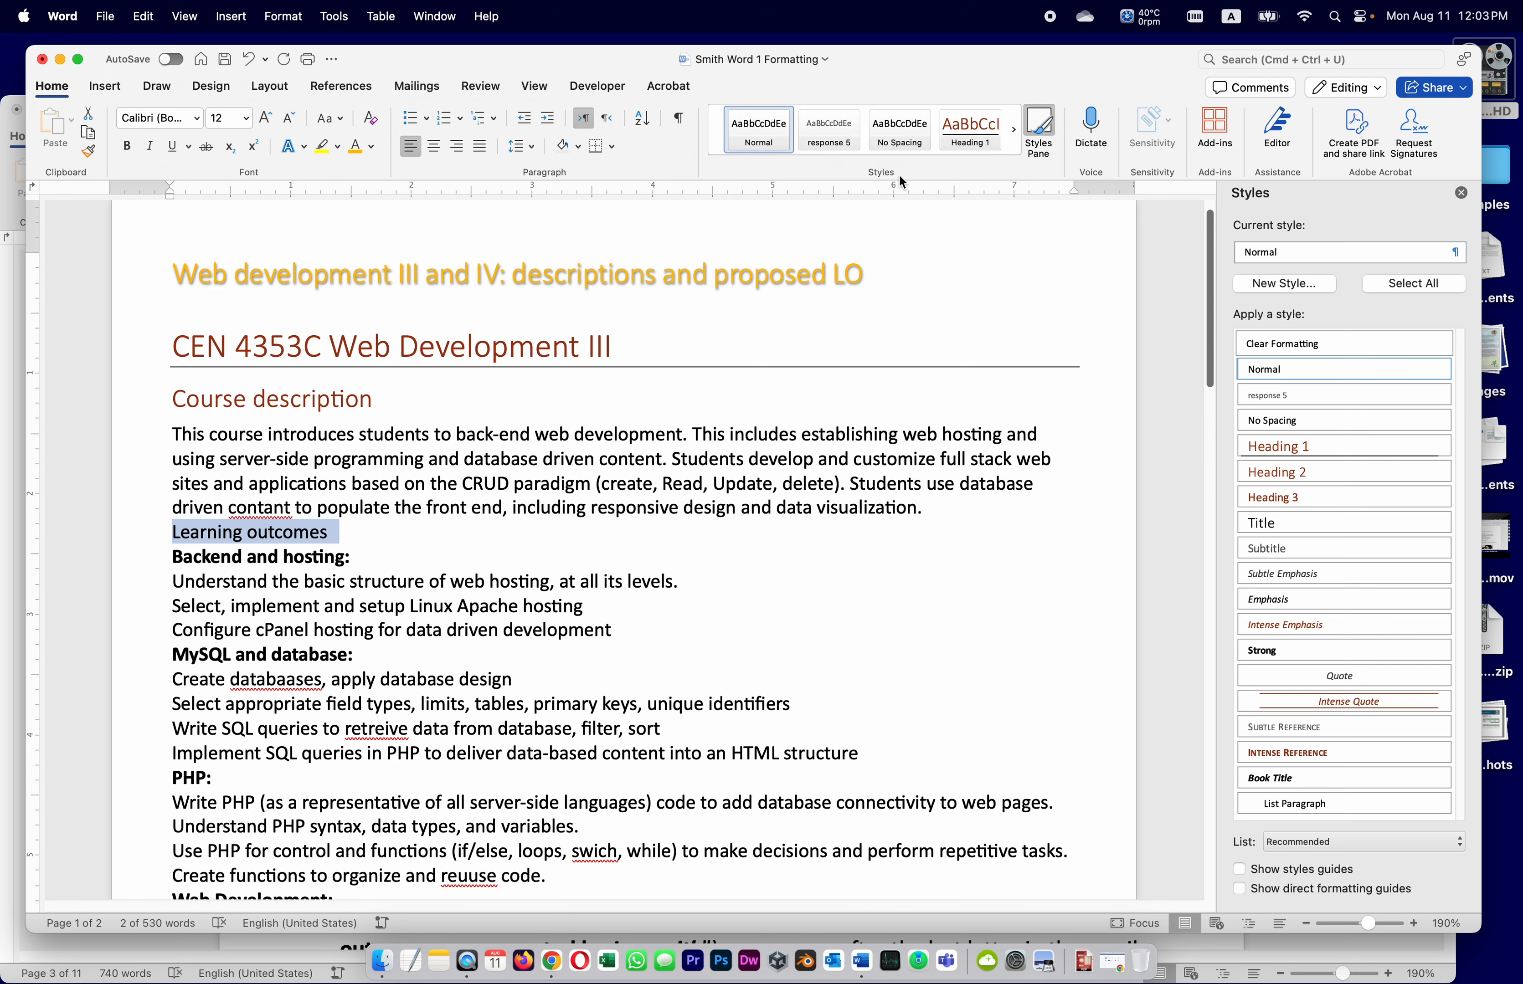
left_click(1461, 193)
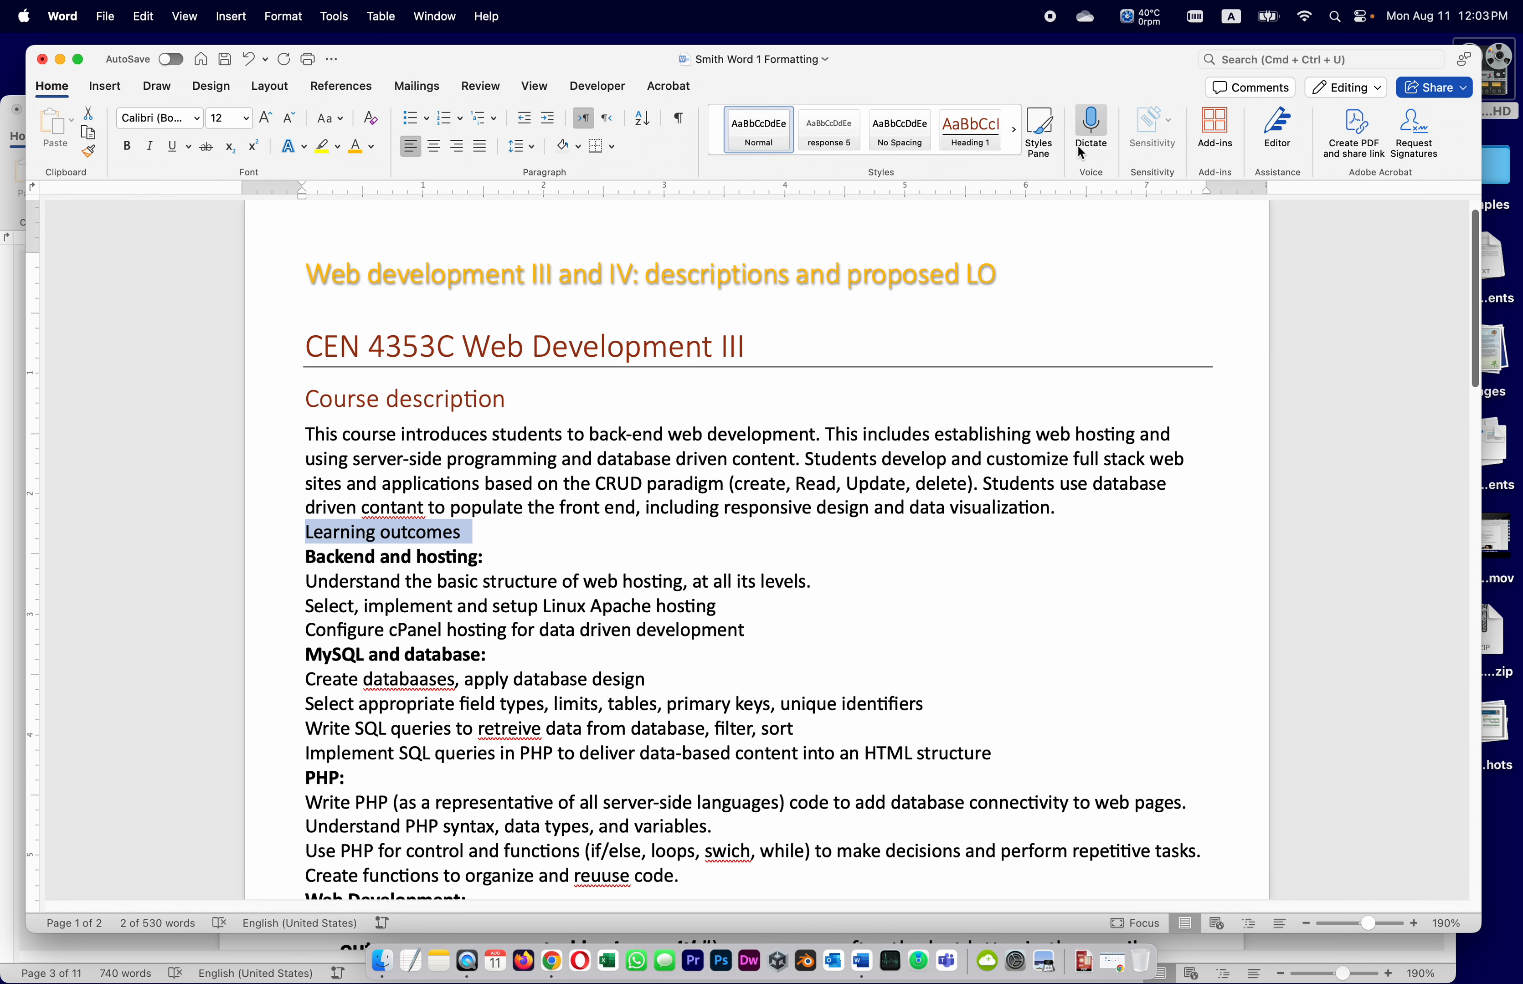
left_click(872, 163)
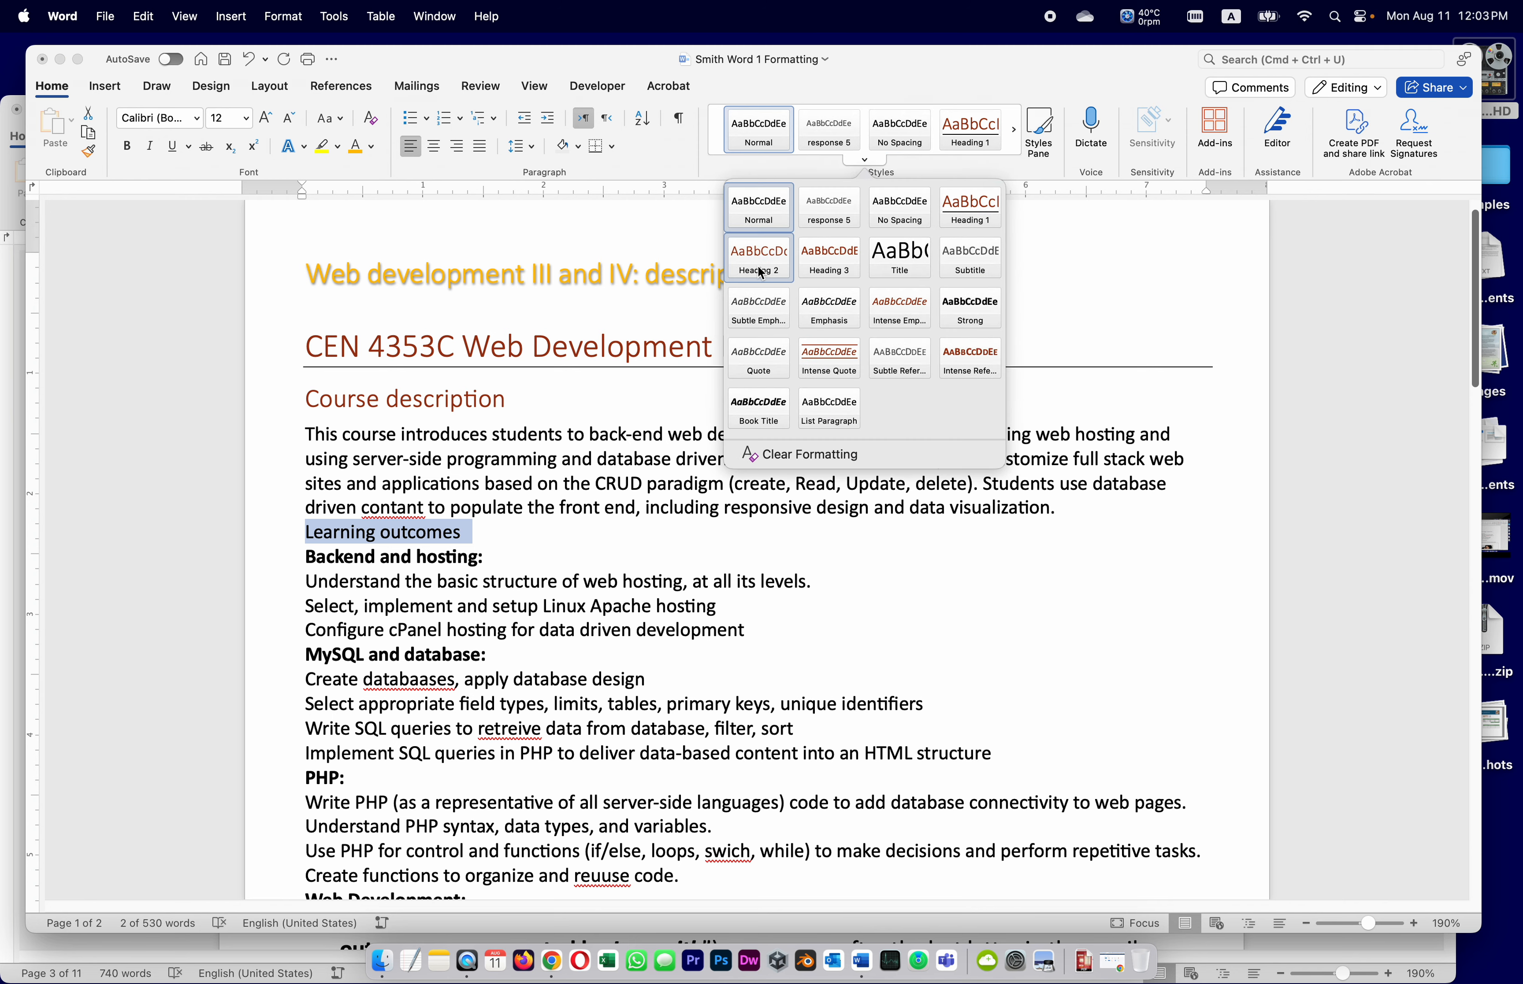
left_click(760, 272)
left_click(565, 539)
scroll(567, 530, "down", 2)
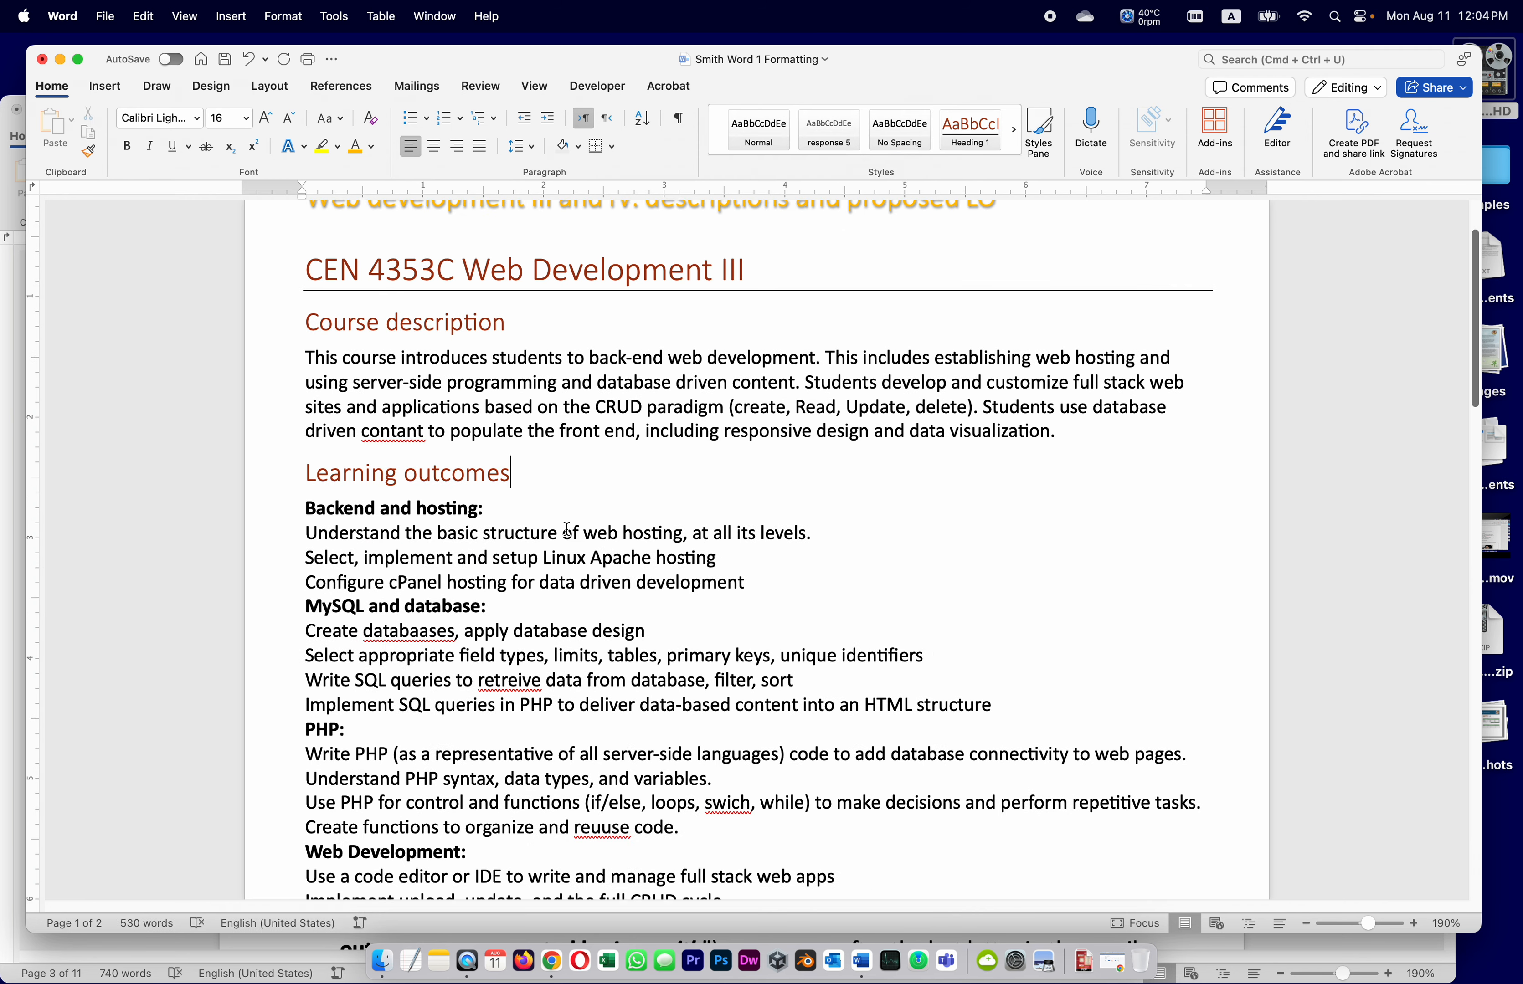
scroll(566, 530, "down", 5)
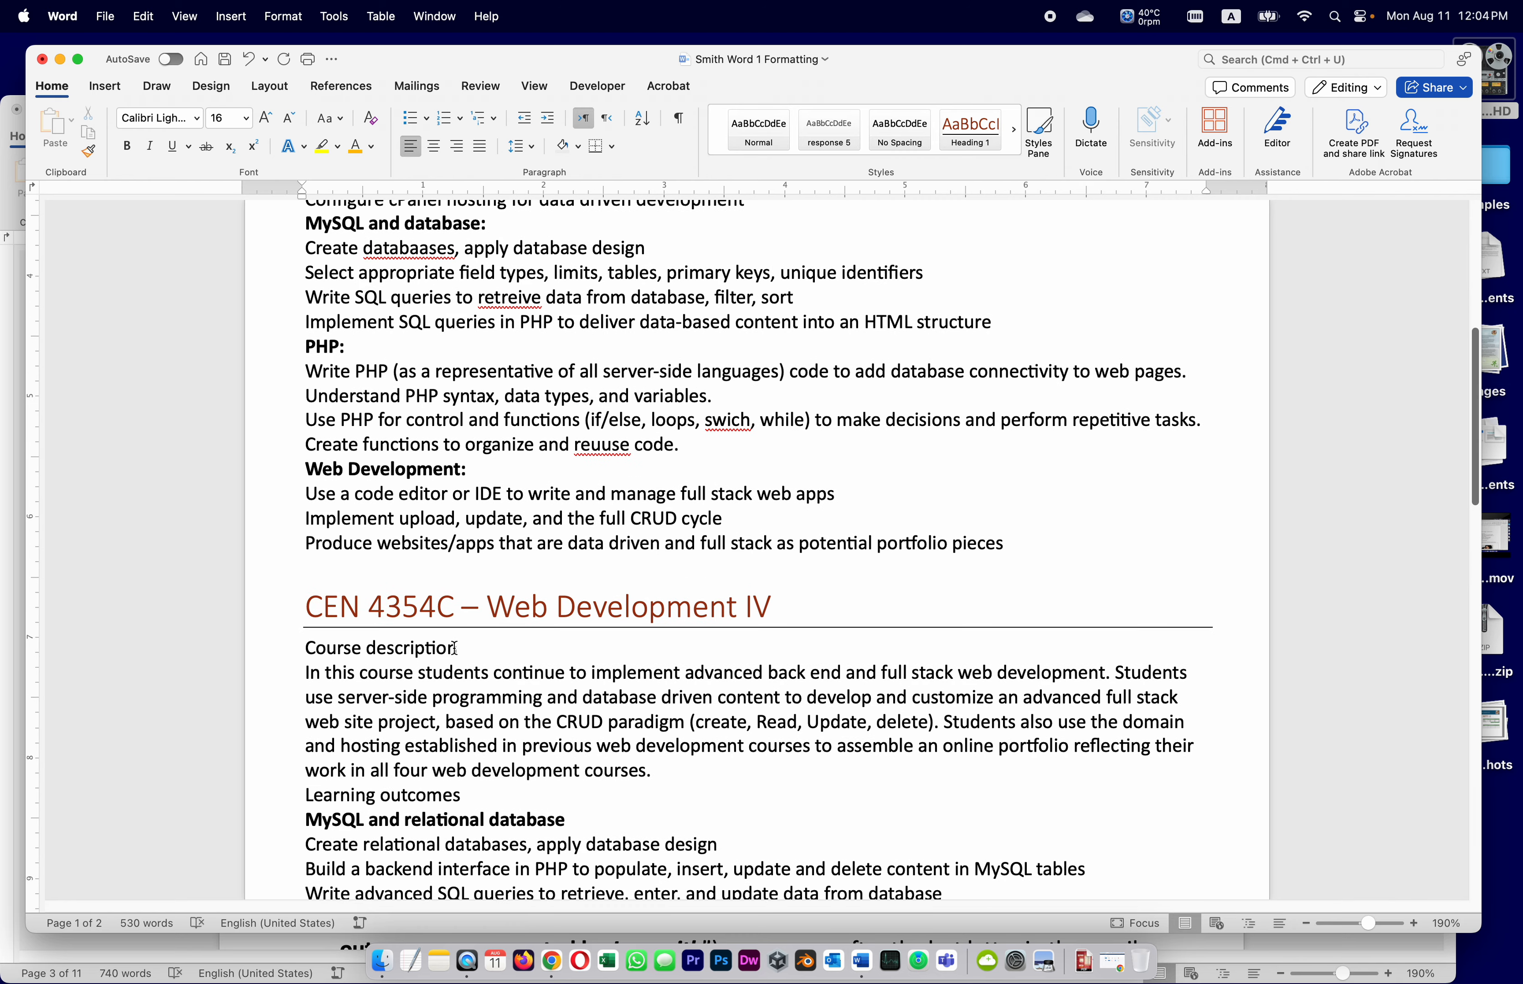
Make the Web Development IV 'Course description' line a Heading 2
left_click_drag(458, 648, 307, 647)
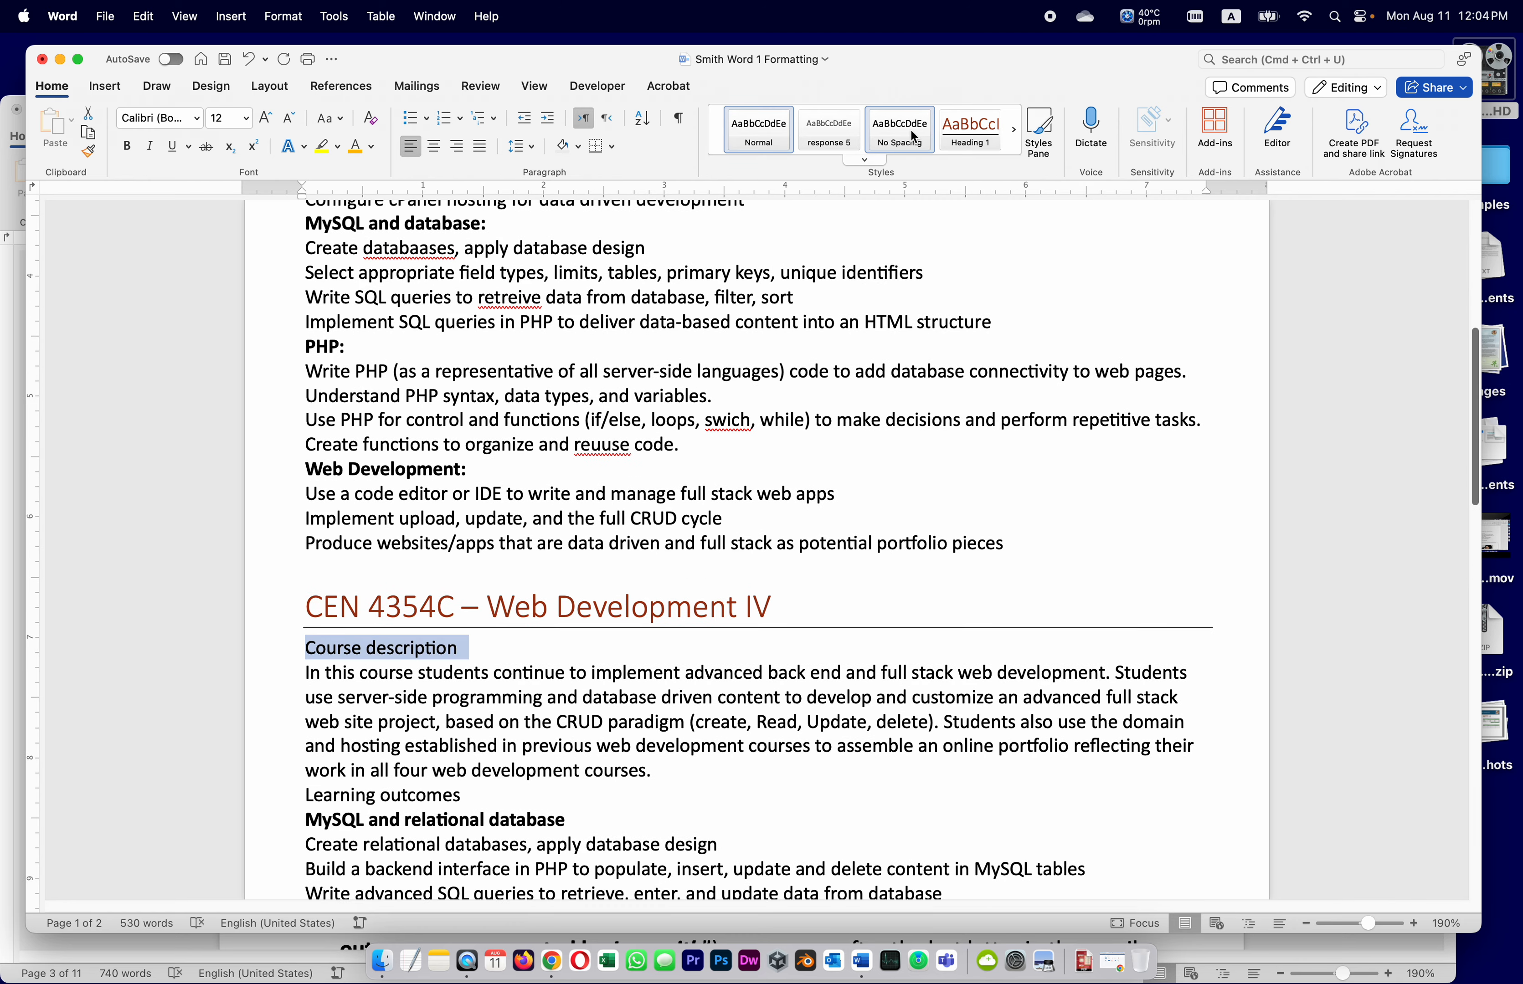
left_click(864, 162)
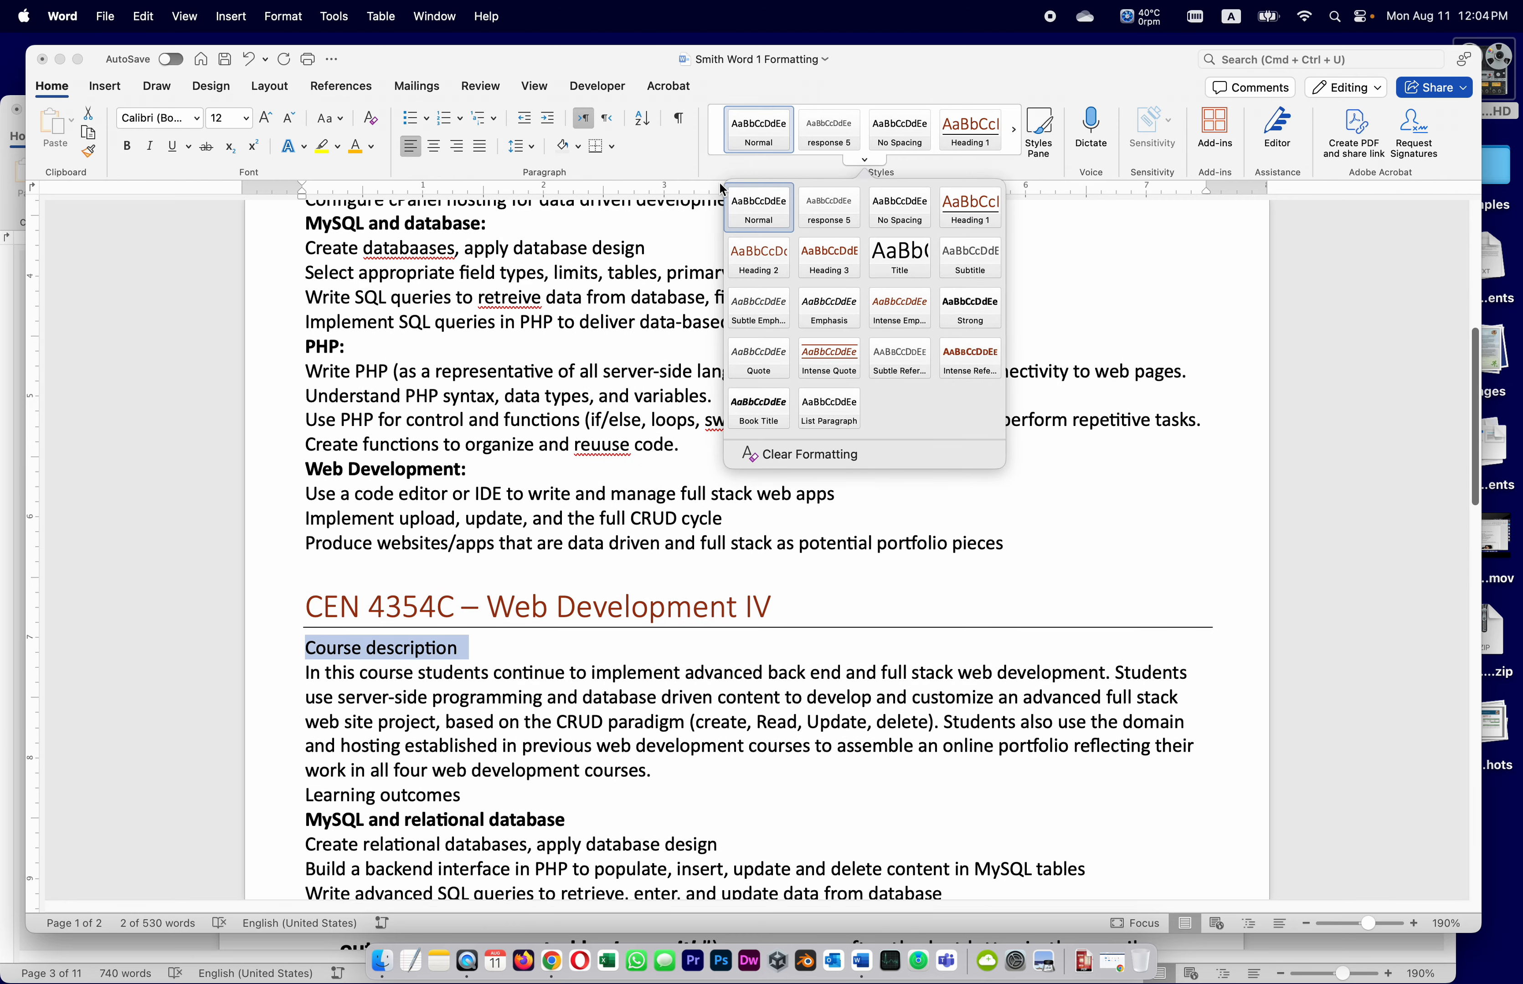
left_click(763, 255)
Make the Web Development IV 'Learning outcomes' line a Heading 2 and save the document
scroll(579, 710, "down", 5)
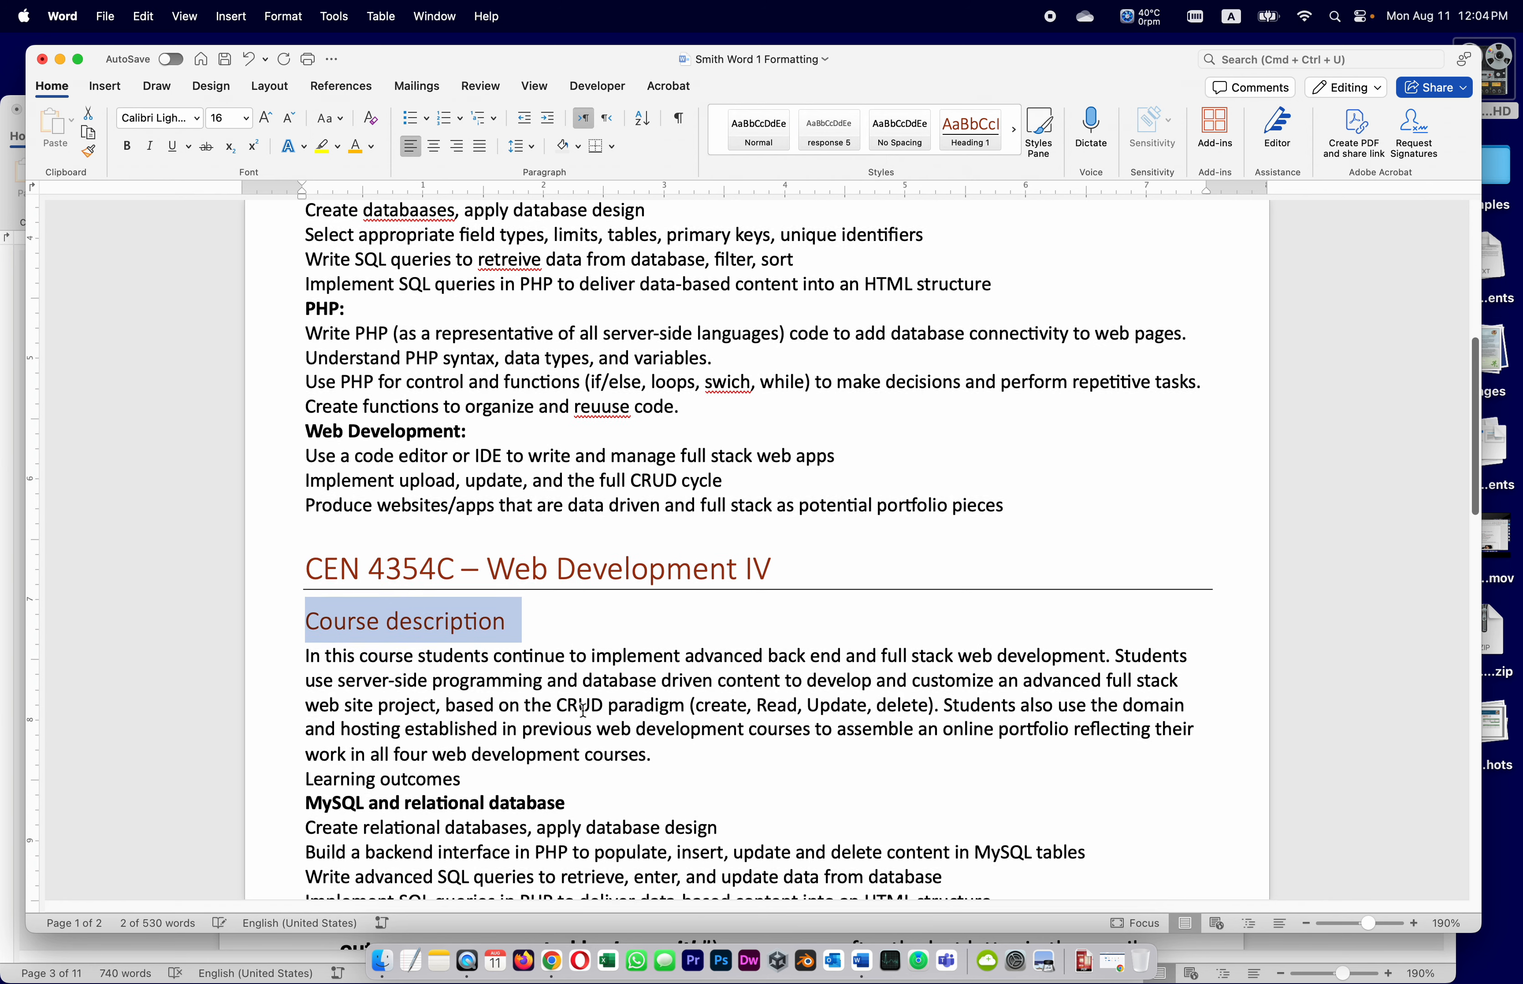
left_click_drag(458, 531, 269, 530)
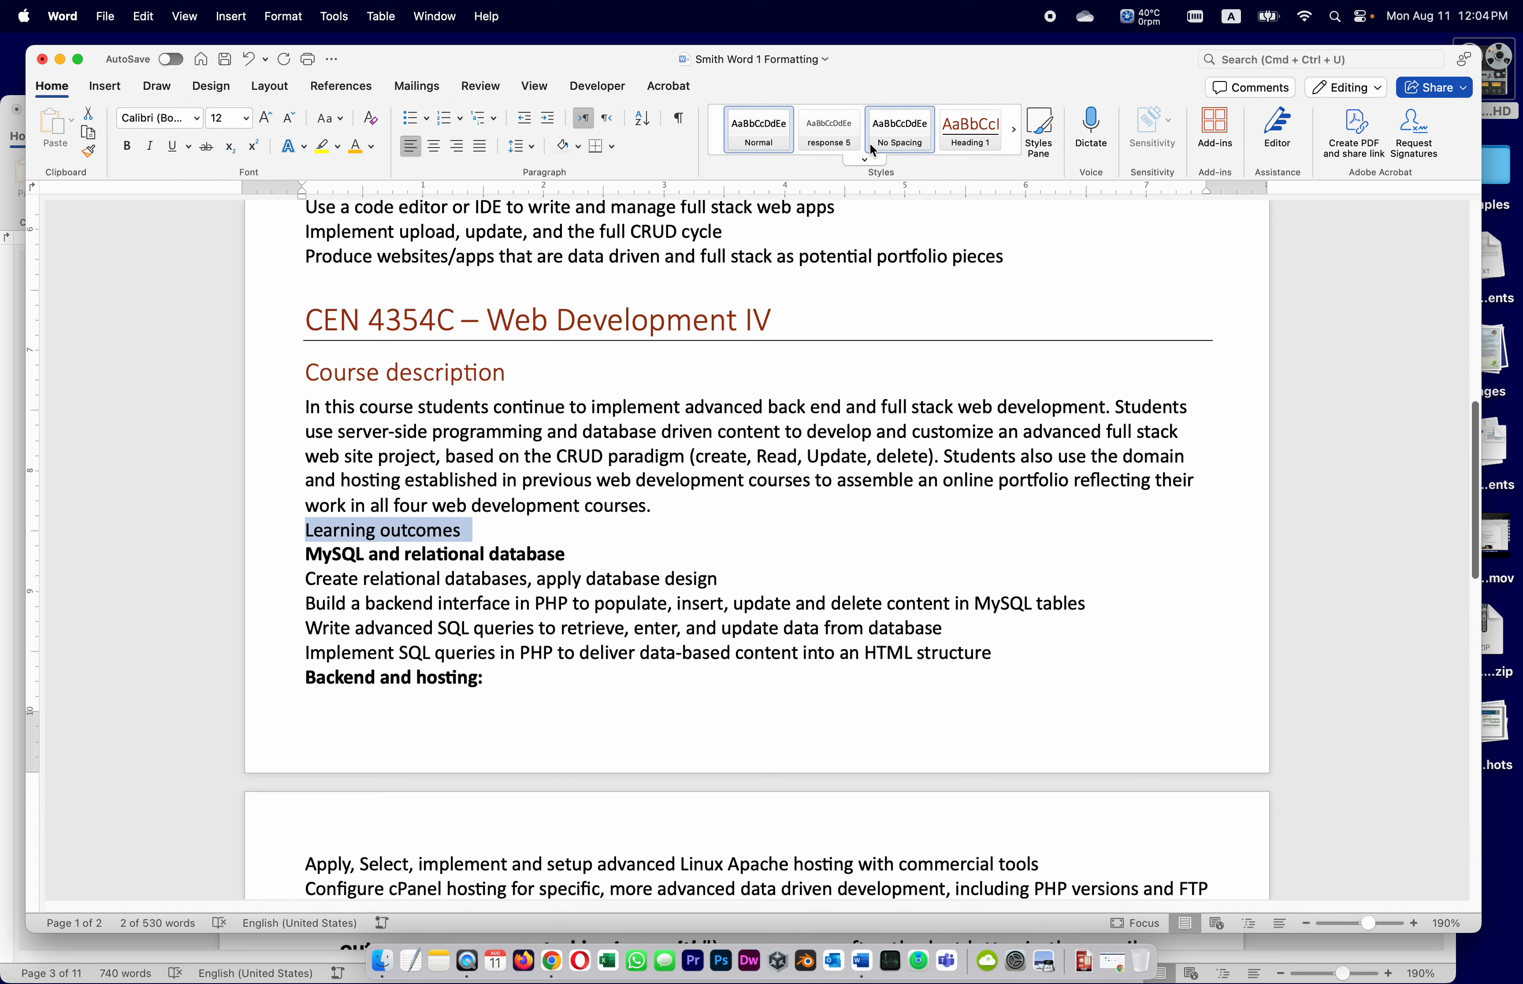
left_click(865, 163)
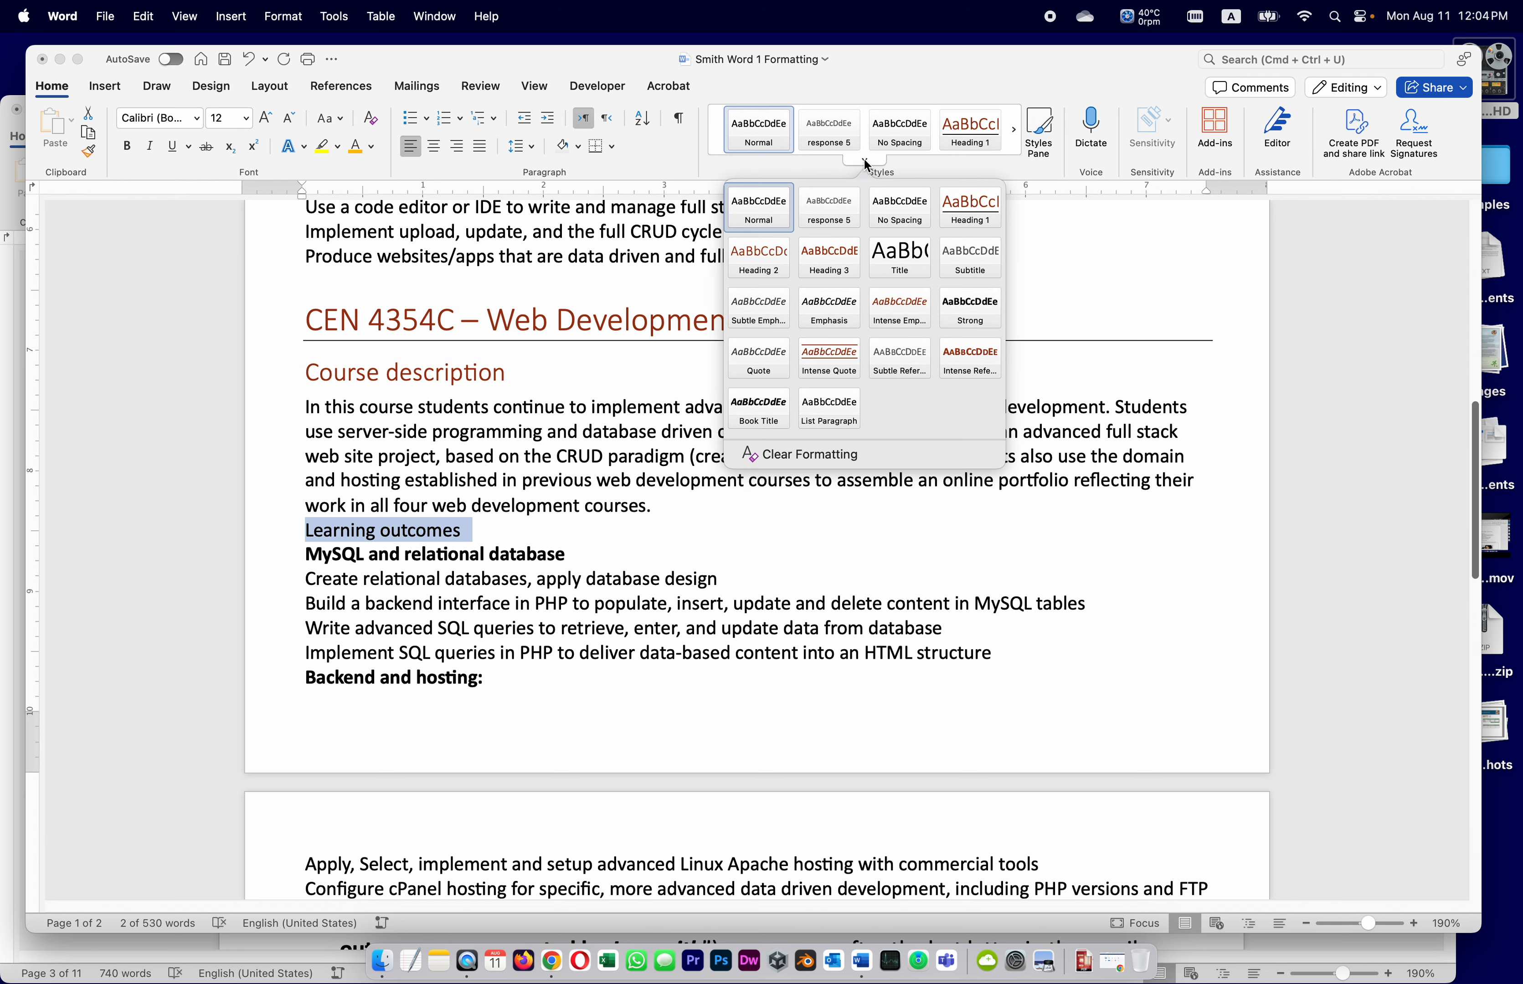
left_click(756, 257)
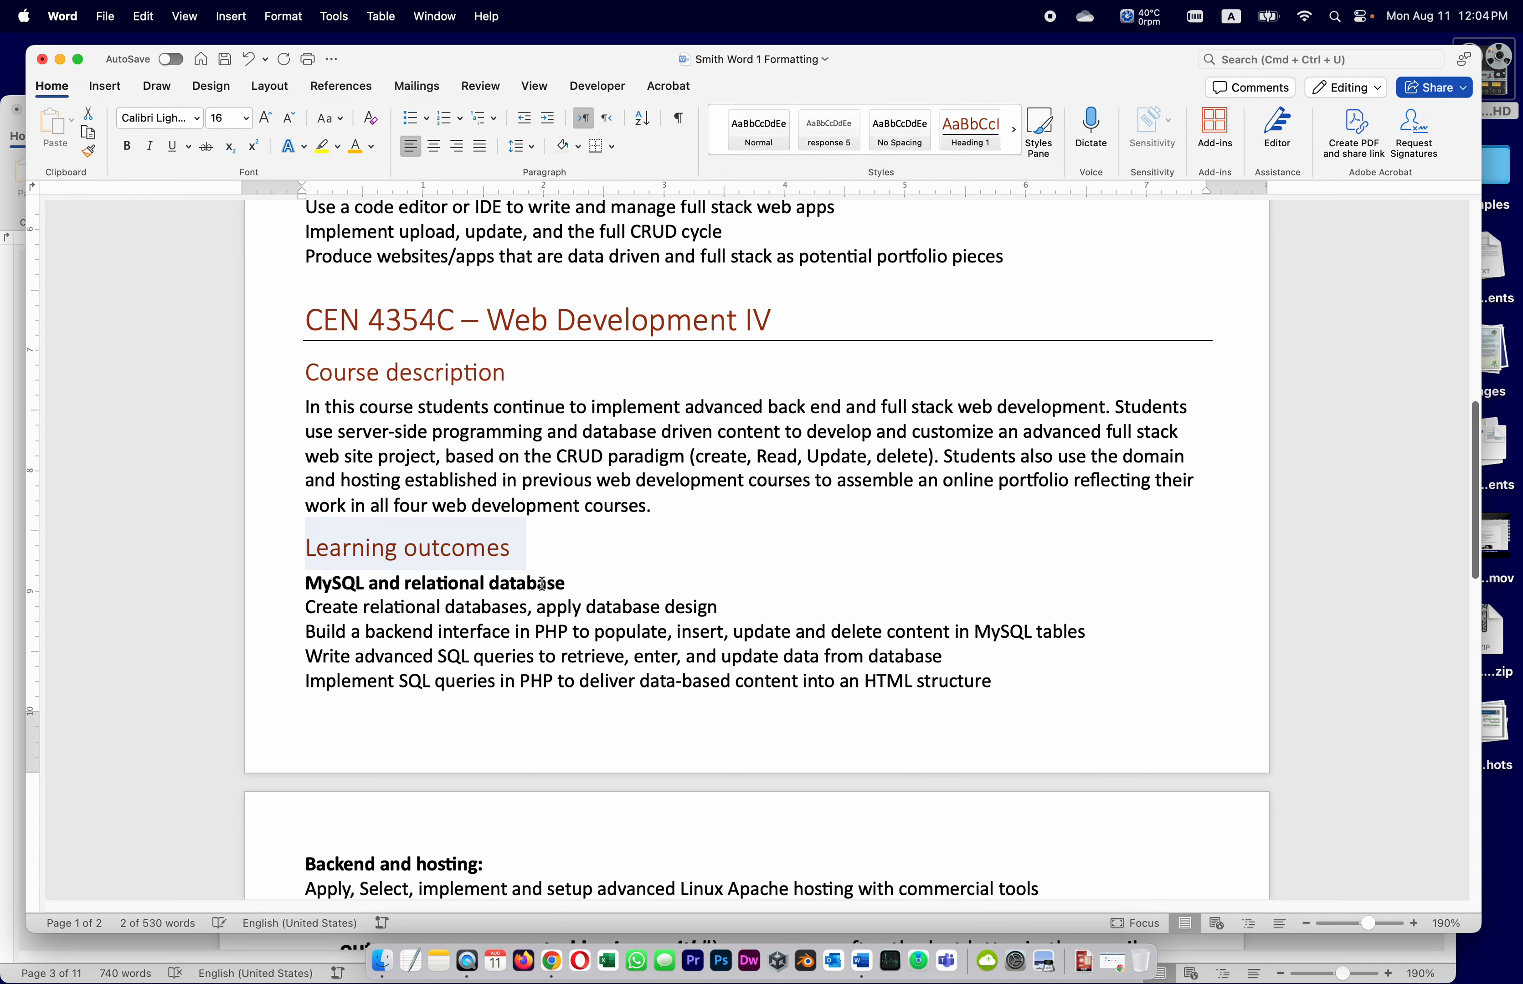
left_click(563, 554)
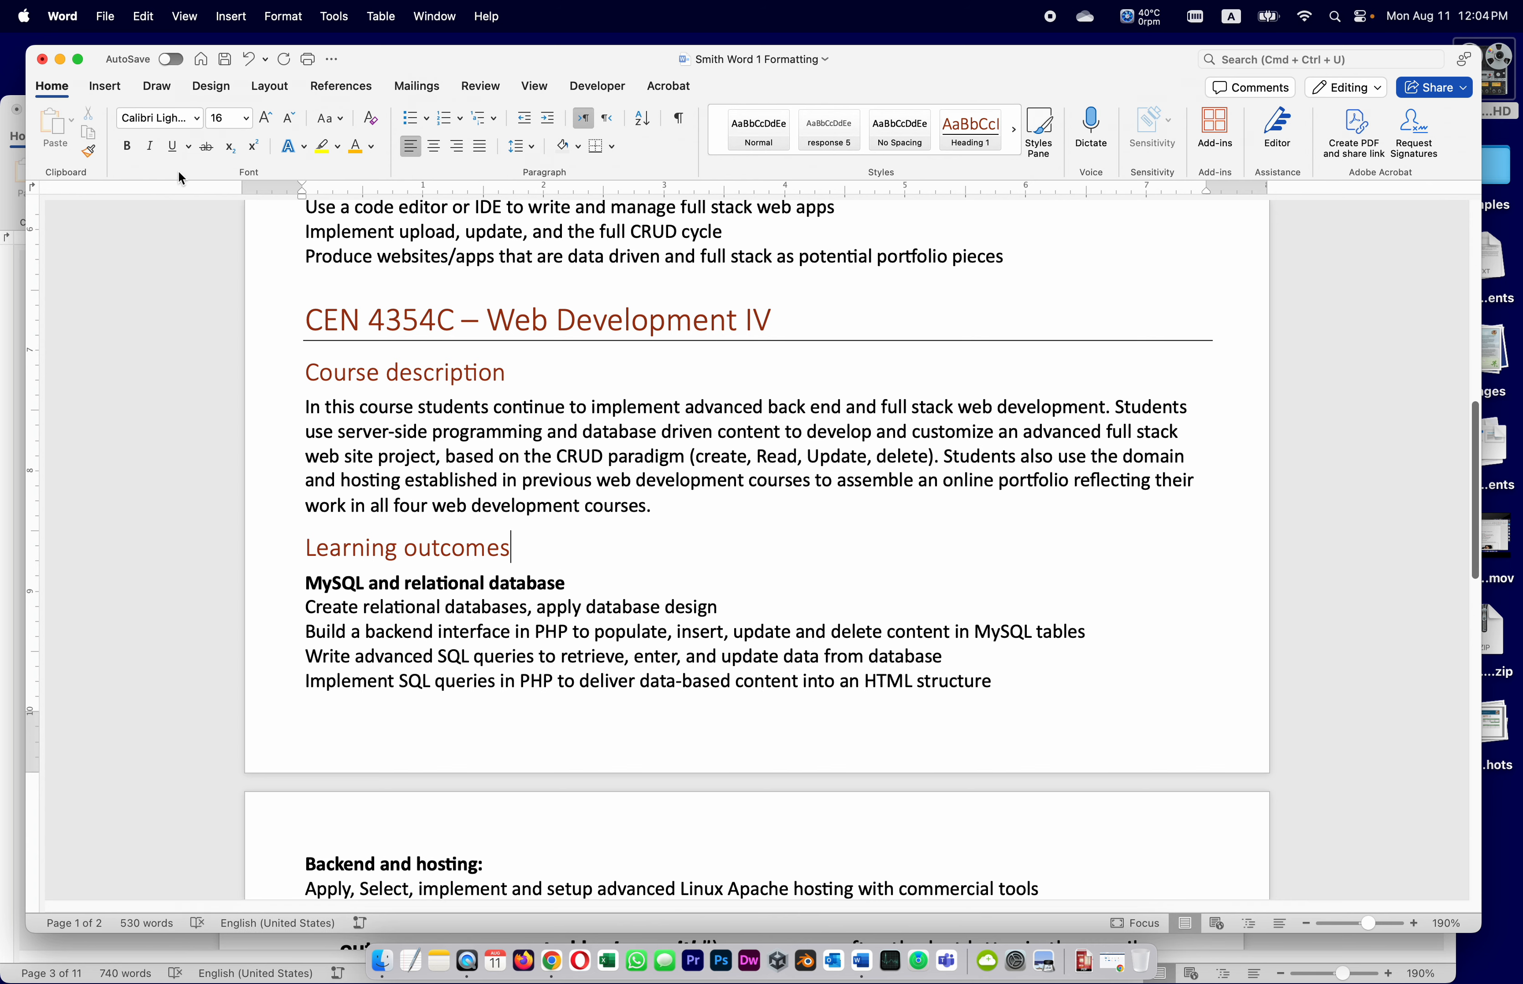
left_click(224, 59)
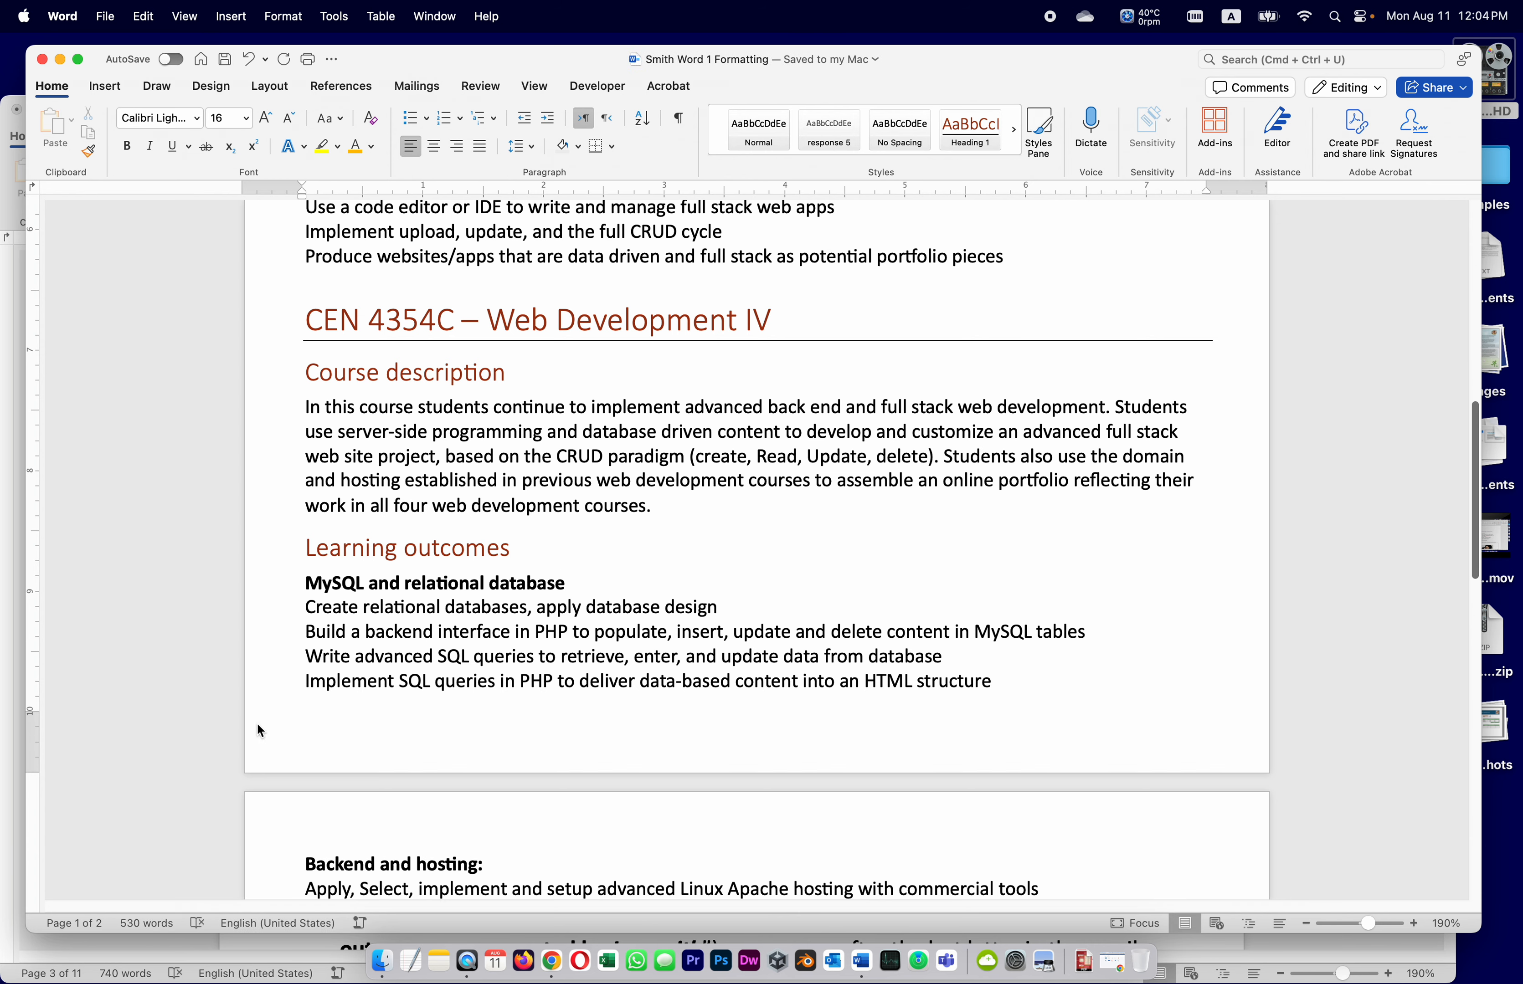
left_click(77, 954)
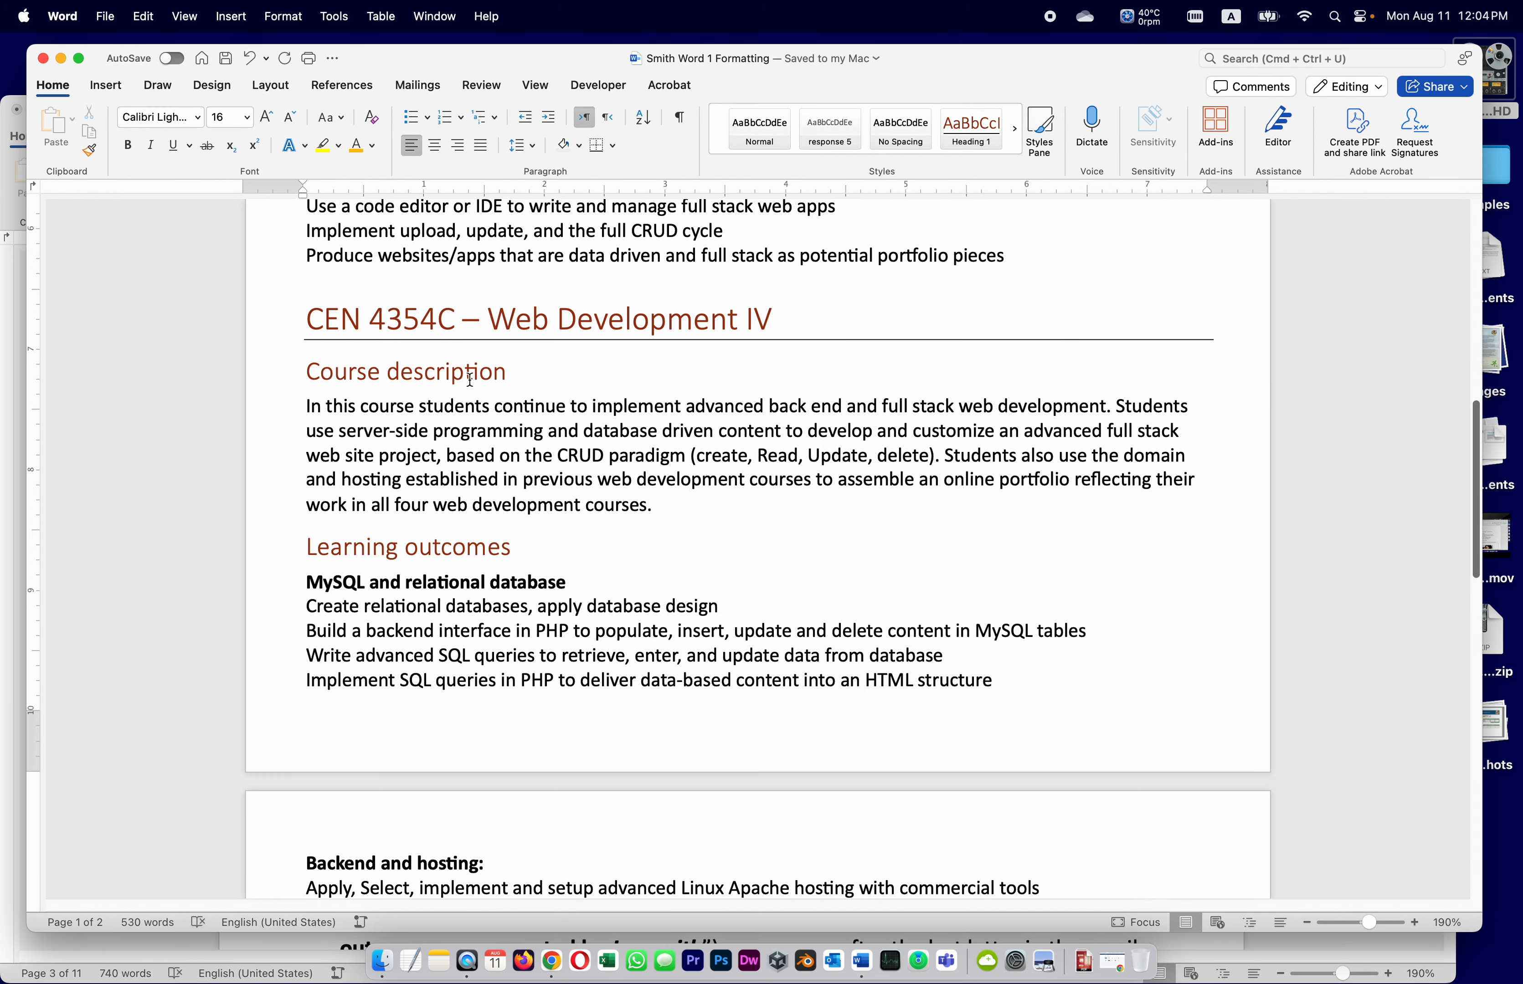
Set the first 'Course description' heading to 18 pt in Purple, then show the assignment window
scroll(490, 394, "up", 5)
scroll(489, 394, "up", 7)
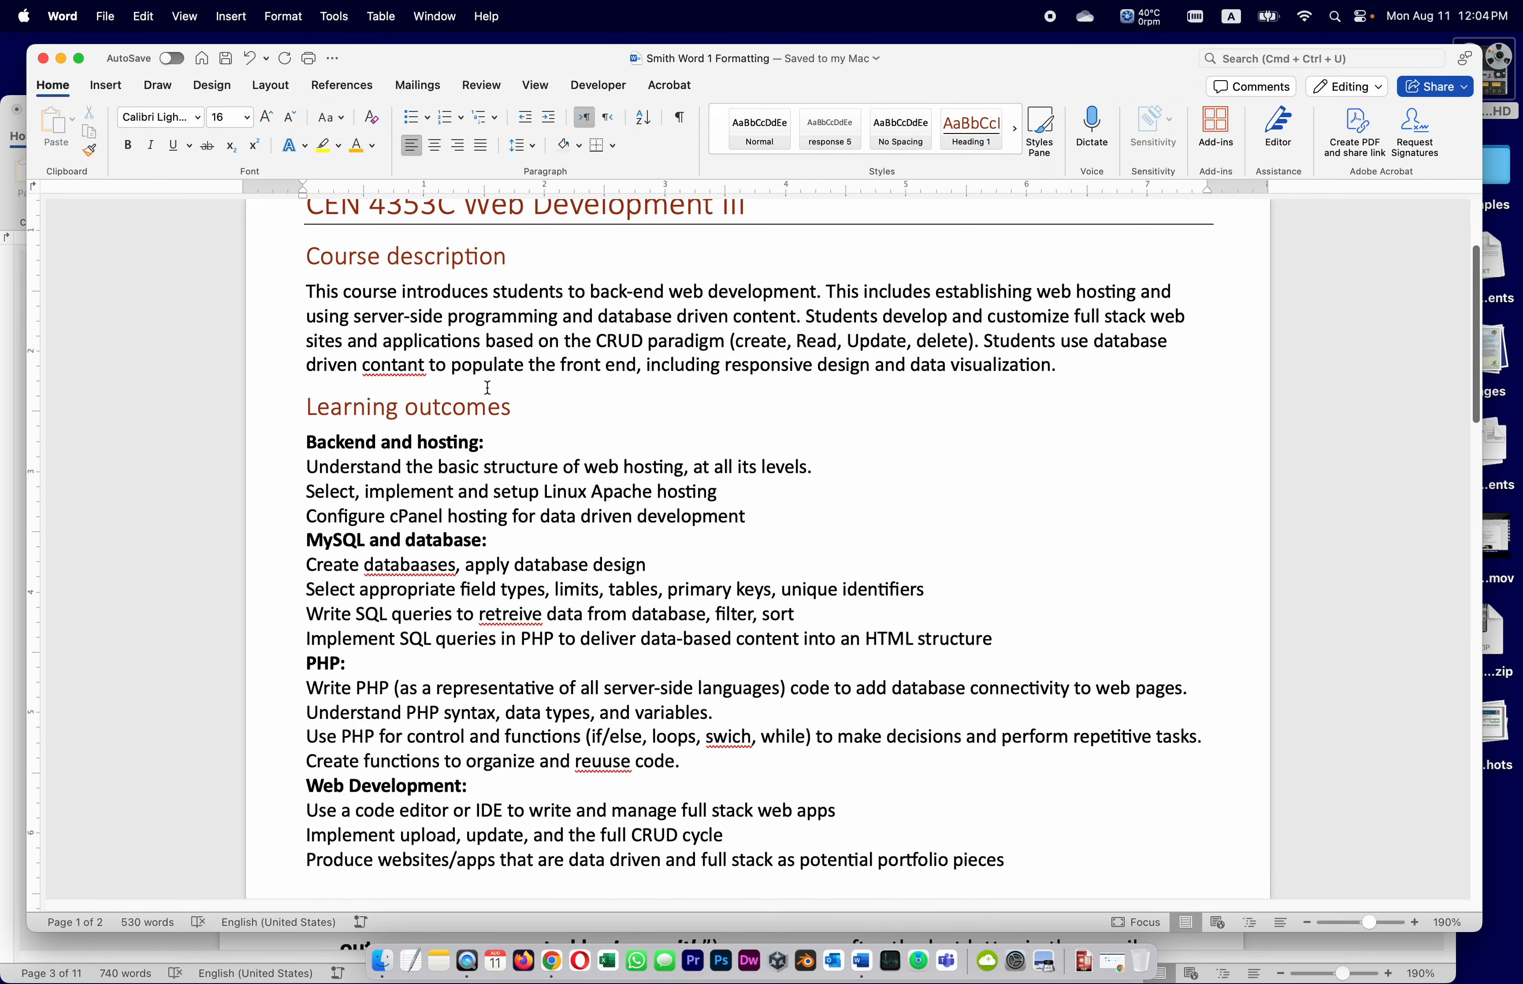
left_click_drag(505, 425, 320, 421)
left_click(246, 117)
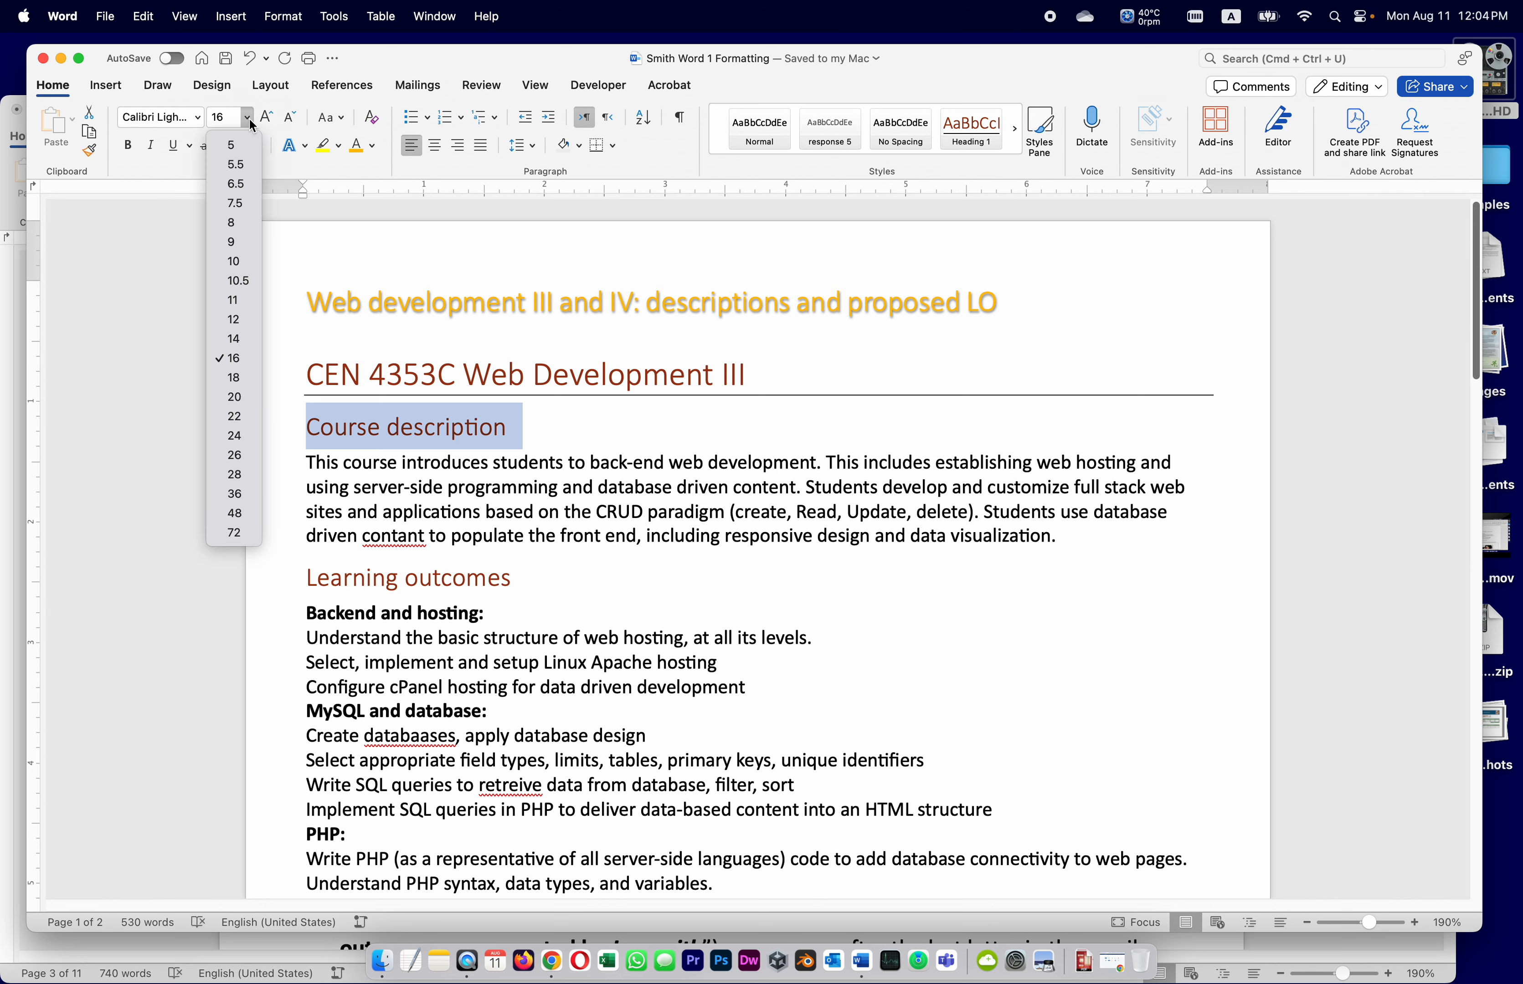
left_click(250, 378)
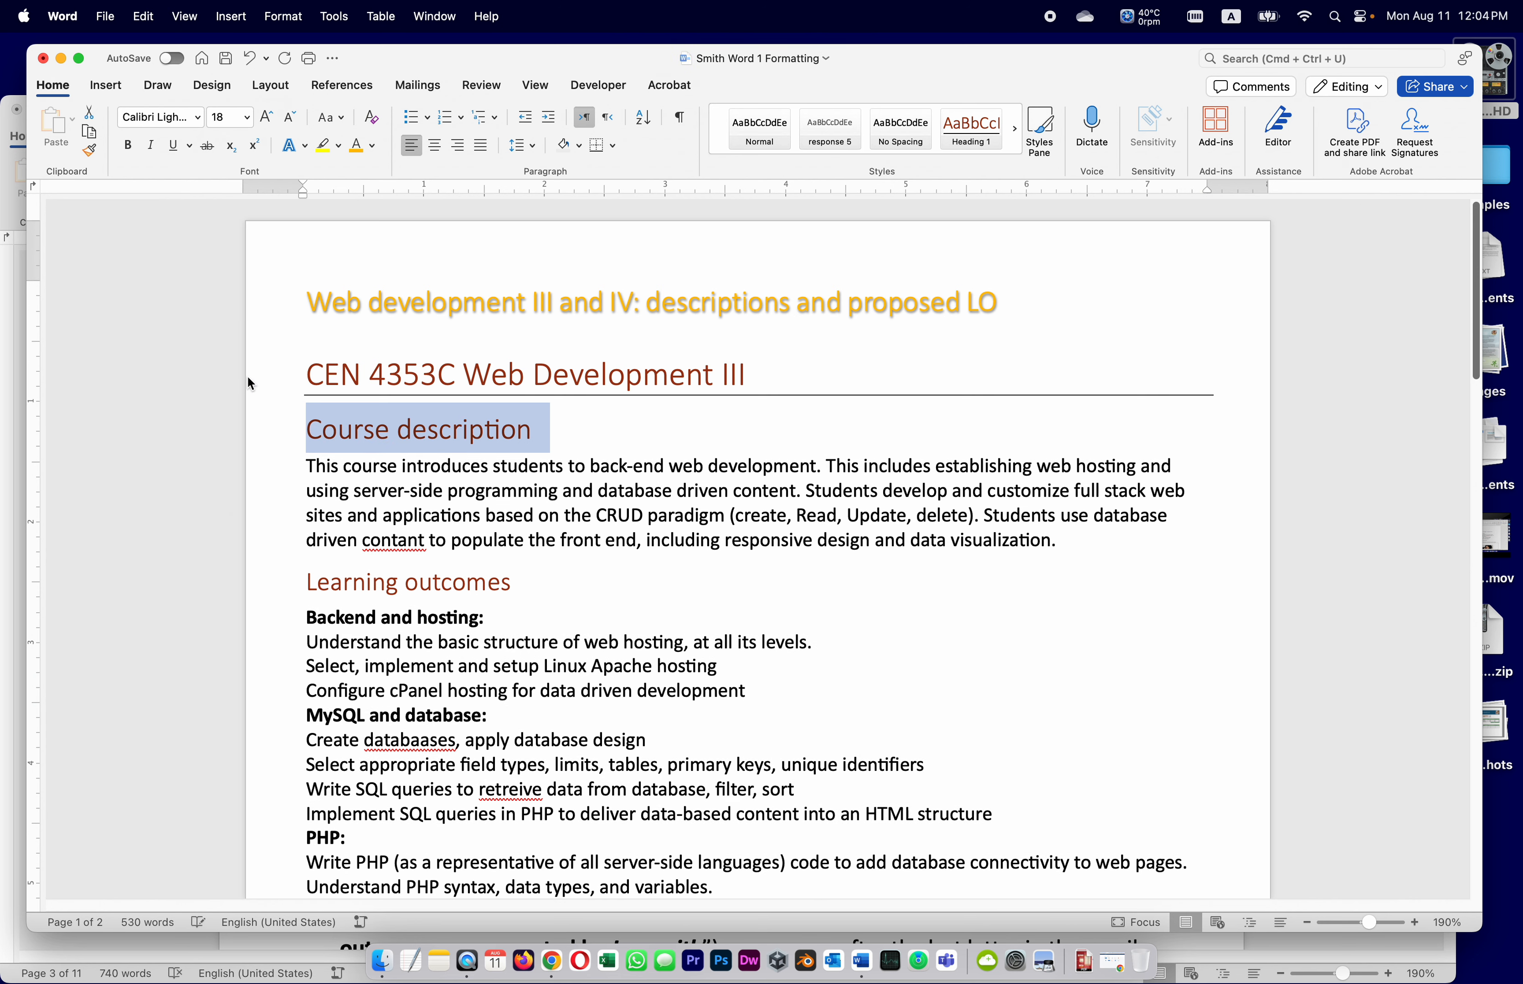
left_click(372, 145)
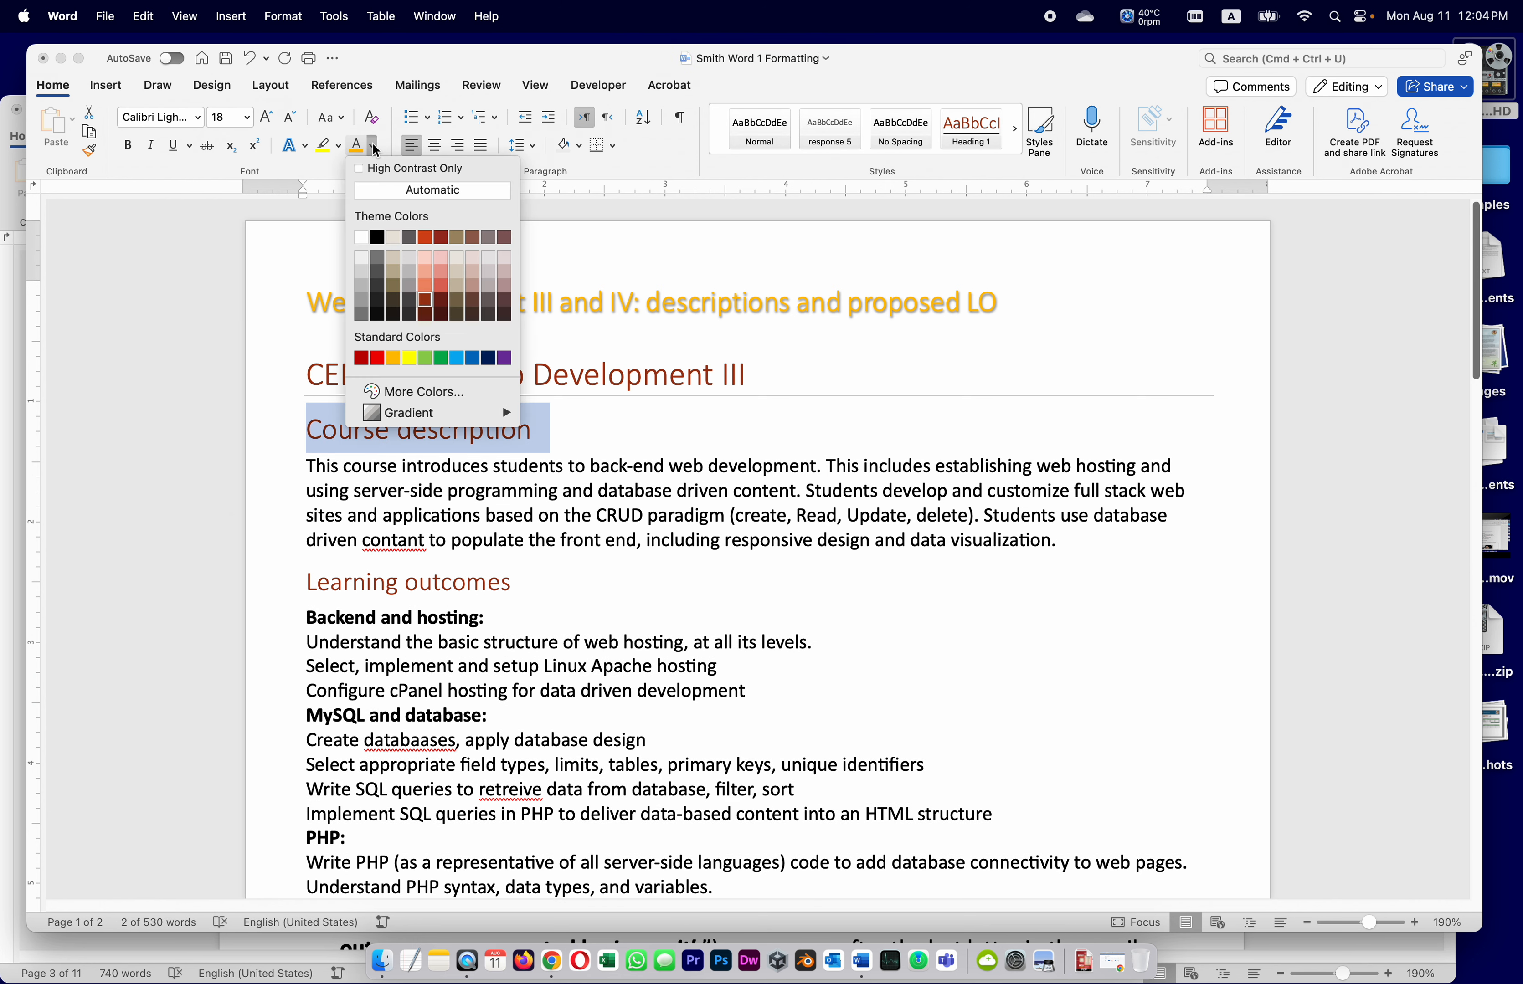
left_click(510, 359)
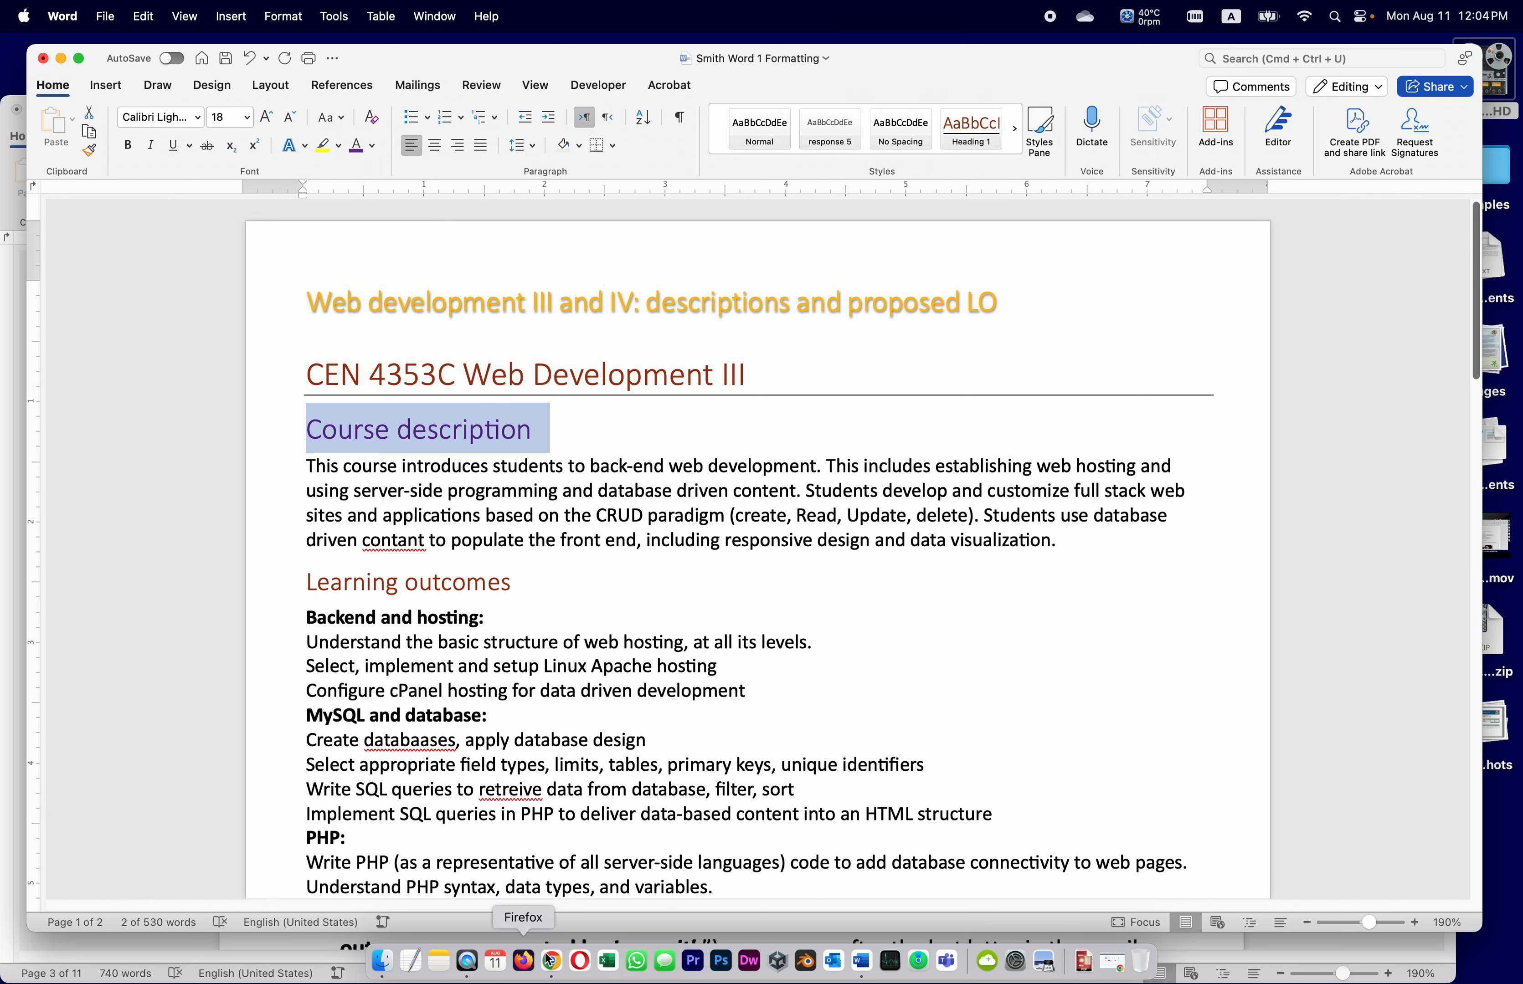
left_click(1299, 950)
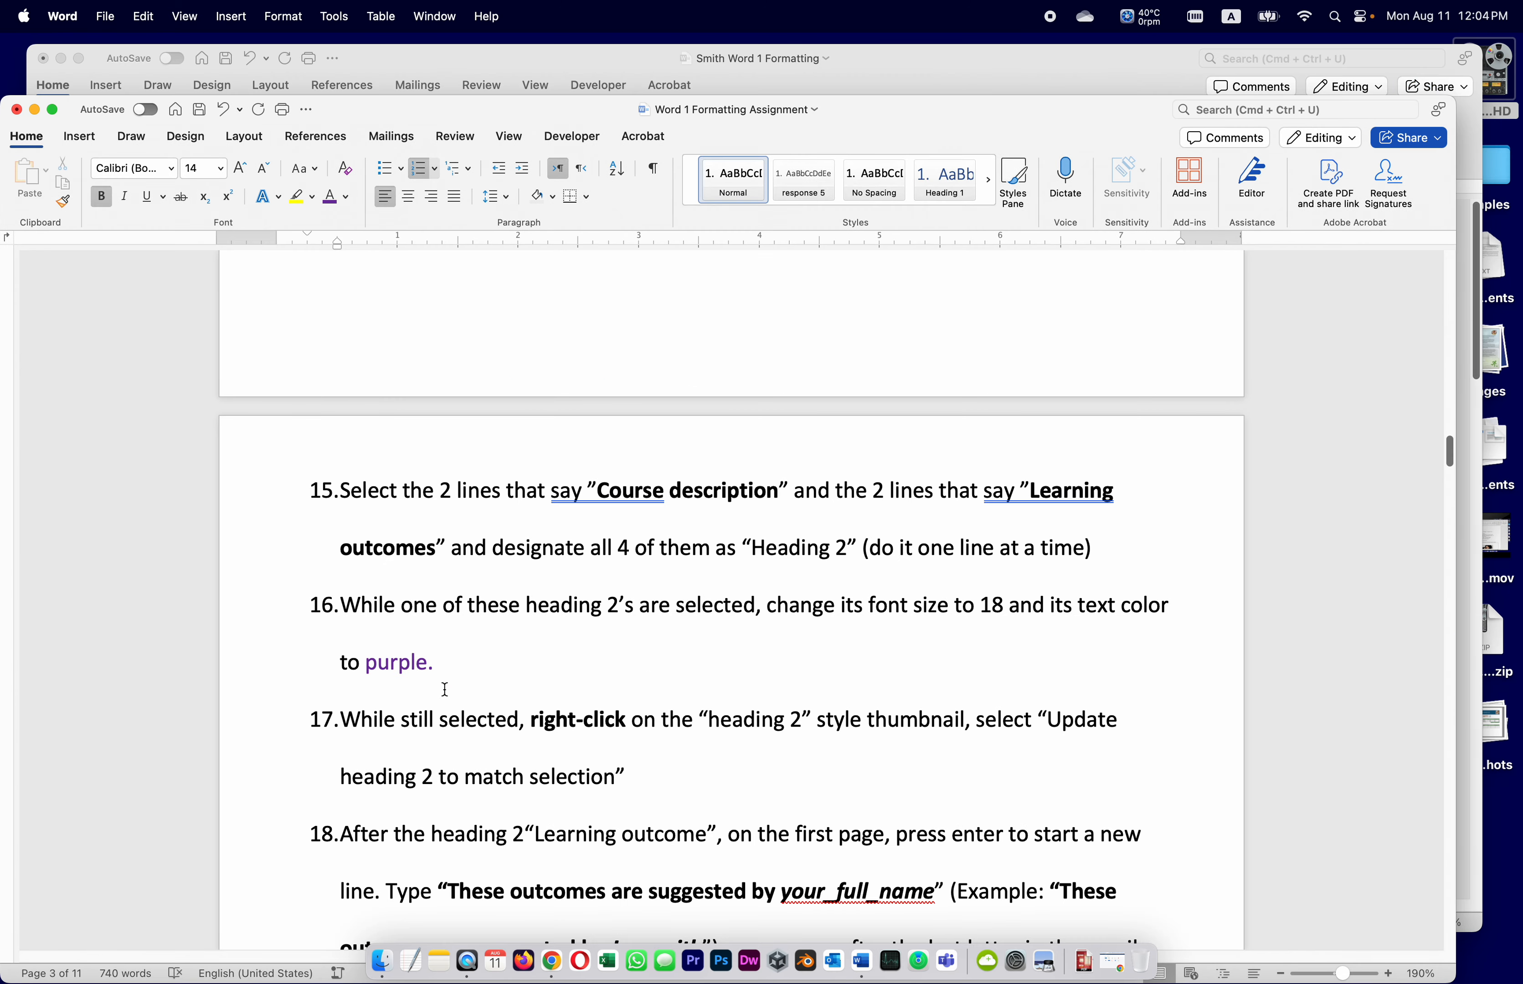
Update Heading 2 to match the purple 18-pt heading so Learning outcomes turns purple too
scroll(563, 717, "down", 3)
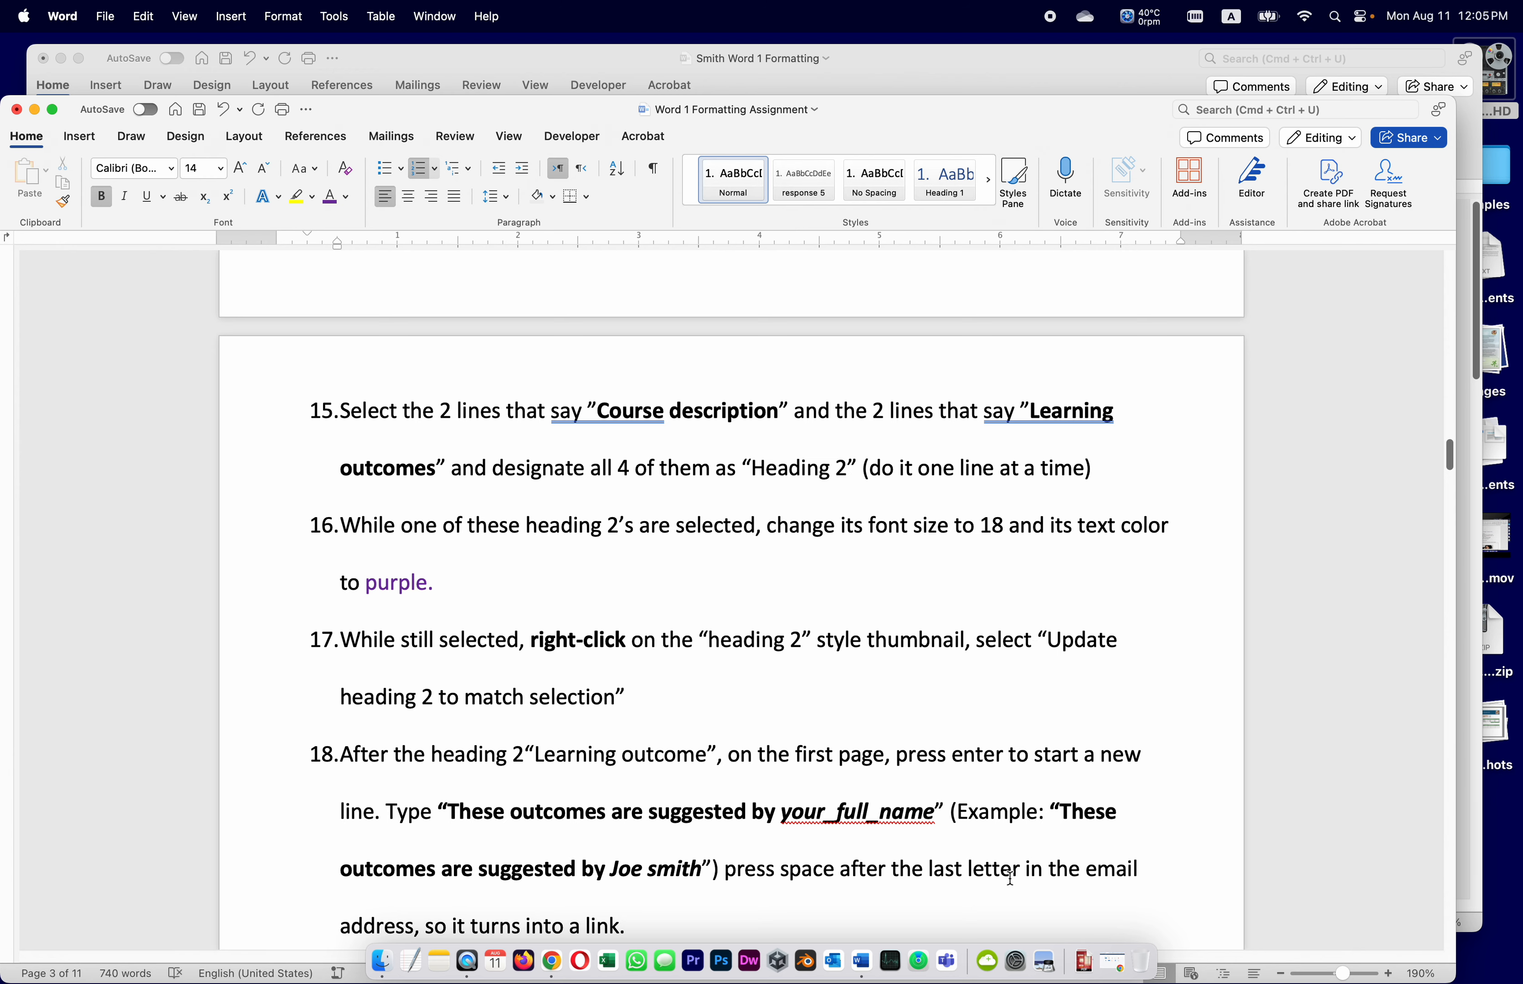
left_click(1469, 599)
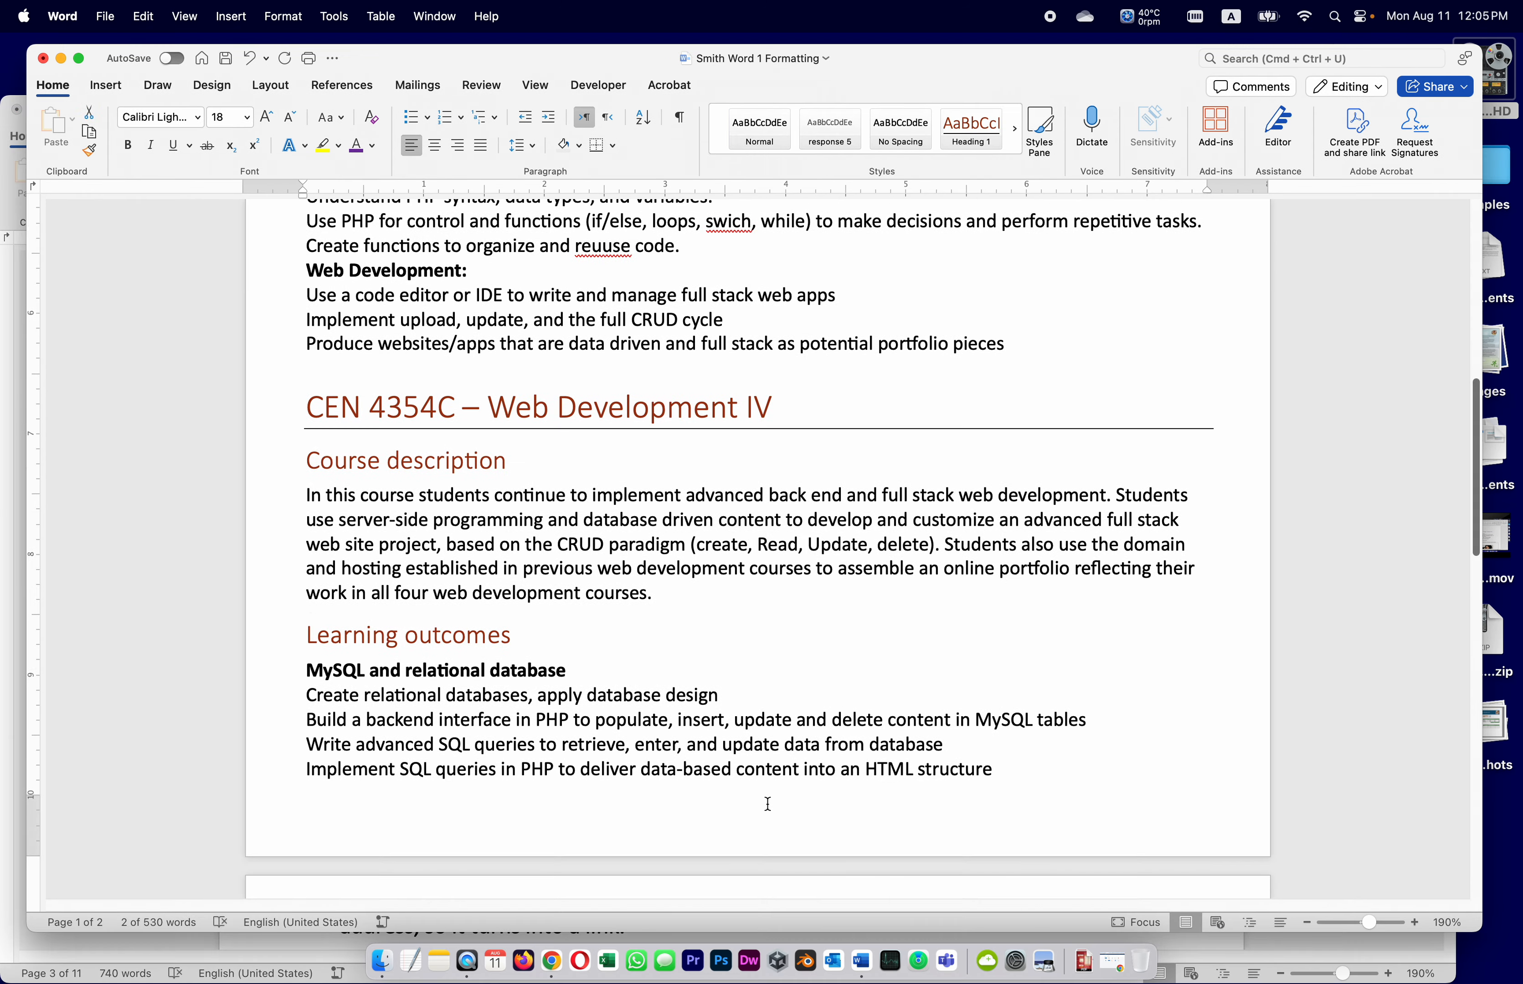
scroll(534, 715, "up", 15)
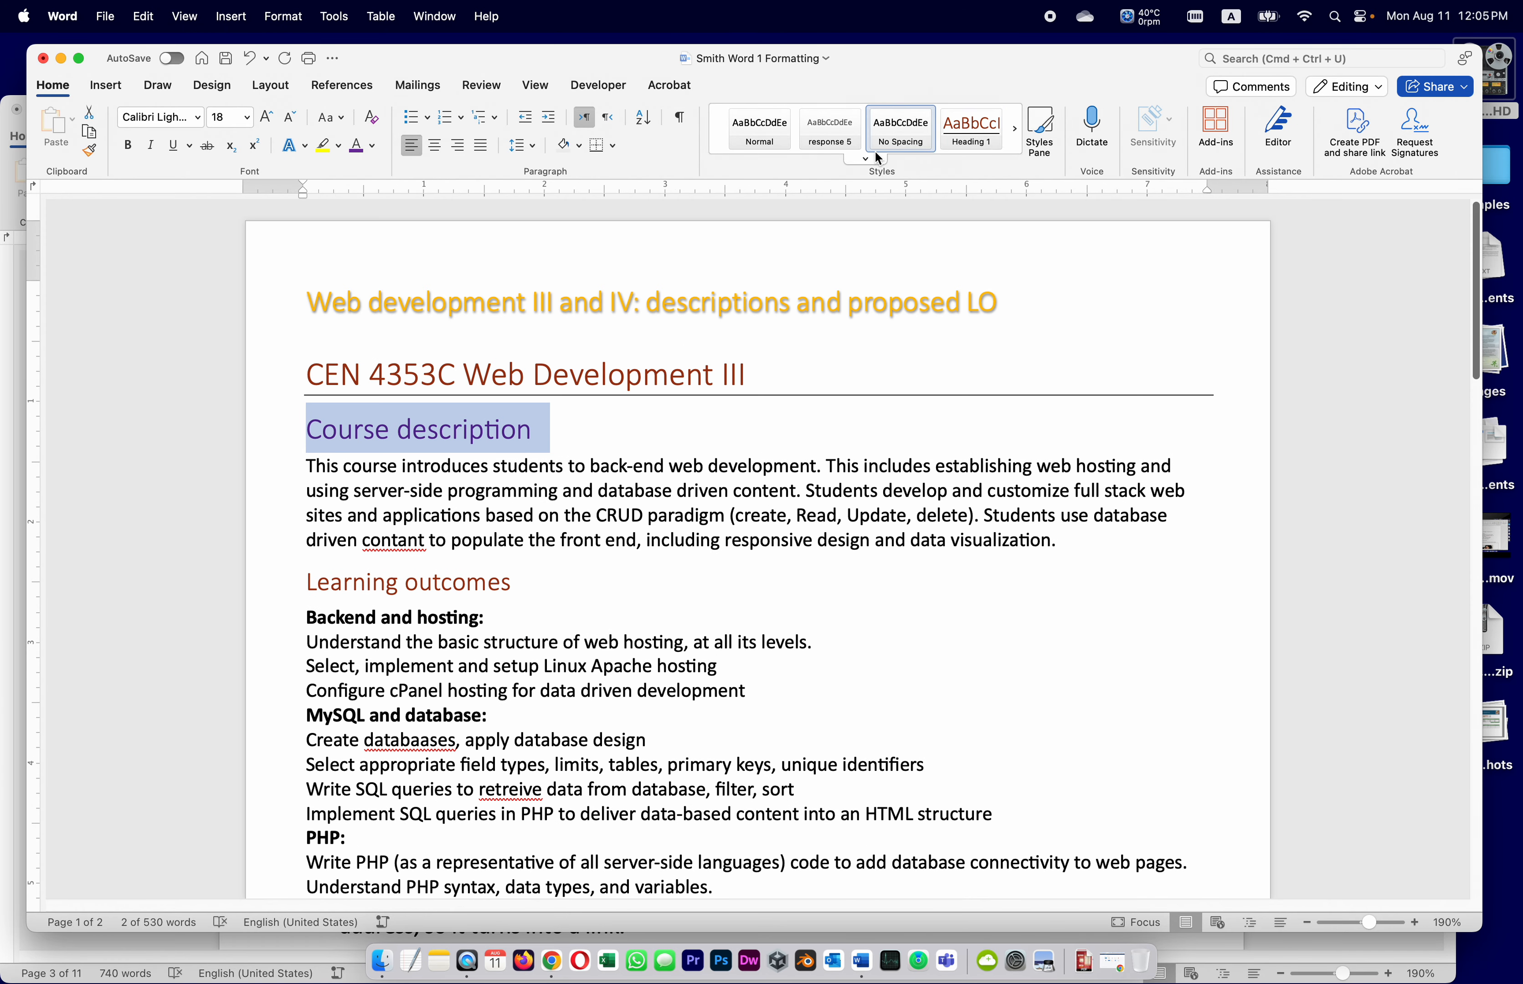
left_click(865, 160)
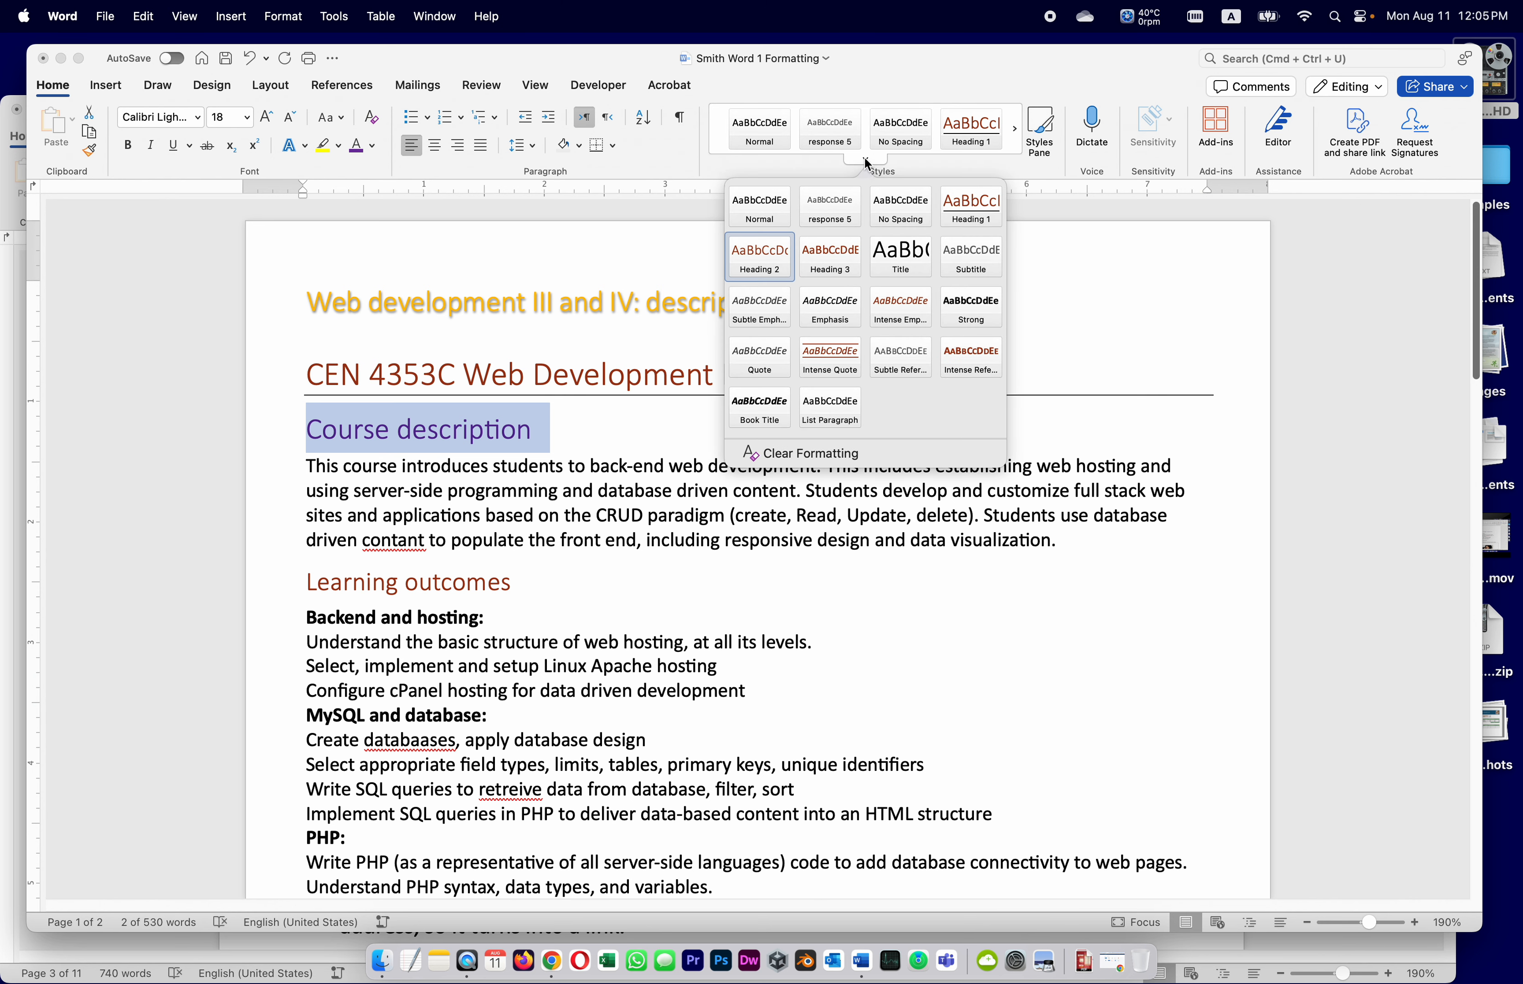
right_click(756, 256)
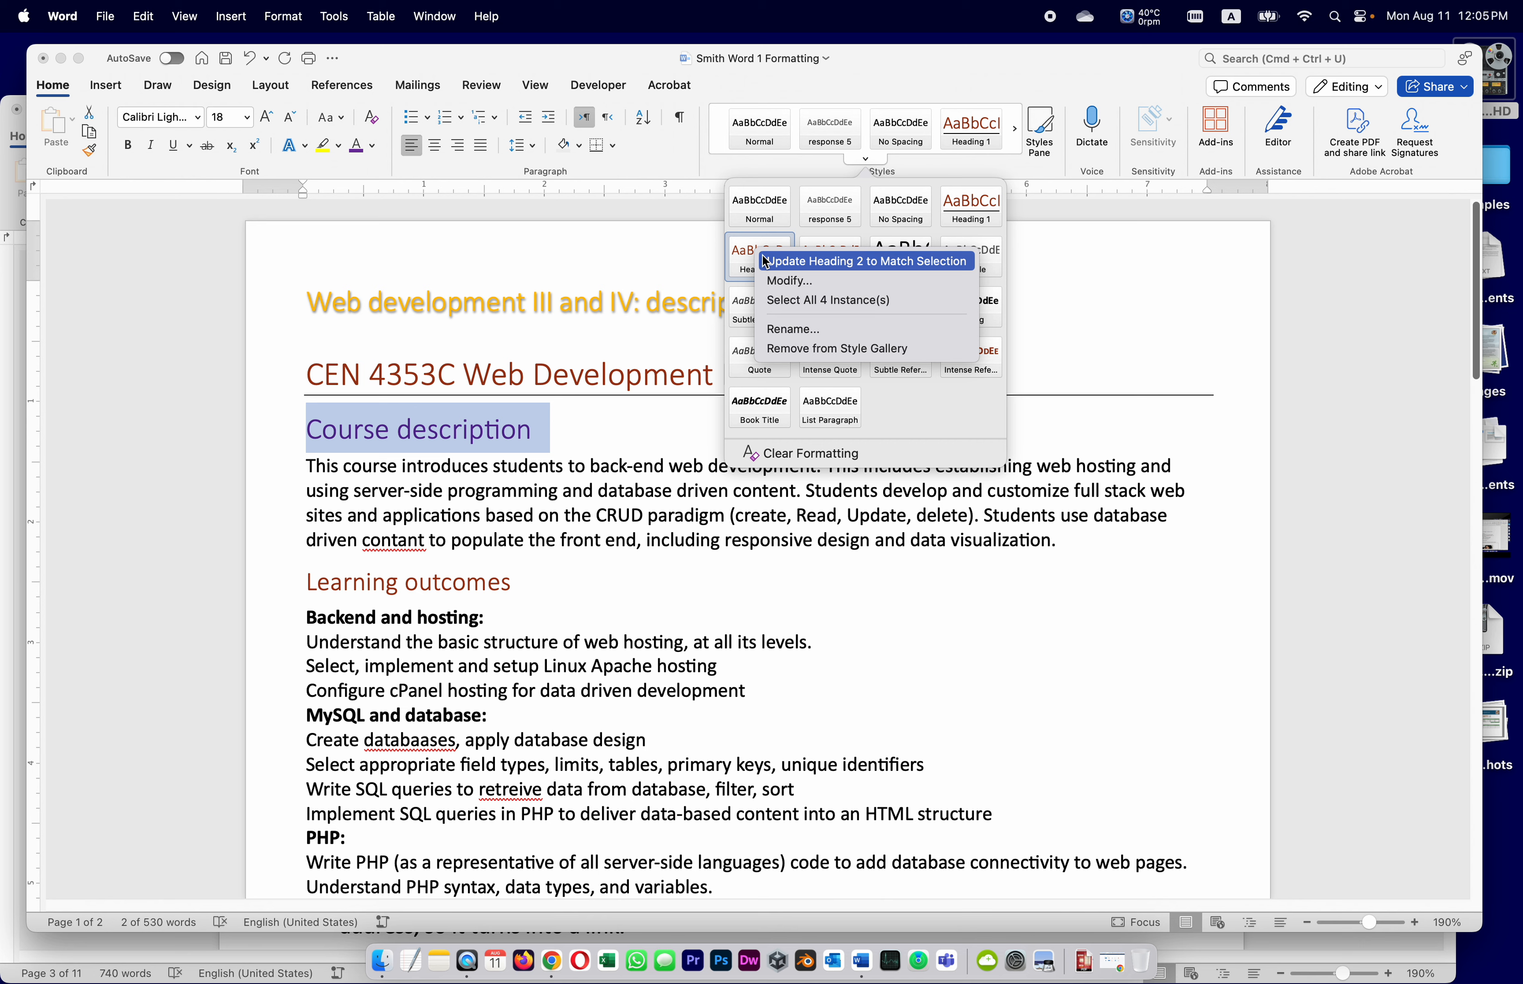
left_click(765, 261)
left_click(352, 466)
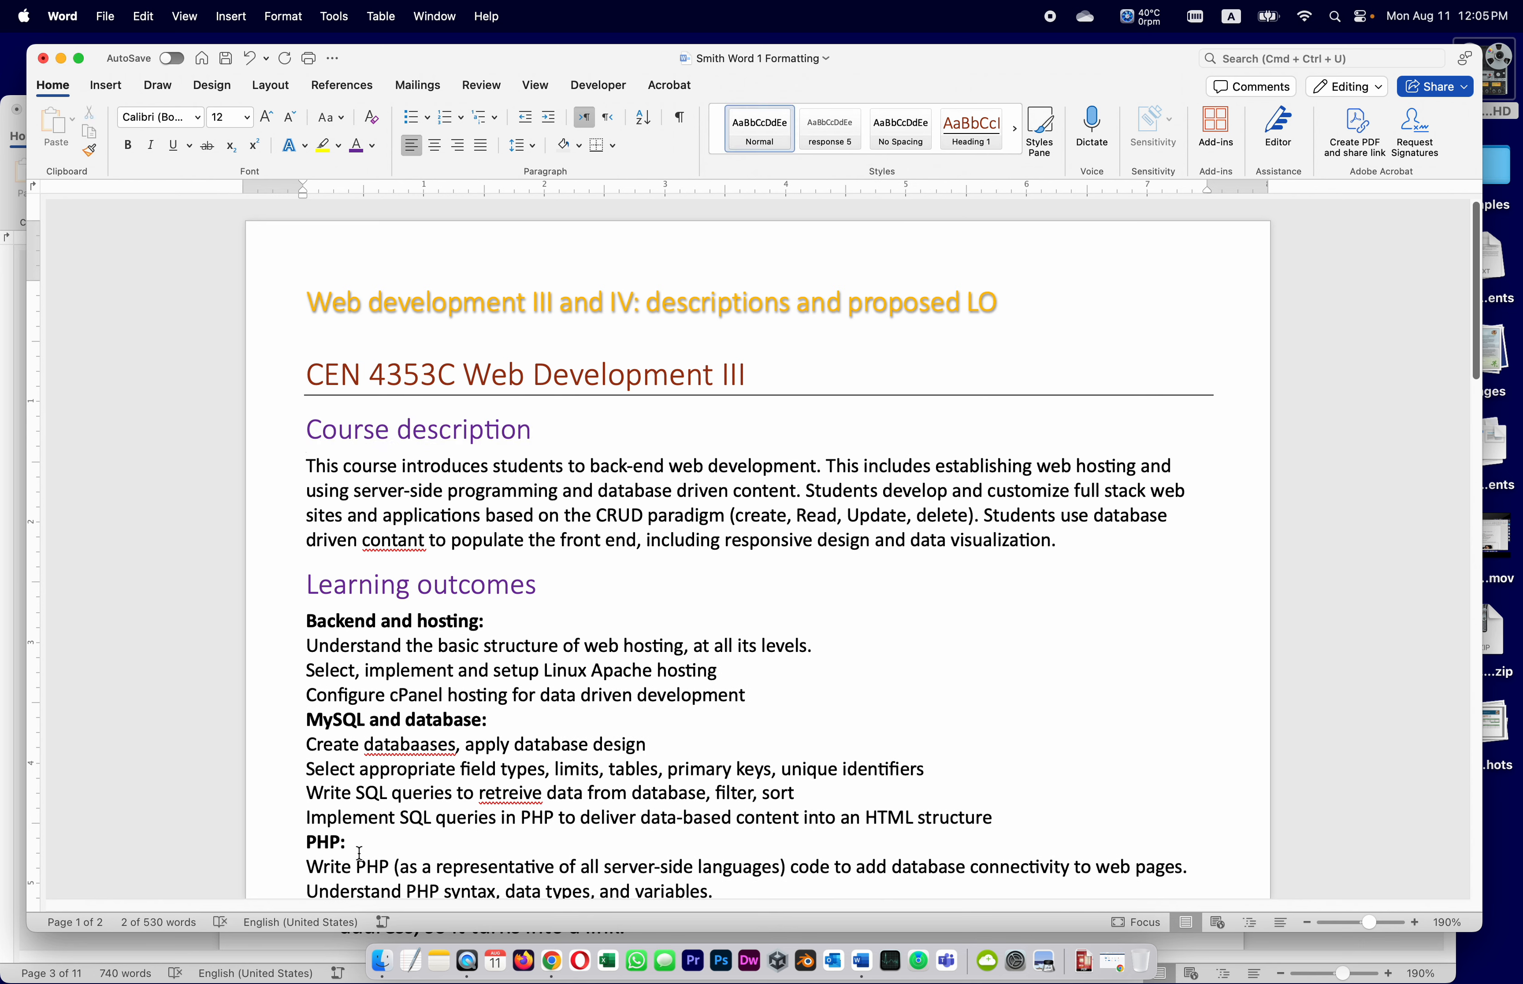
left_click(97, 945)
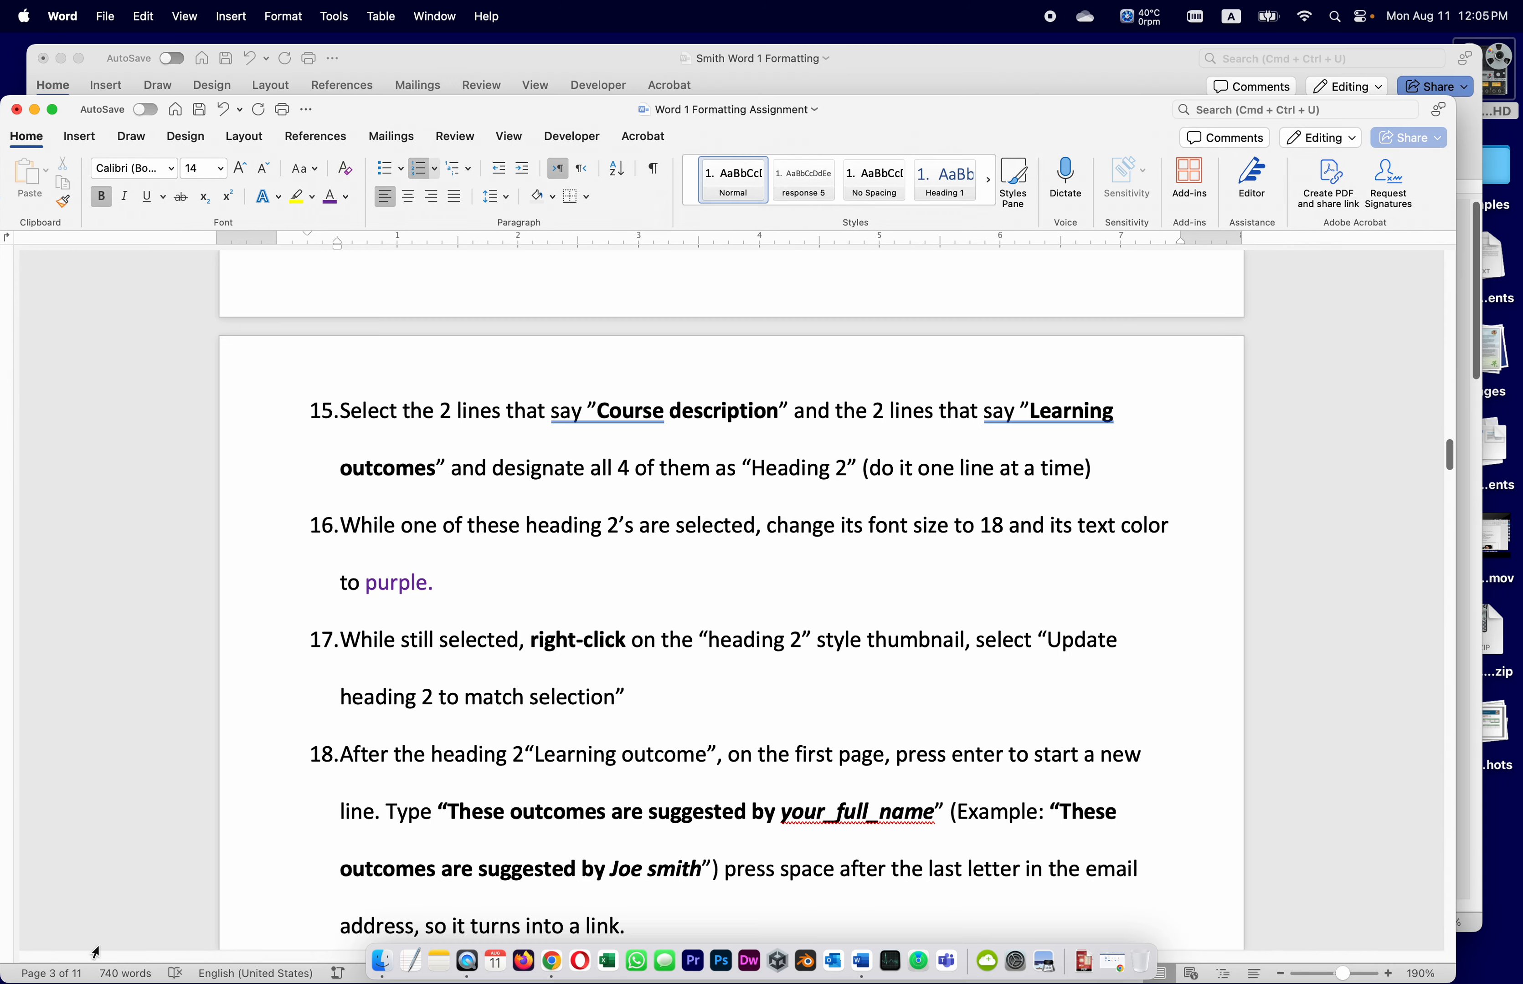
Save the course-description document, then switch back to the Word 1 Formatting Assignment instructions
scroll(394, 775, "down", 2)
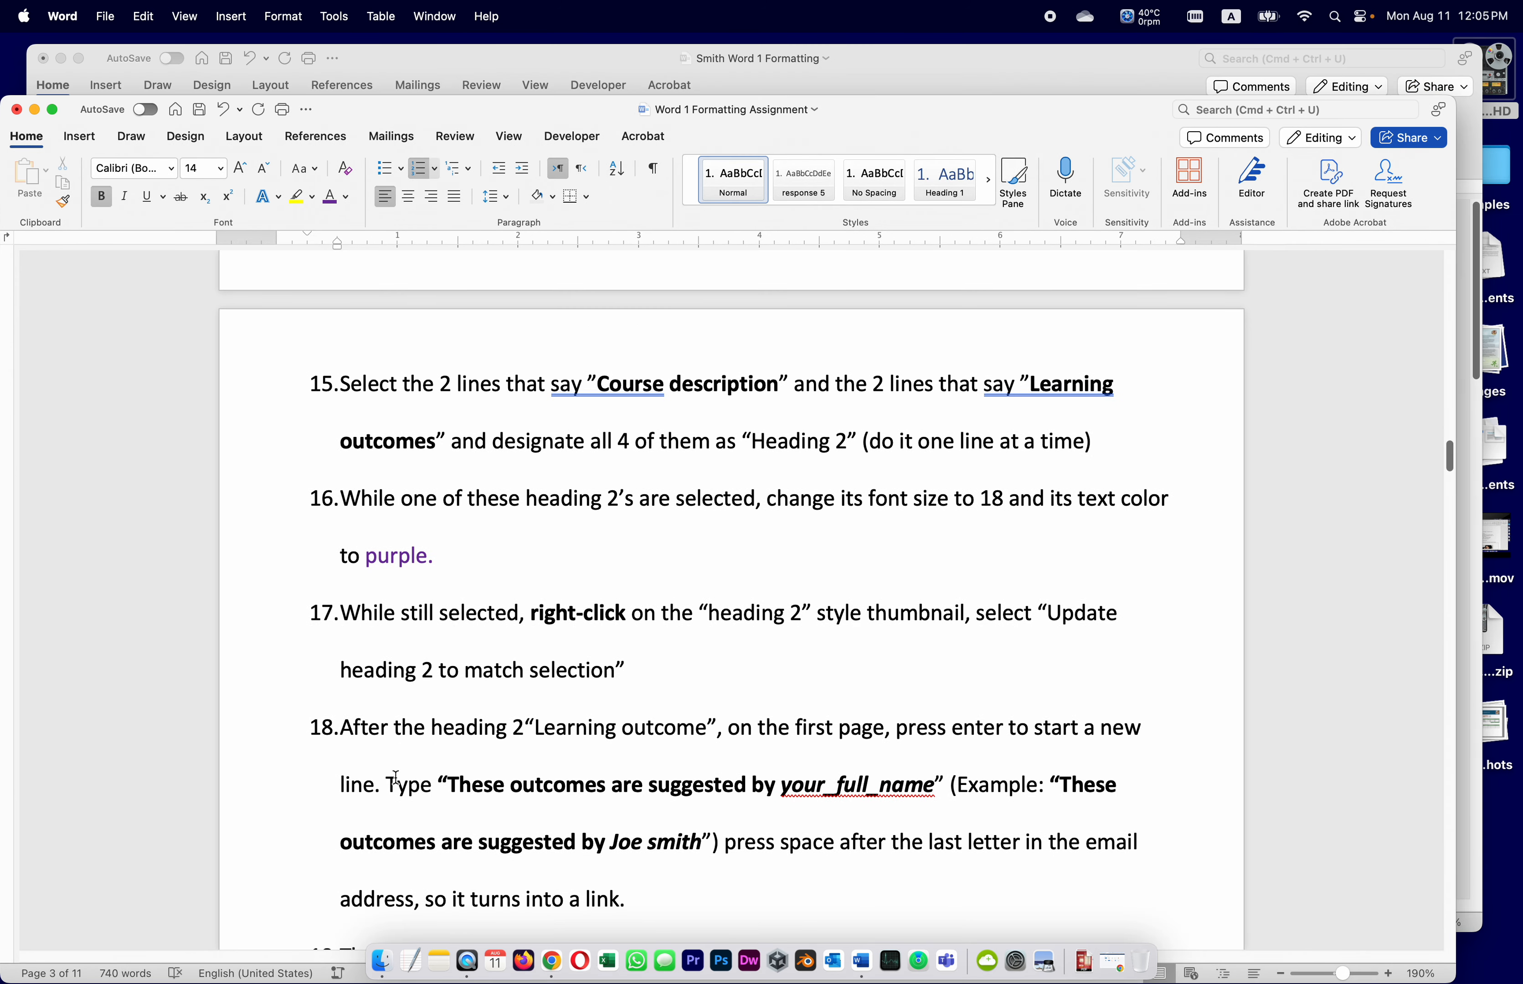
left_click(630, 58)
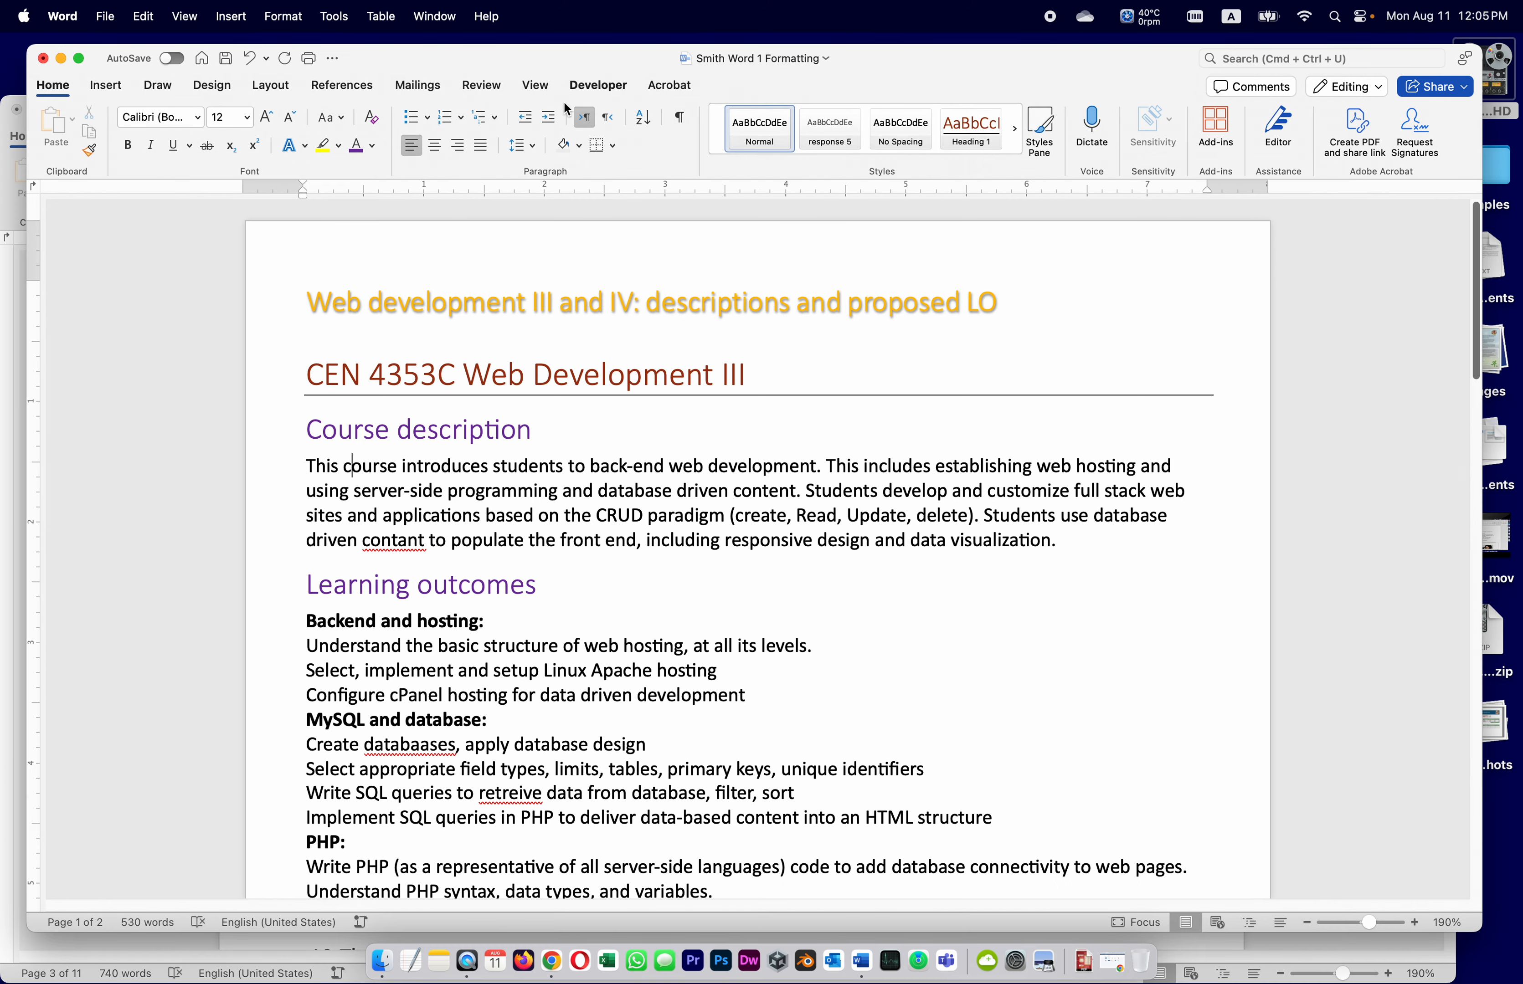
left_click(222, 56)
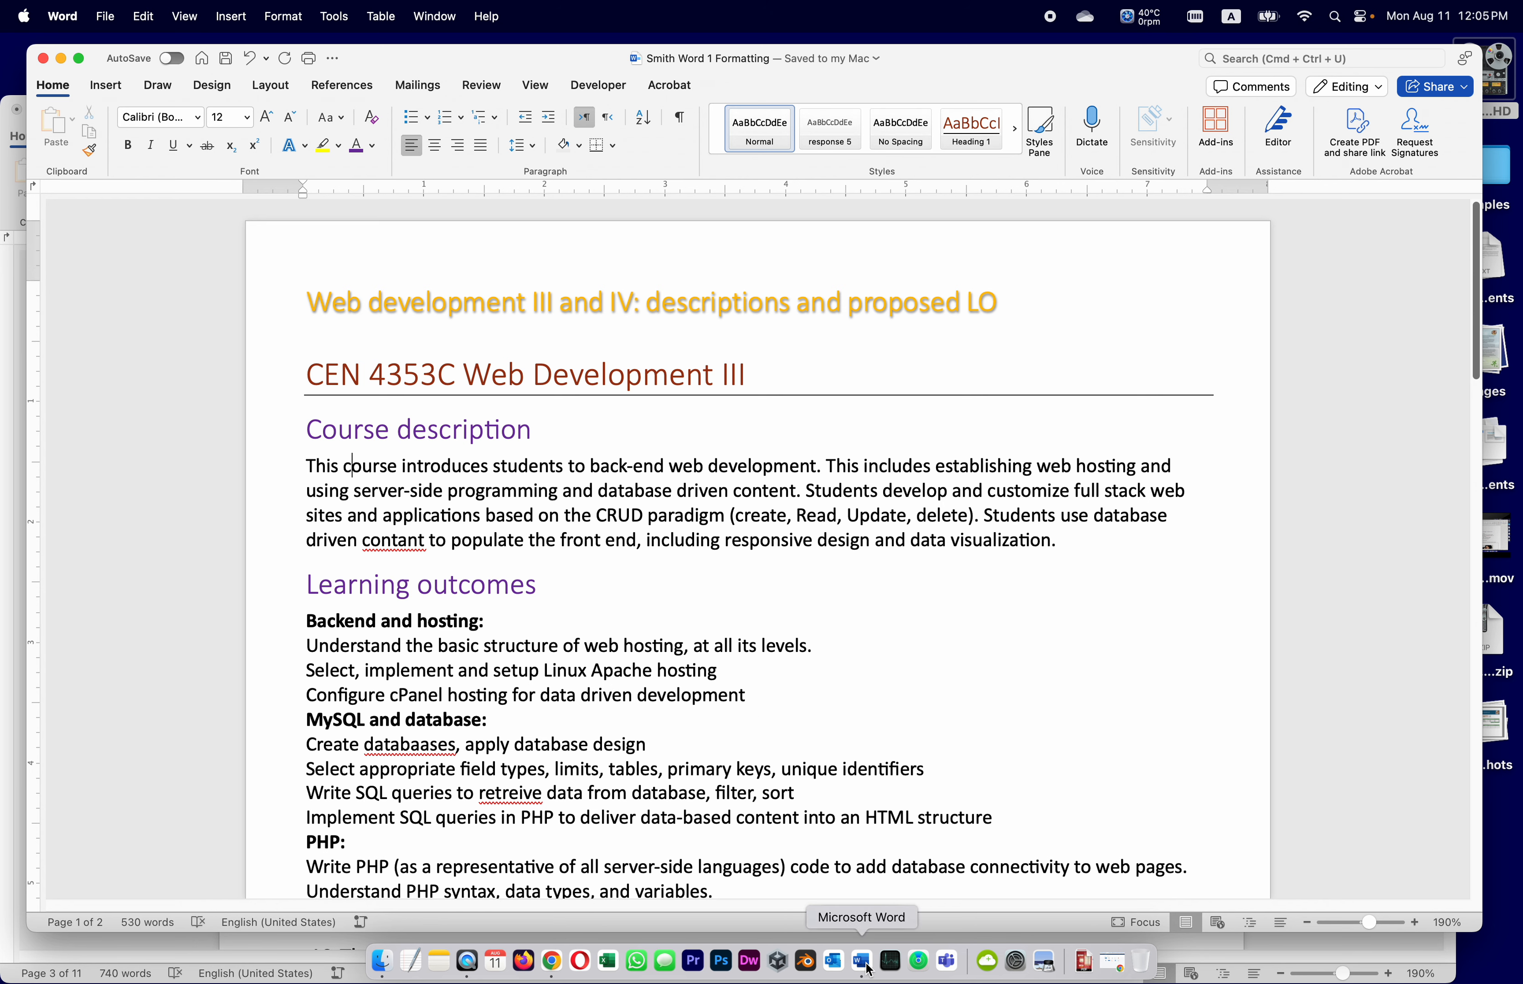
left_click(6, 512)
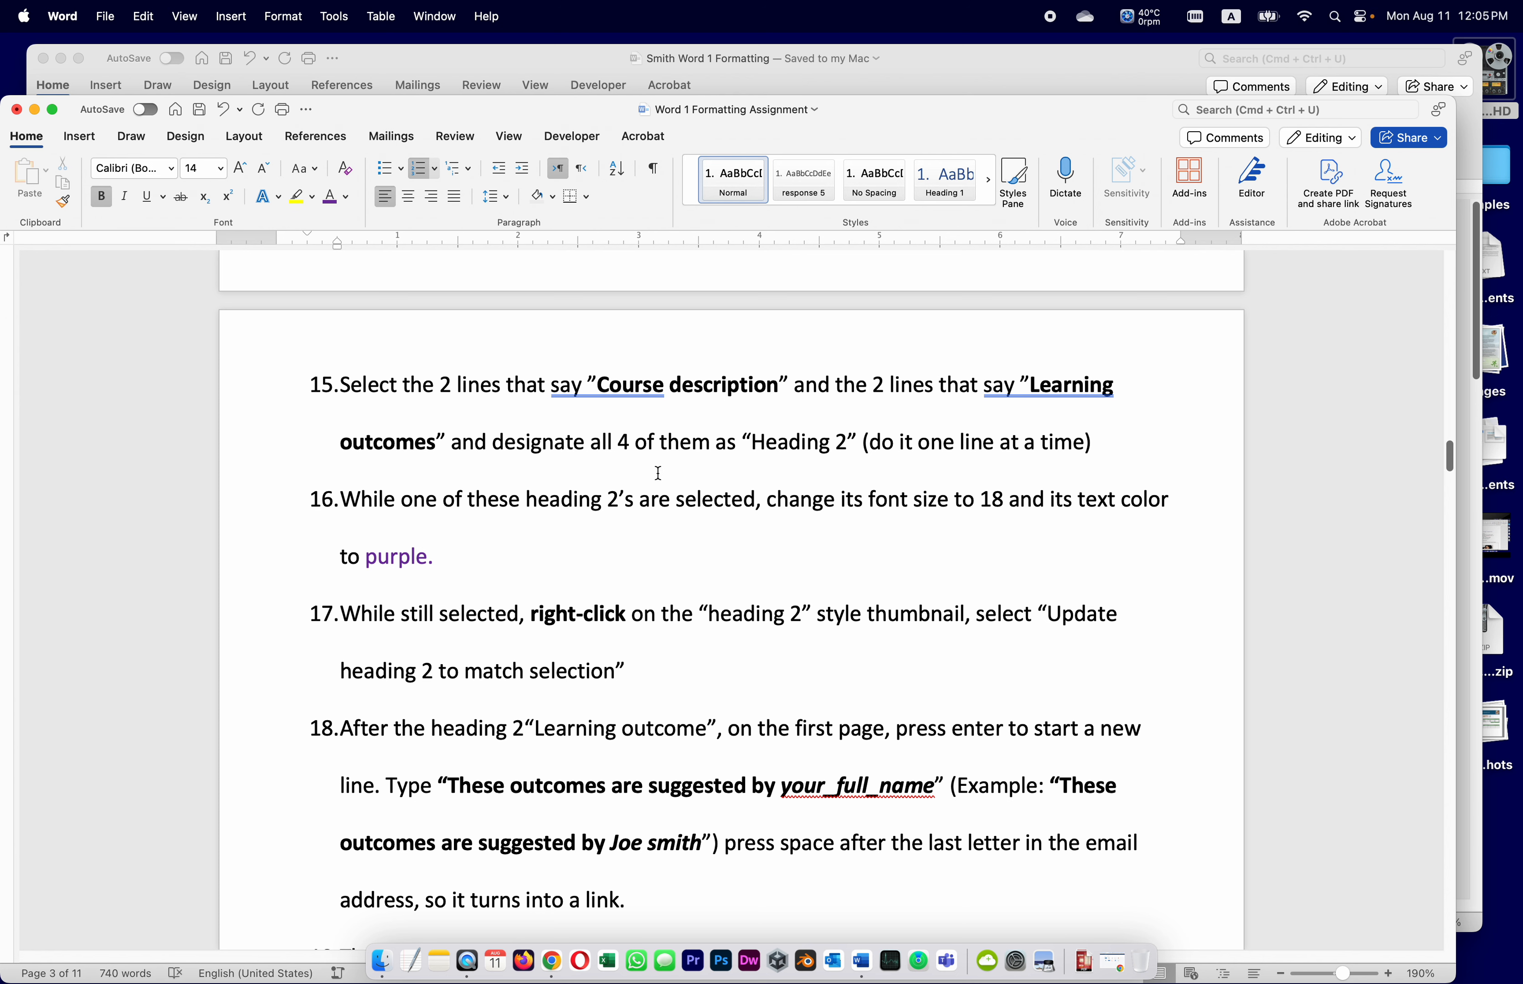
scroll(658, 473, "up", 1)
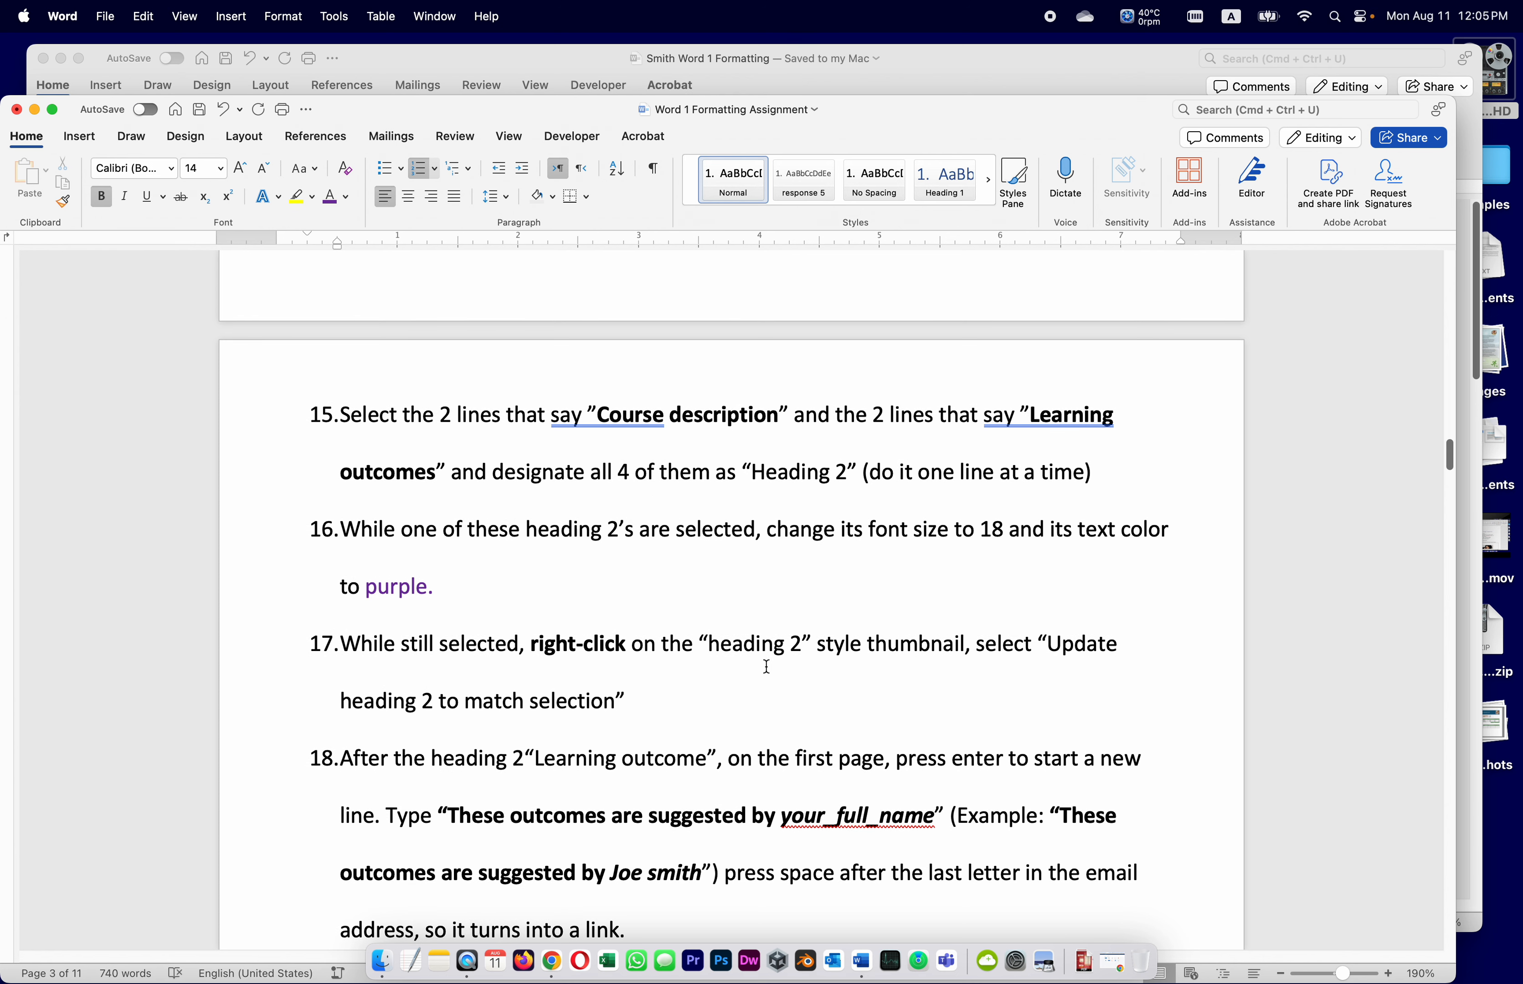
scroll(766, 667, "down", 5)
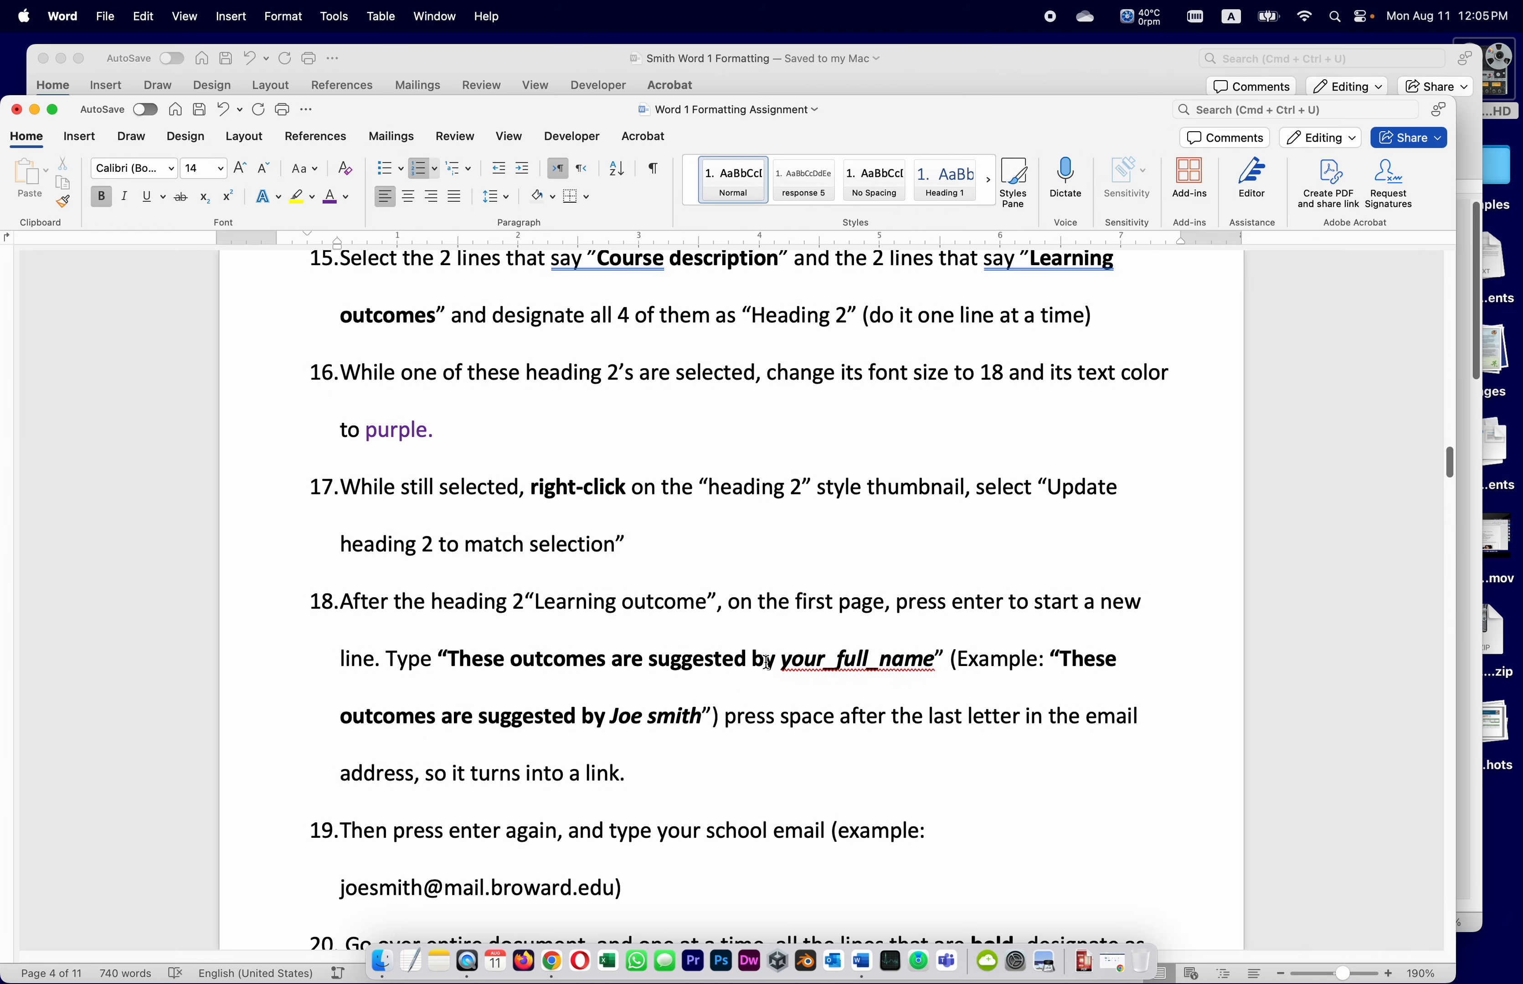
Copy the example outcomes sentence from item 18 of the assignment instructions
scroll(766, 663, "down", 3)
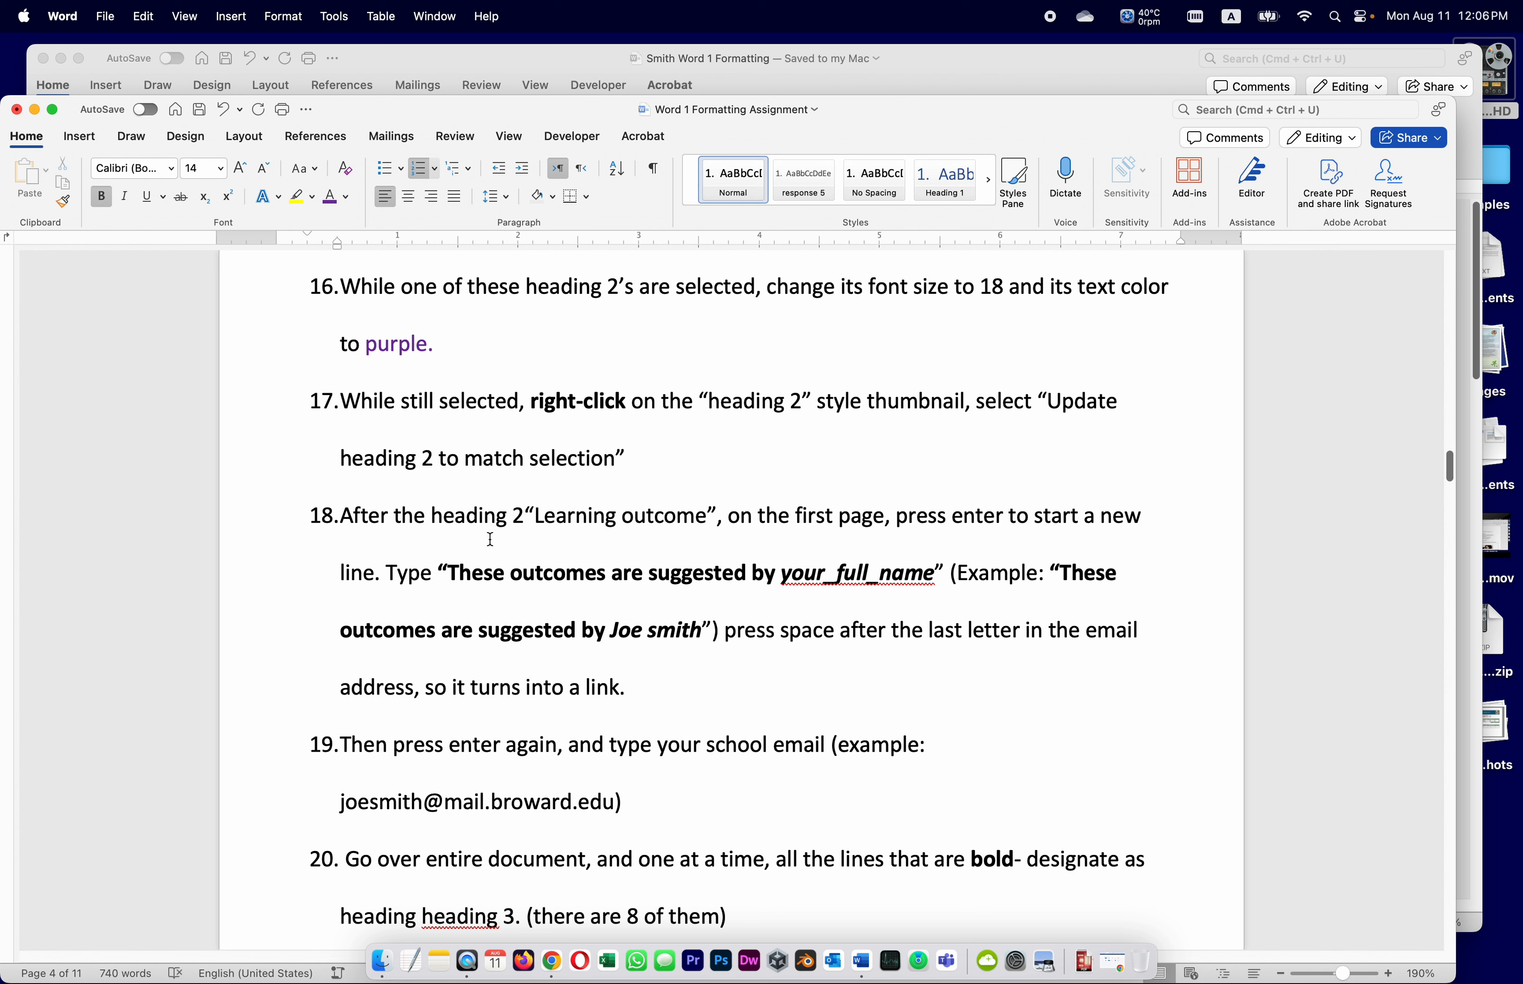
double_click(811, 575)
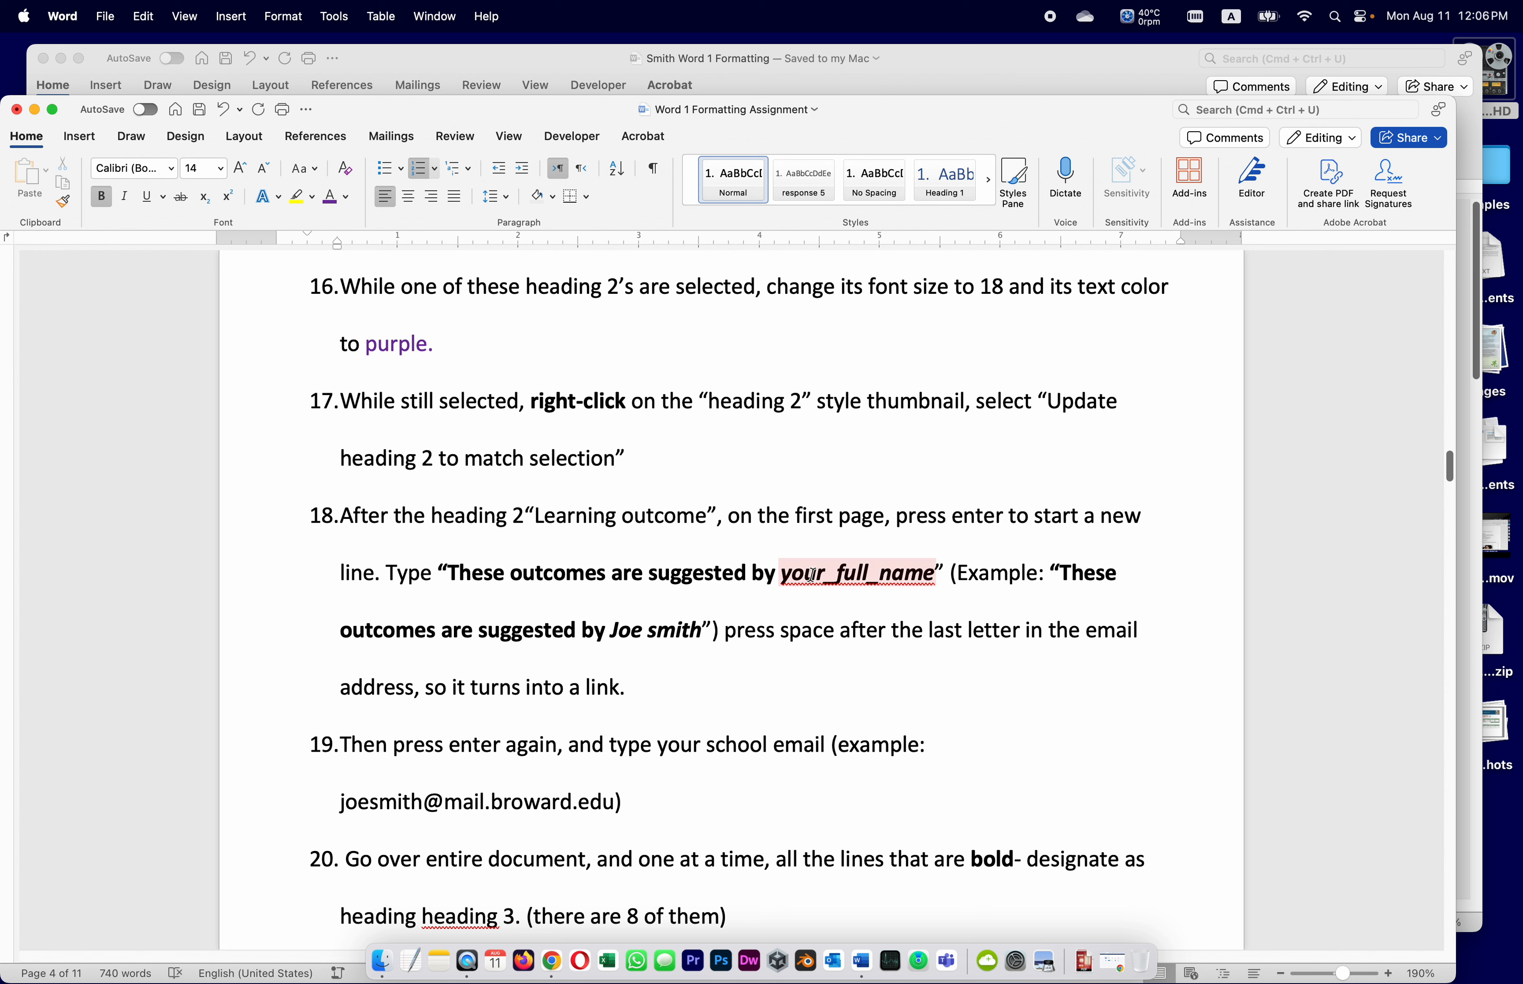
left_click(1035, 579)
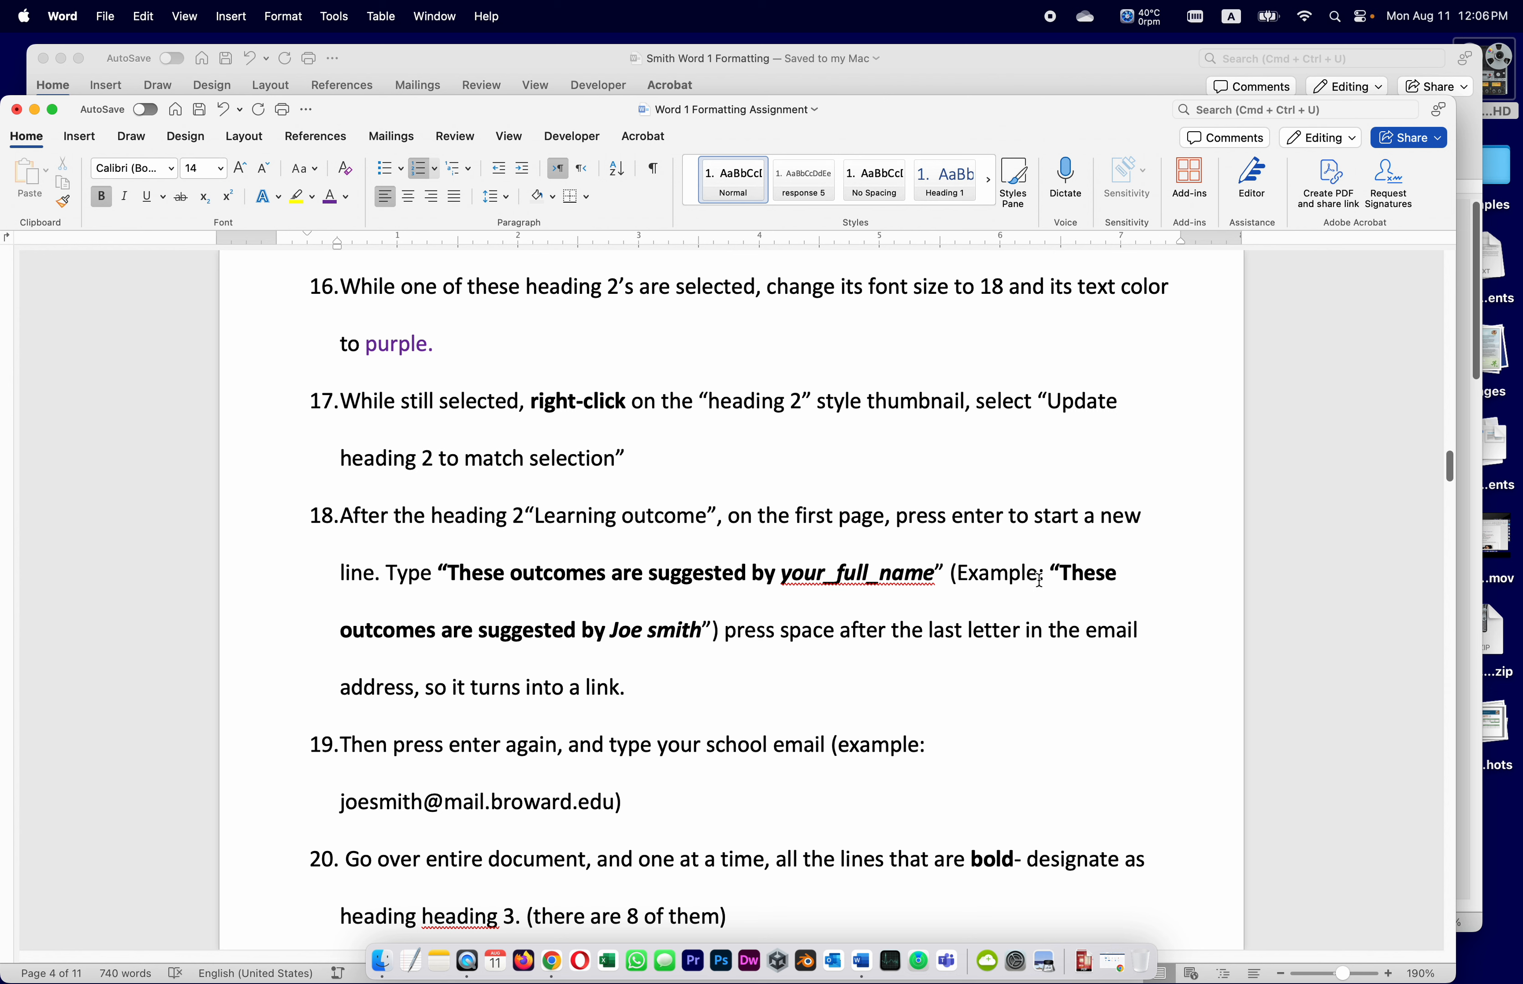
left_click_drag(1062, 570, 691, 636)
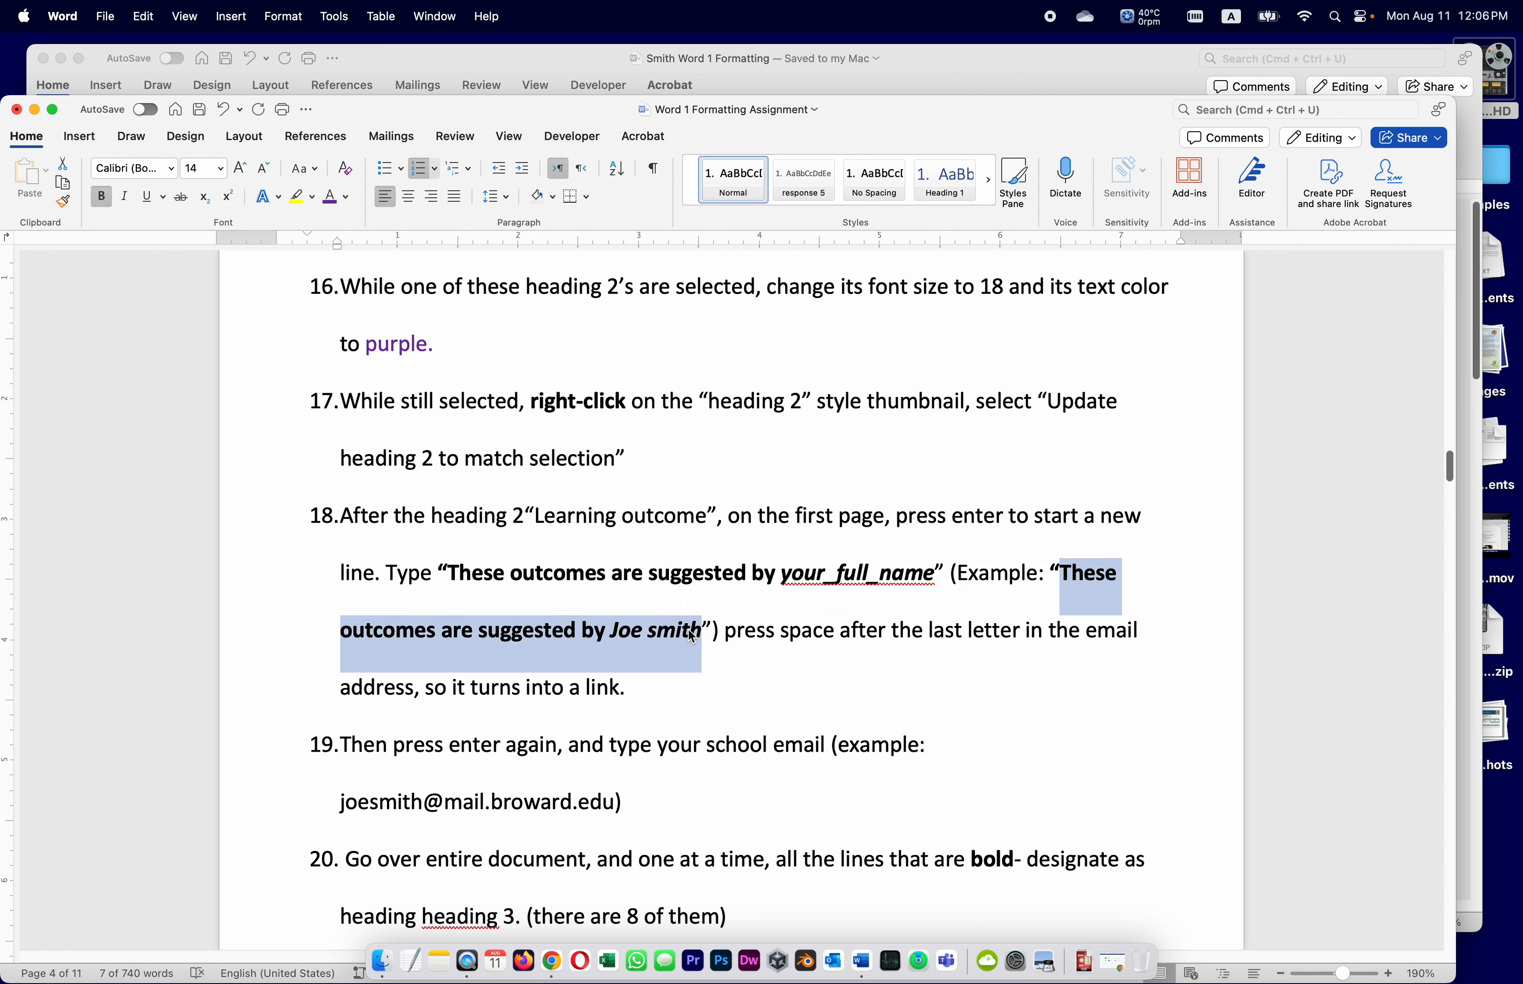
key("super+c")
Paste the suggested-by line with Match Formatting on a new line below Learning outcomes
left_click(922, 58)
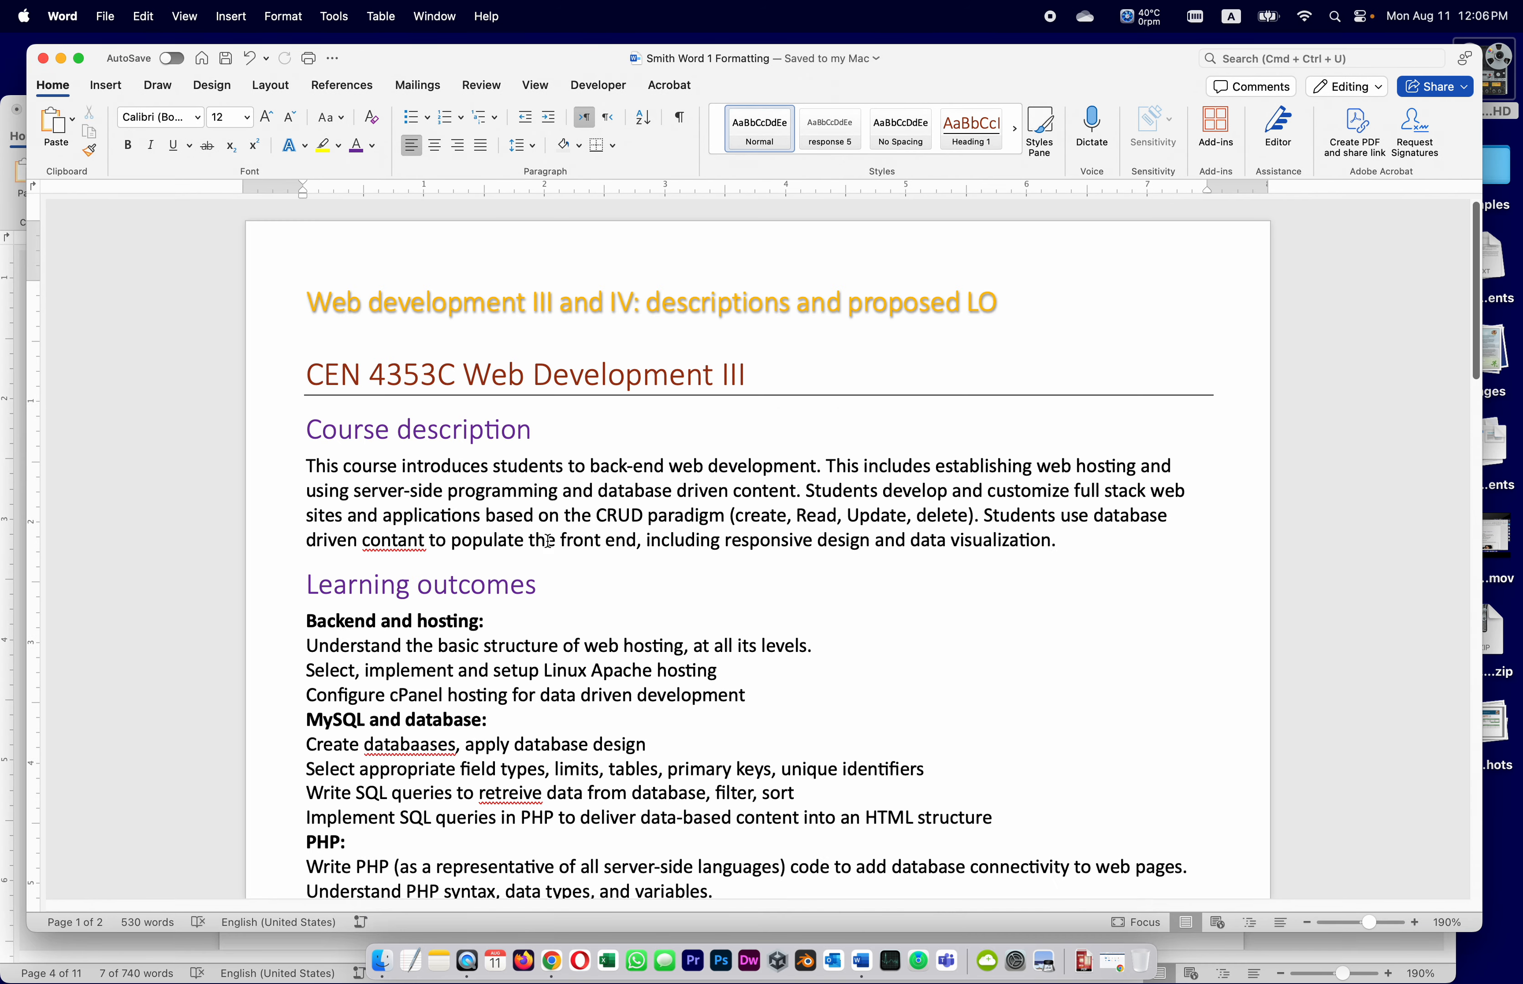
left_click(538, 585)
key("Return")
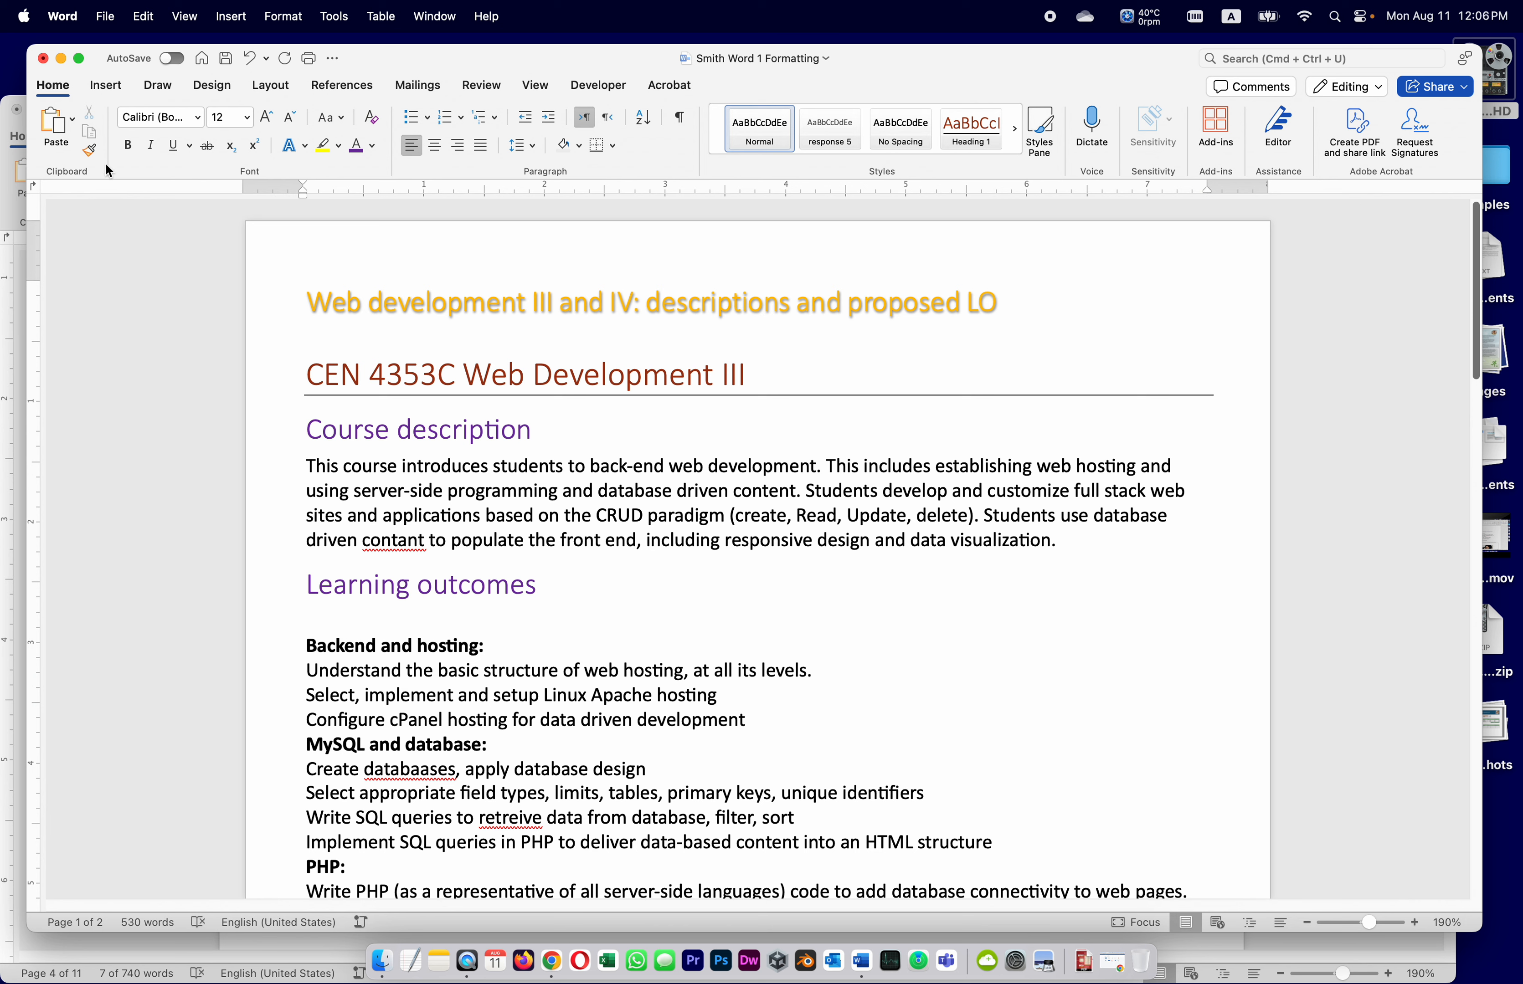
left_click(72, 119)
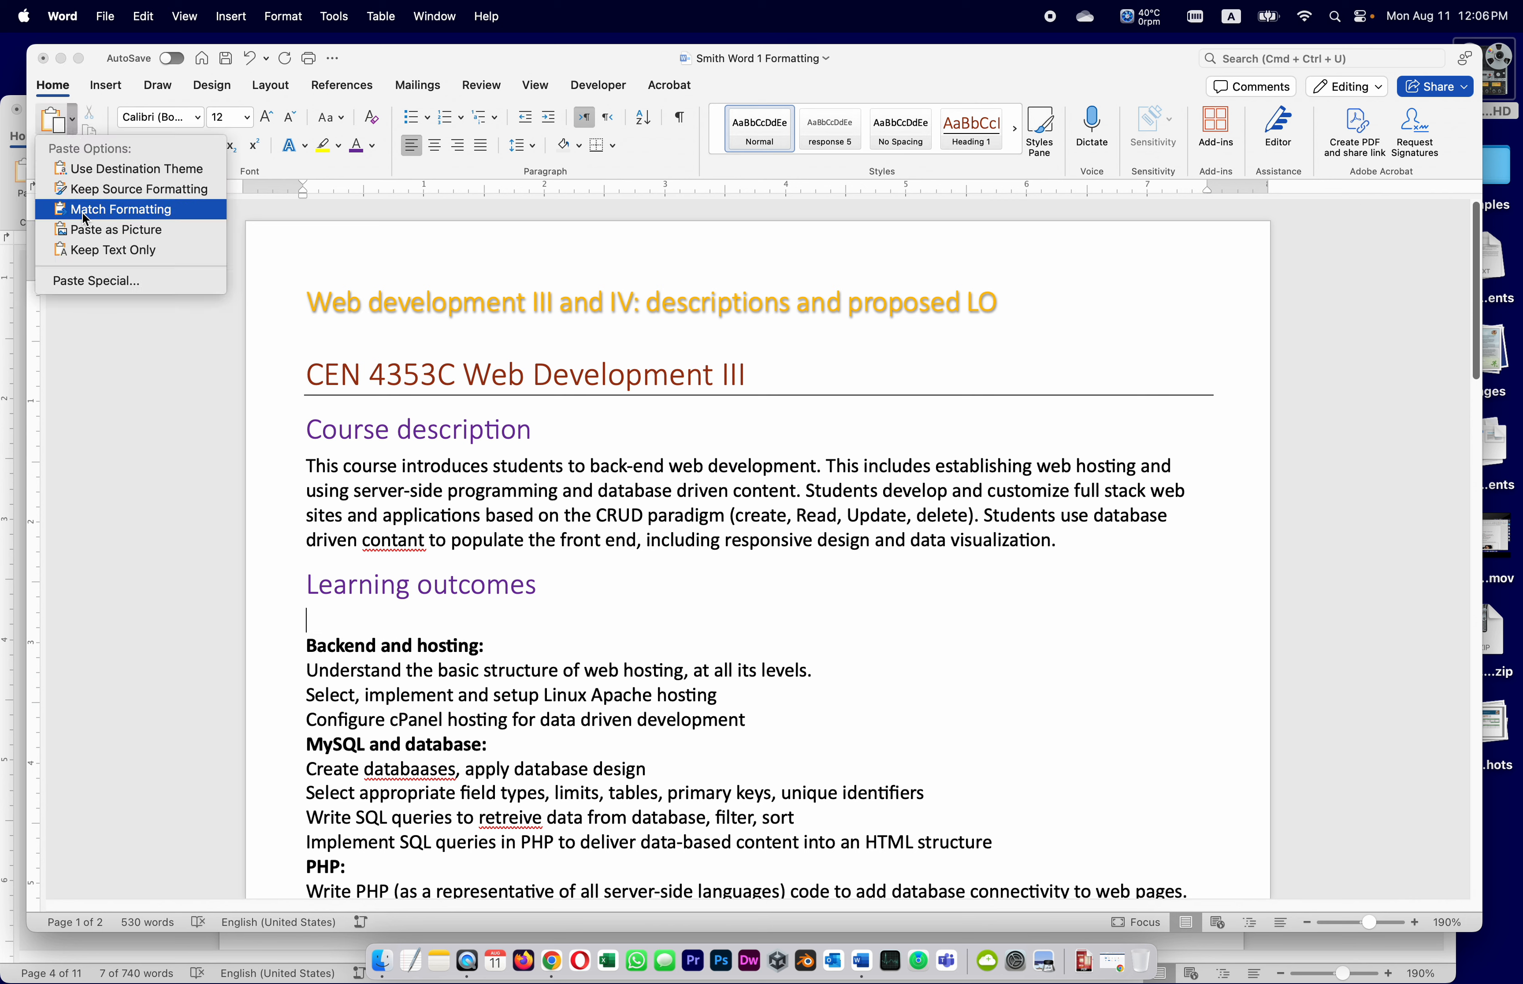
left_click(86, 252)
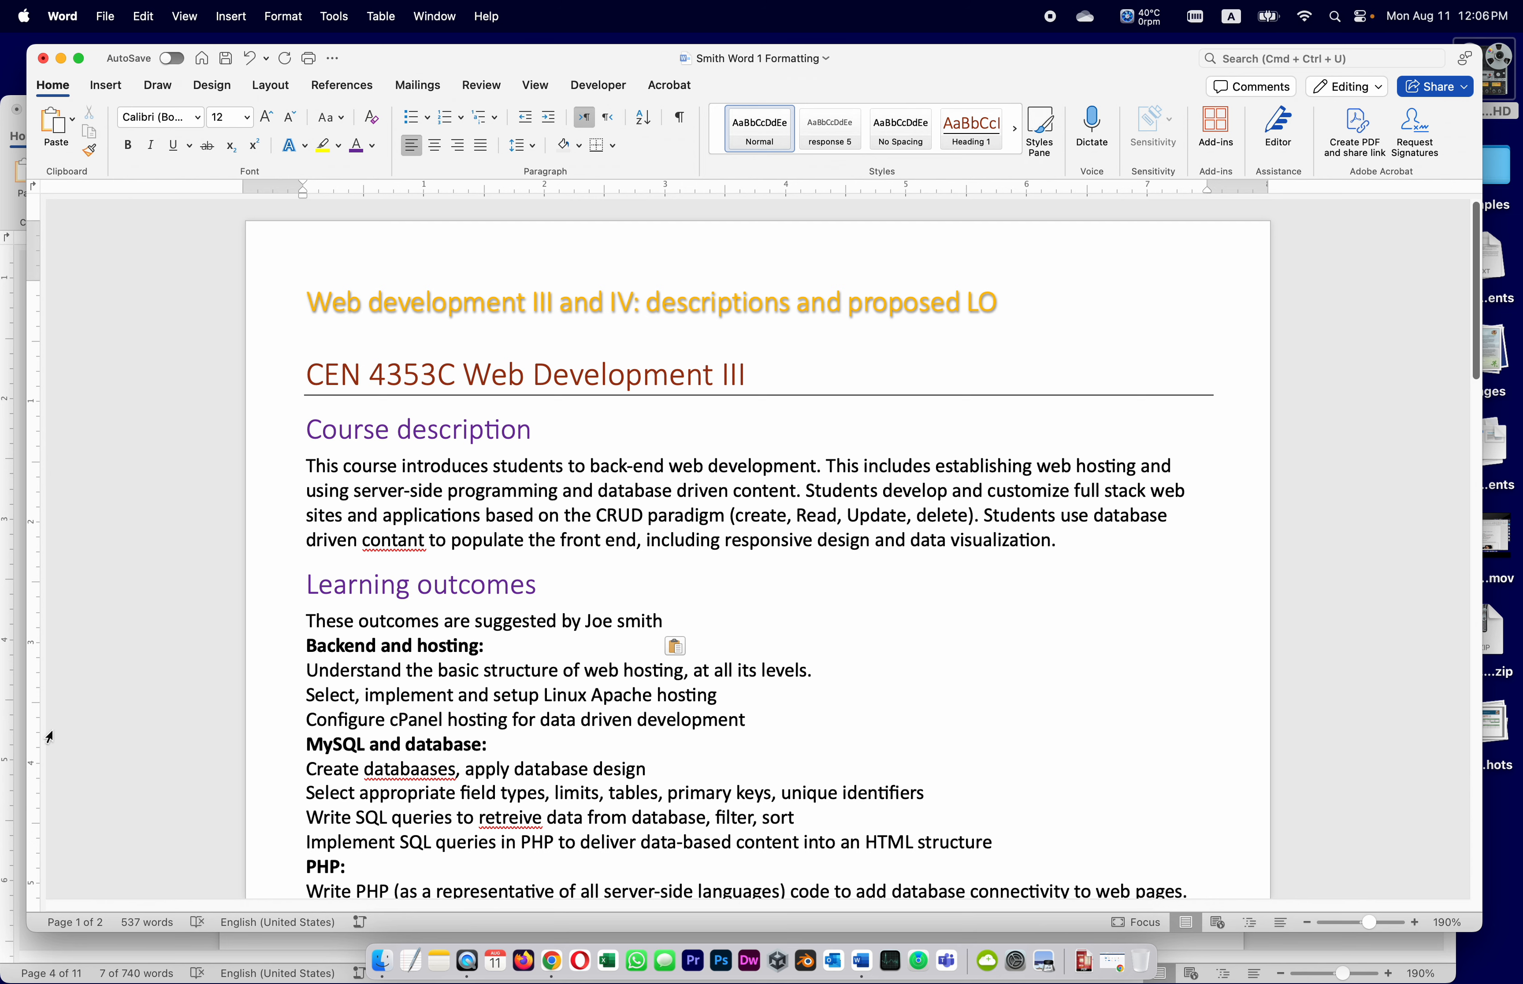
left_click(16, 736)
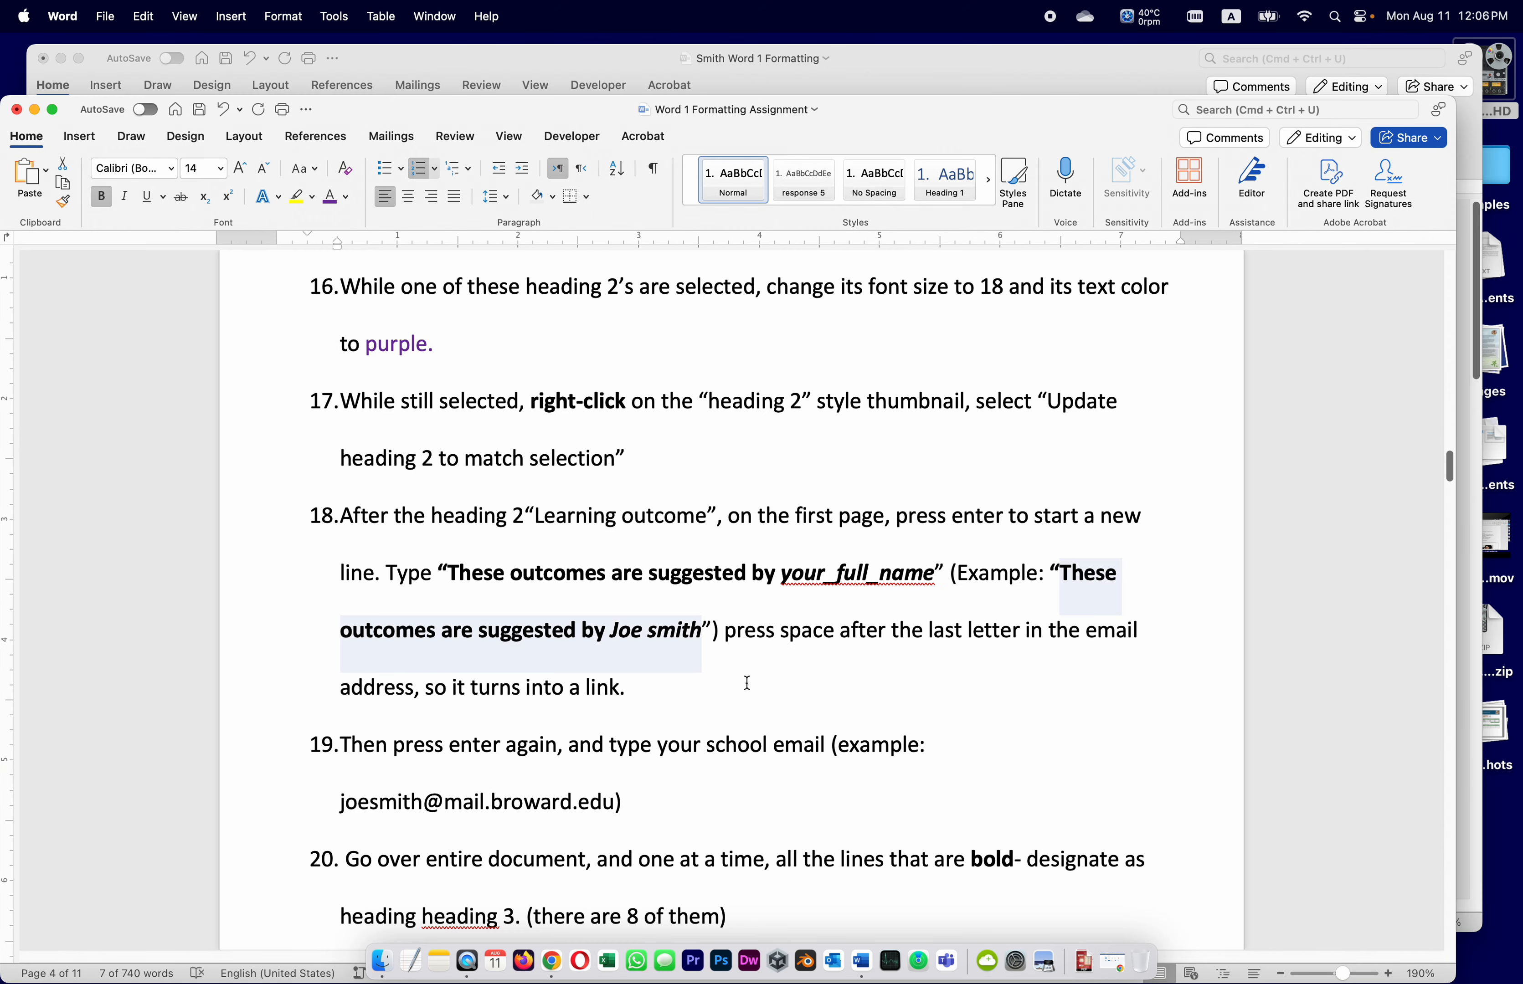
Add 'prss enter, add your email addres' after item 18's closing parenthesis
left_click(747, 683)
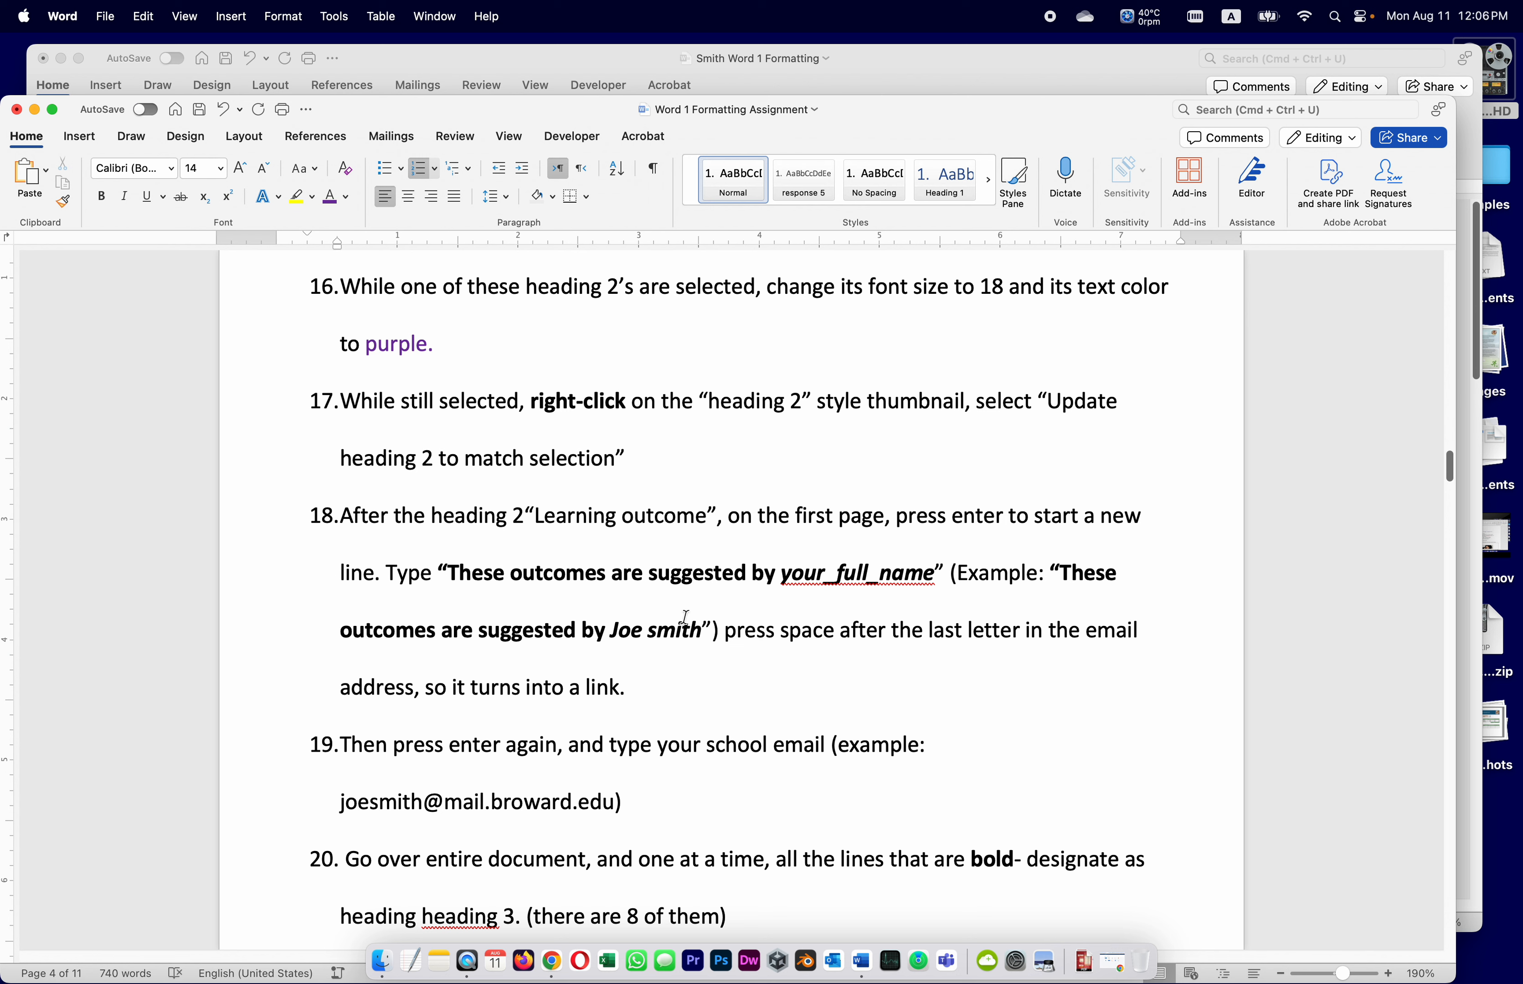
left_click(725, 635)
type("add your ")
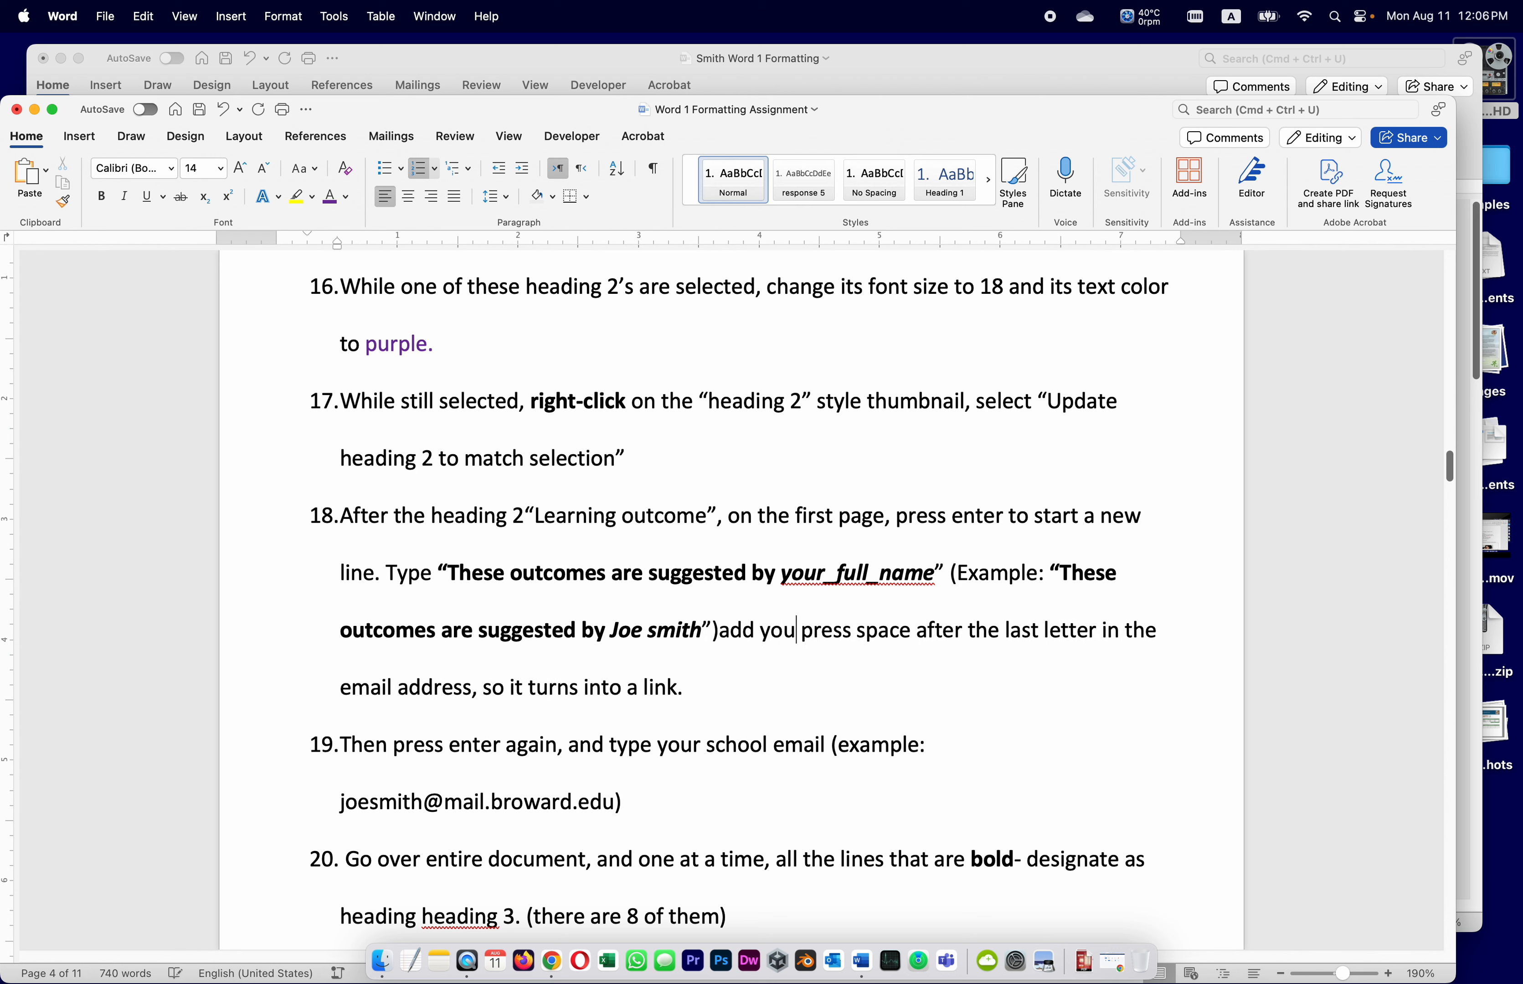
type("email a")
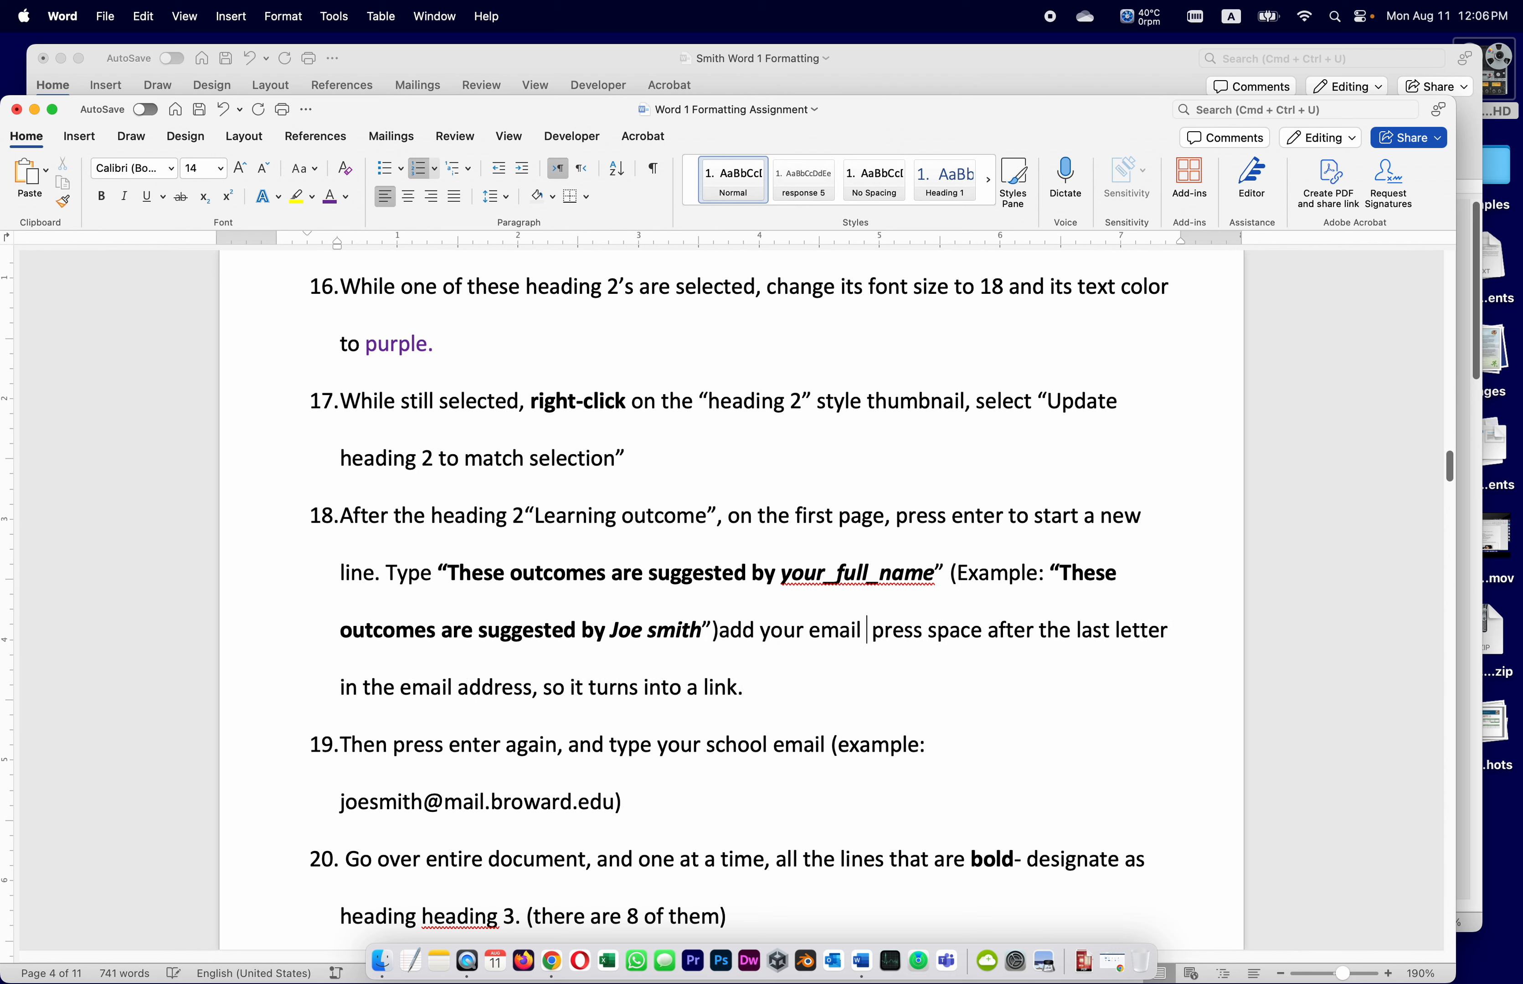
type("ddres")
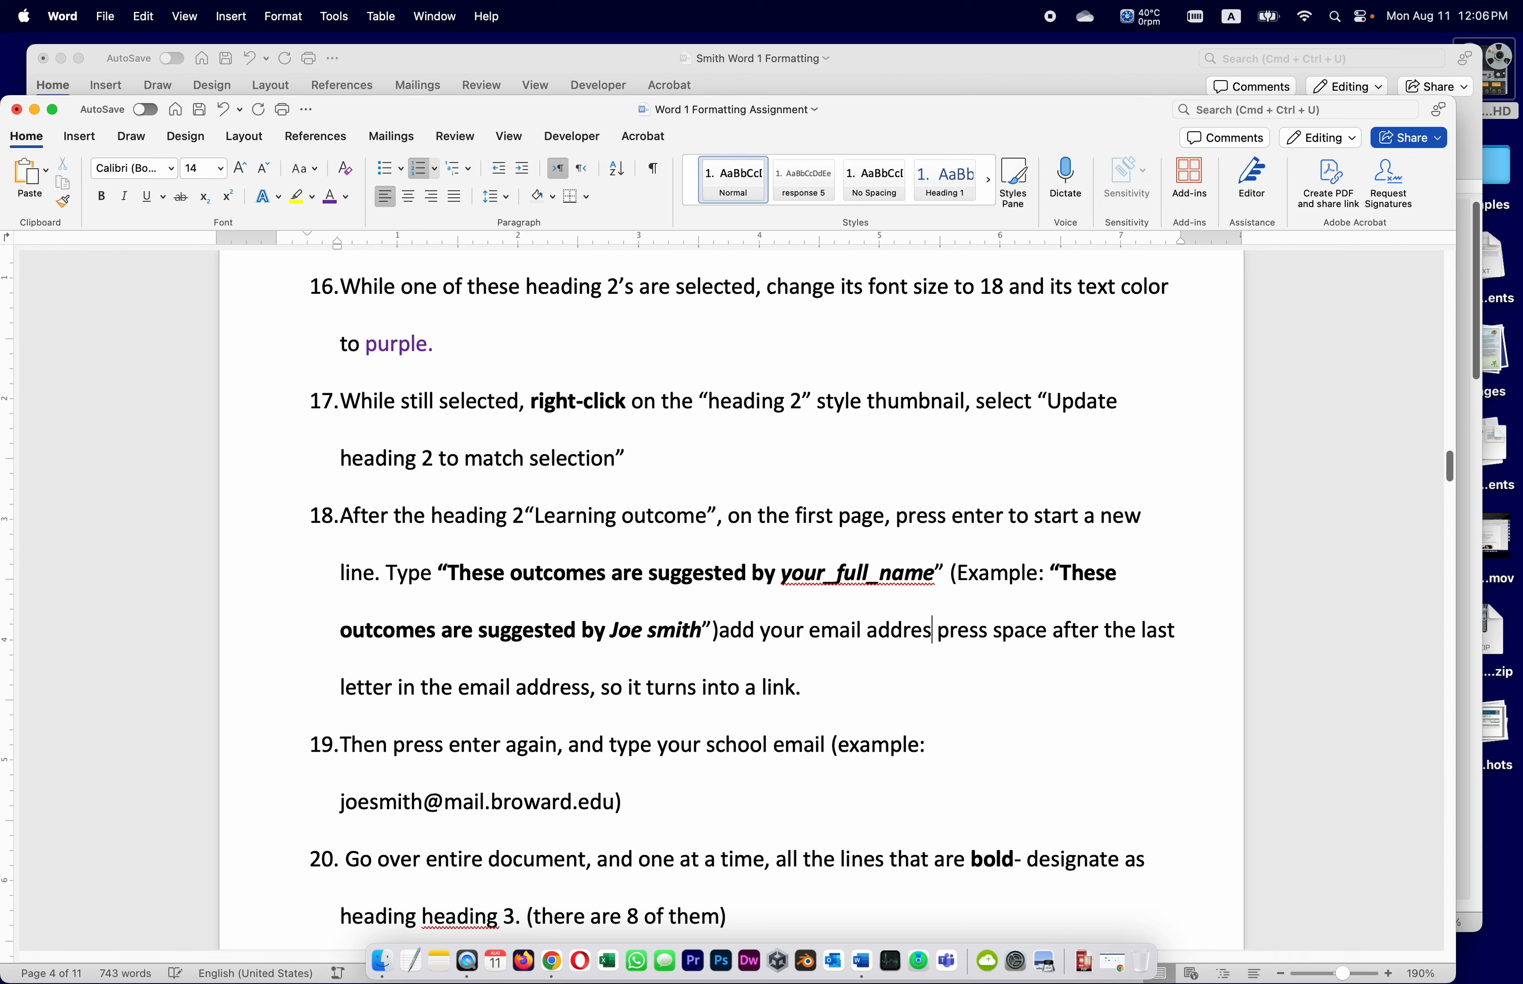
left_click(719, 630)
type("prss en")
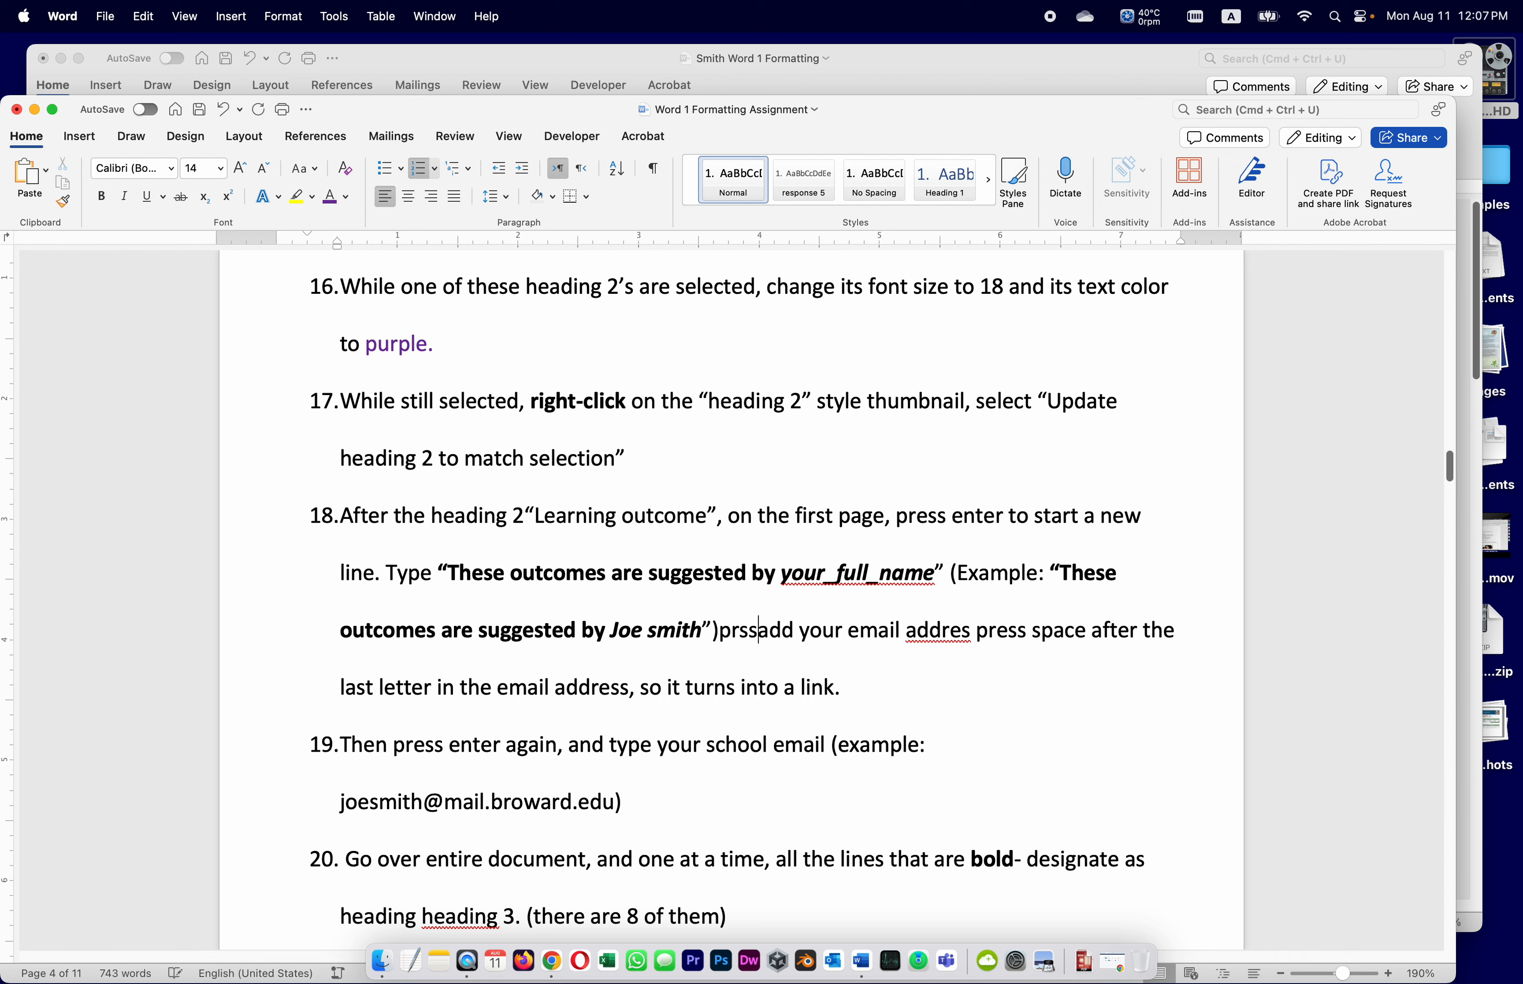
type("ter,")
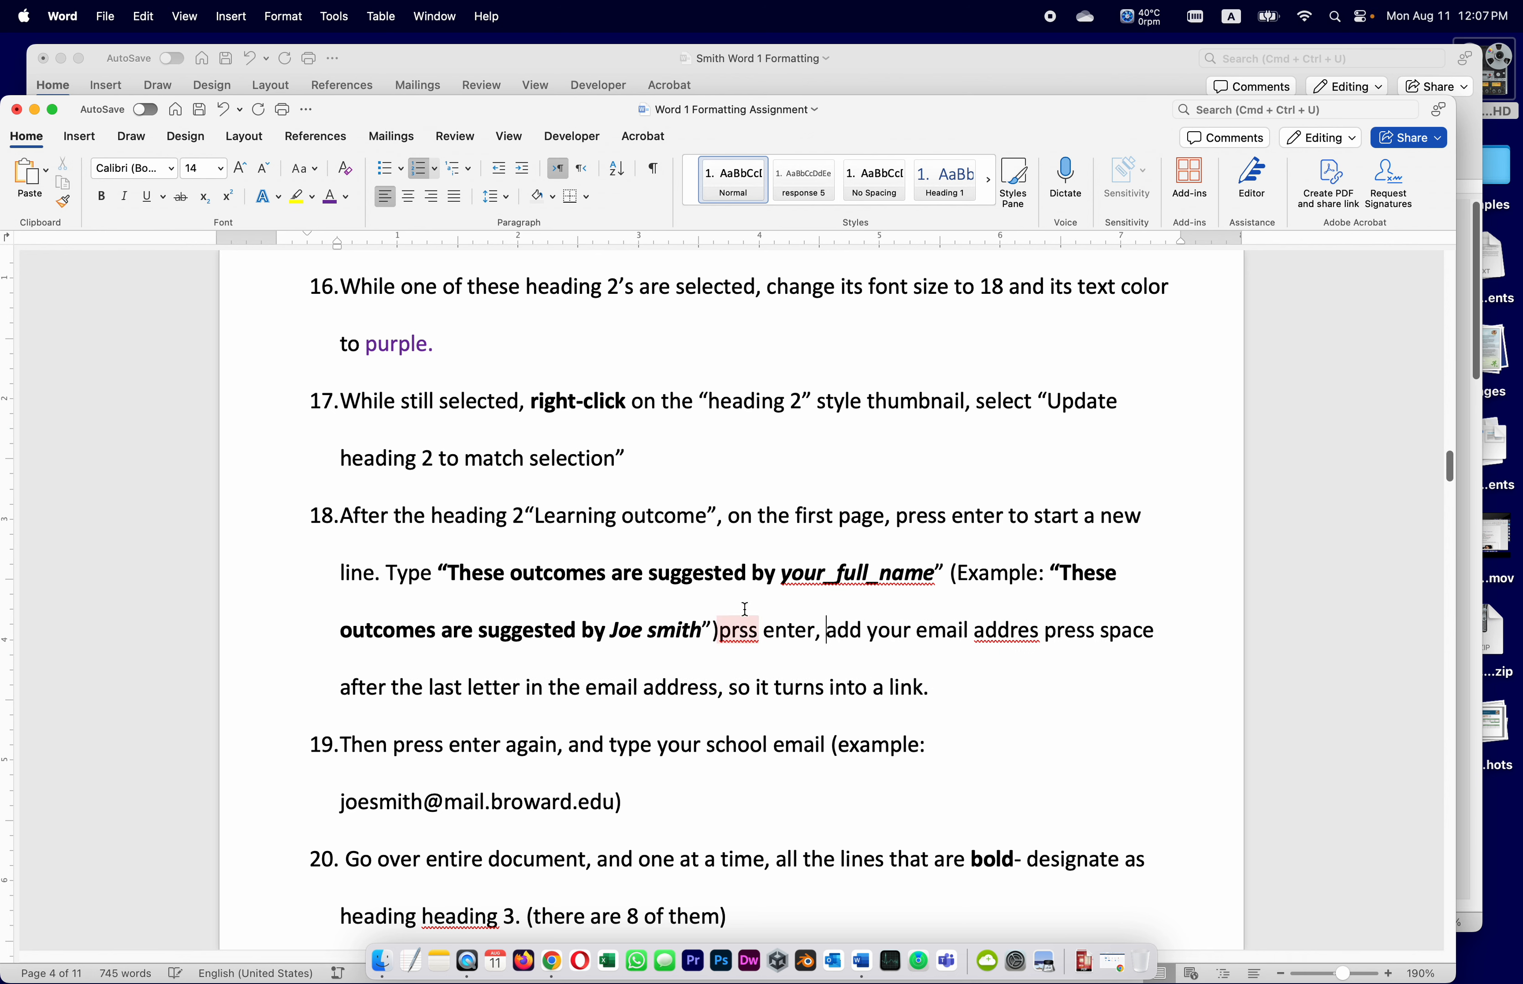
Correct 'prss' to 'press' and 'addres' to 'address', adding a trailing comma
left_click(740, 633)
left_click(680, 701)
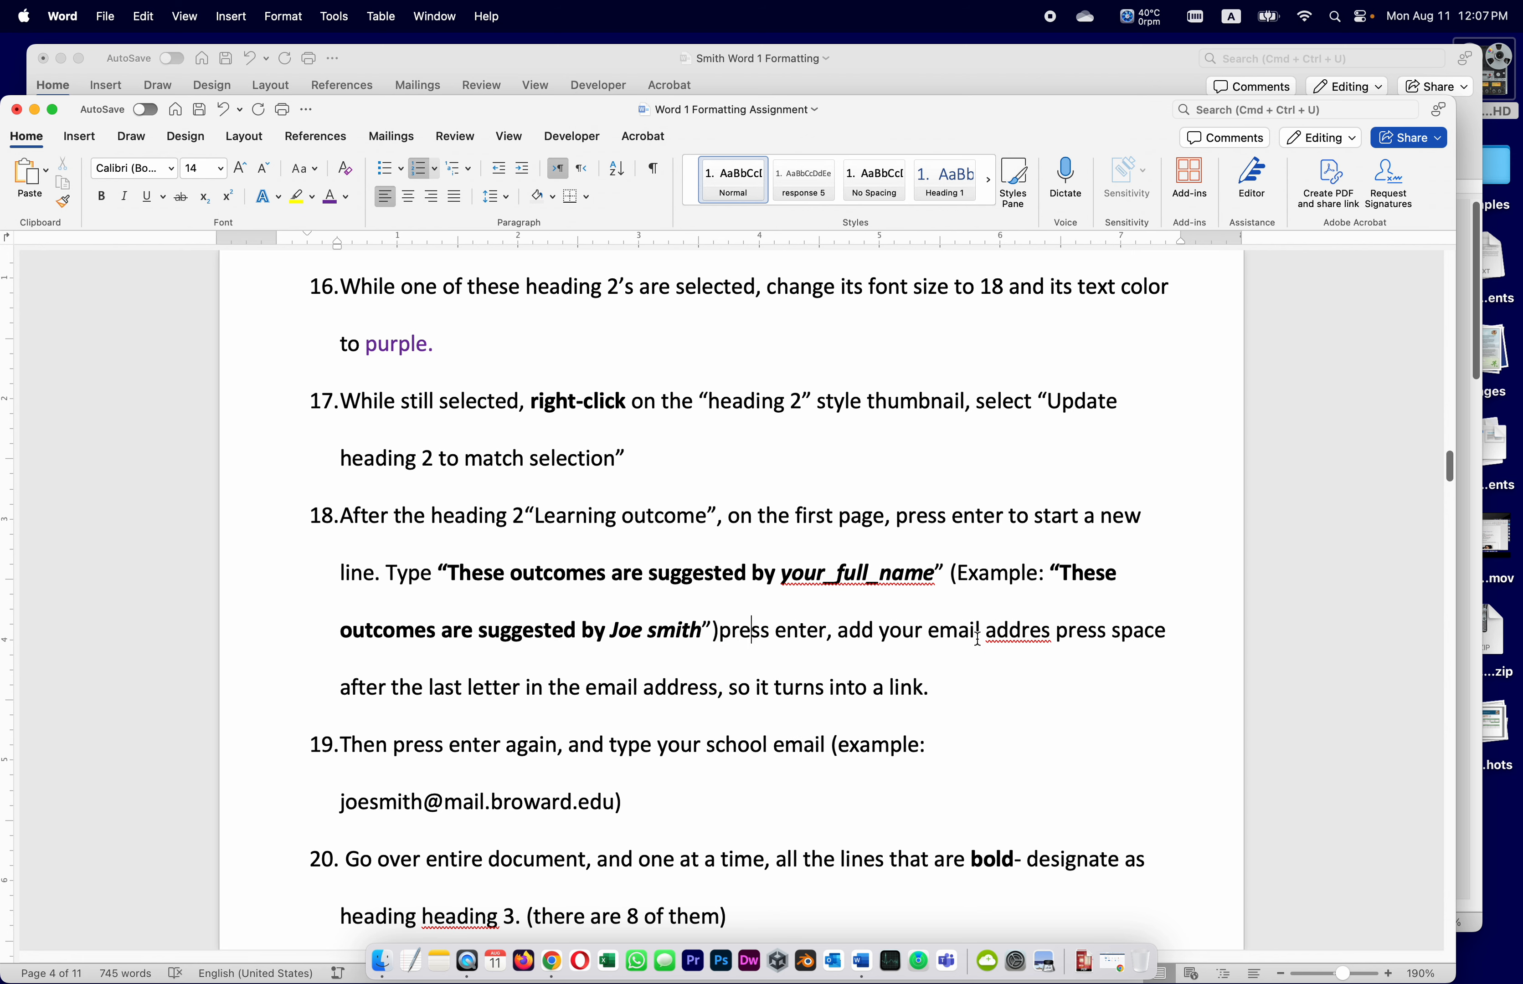
right_click(1010, 633)
left_click(1075, 503)
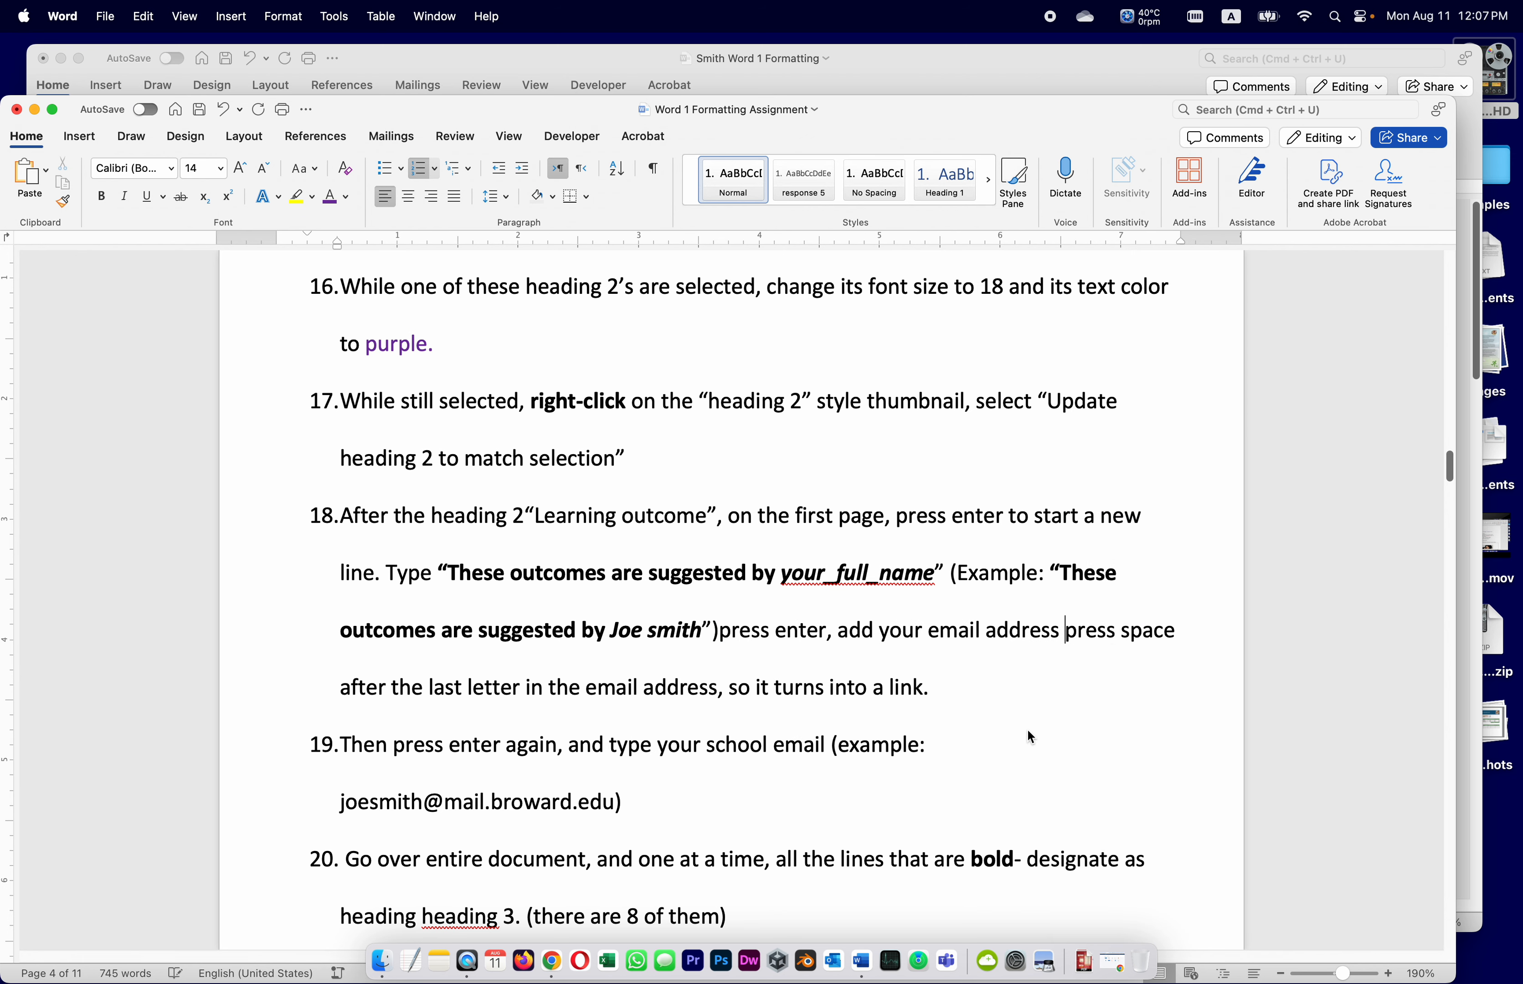
type(",")
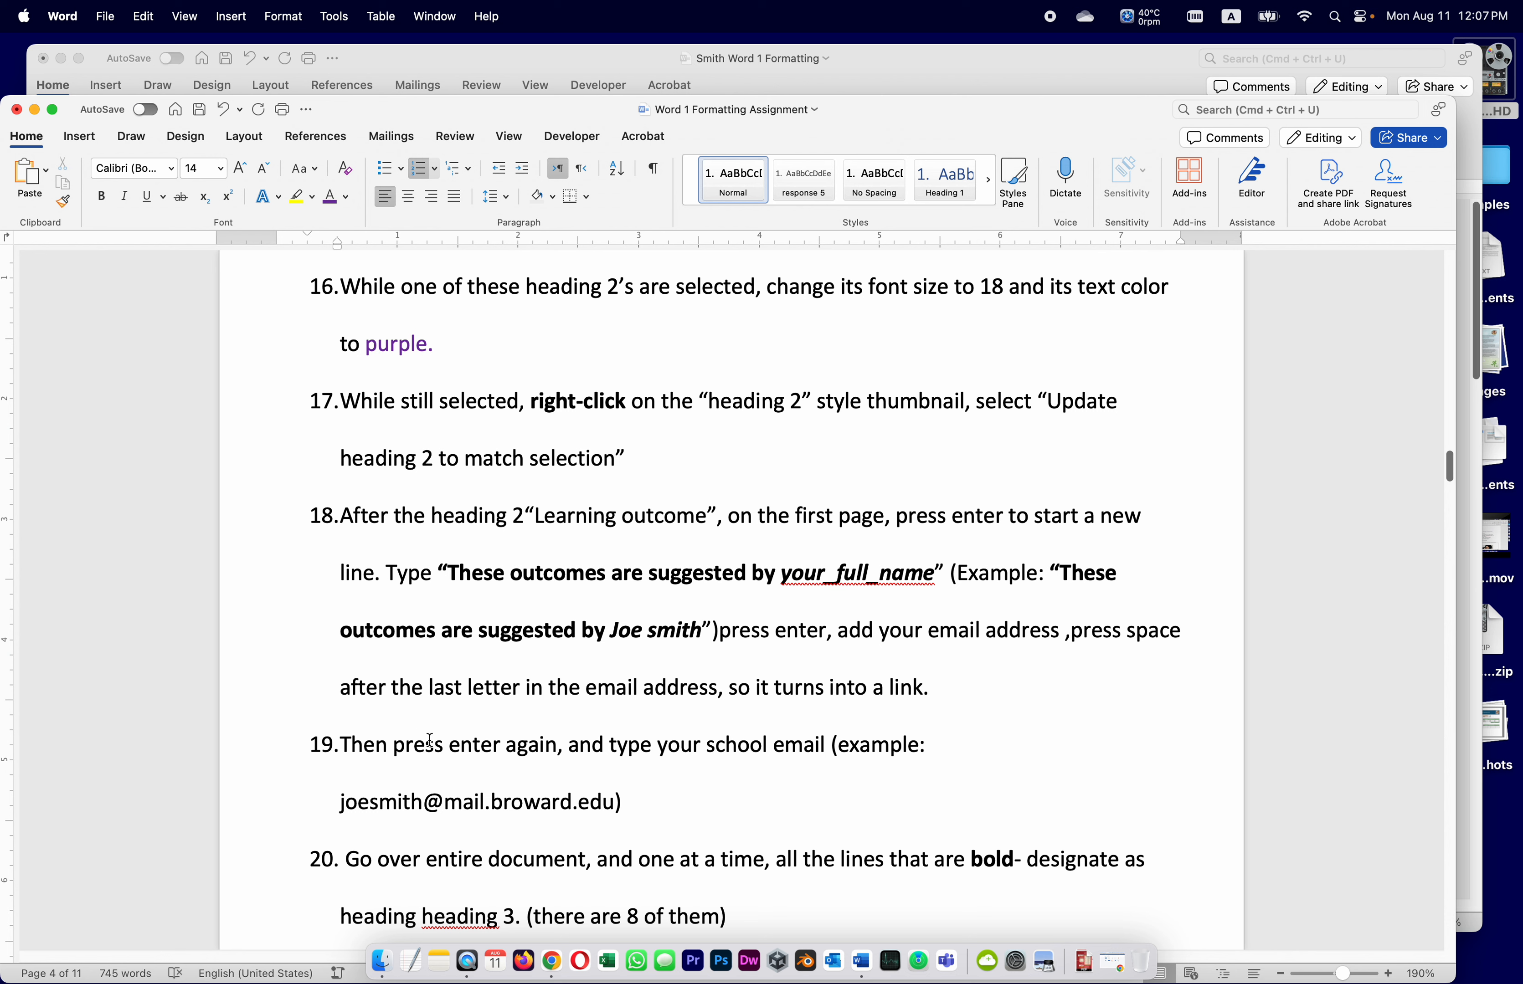
mouse_move(942, 690)
left_mouse_down()
mouse_move(694, 686)
mouse_move(722, 636)
mouse_move(775, 699)
mouse_move(928, 683)
left_mouse_up()
key("super+c")
Move the press-enter-and-add-email sentence from item 18 to after item 19's example email
left_click(722, 637)
key("BackSpace")
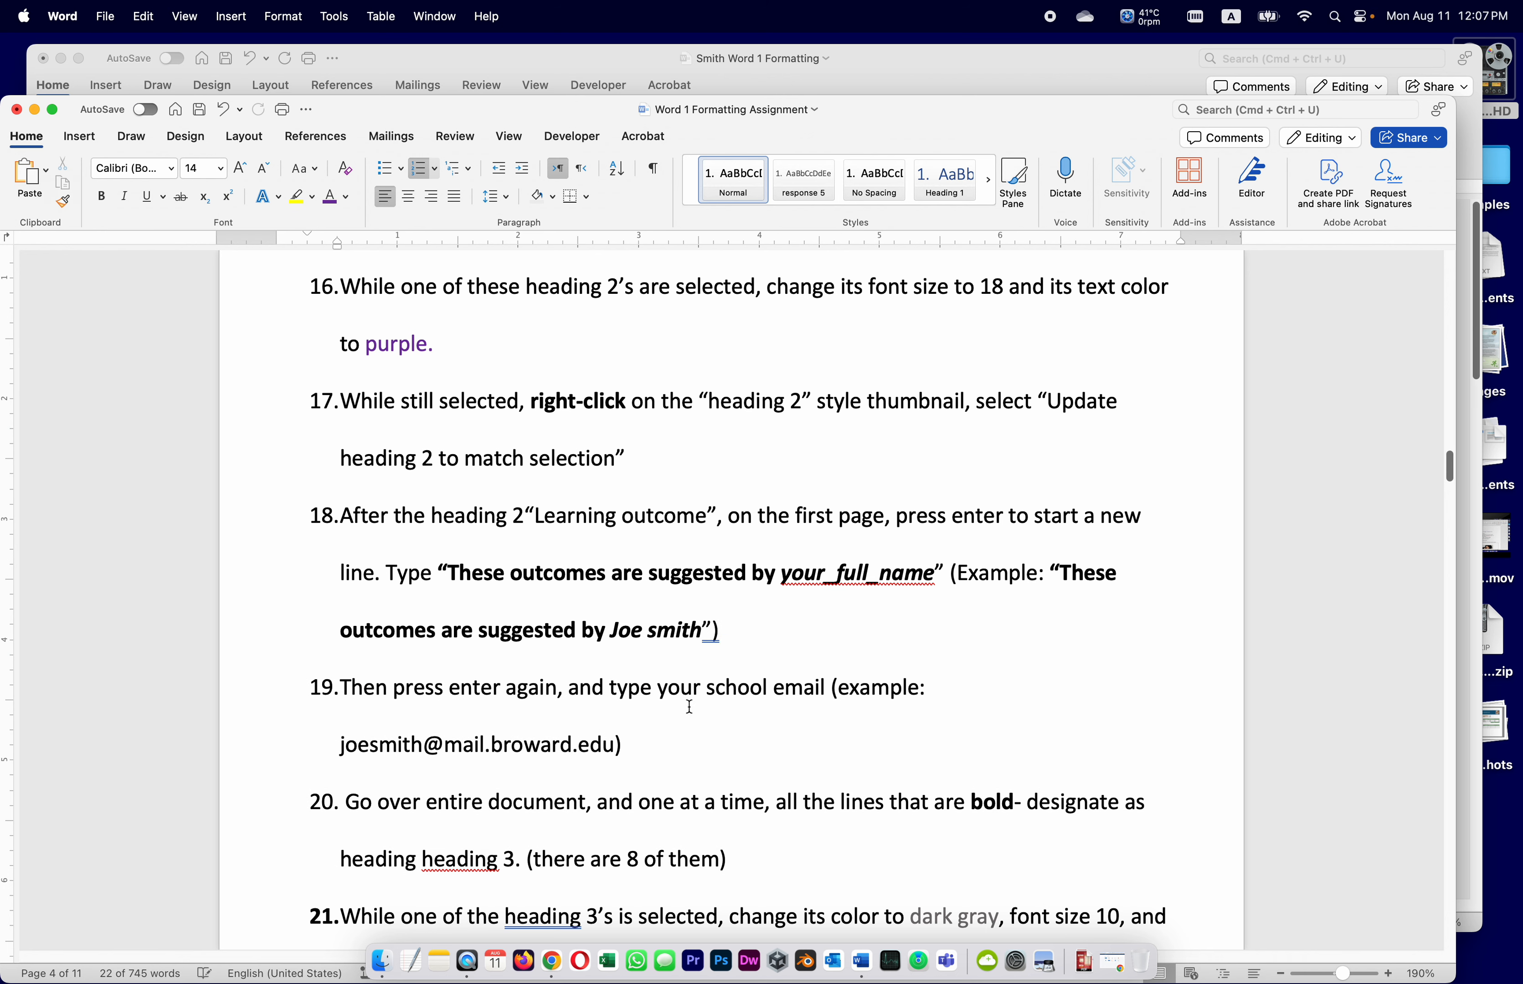
left_click(699, 740)
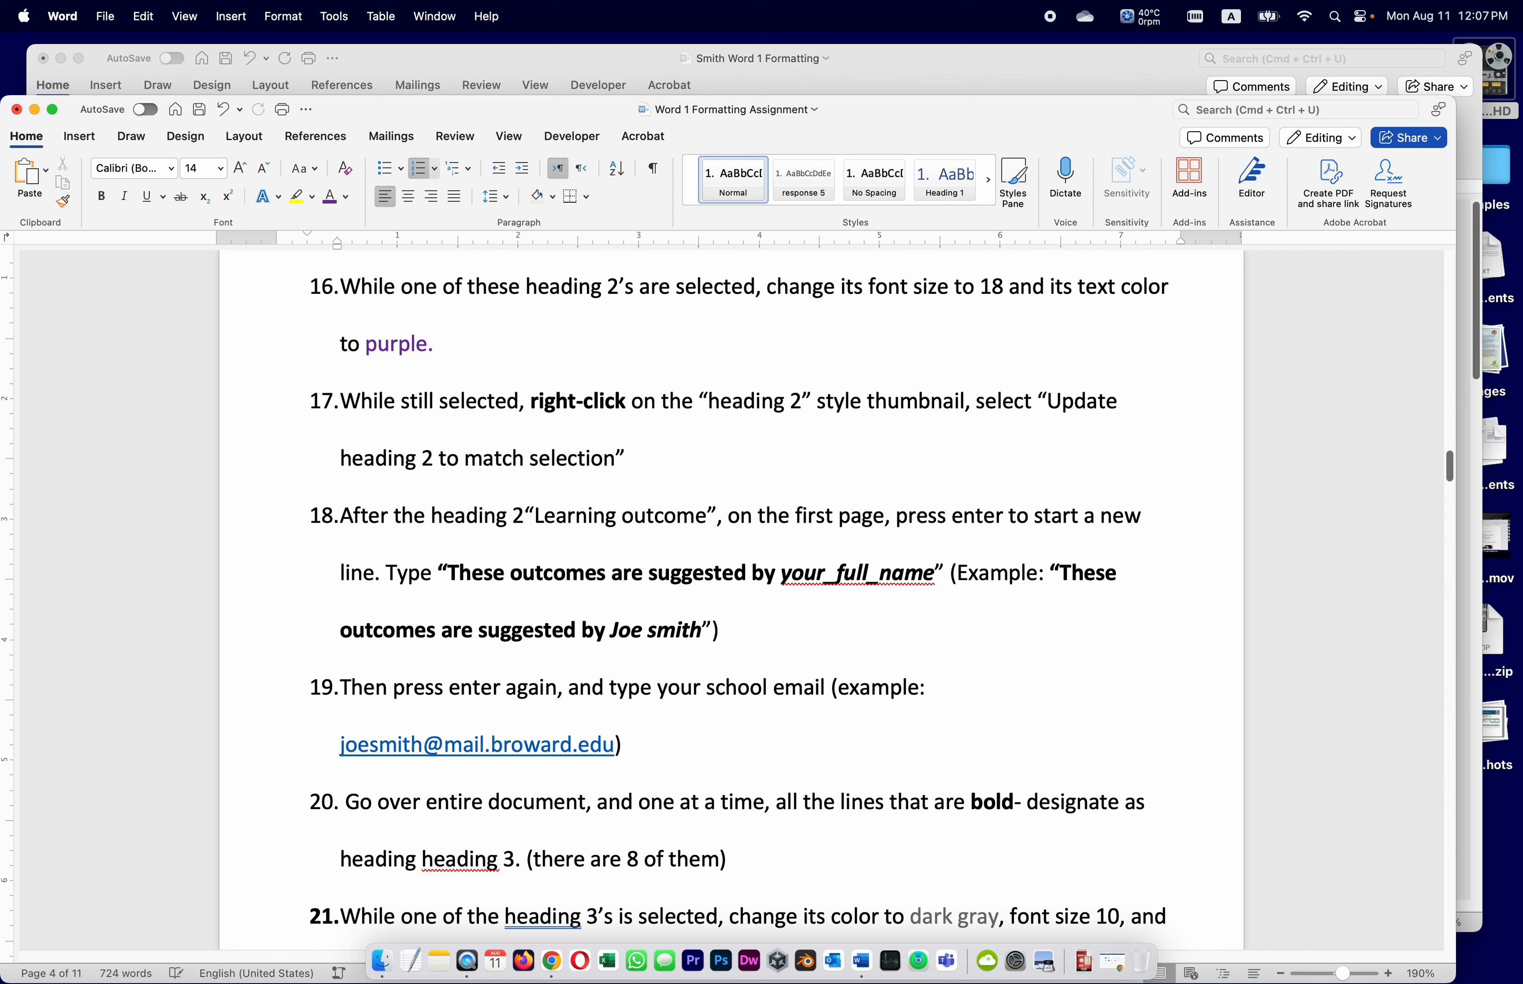
key("super+v")
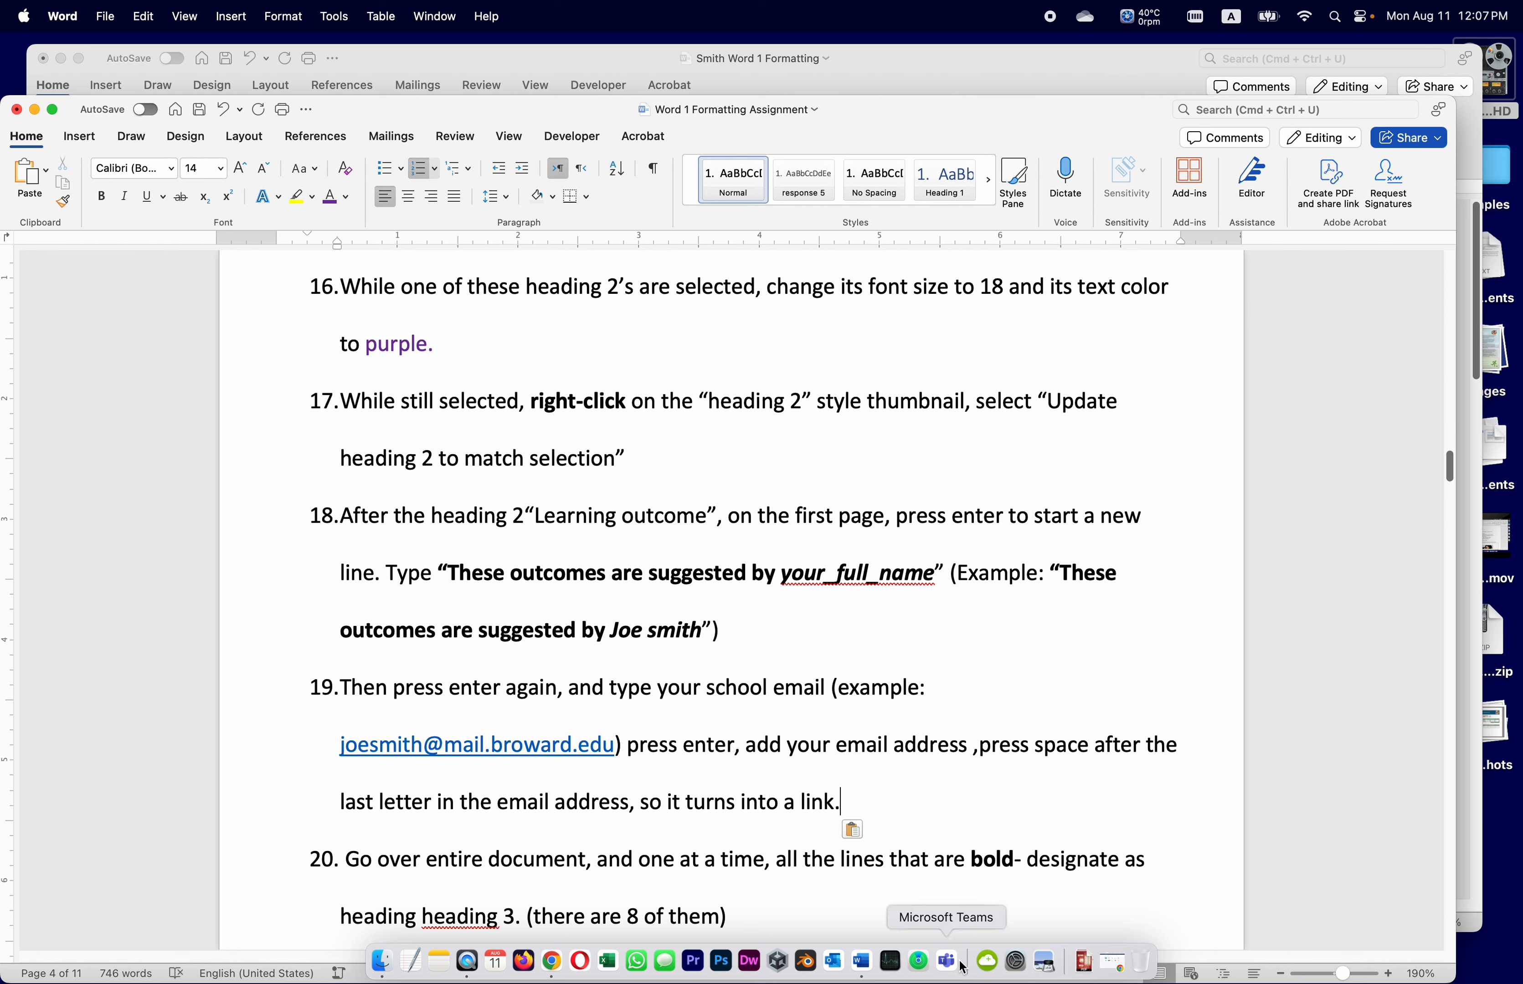
left_click(866, 47)
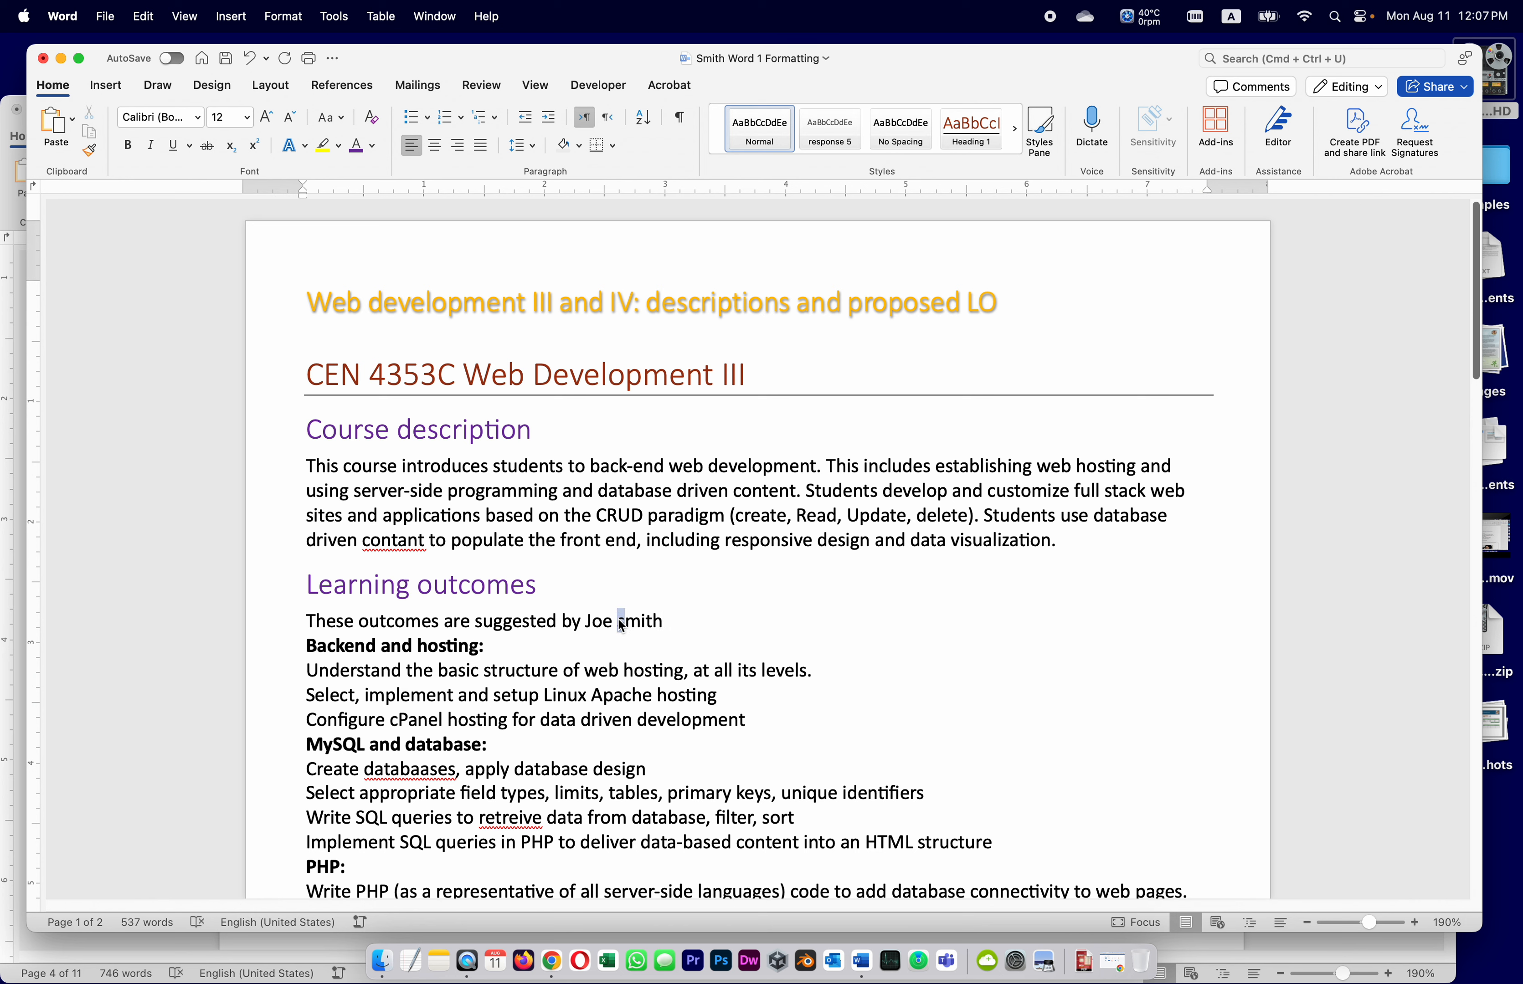
Capitalise the surname's first letter, type the school email address on a new line below, and save
left_click_drag(618, 620, 625, 620)
type("S")
left_click(677, 619)
key("Return")
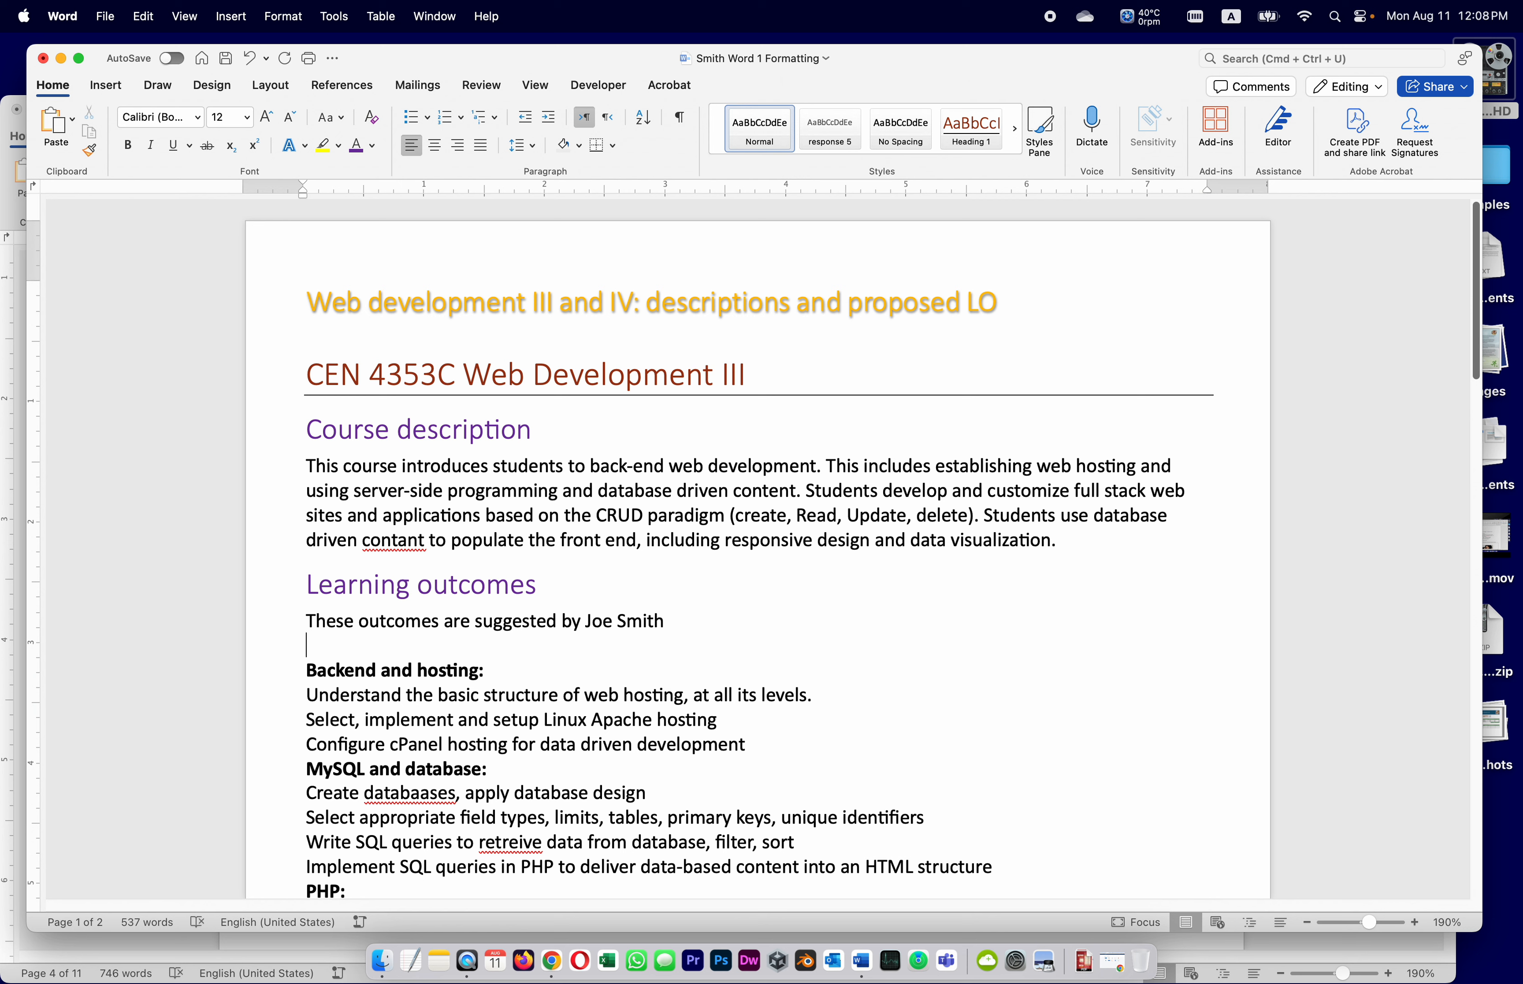
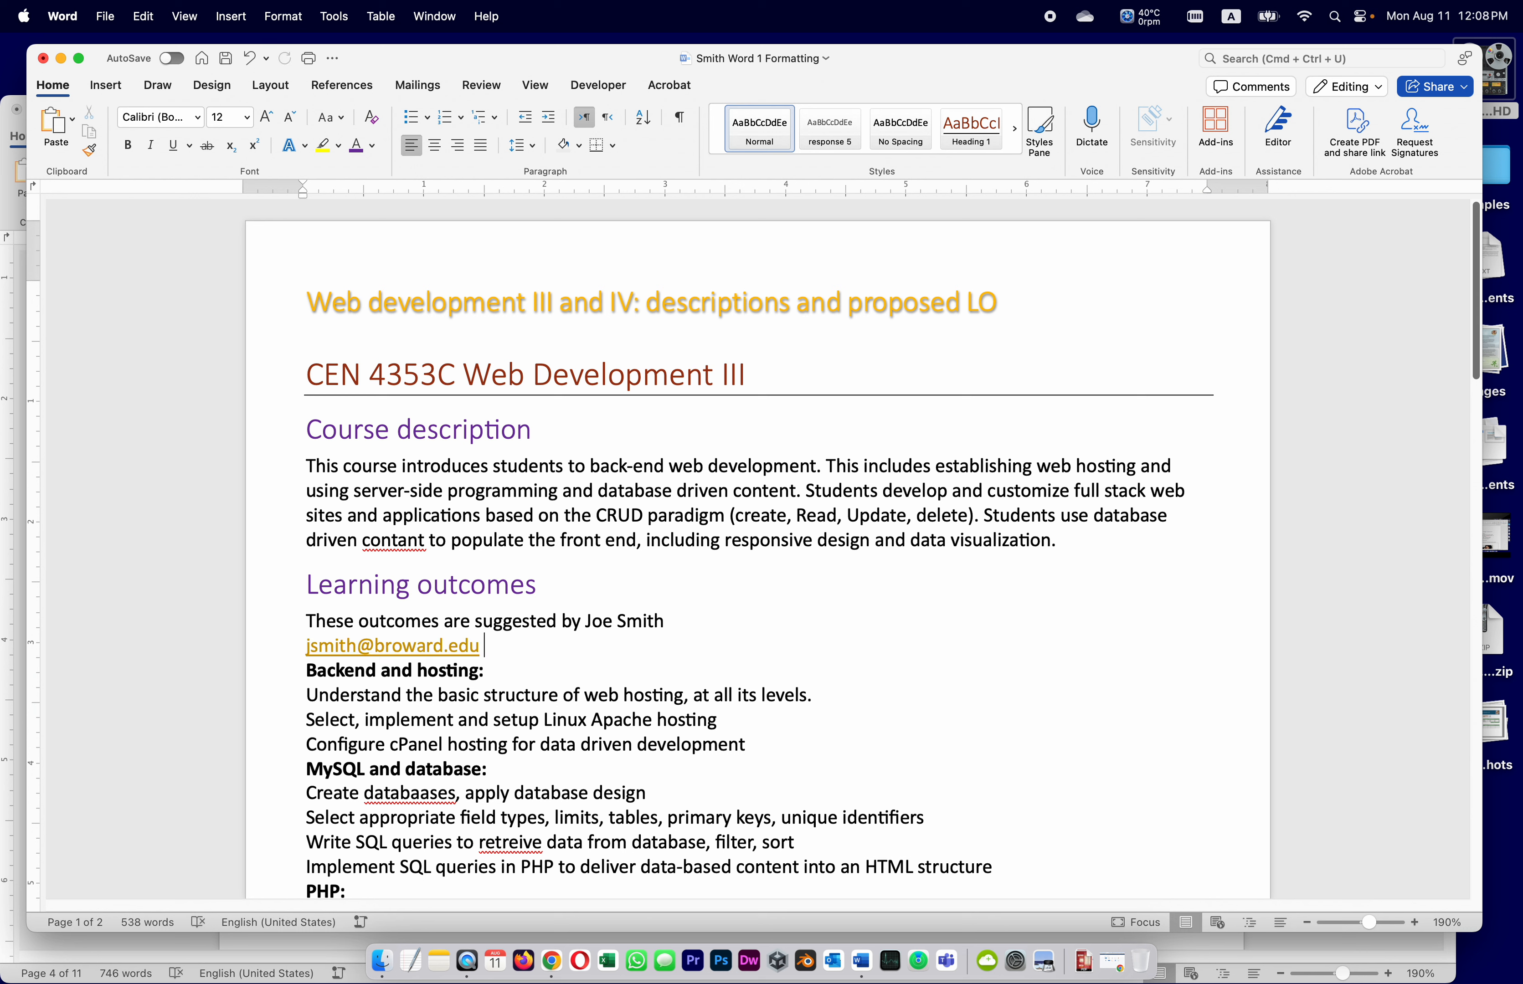
key("super+s")
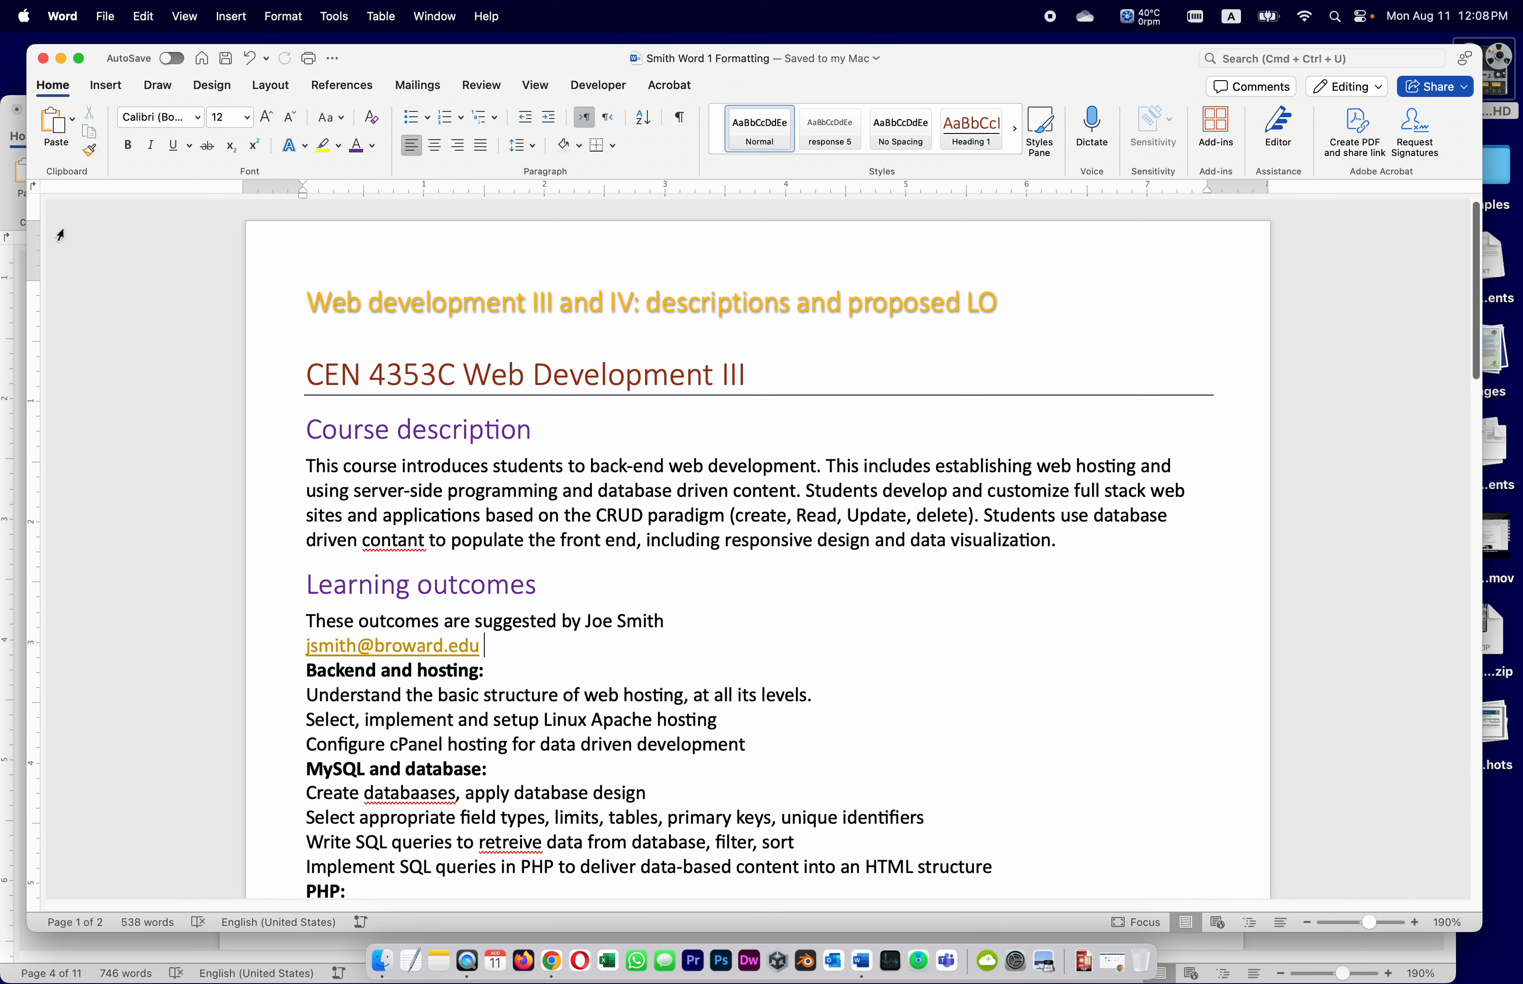
left_click(19, 289)
scroll(832, 684, "down", 3)
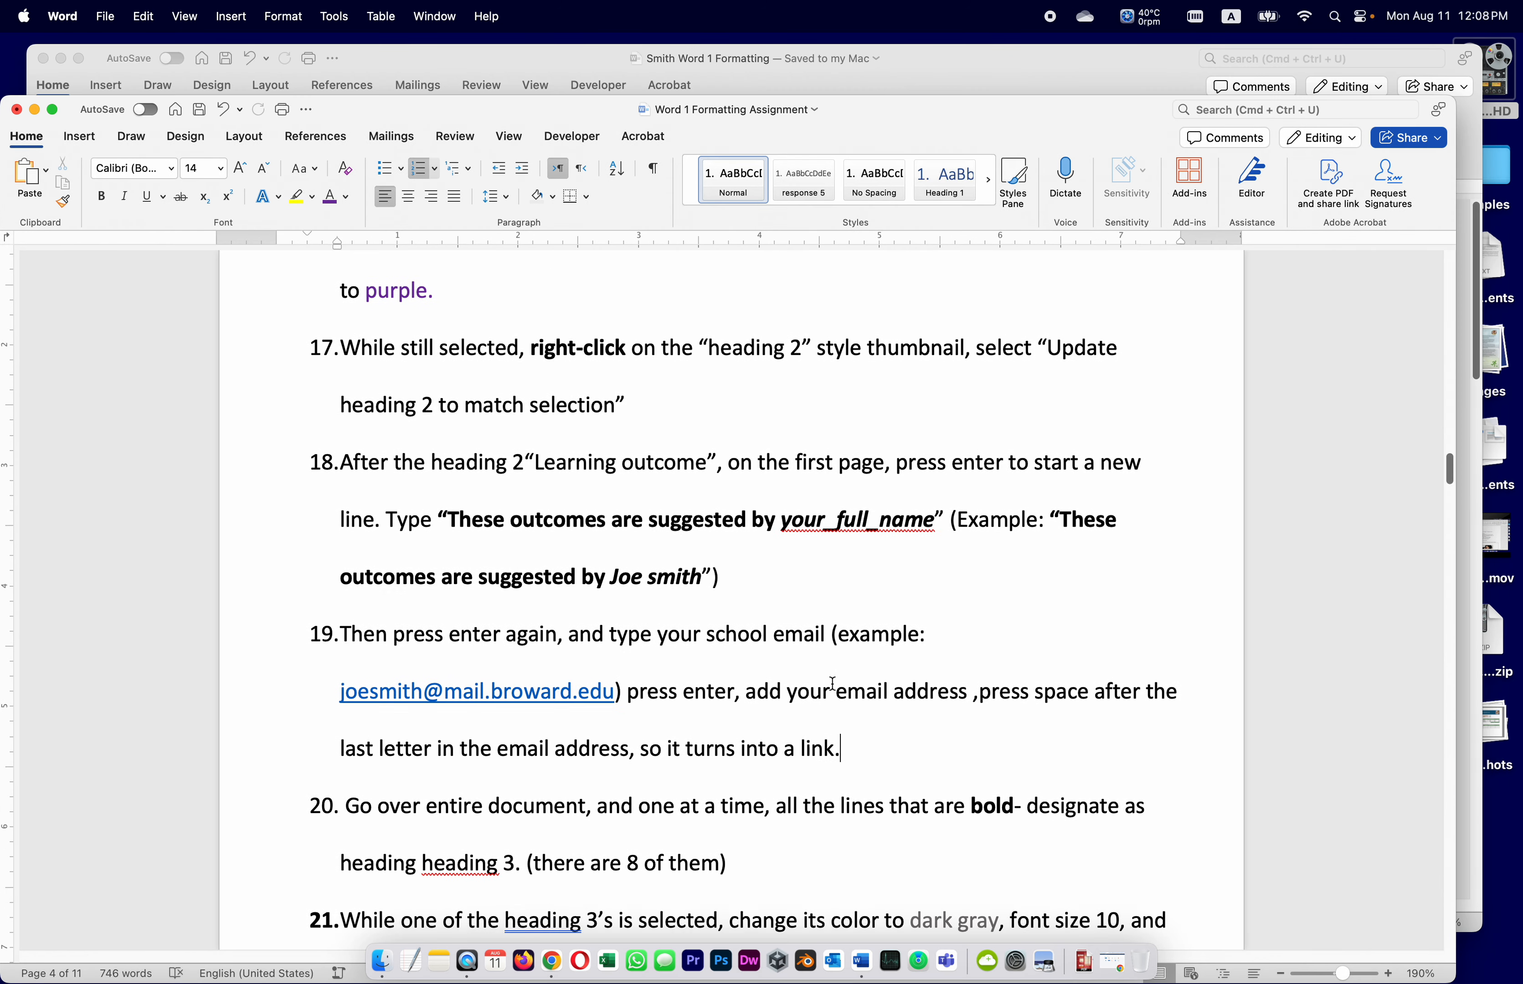
scroll(832, 683, "down", 4)
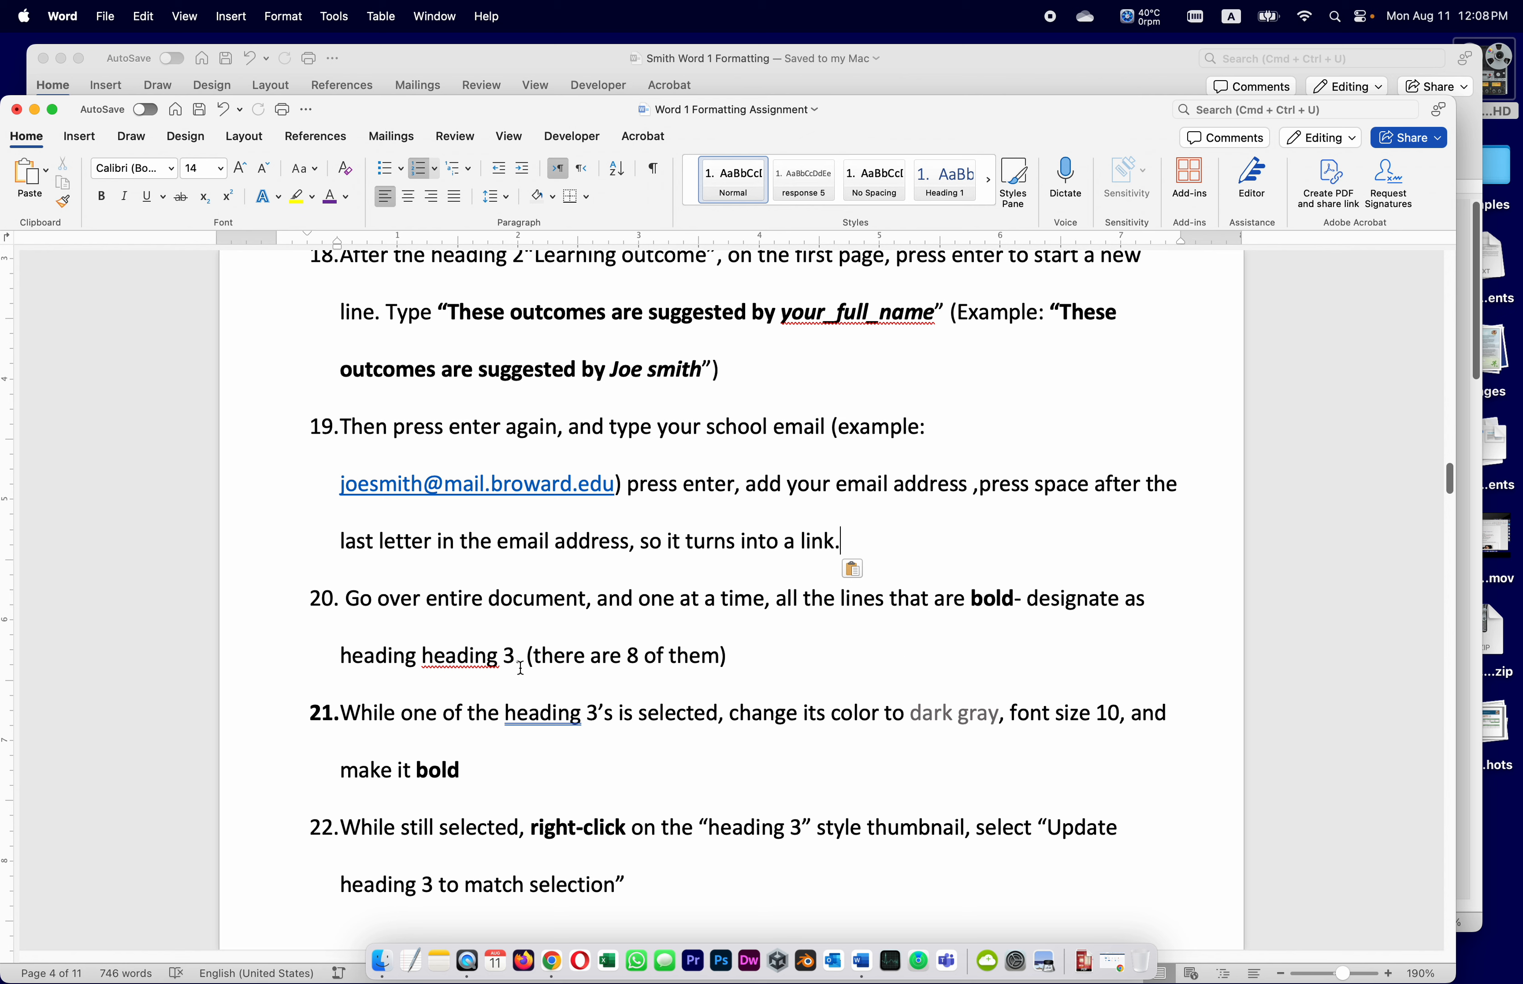
right_click(445, 666)
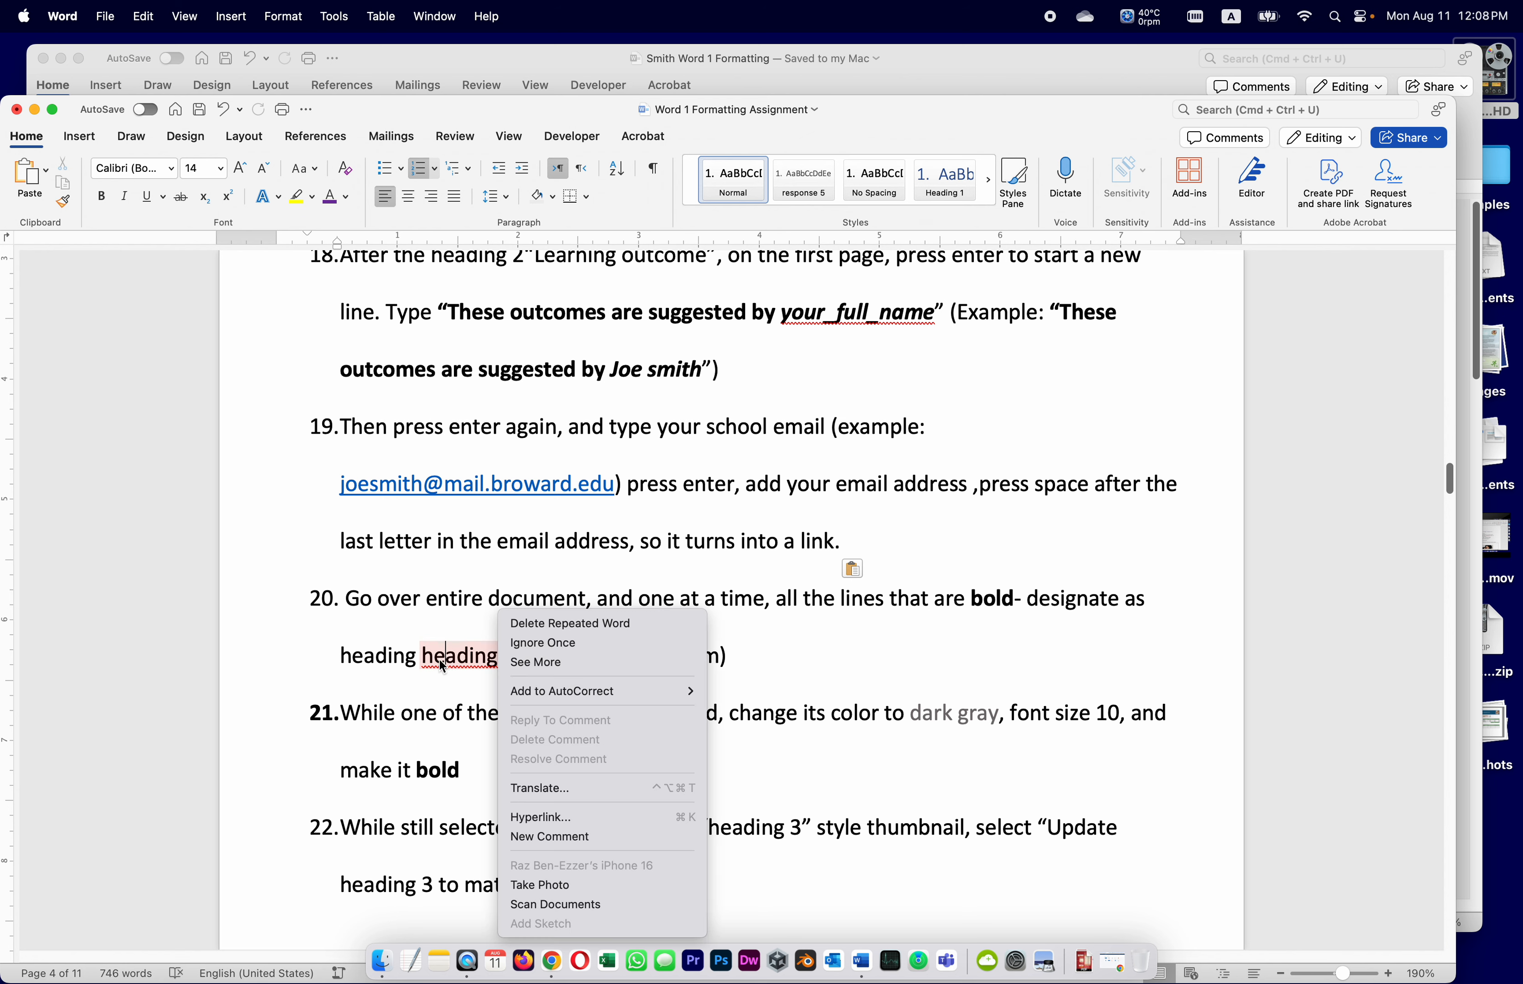
left_click(442, 666)
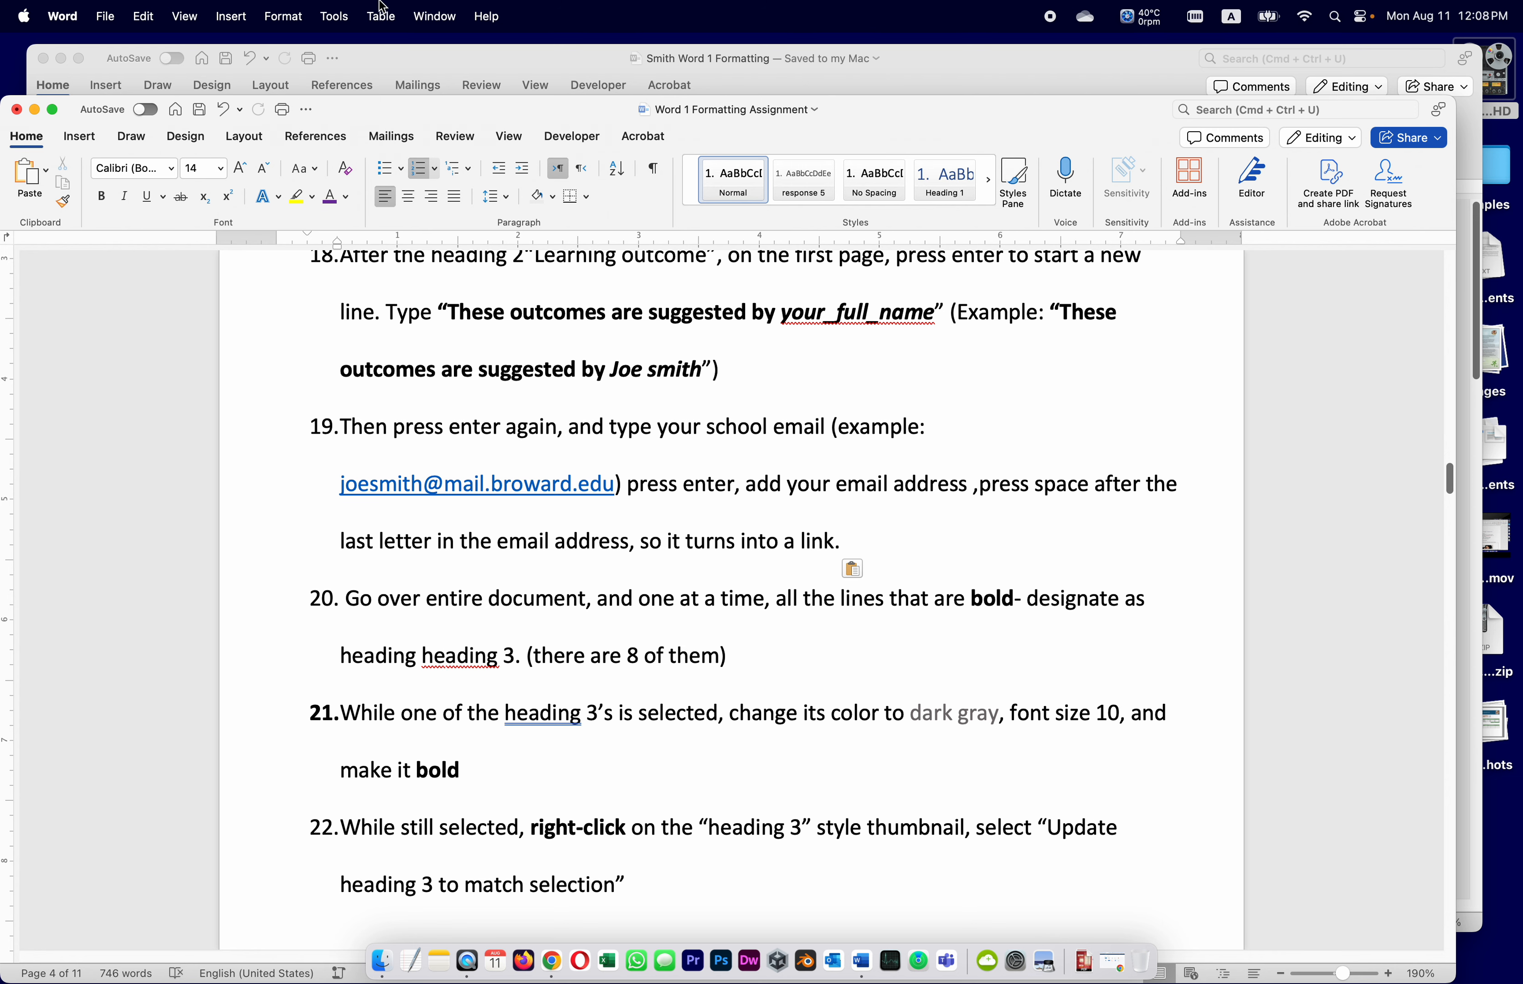
left_click(605, 57)
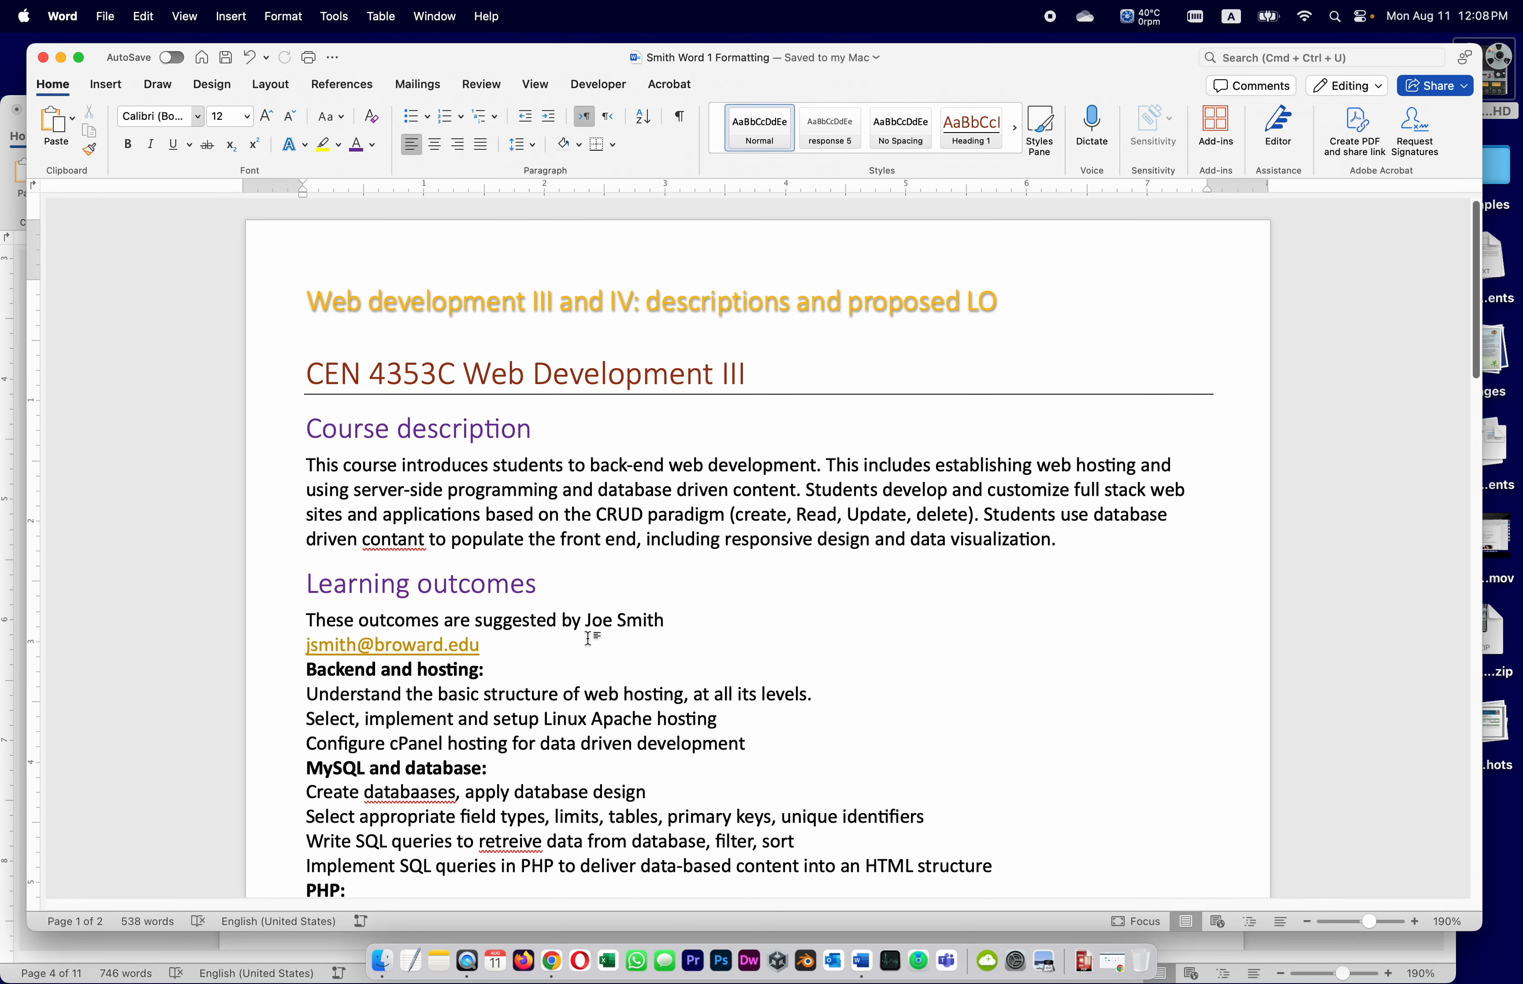
Apply Heading 3 to the Backend and hosting:, MySQL and database:, PHP: and Web Development: labels
scroll(693, 698, "down", 2)
left_click_drag(484, 569, 278, 571)
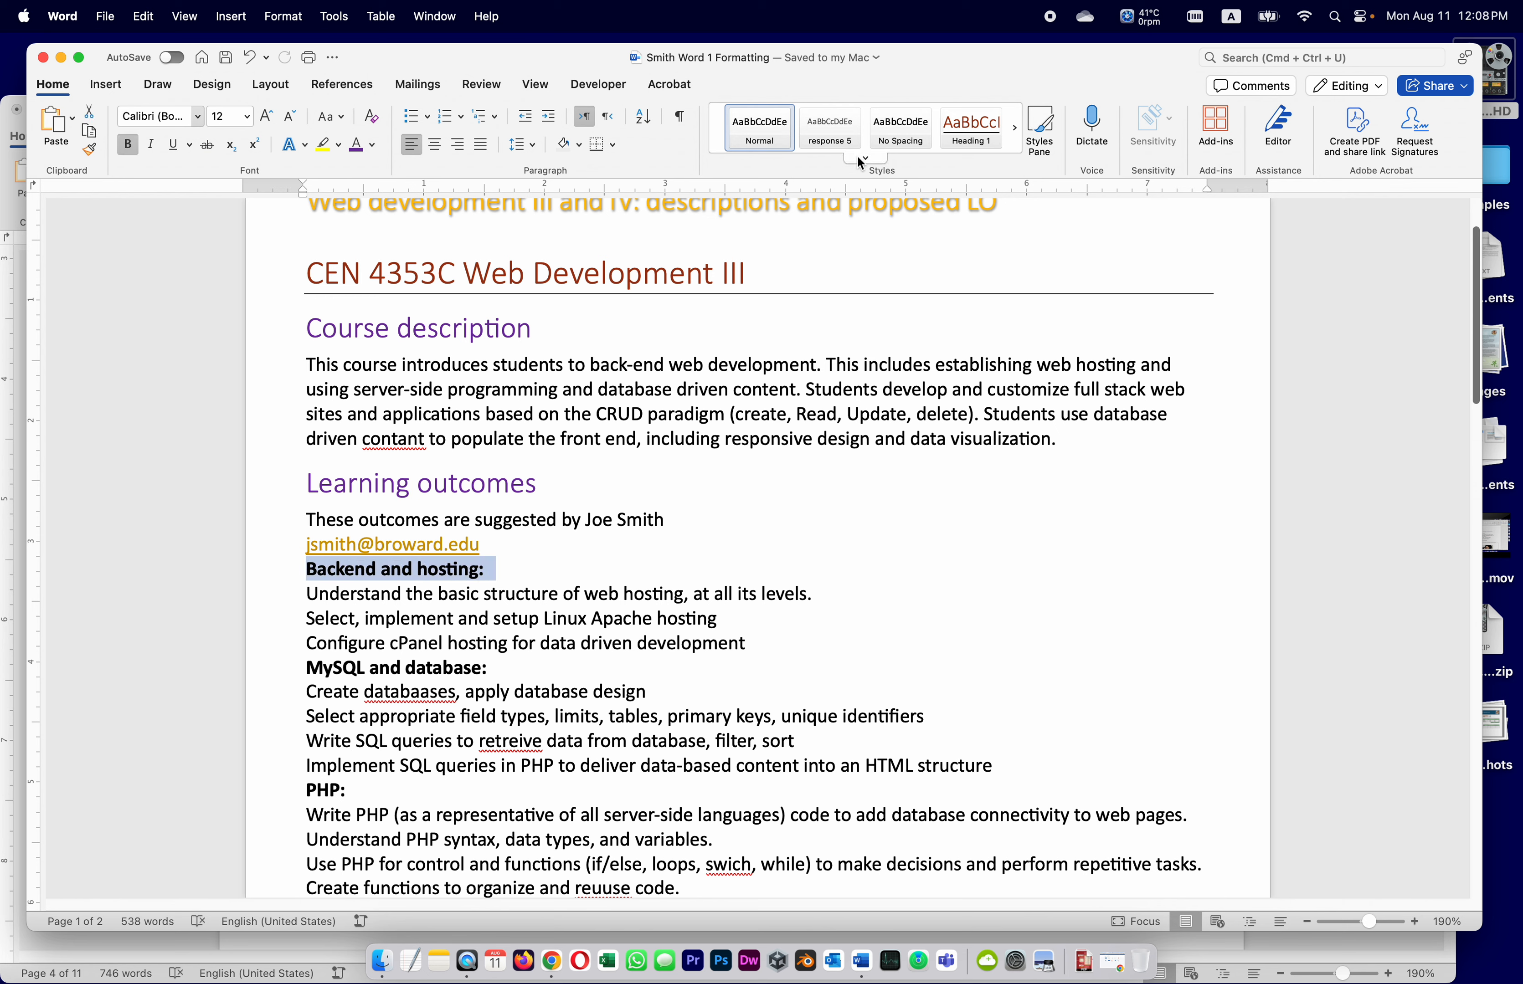
left_click(864, 158)
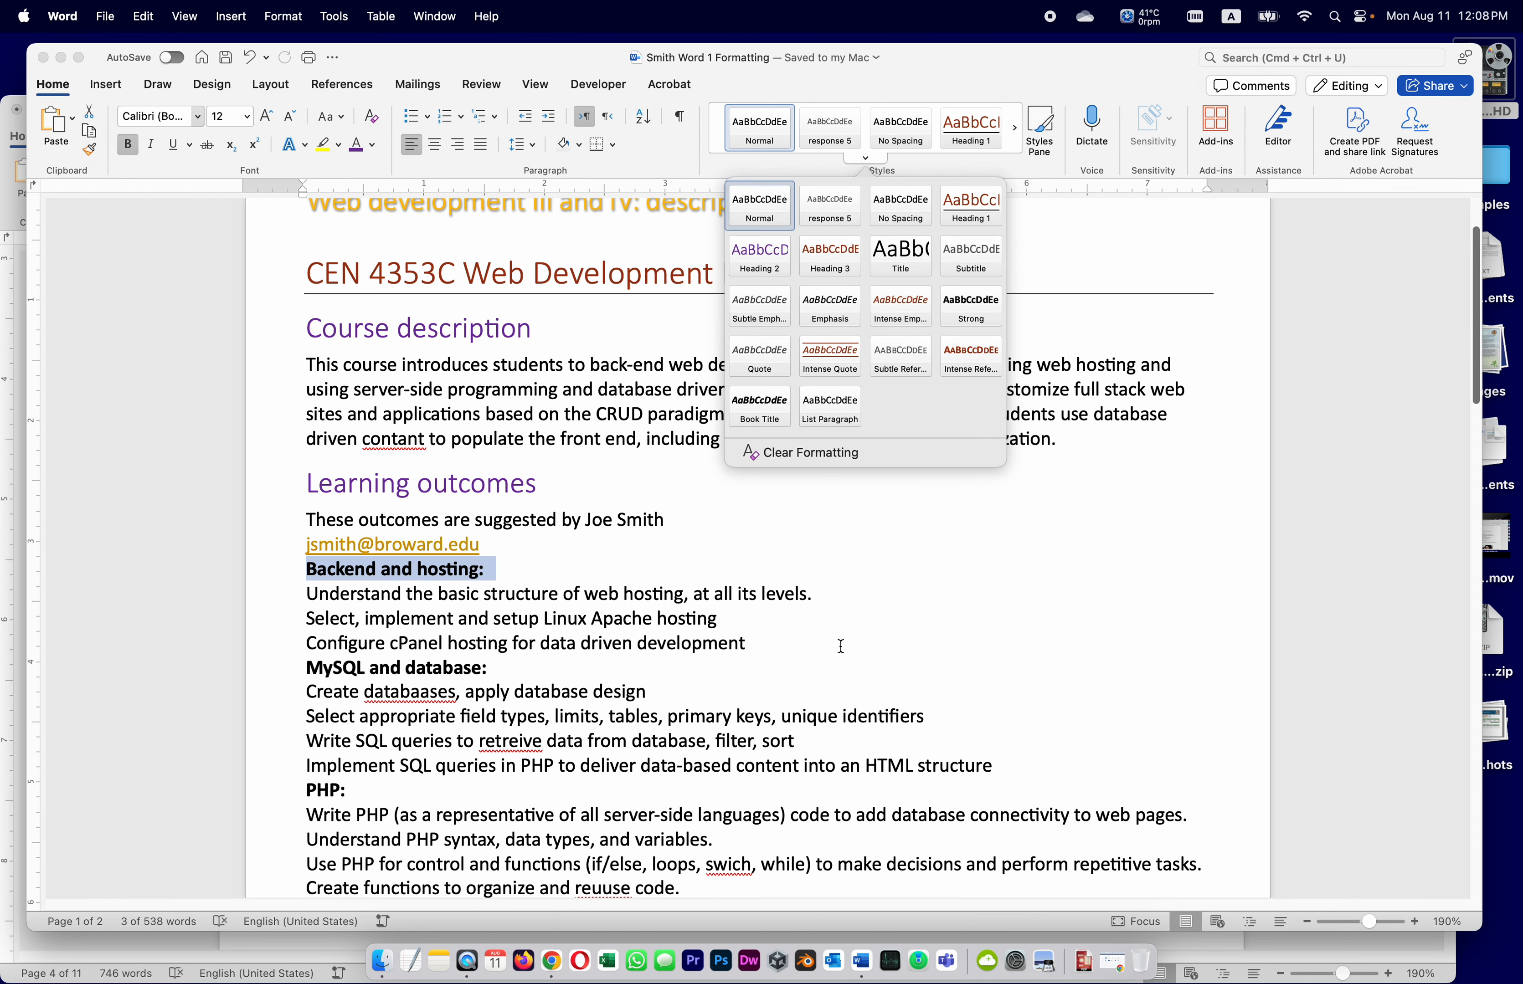
left_click(841, 269)
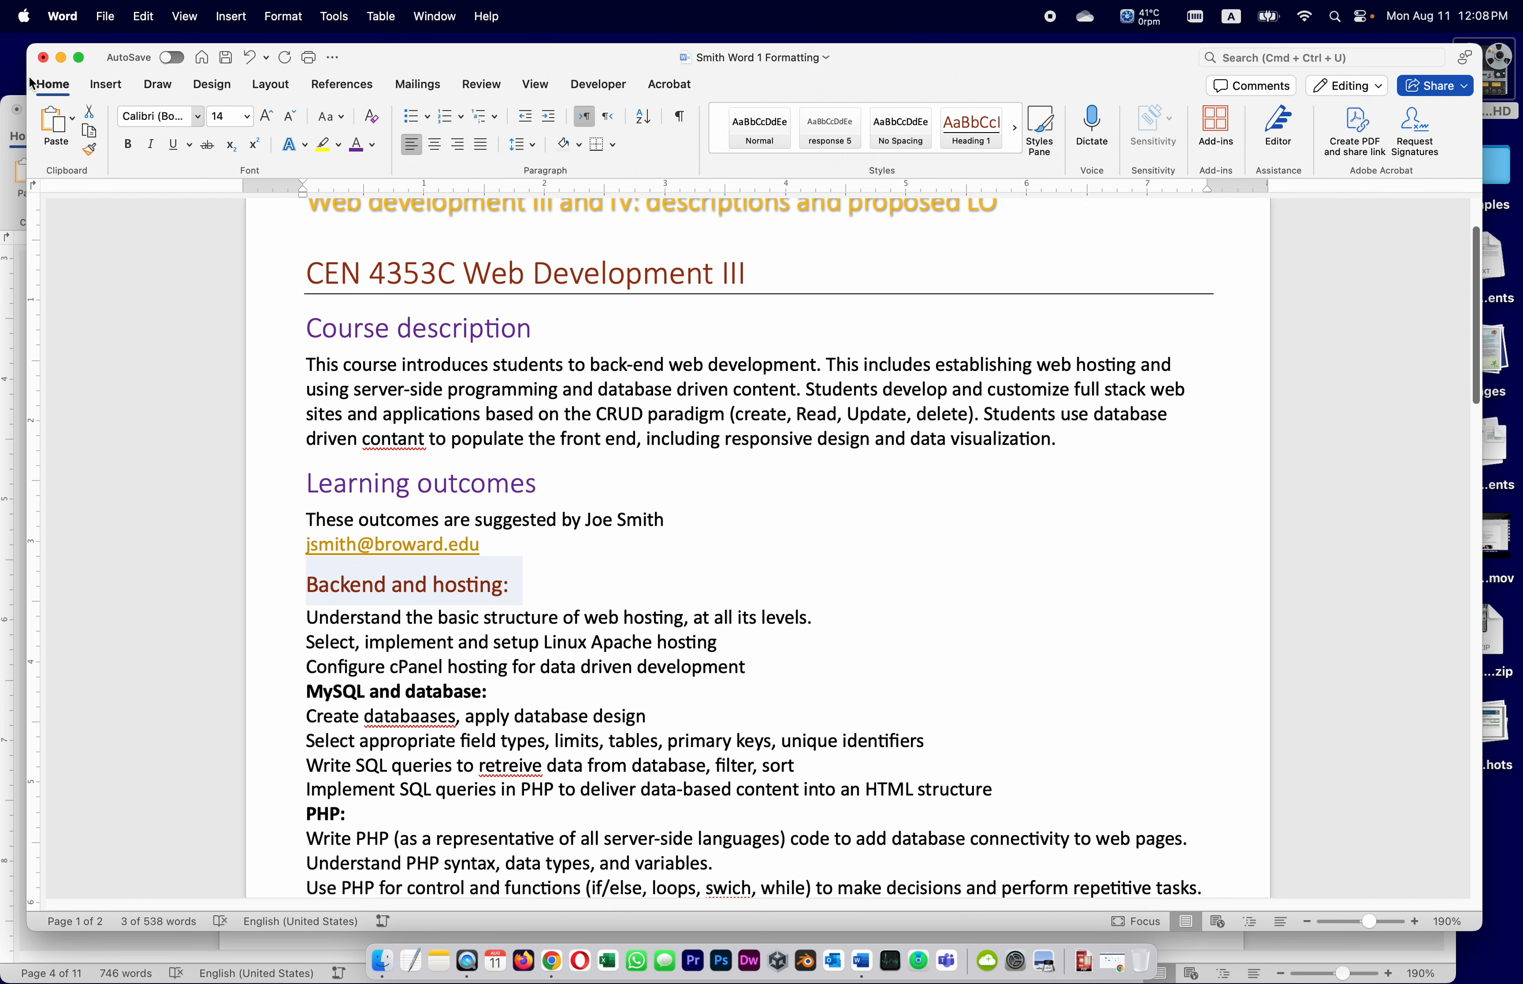
left_click_drag(27, 87, 2, 87)
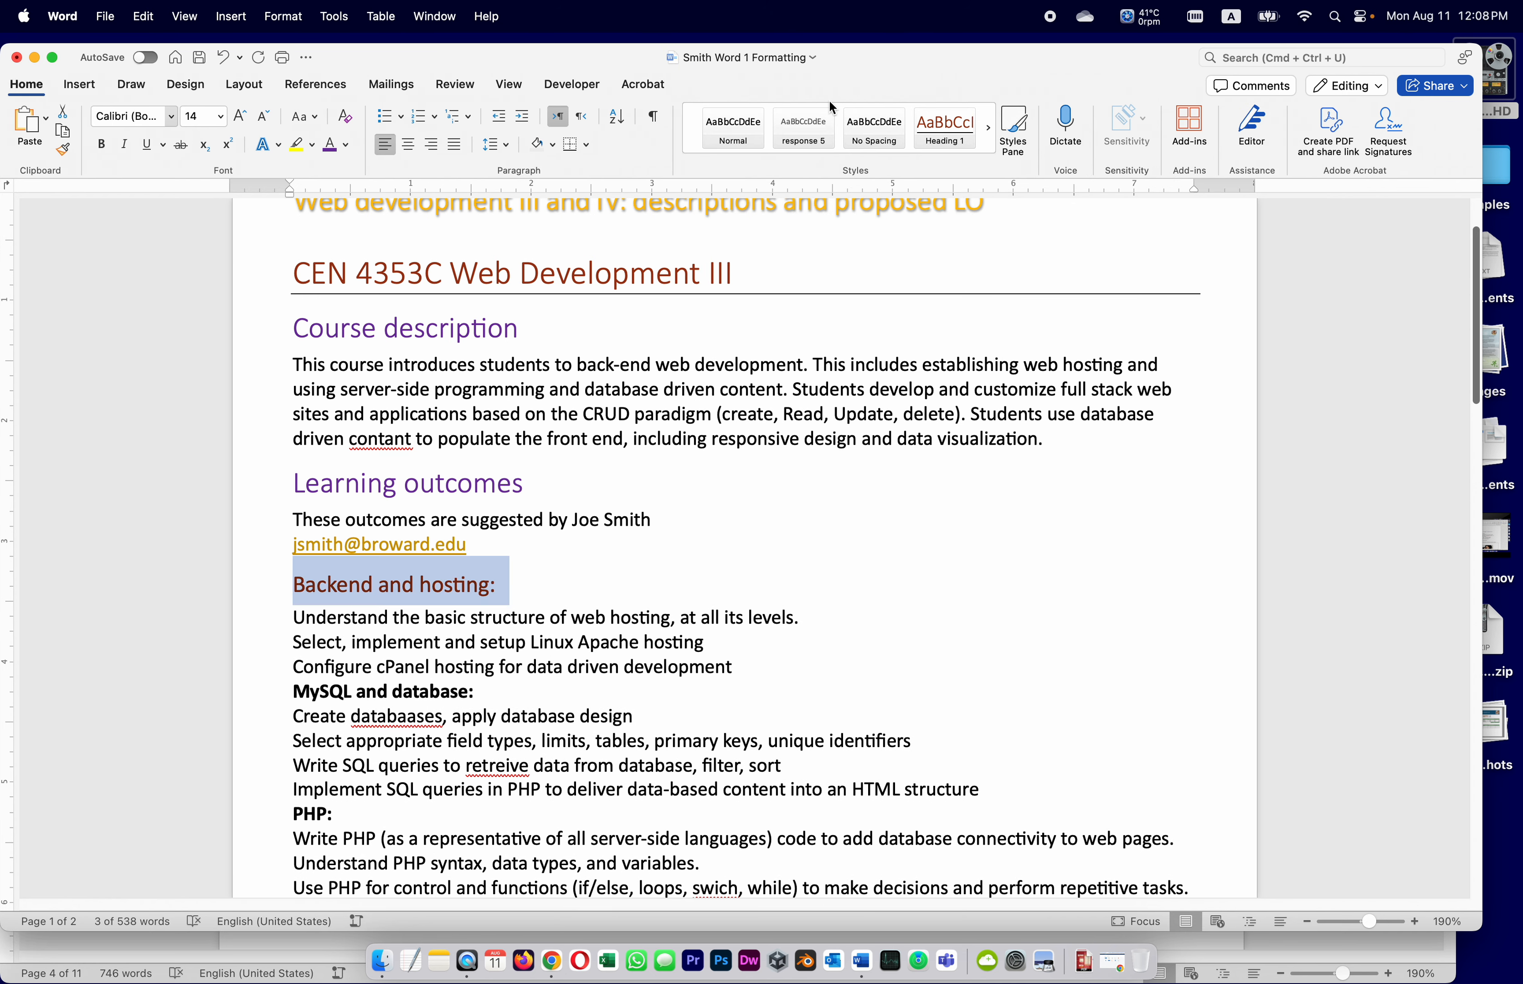
left_click(1017, 130)
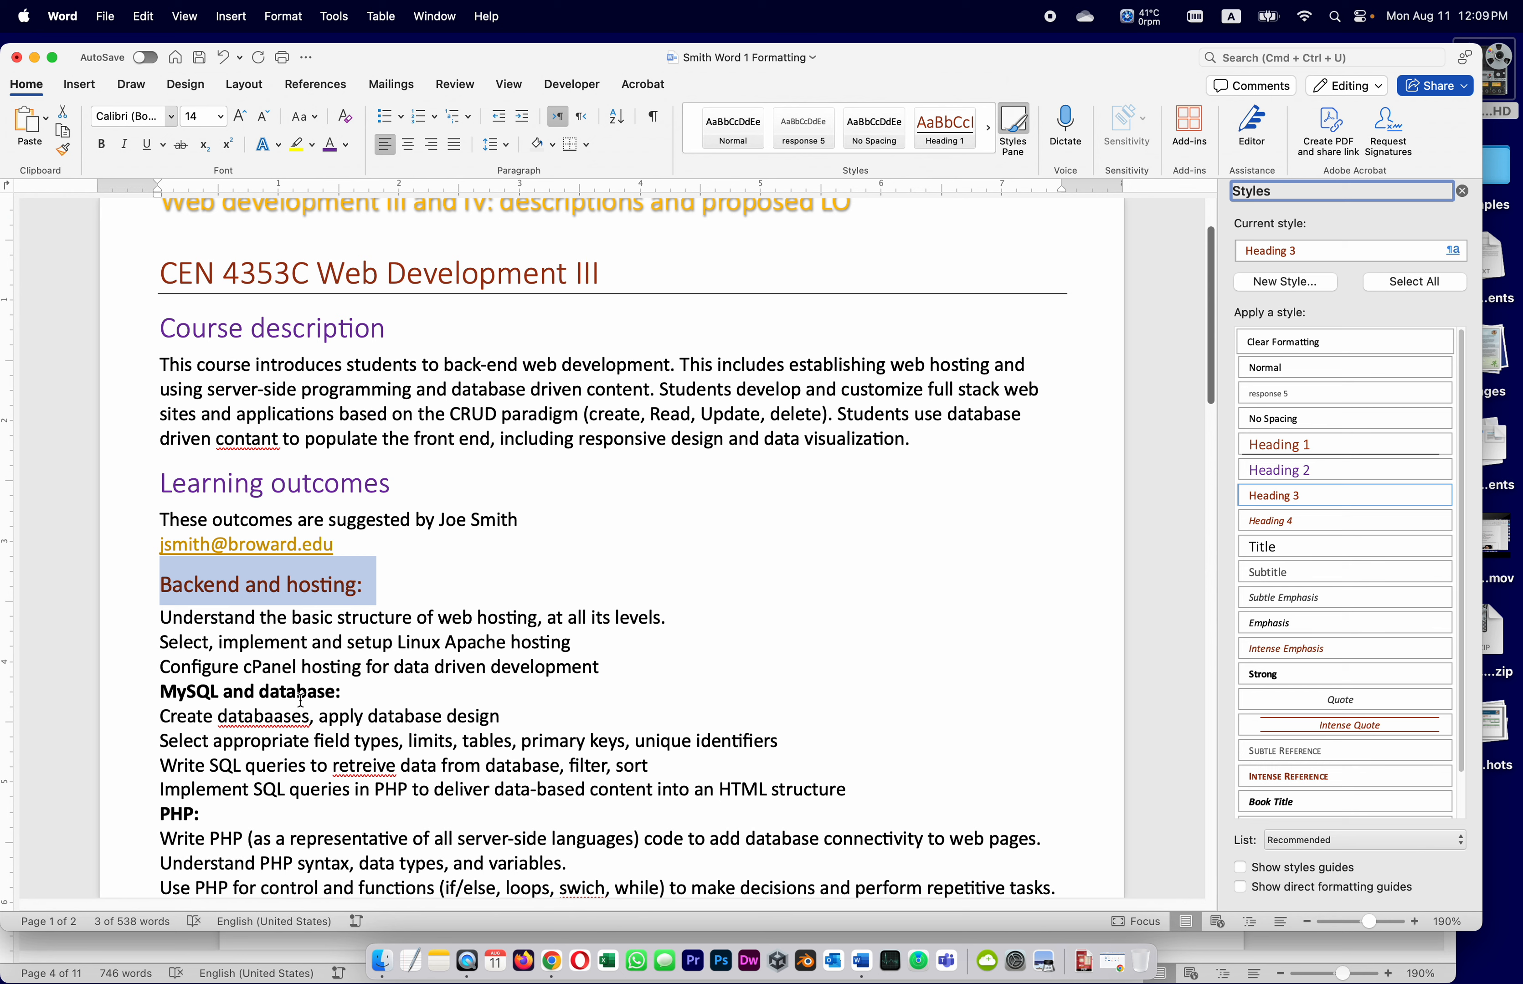
left_click_drag(351, 693, 145, 691)
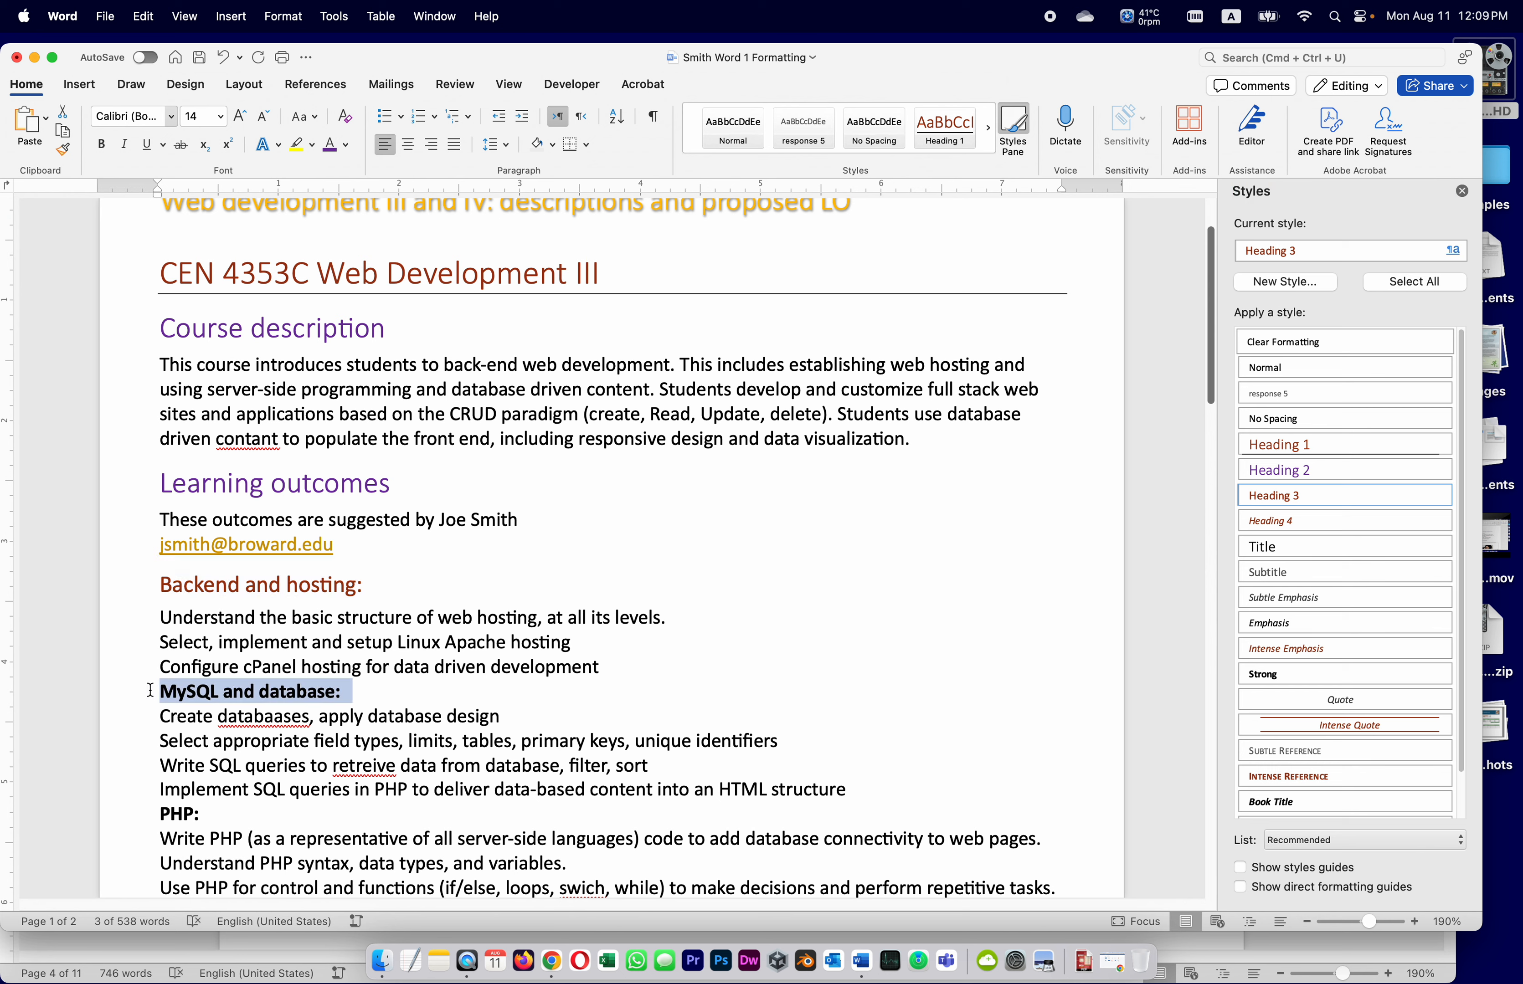
left_click(1308, 495)
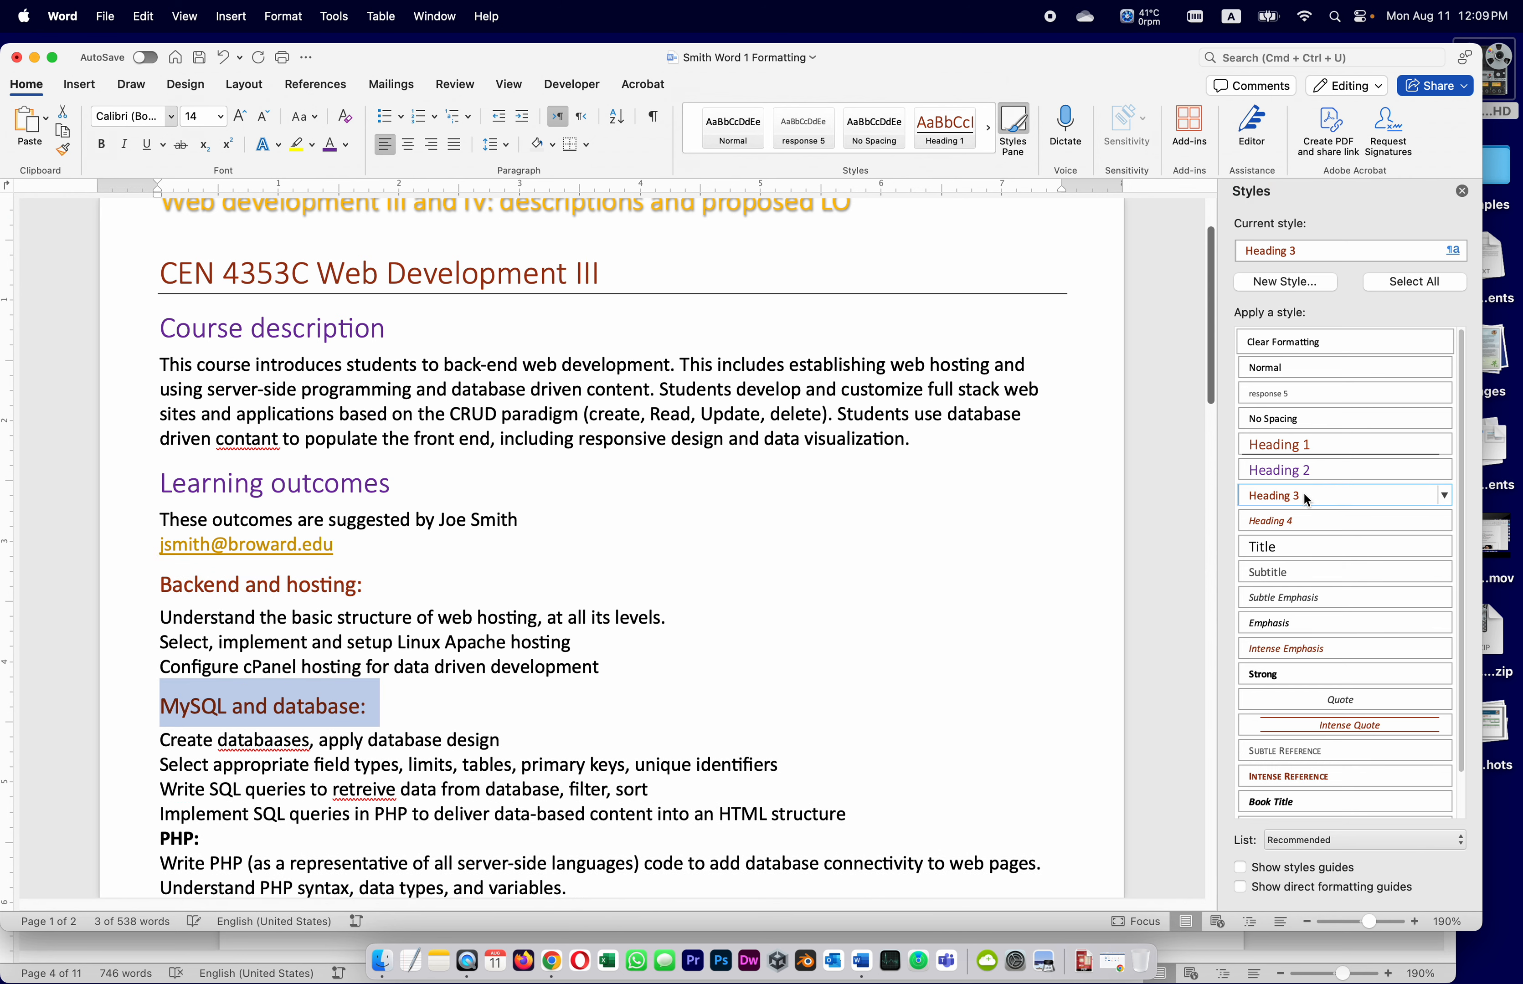
left_click(535, 733)
scroll(356, 786, "down", 2)
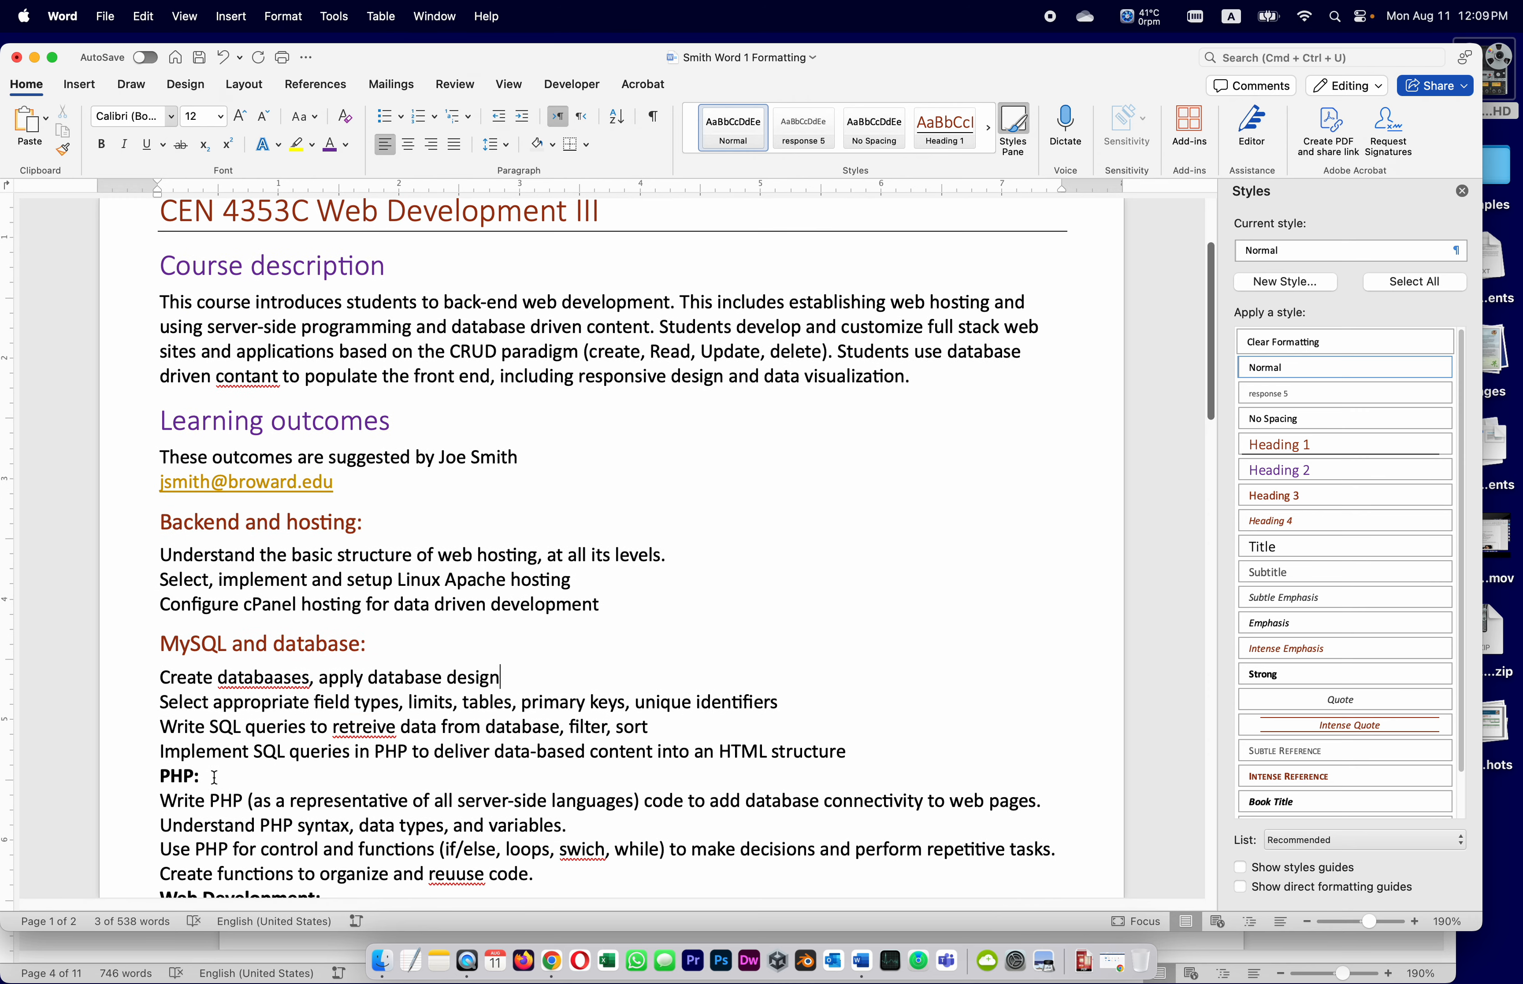
left_click_drag(214, 777, 98, 775)
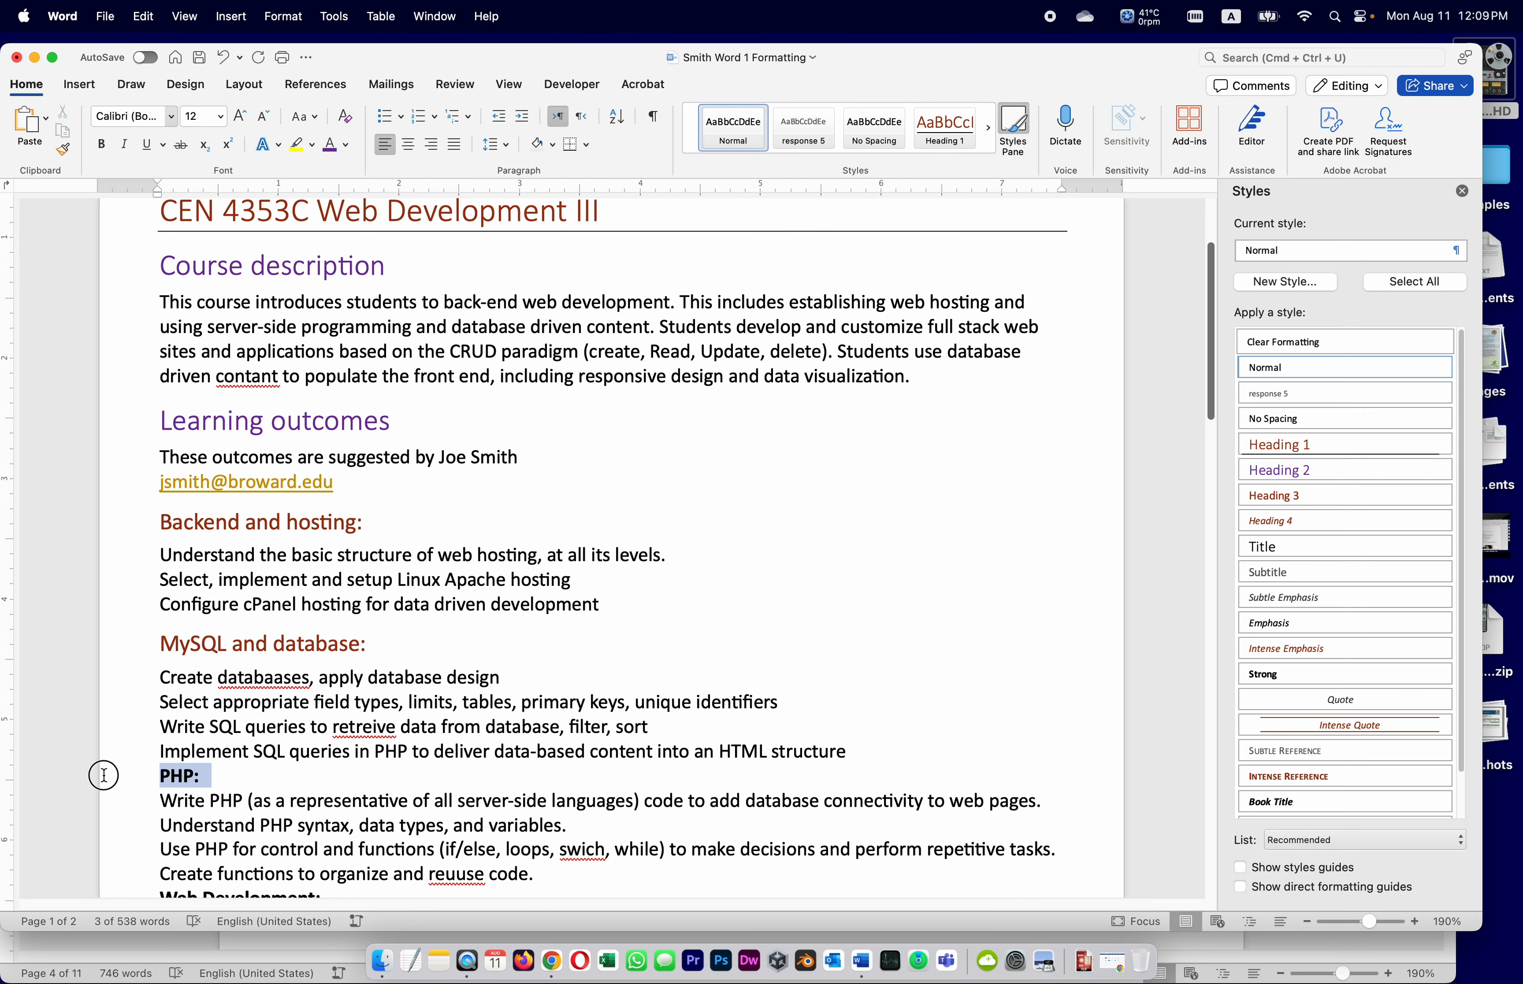
left_click(1293, 495)
scroll(742, 623, "down", 2)
scroll(743, 623, "down", 5)
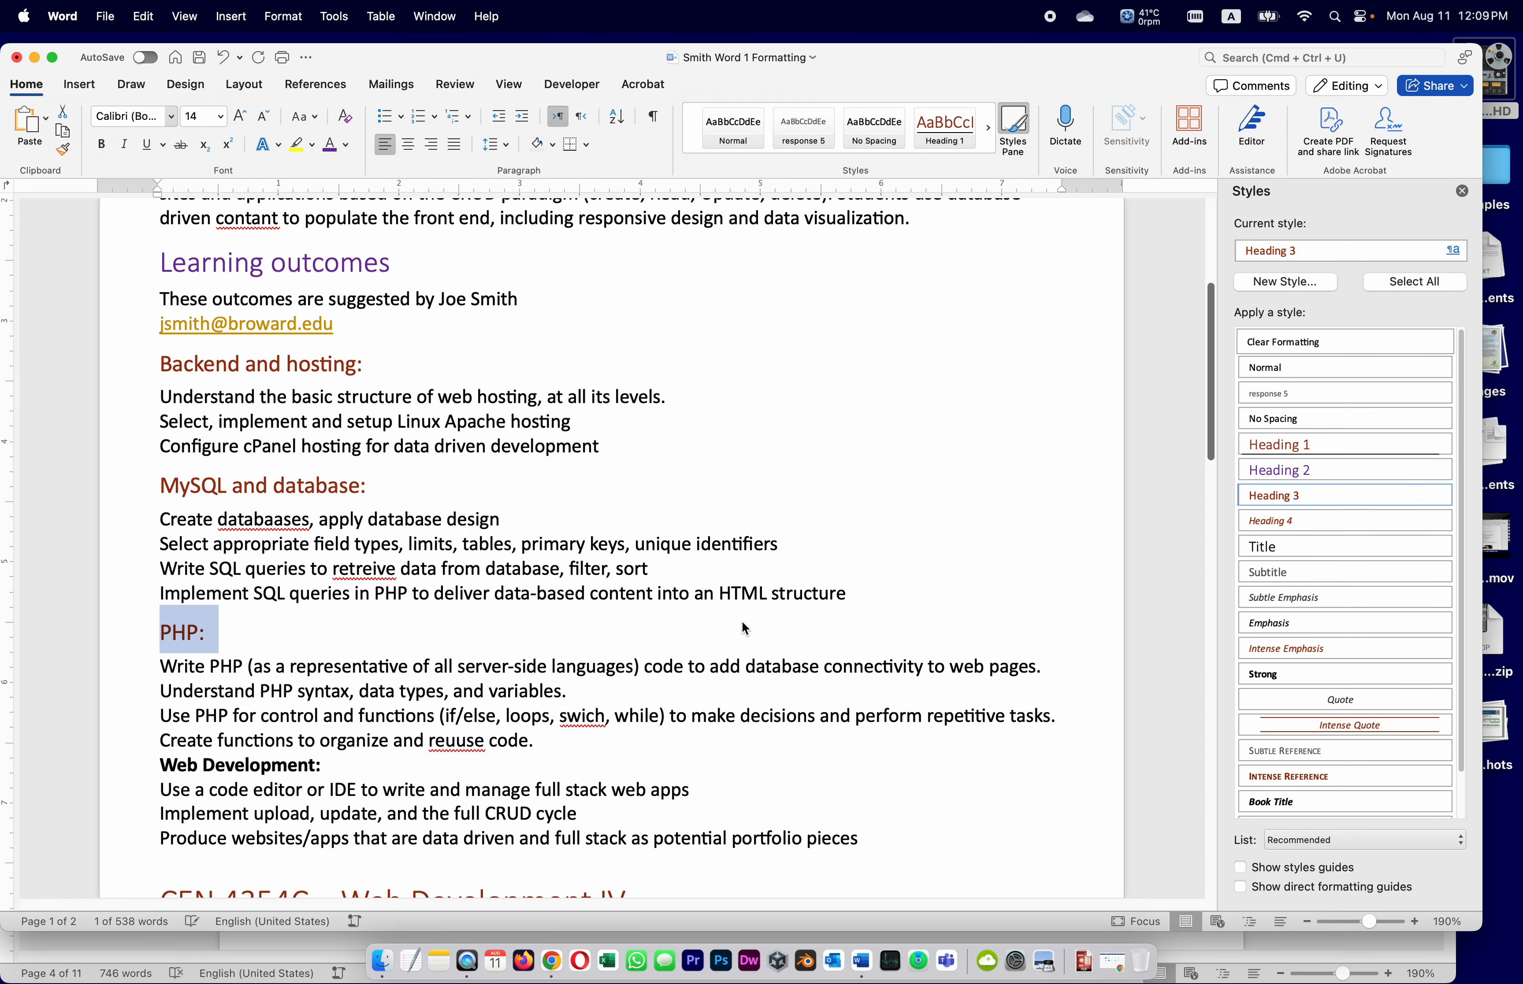
left_click_drag(334, 721, 129, 720)
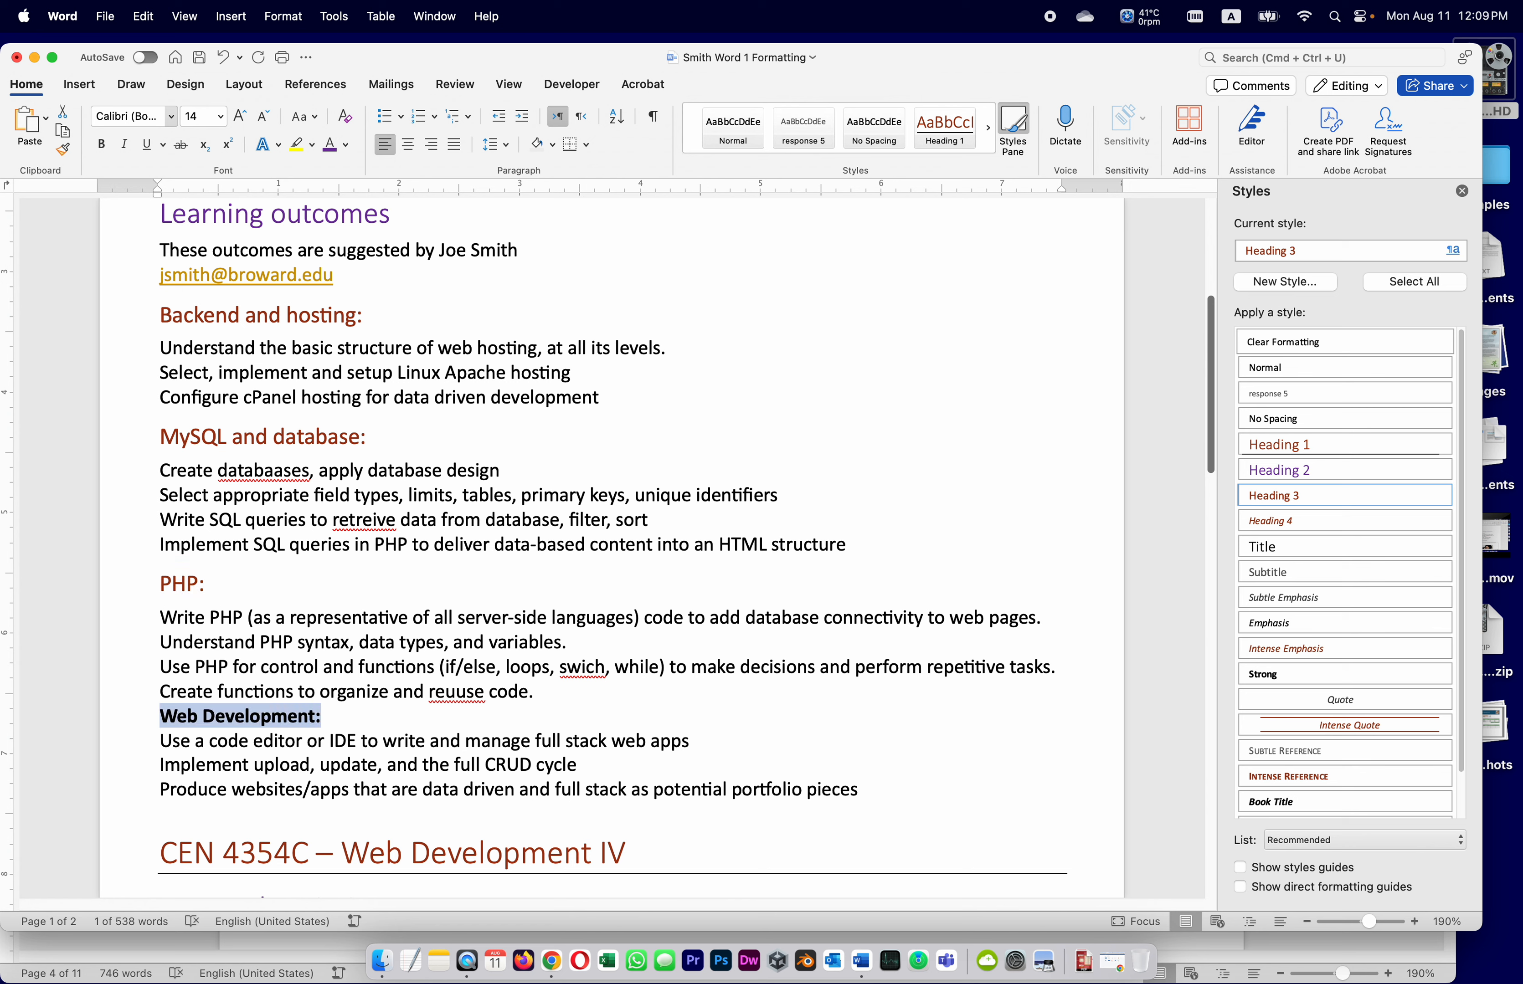
left_click(1259, 502)
left_click(362, 728)
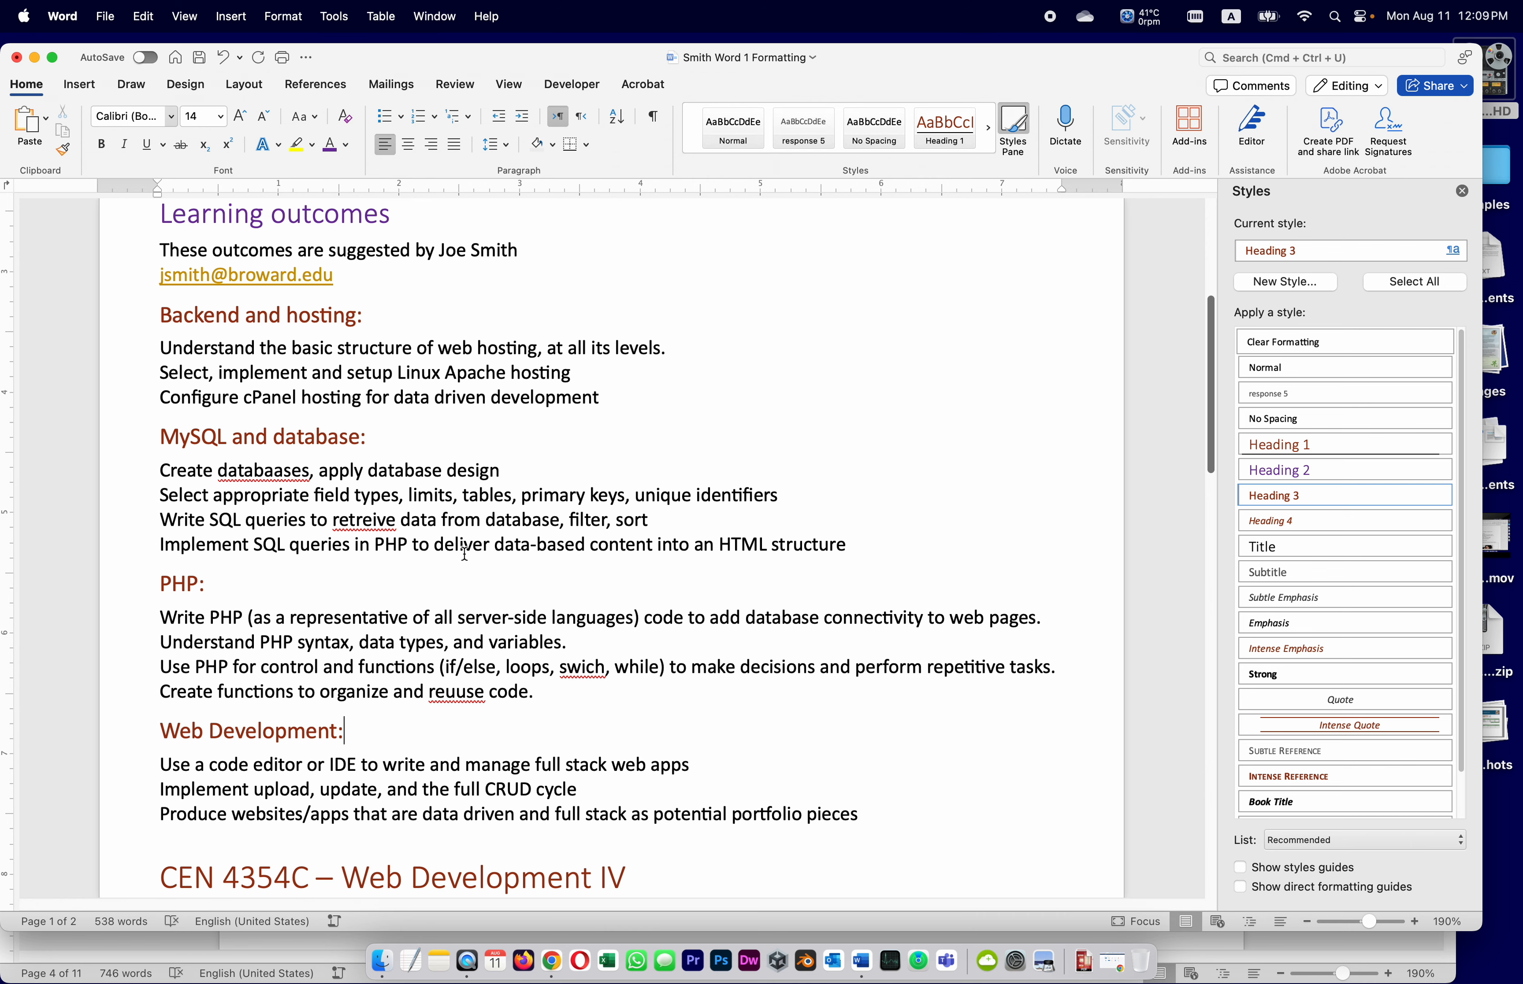
Apply Heading 3 to MySQL and relational database, Backend and hosting:, PHP, XML, JSON: and Web Development and portfolio:
scroll(458, 544, "down", 10)
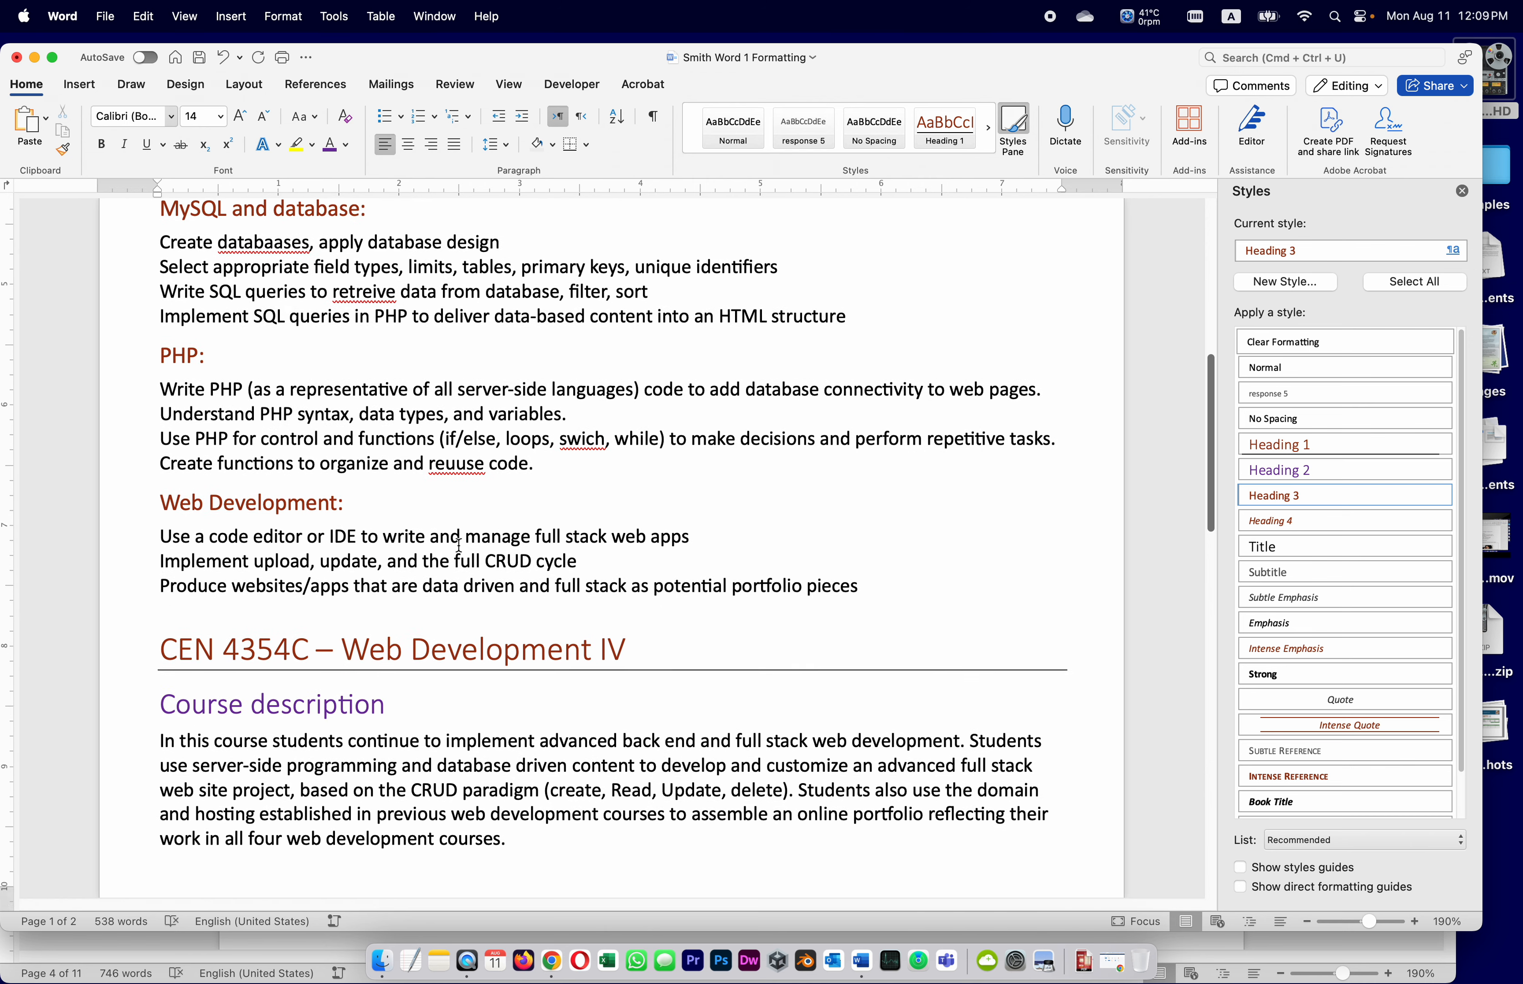
scroll(458, 545, "down", 7)
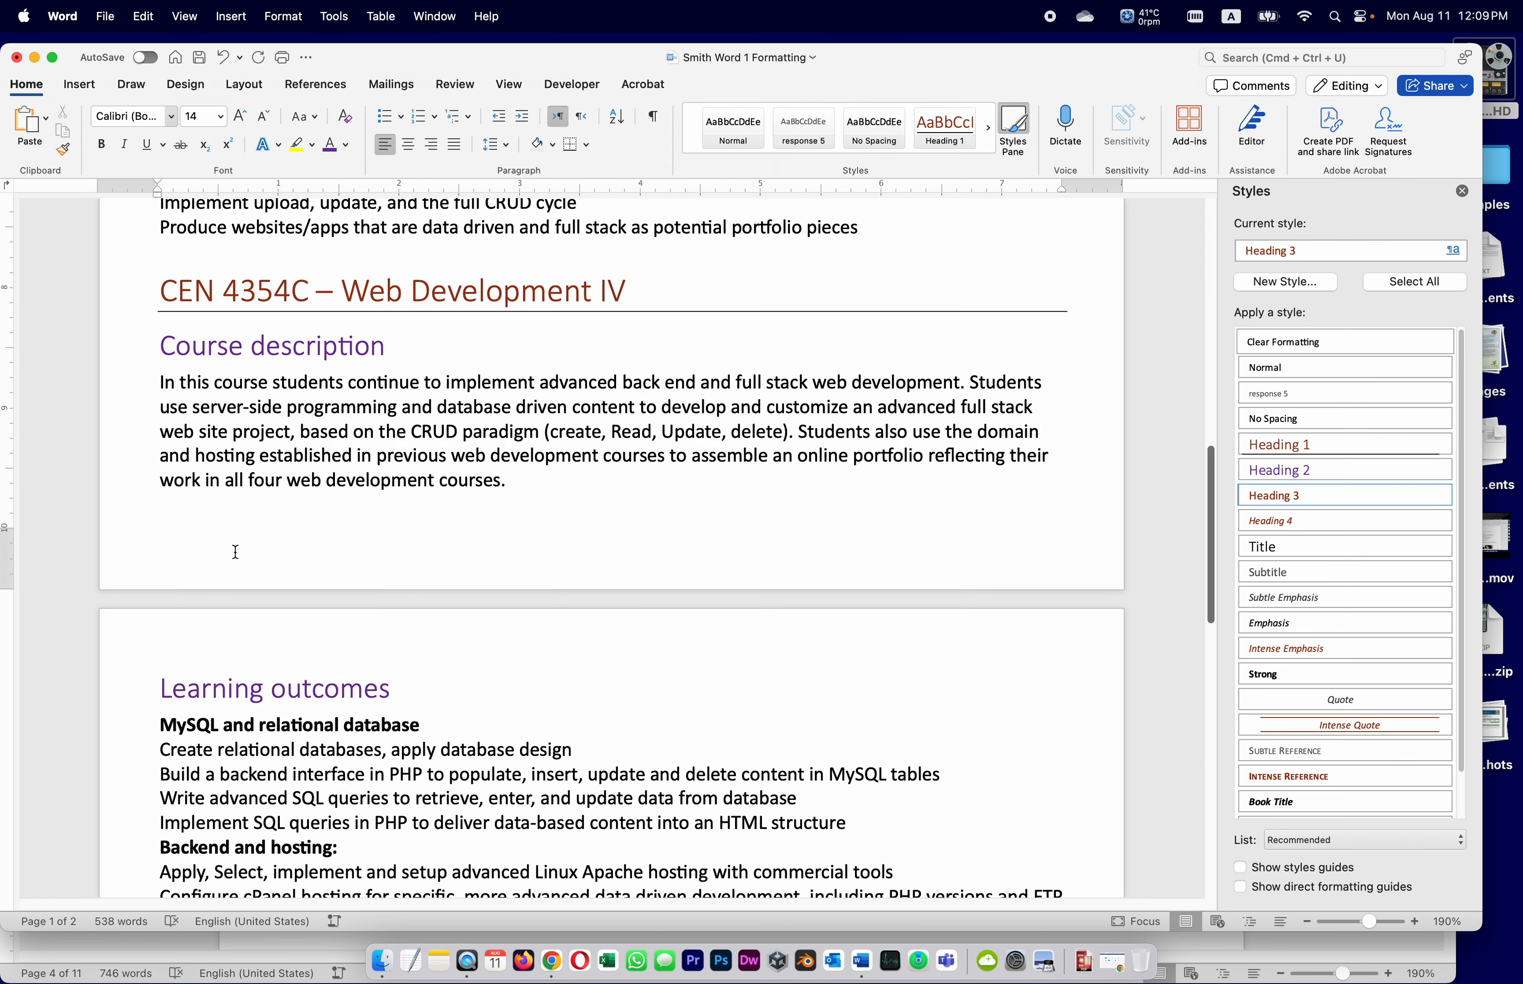
left_click_drag(421, 725, 121, 726)
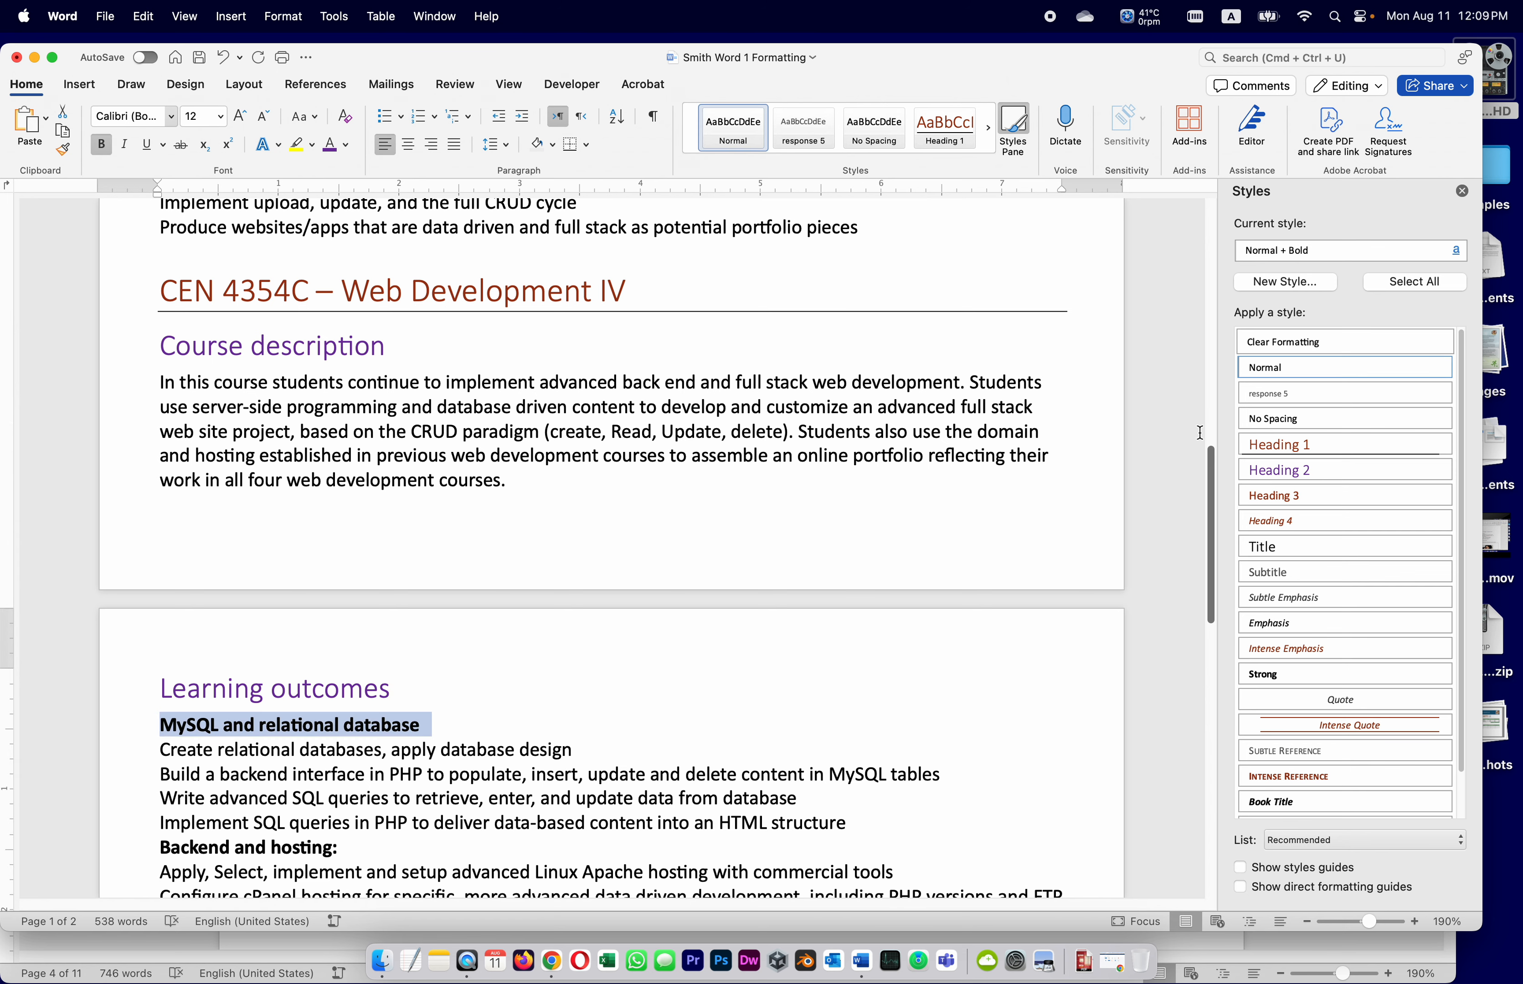
left_click(1275, 497)
scroll(510, 615, "down", 6)
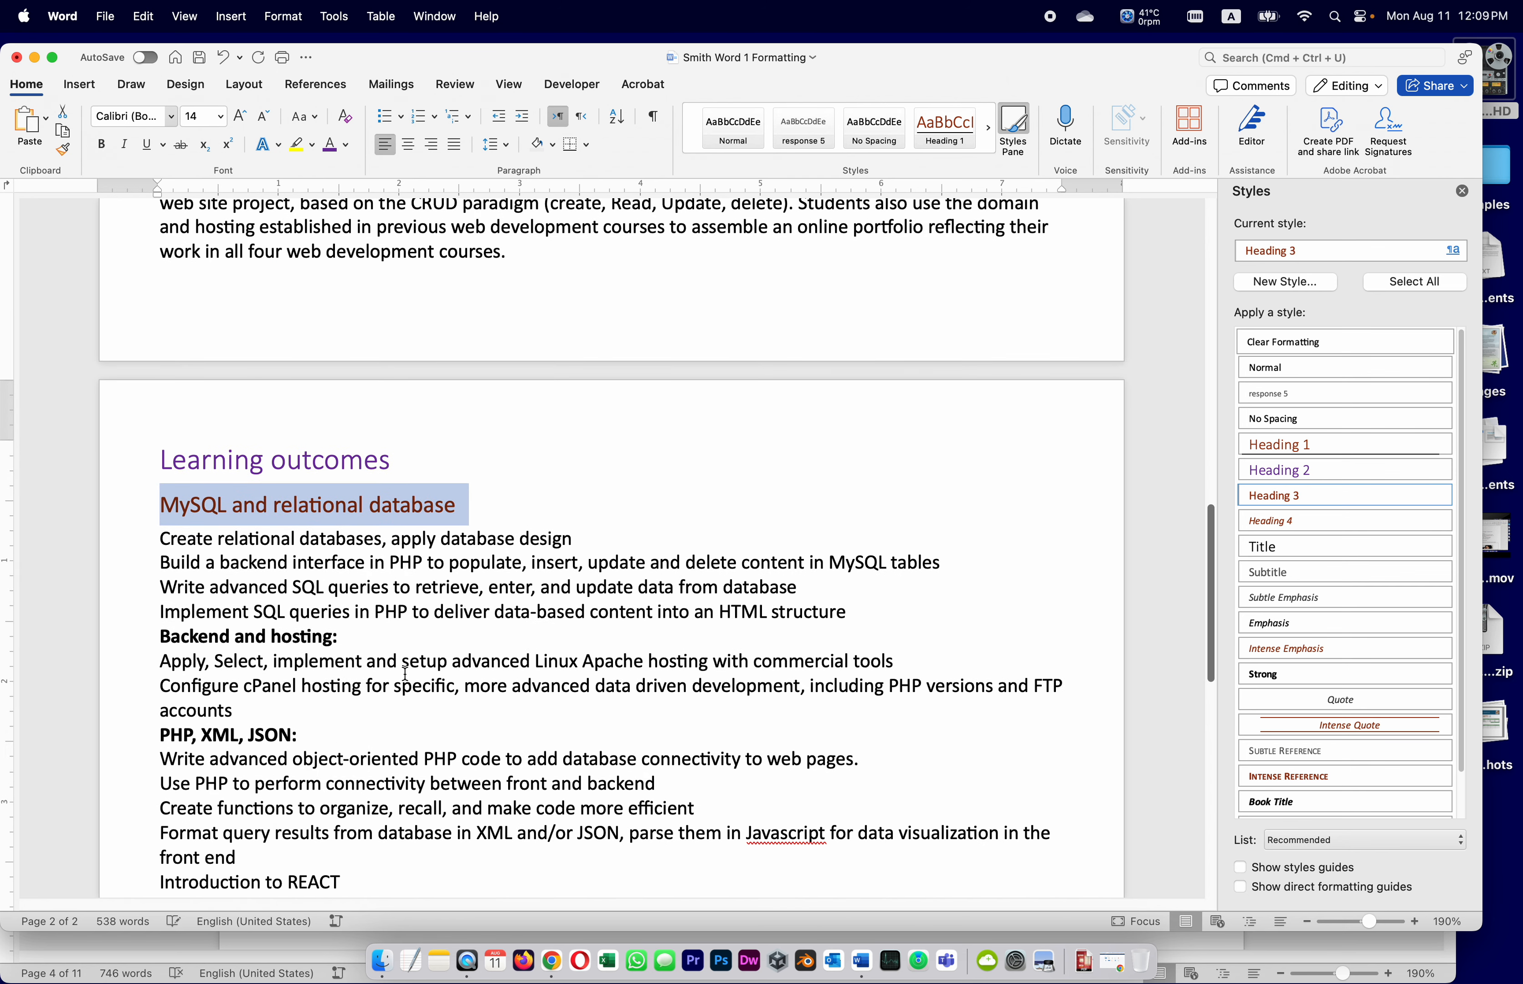
left_click_drag(355, 636, 130, 636)
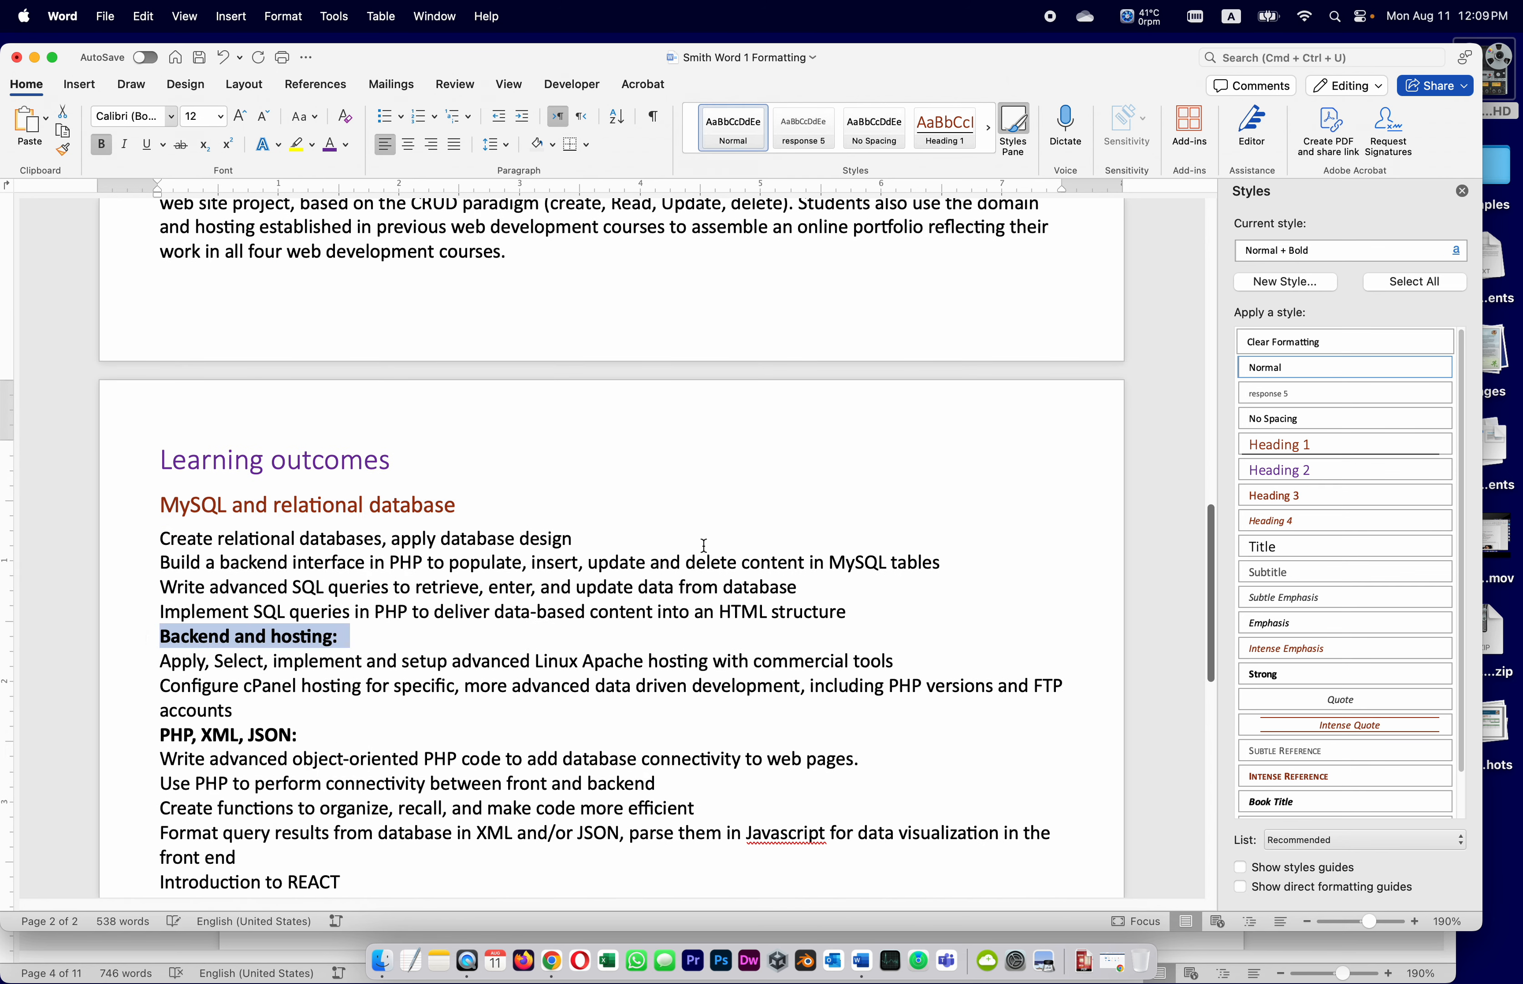
left_click(1268, 497)
left_click_drag(329, 755, 130, 754)
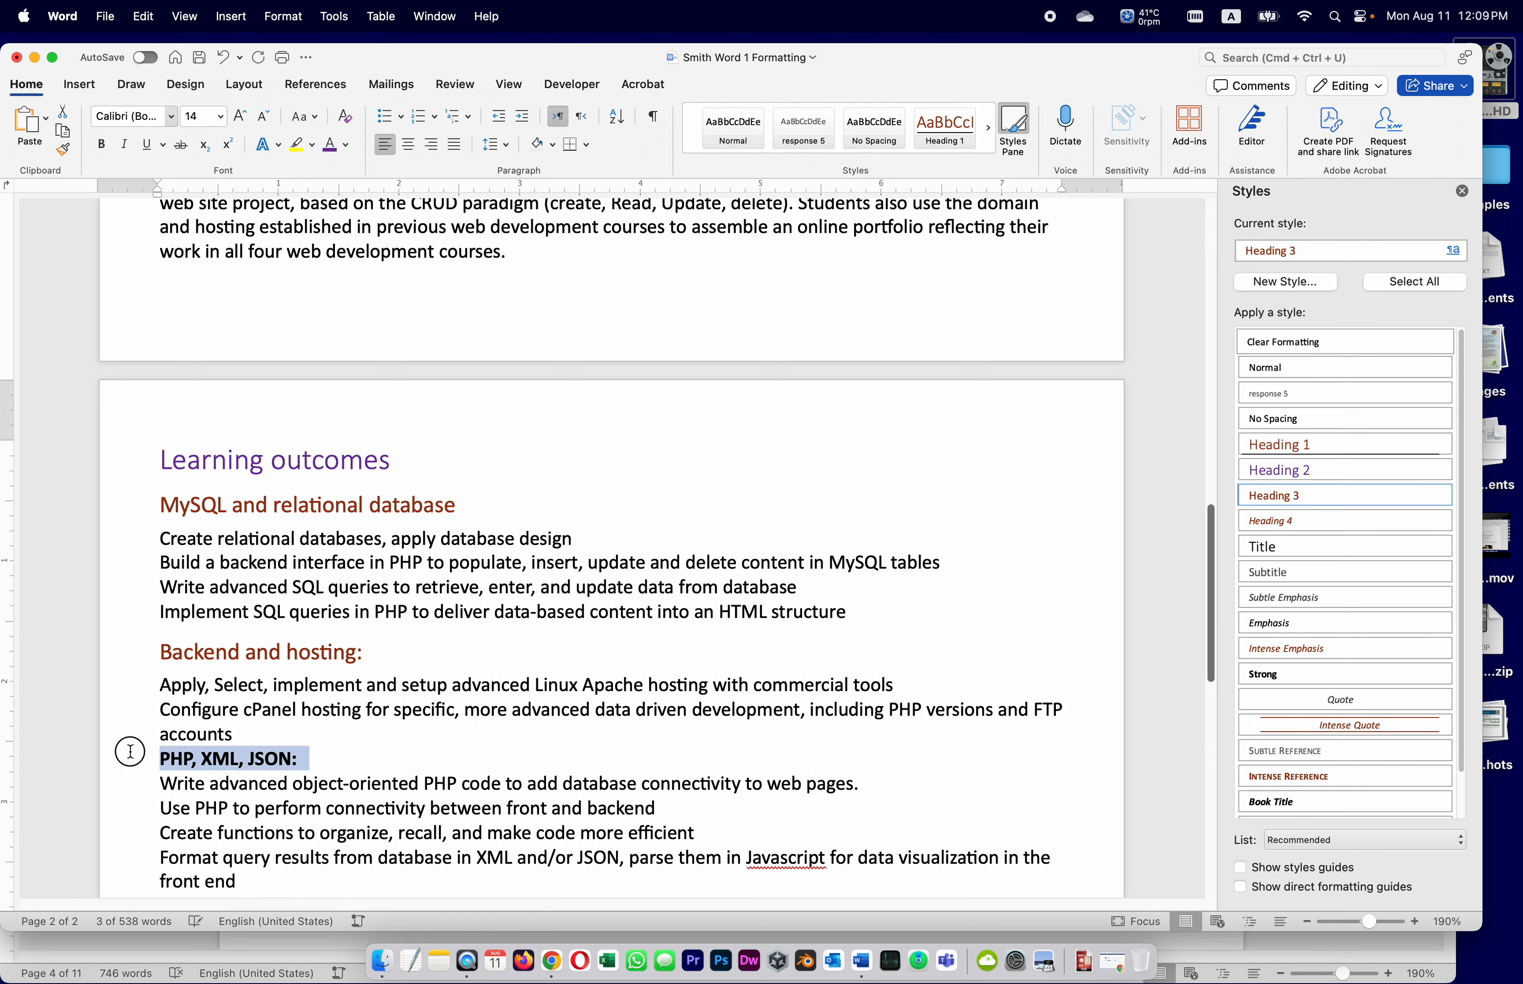
left_click(1310, 501)
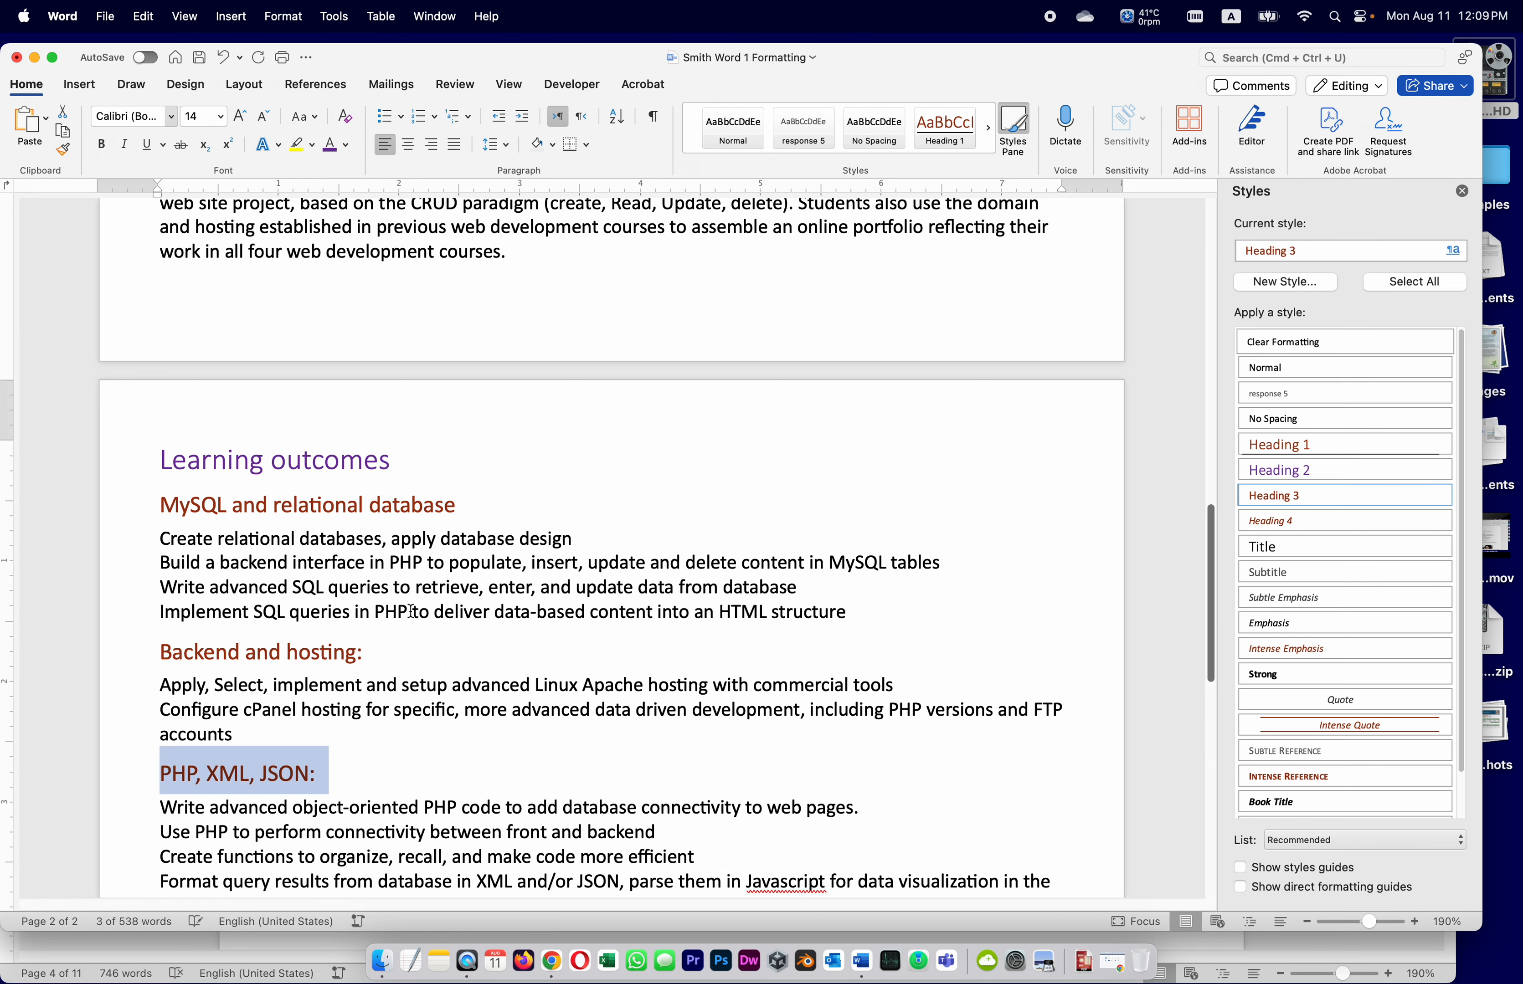
scroll(402, 552, "down", 5)
left_click_drag(442, 550, 157, 549)
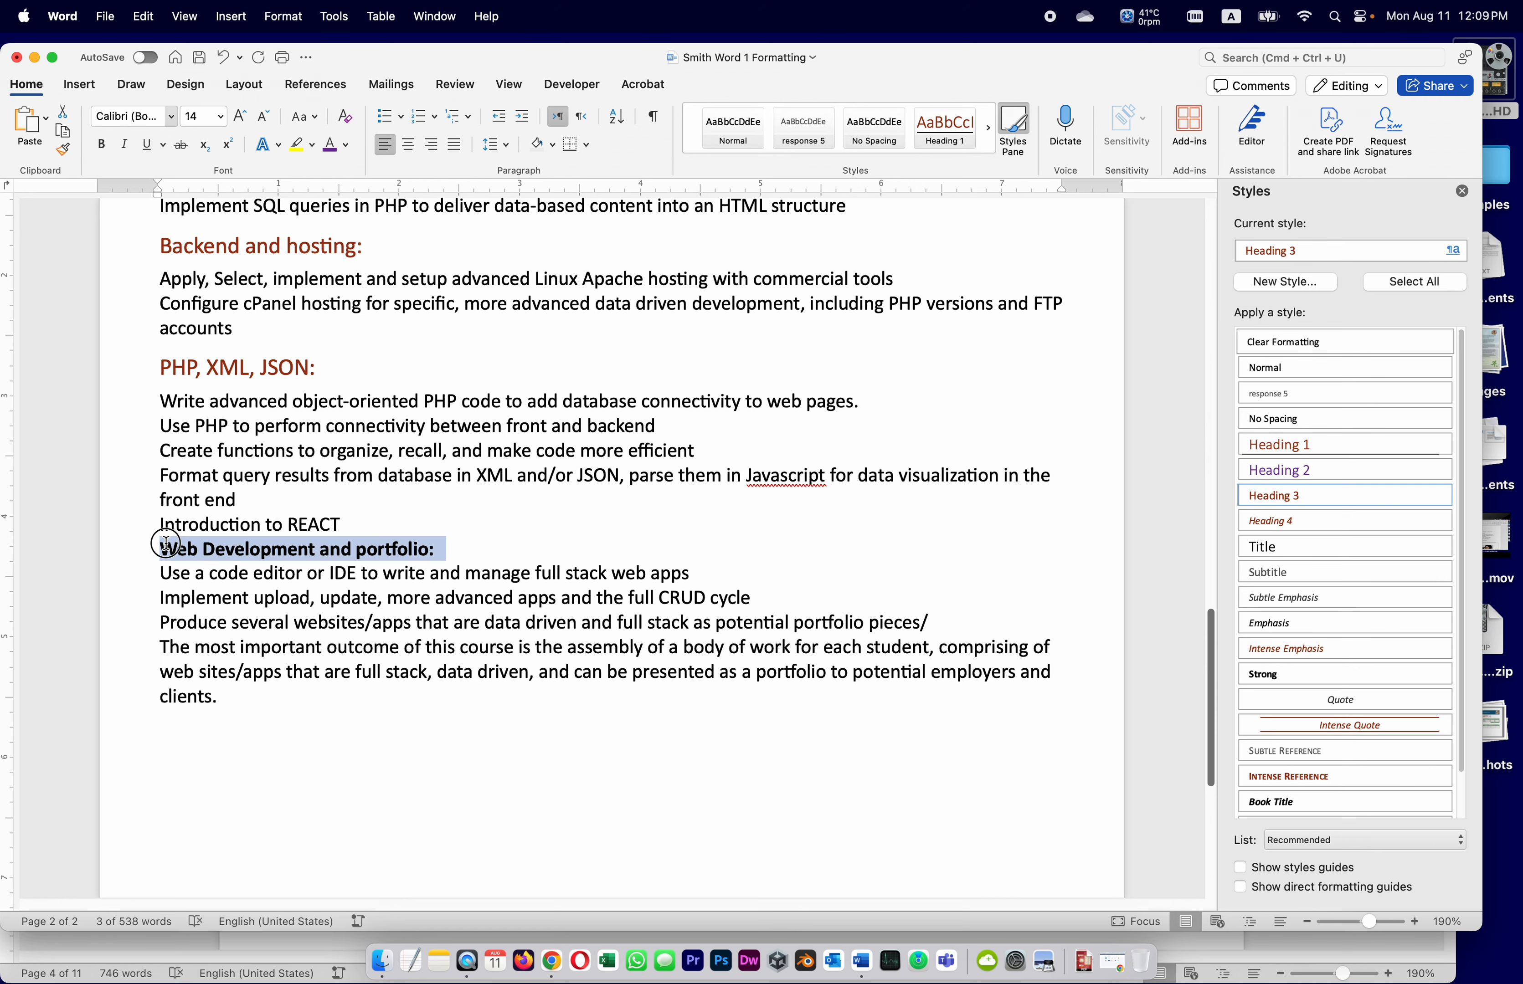
left_click(1273, 495)
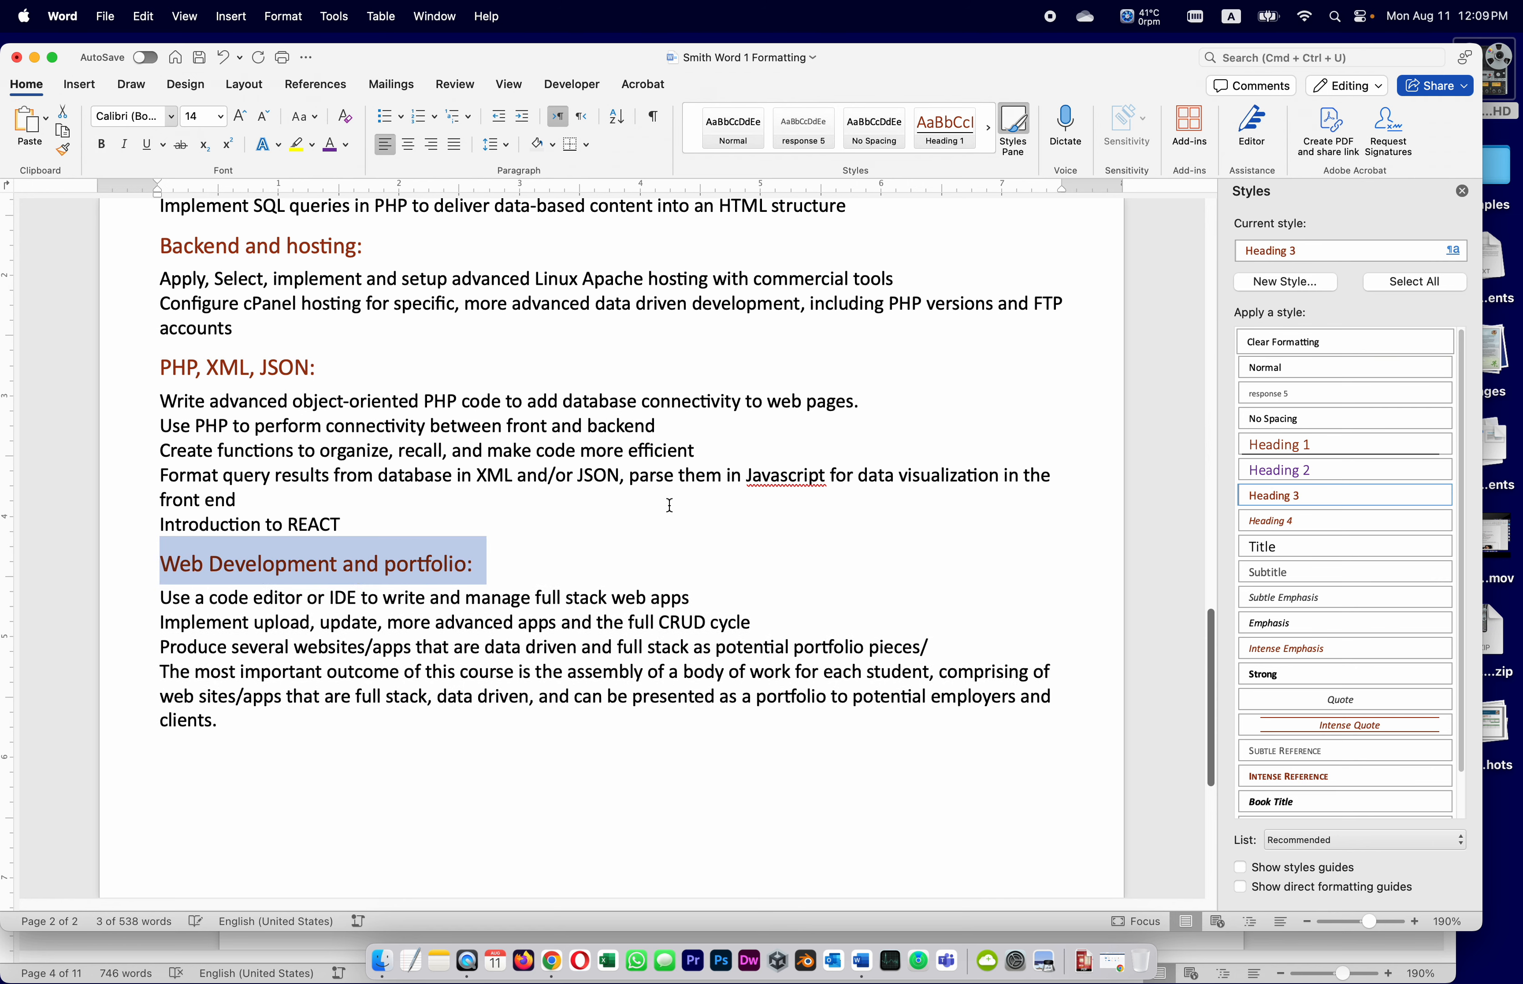
scroll(659, 505, "up", 4)
scroll(650, 503, "up", 8)
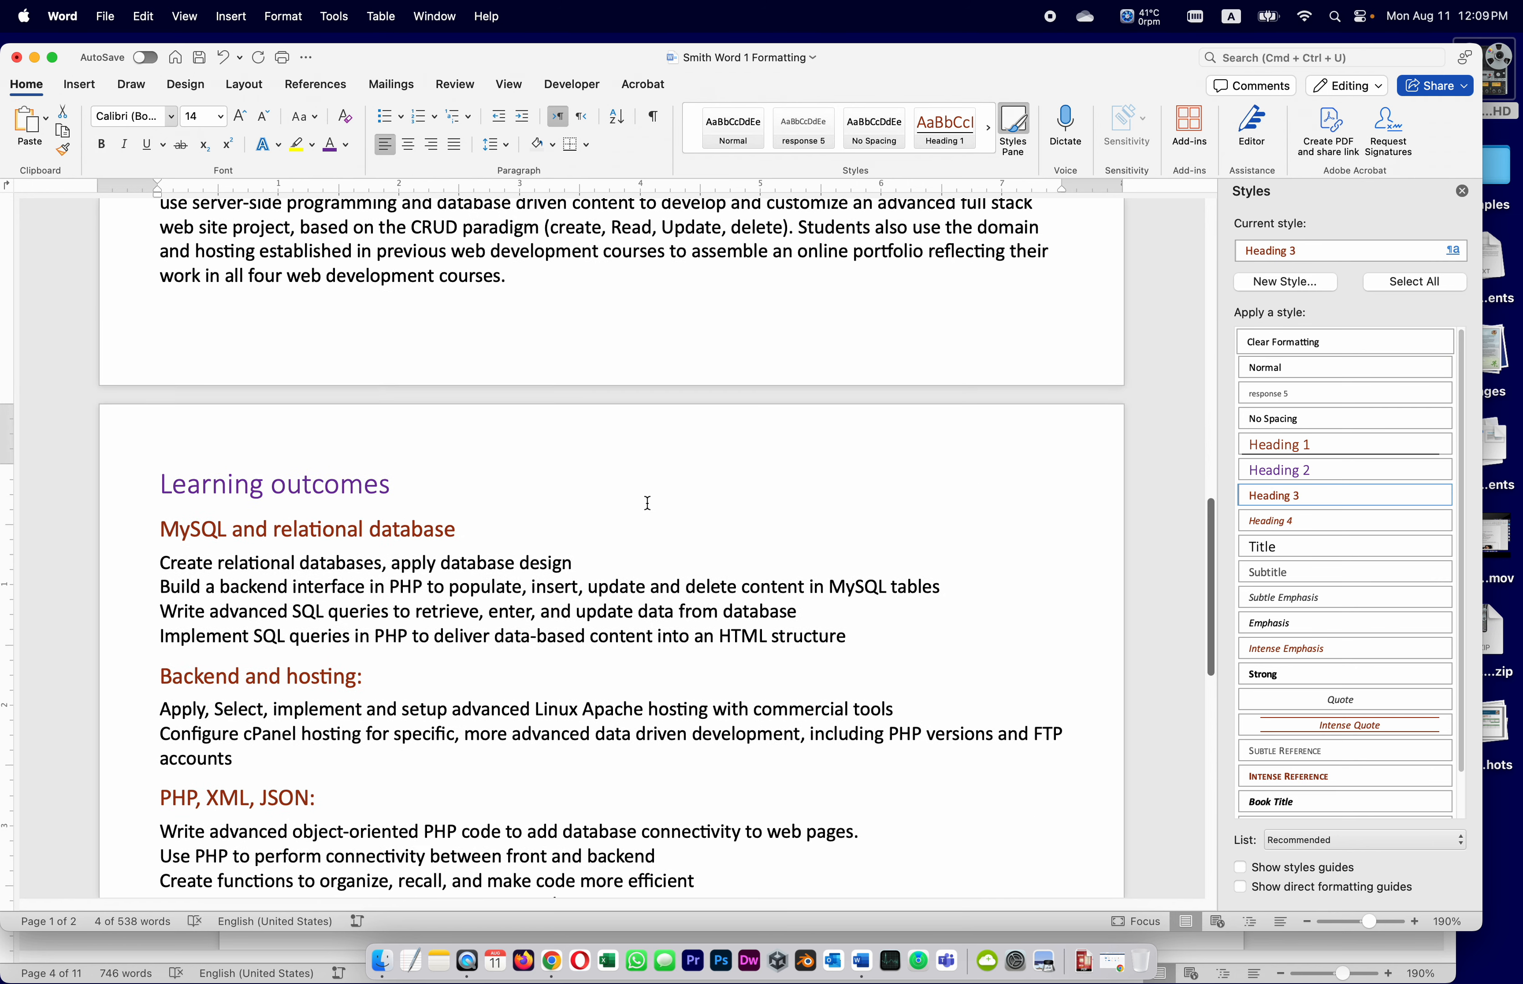
scroll(645, 505, "up", 10)
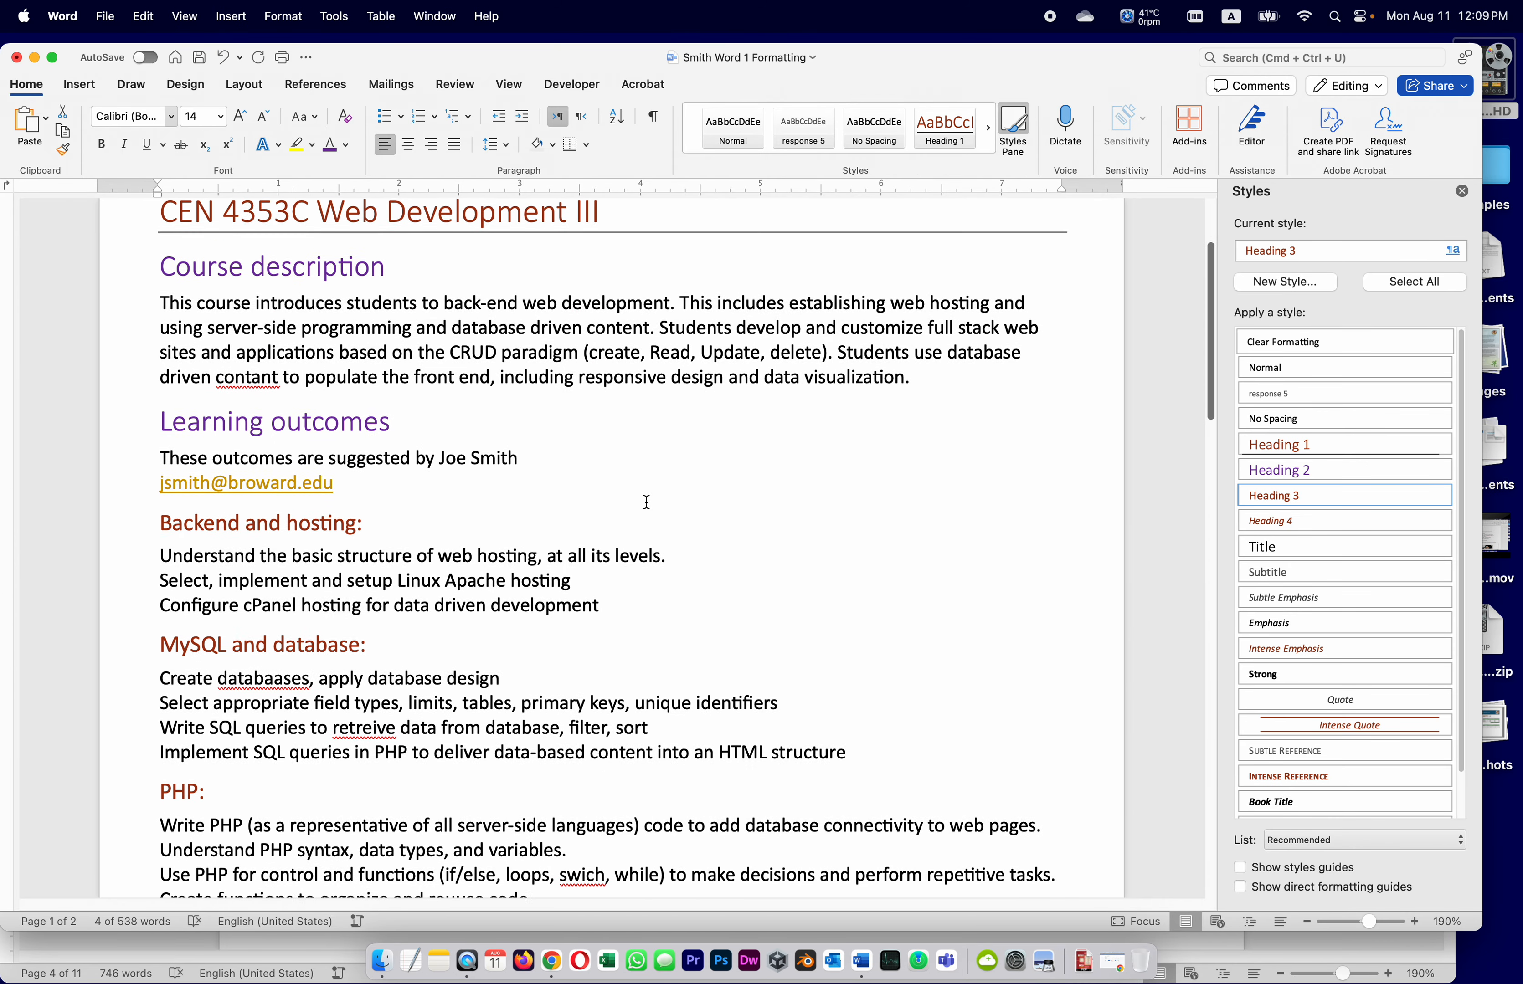
scroll(646, 502, "up", 3)
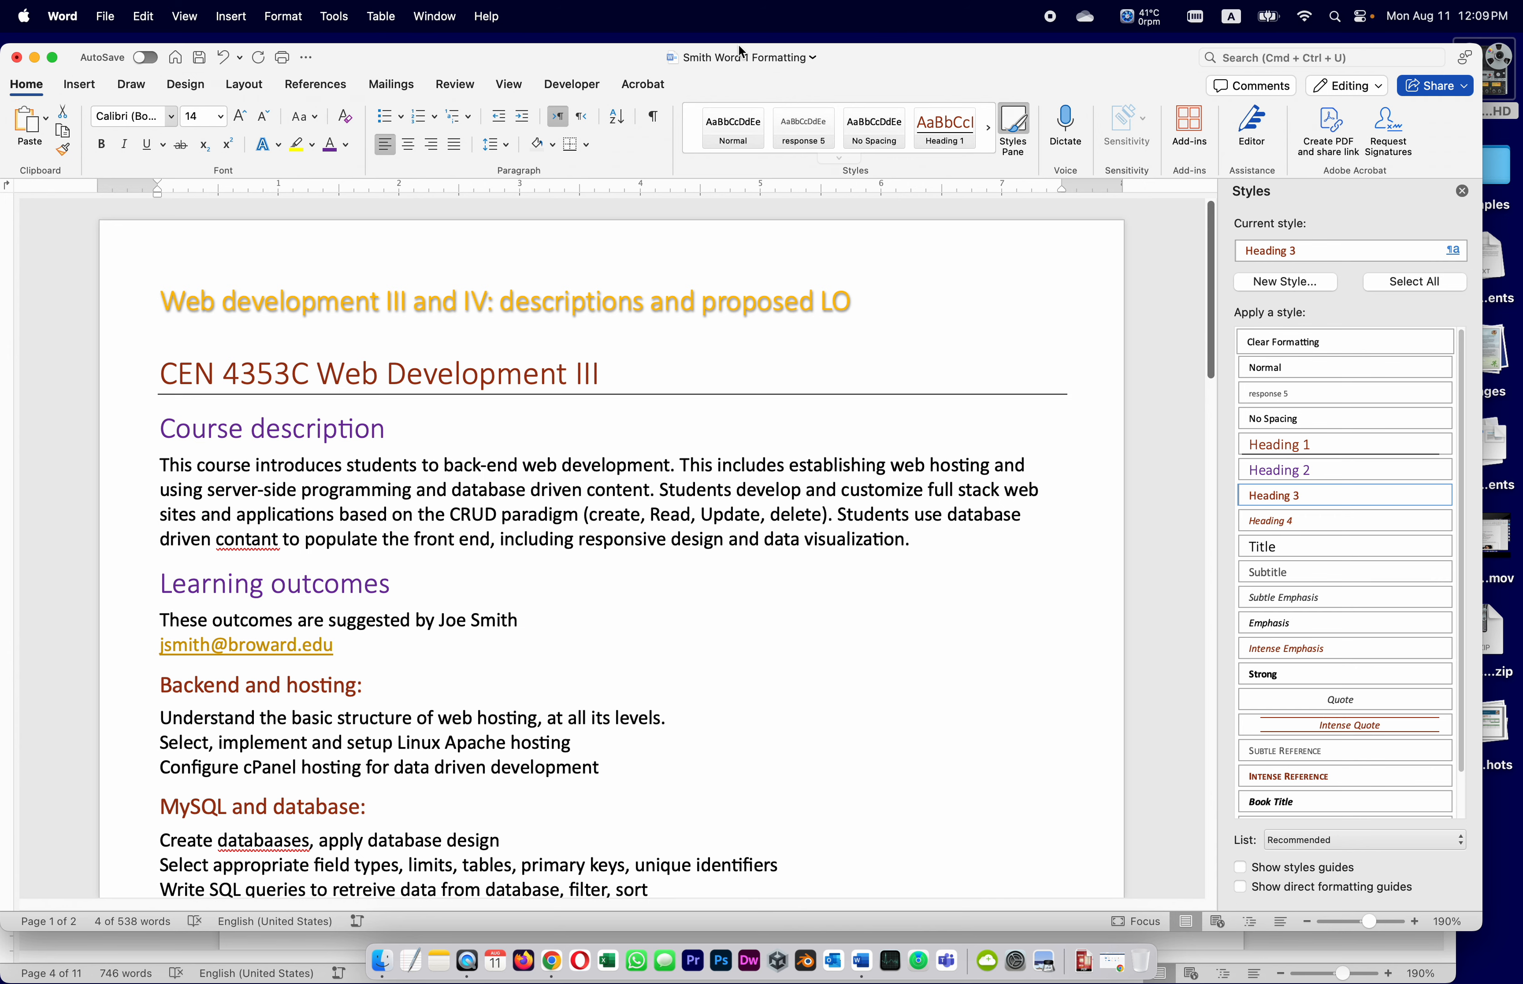
Save the course document and read steps 20–22 of the assignment before returning to it
left_click(199, 57)
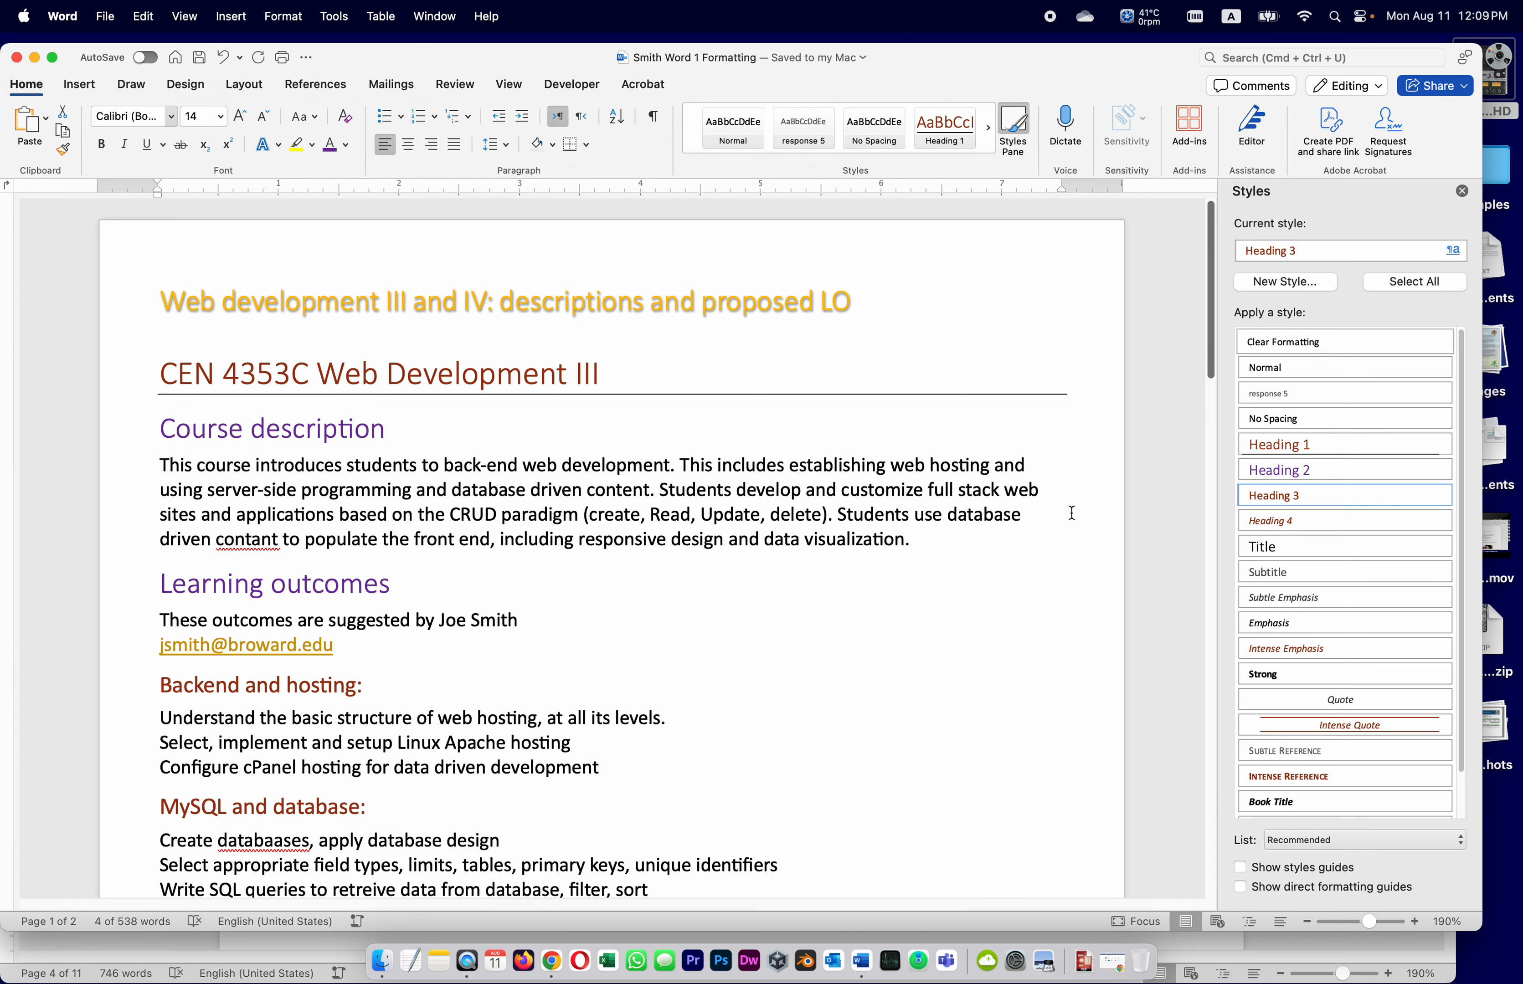
left_click(117, 959)
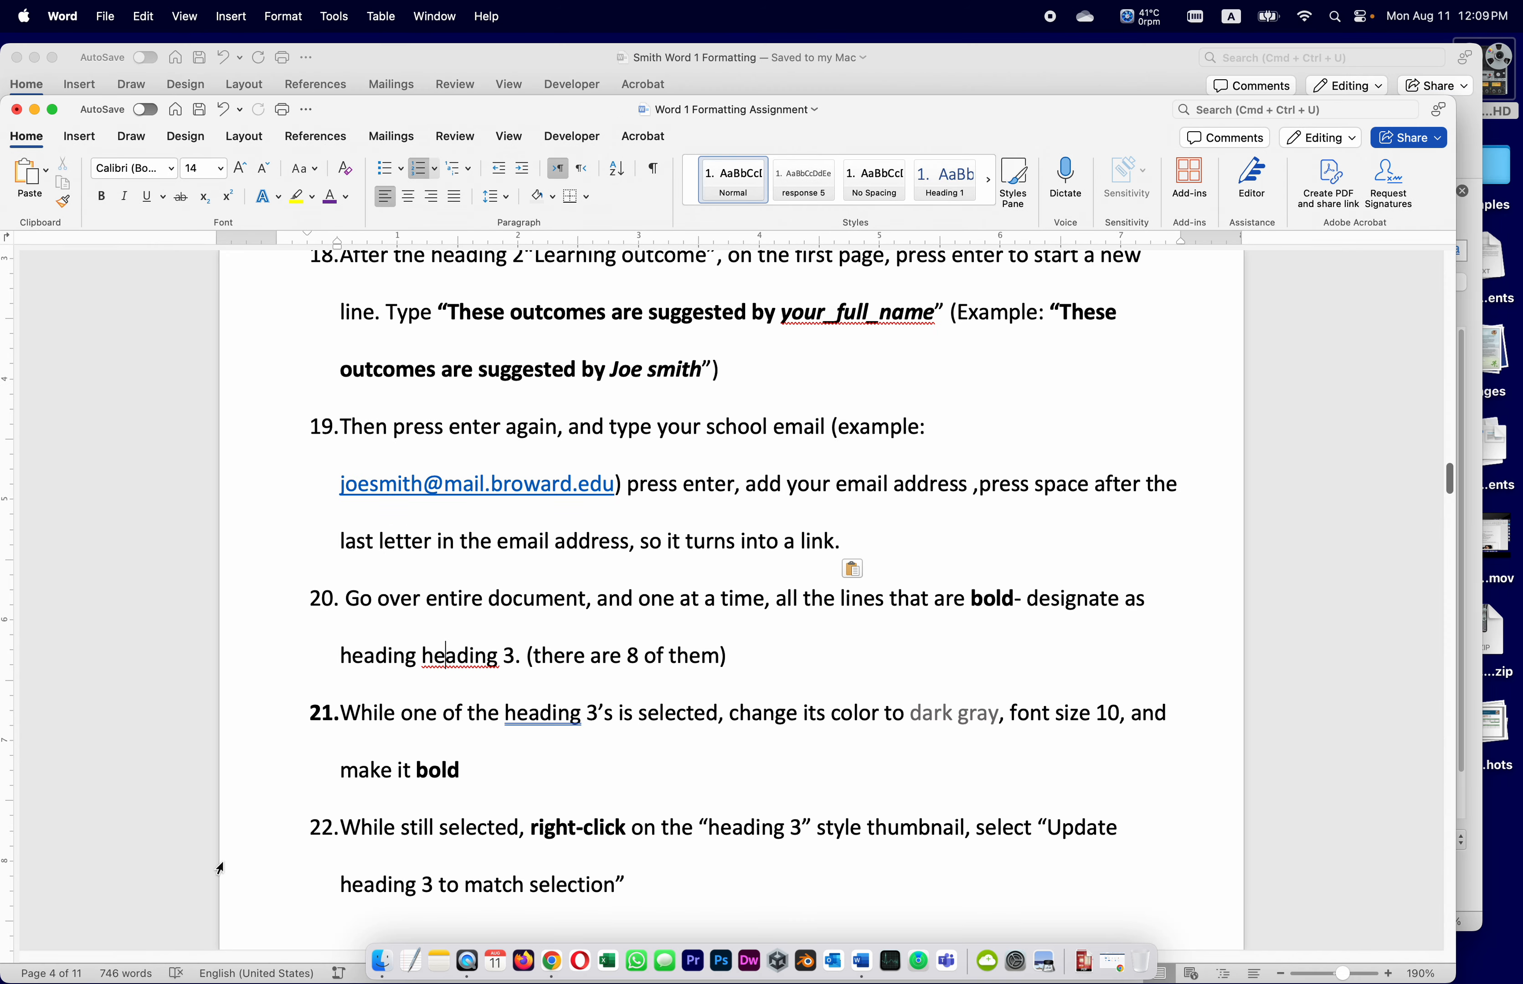
scroll(579, 771, "down", 2)
scroll(579, 772, "down", 2)
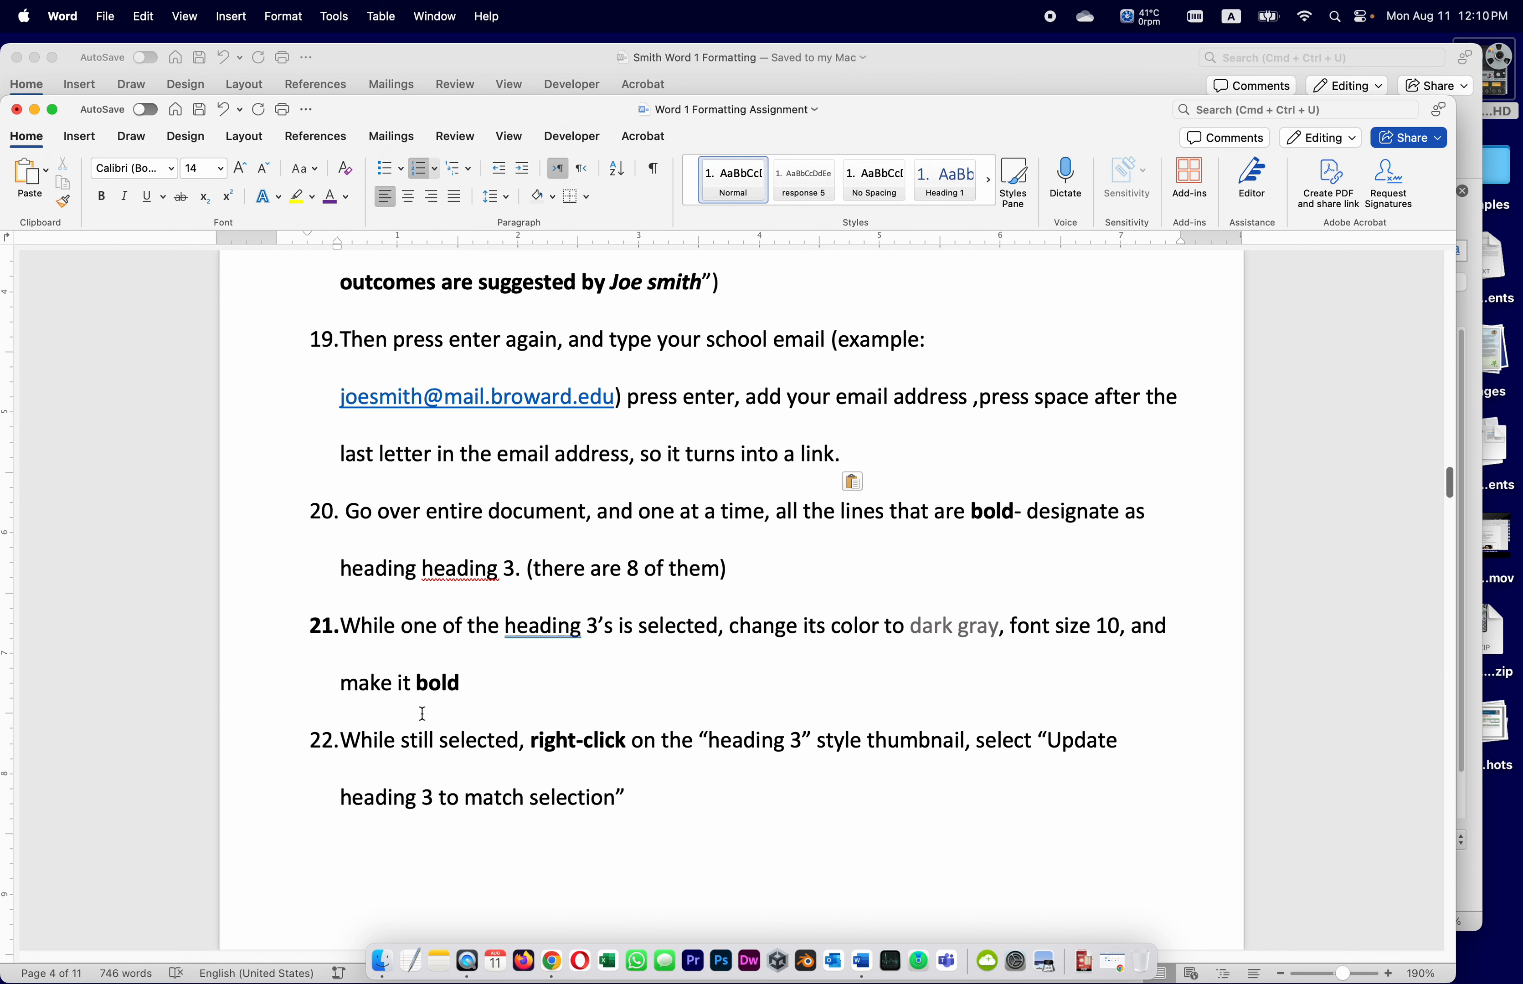
left_click(899, 53)
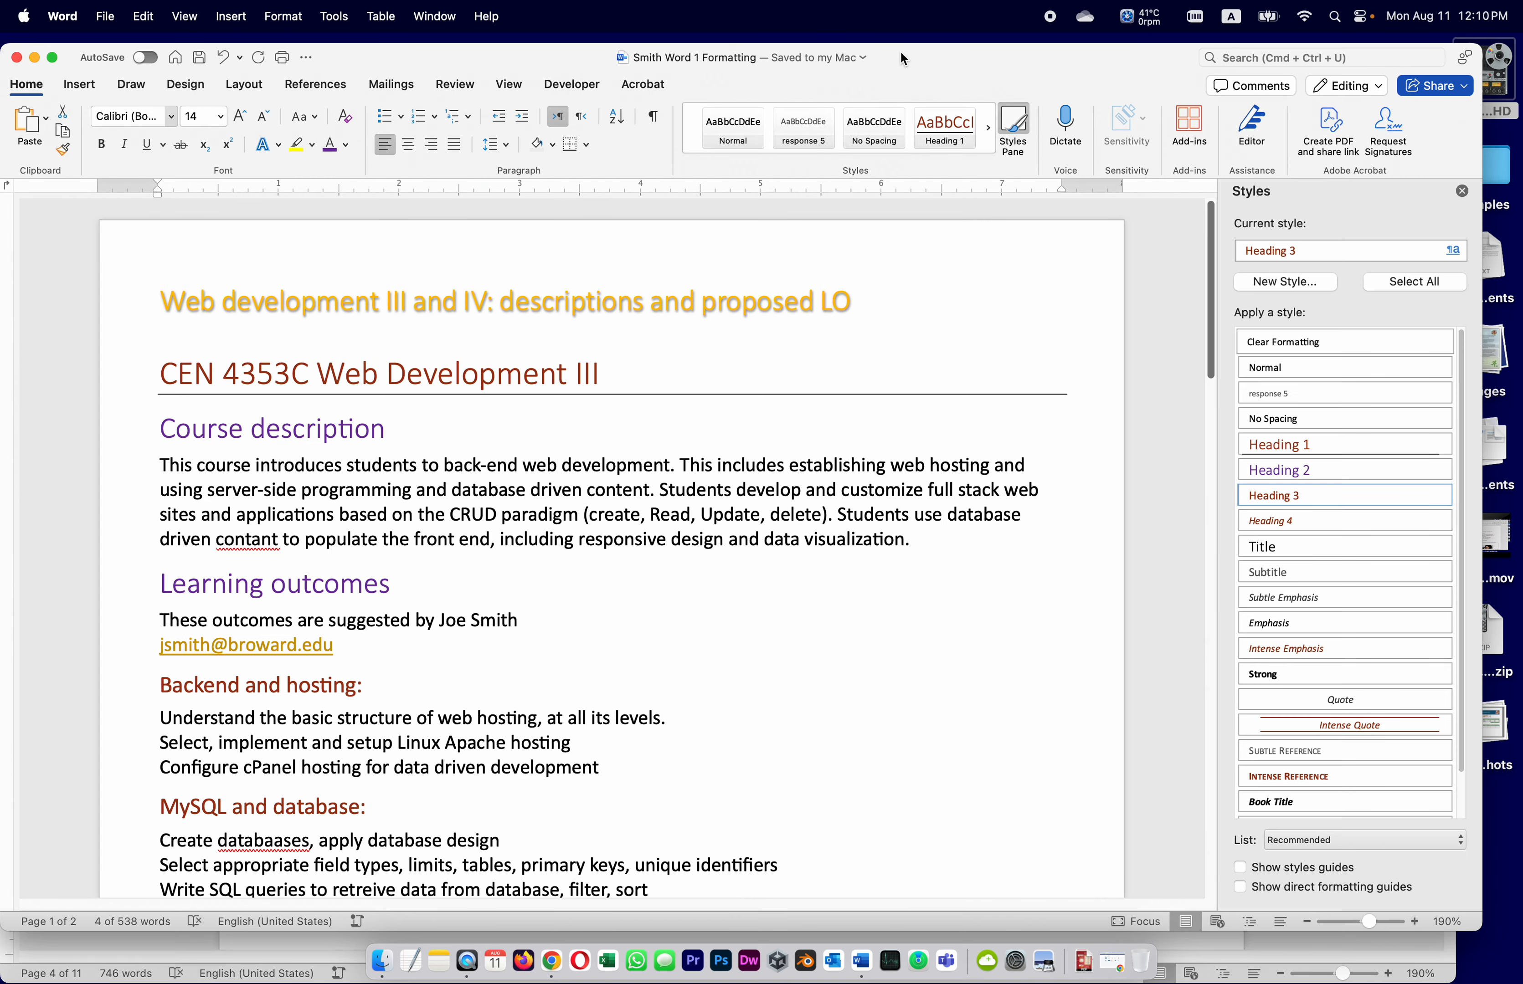
Format Backend and hosting: as dark gray, 10 pt, bold and update Heading 3 to match
left_click(437, 16)
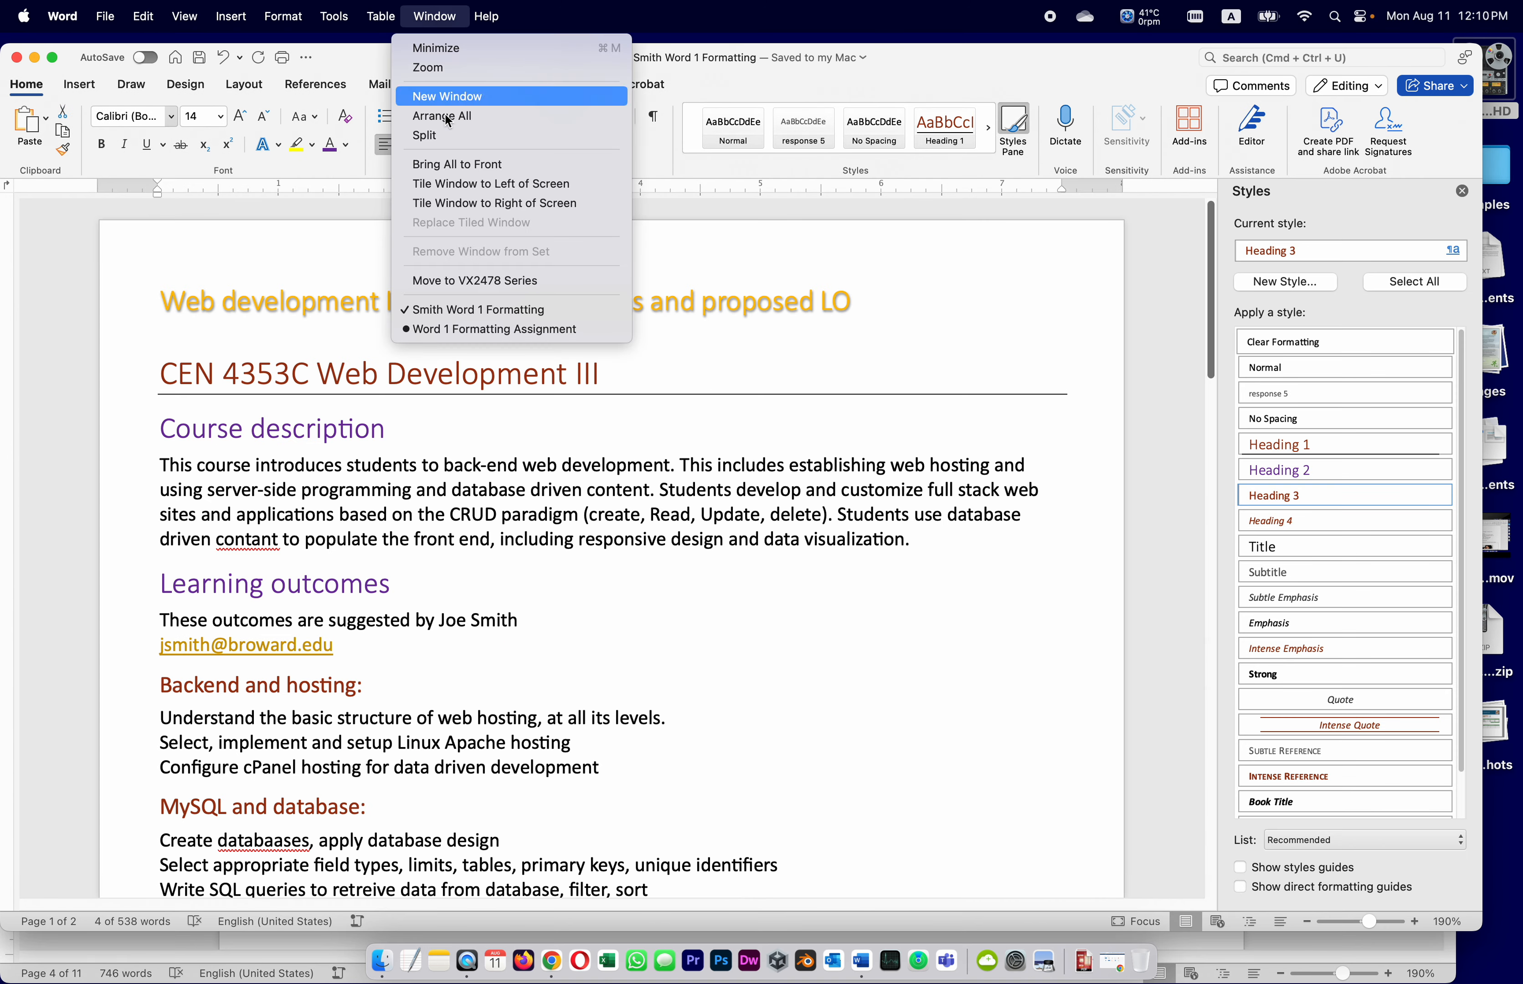
left_click(482, 309)
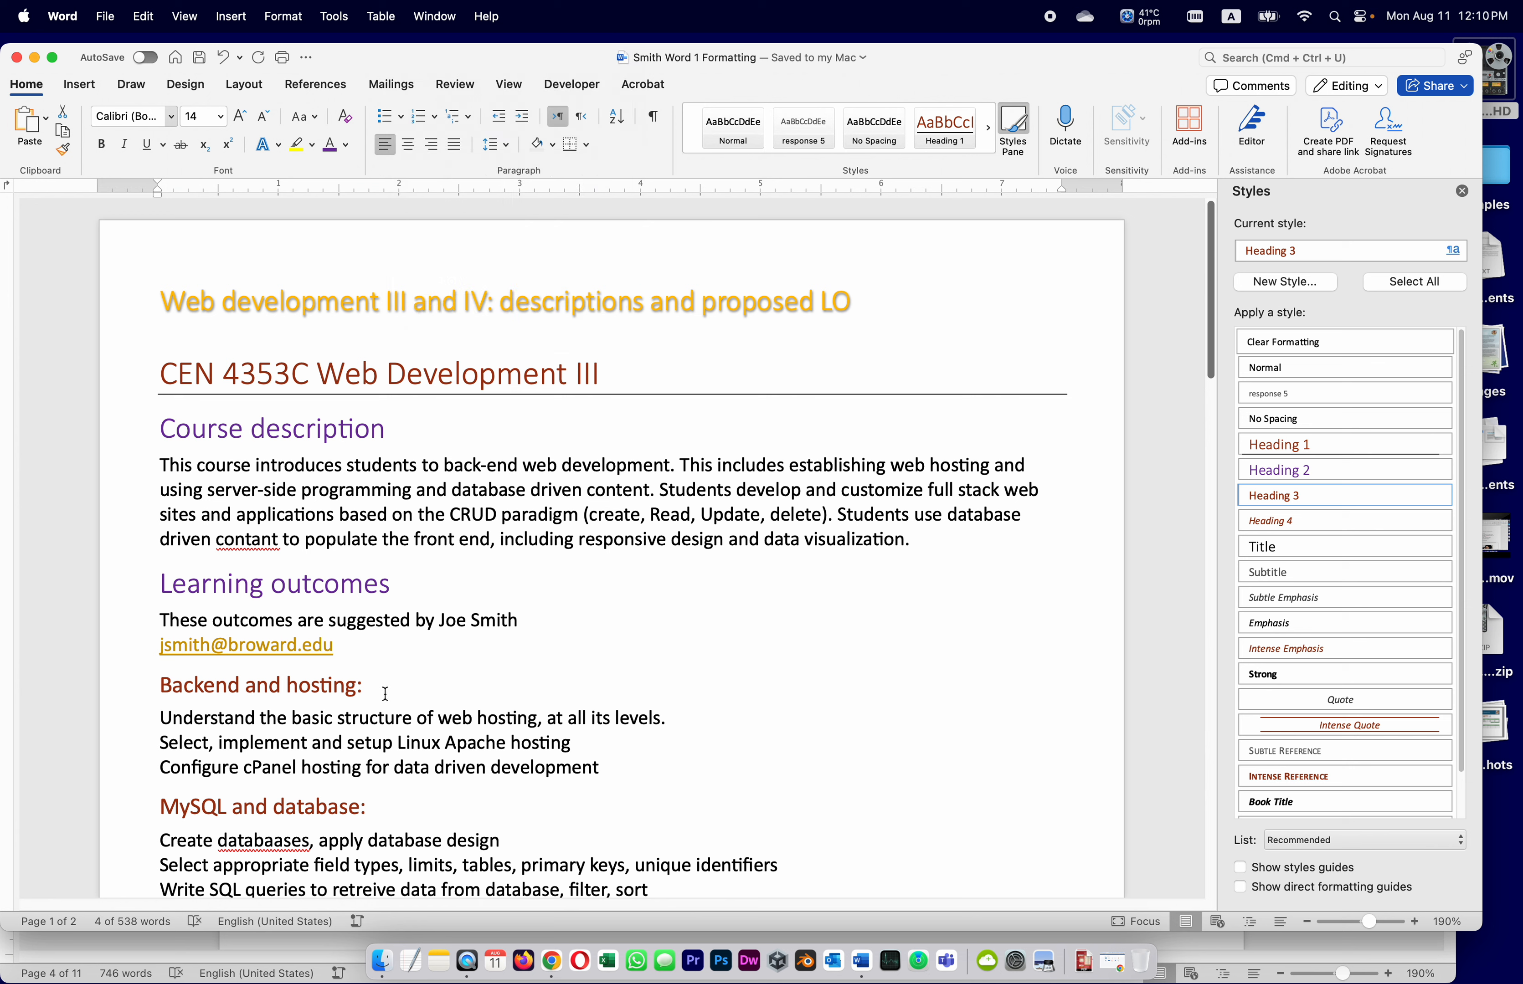
left_click(131, 683)
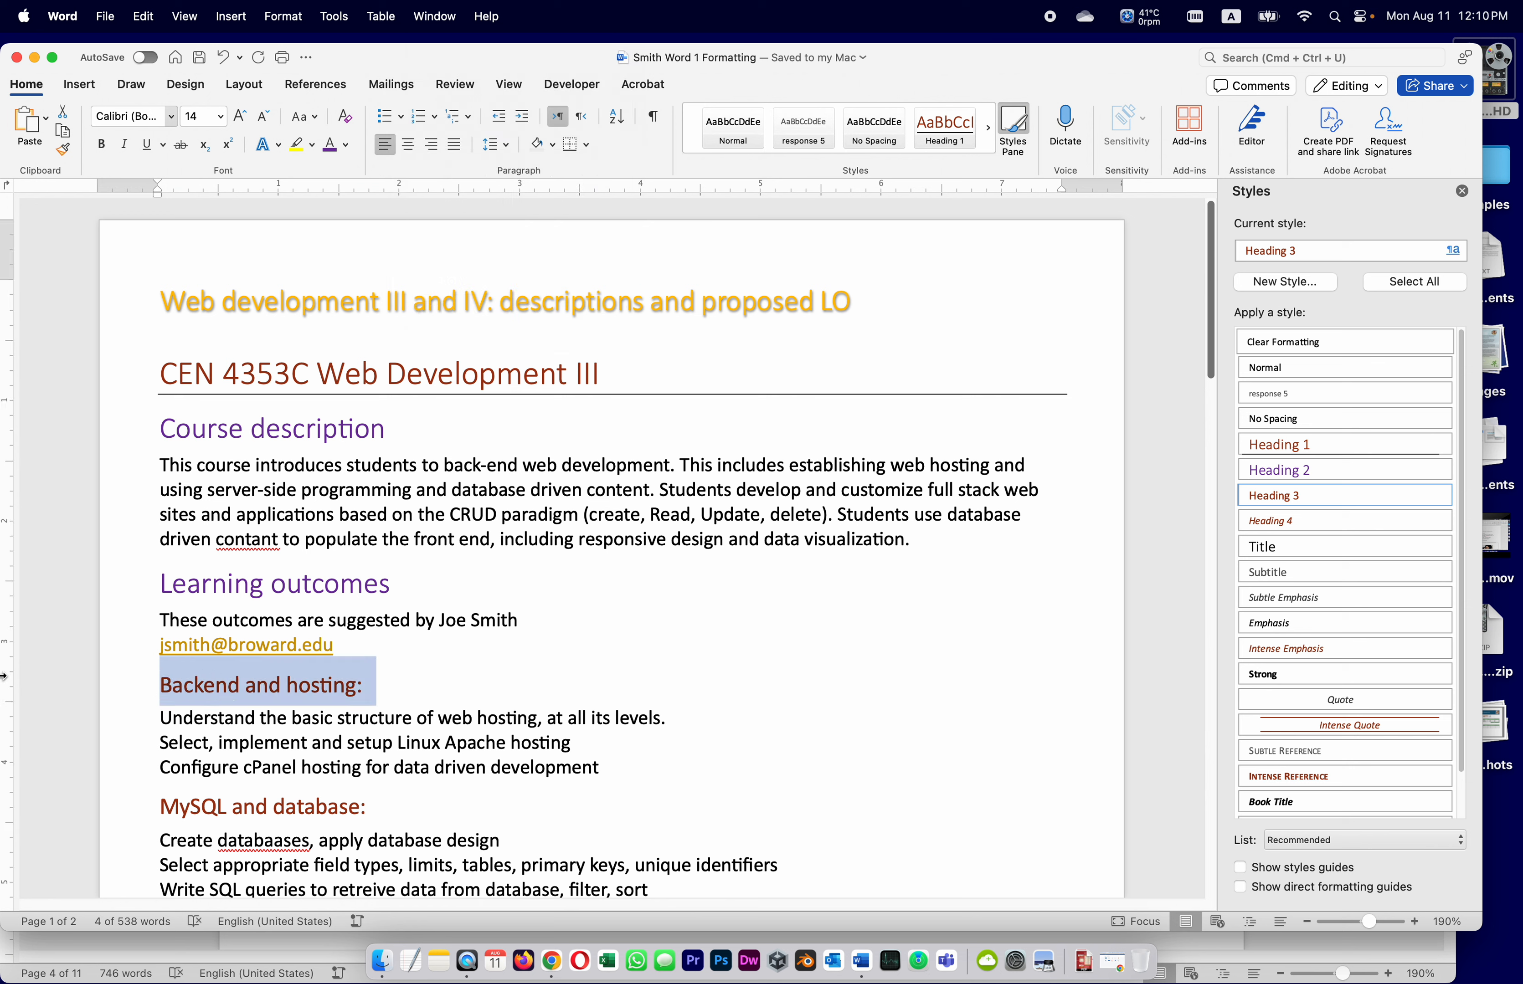
left_click(345, 144)
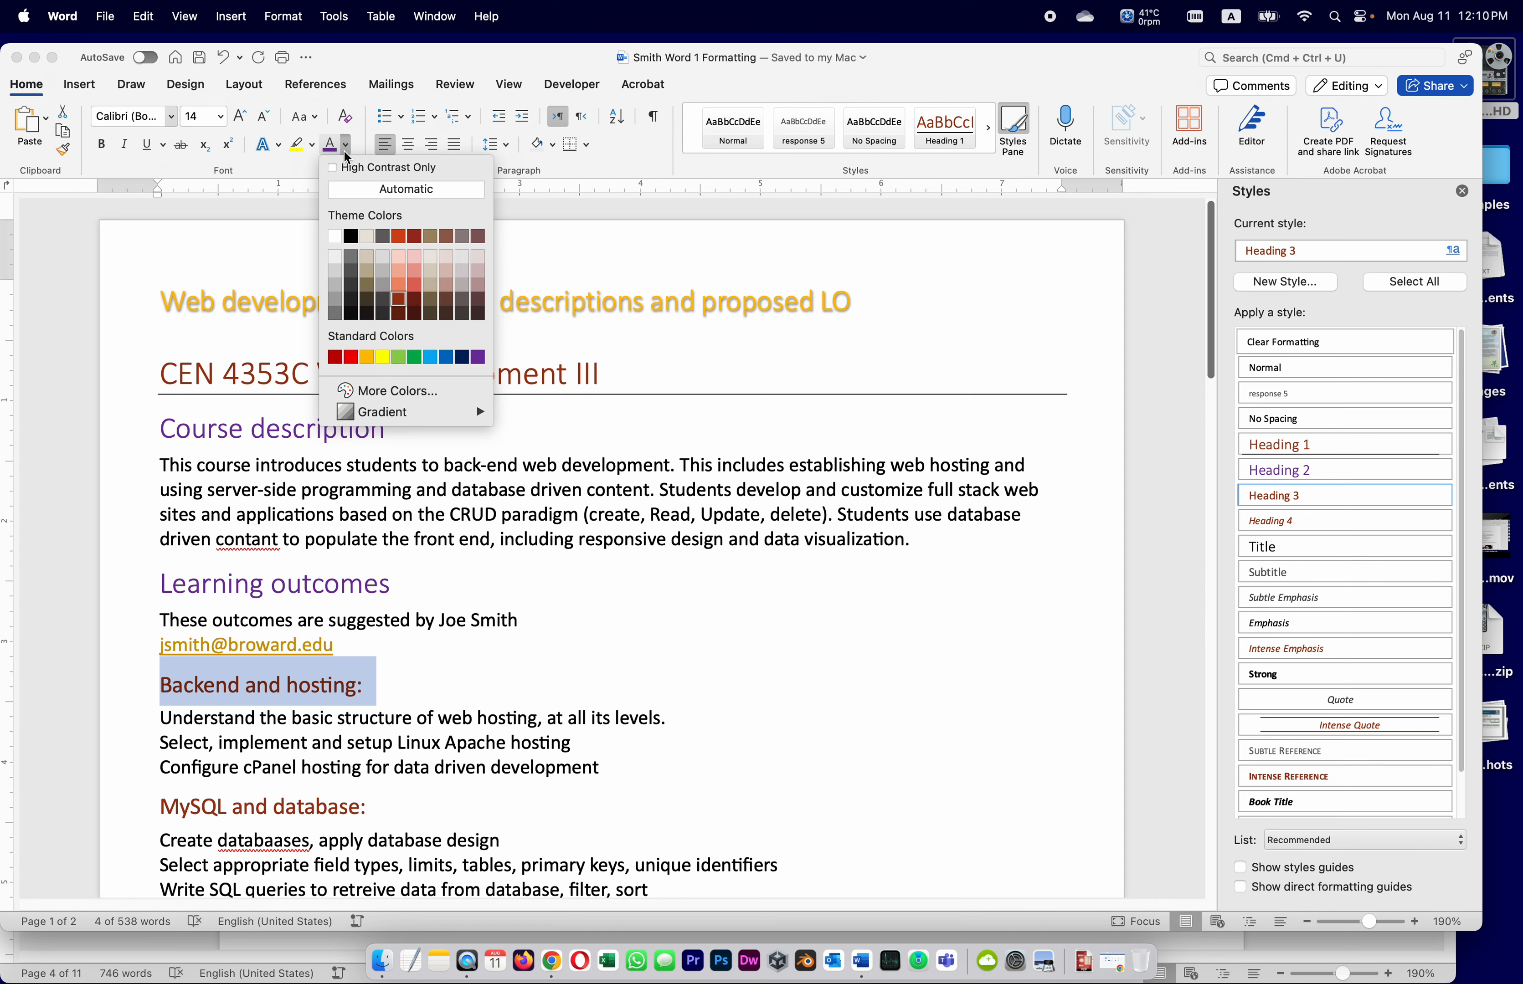
left_click(382, 300)
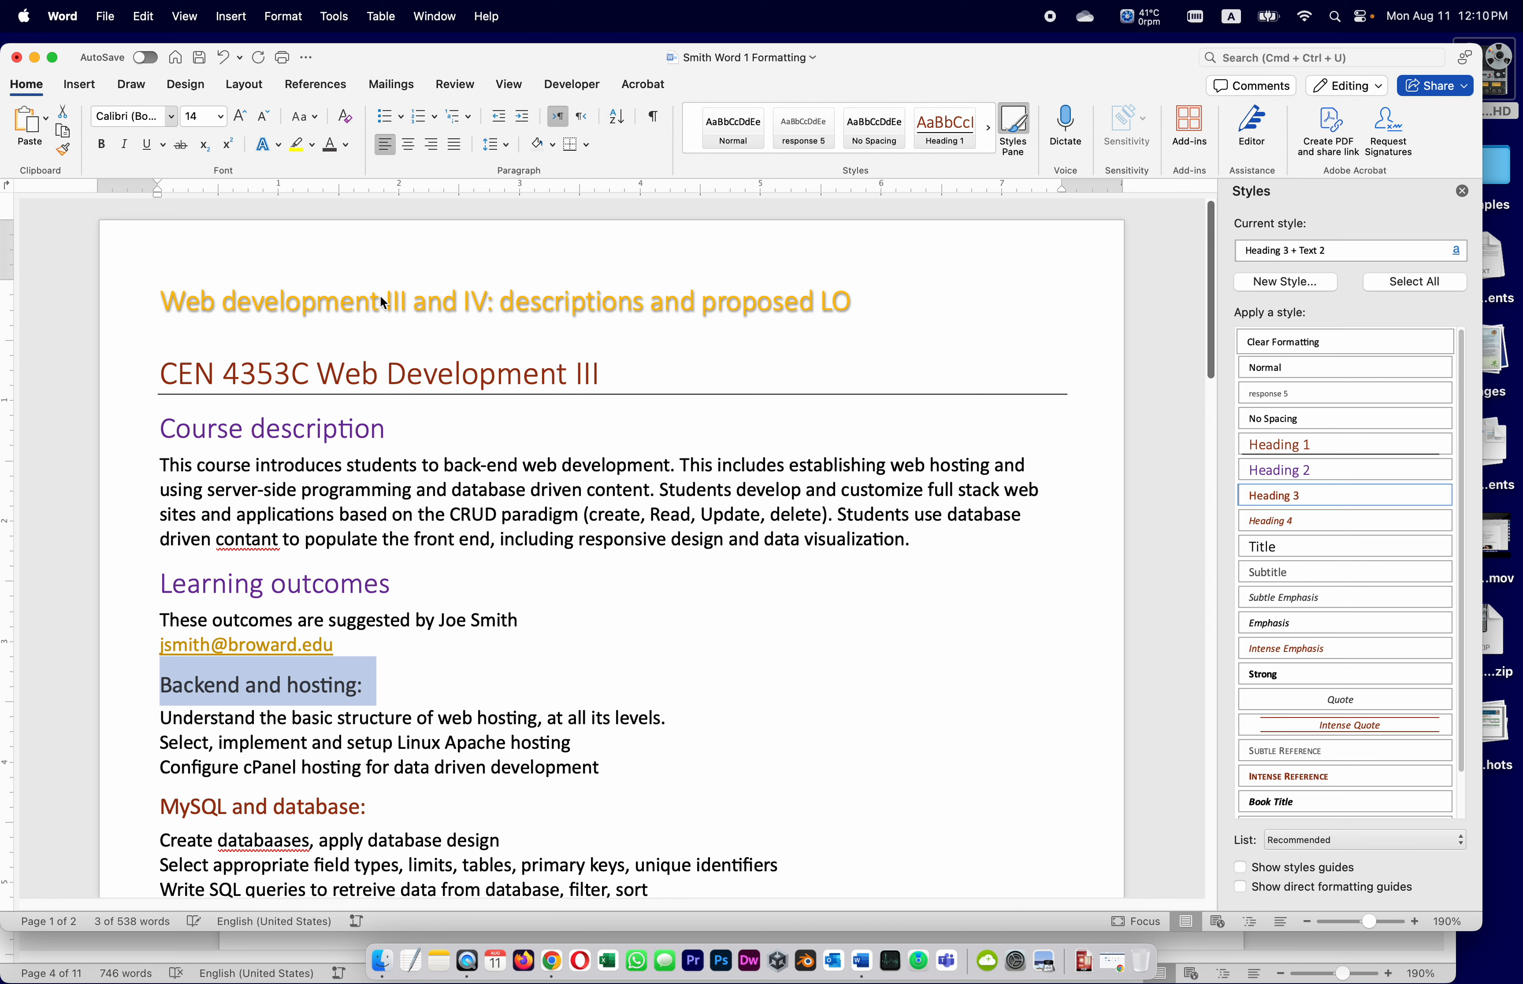
left_click(220, 115)
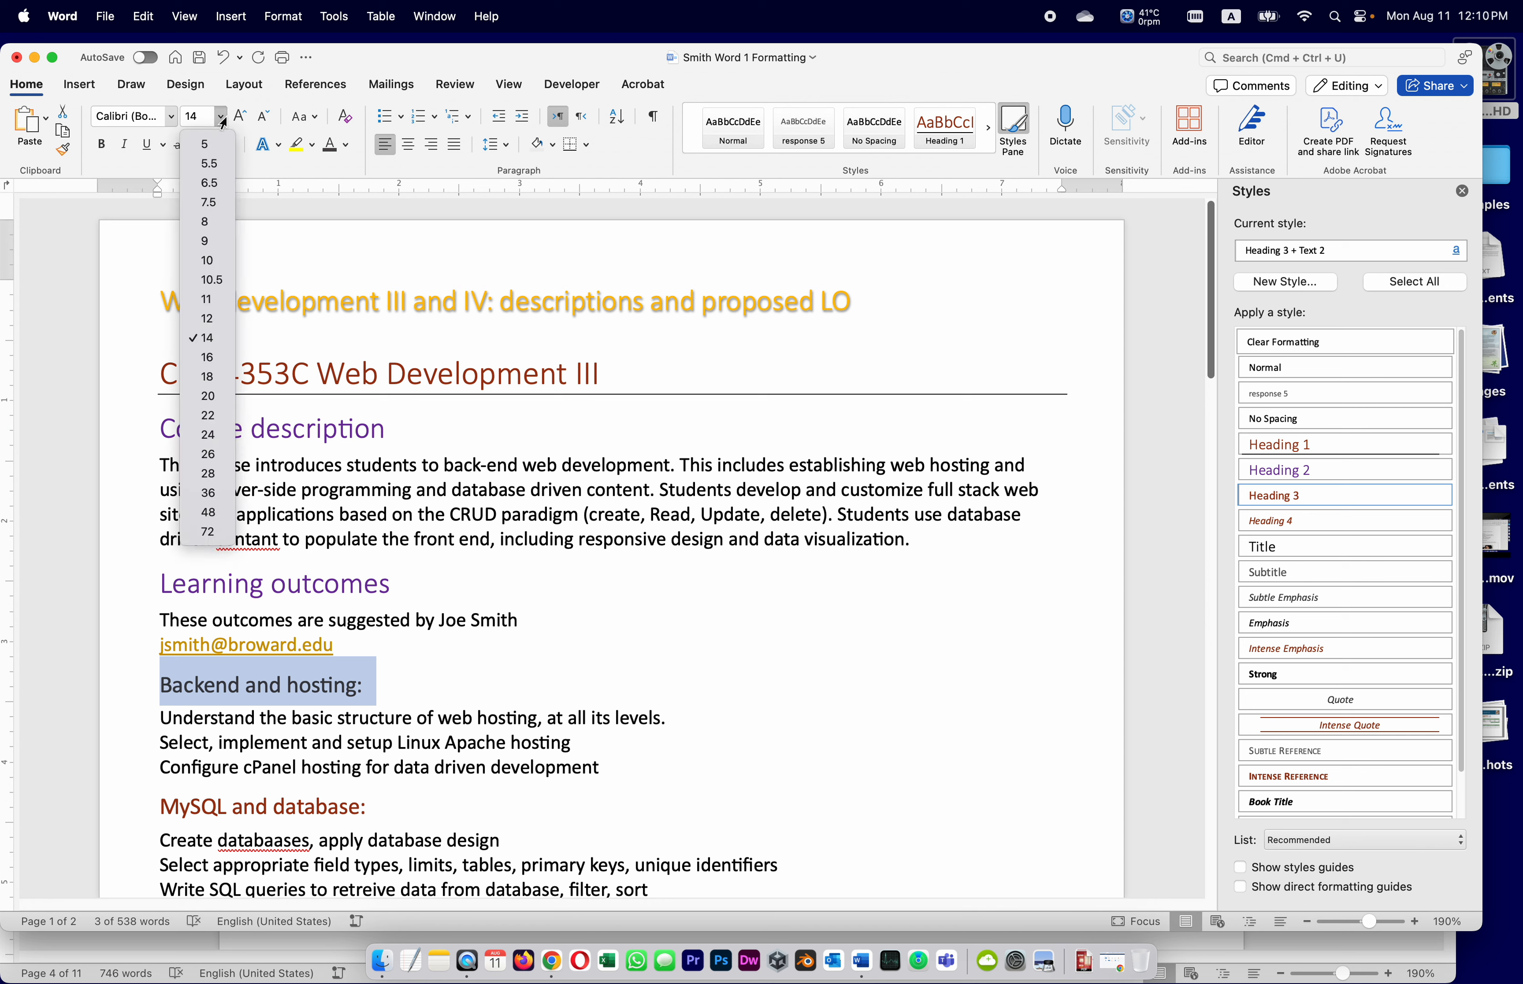
left_click(215, 260)
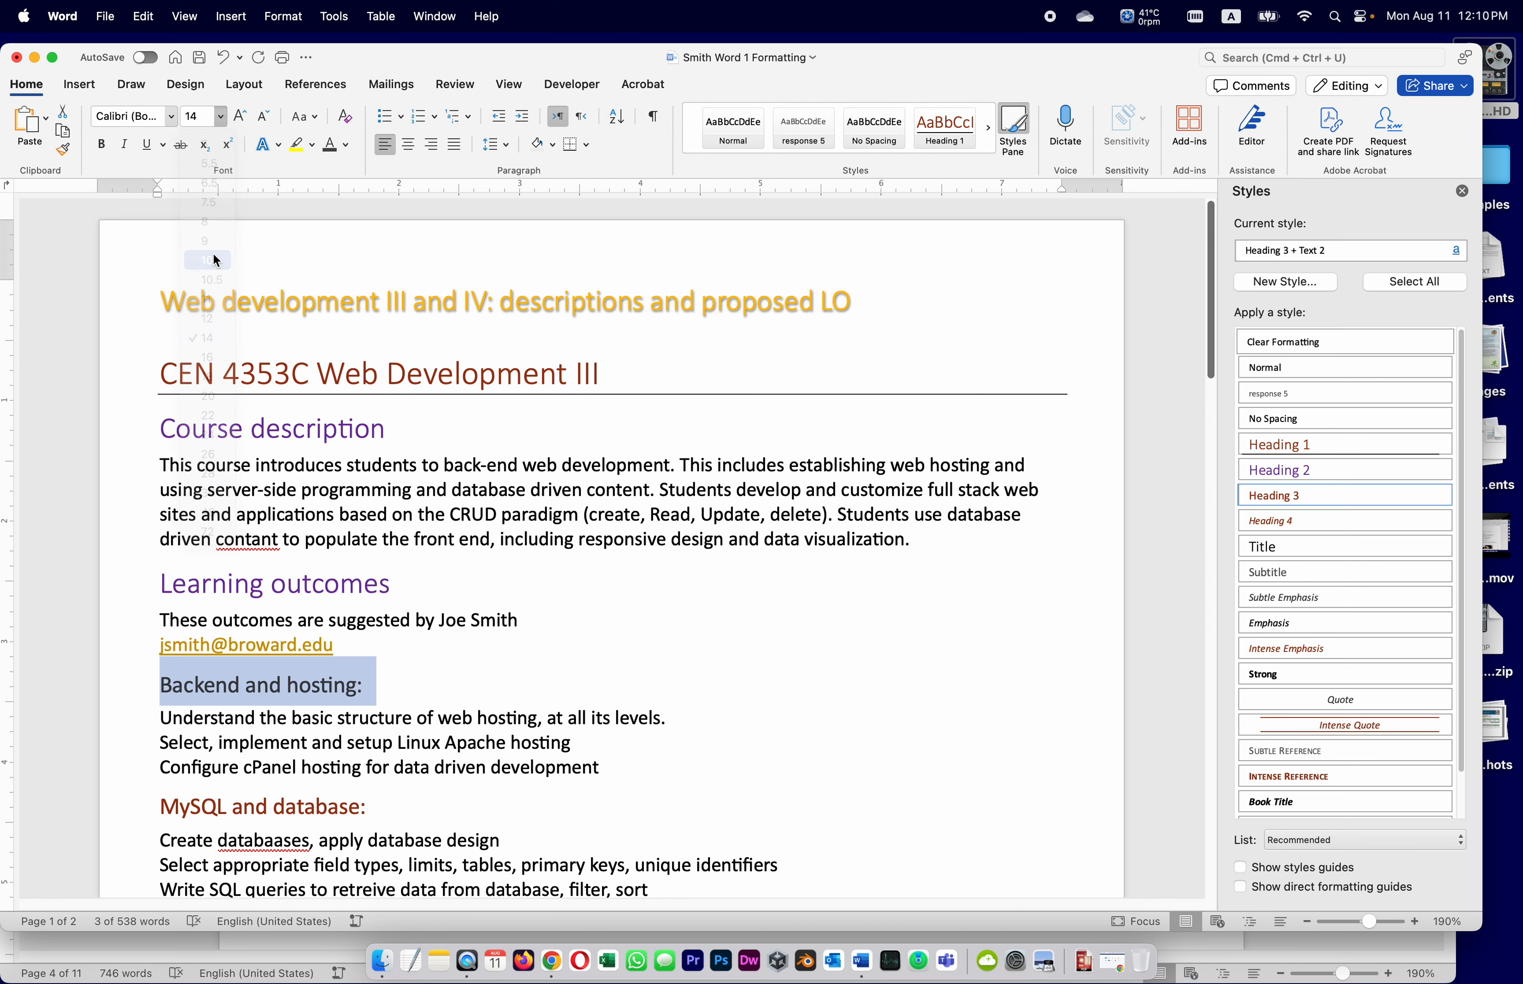
left_click(102, 144)
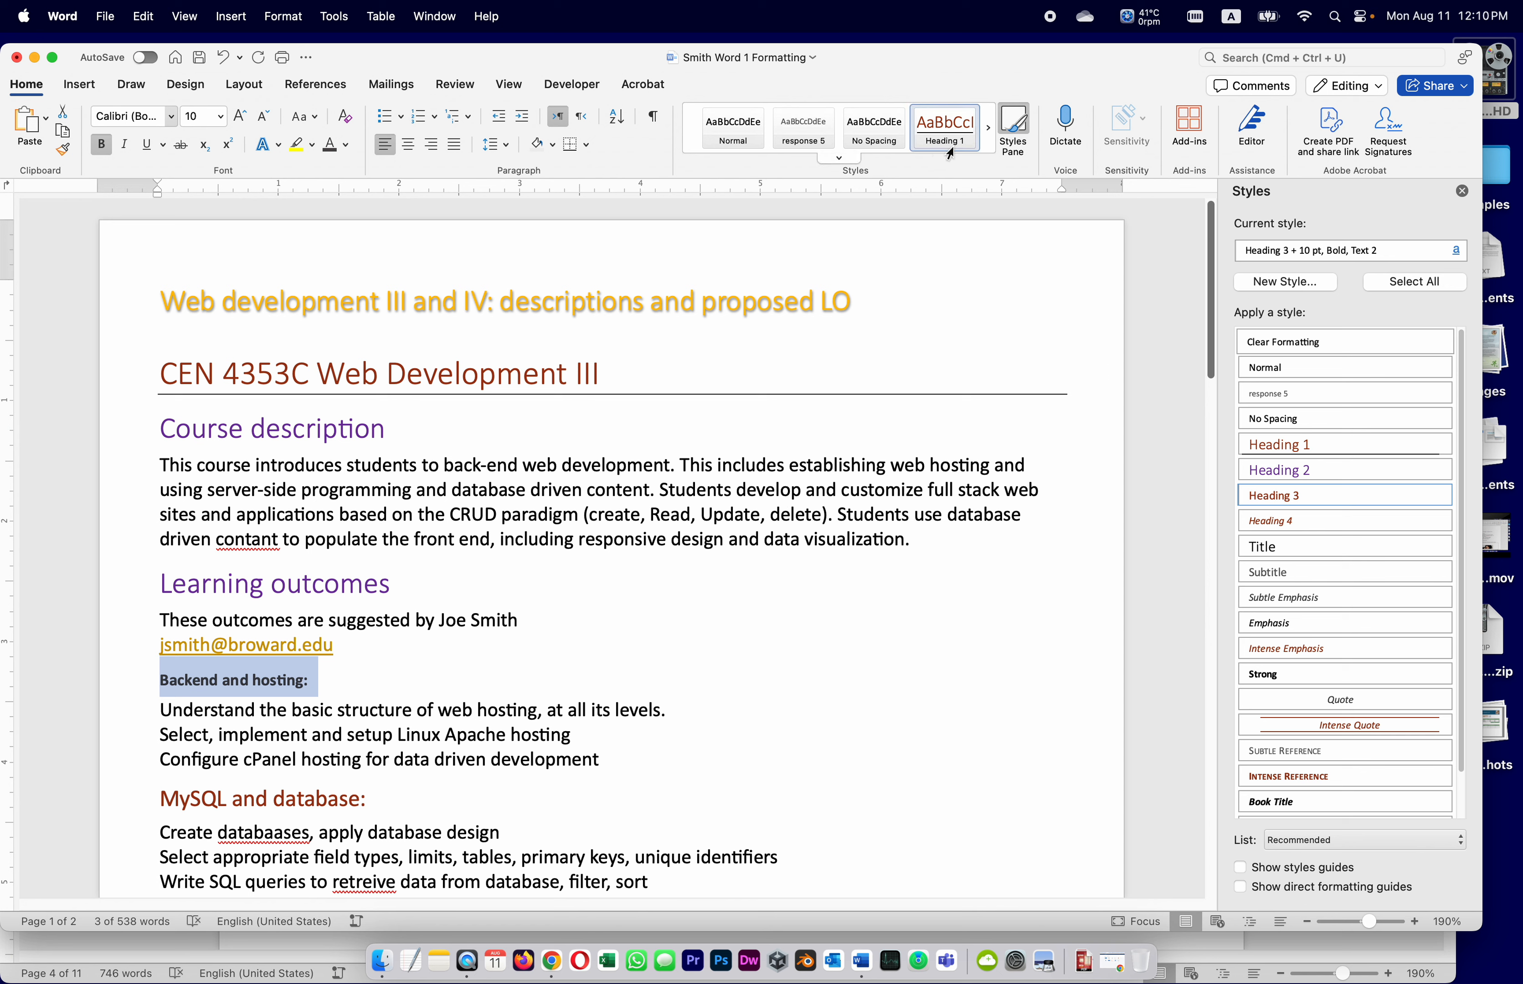
left_click(838, 157)
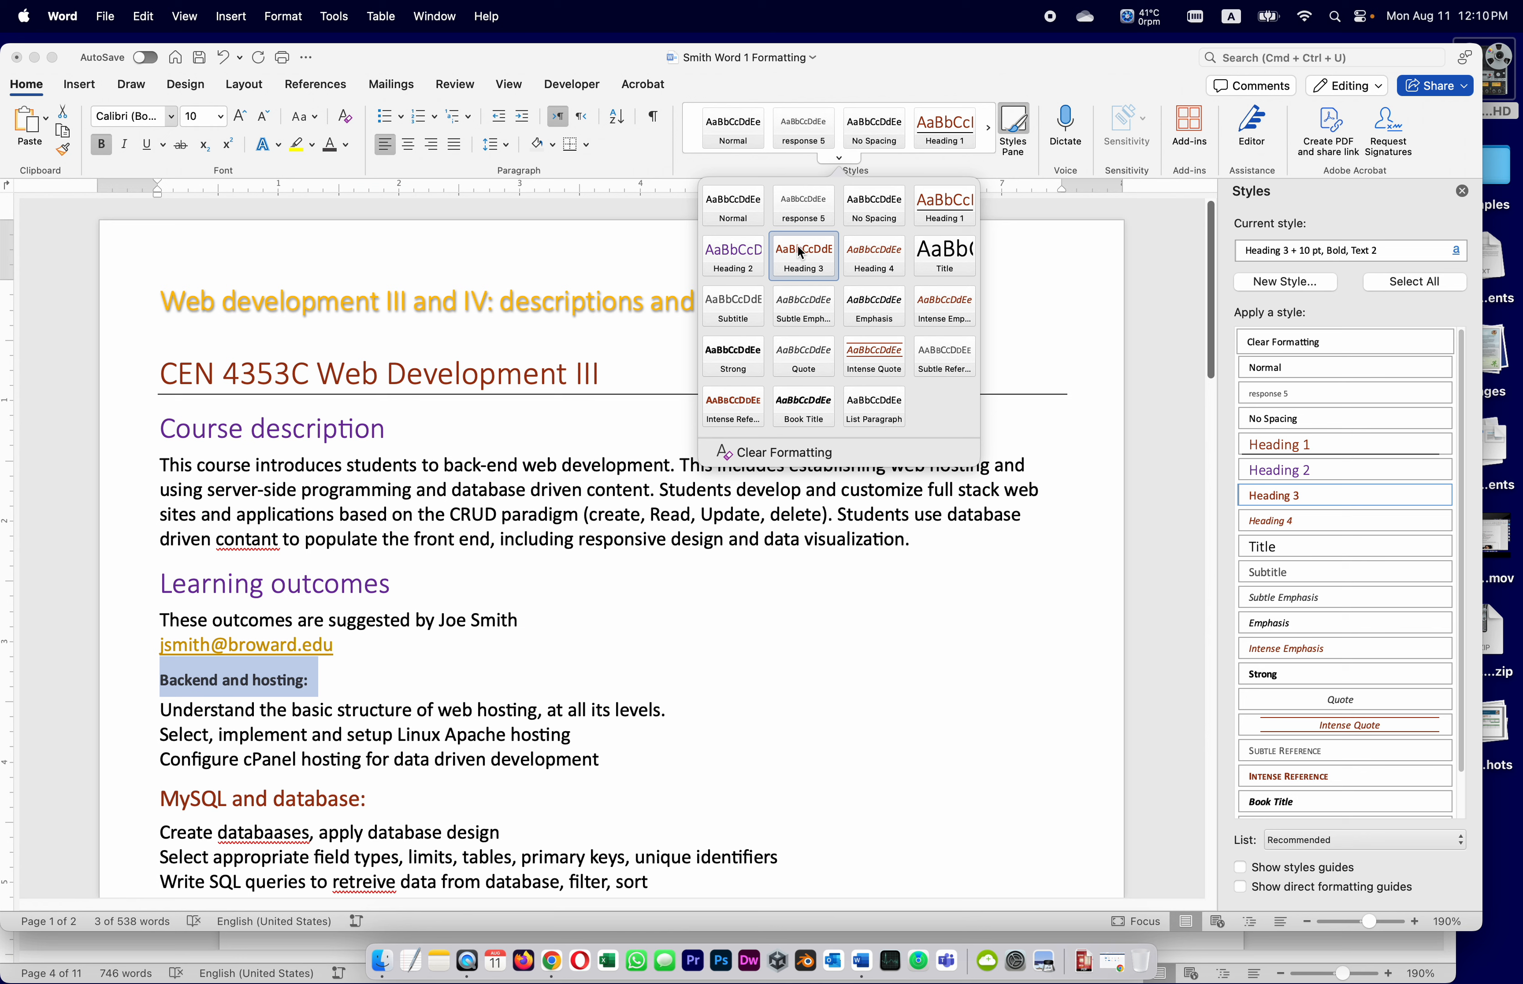
right_click(802, 267)
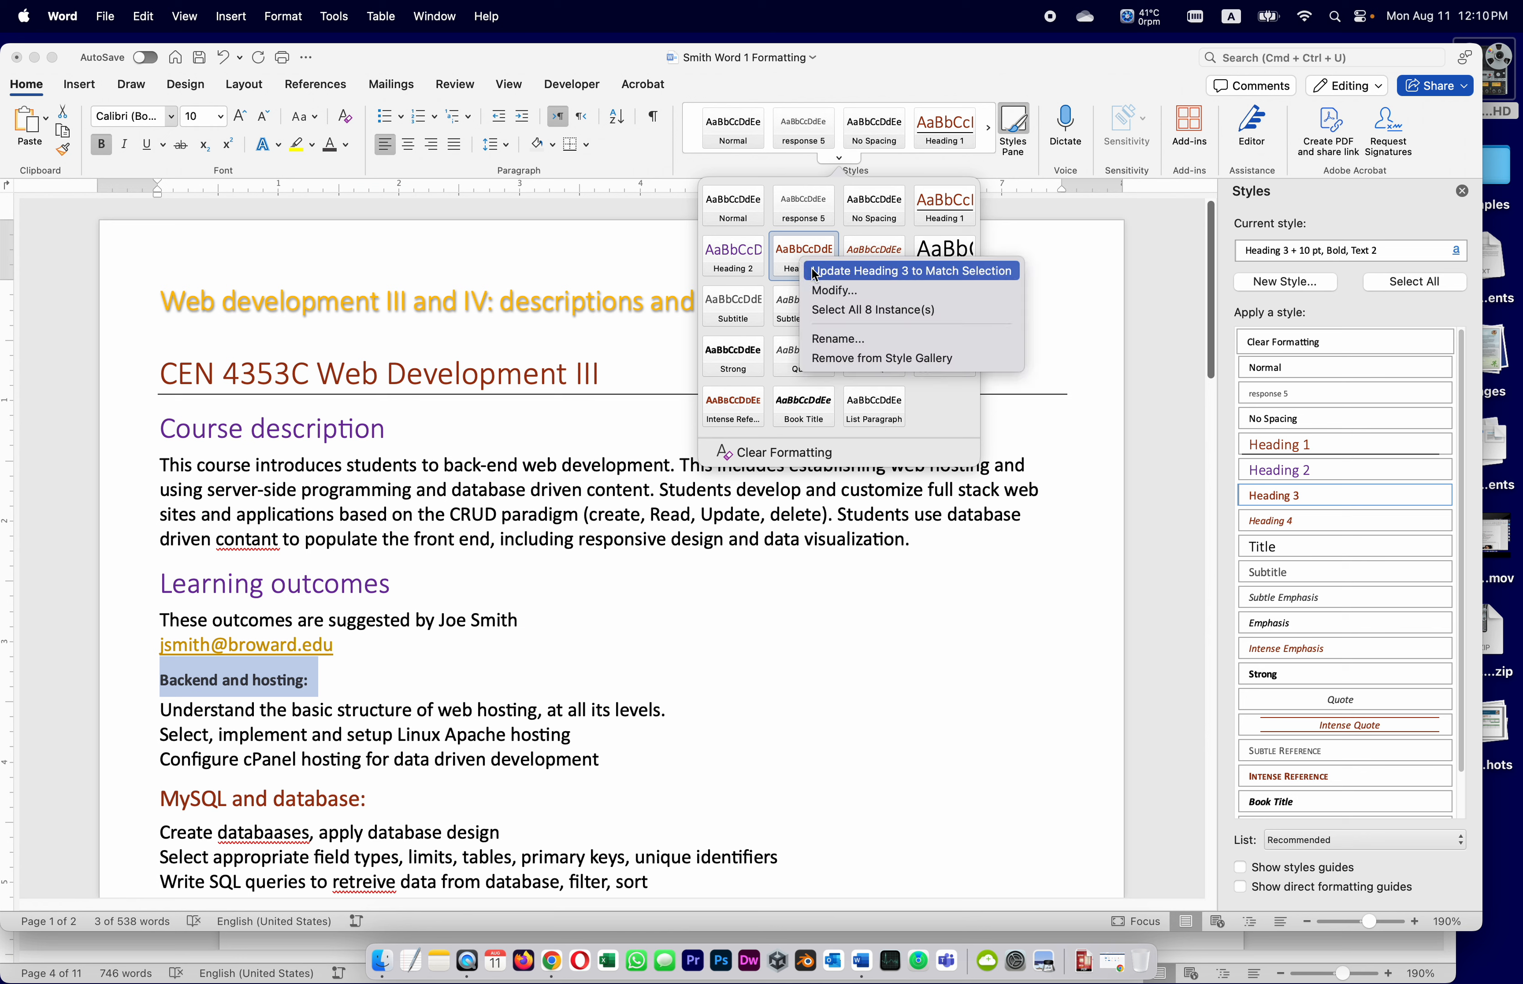
left_click(814, 271)
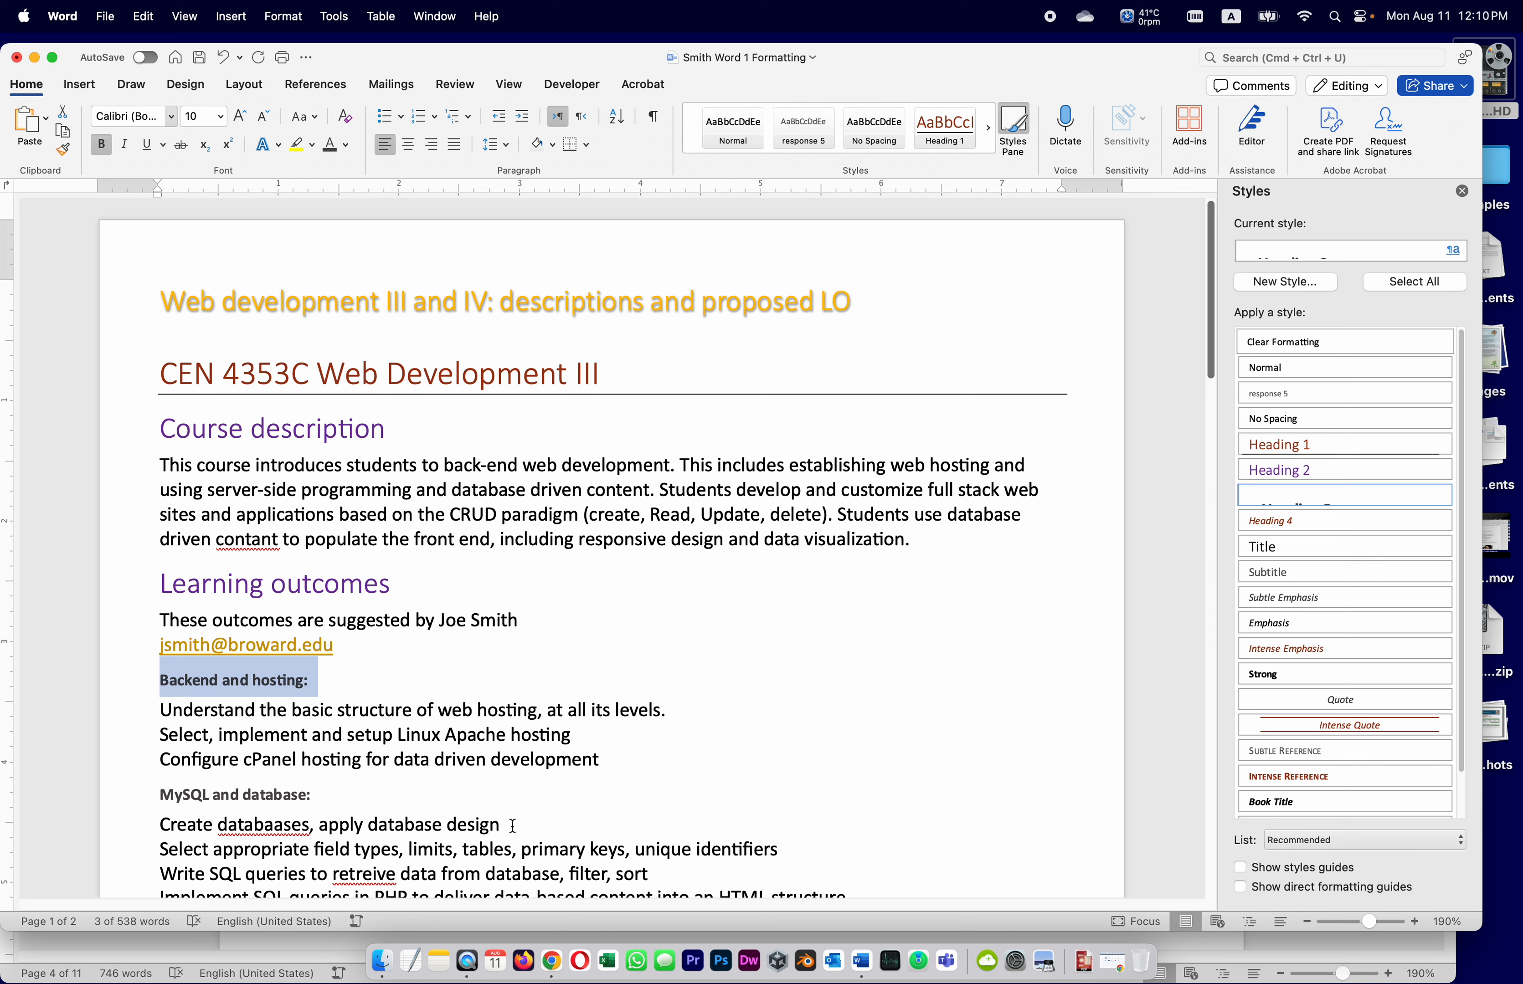
Switch the subheading to a lighter gray and update Heading 3 to match again
left_click(346, 145)
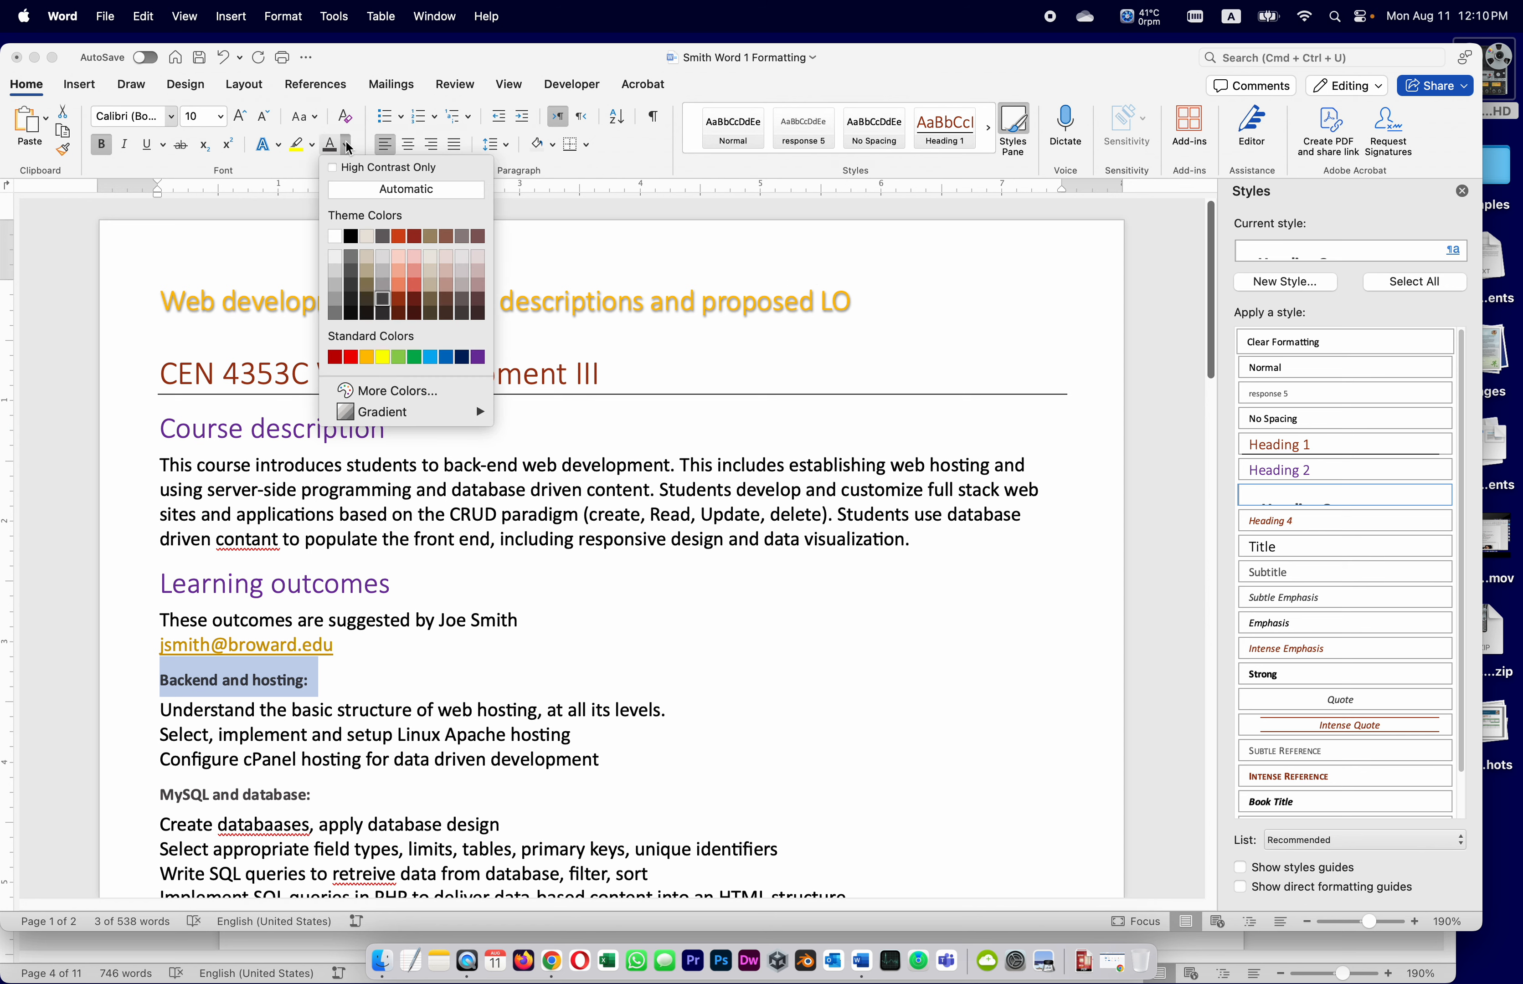
left_click(381, 284)
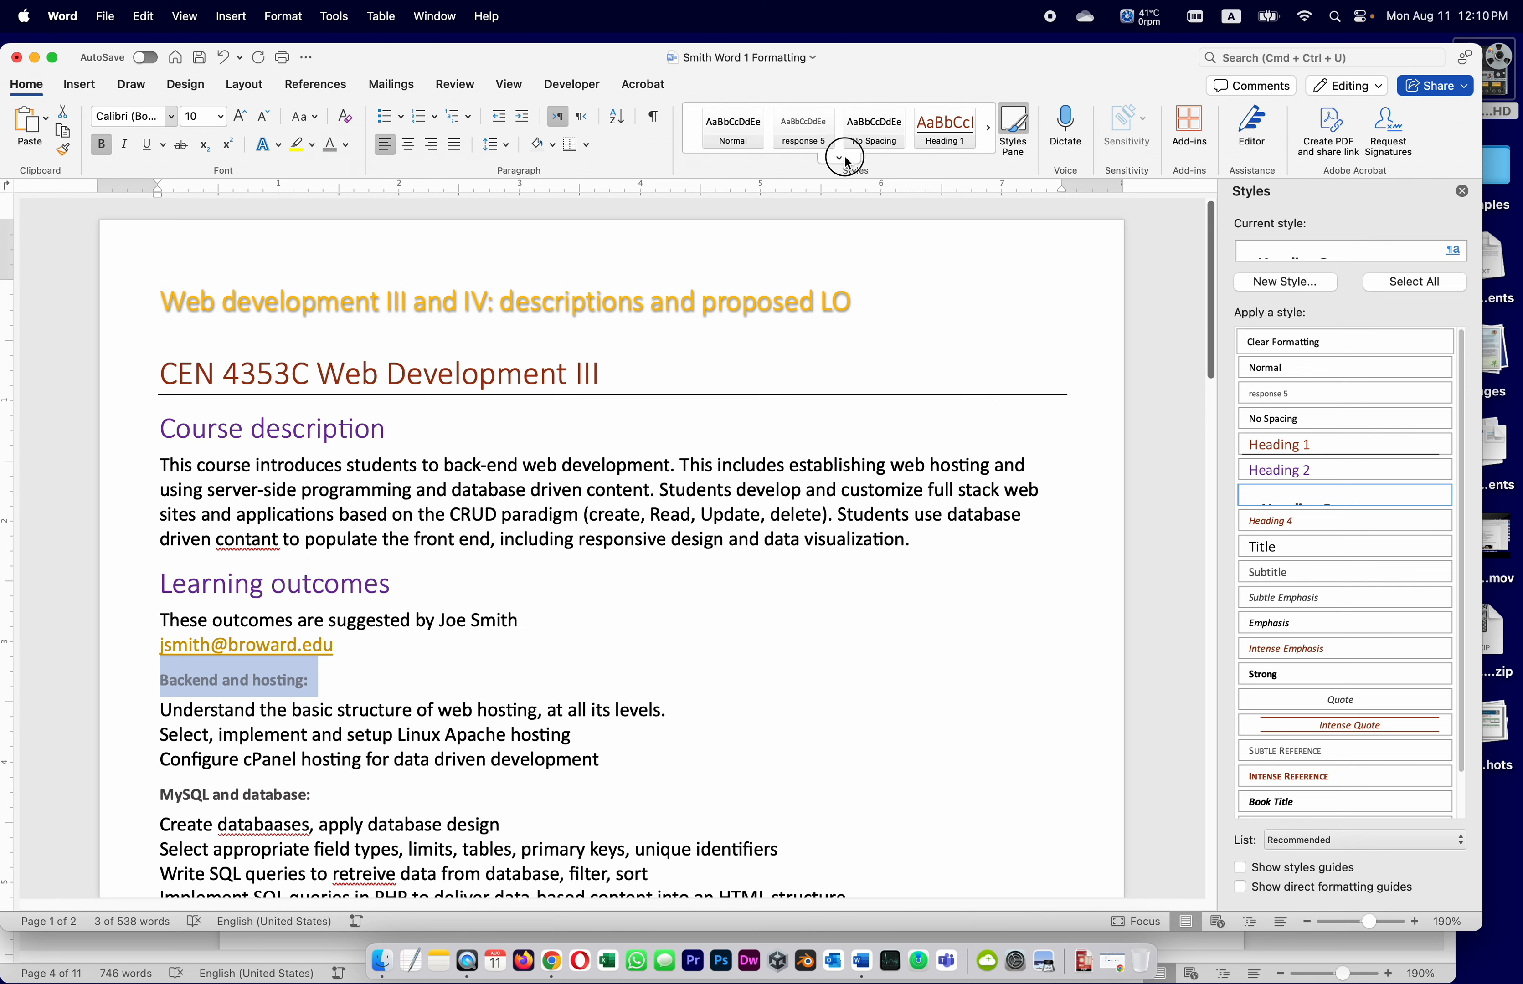
left_click(842, 158)
right_click(800, 266)
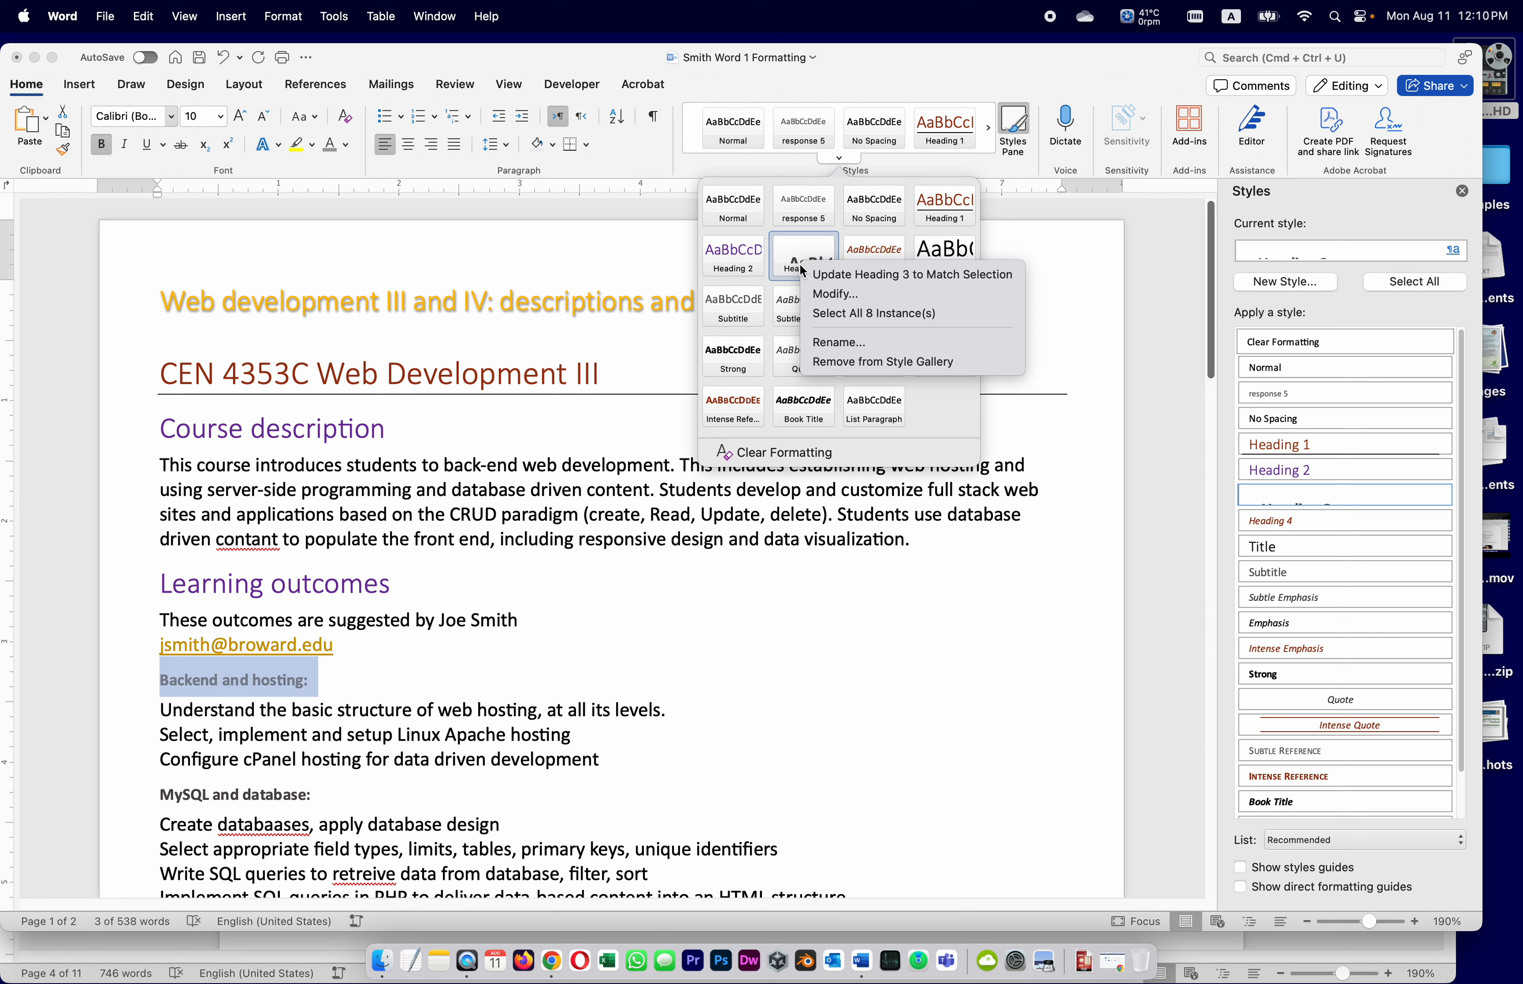
left_click(814, 274)
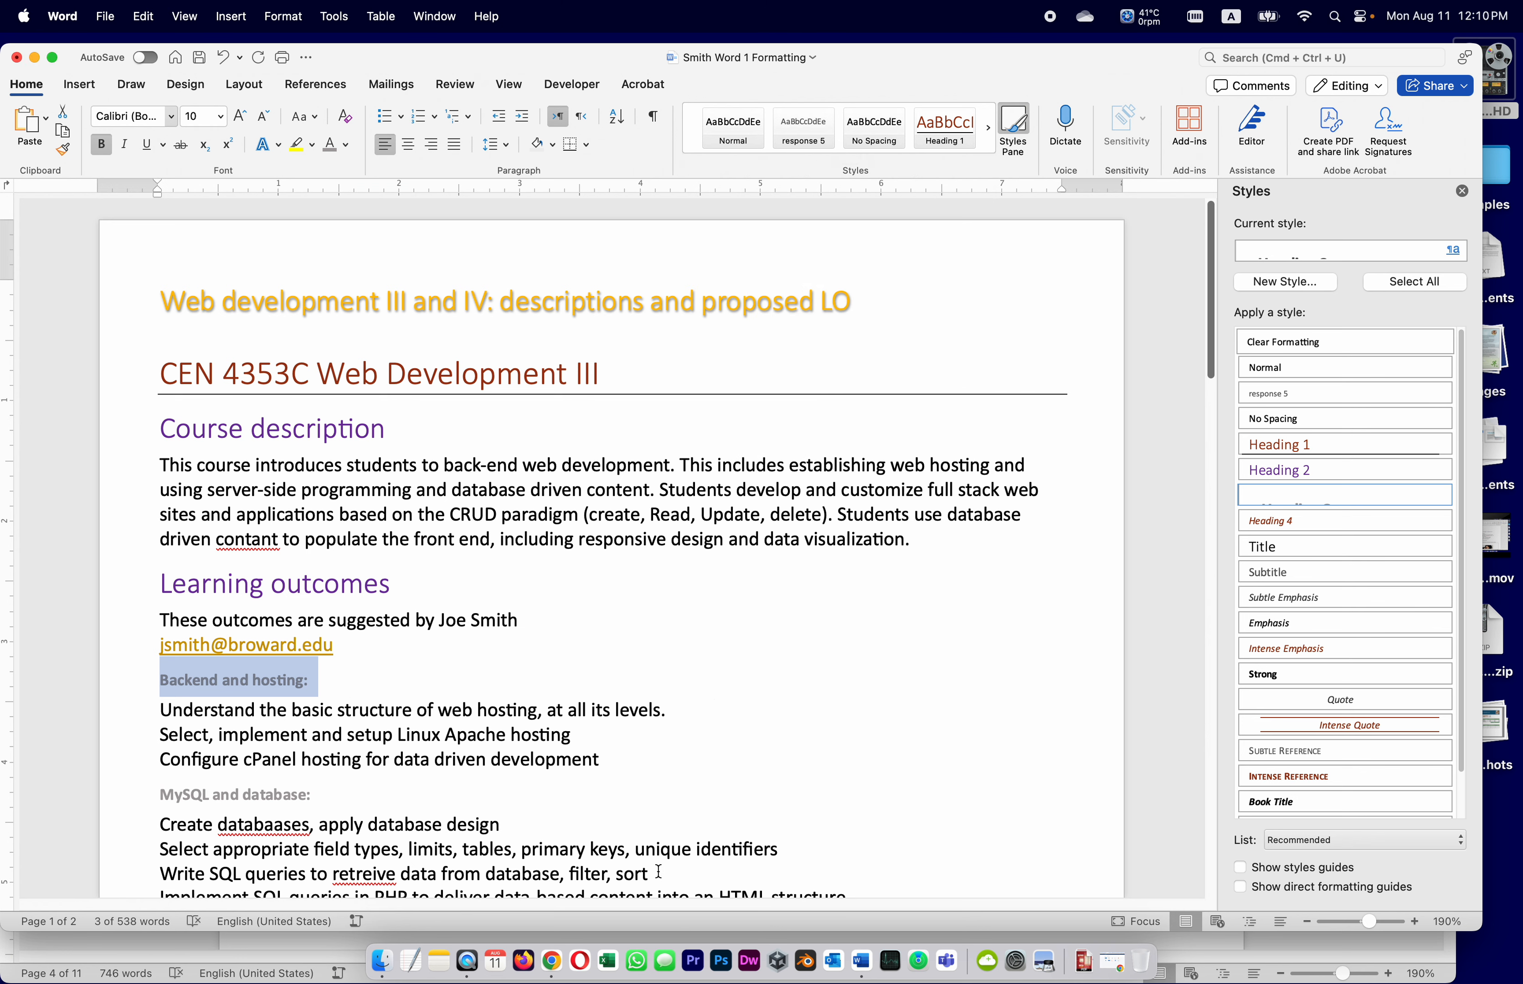
left_click(80, 952)
scroll(782, 849, "down", 5)
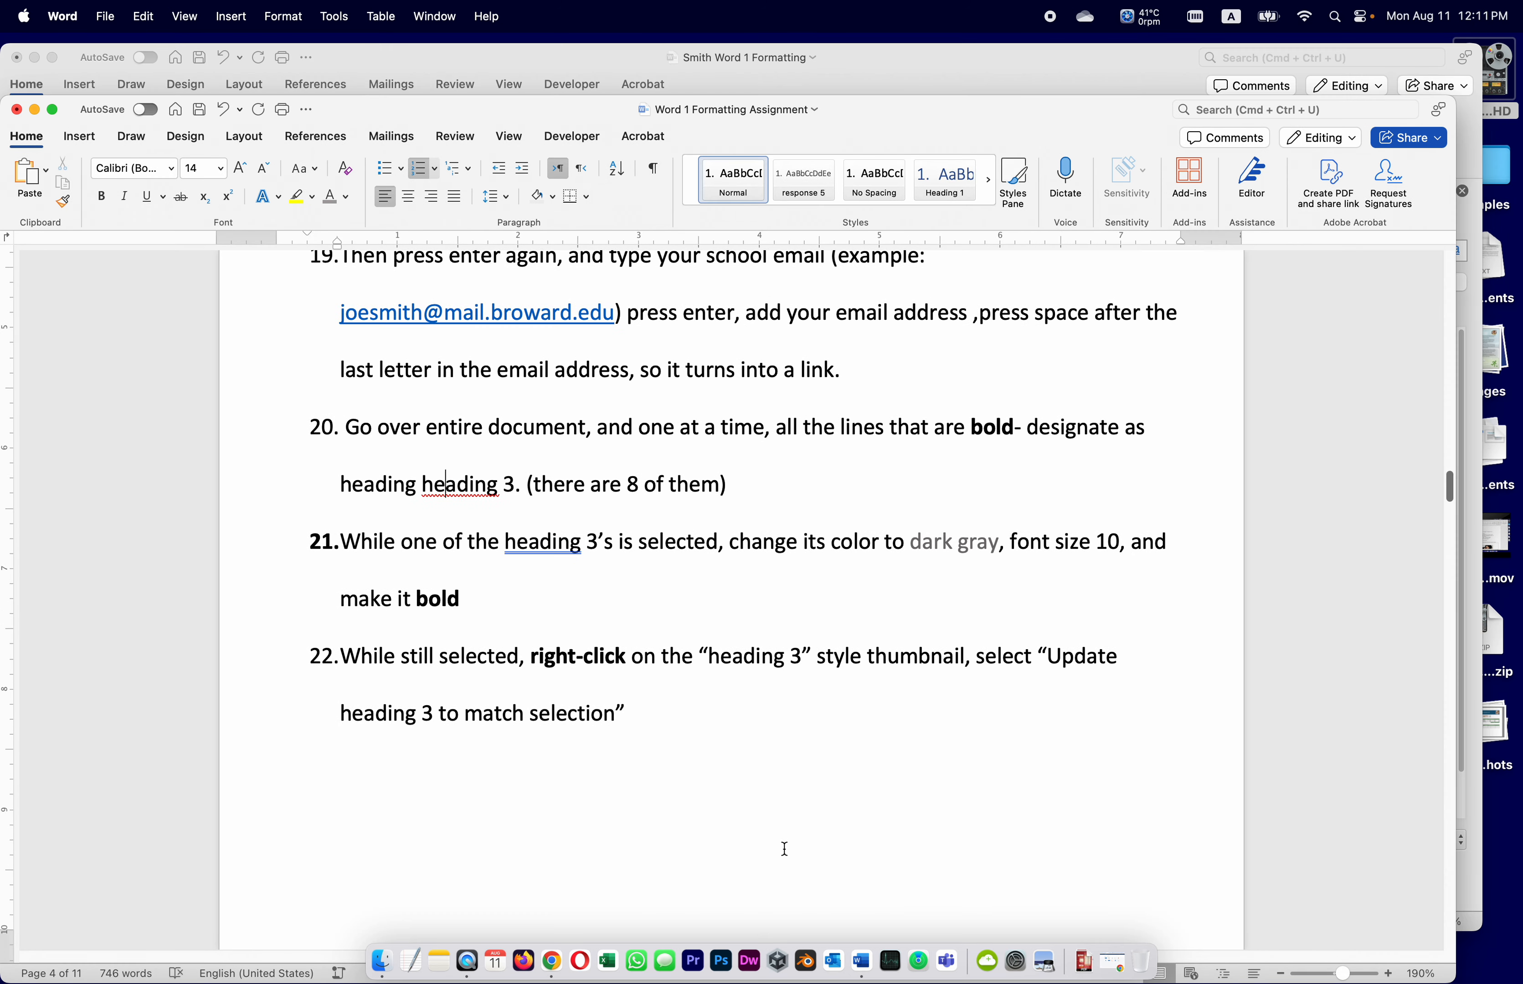
Scroll the assignment instructions to steps 24–25 on arrow-bulleting the outcome lines
scroll(784, 849, "down", 5)
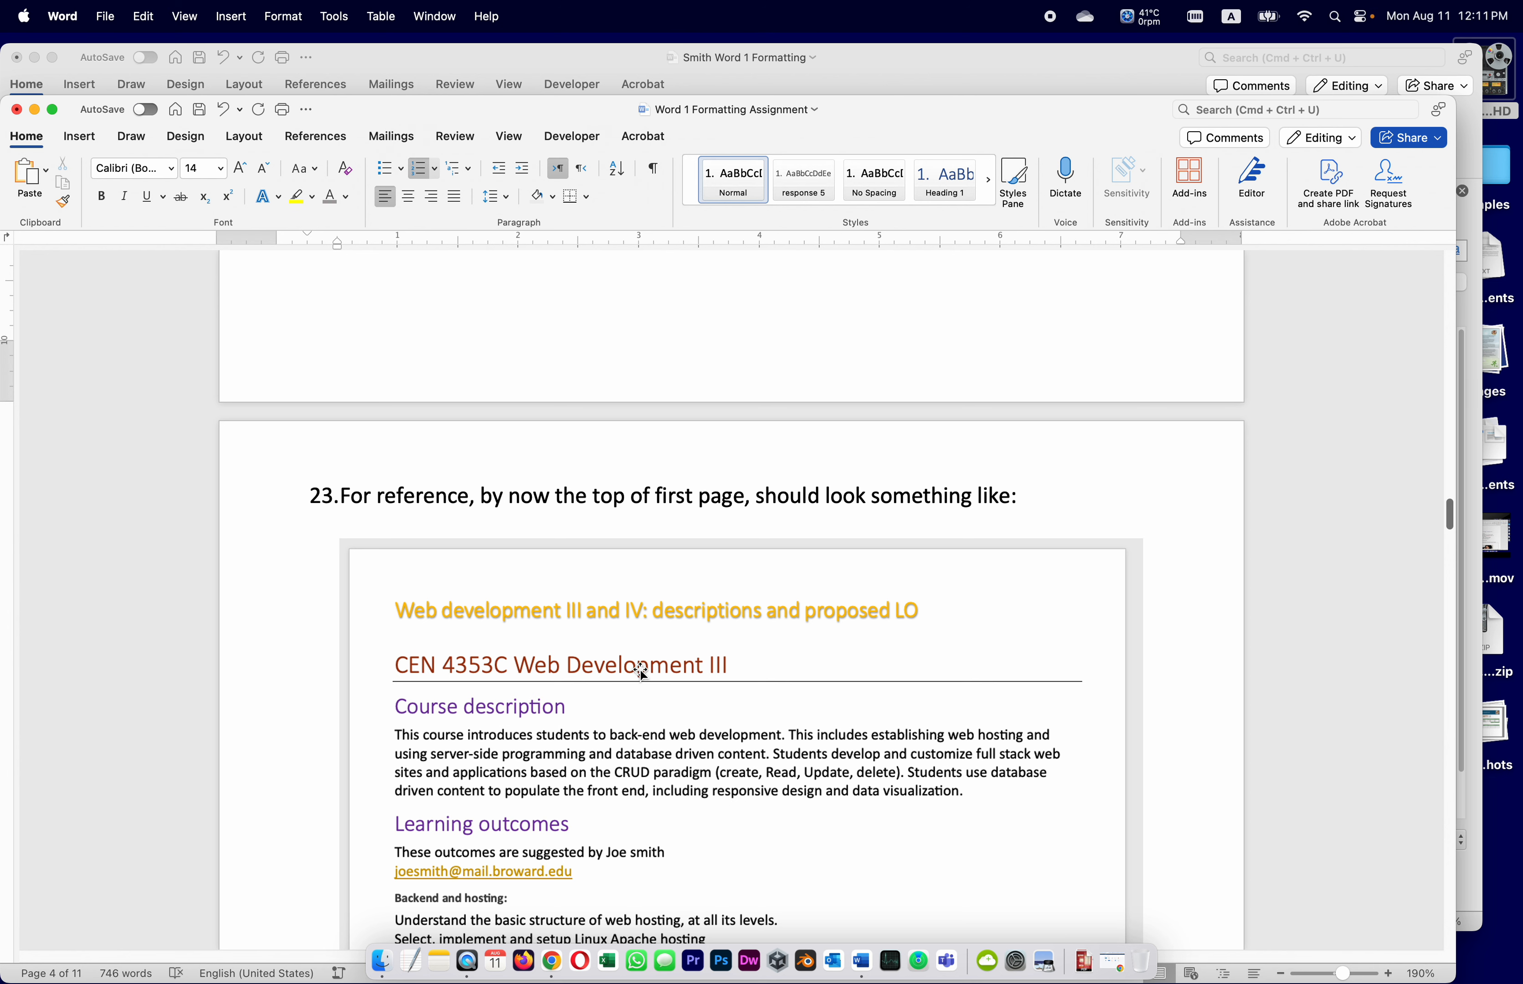
scroll(639, 672, "down", 4)
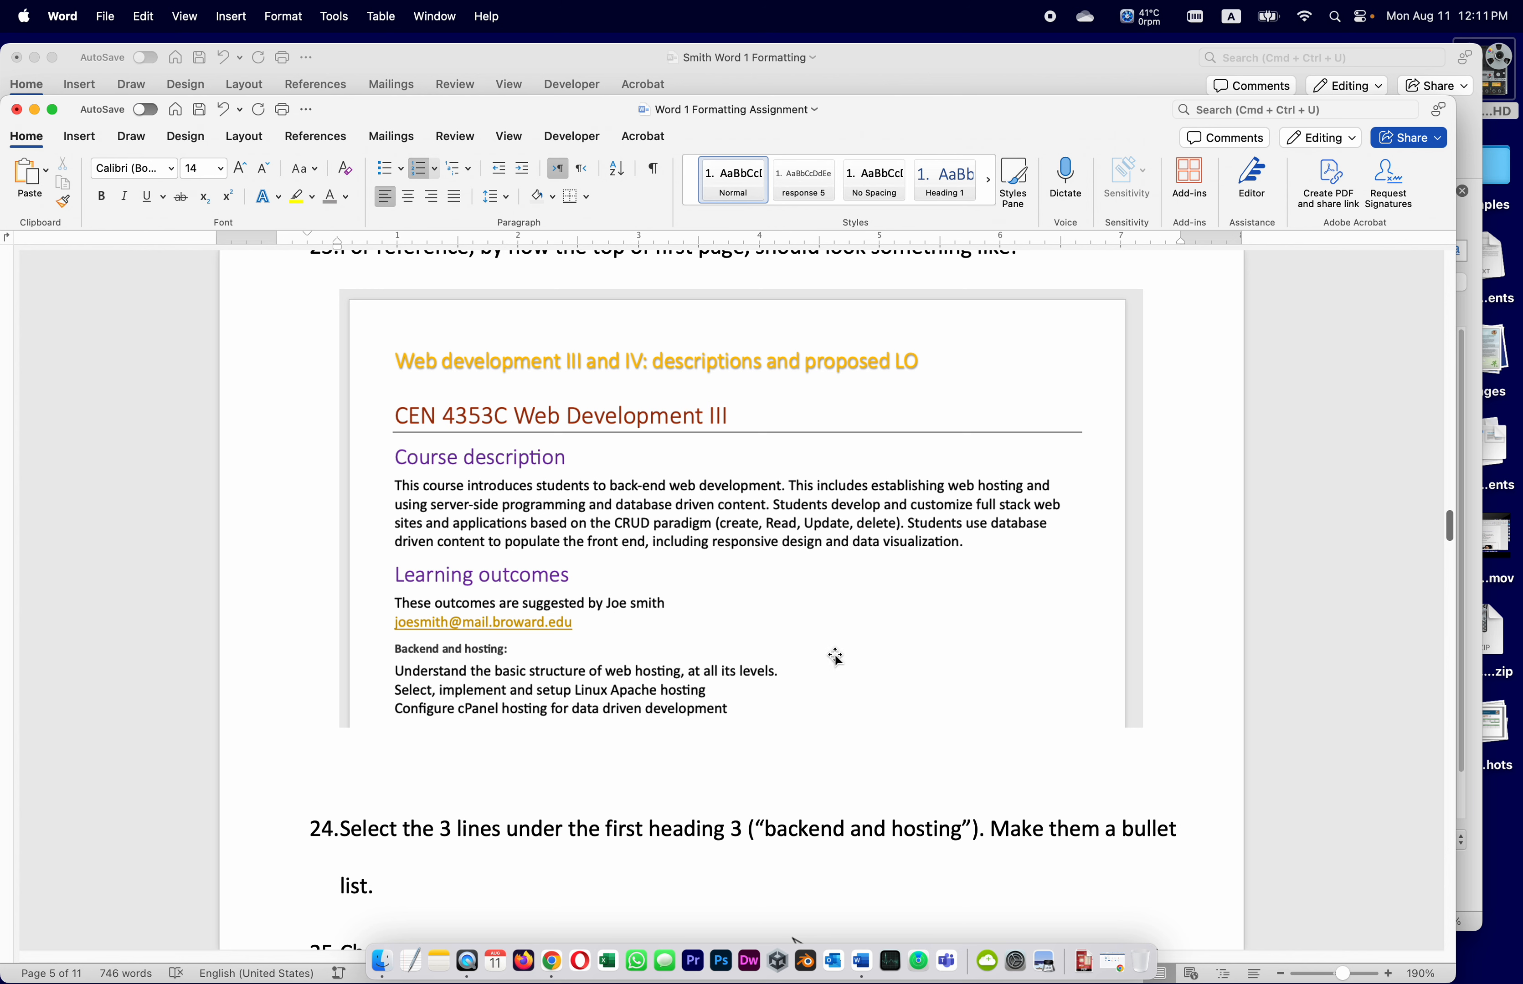
scroll(809, 652, "down", 4)
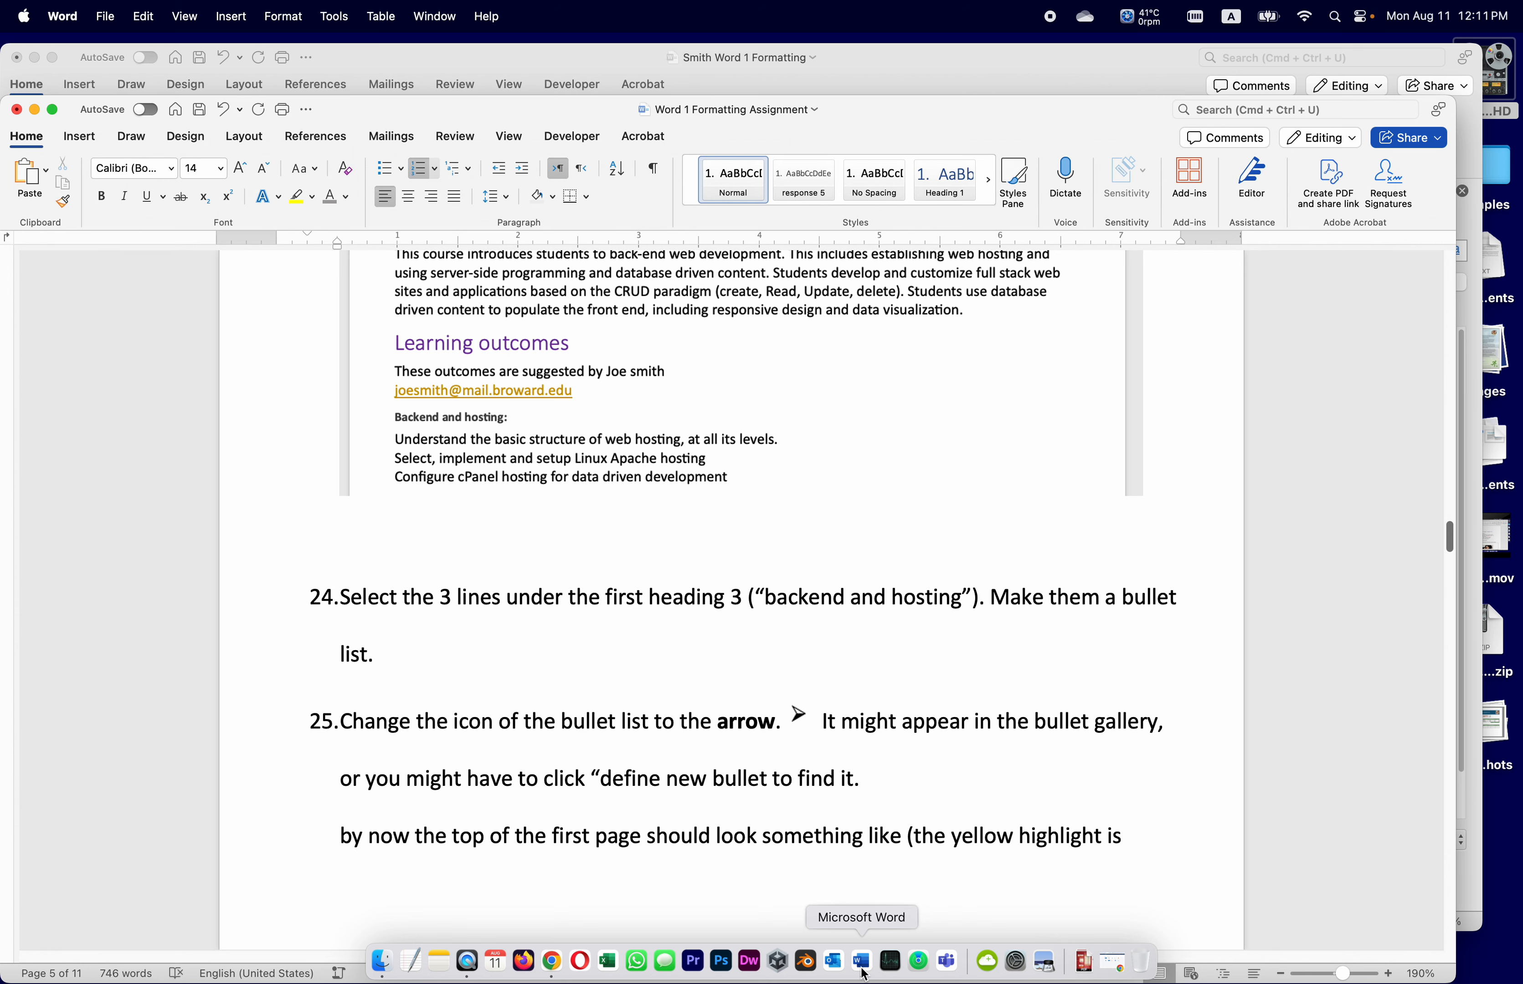
left_click(434, 16)
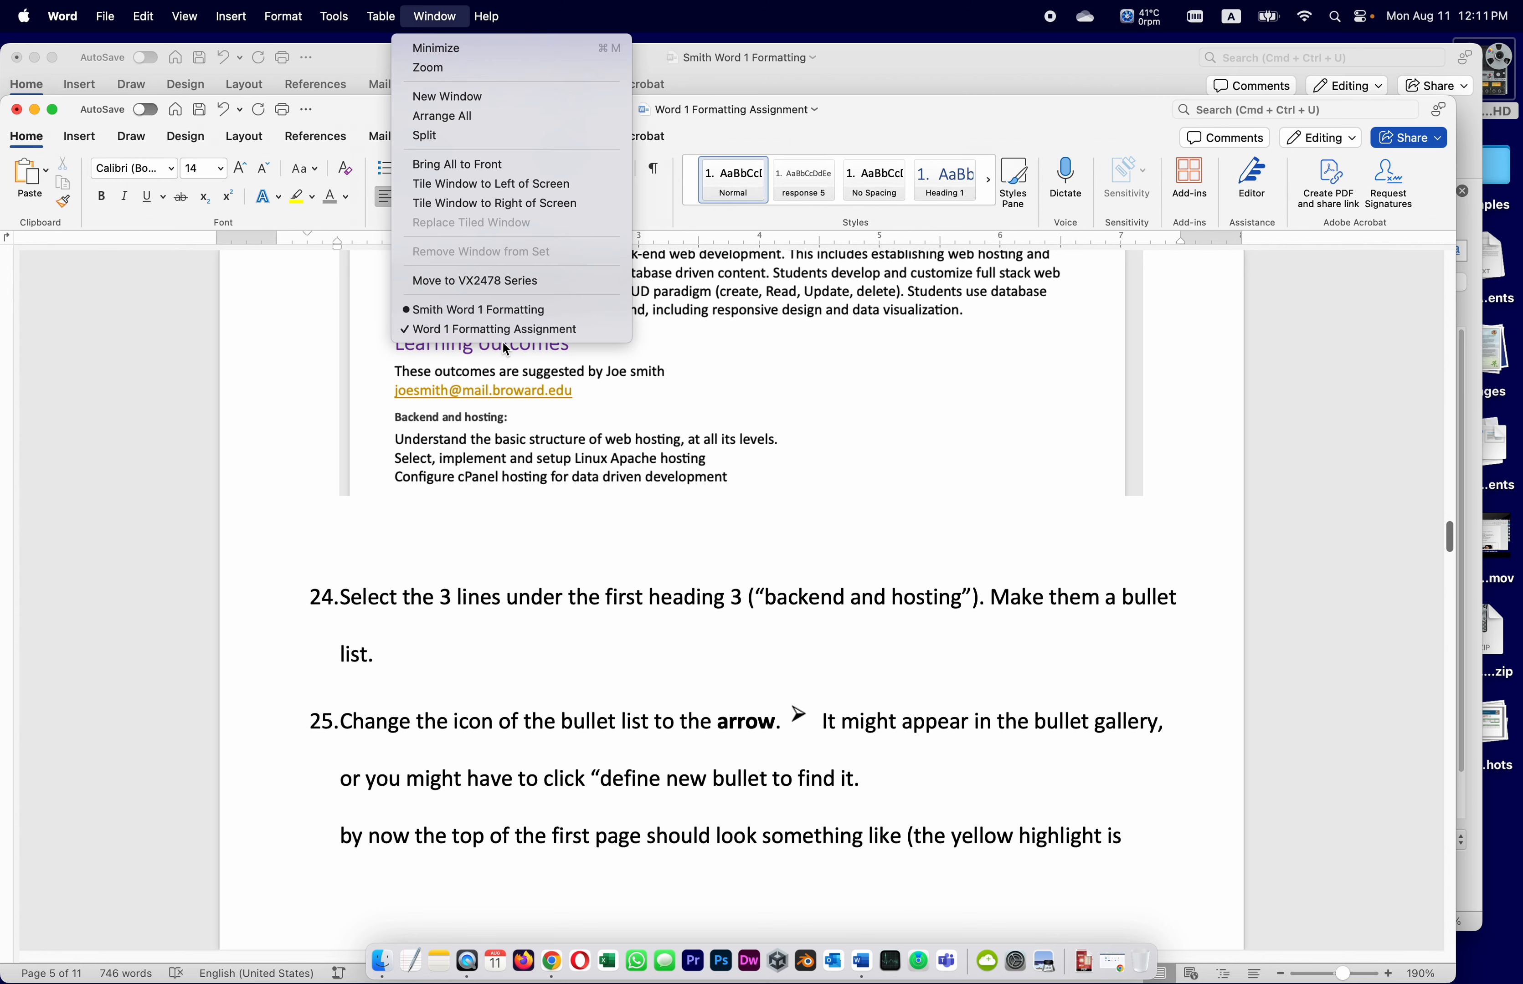
Bullet the three outcome lines under 'Backend and hosting:' in the course outline
left_click(495, 312)
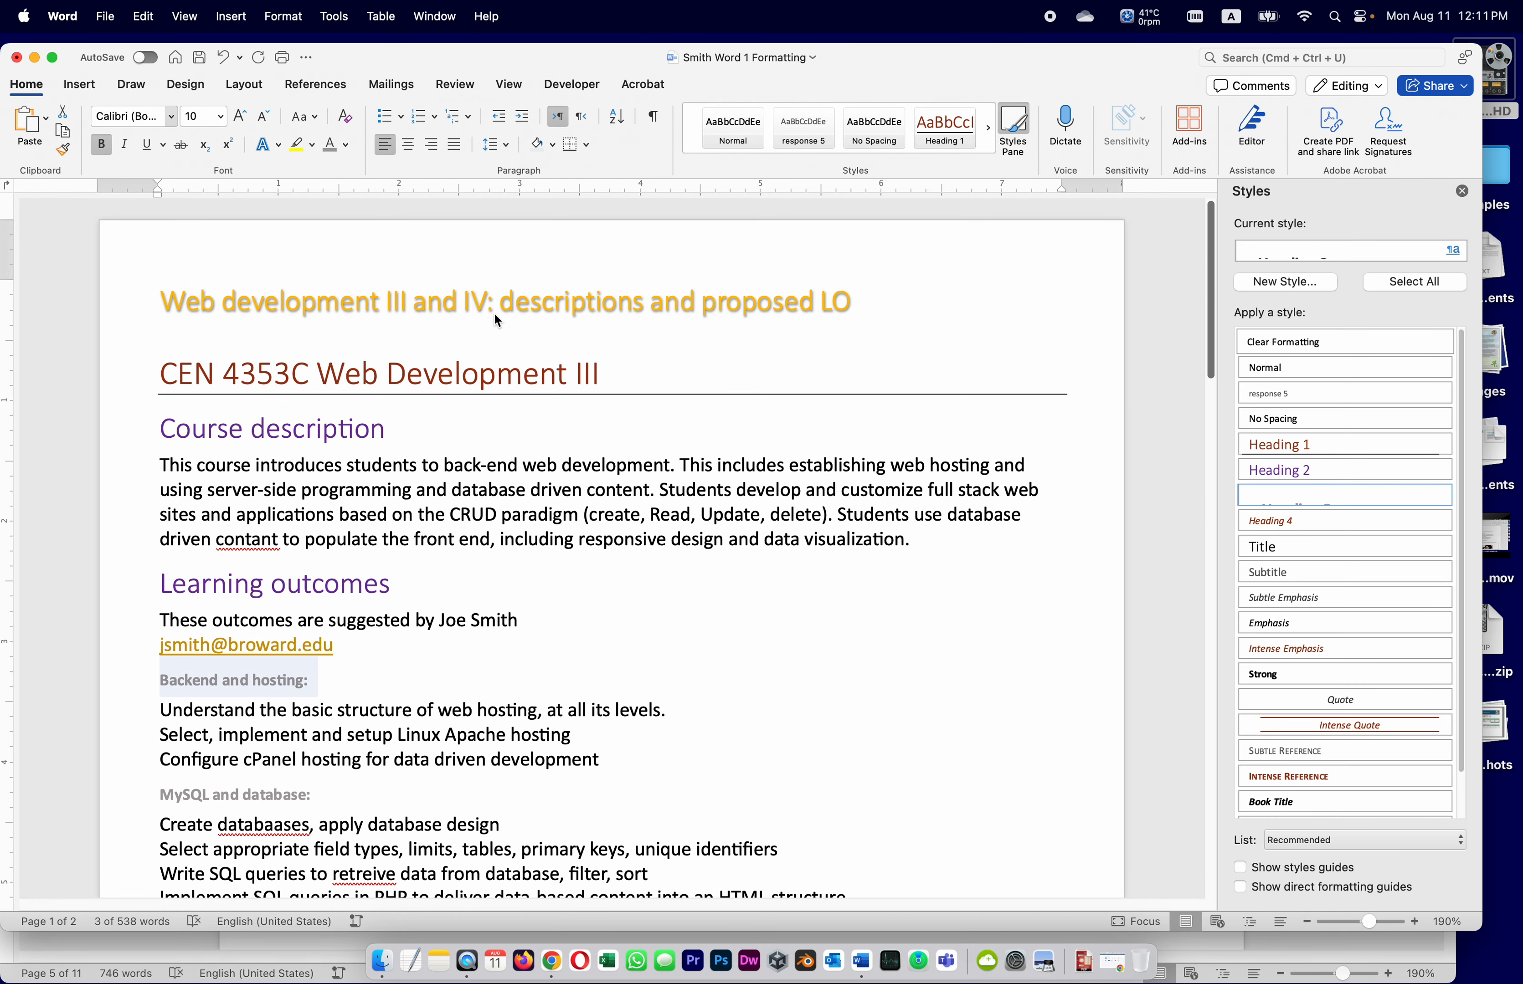
left_click(396, 634)
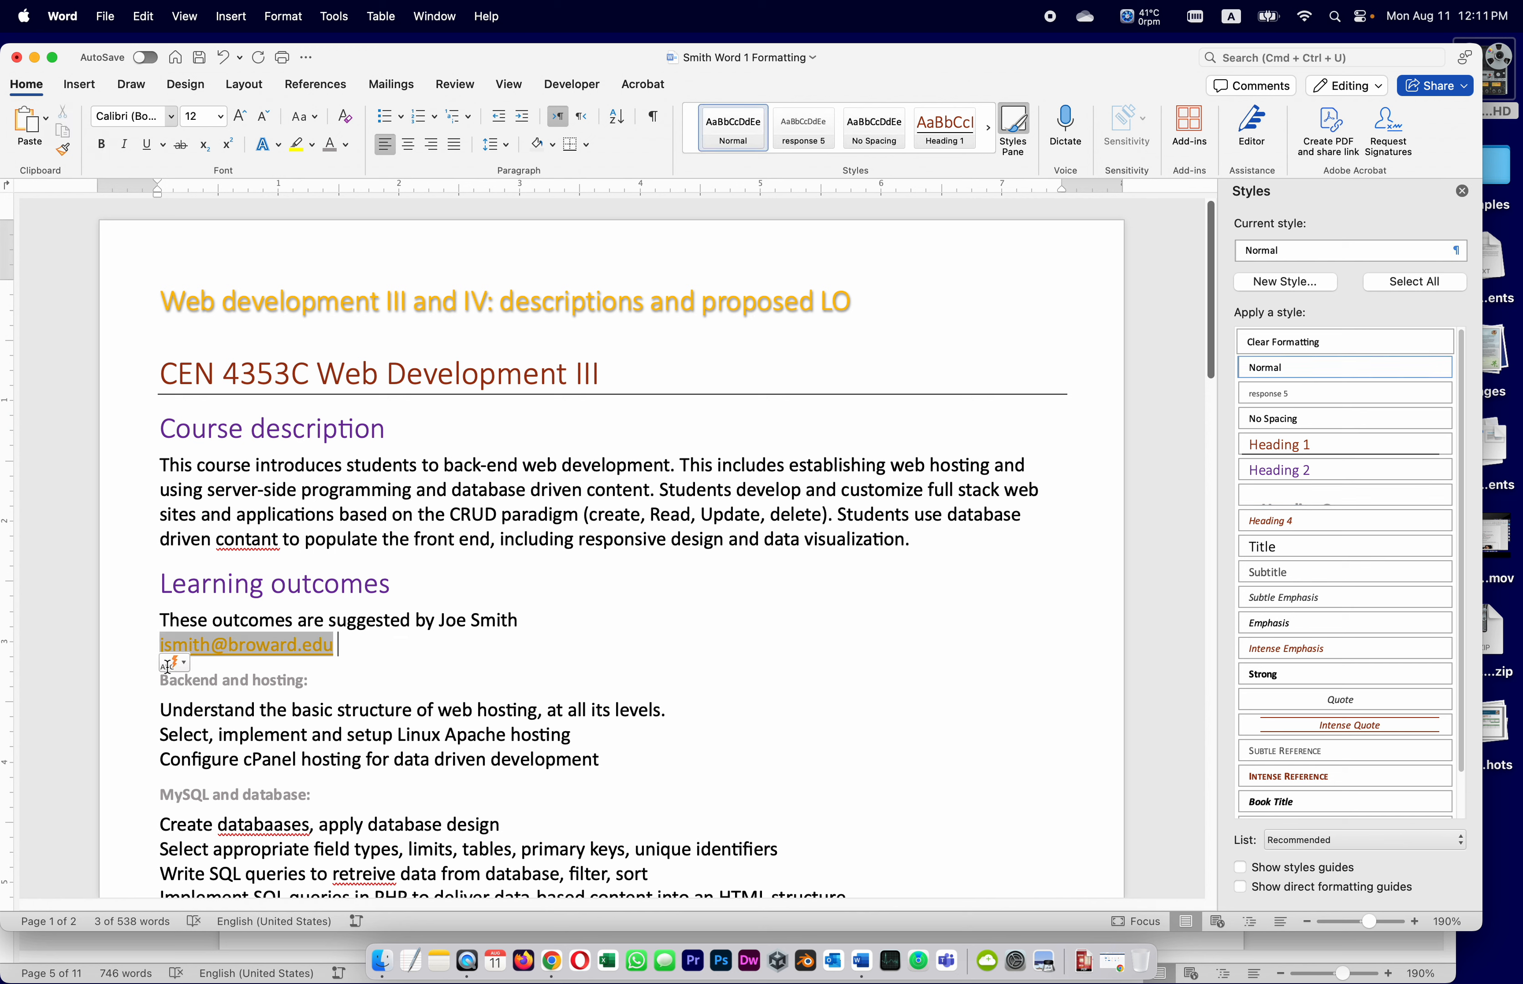
left_click_drag(165, 717, 636, 748)
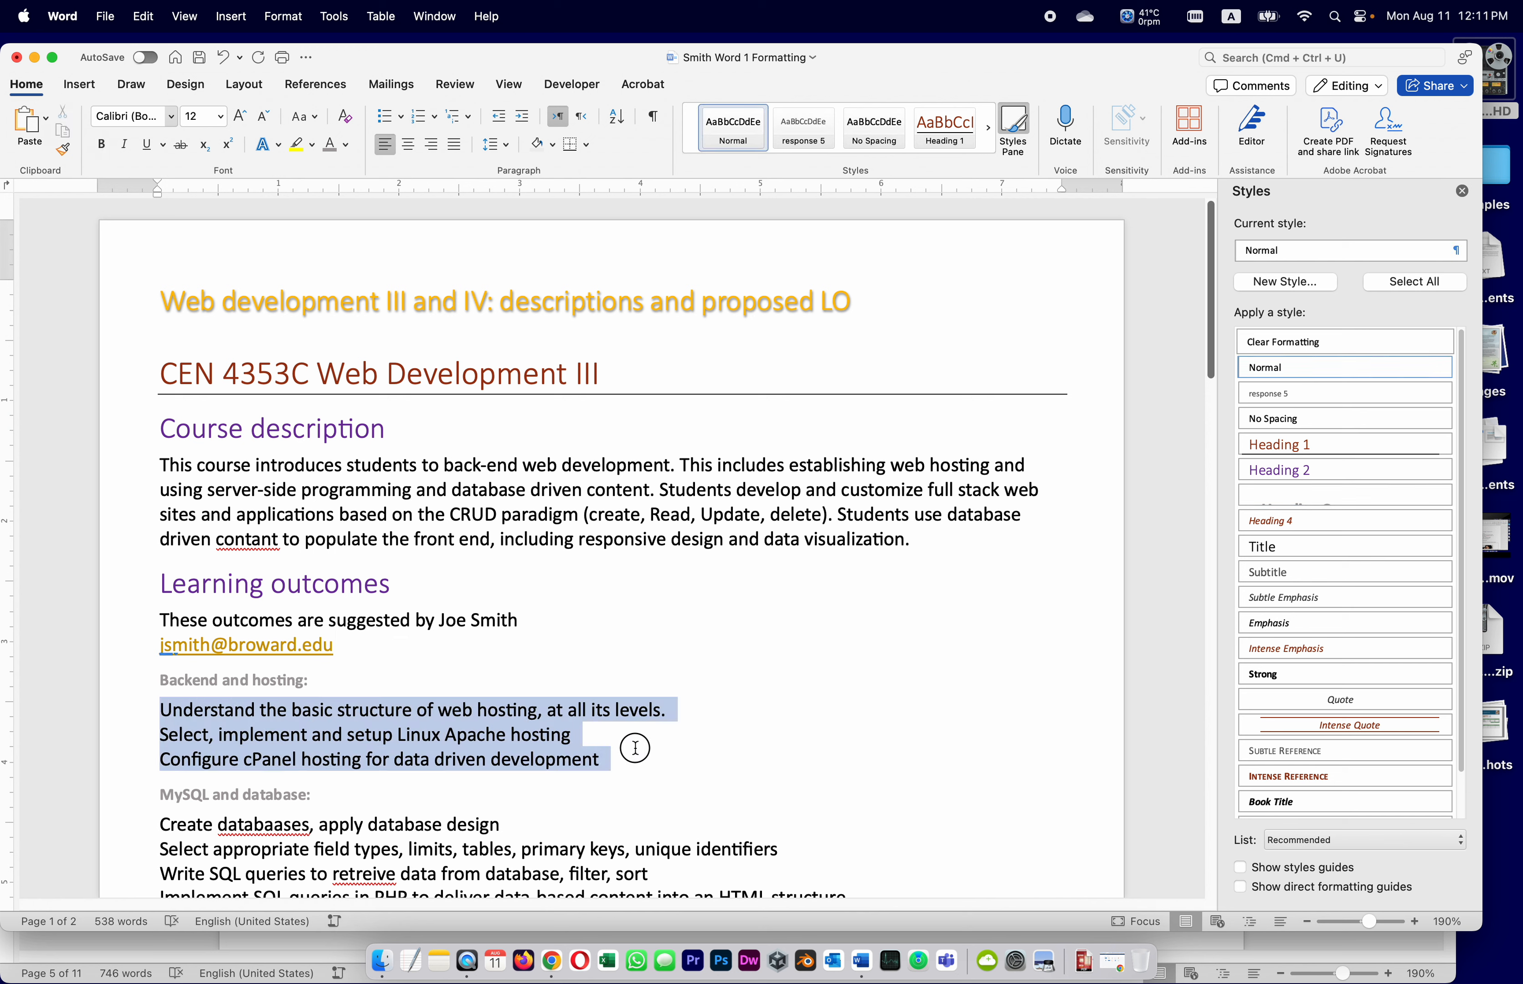
left_click(385, 118)
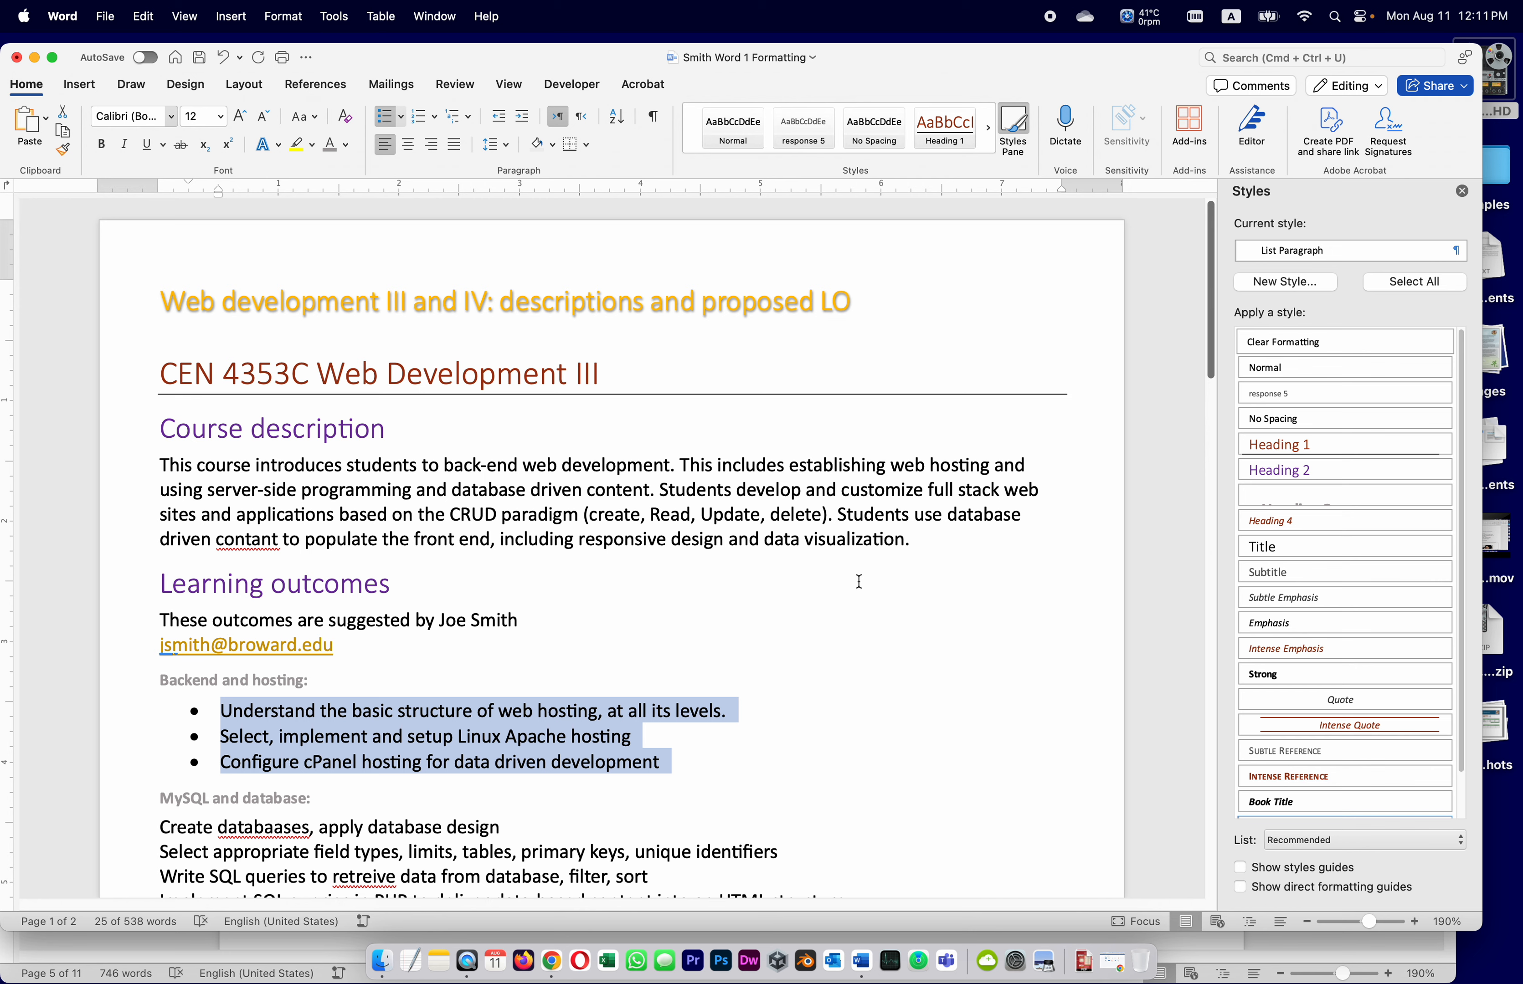
Save the course outline and check assignment step 25, which calls for arrow bullets
left_click(201, 58)
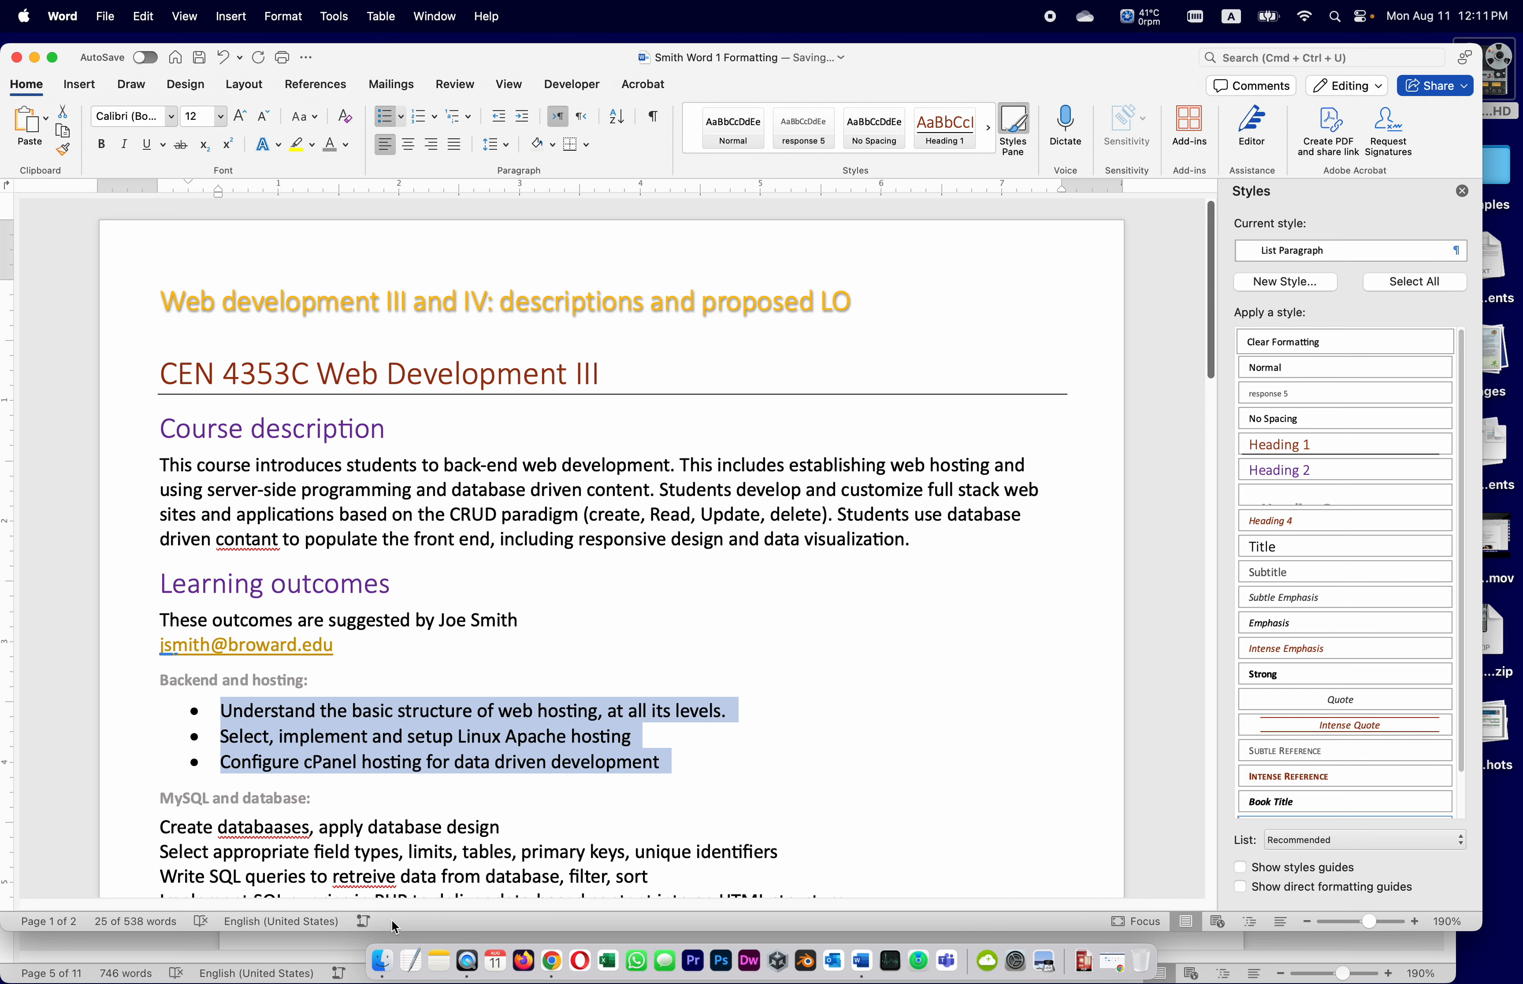
left_click(136, 942)
scroll(442, 775, "down", 2)
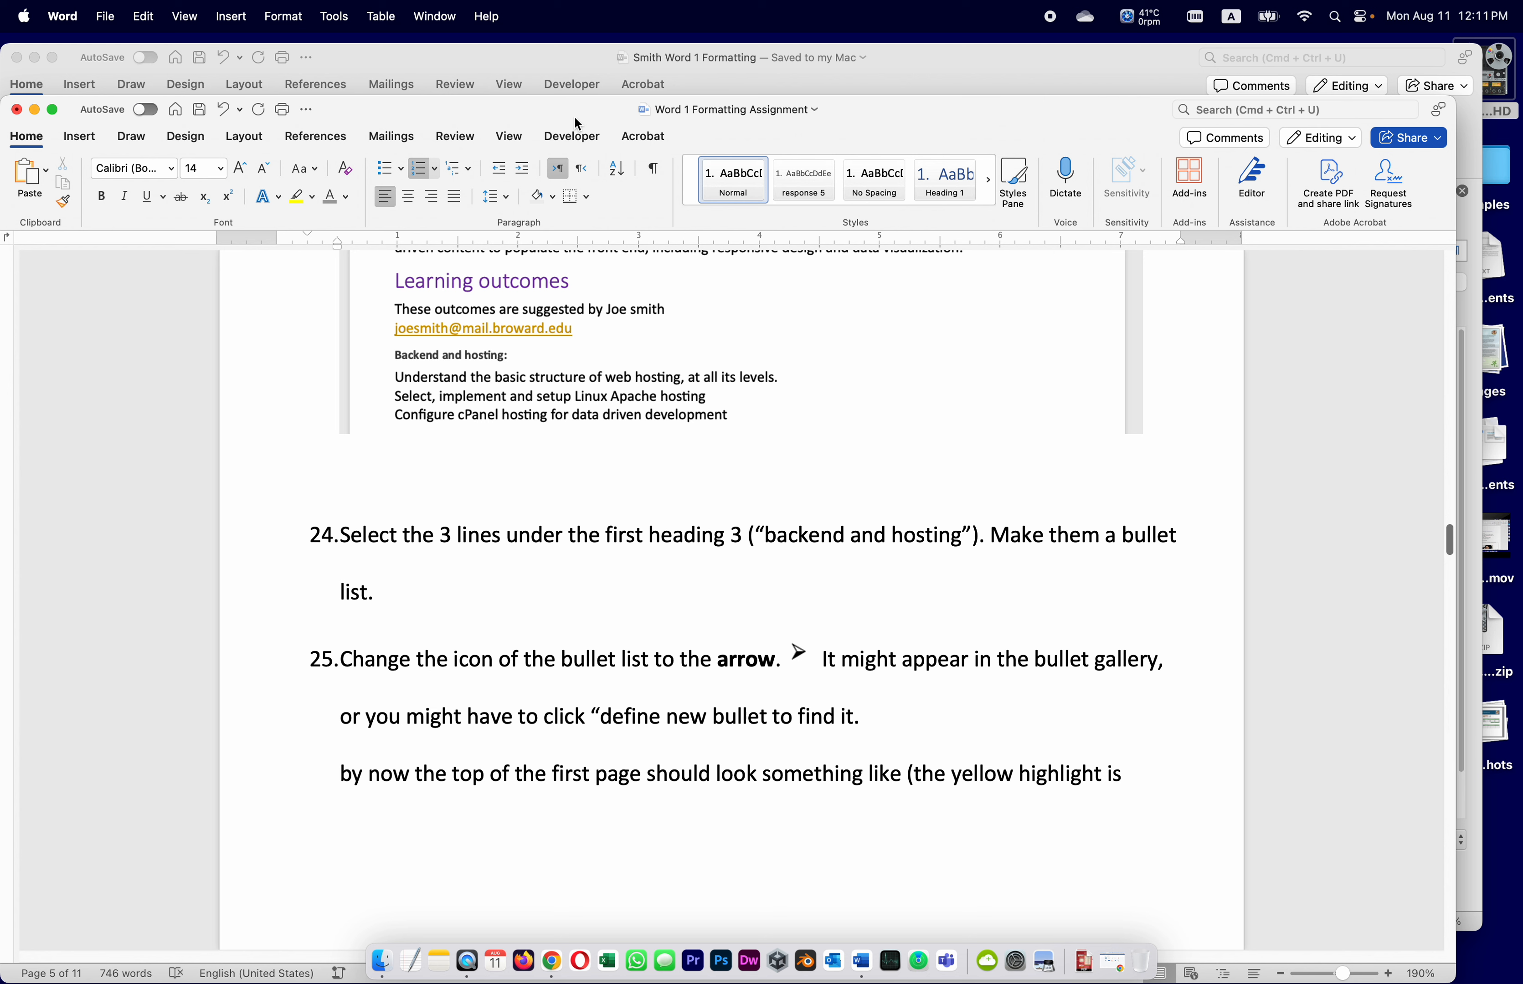
left_click(542, 50)
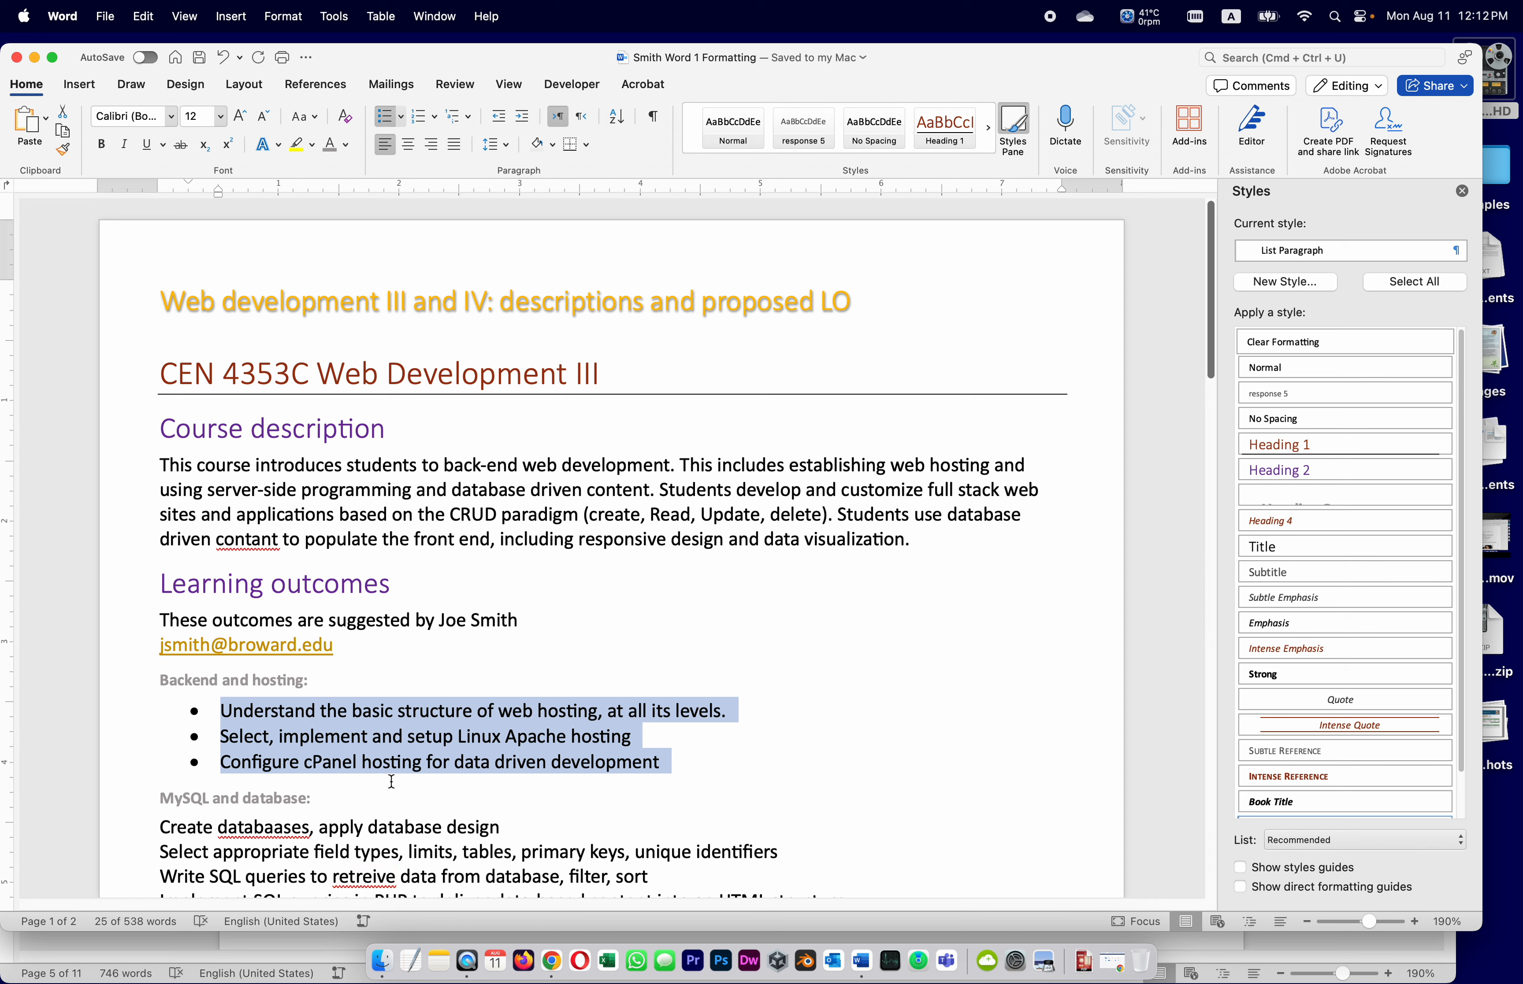
Define a new arrow bullet character for the Backend and hosting list
left_click(402, 118)
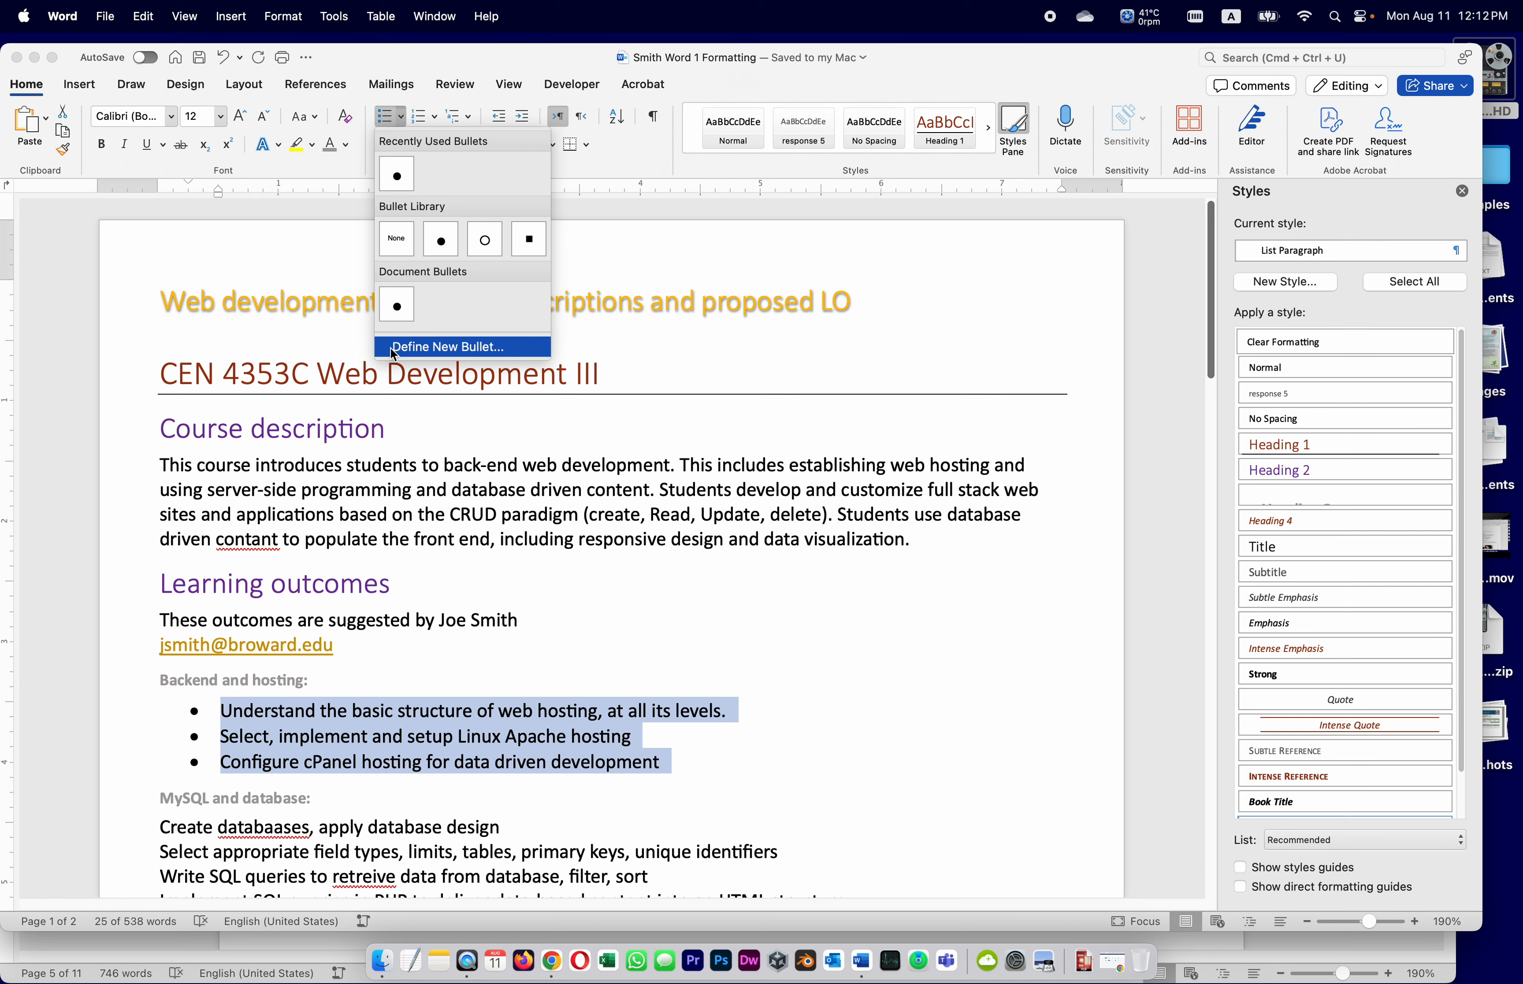
left_click(404, 347)
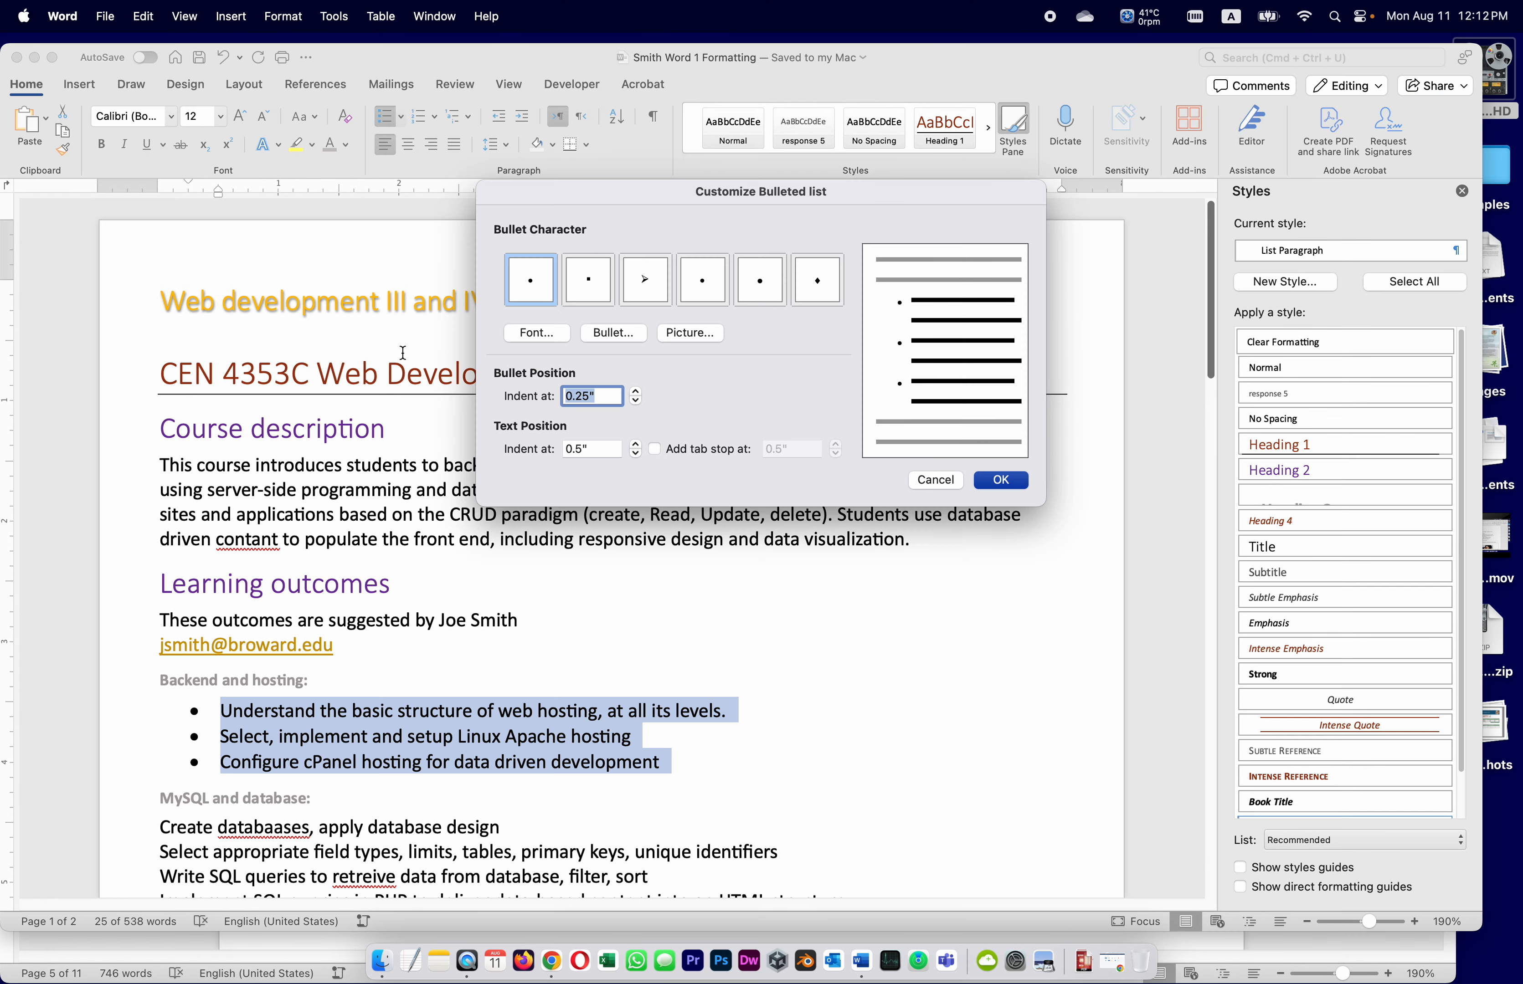
left_click(644, 290)
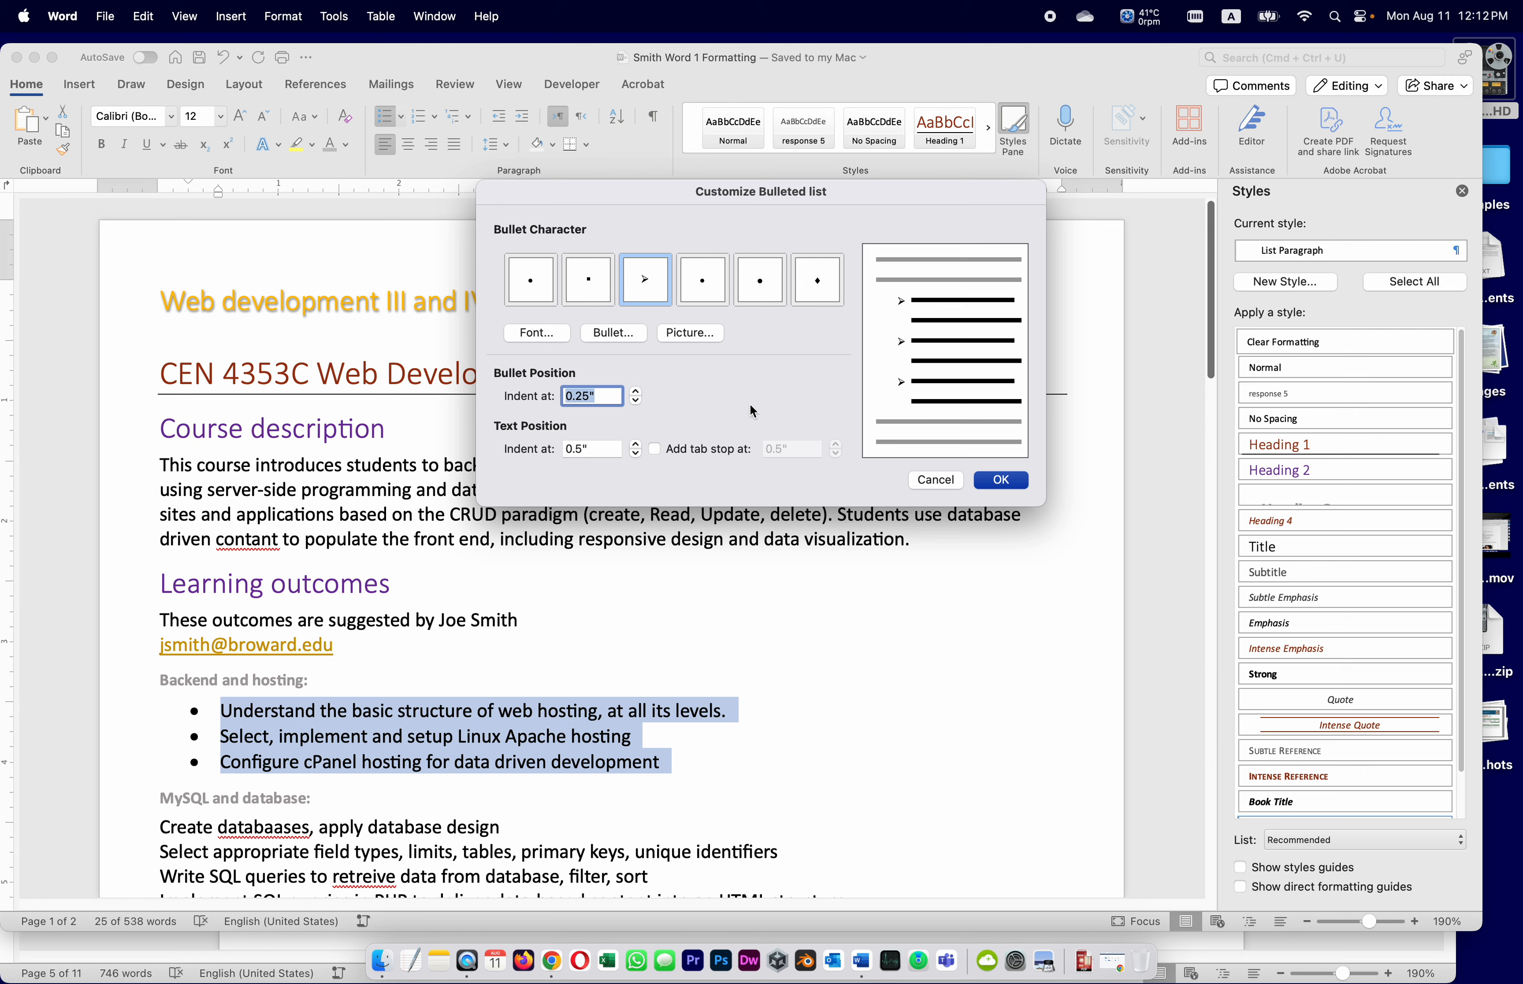
left_click(1001, 480)
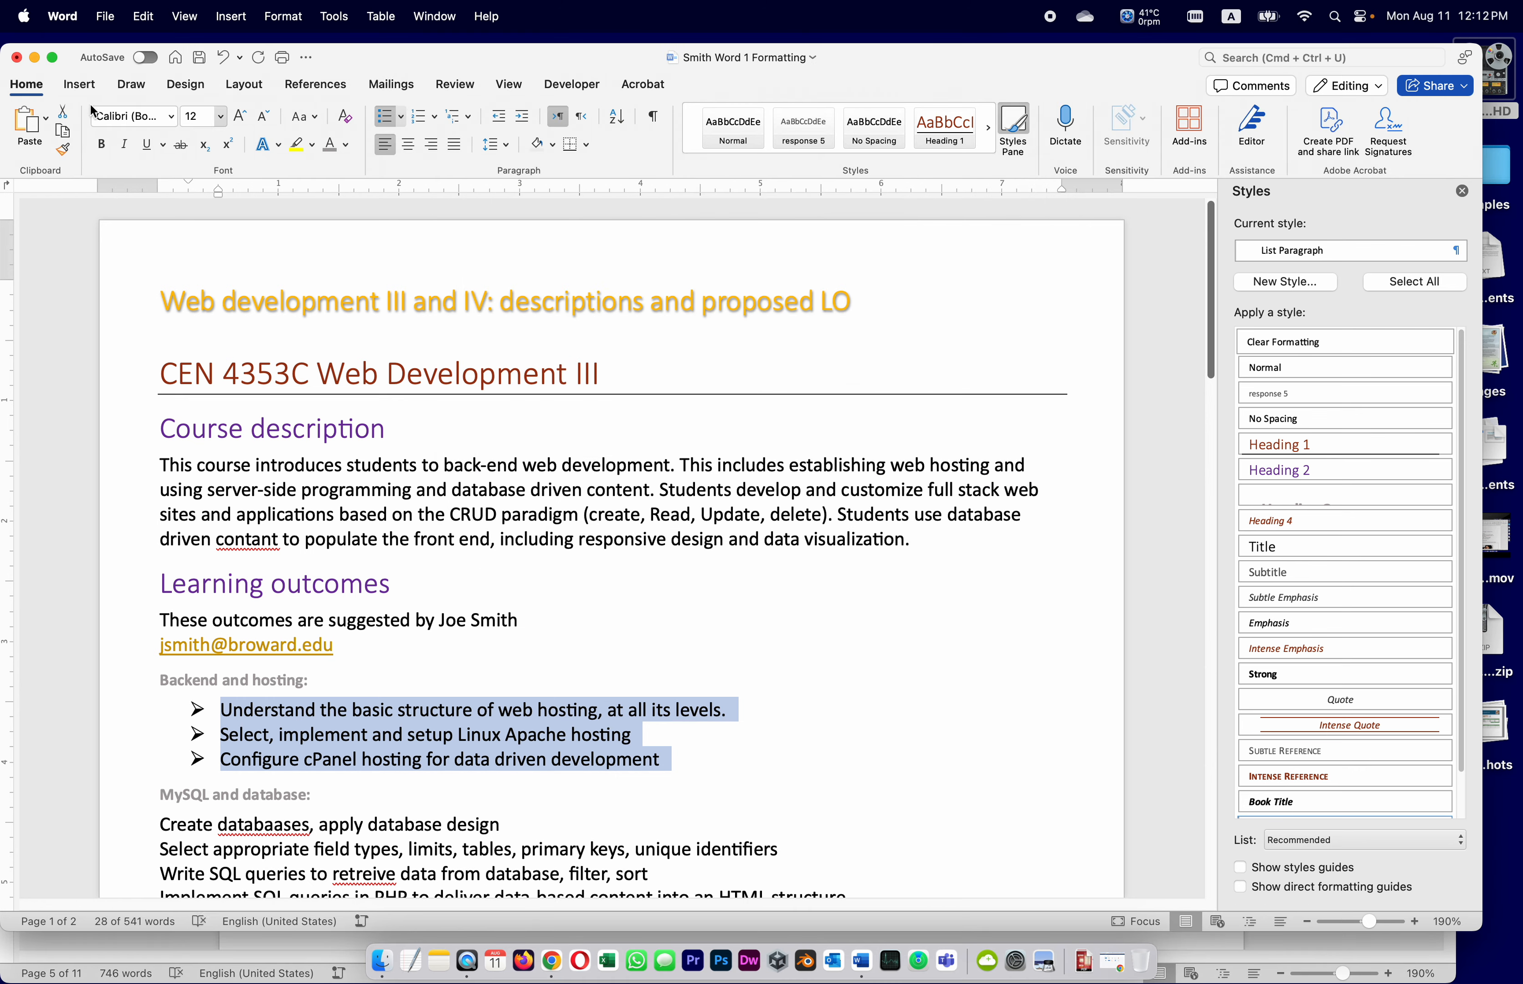
Save, then read assignment step 26: bullet every Heading 3 outcome group
left_click(199, 57)
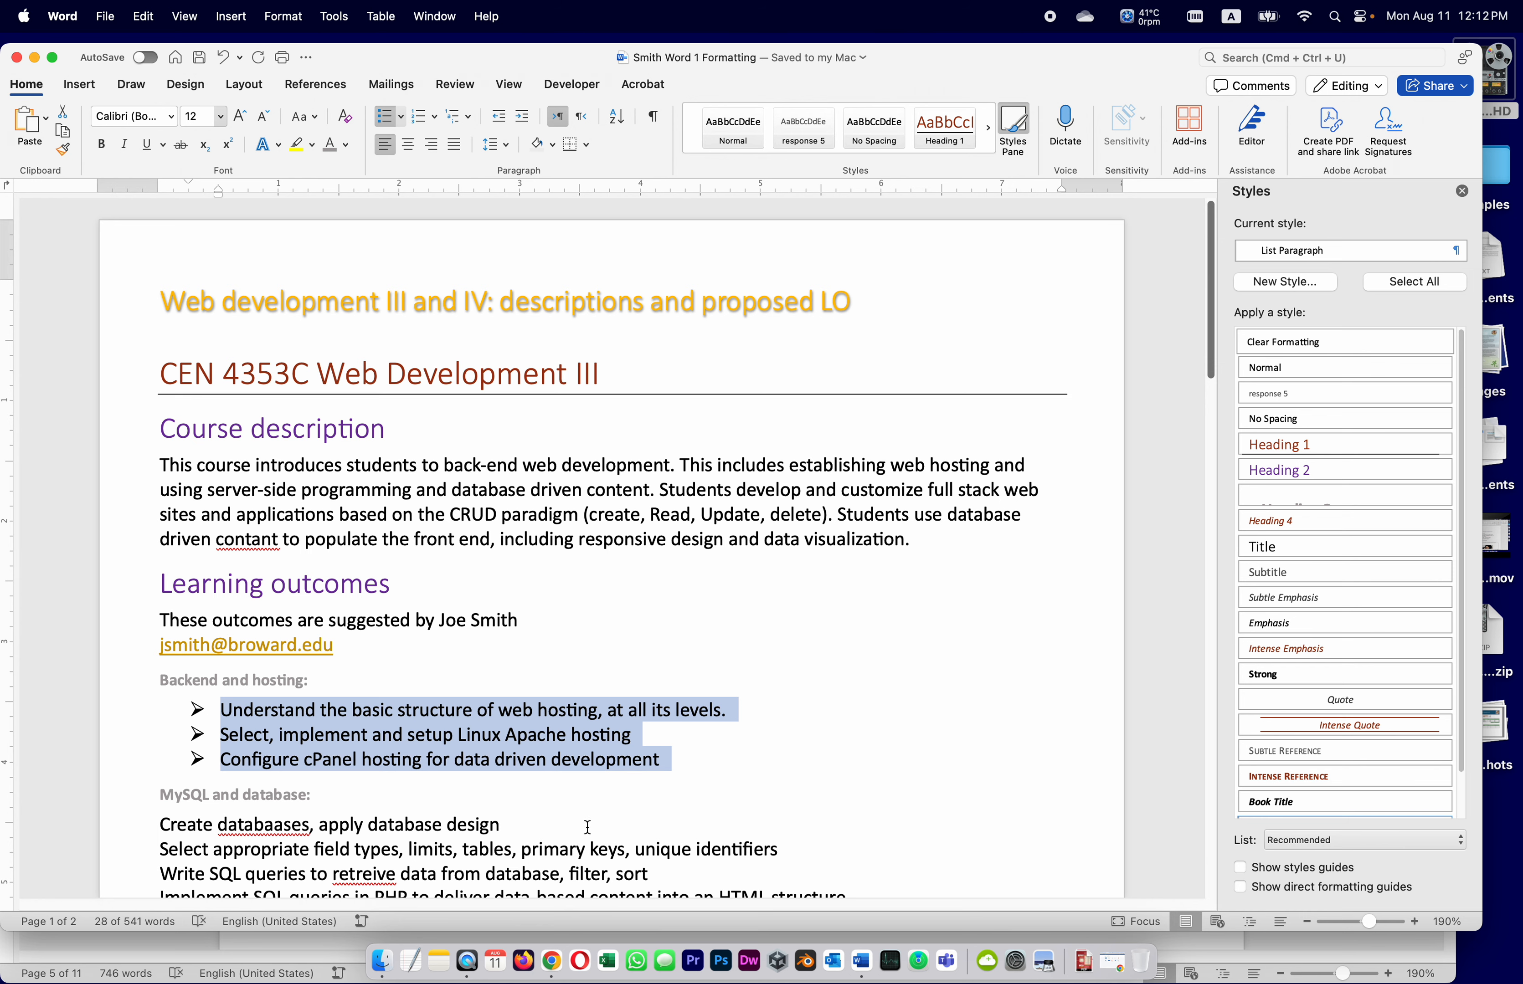
left_click(81, 954)
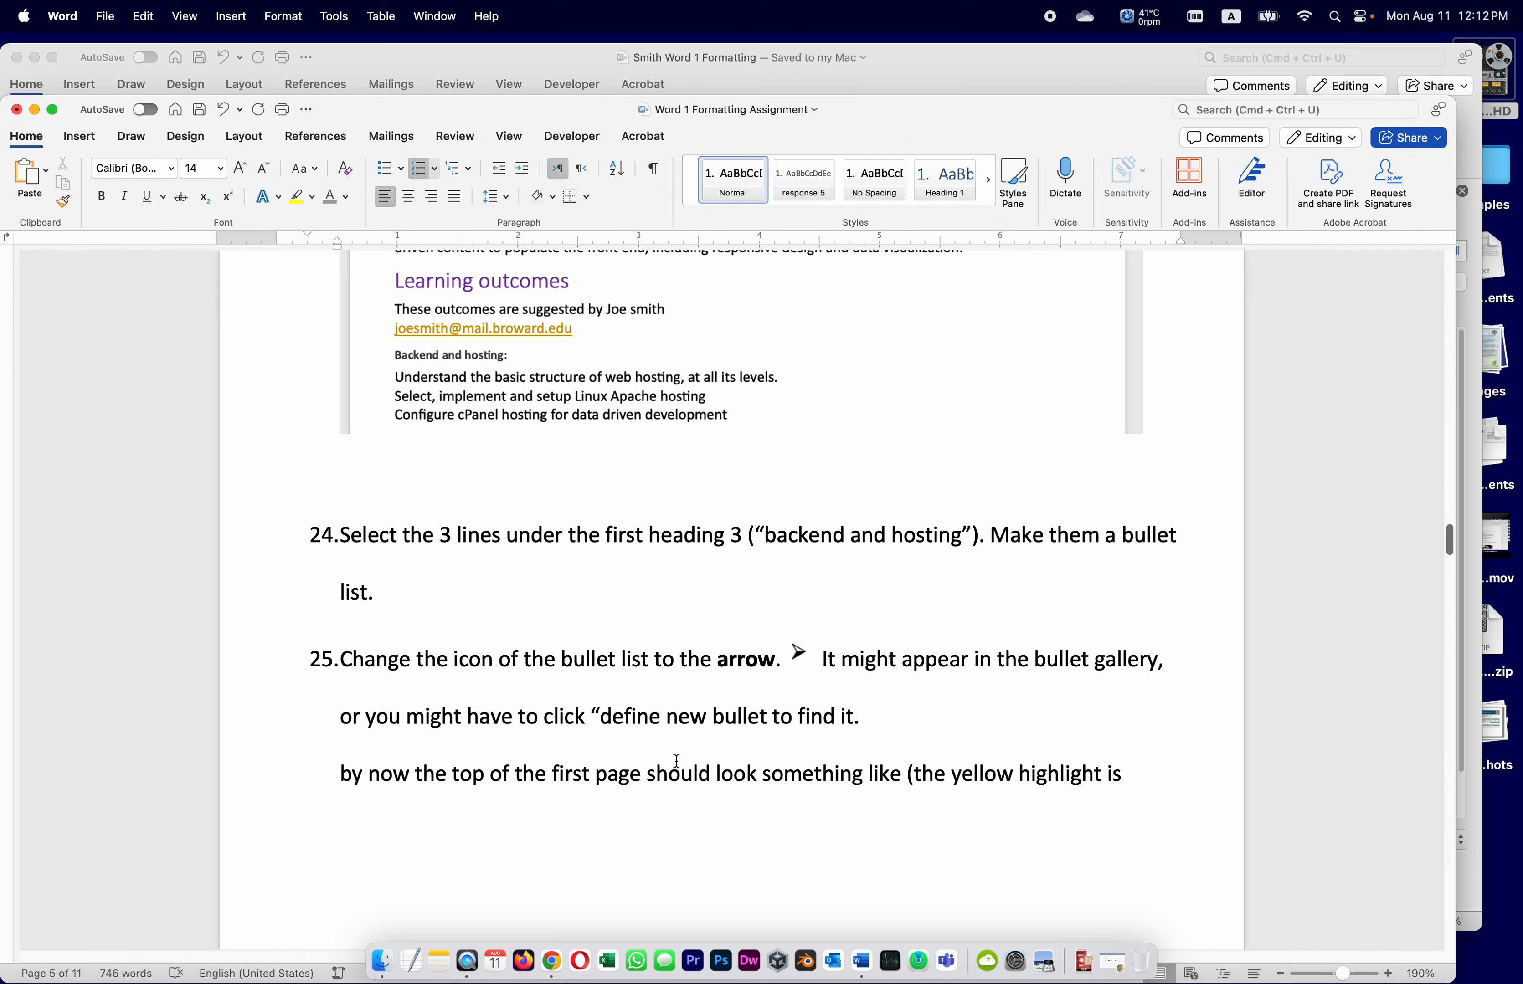
scroll(676, 761, "down", 5)
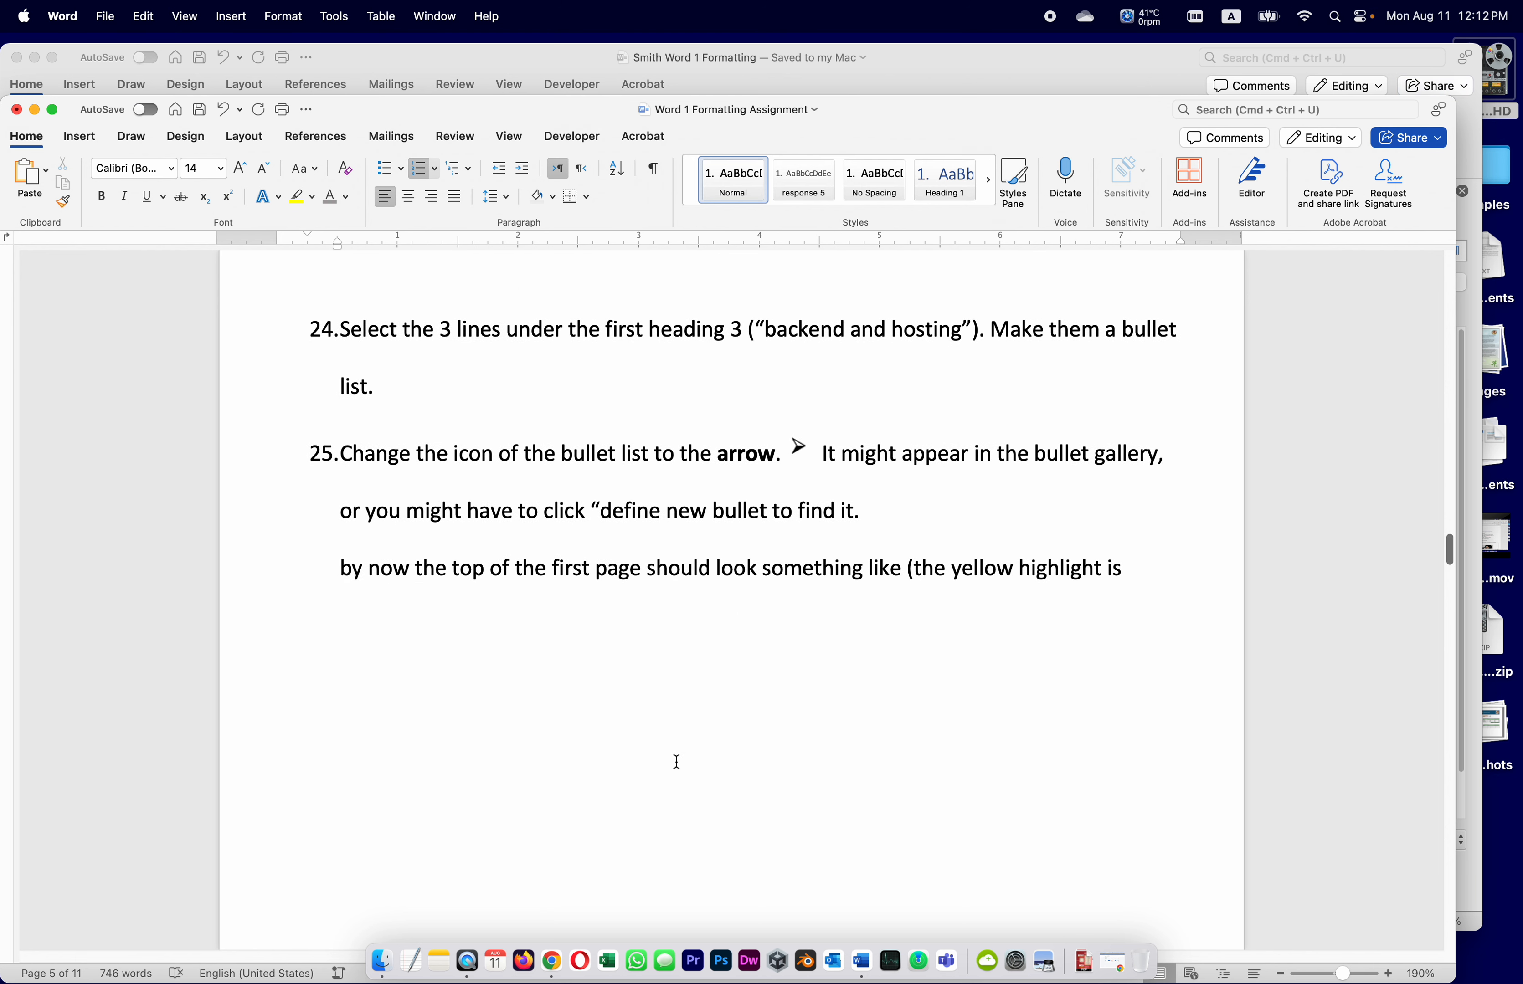
scroll(676, 762, "down", 1)
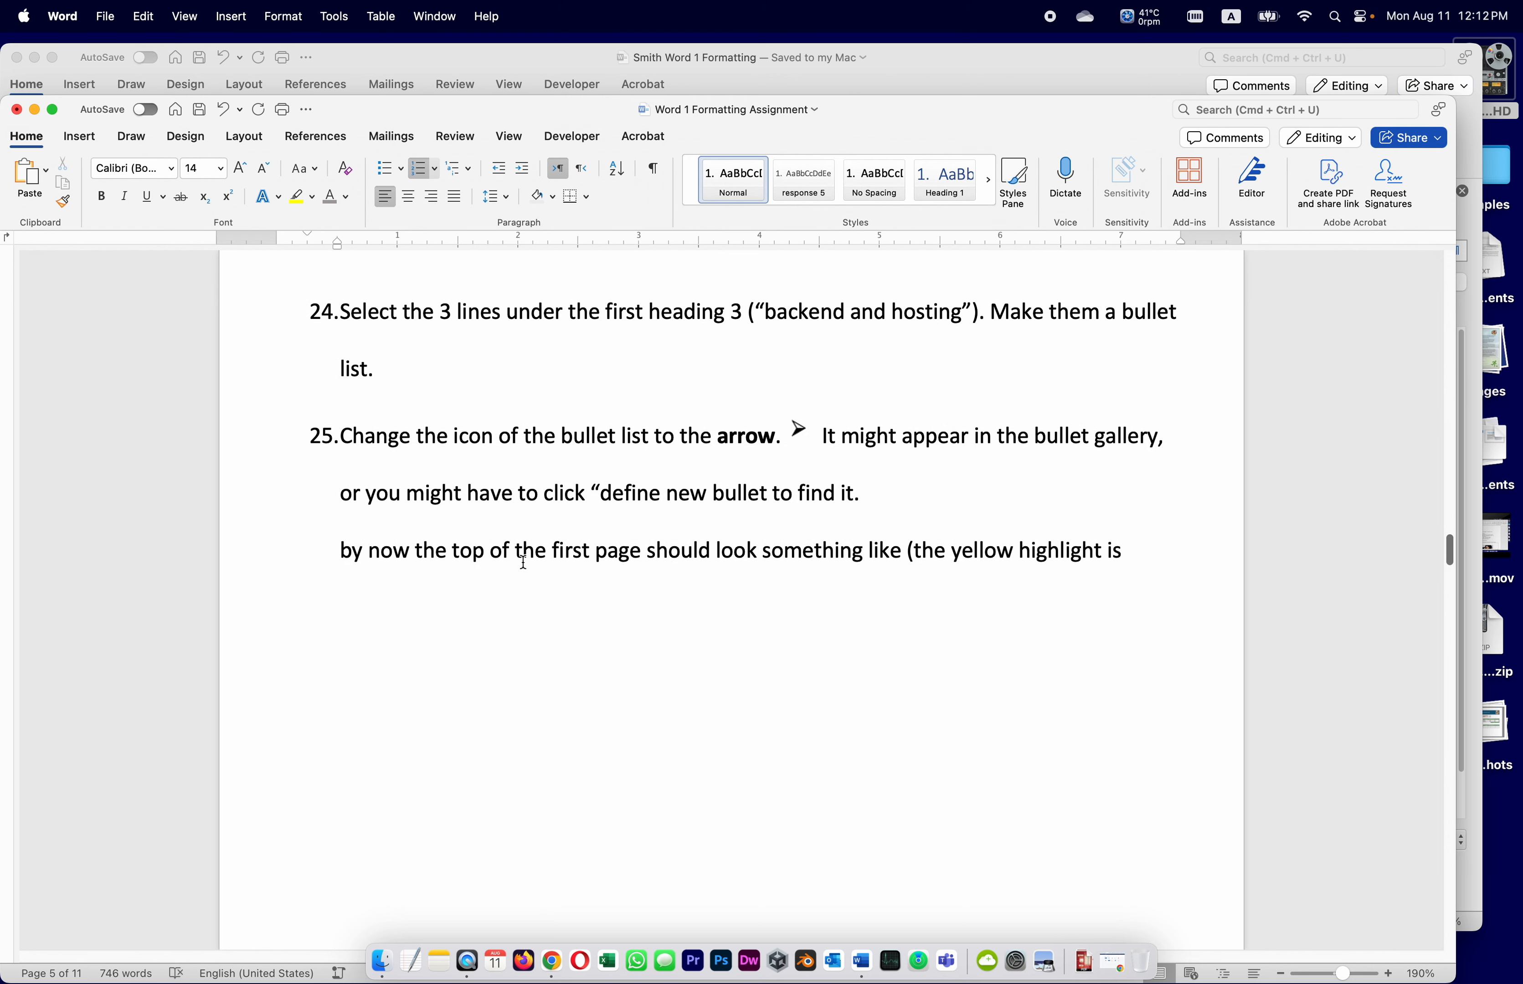
scroll(1029, 663, "down", 15)
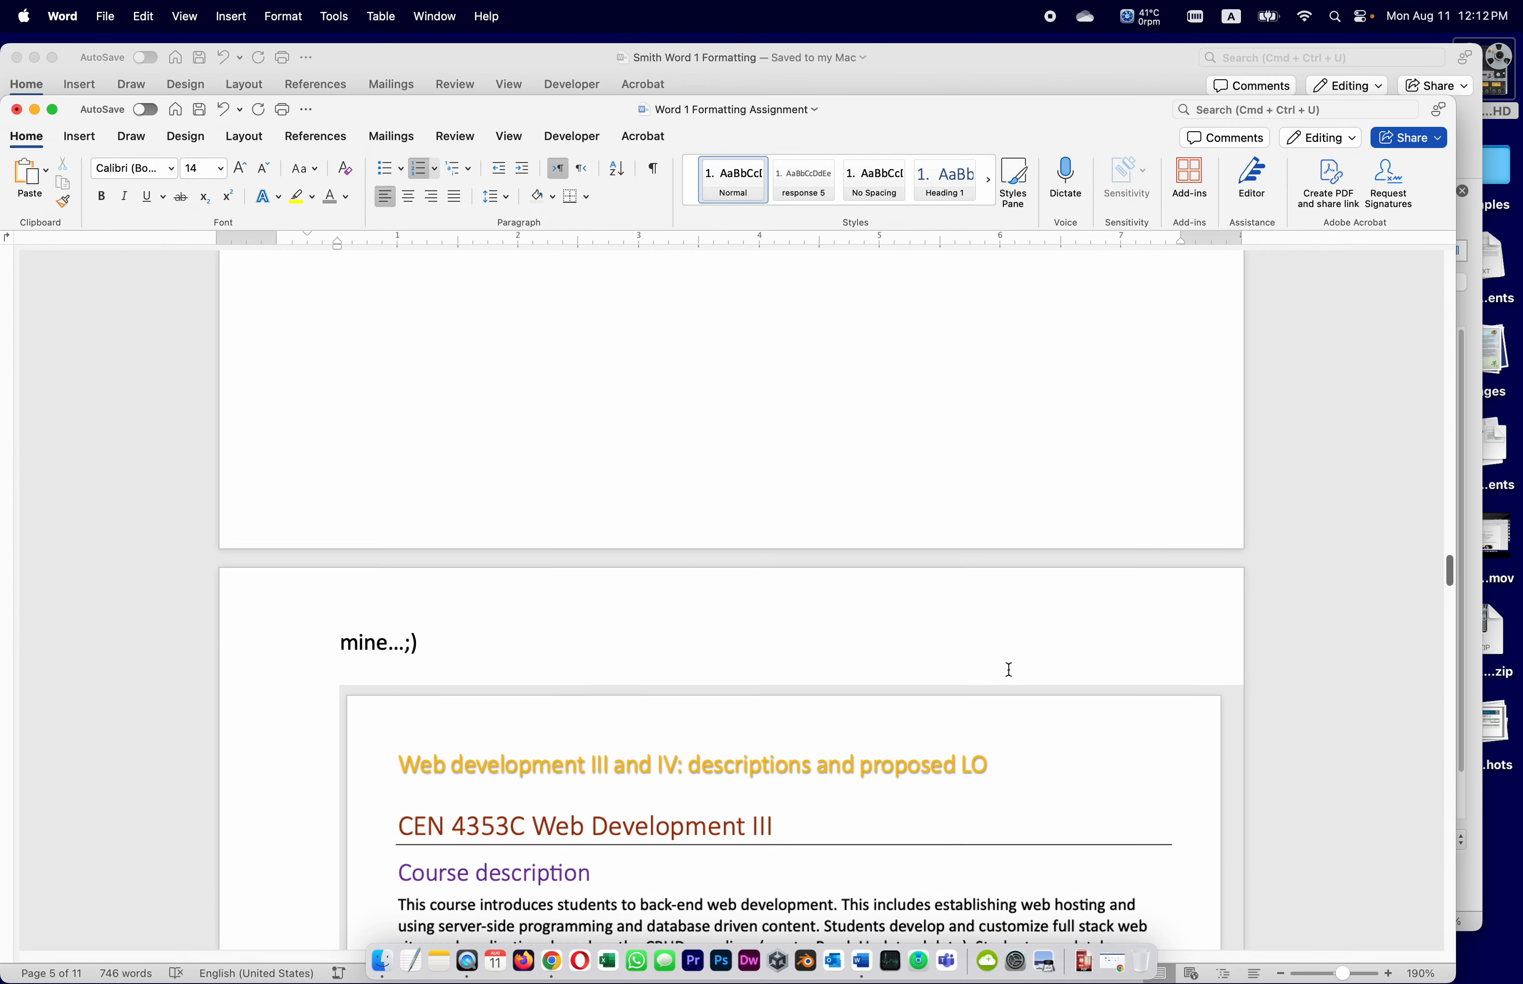
scroll(1004, 674, "down", 2)
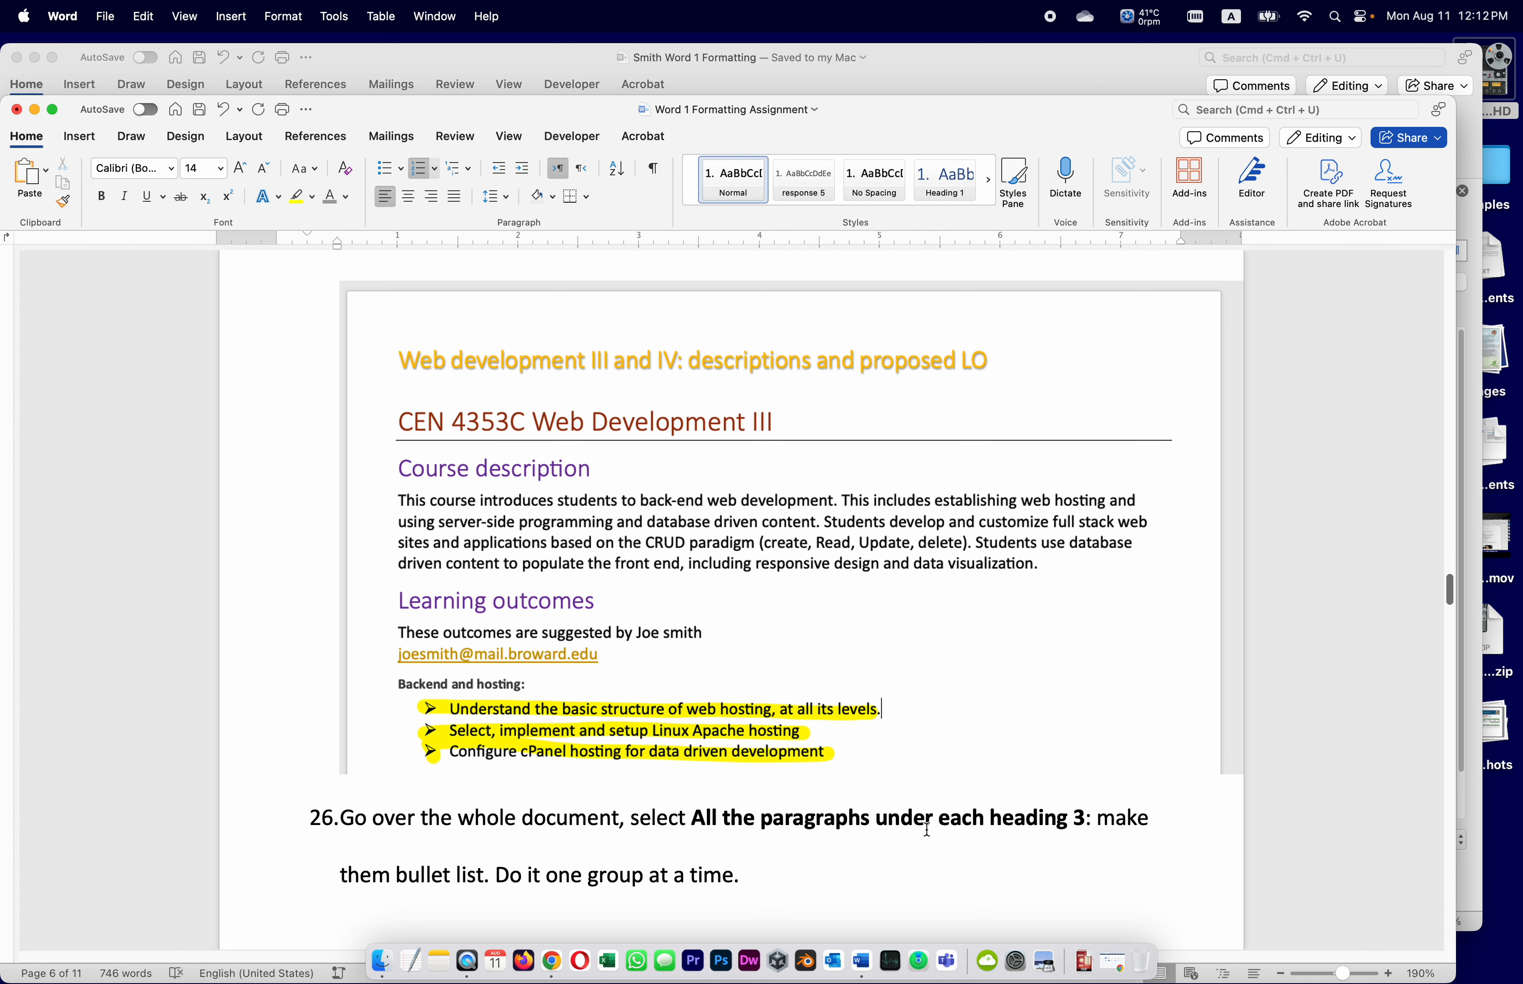
scroll(1015, 827, "down", 3)
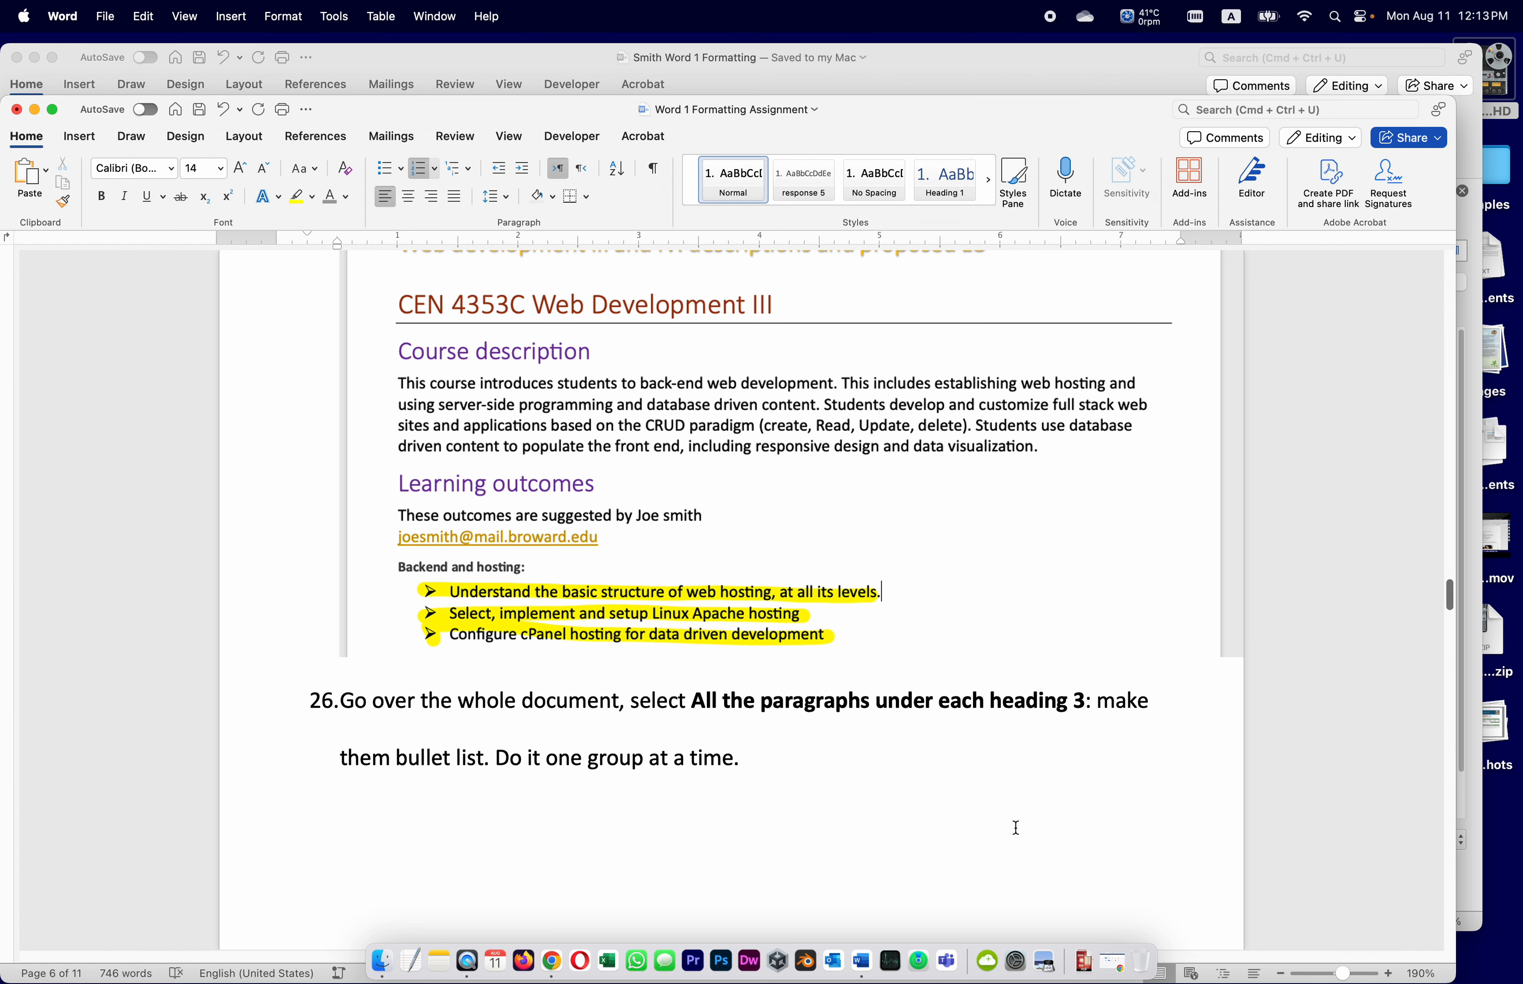
scroll(663, 781, "down", 10)
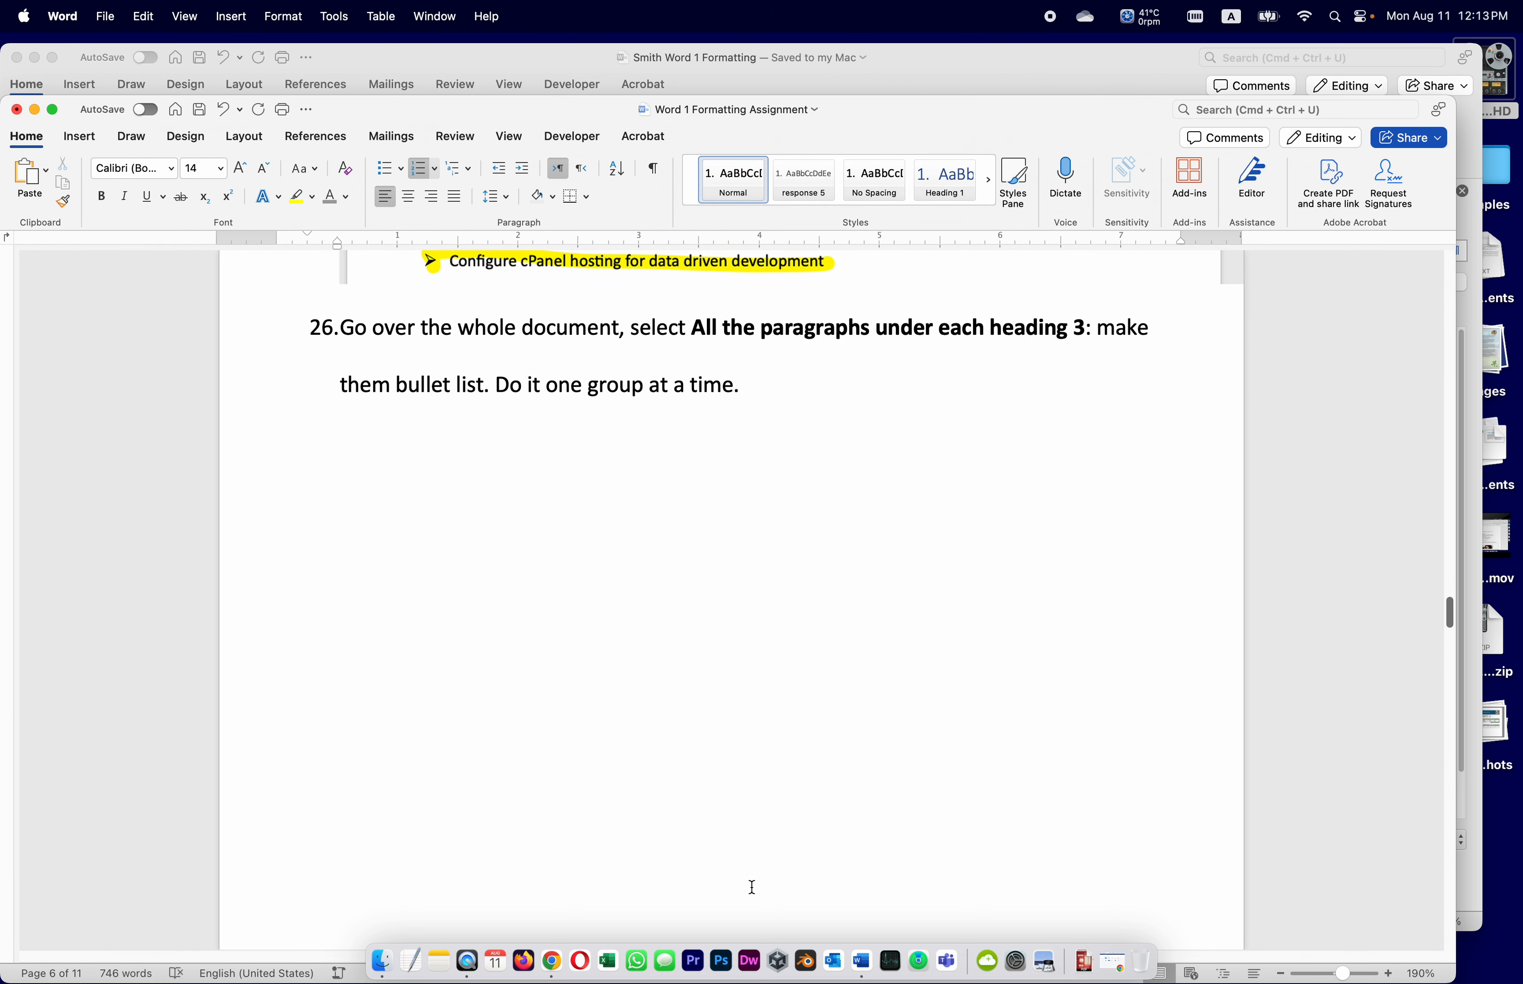
left_click(979, 59)
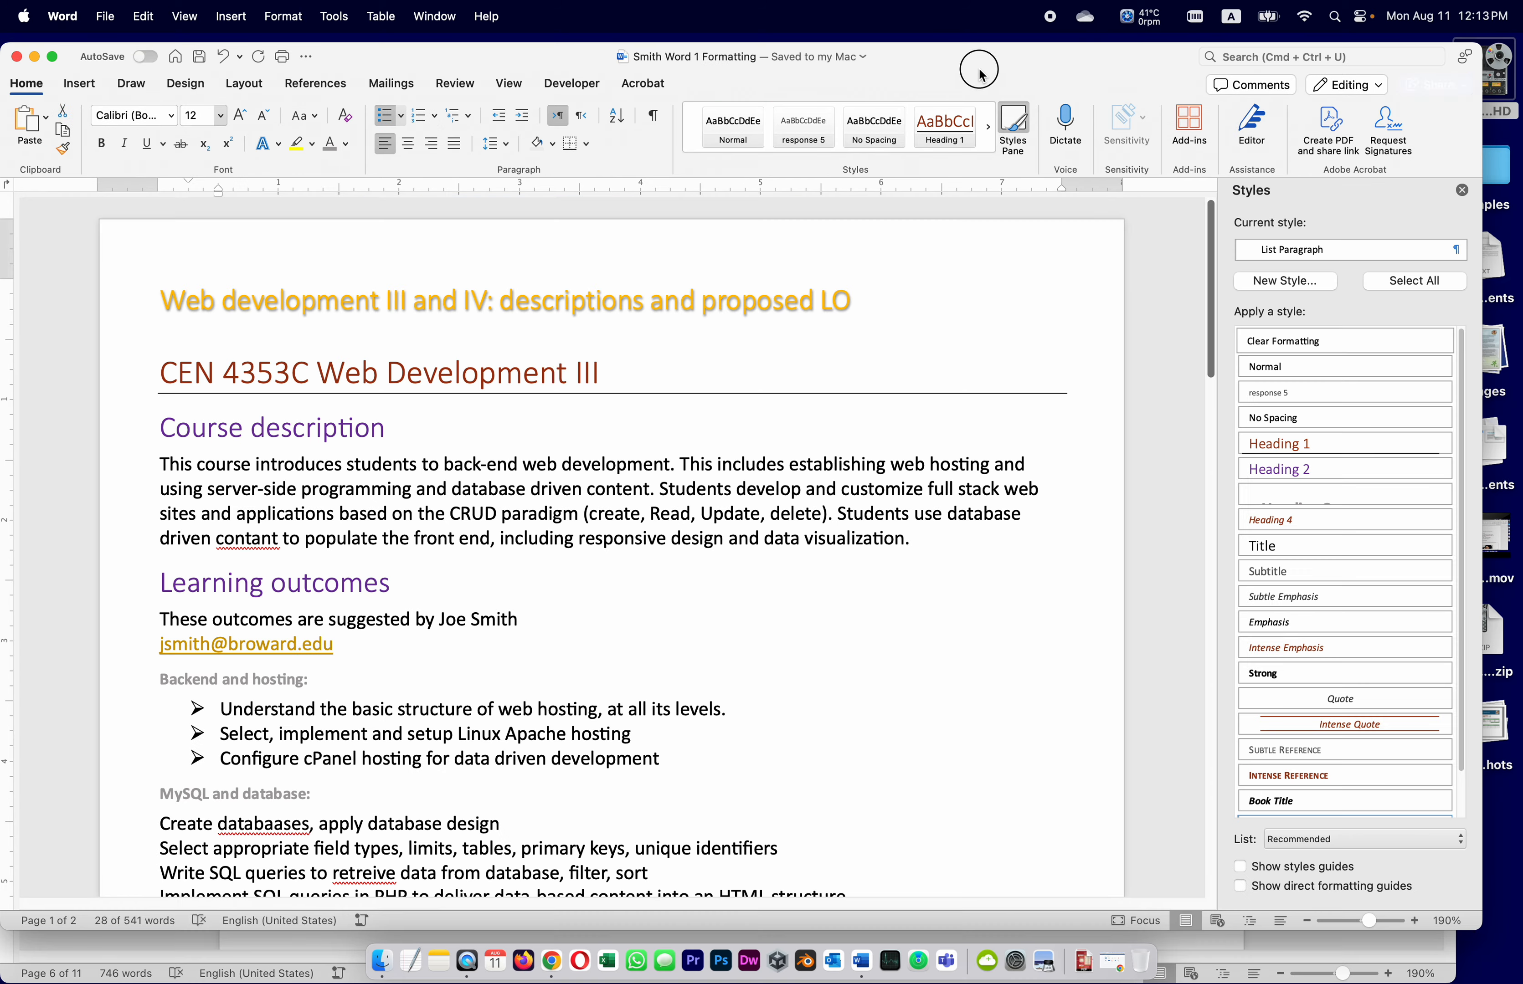
Arrow-bullet the MySQL and database (four lines), PHP, and Web Development (three lines) outcome groups
scroll(341, 770, "down", 5)
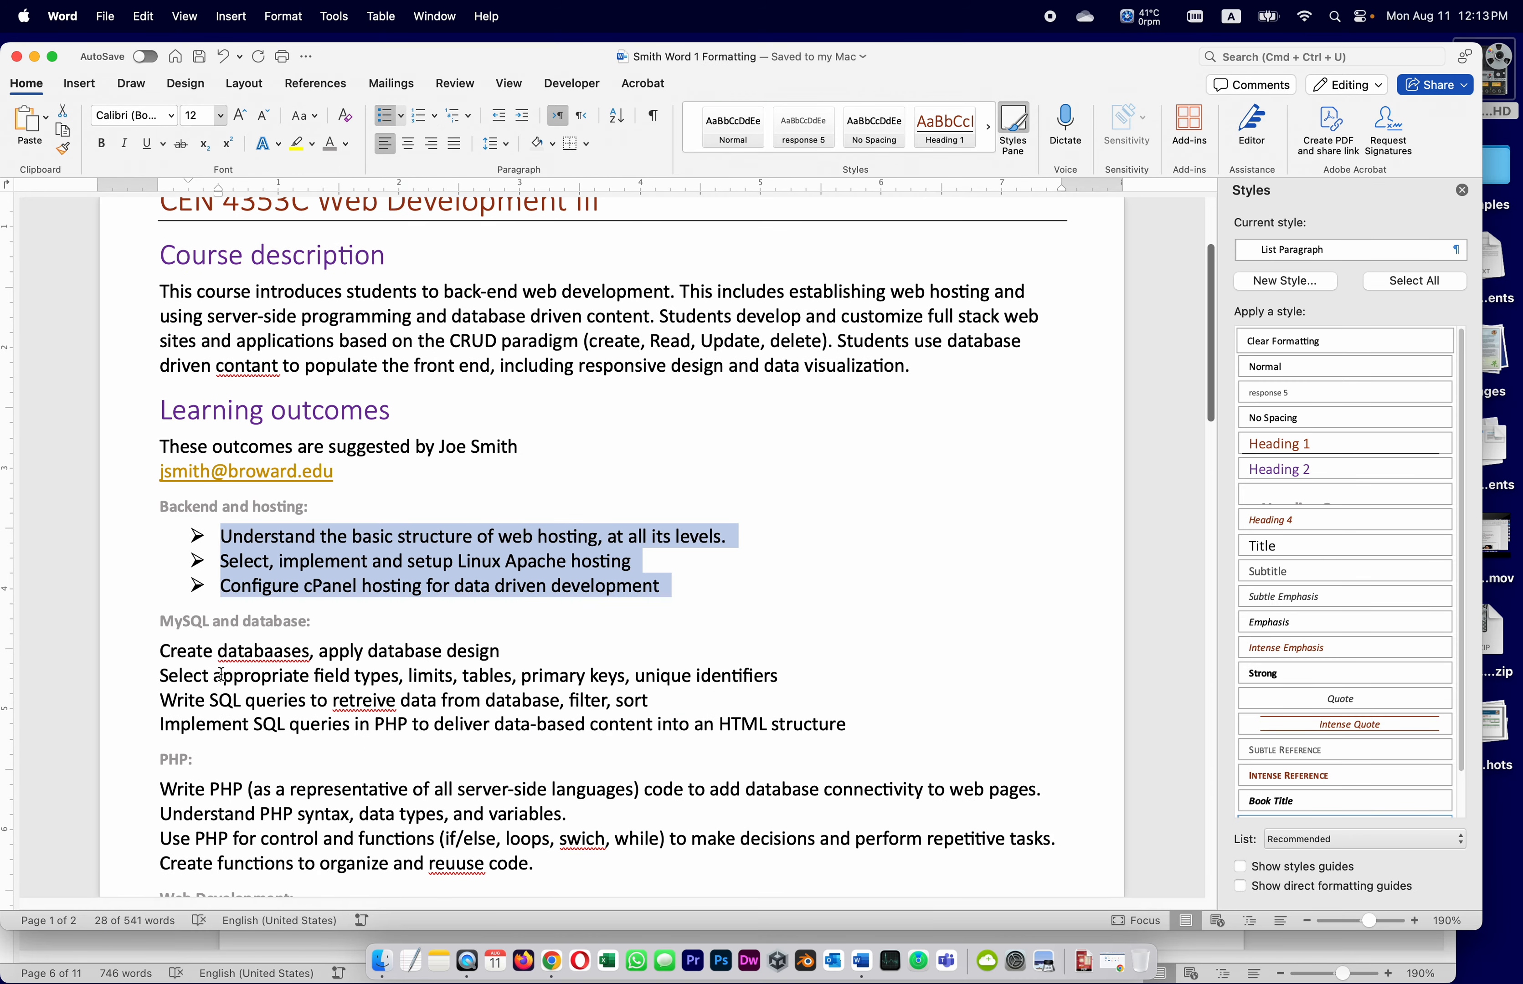
left_click_drag(160, 653, 888, 716)
left_click(384, 117)
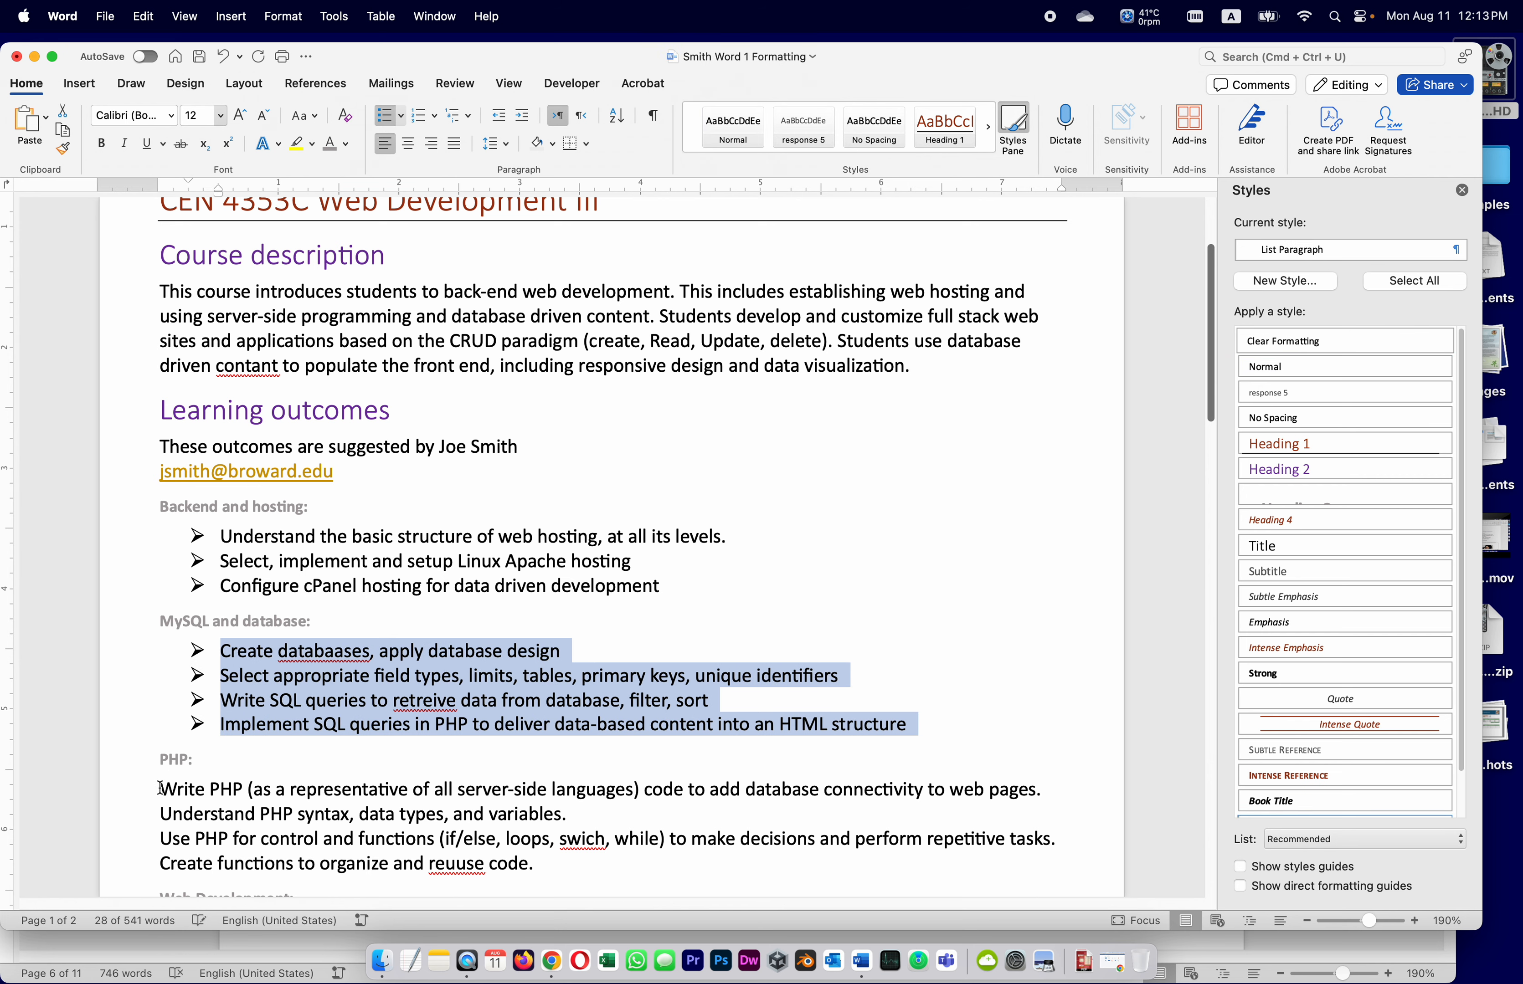
left_click_drag(160, 789, 609, 861)
scroll(679, 780, "down", 8)
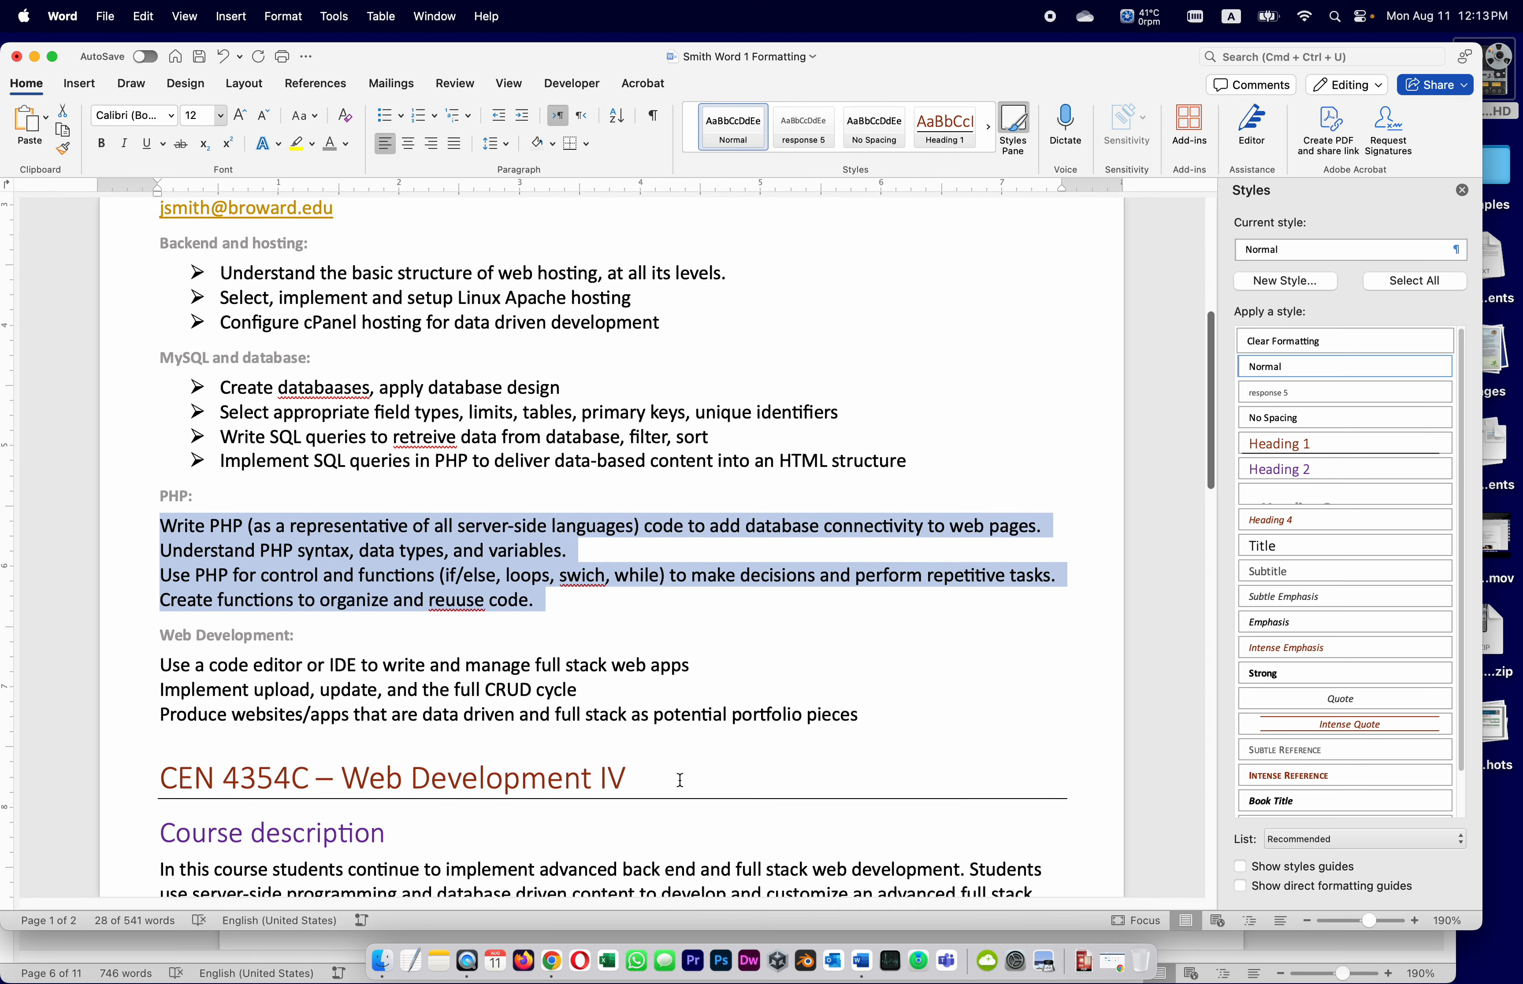
left_click(384, 116)
left_click_drag(157, 714, 969, 755)
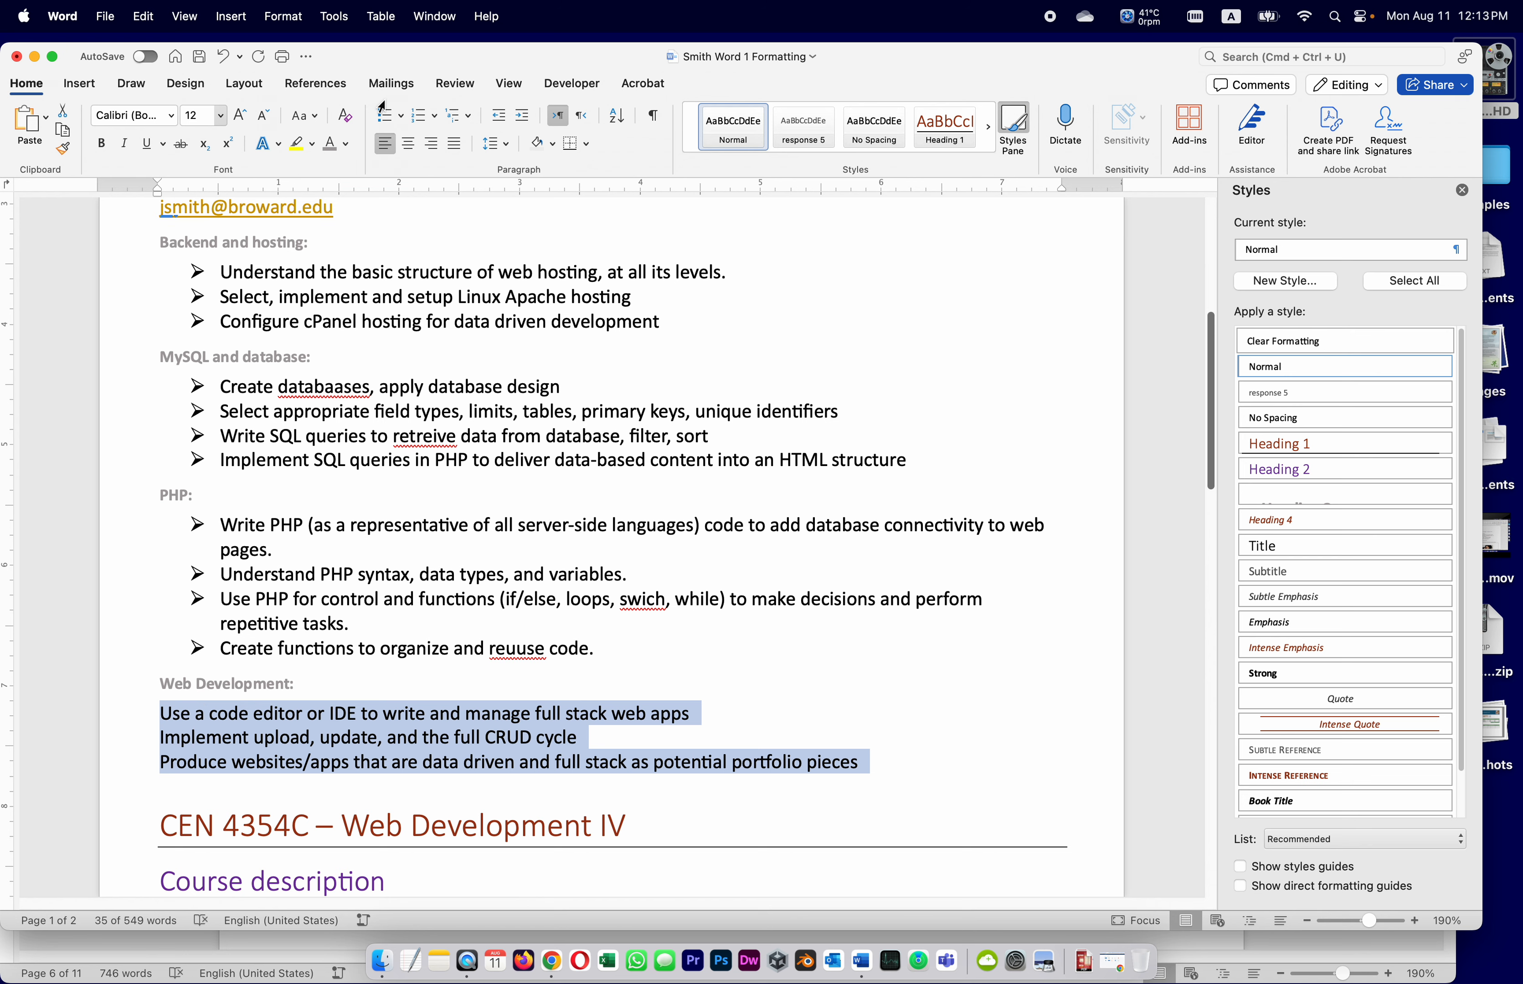
left_click(384, 116)
scroll(419, 659, "down", 10)
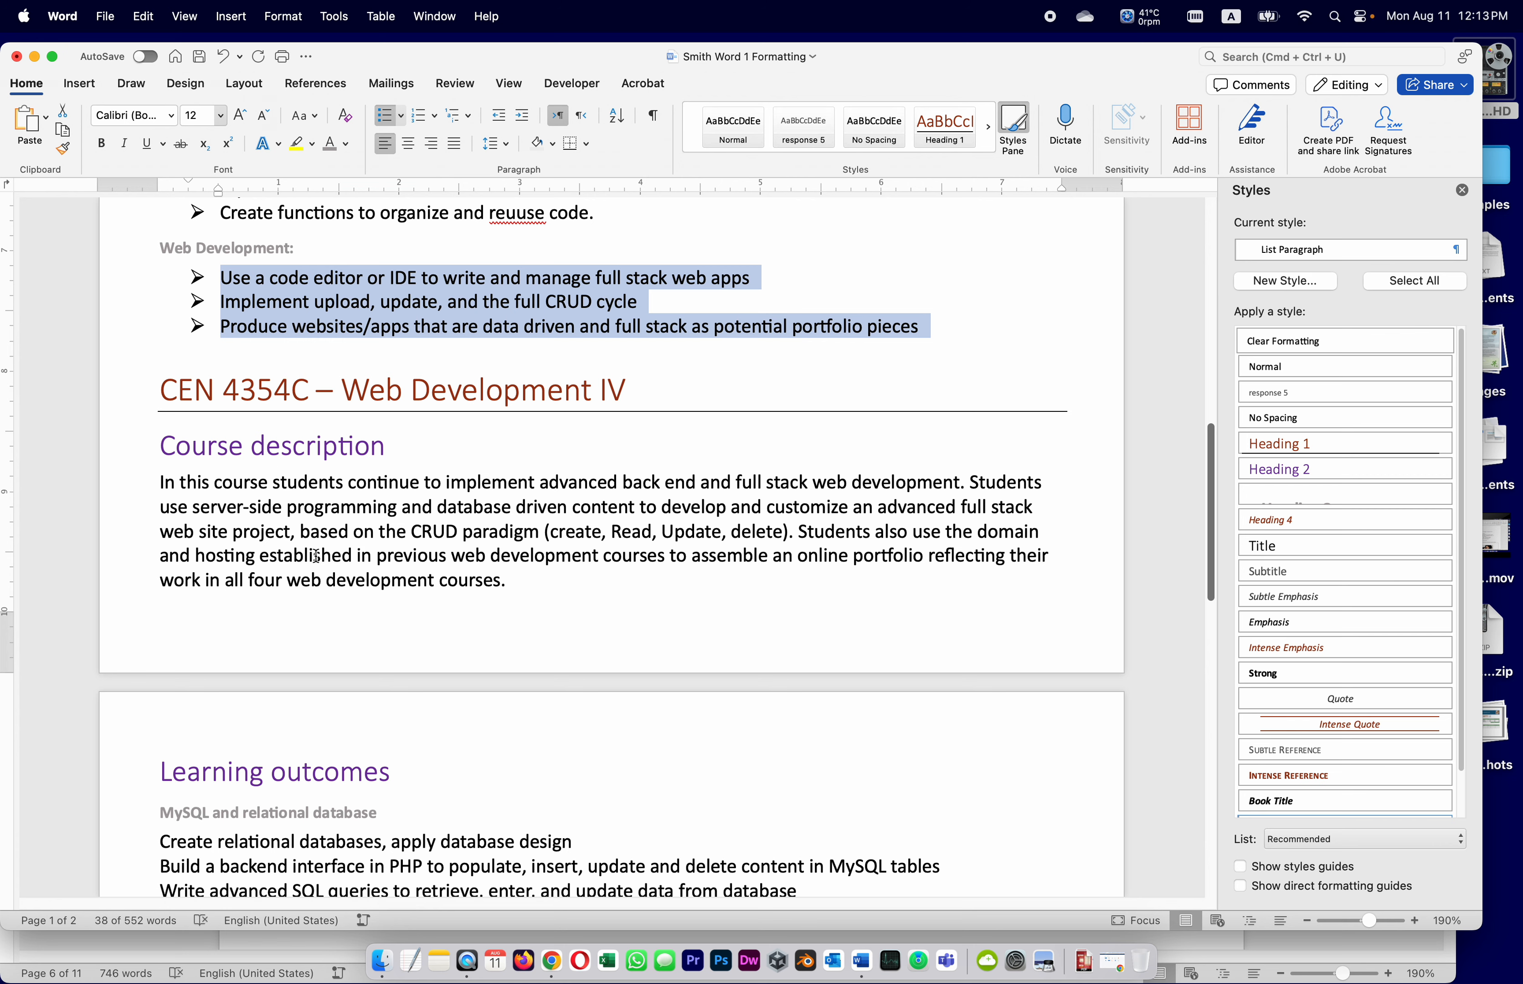
scroll(352, 637, "down", 5)
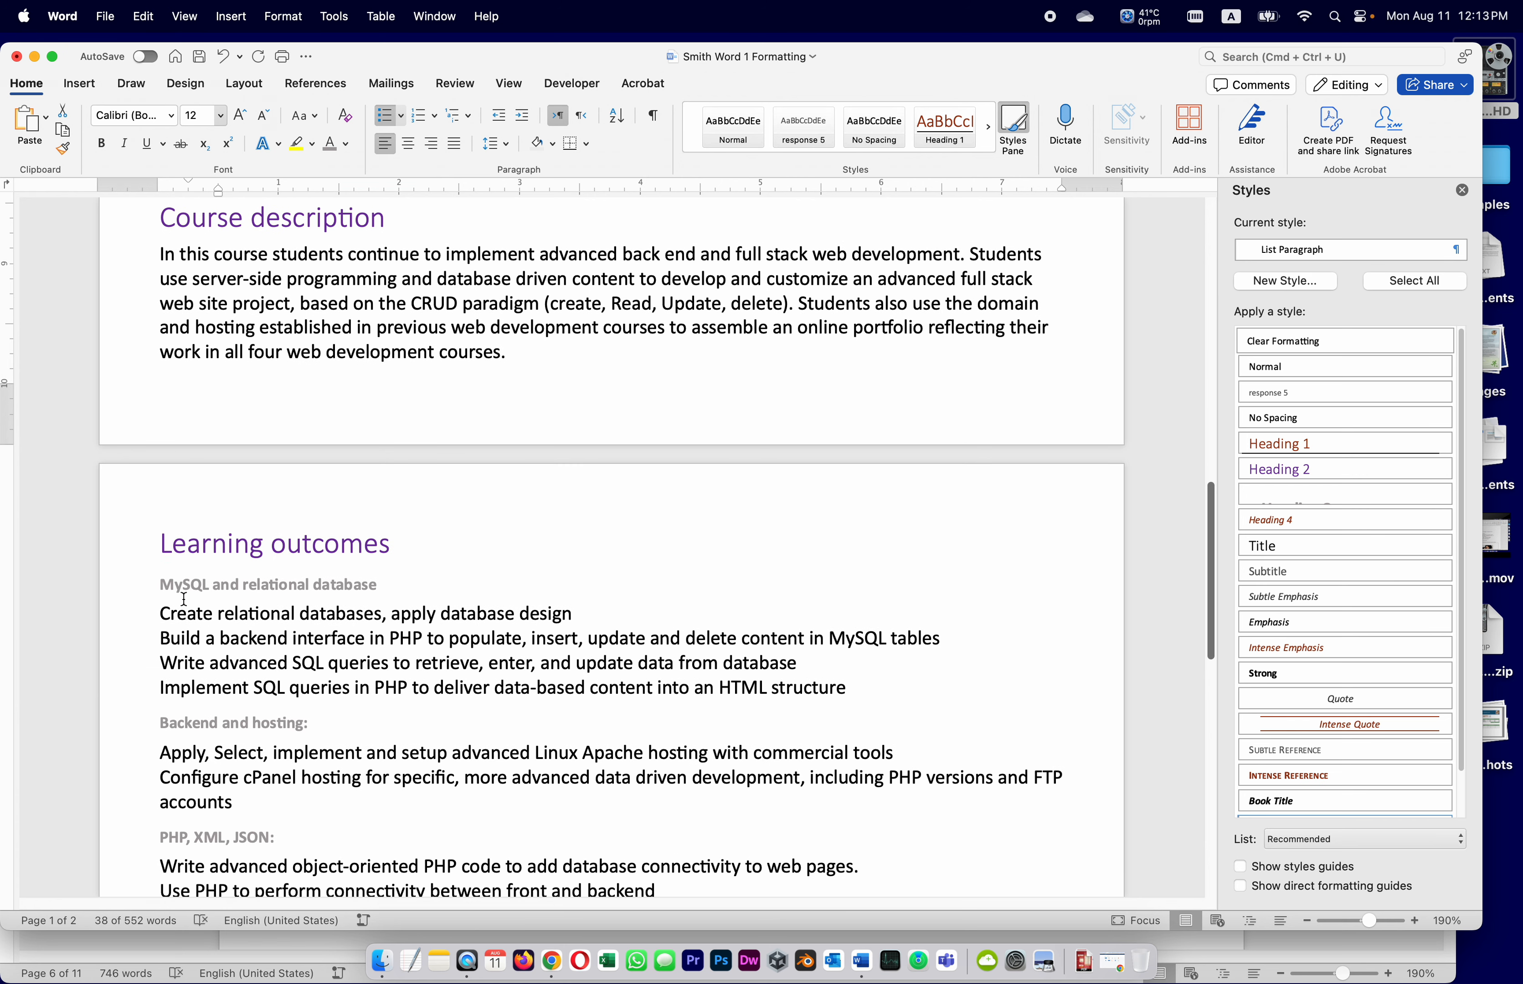
Arrow-bullet the MySQL and relational database, Backend and hosting, PHP/XML/JSON, and portfolio outcome groups
left_click_drag(163, 606, 901, 692)
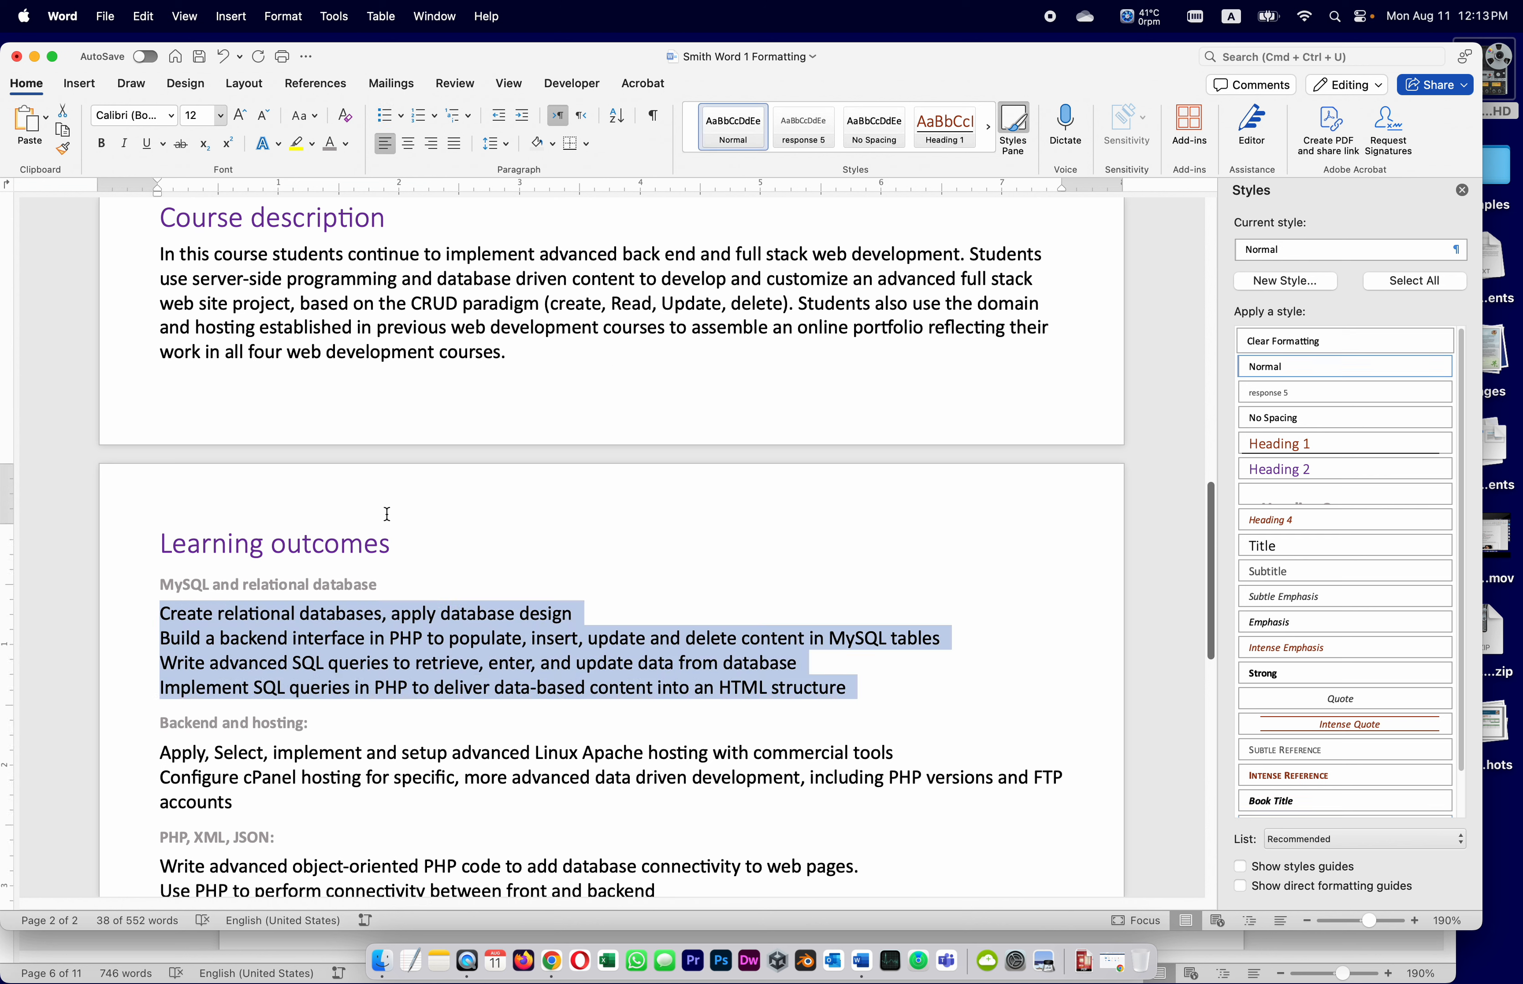
left_click(384, 115)
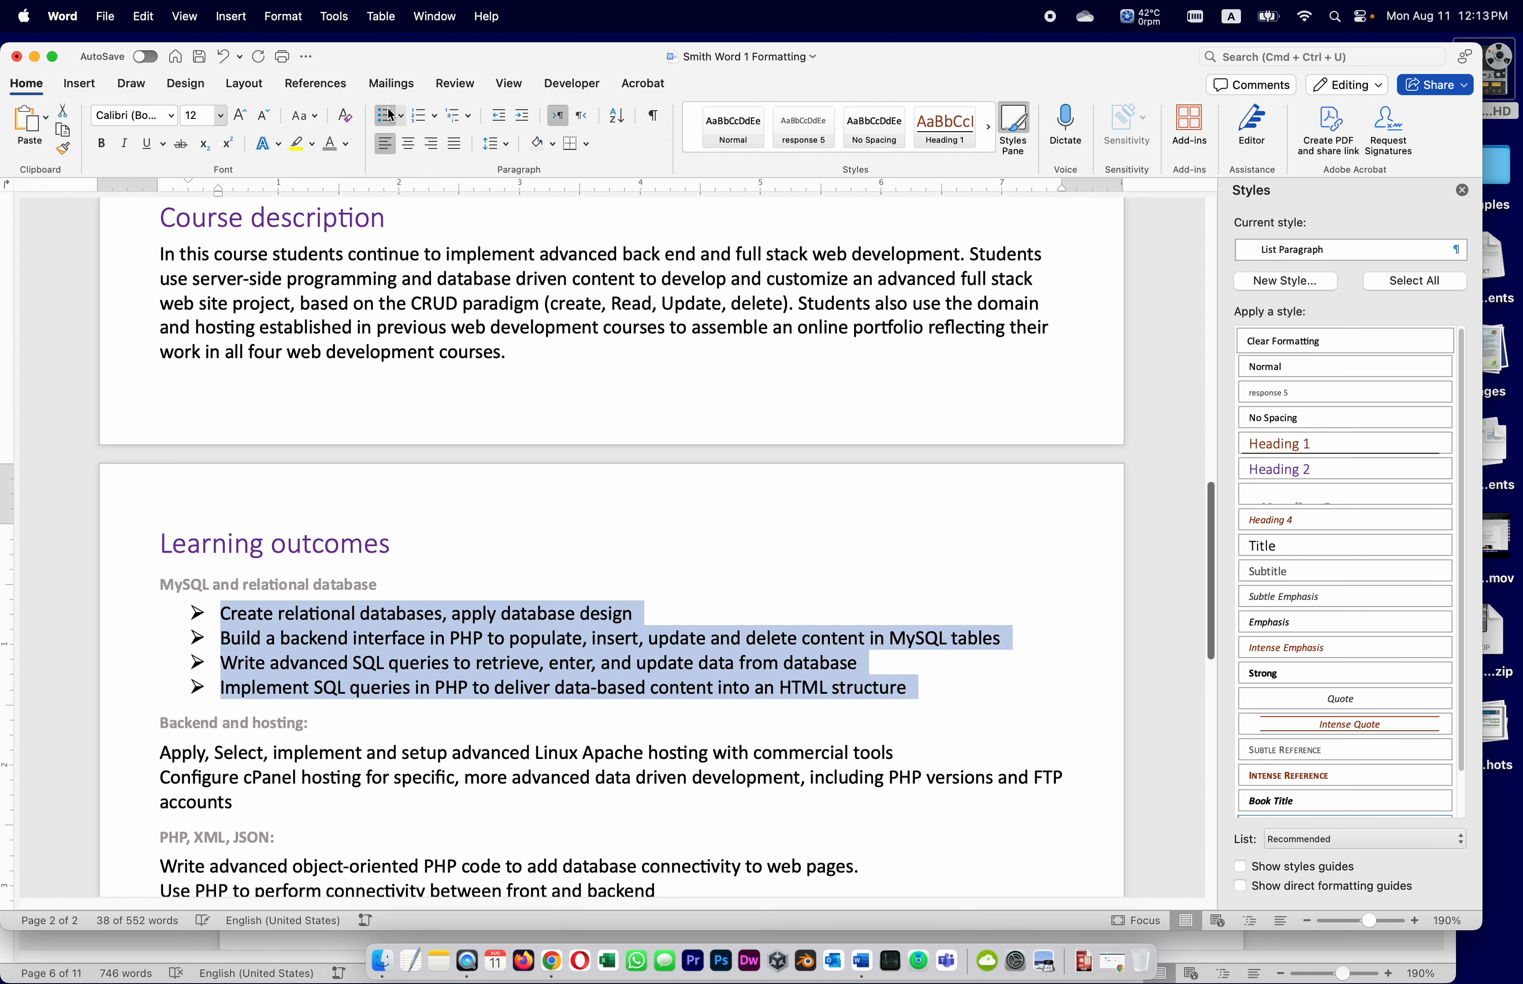
left_click(246, 803)
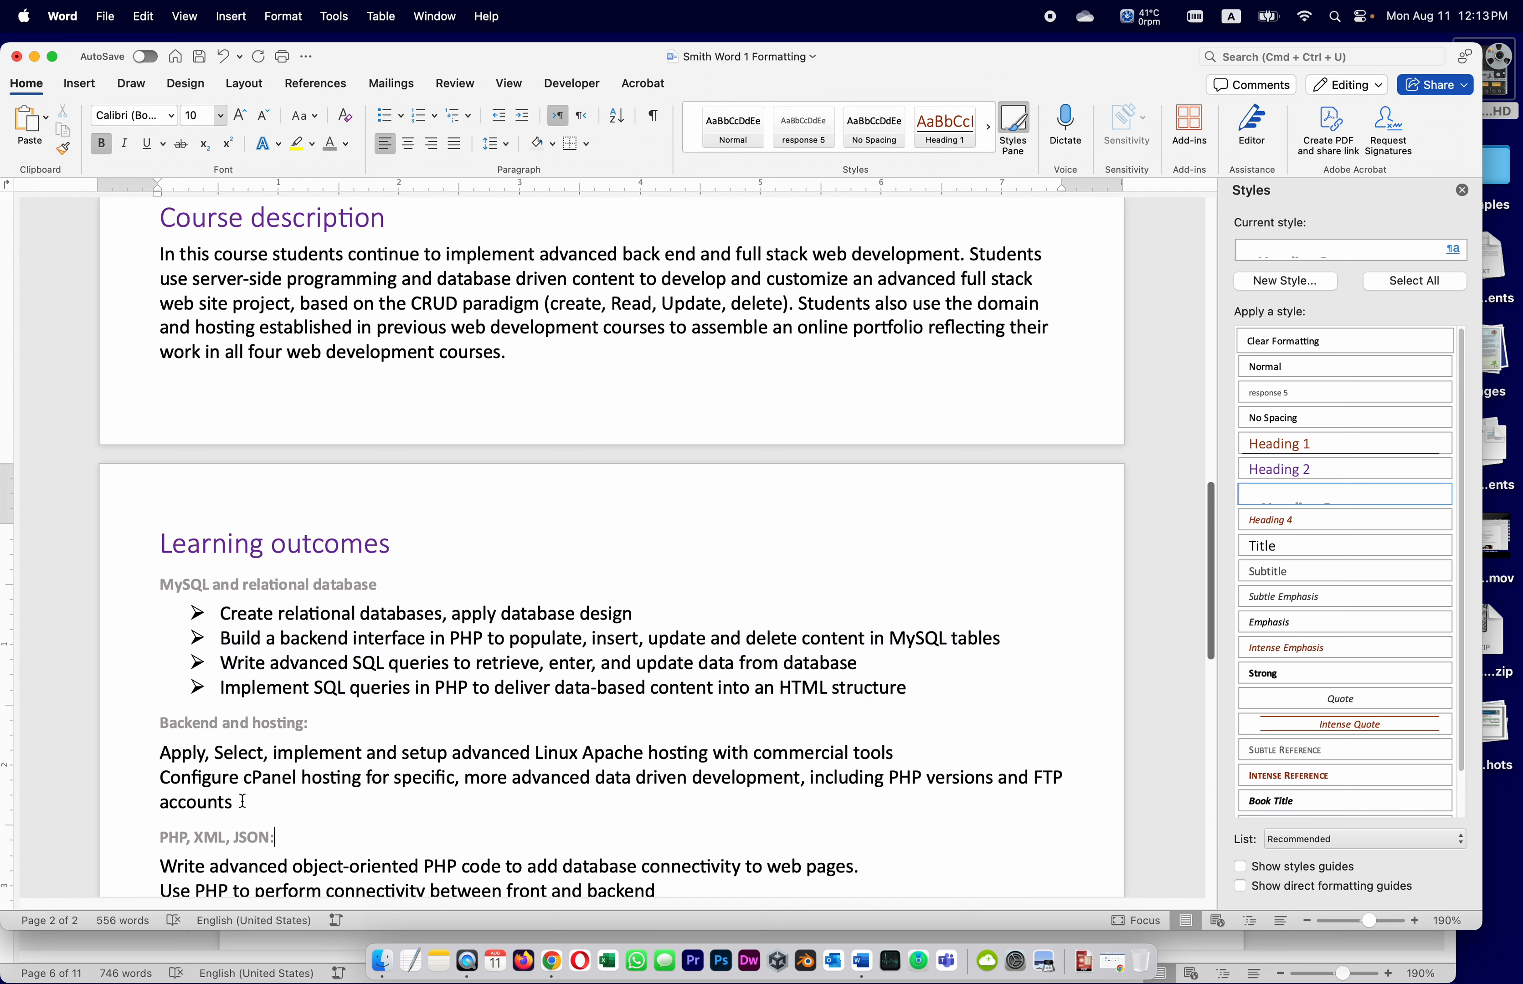
left_click_drag(247, 803, 139, 753)
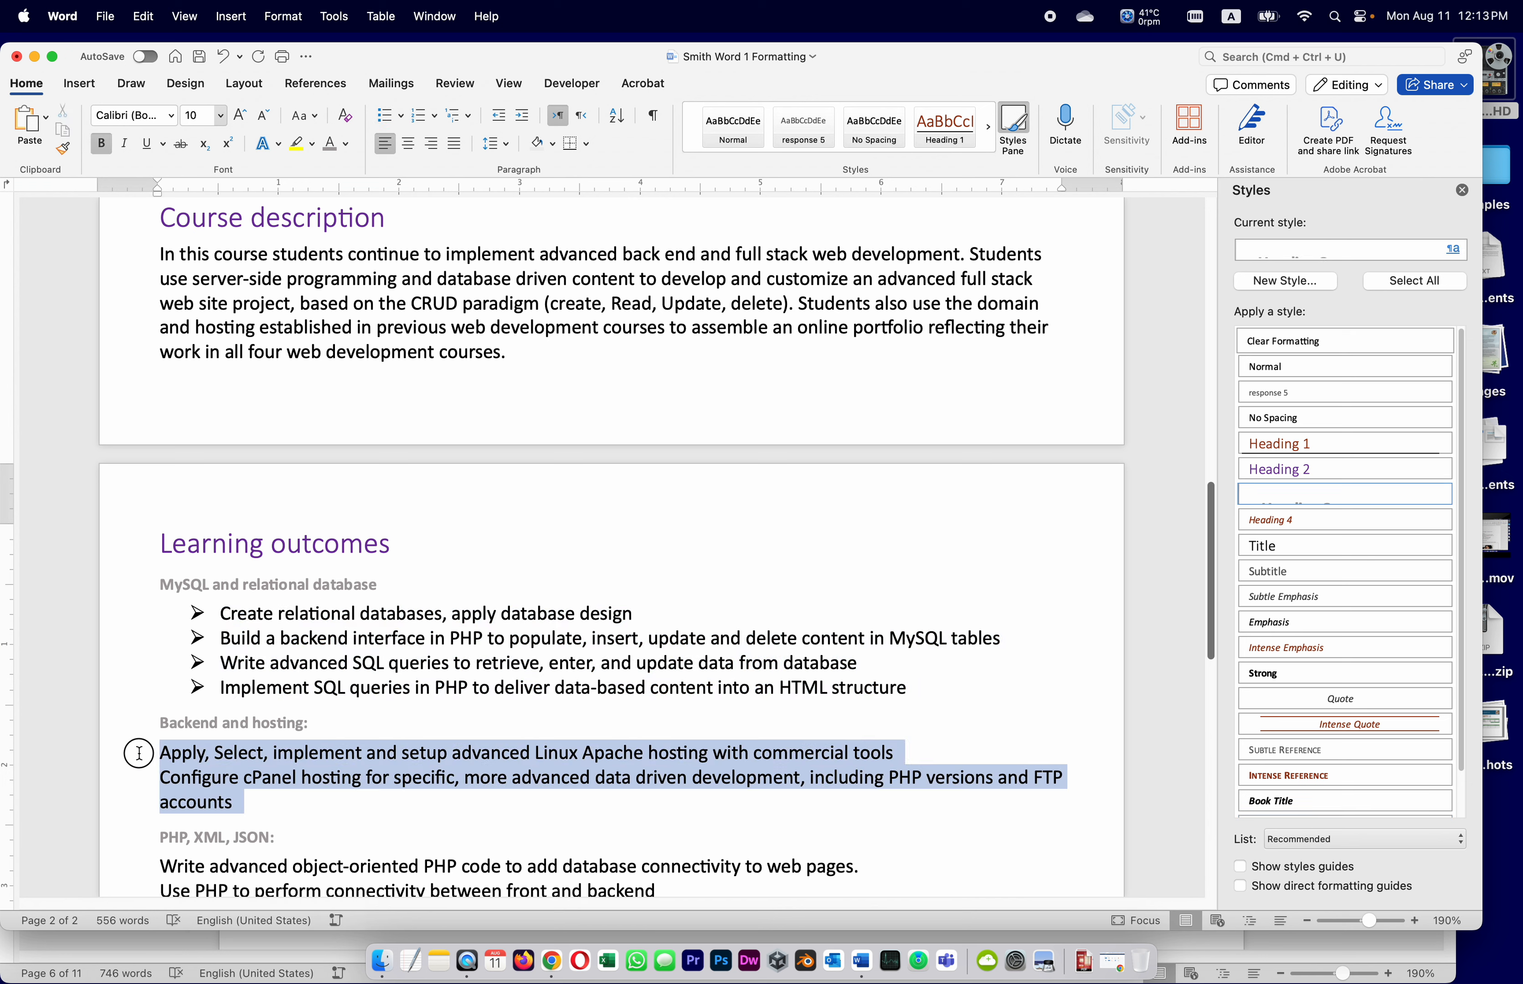
left_click(382, 117)
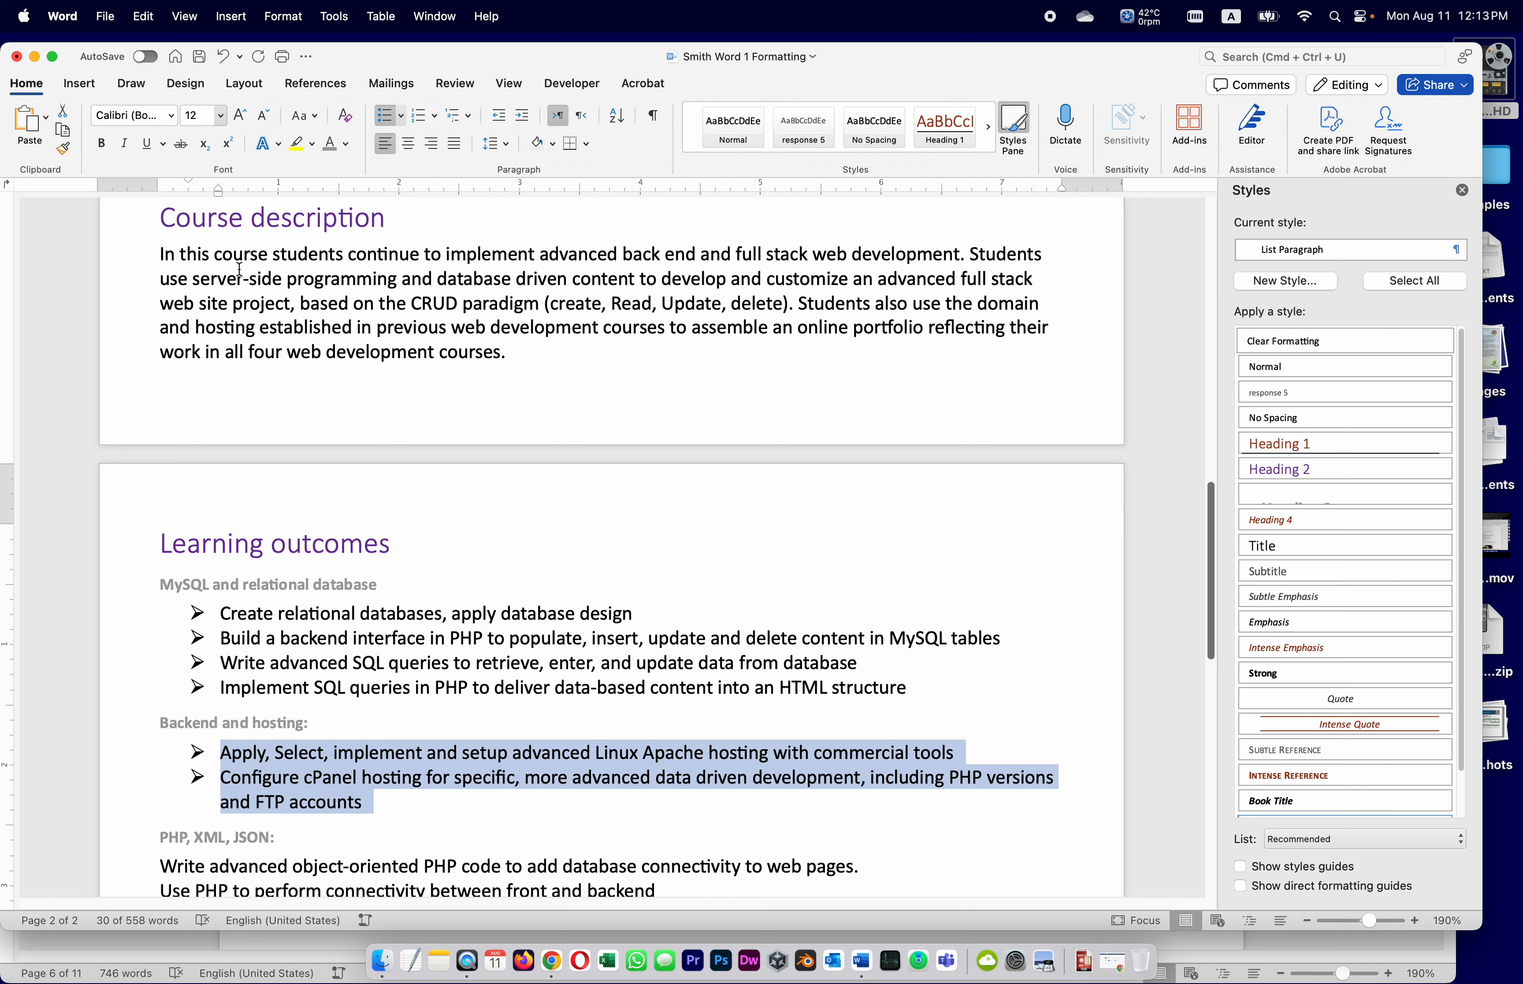
scroll(441, 560, "down", 5)
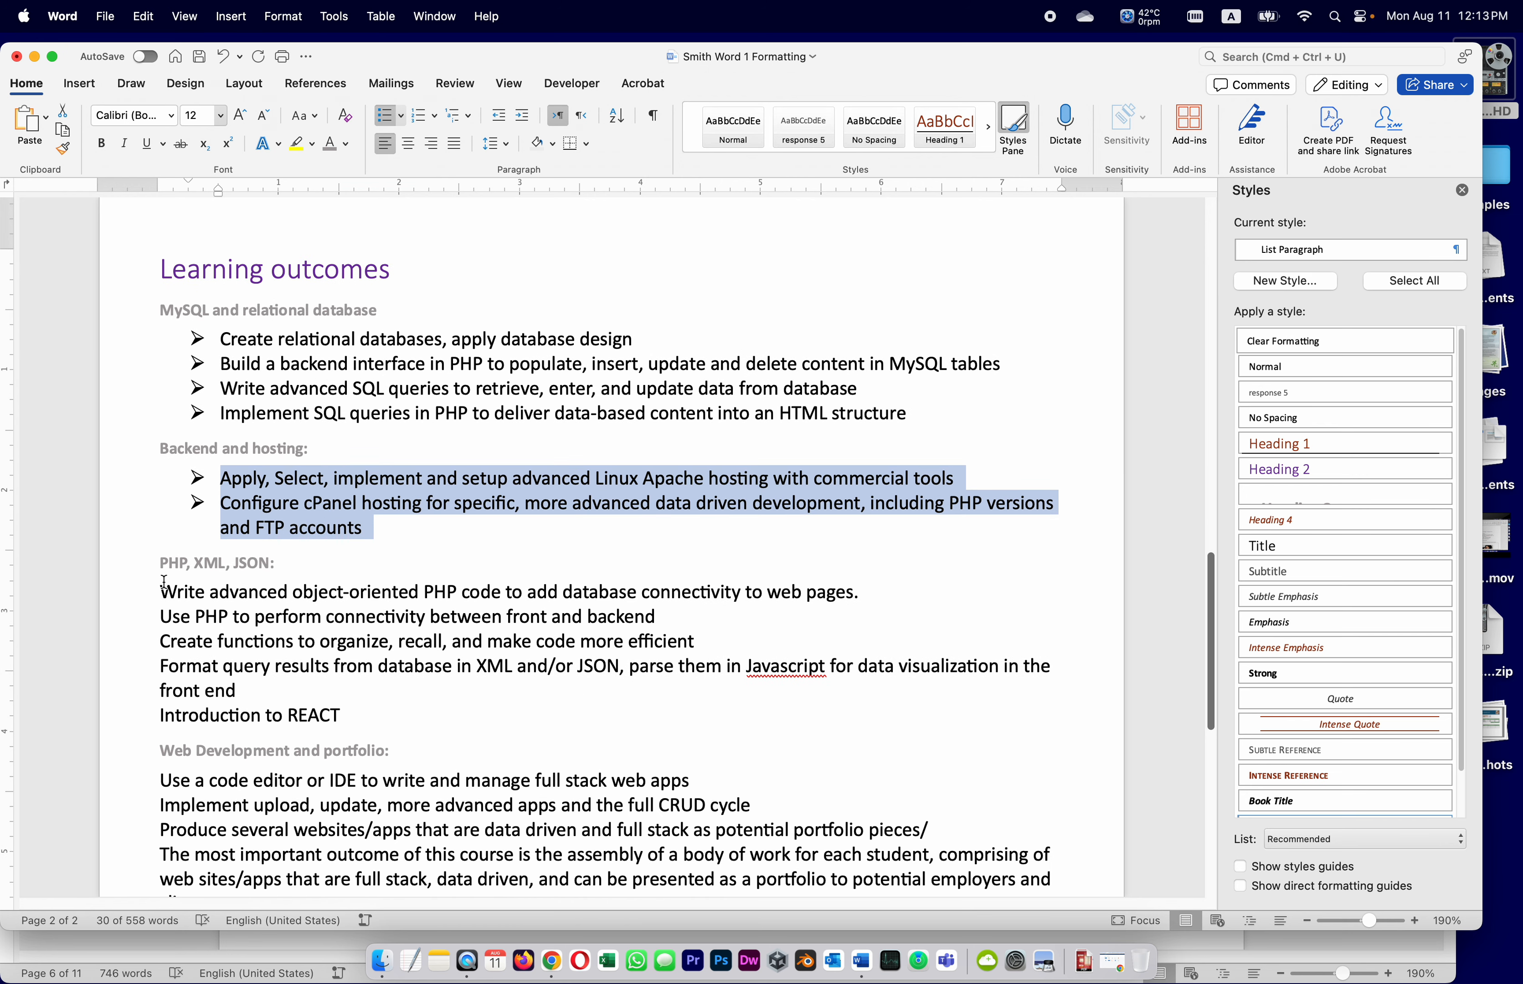
left_click_drag(162, 590, 397, 709)
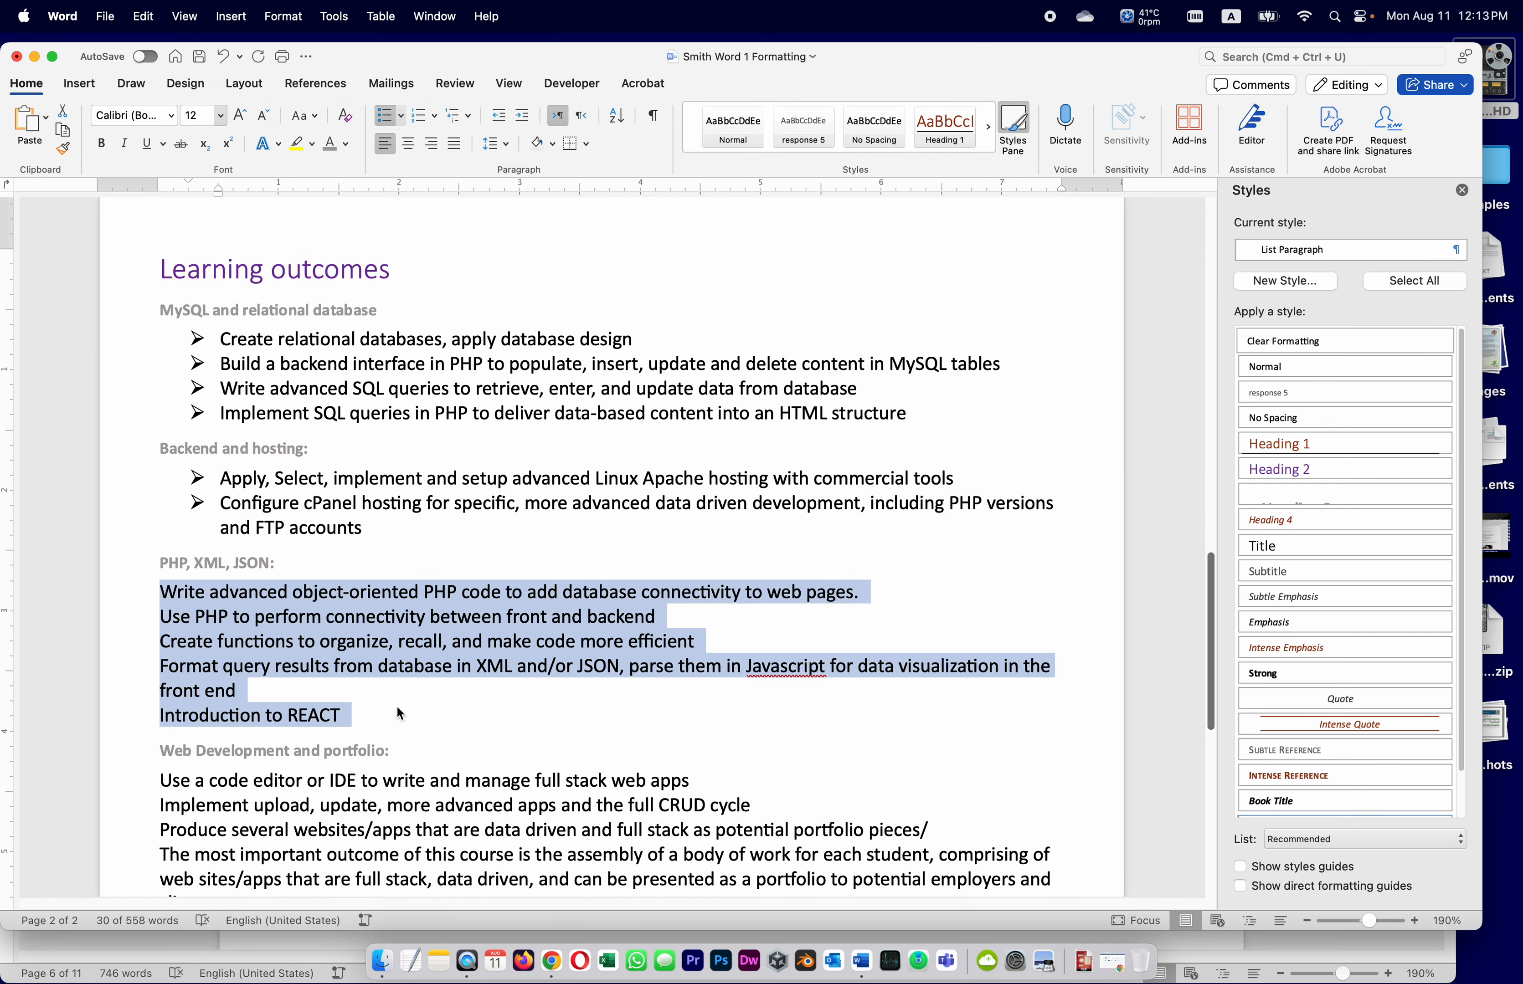
left_click(383, 115)
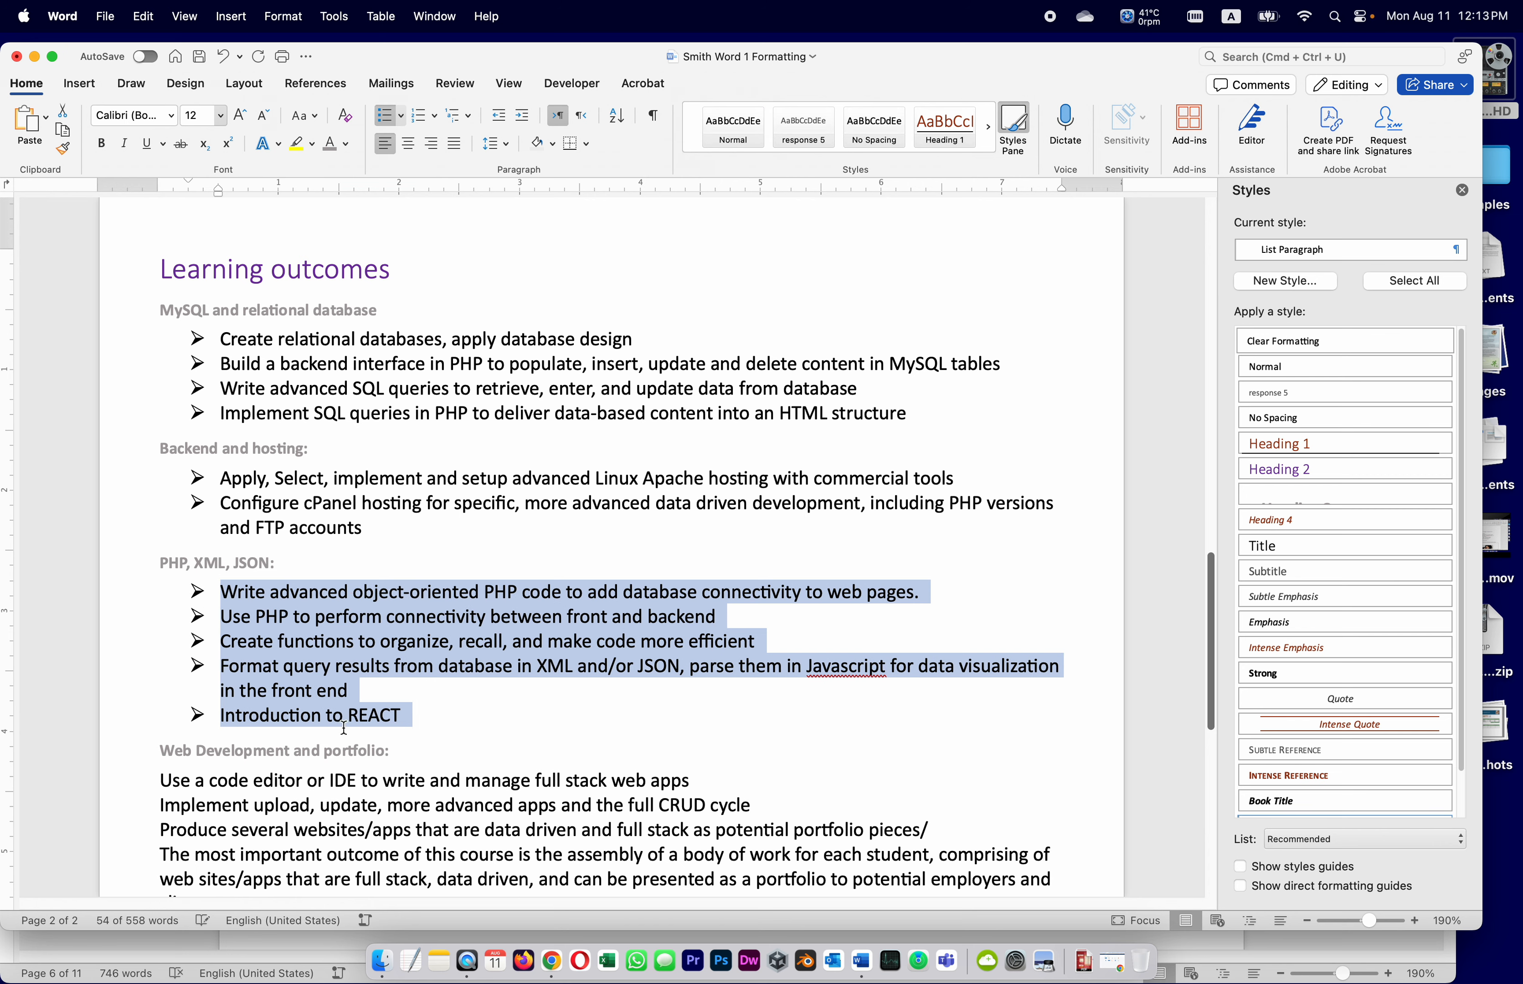
scroll(206, 771, "down", 5)
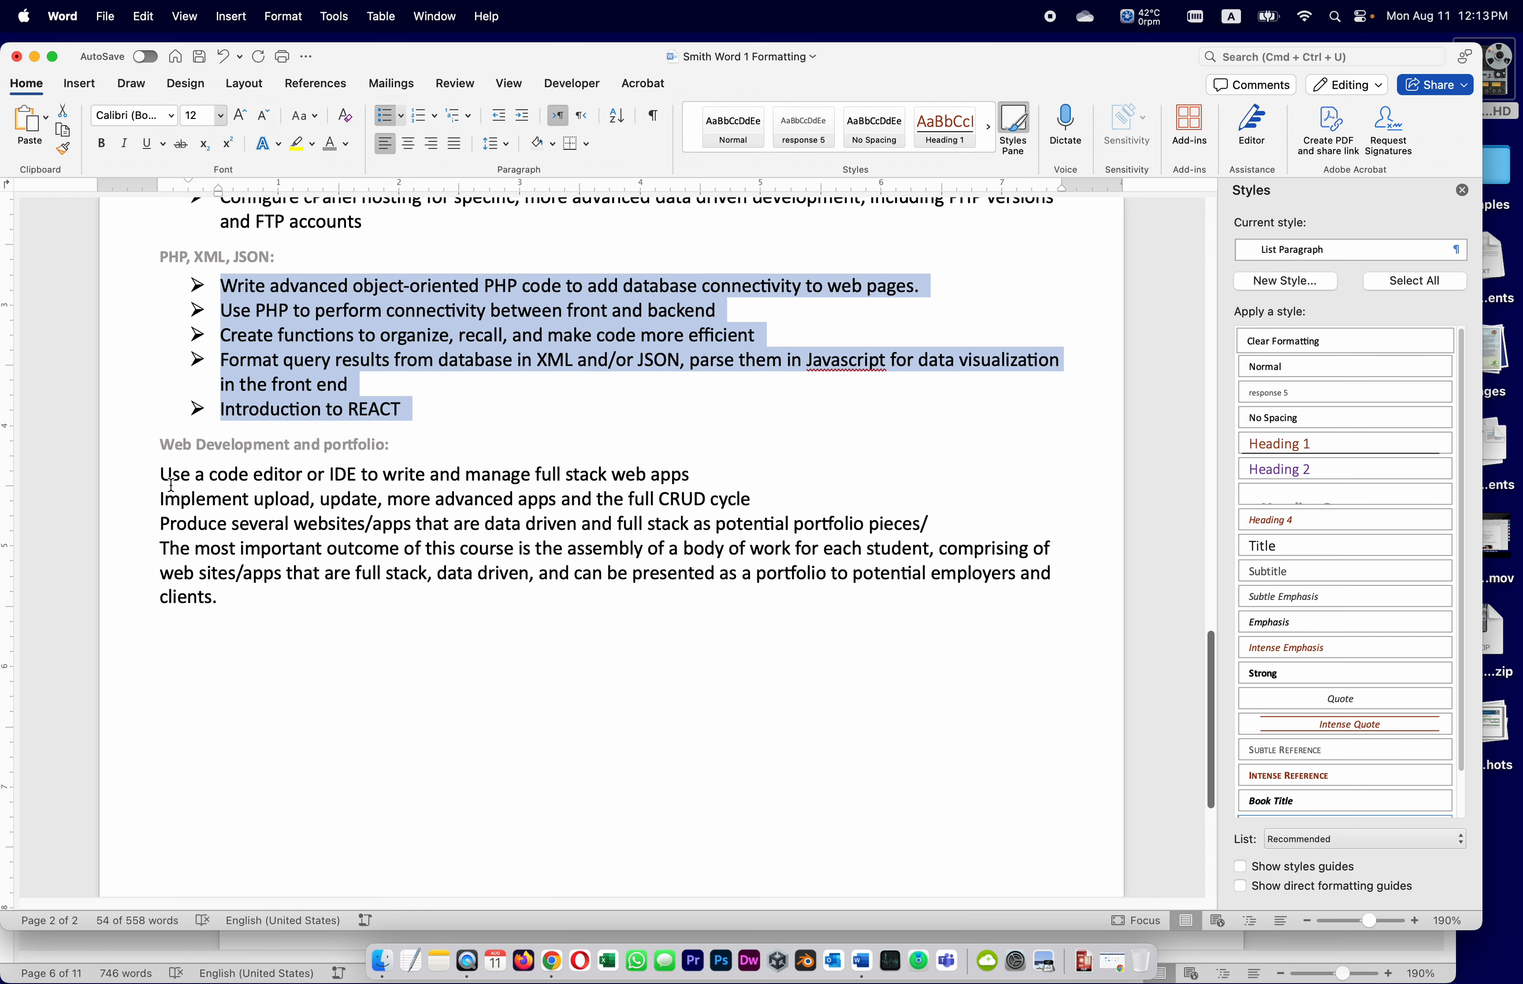
left_click_drag(160, 475, 268, 597)
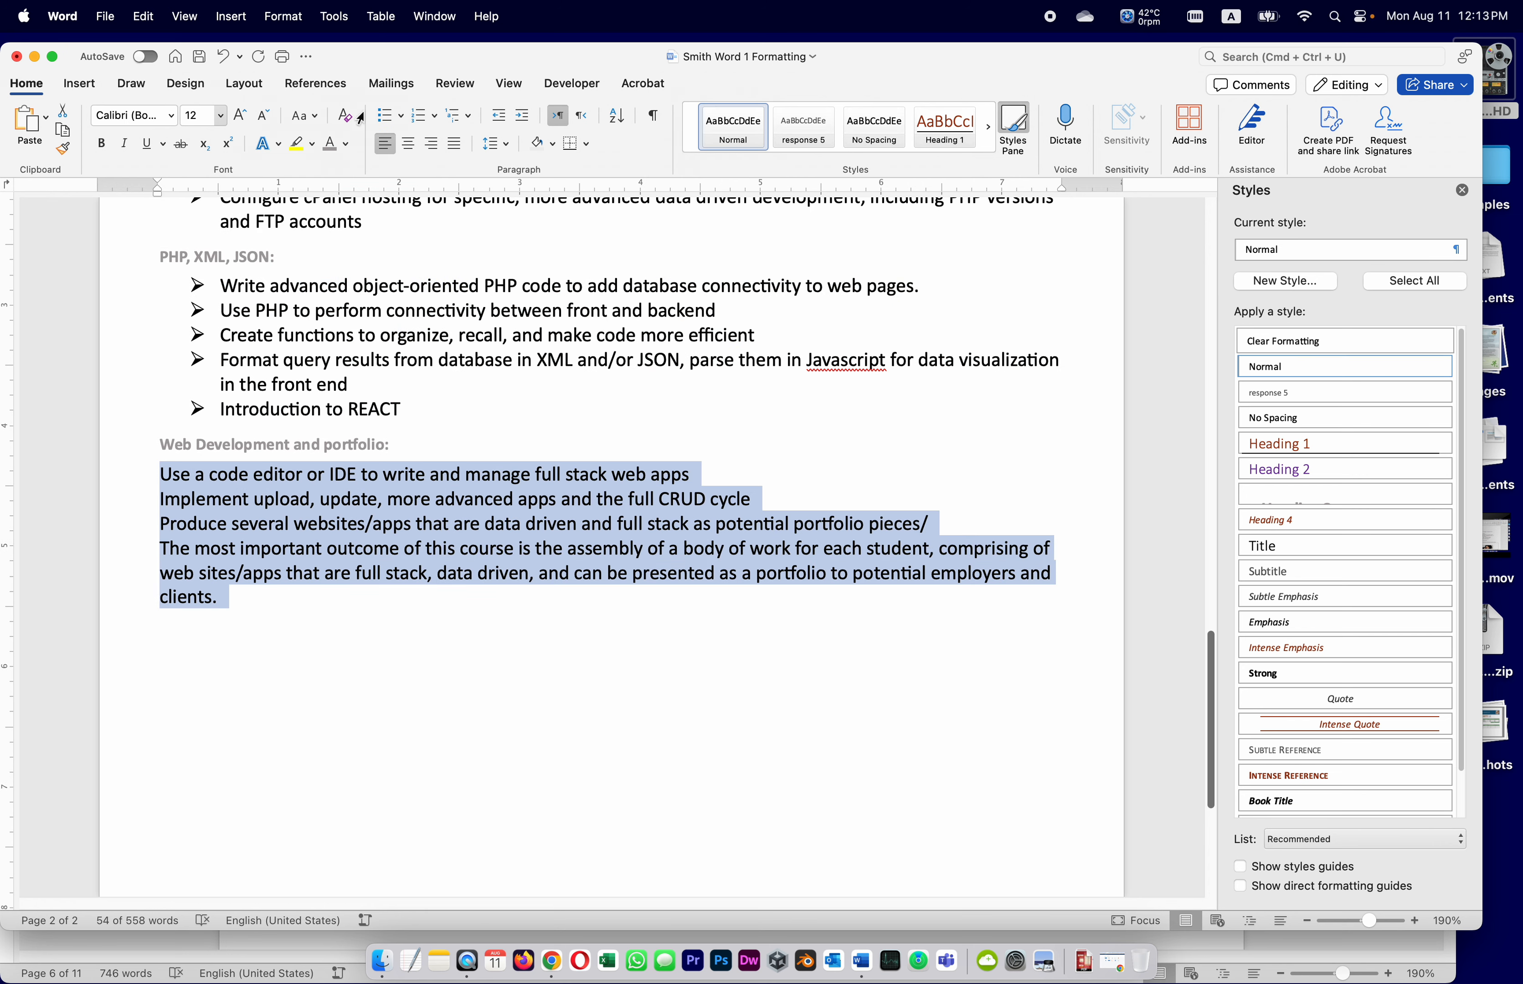
left_click(384, 116)
Save the course outline and return to the assignment instructions
left_click(398, 717)
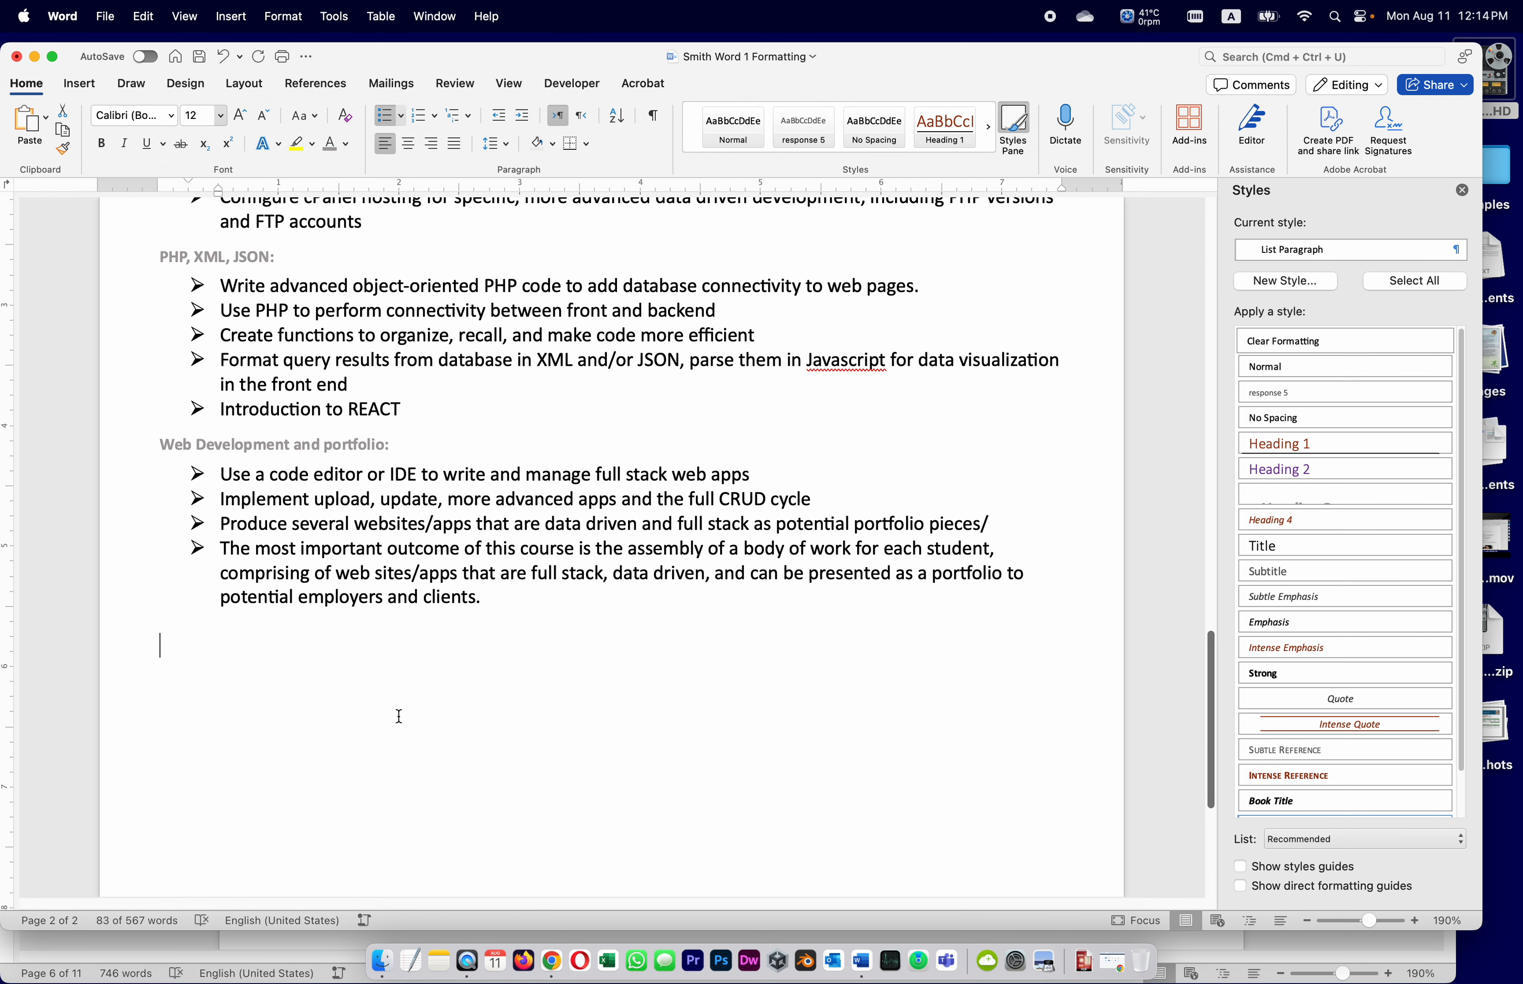
left_click(199, 59)
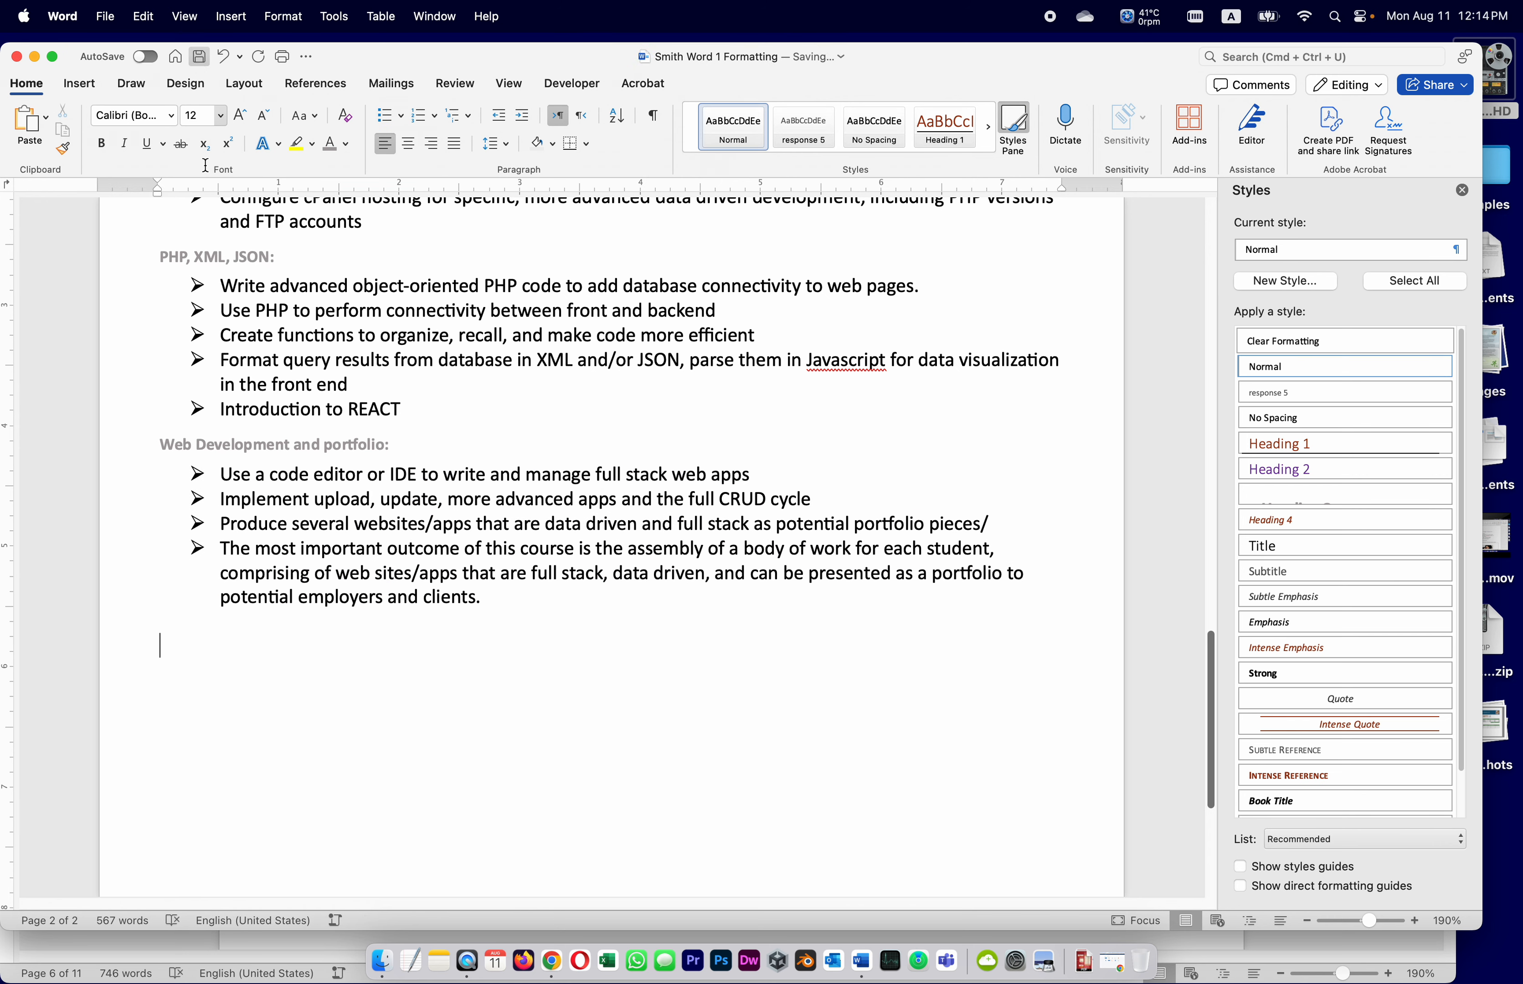
left_click(118, 957)
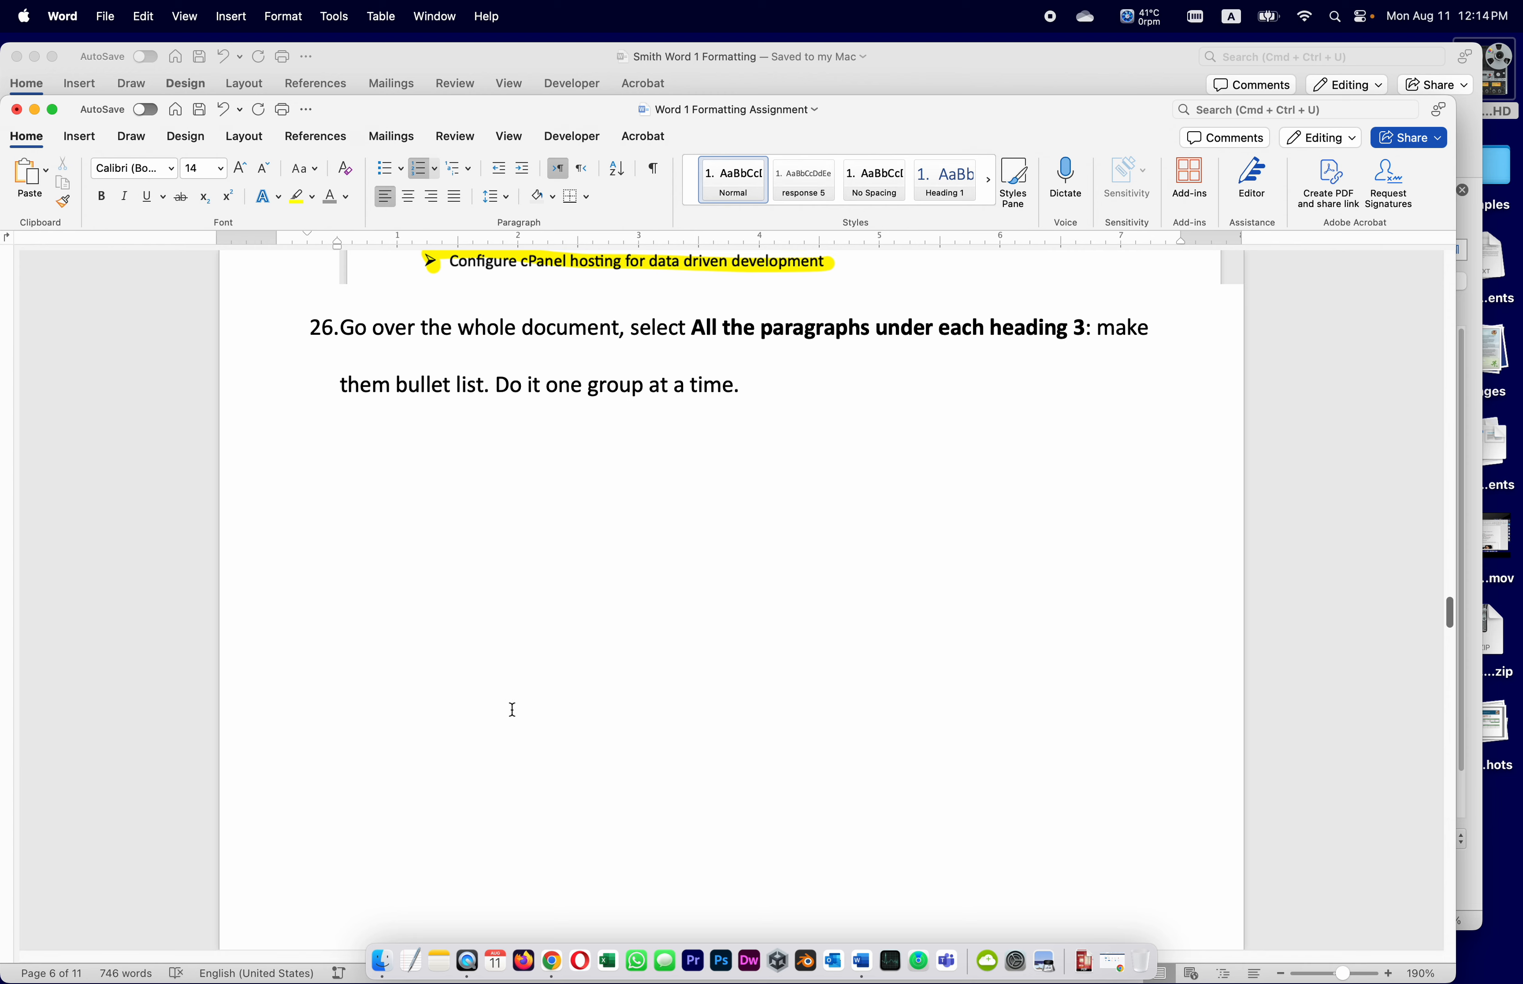
scroll(569, 744, "down", 10)
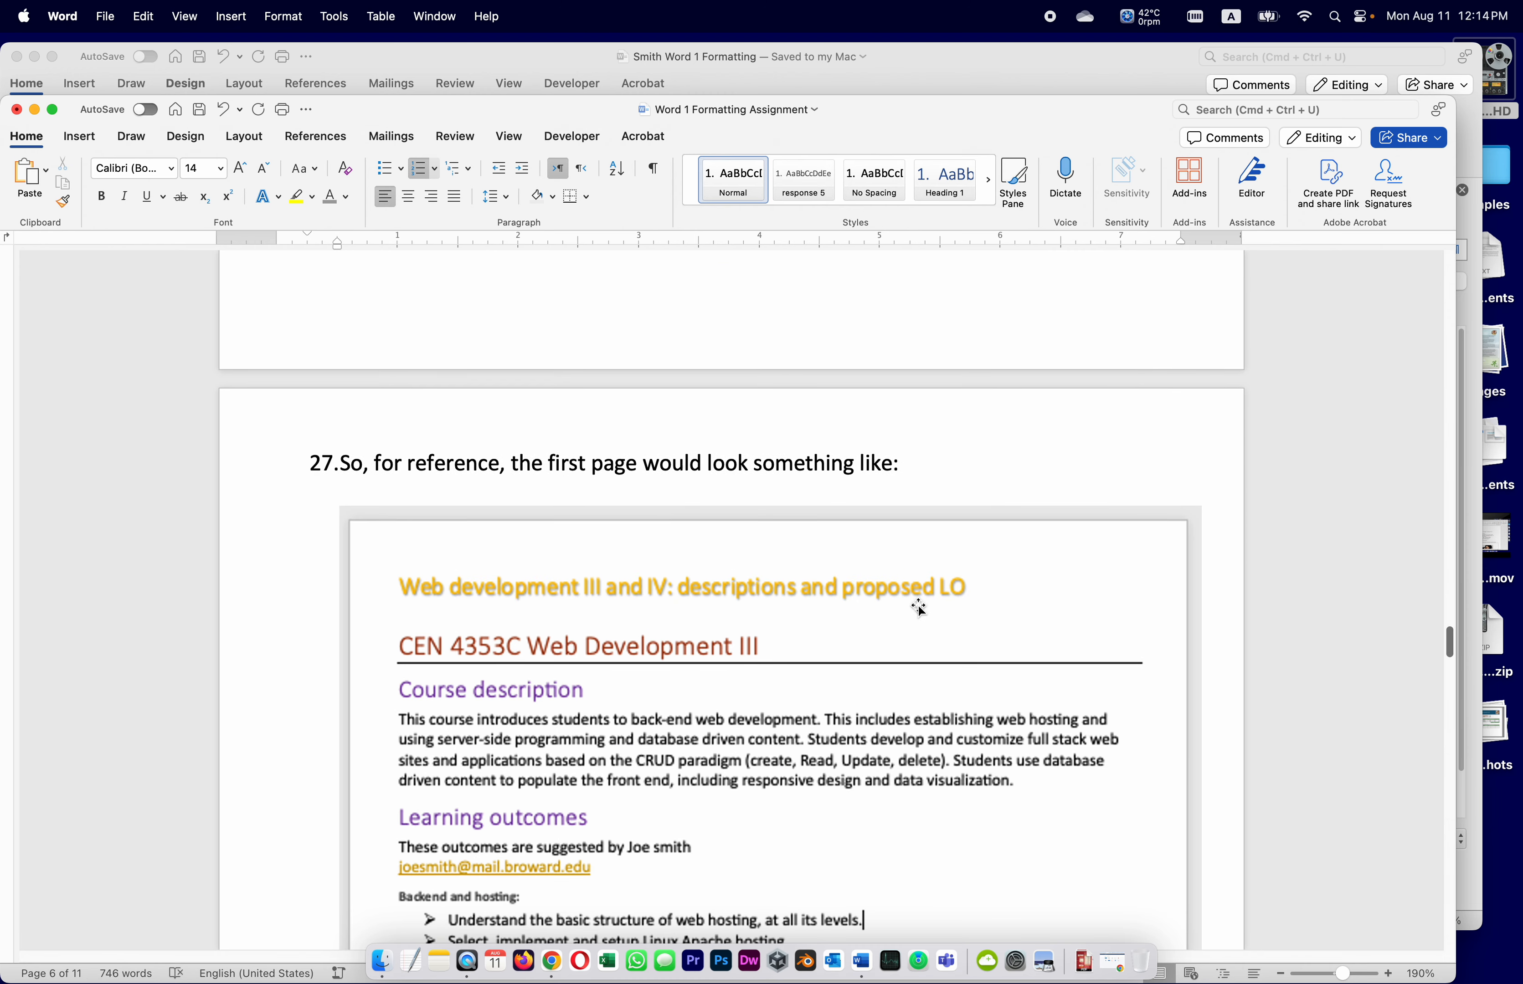
scroll(915, 608, "down", 6)
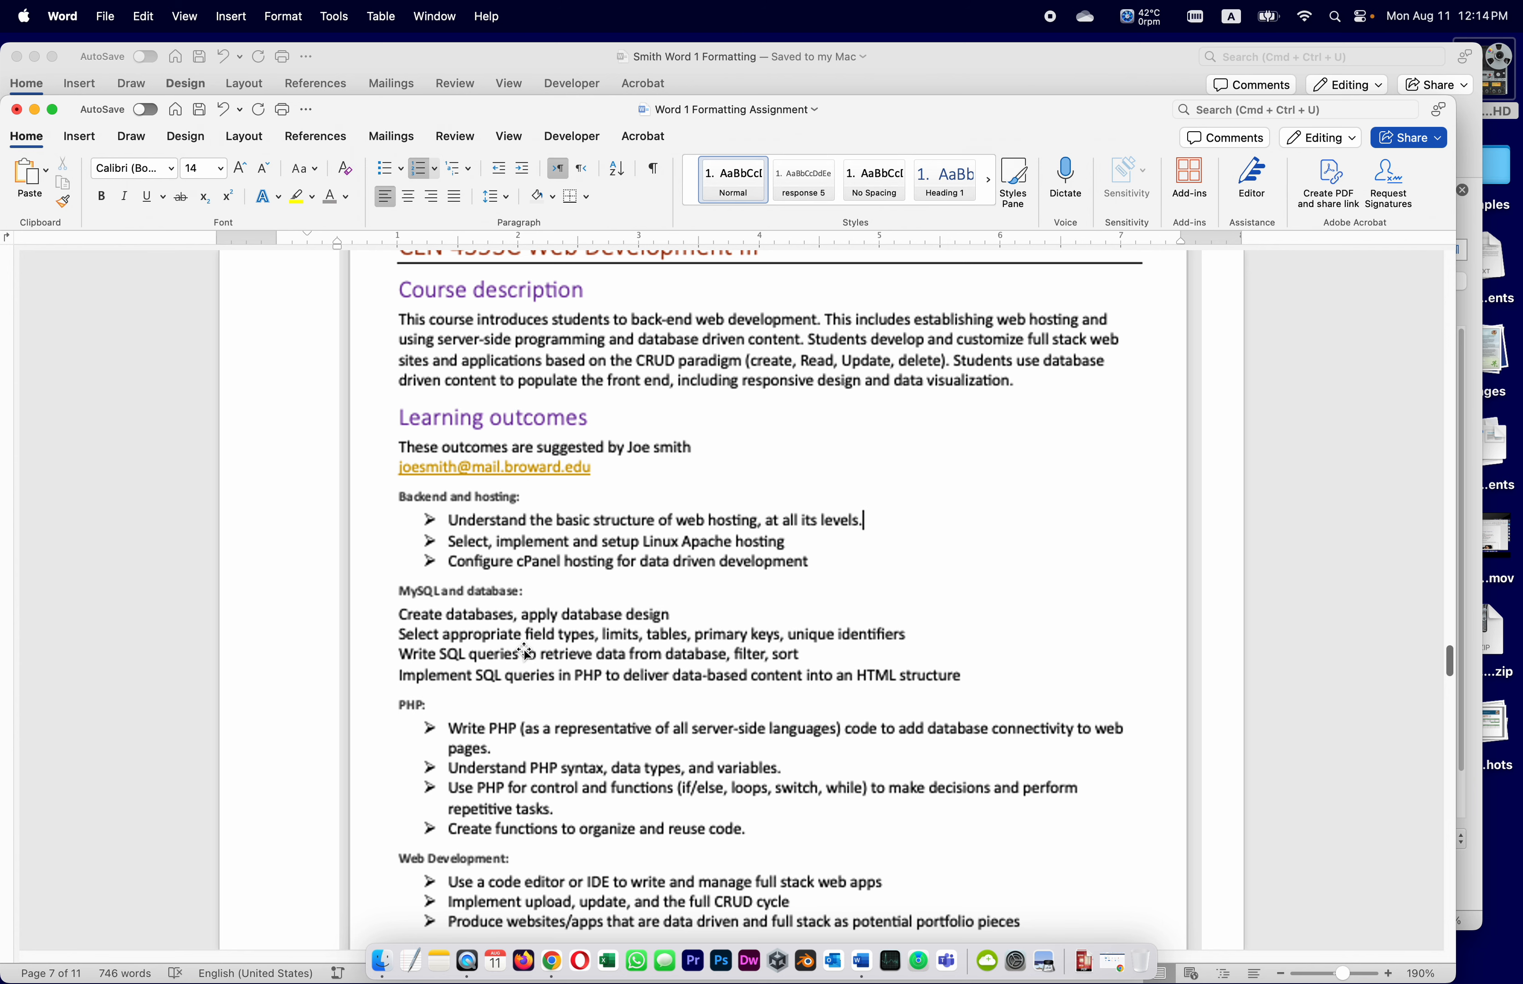
scroll(531, 640, "down", 8)
scroll(523, 649, "down", 4)
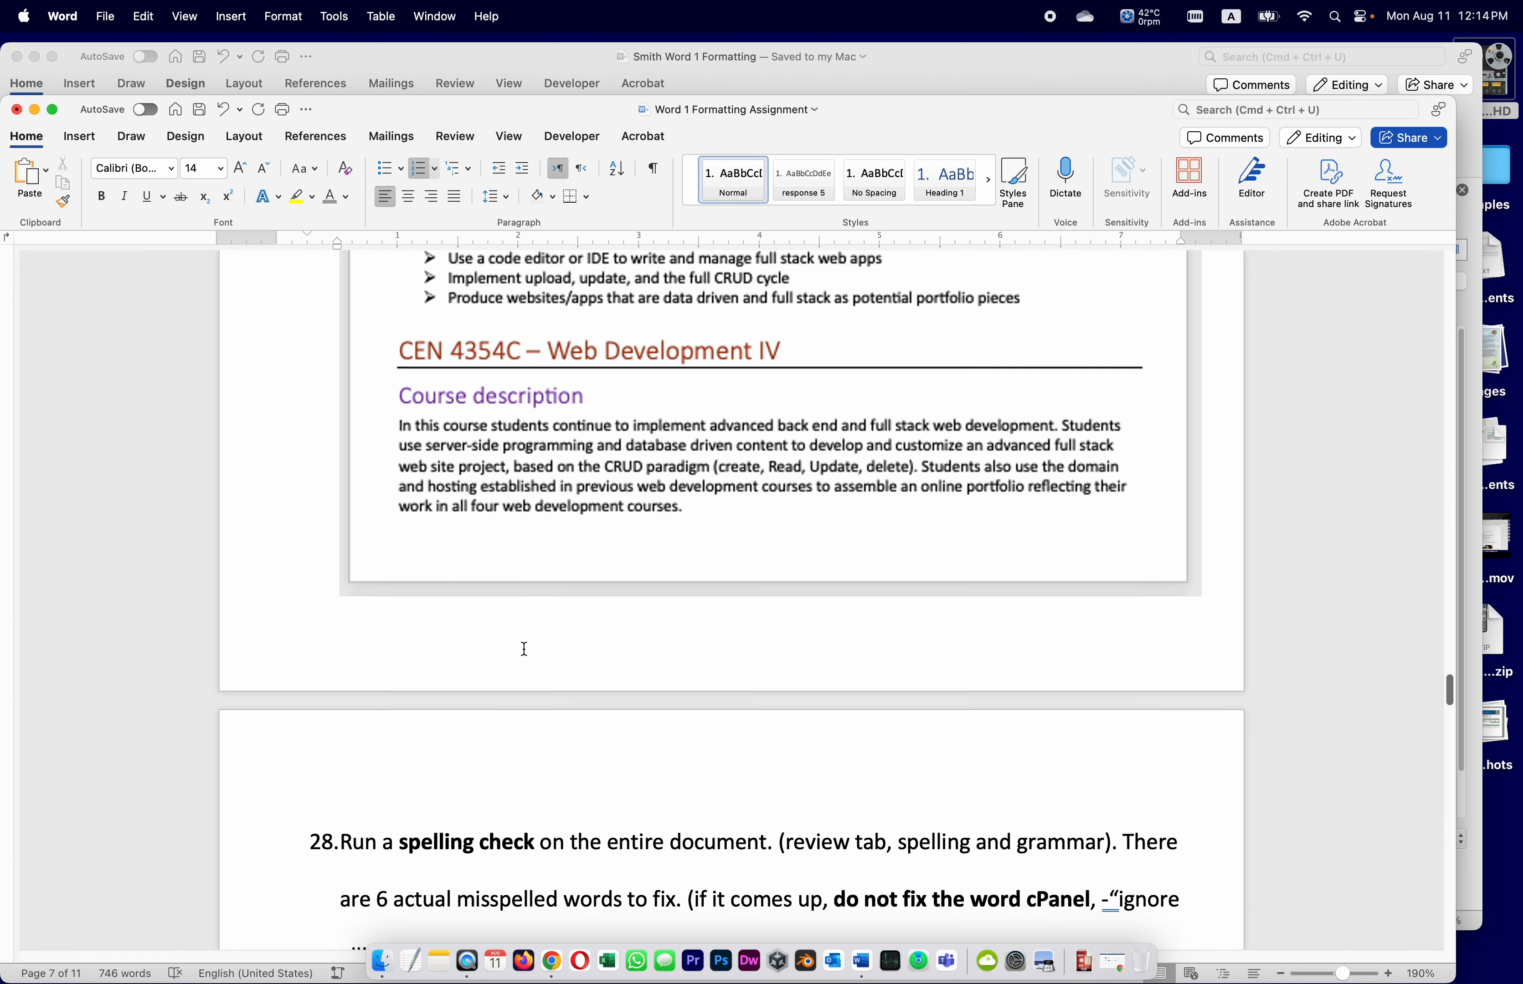
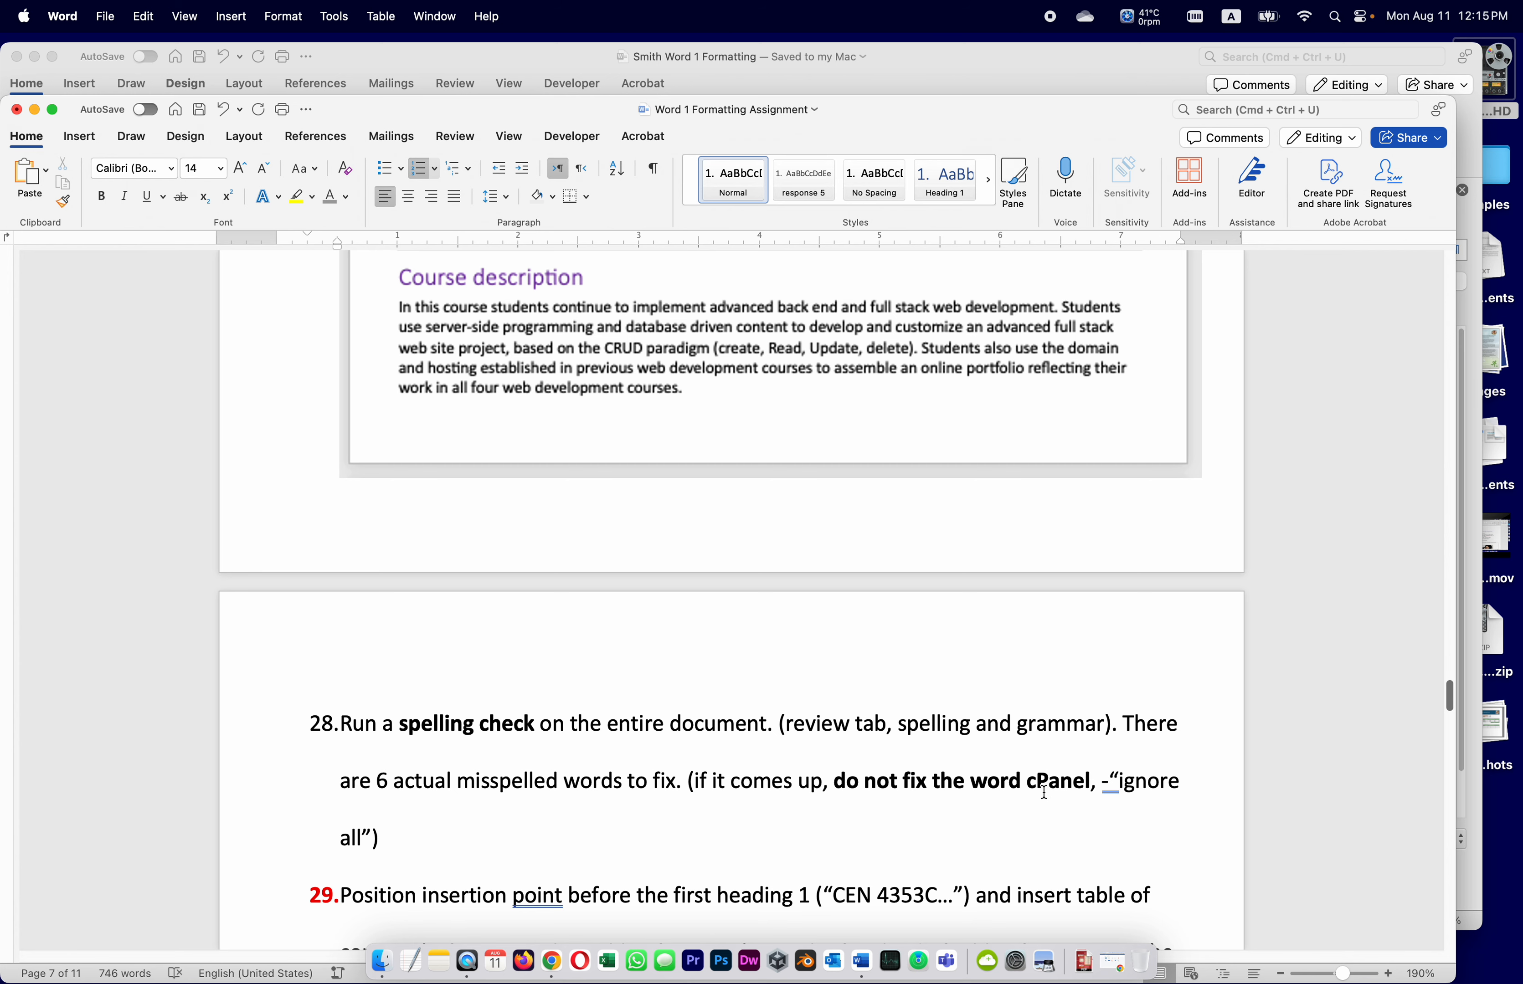
Switch to the Smith Word 1 Formatting document and show its orange title on page 1
left_click(970, 60)
scroll(744, 495, "down", 5)
scroll(745, 494, "up", 15)
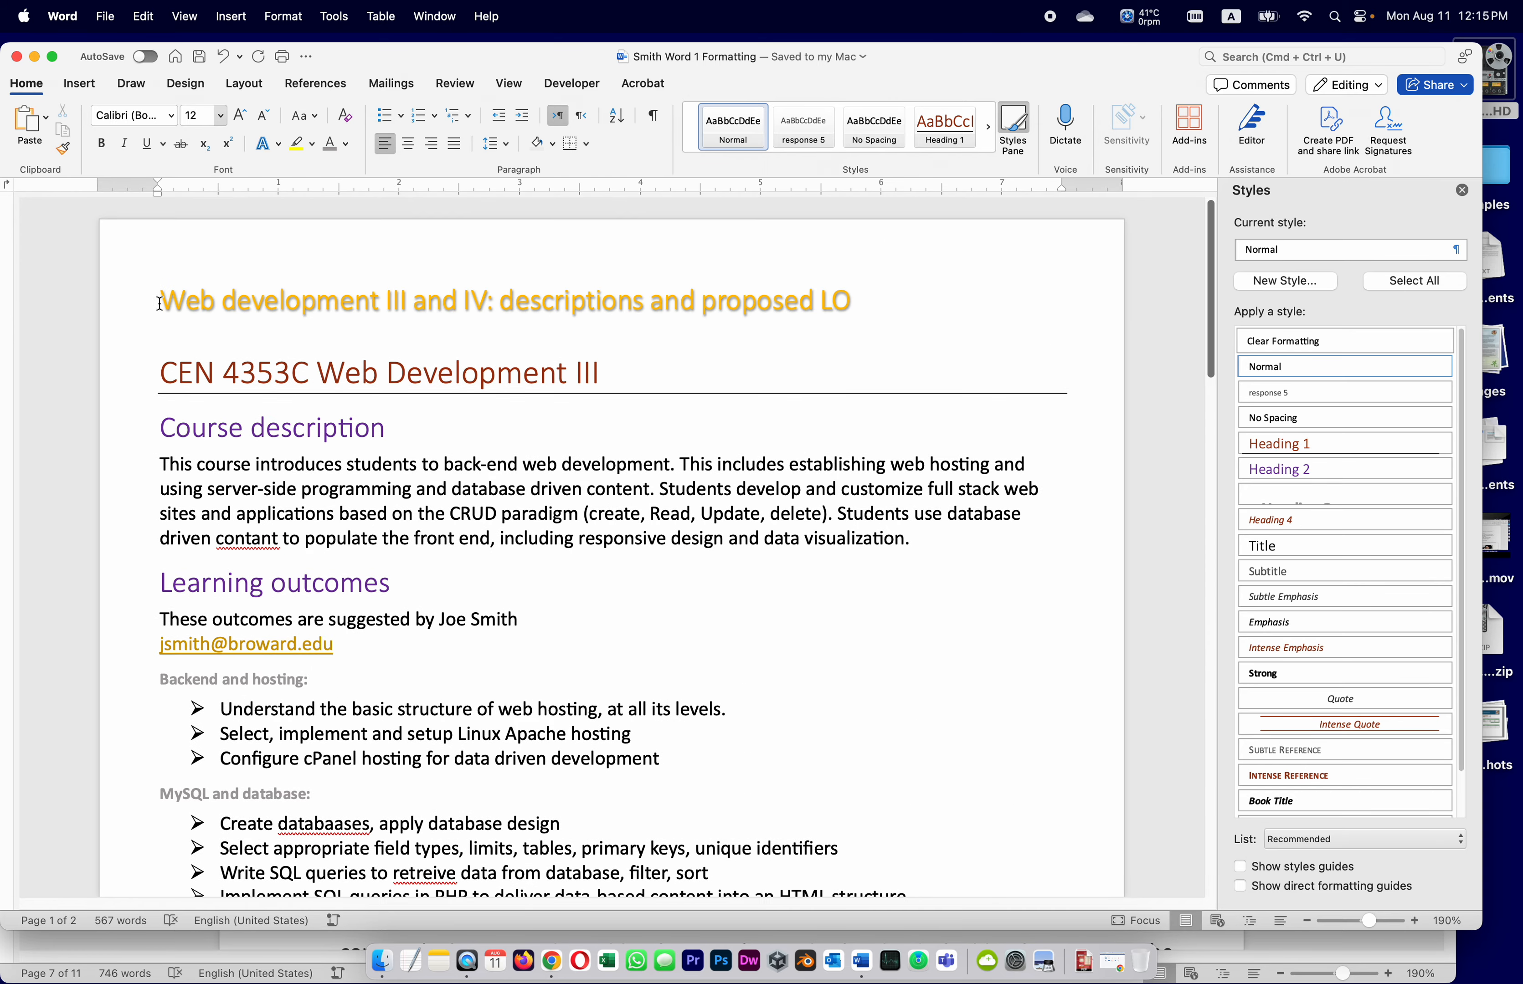
Run Spelling and Grammar and correct contant, databaases and retreive
left_click(160, 300)
left_click(448, 82)
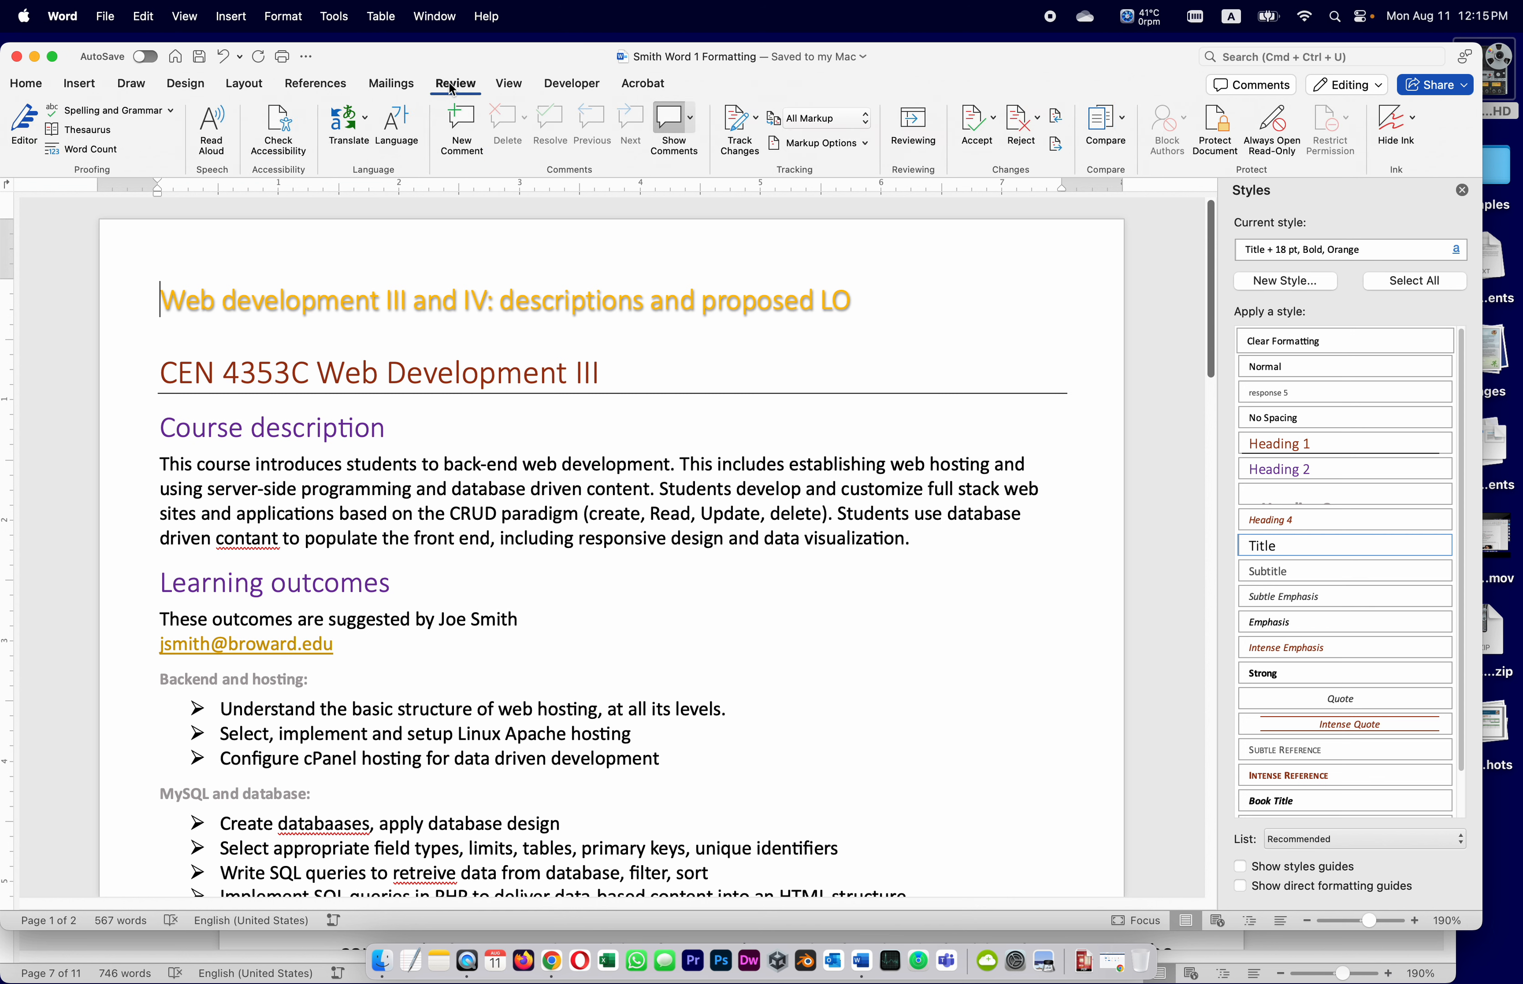
left_click(110, 109)
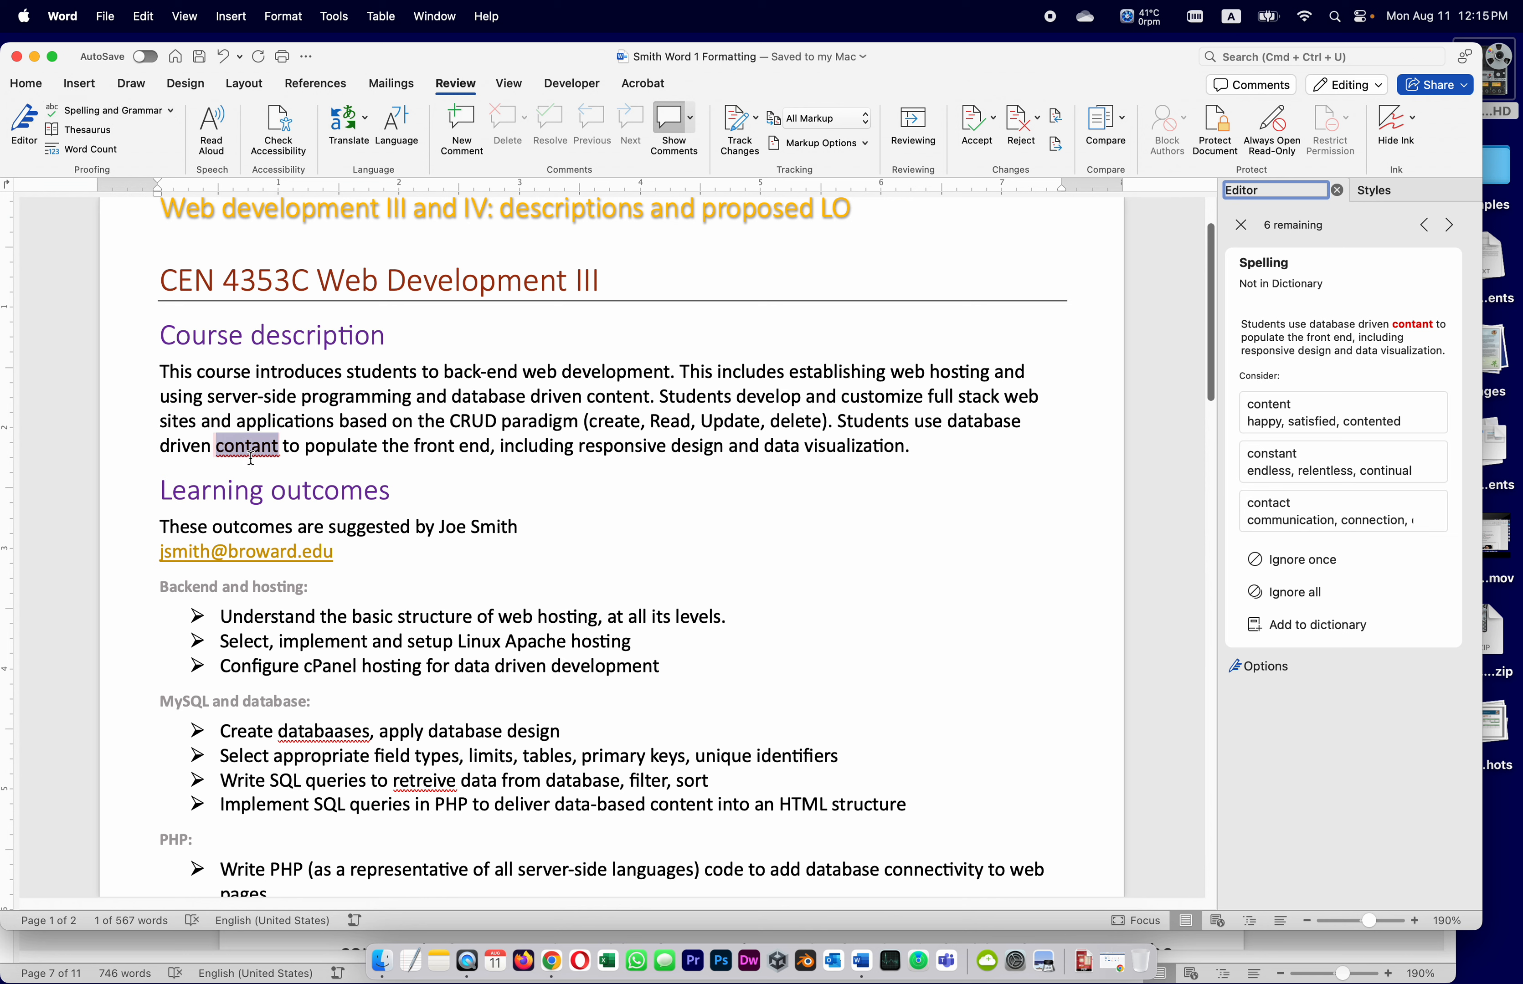
left_click(1343, 417)
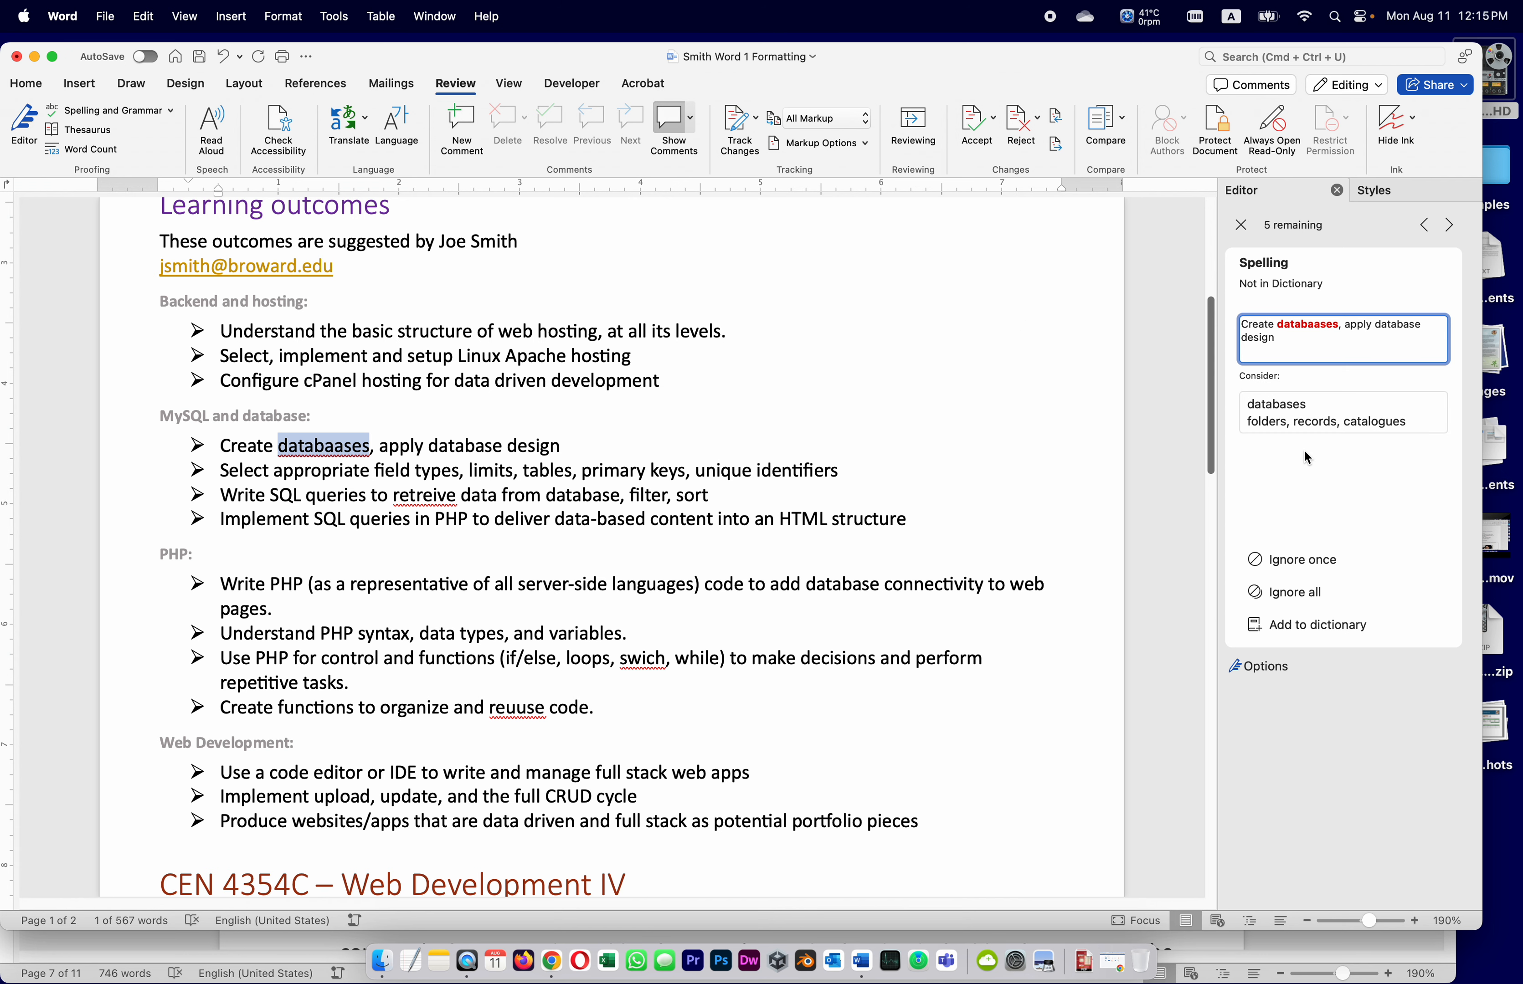
left_click(1288, 418)
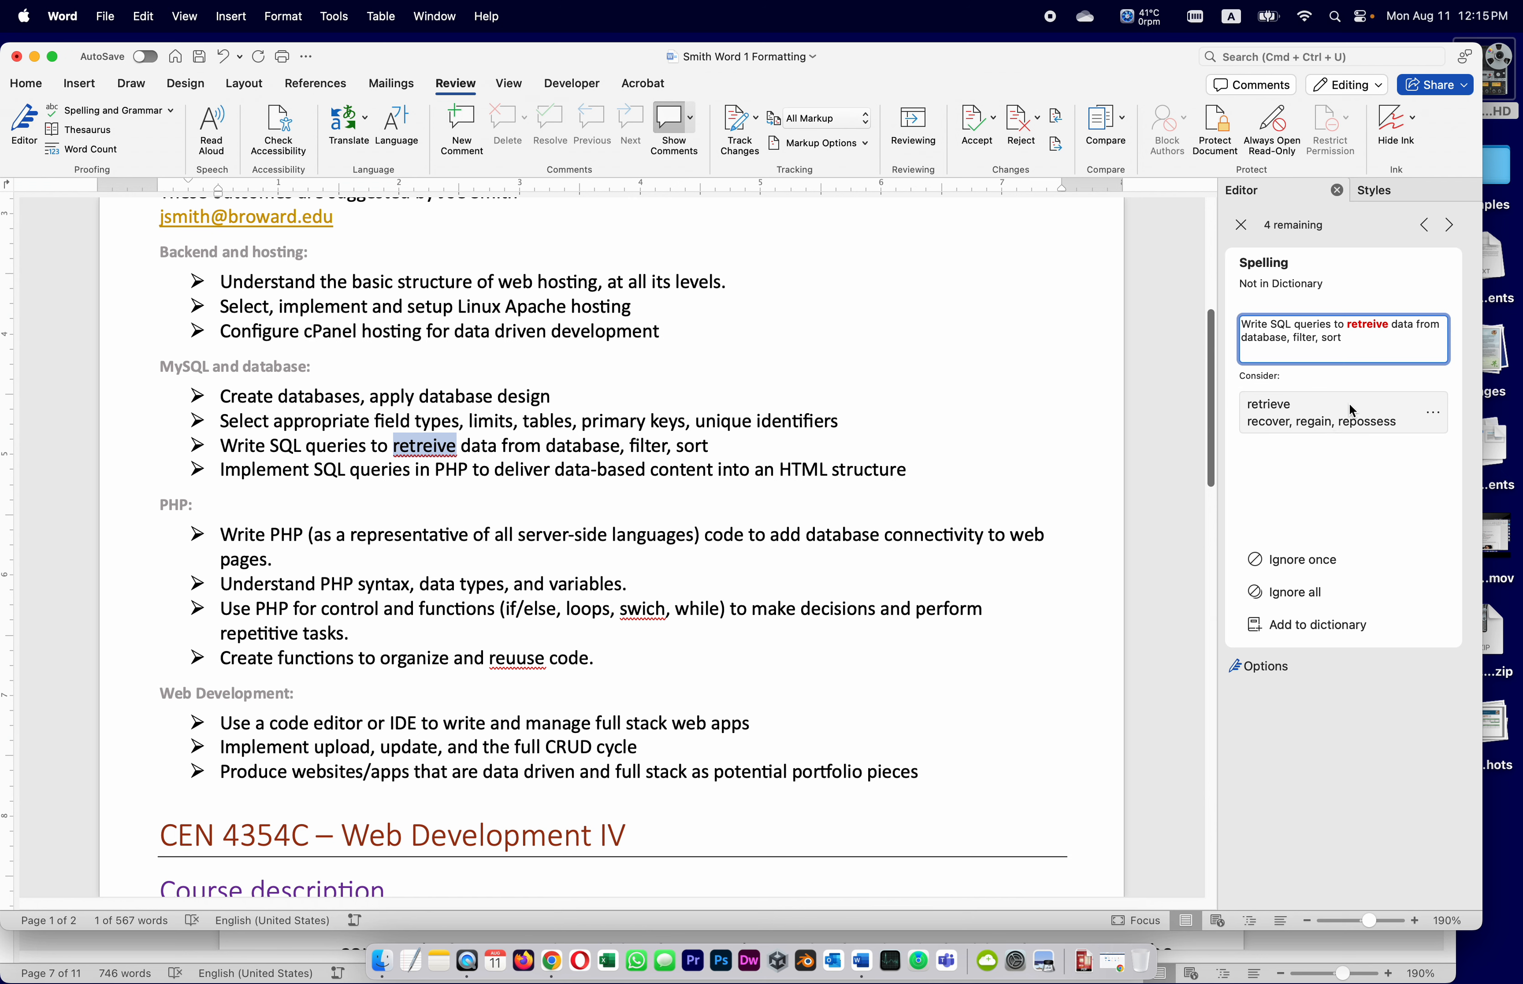
left_click(1278, 416)
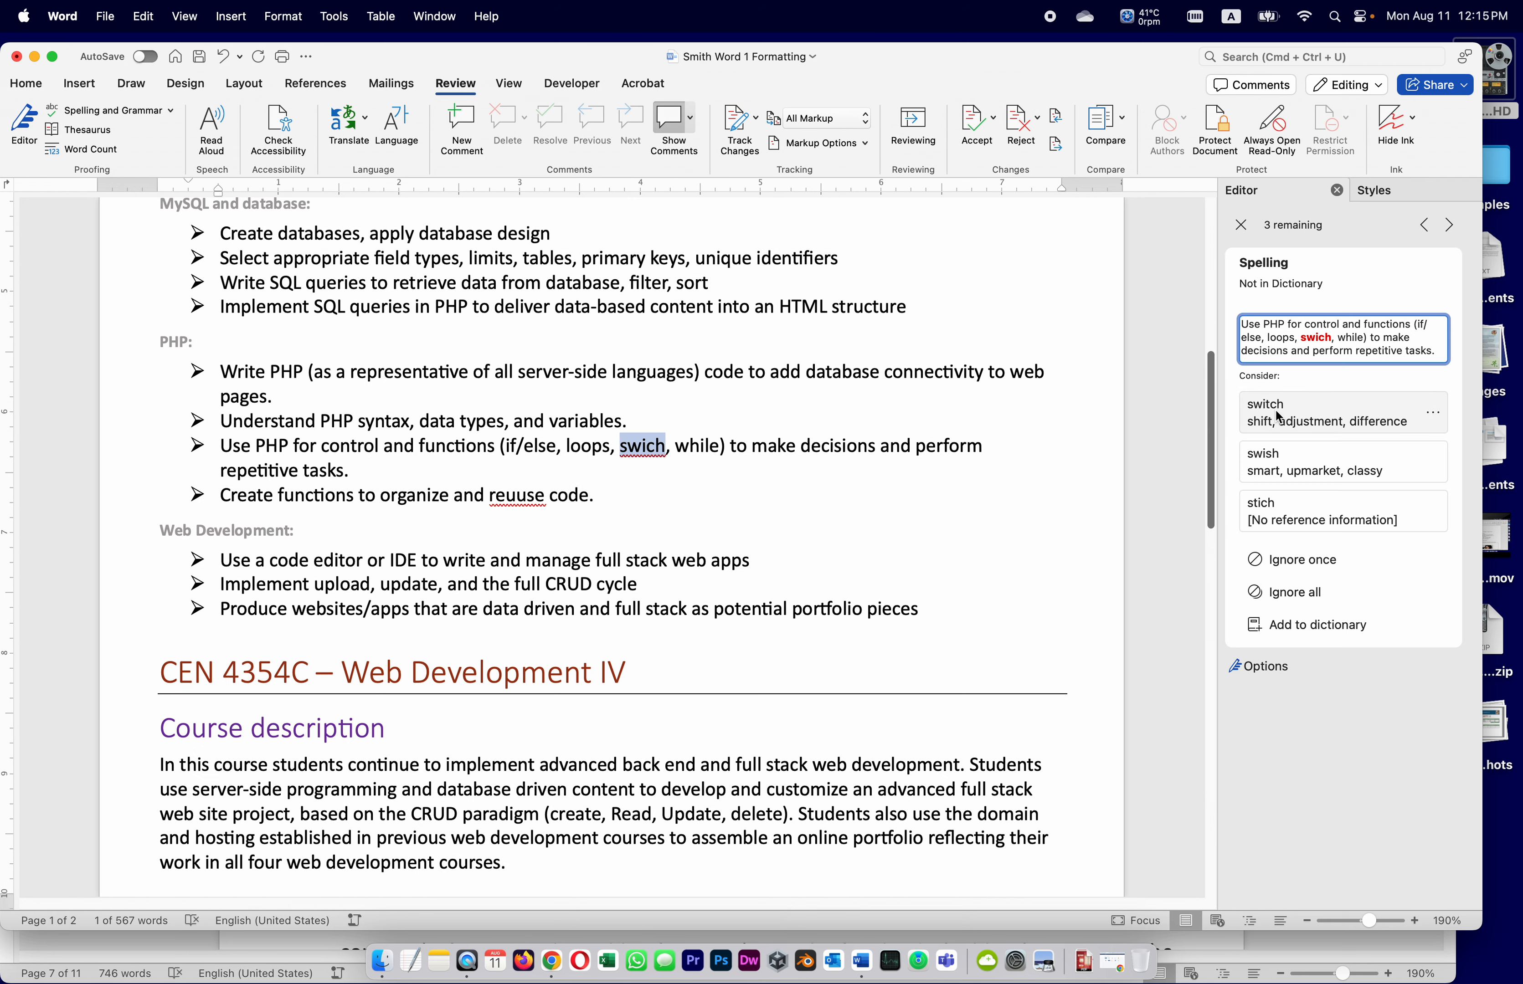
Correct swich, reuse and Javascript, finish the spelling check, and save the document
left_click(1341, 416)
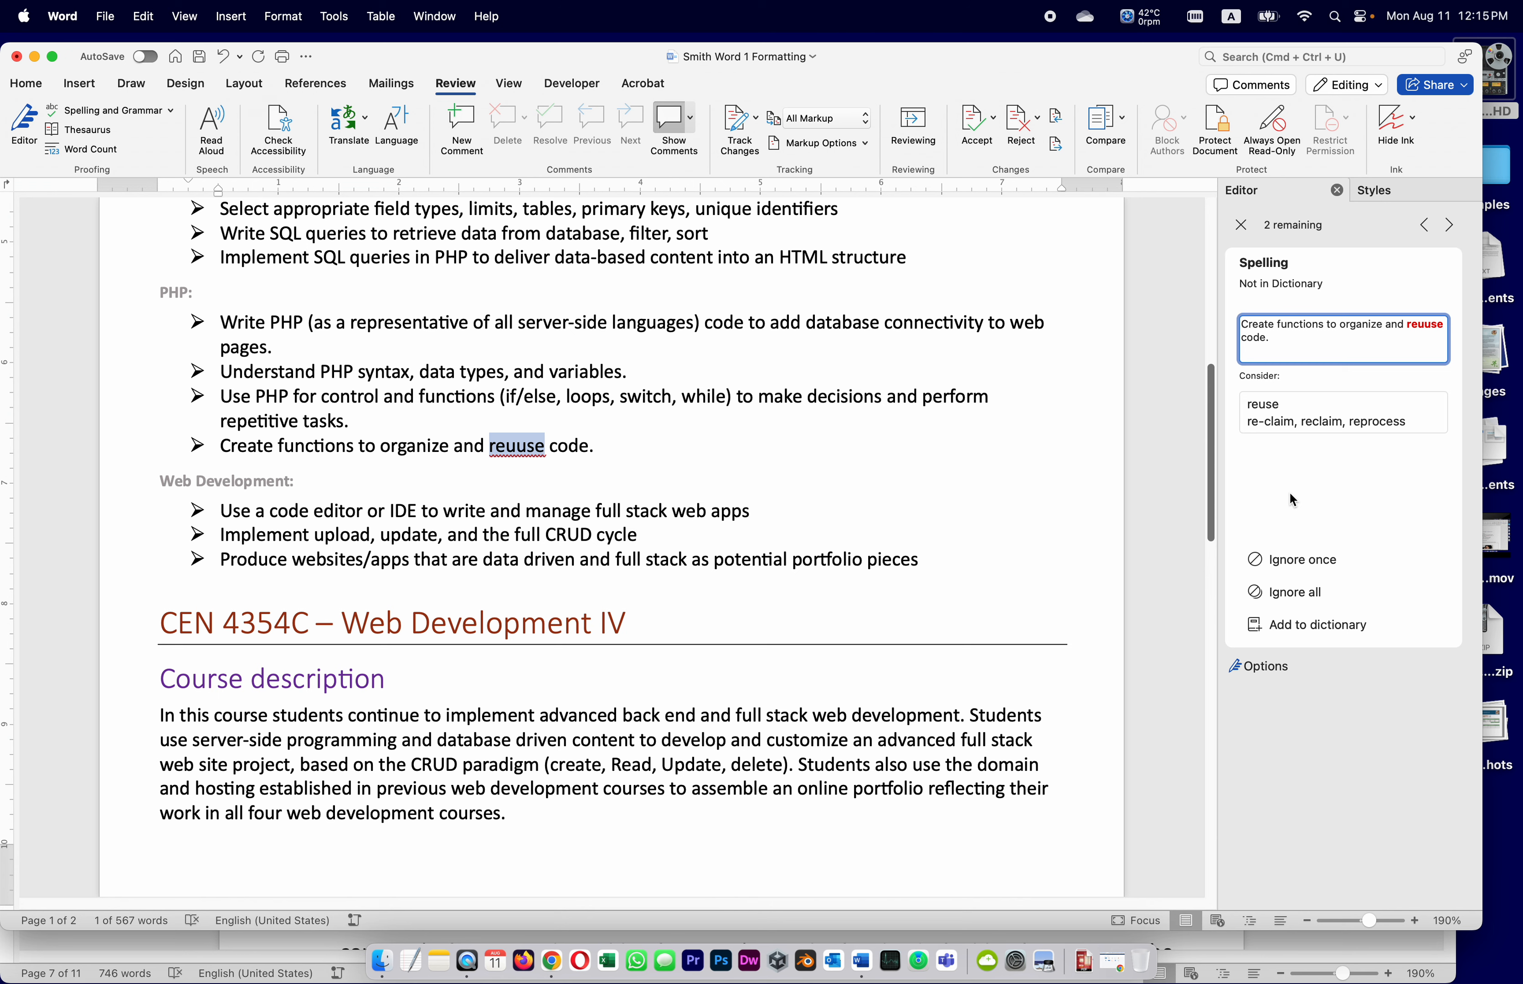
left_click(1292, 410)
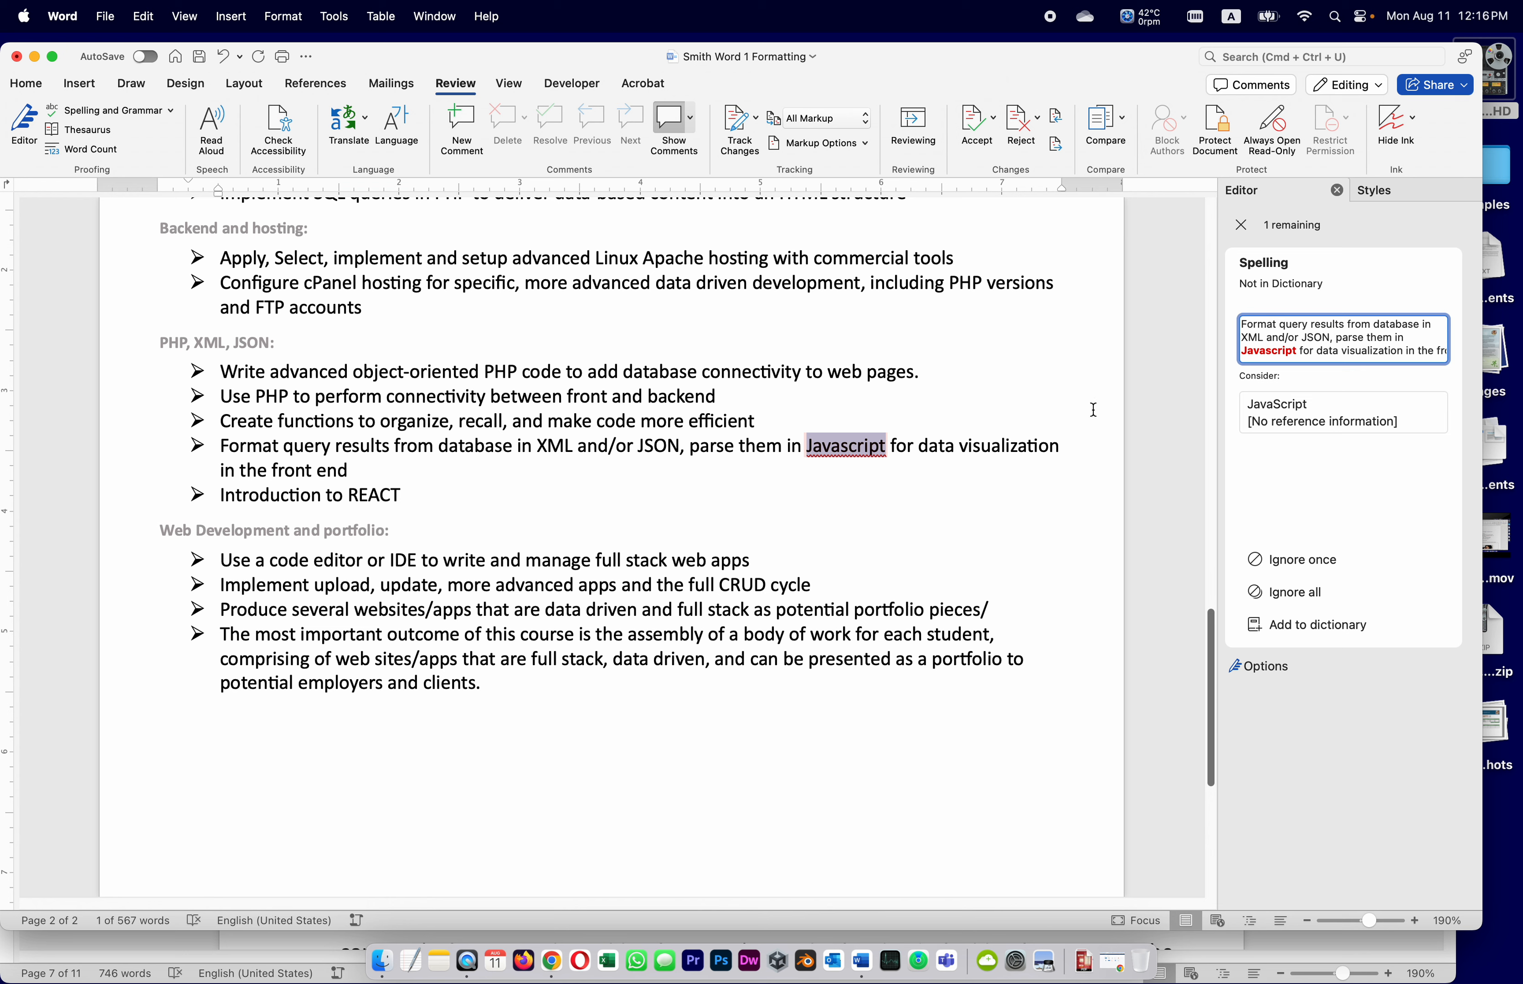
left_click(1305, 423)
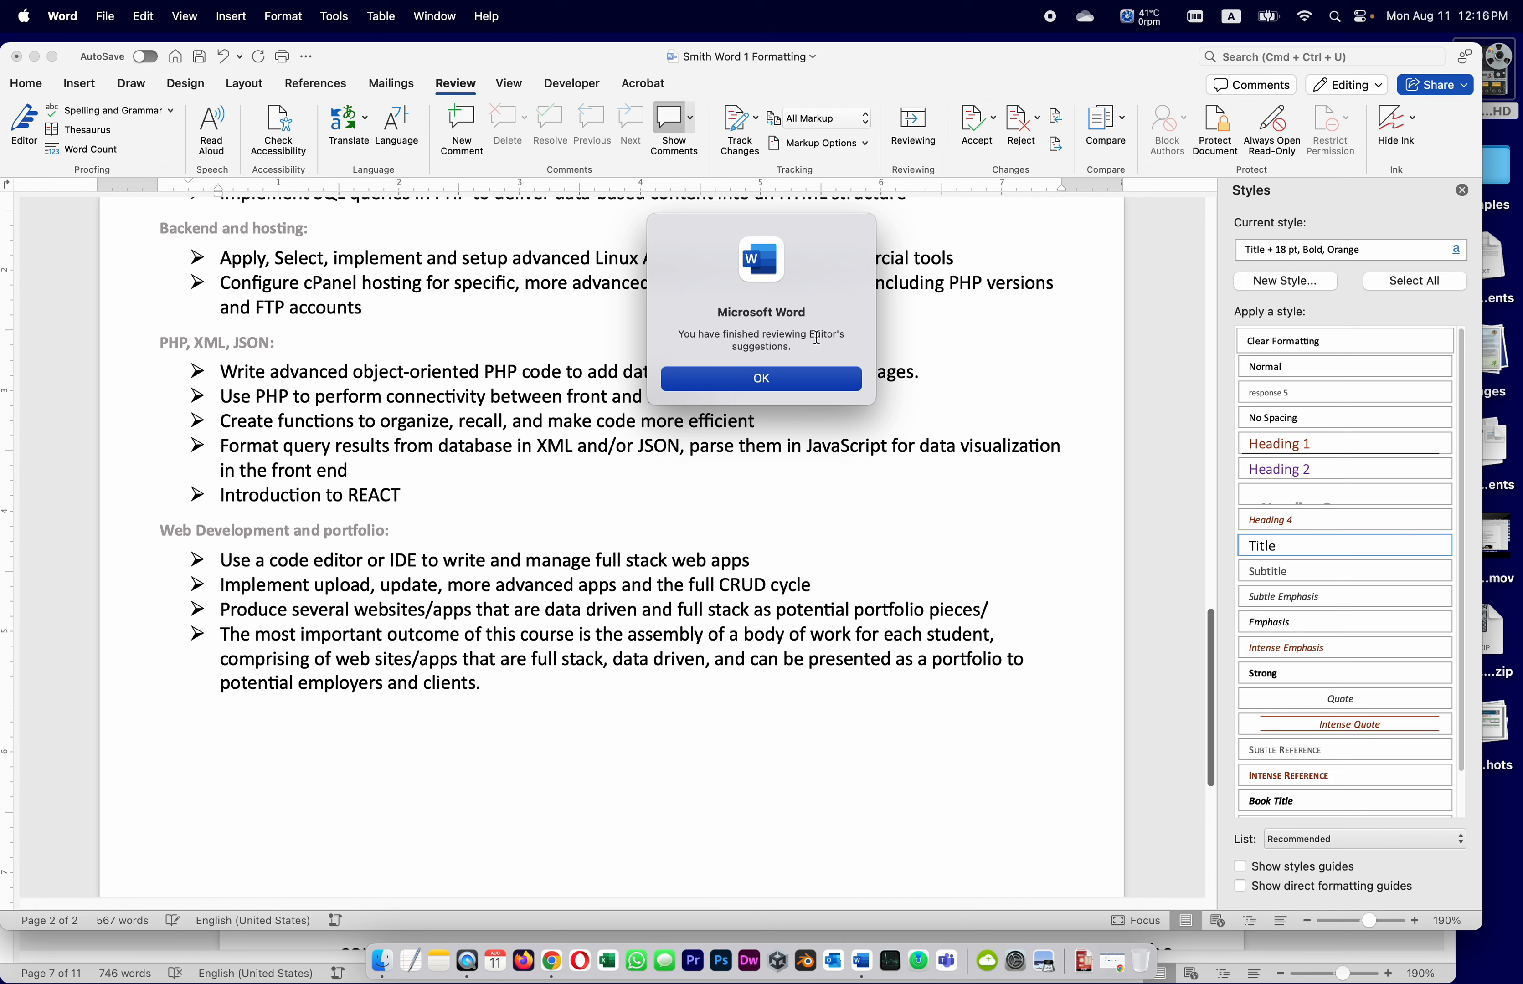
left_click(804, 383)
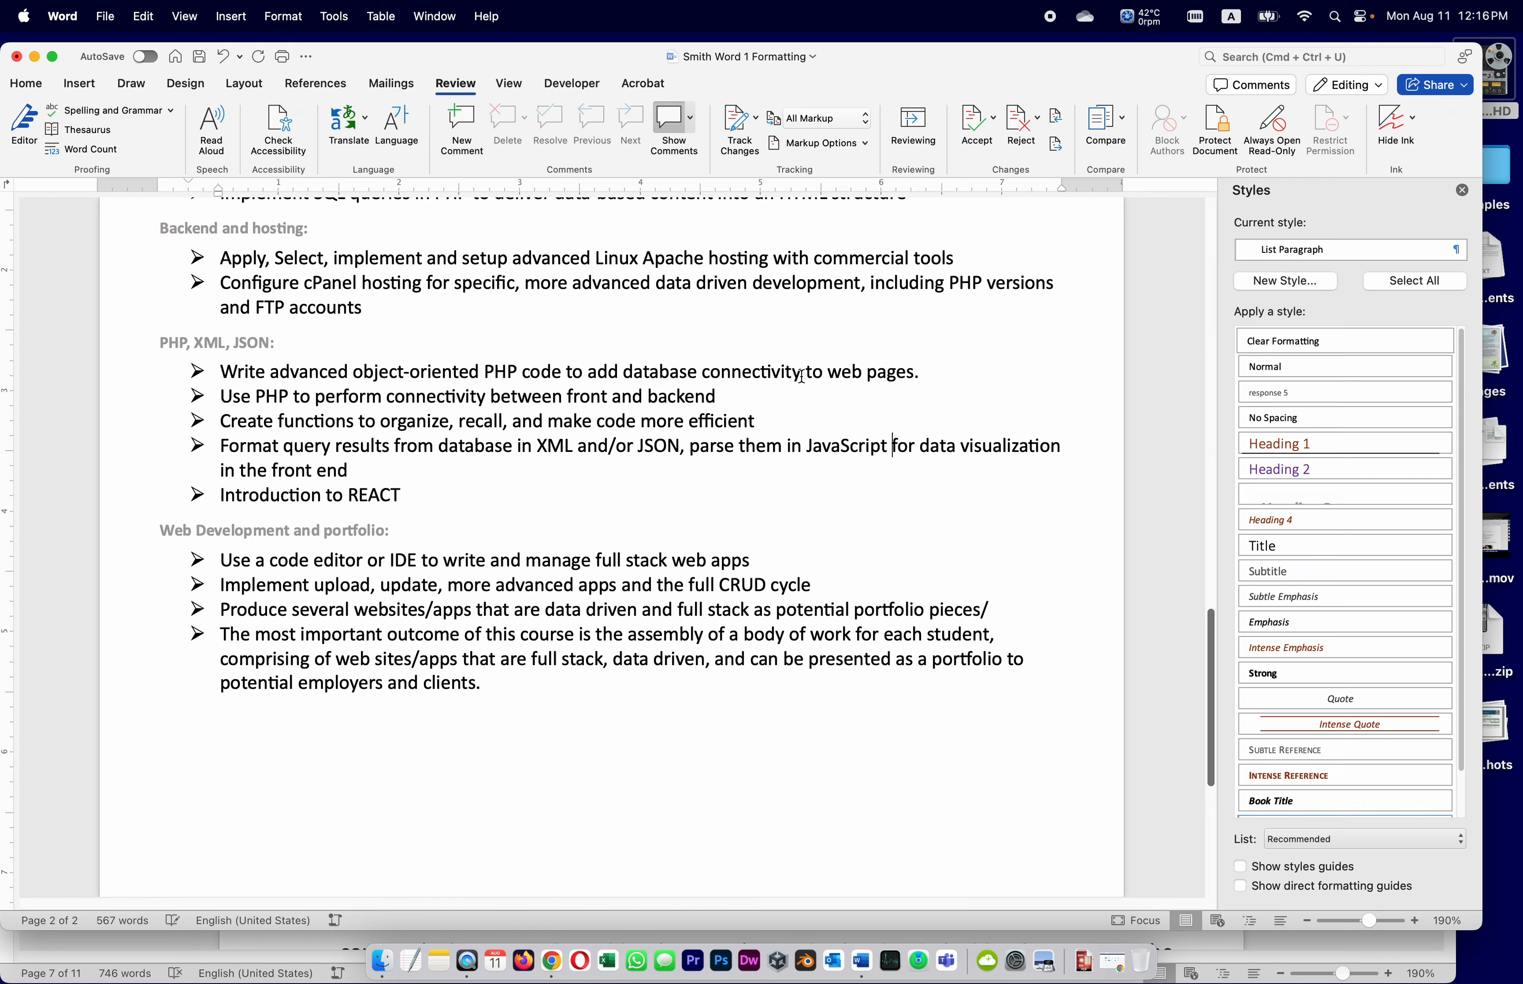
left_click(199, 56)
scroll(613, 557, "up", 1)
scroll(613, 557, "up", 15)
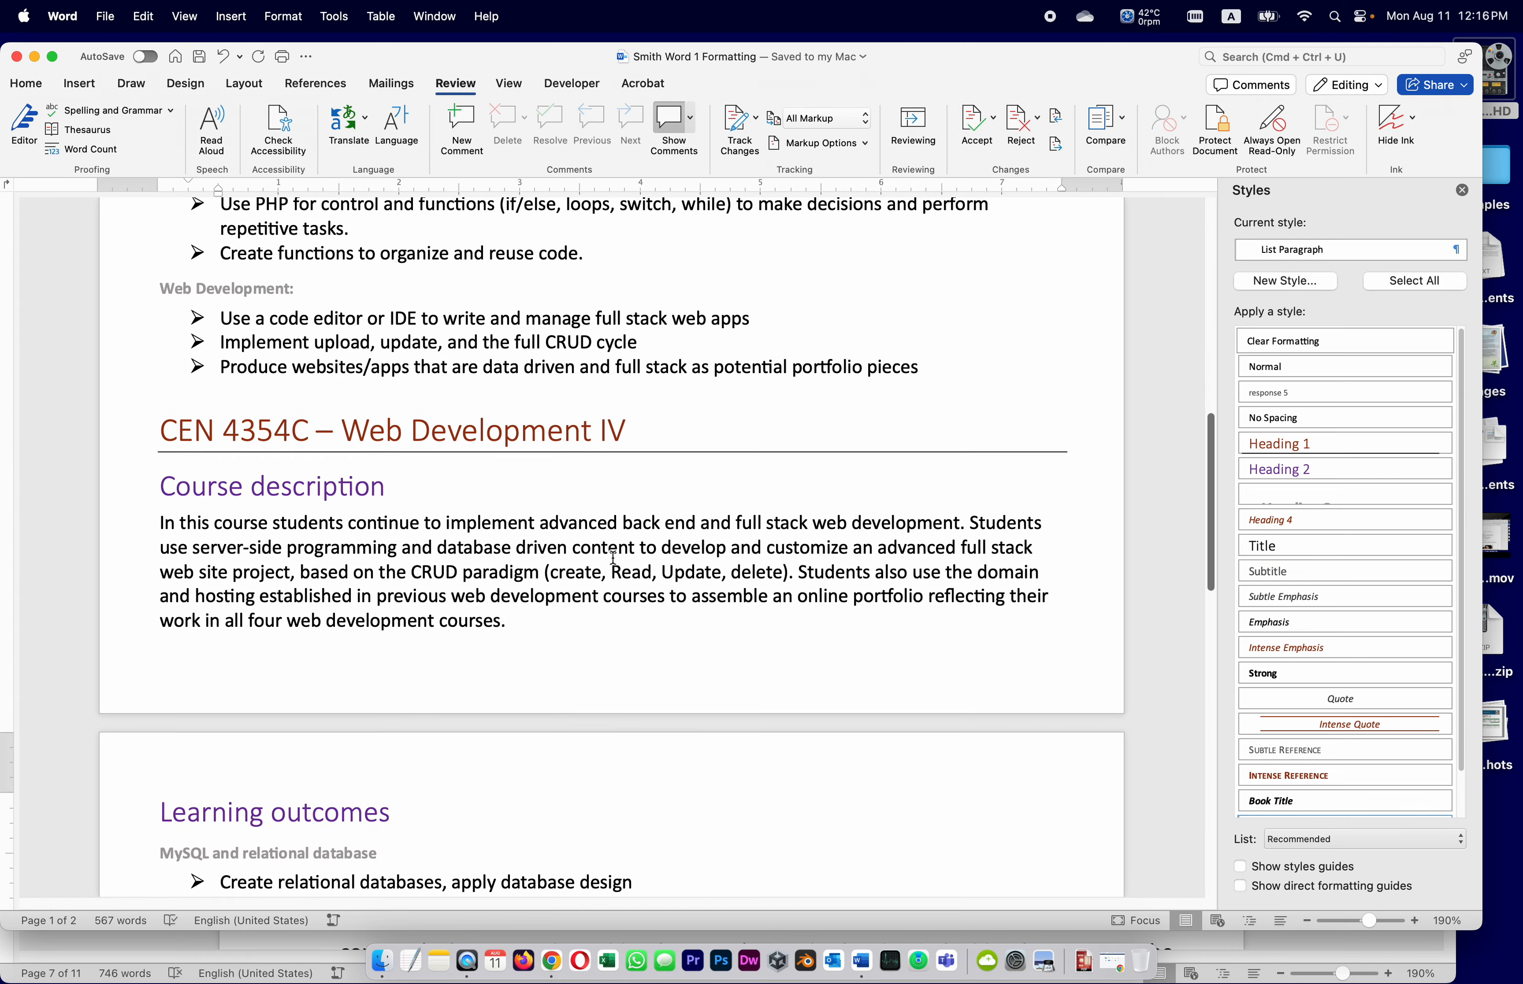
scroll(612, 557, "down", 10)
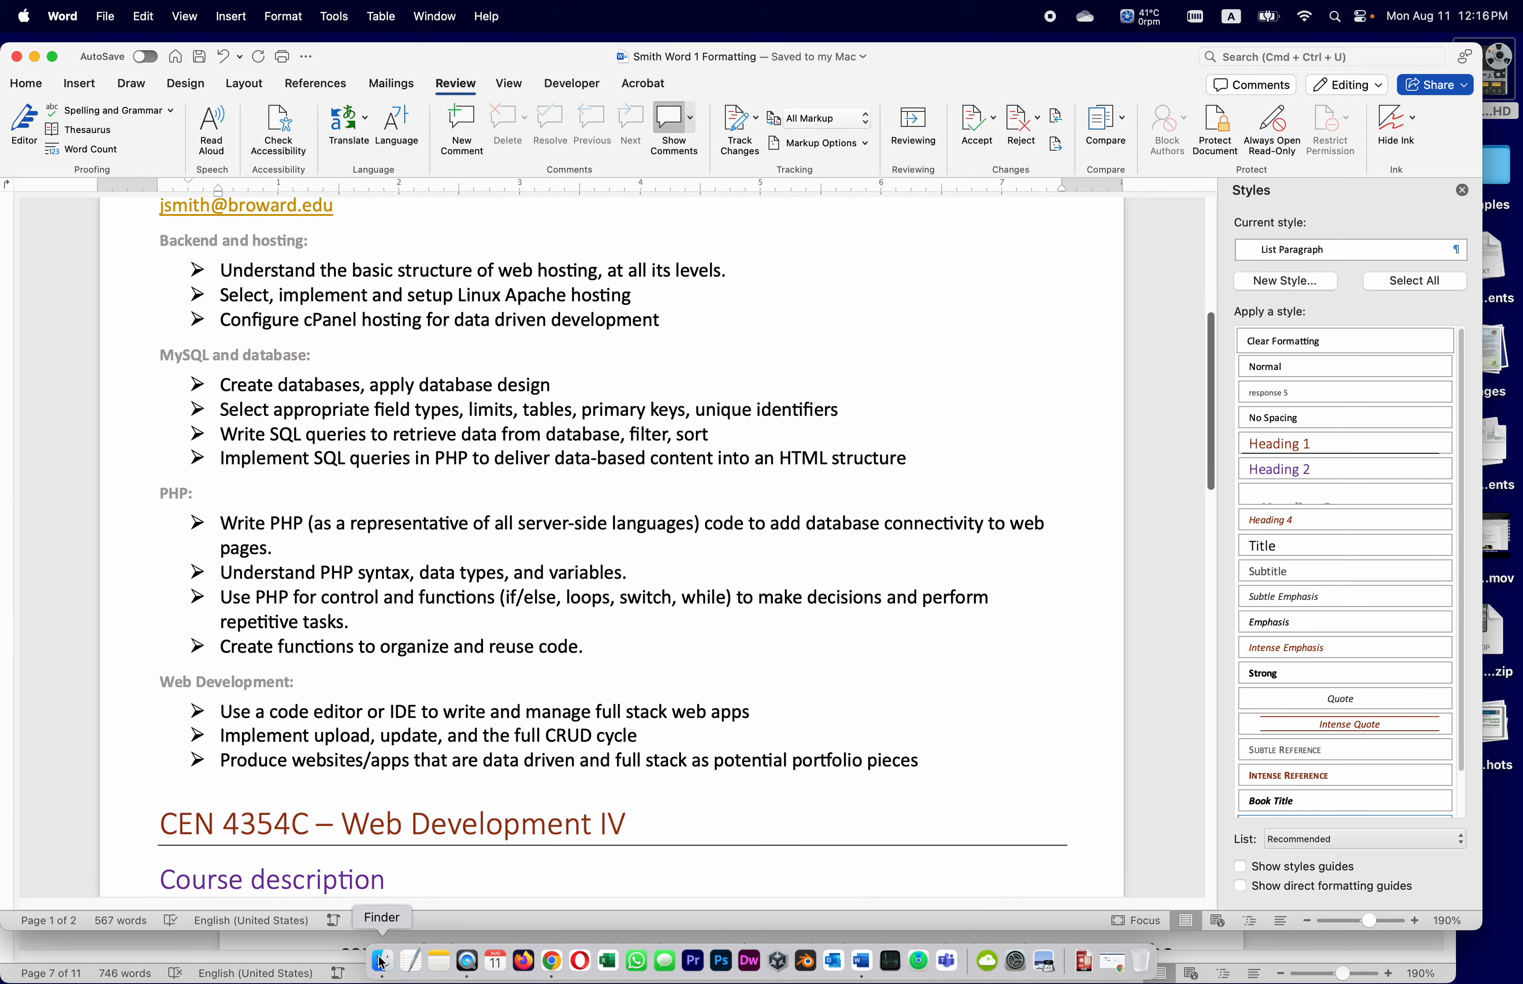
left_click(1326, 944)
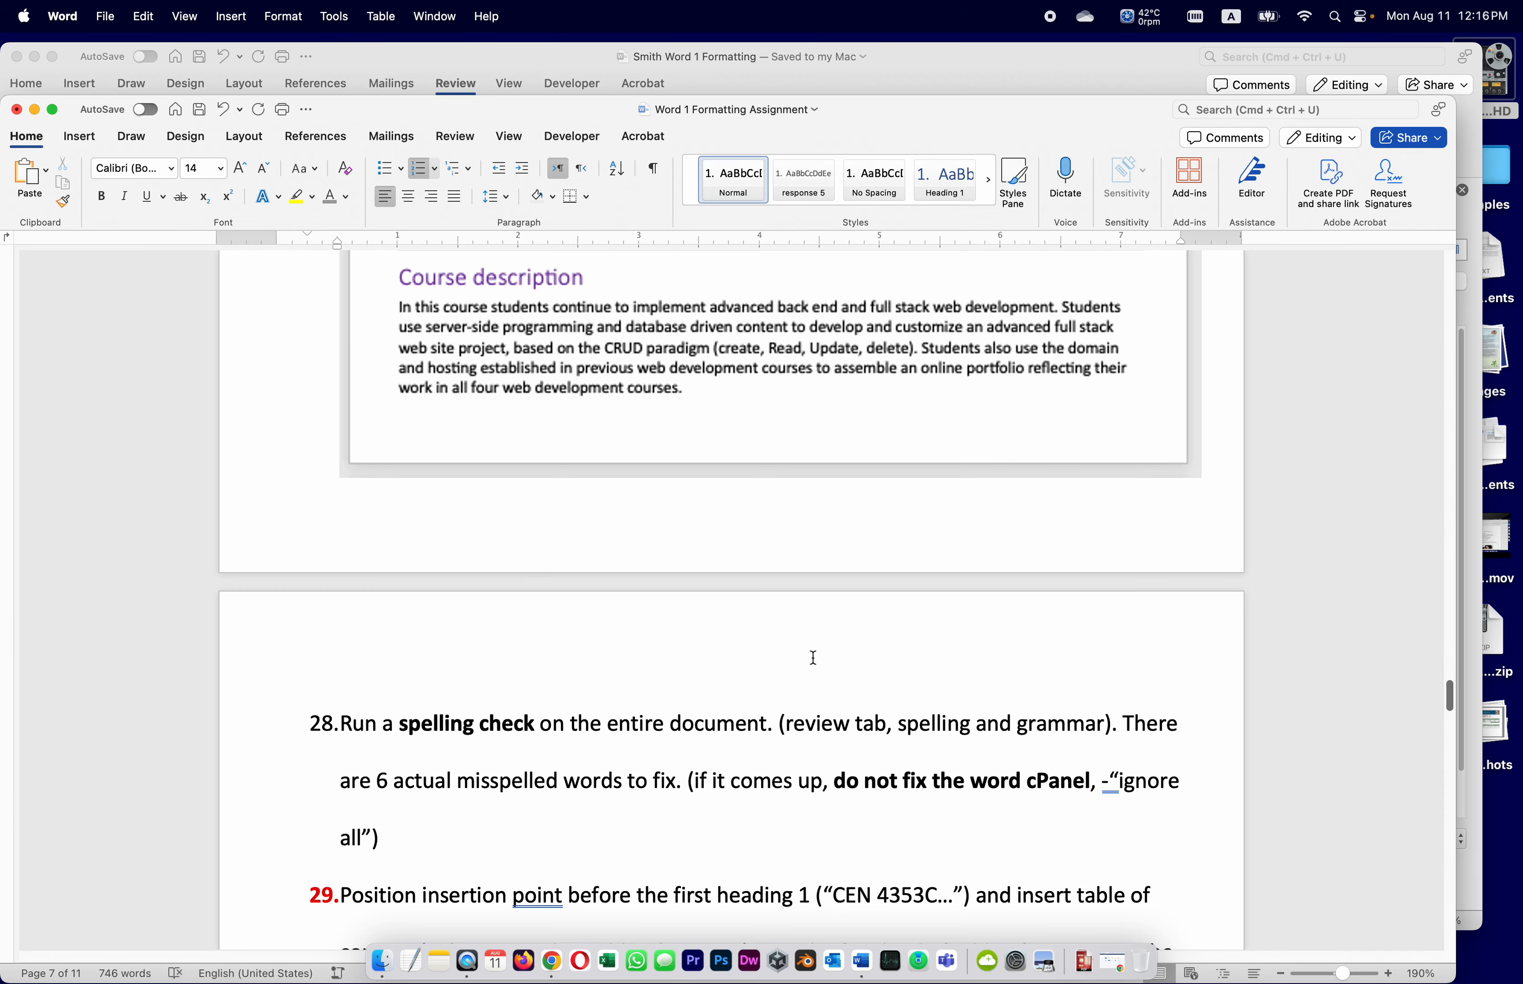
scroll(812, 659, "down", 5)
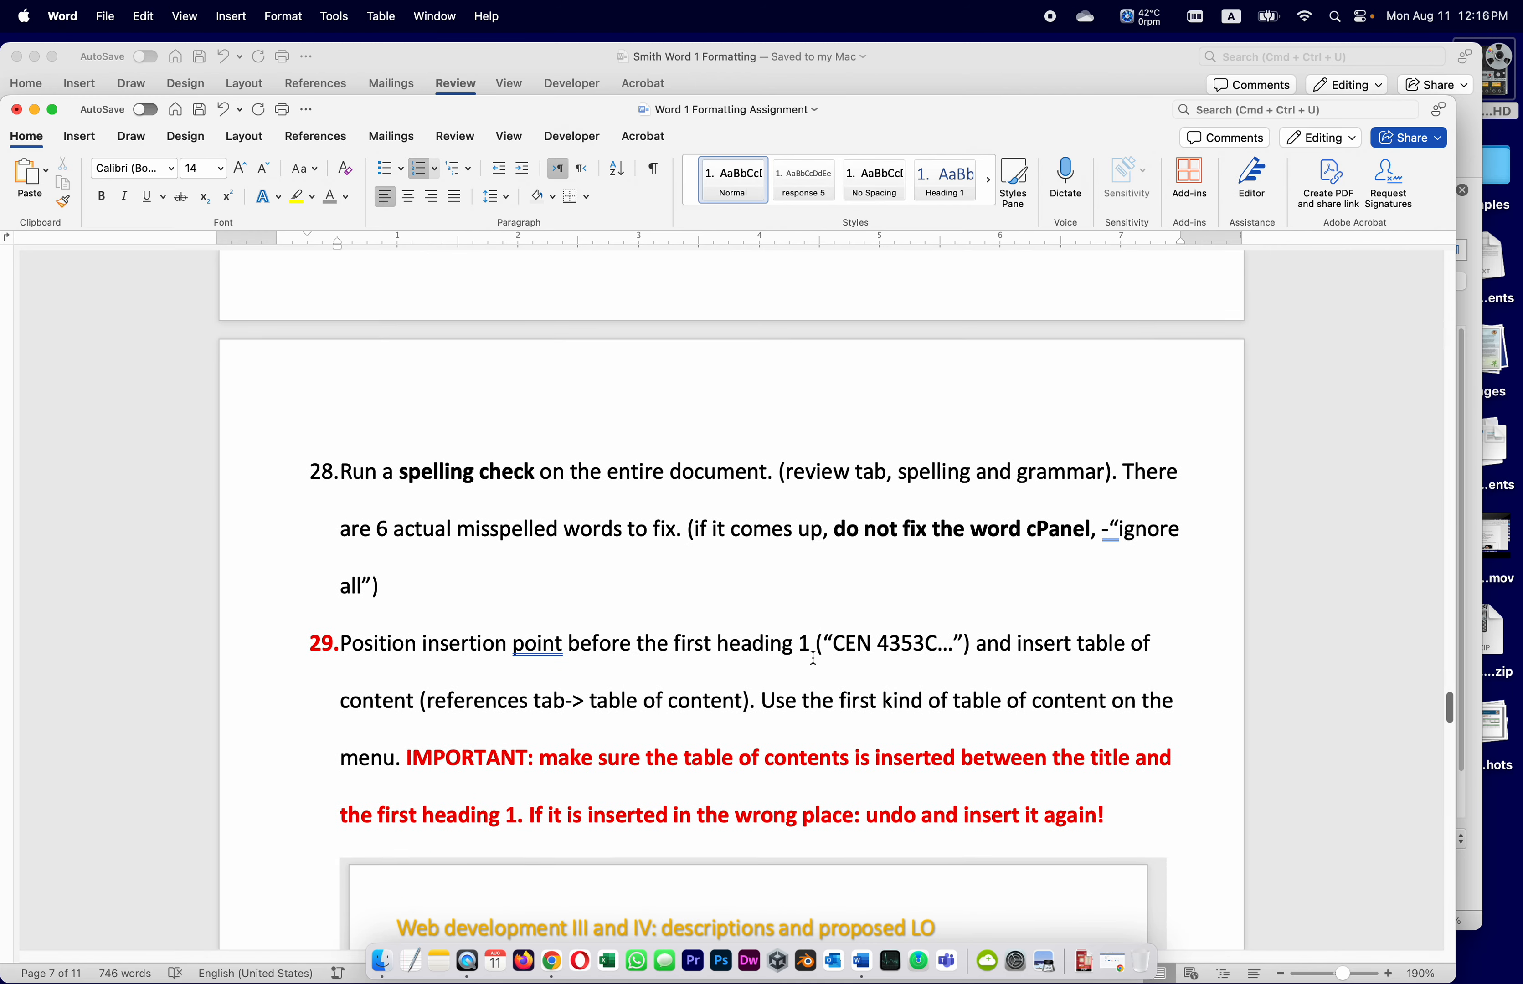
scroll(813, 658, "down", 2)
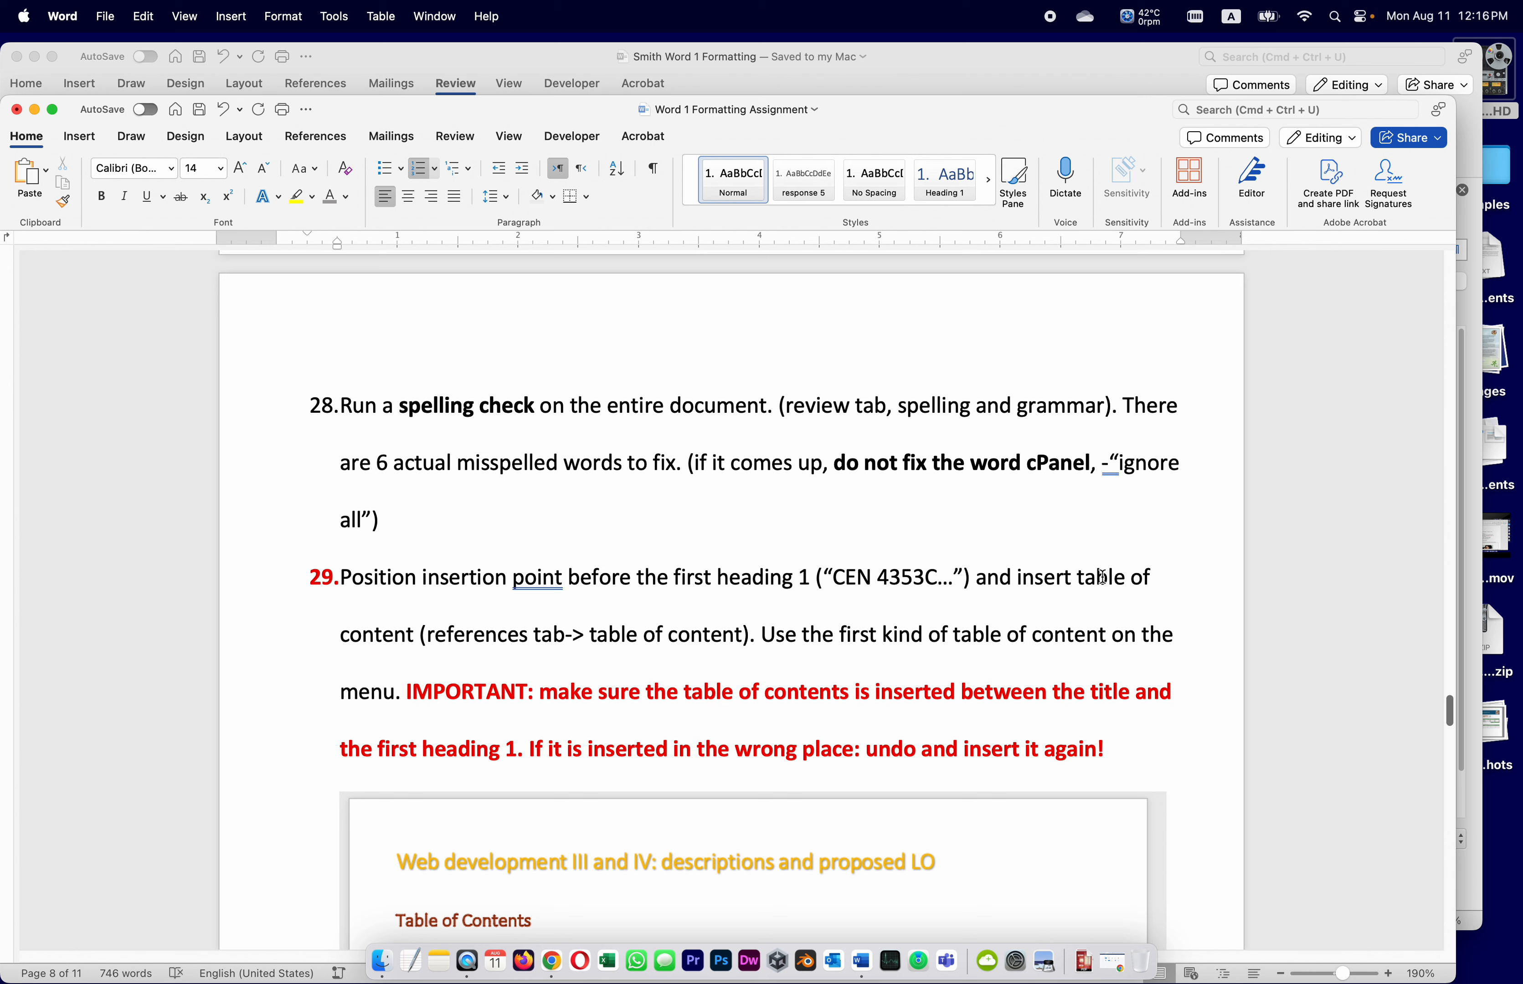
scroll(511, 631, "down", 3)
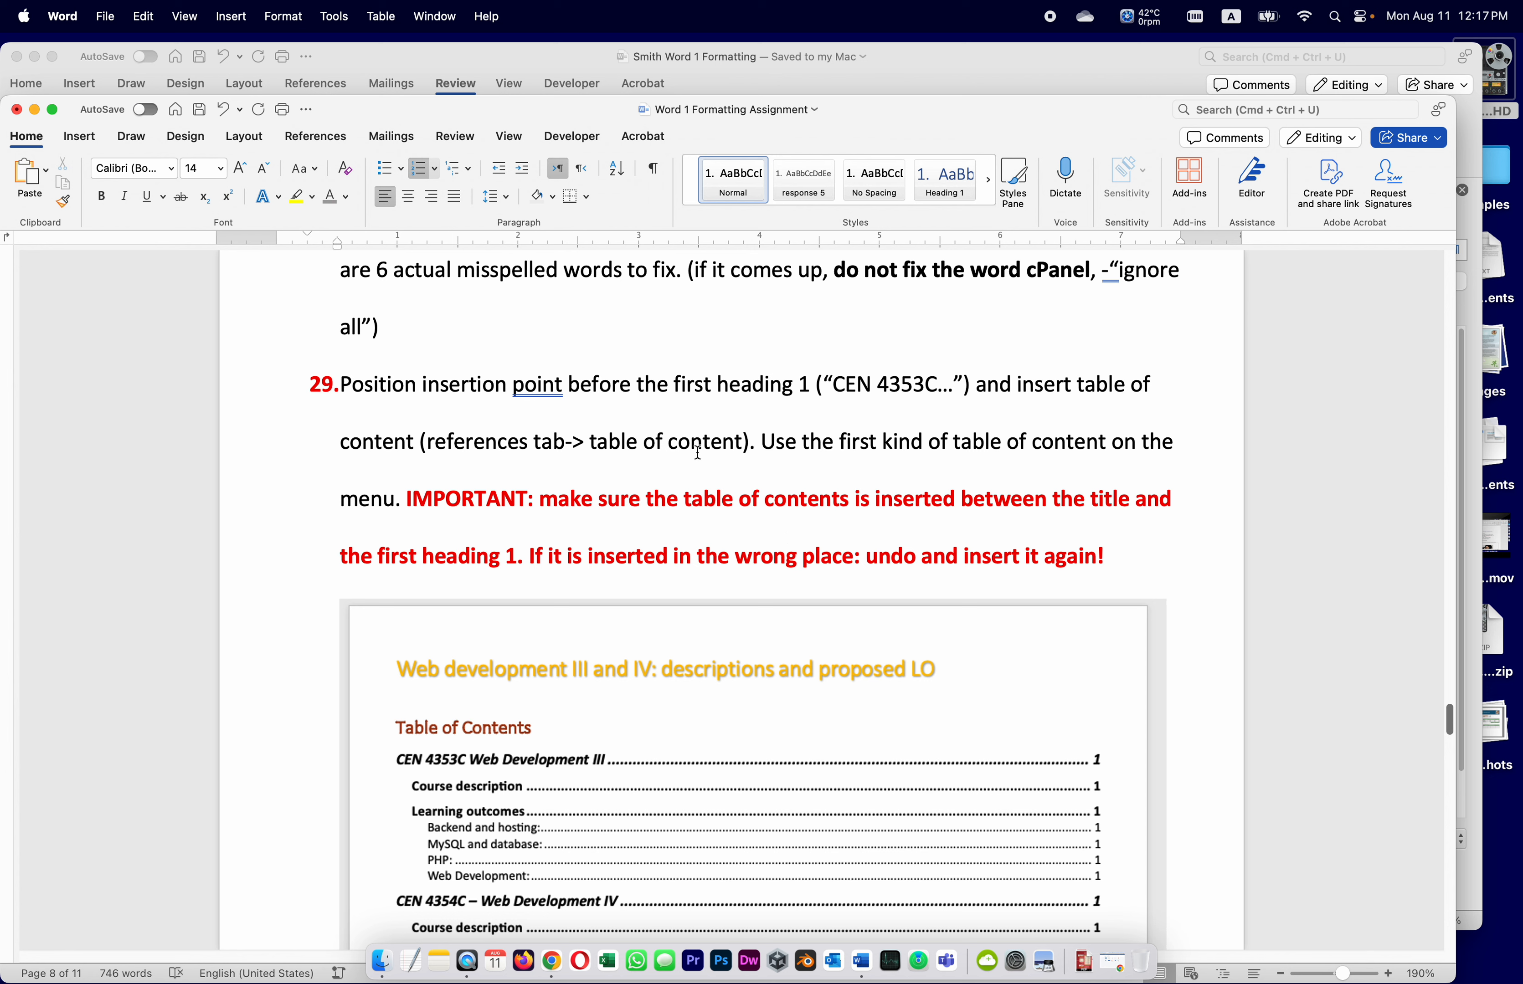
left_click(988, 55)
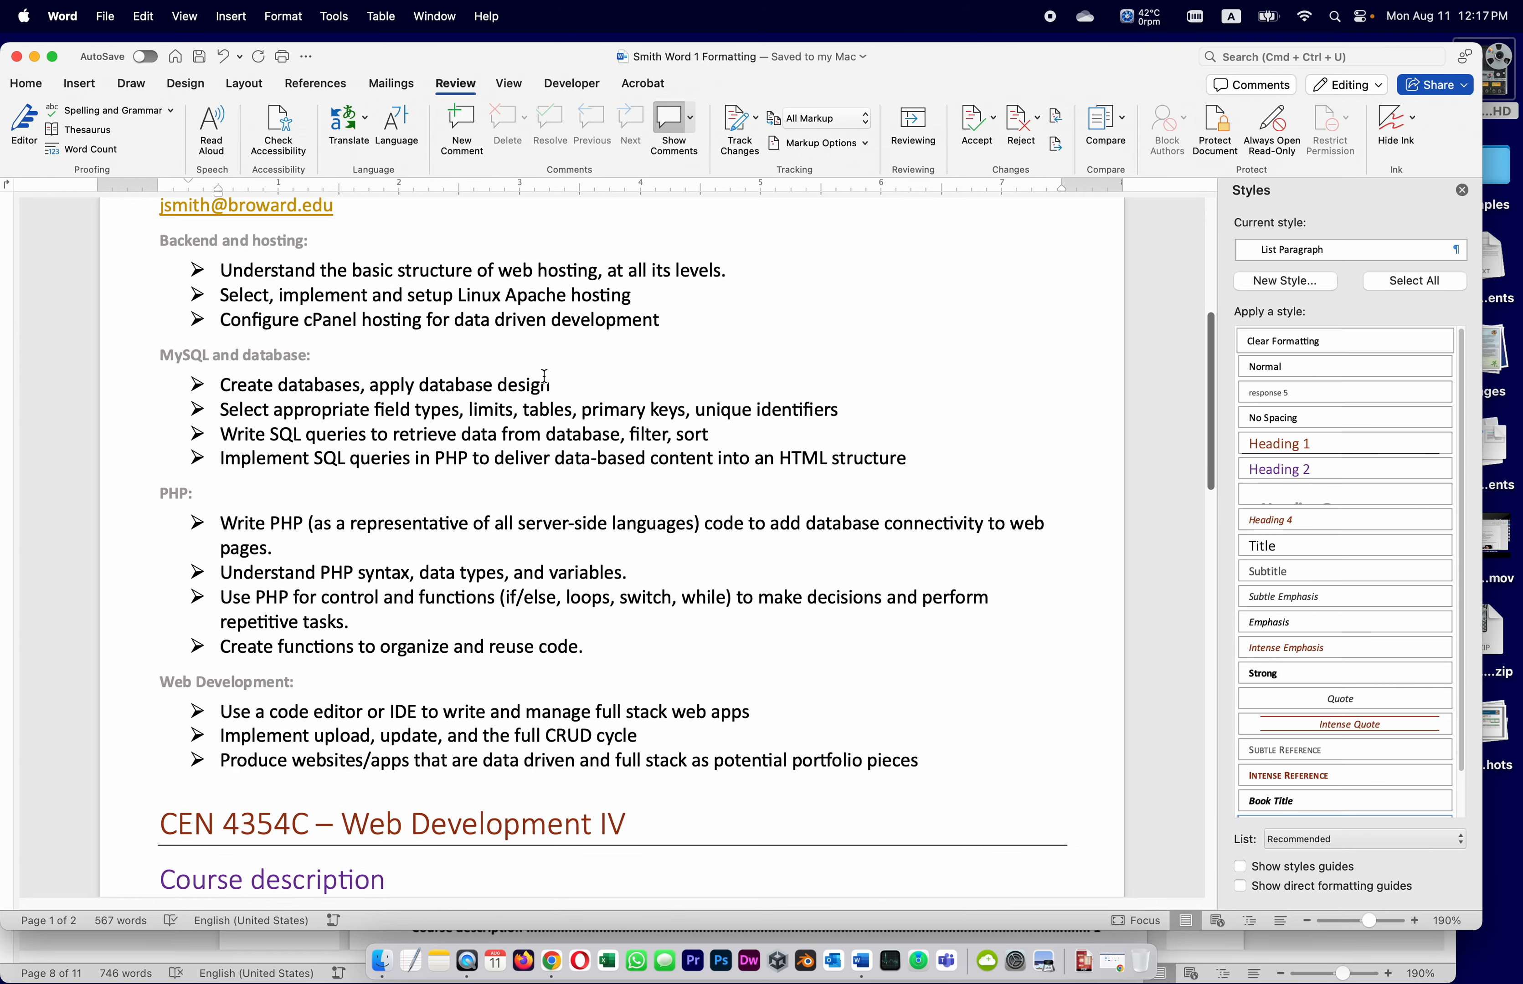
Insert a Classic table of contents above the CEN 4353C heading and save the document
scroll(545, 377, "up", 5)
scroll(545, 377, "up", 3)
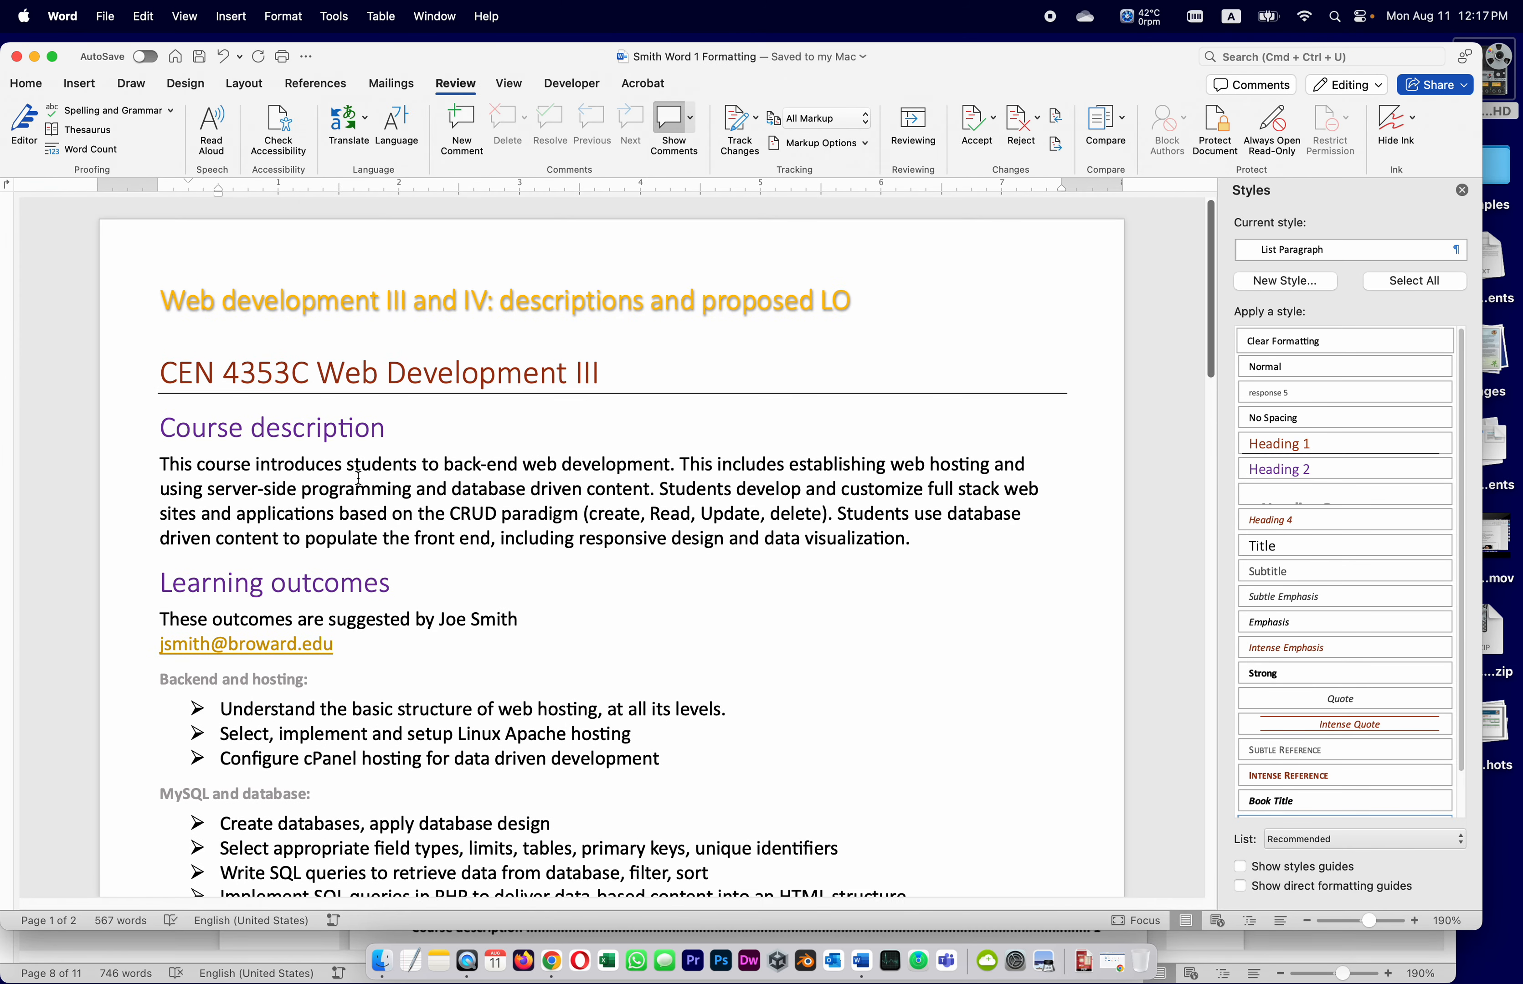
left_click(161, 371)
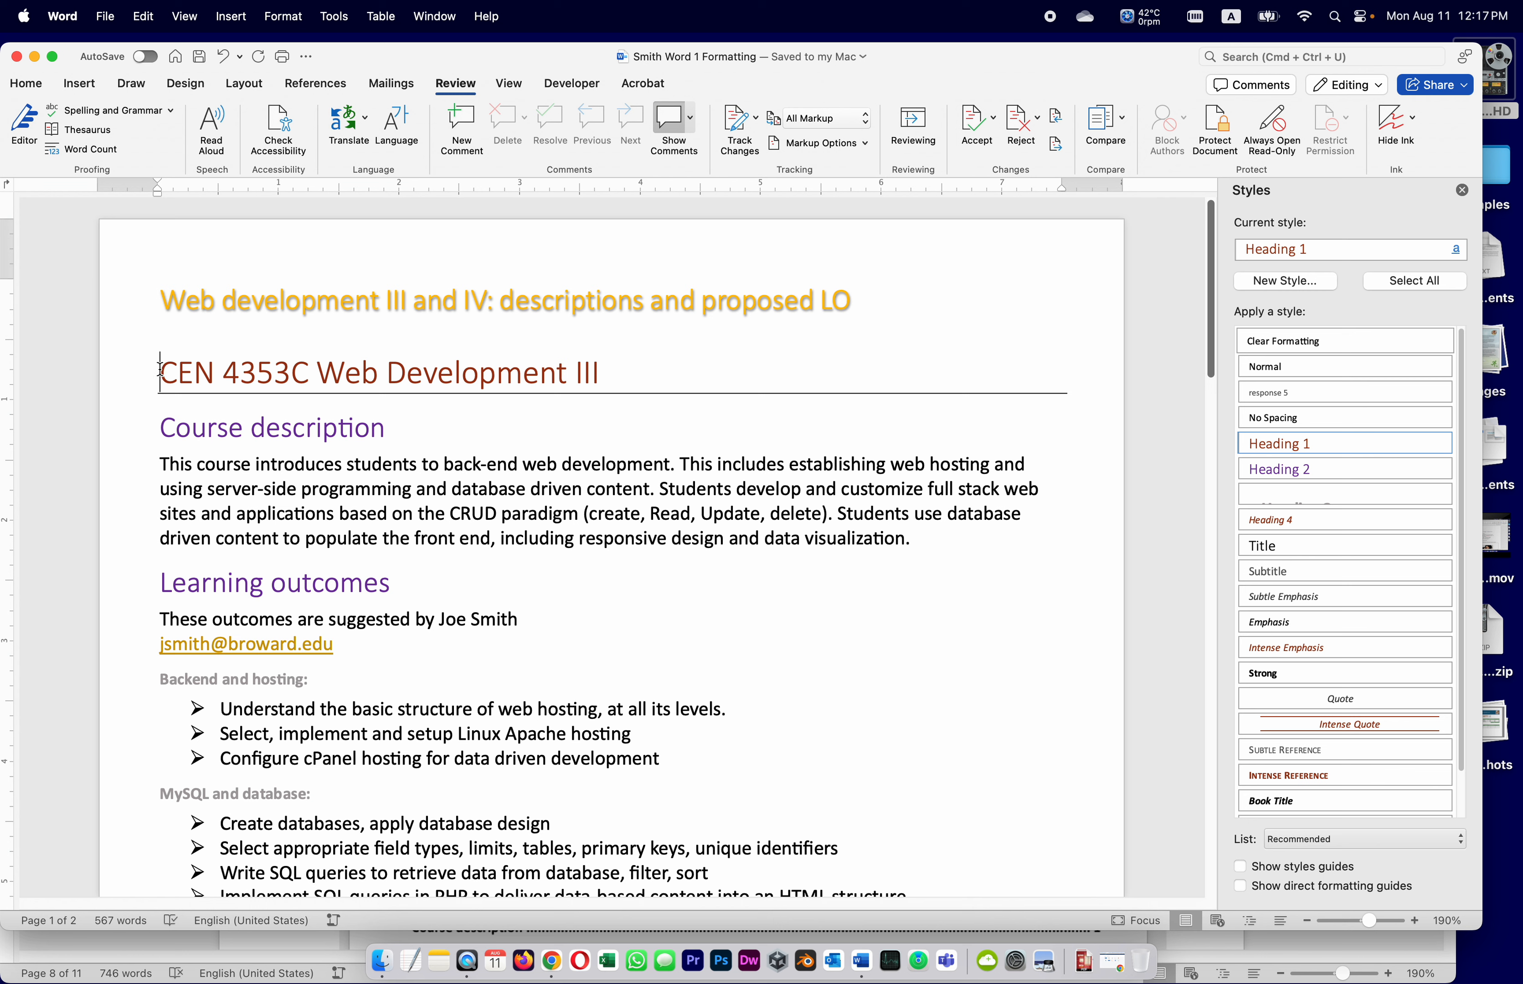
left_click(311, 86)
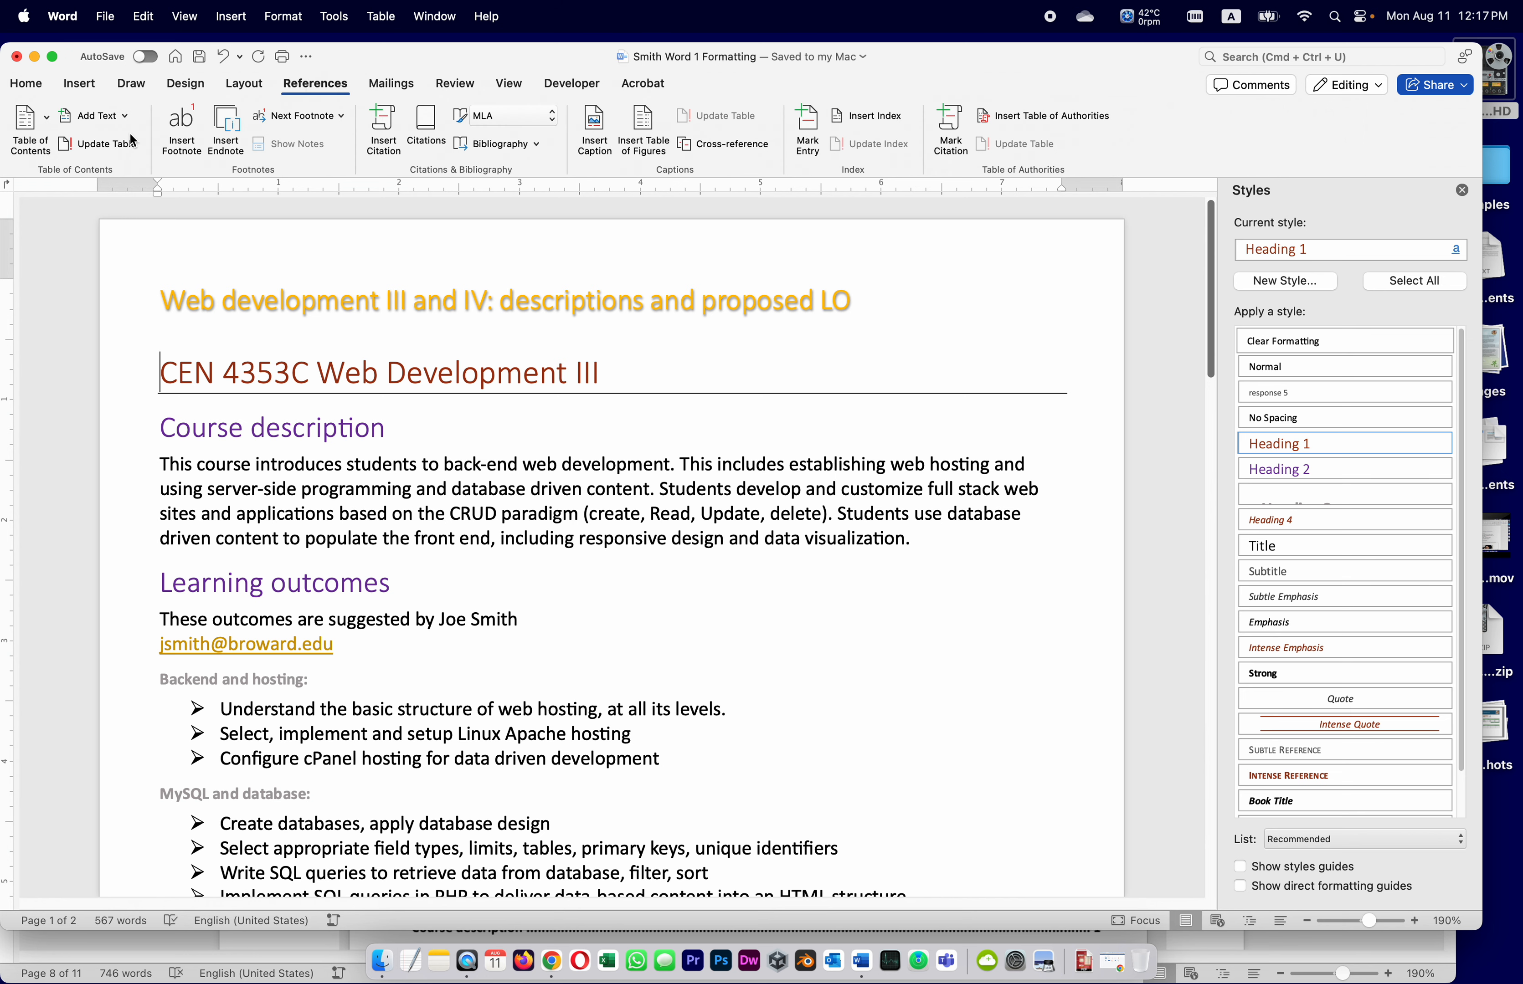
left_click(49, 117)
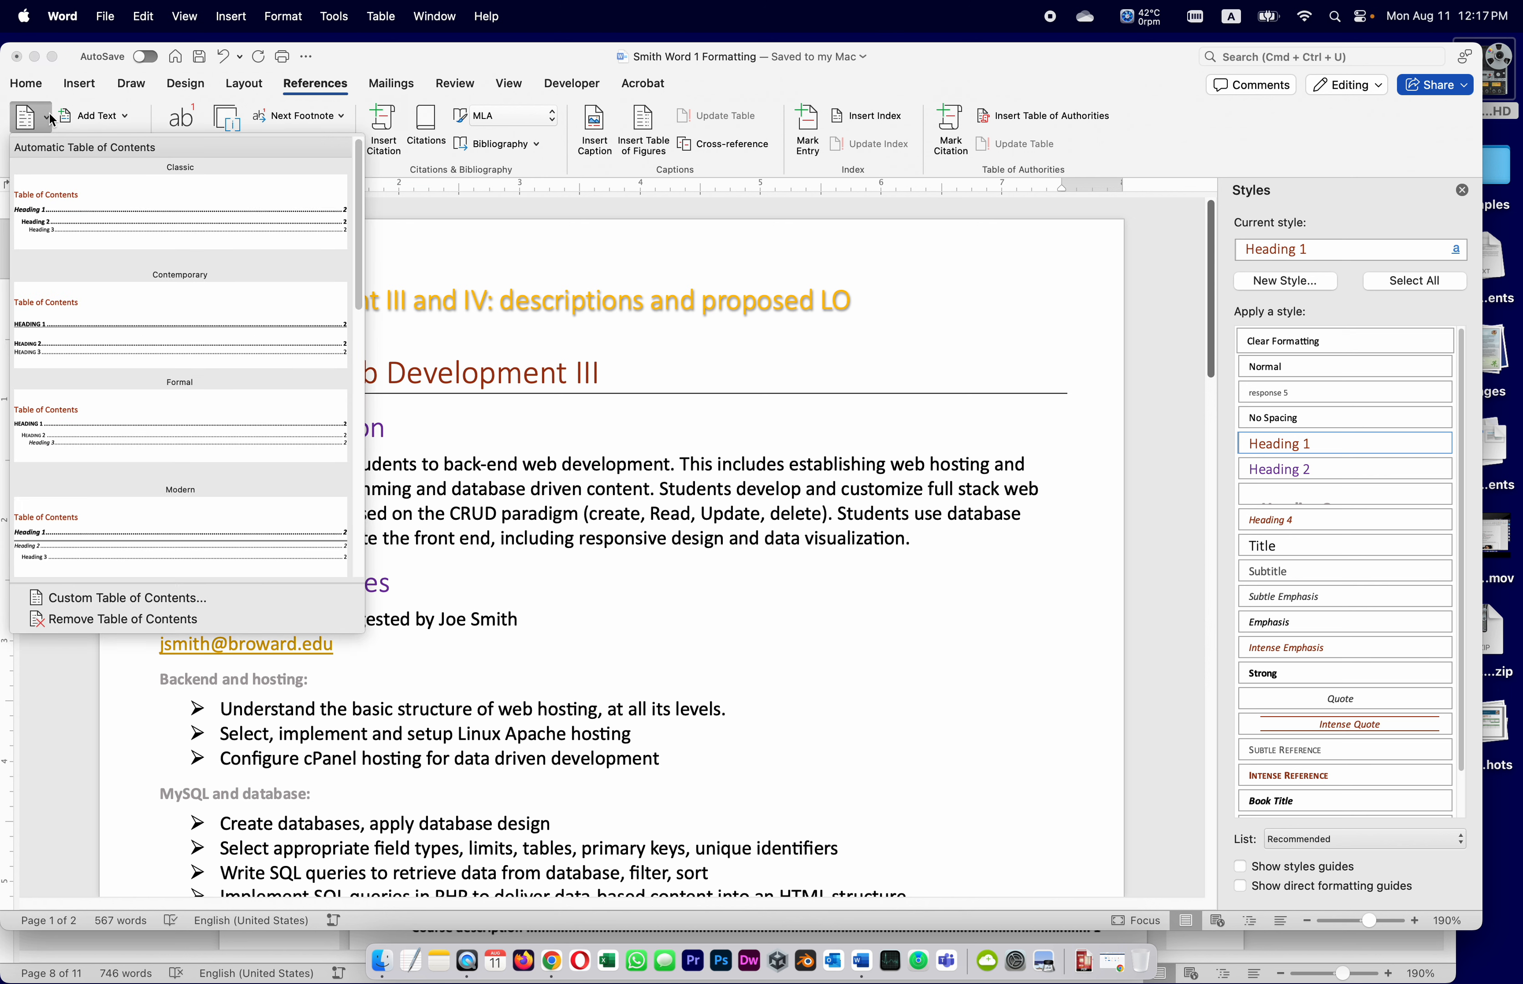
left_click(97, 195)
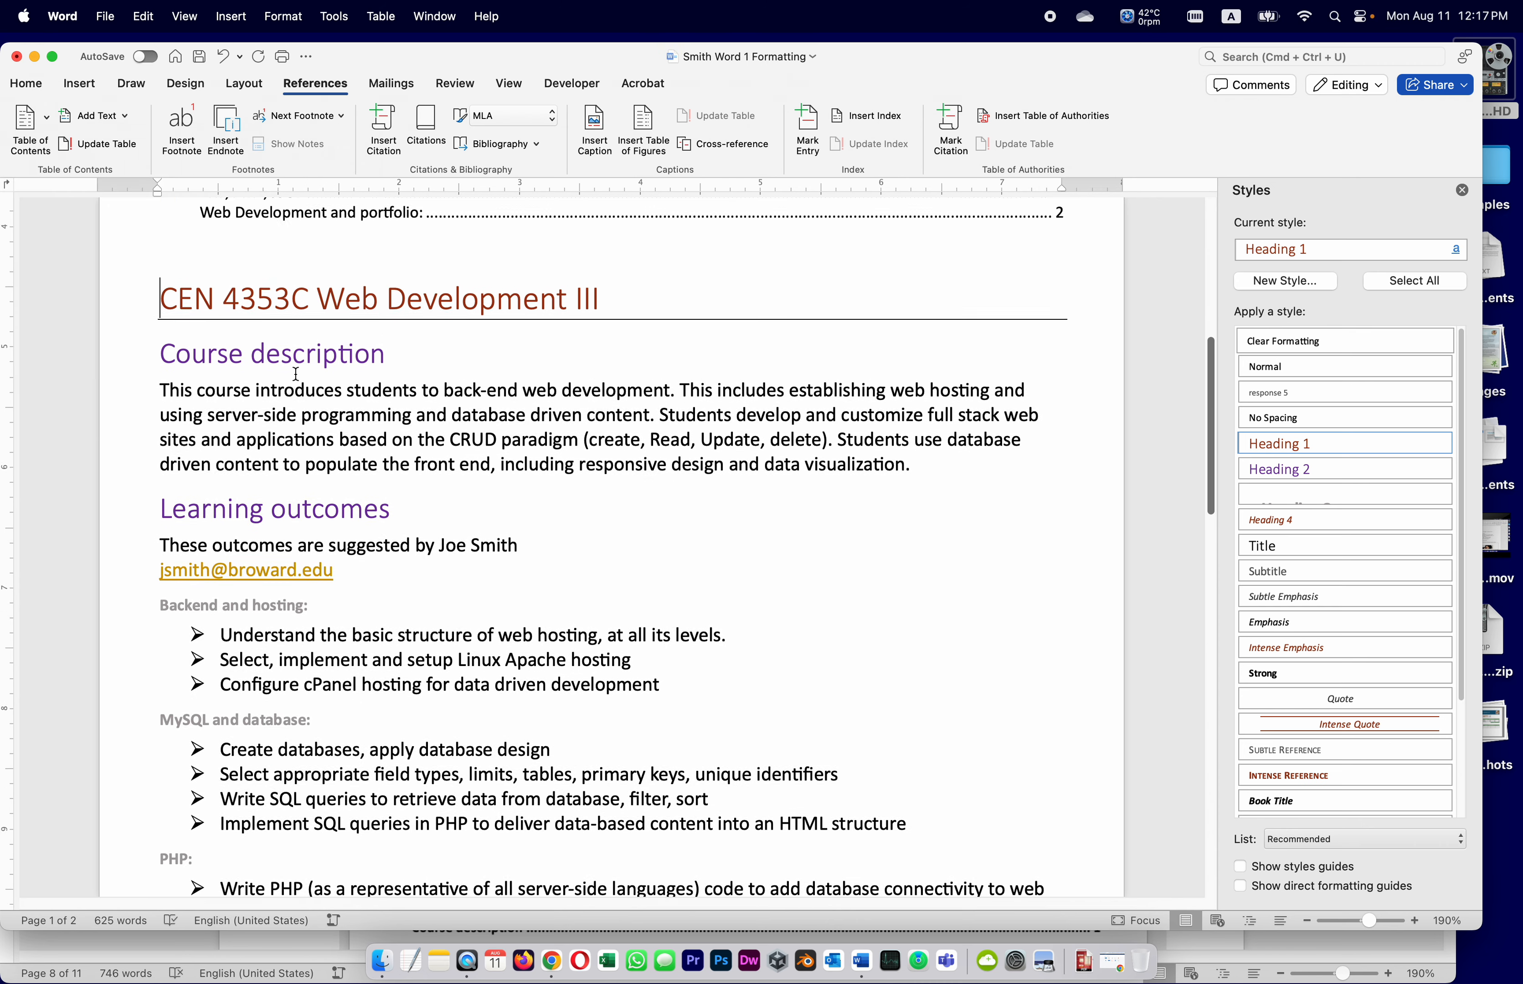
scroll(296, 374, "up", 5)
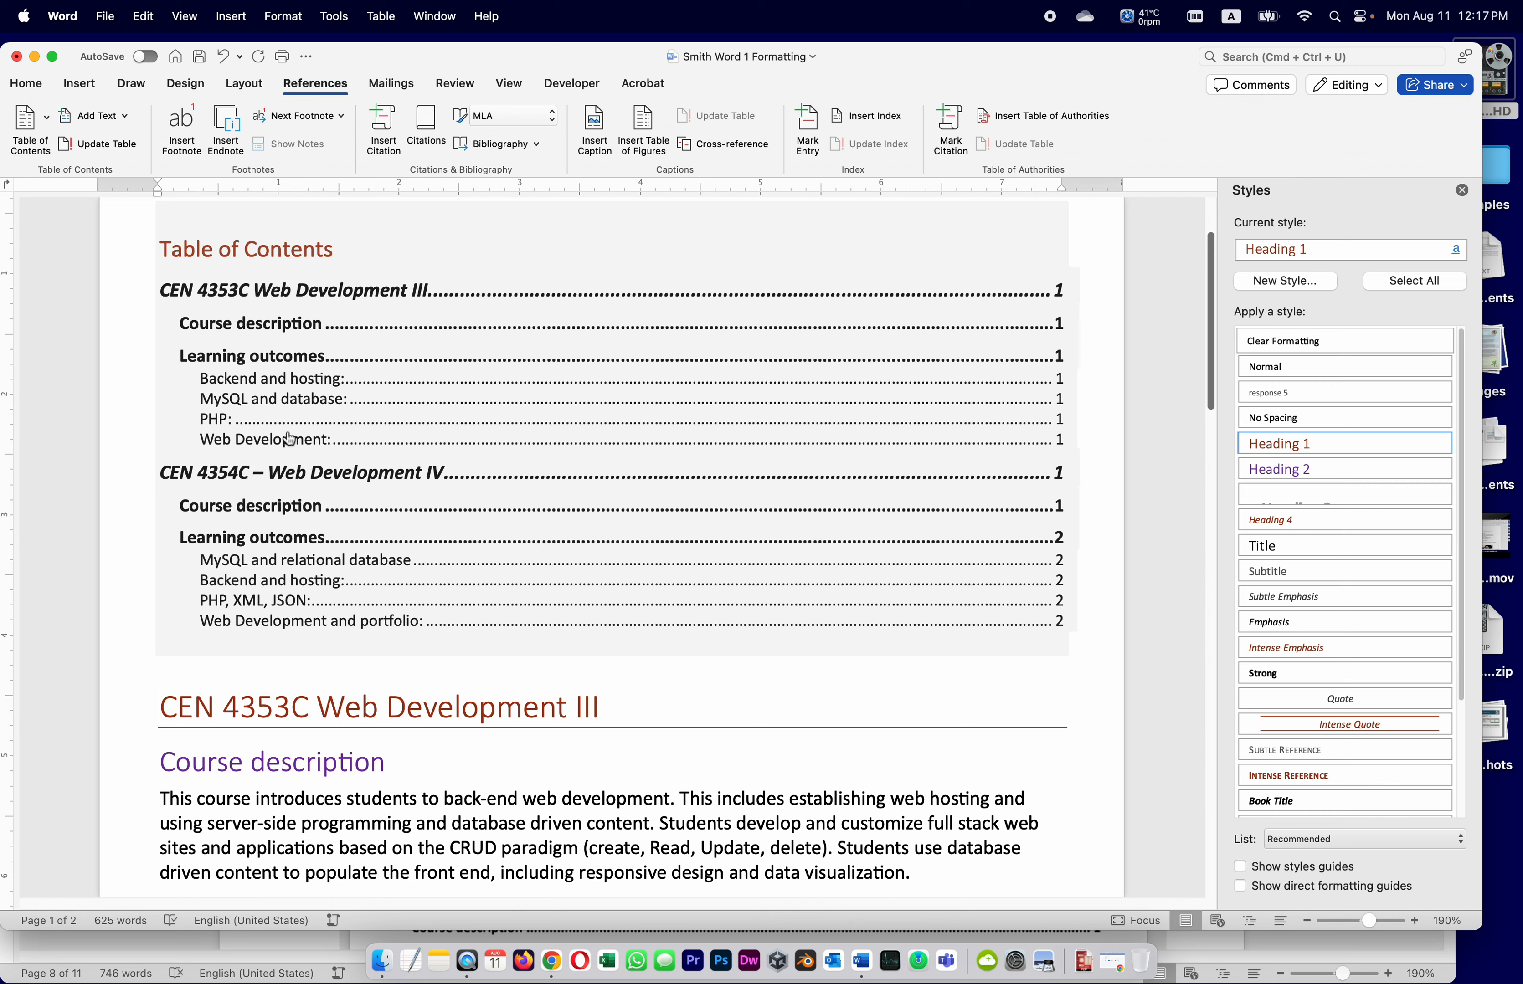
left_click(201, 59)
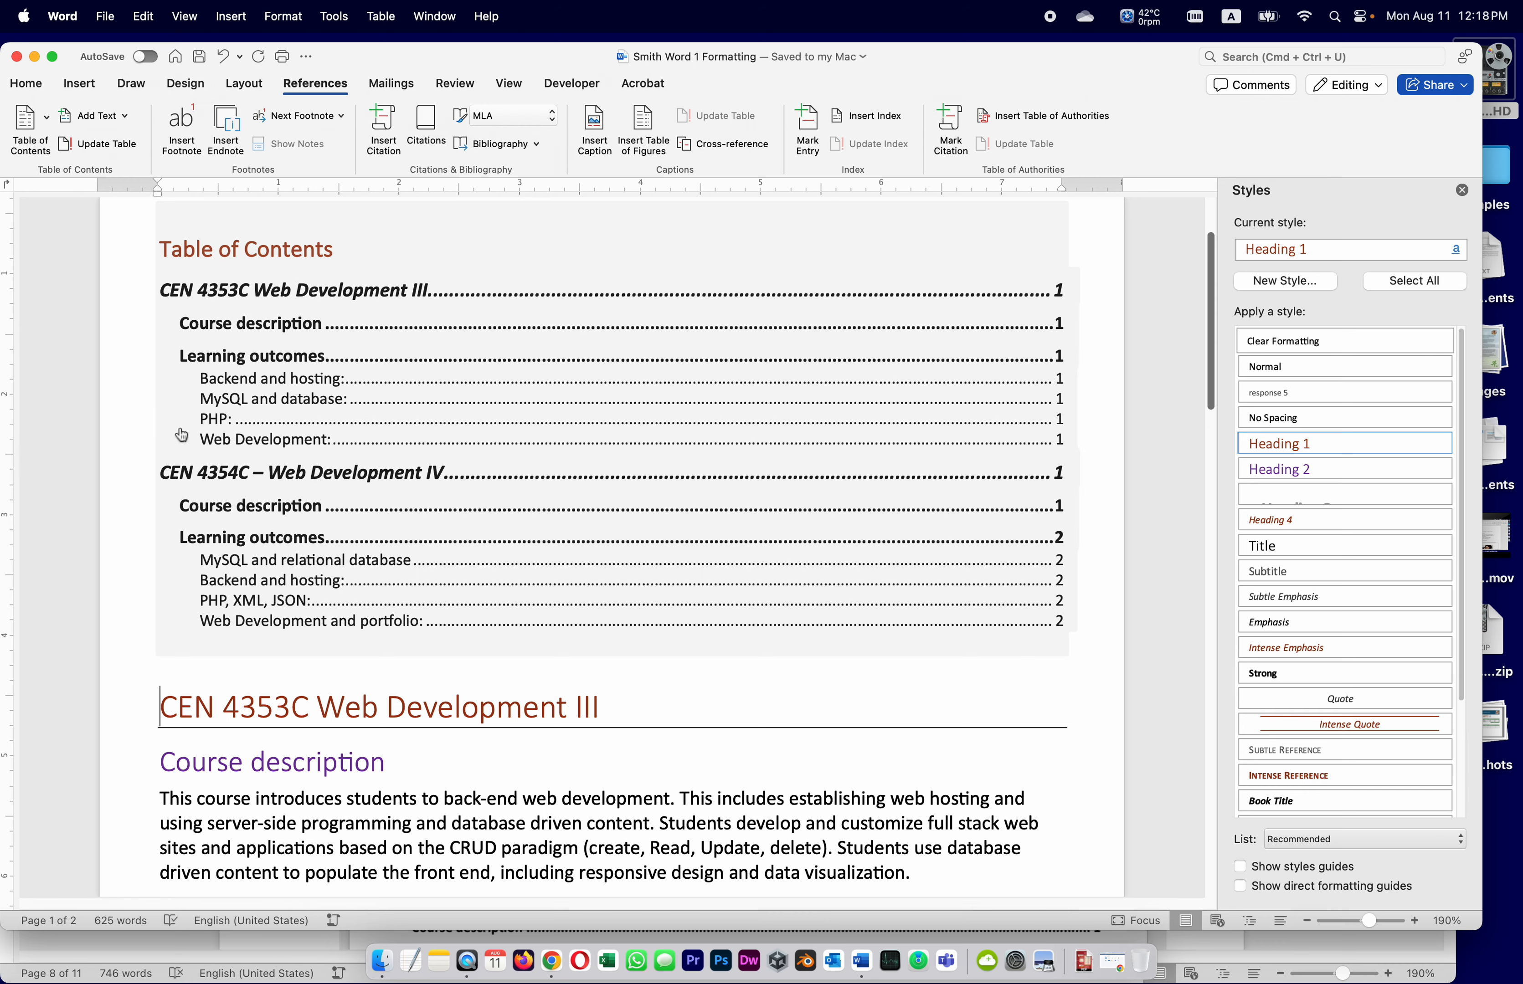
left_click(288, 949)
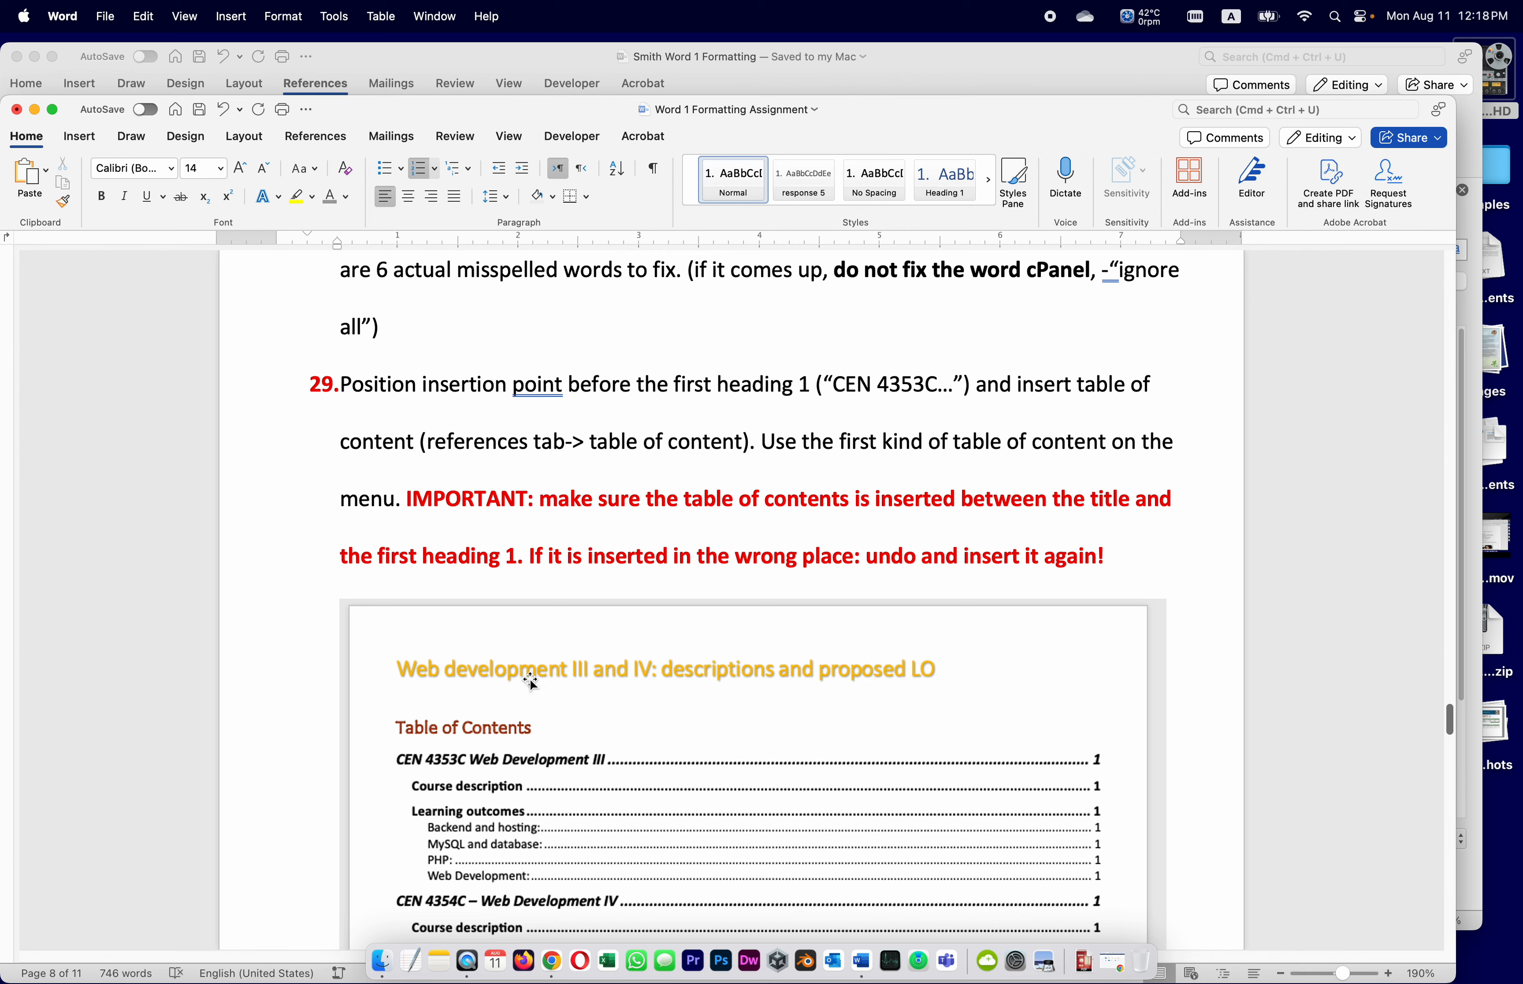
Scroll the assignment to instruction 30 about a page break before CEN 4353C
scroll(528, 682, "down", 7)
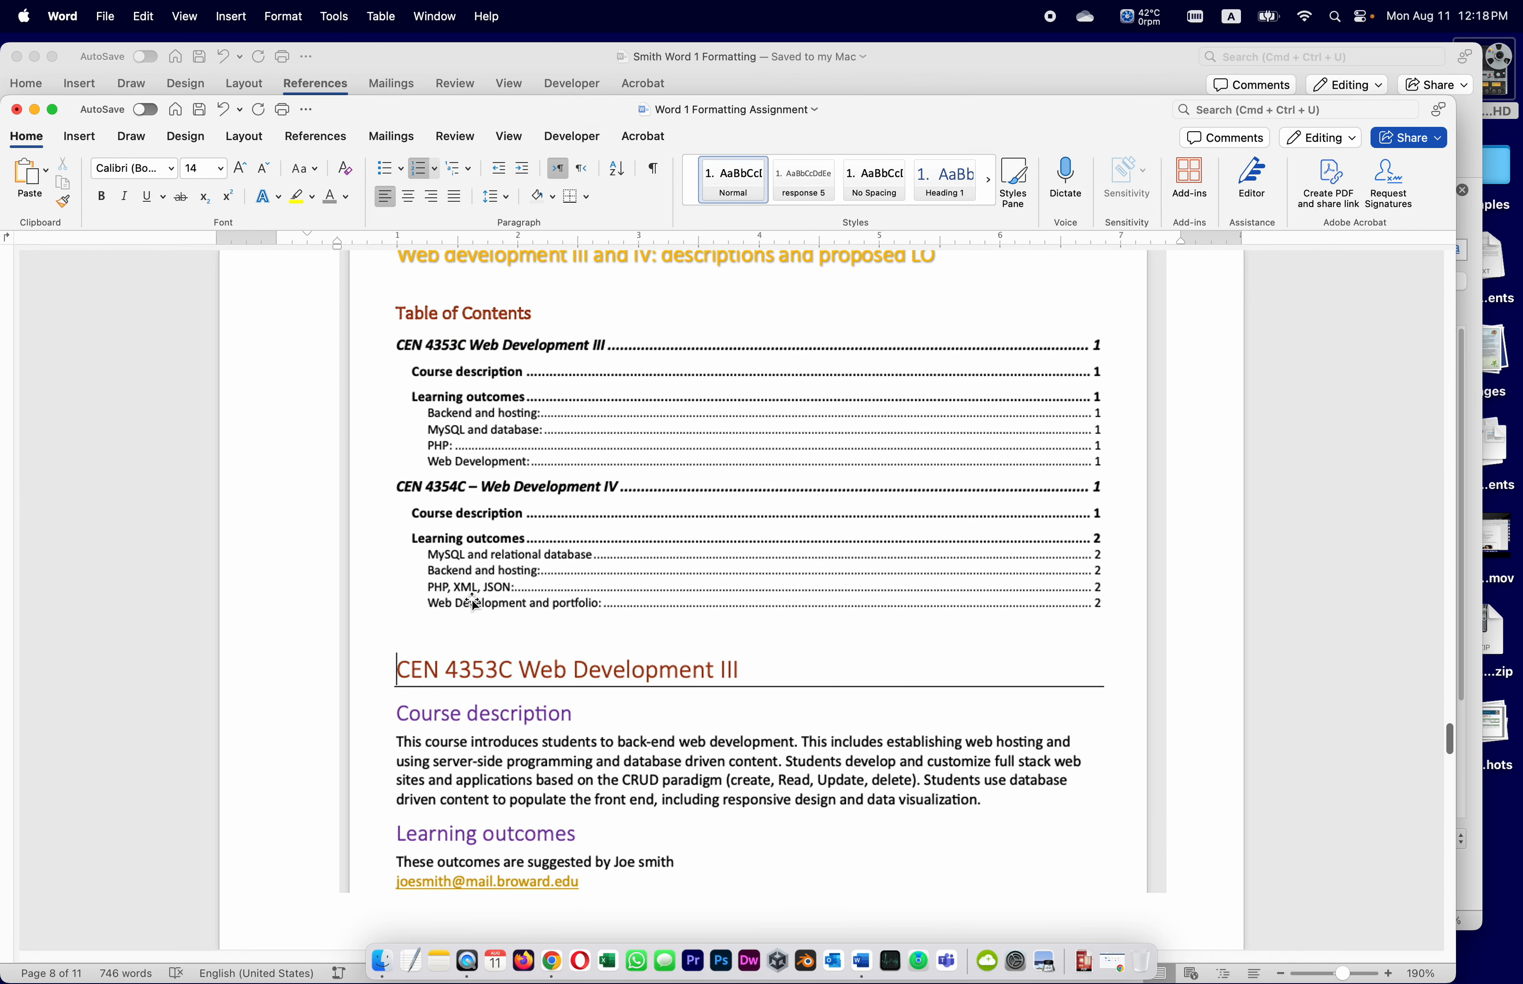
scroll(569, 571, "down", 5)
scroll(572, 571, "down", 2)
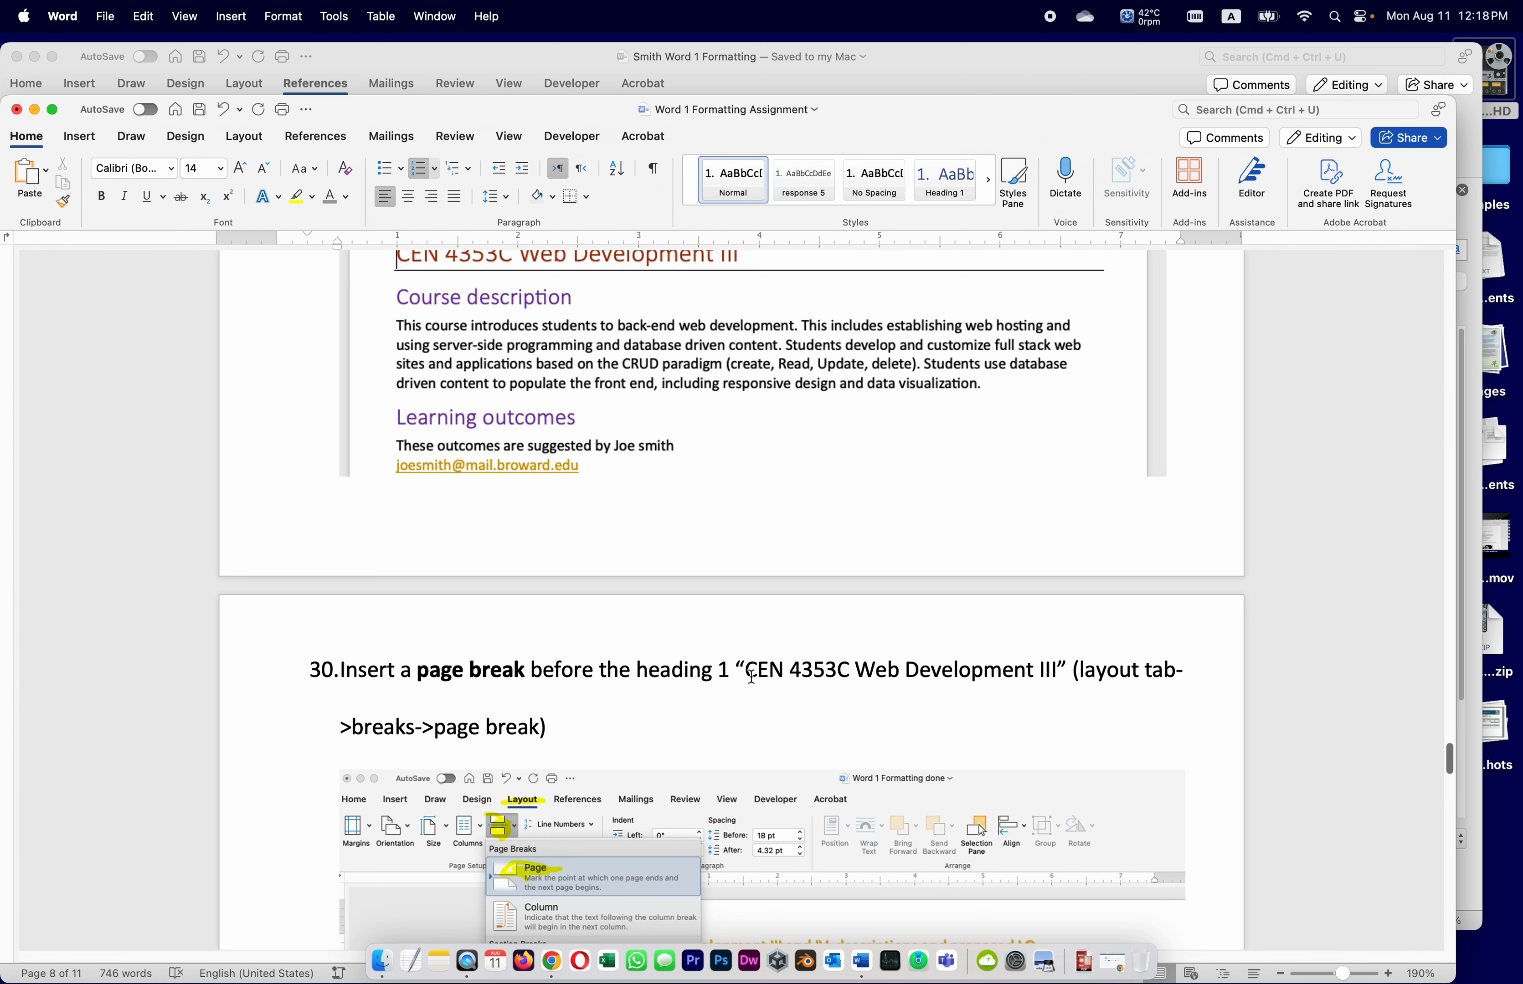
scroll(877, 647, "down", 4)
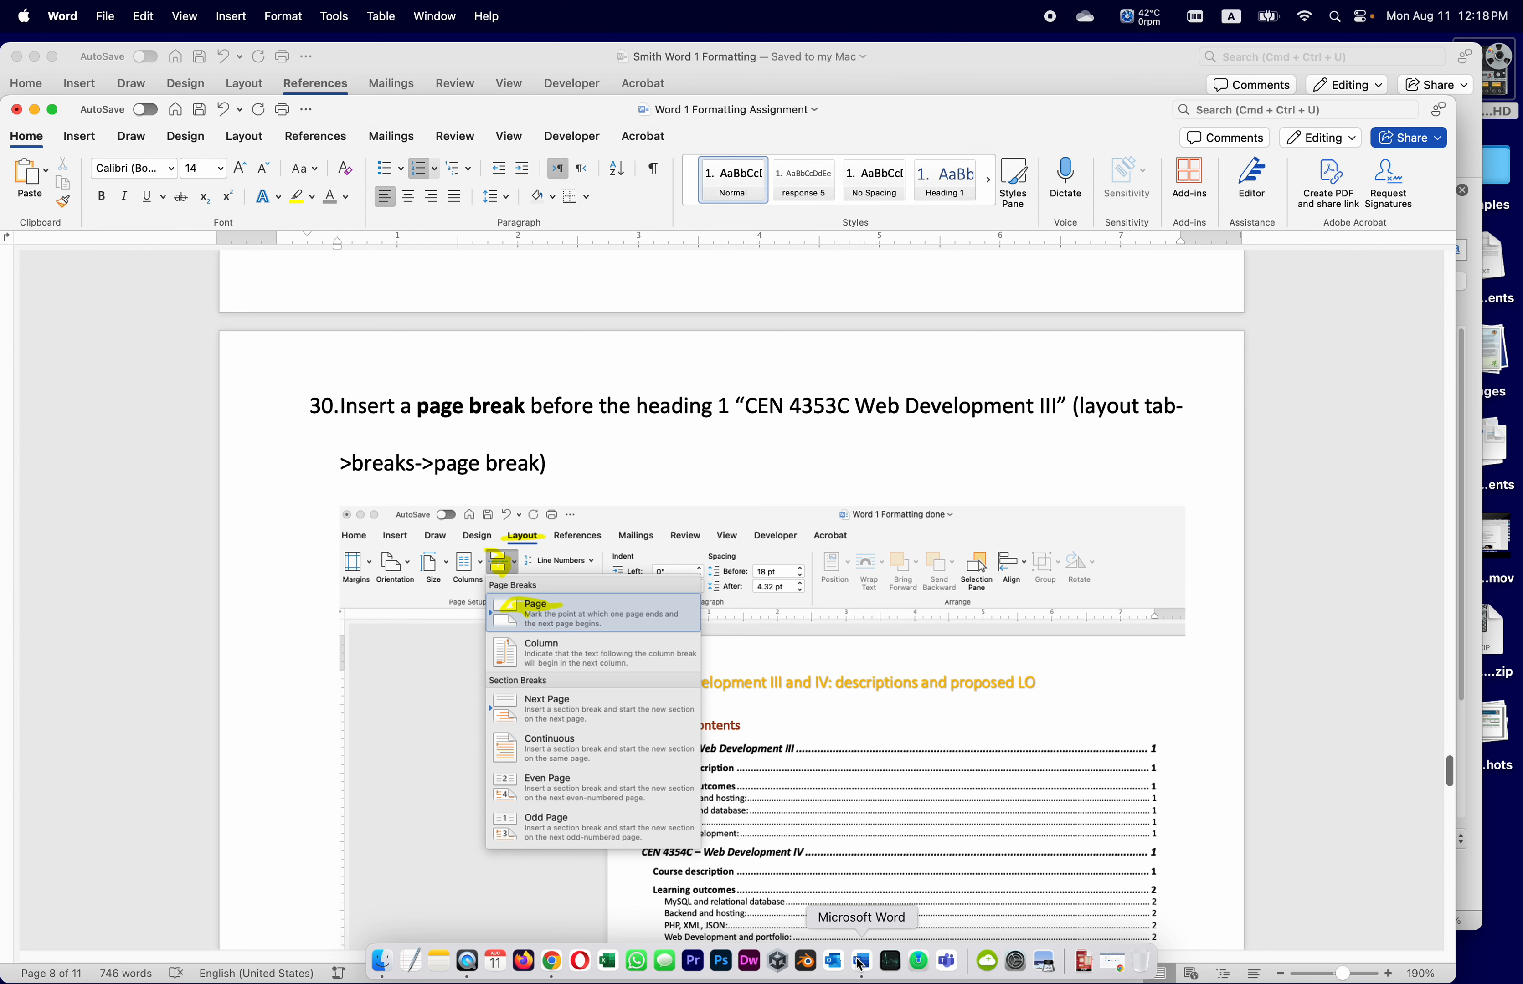
Try pushing the CEN 4353C heading down with Enter, then undo and restore the table of contents
left_click(948, 70)
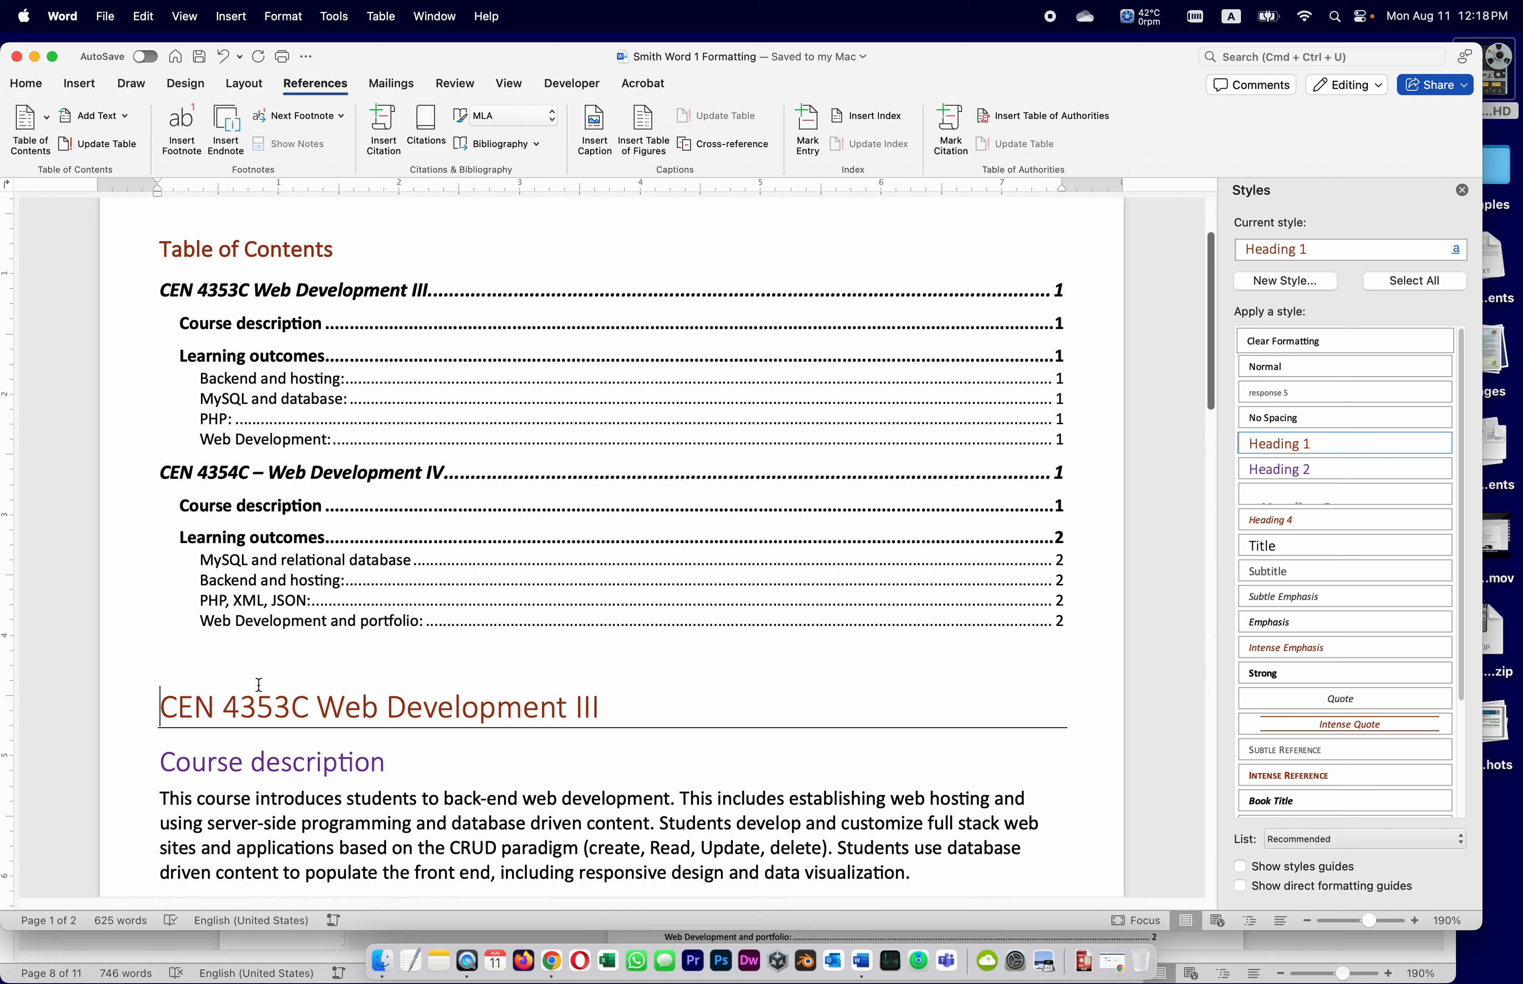
left_click(164, 702)
key("Return")
key("Return")
key("Return")
key("Return")
key("Return")
key("Return")
key("Return")
key("Return")
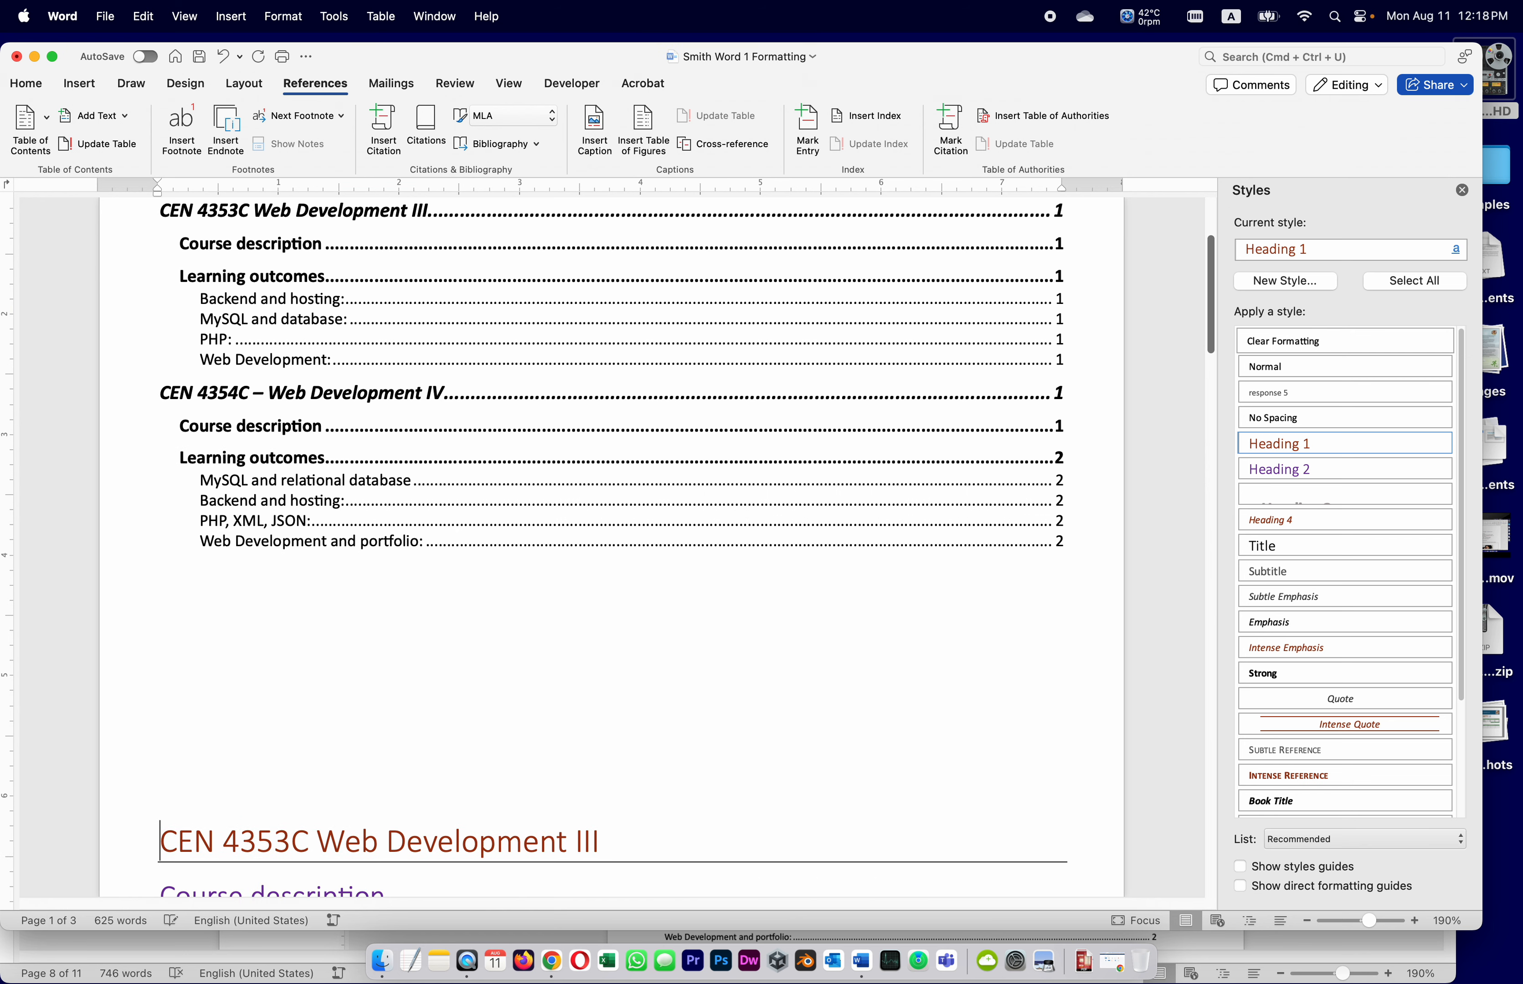
key("super+z")
key("super+z")
key("super+z")
key("super+z")
key("super+z")
key("super+z")
key("super+z")
key("super+z")
key("super+s")
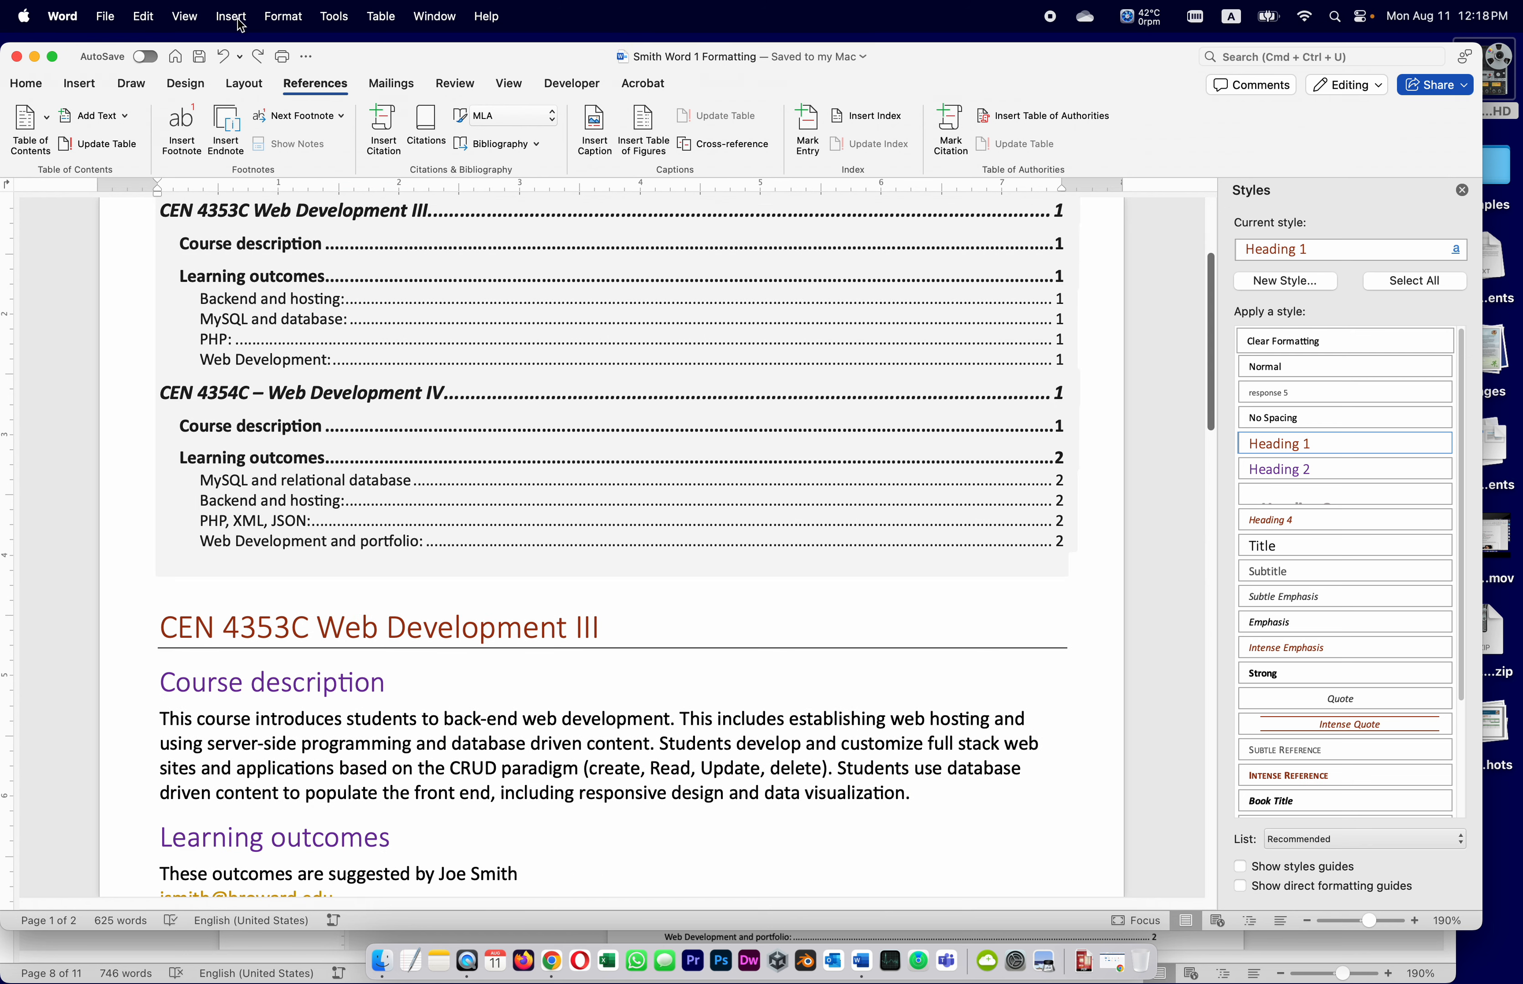
left_click(223, 58)
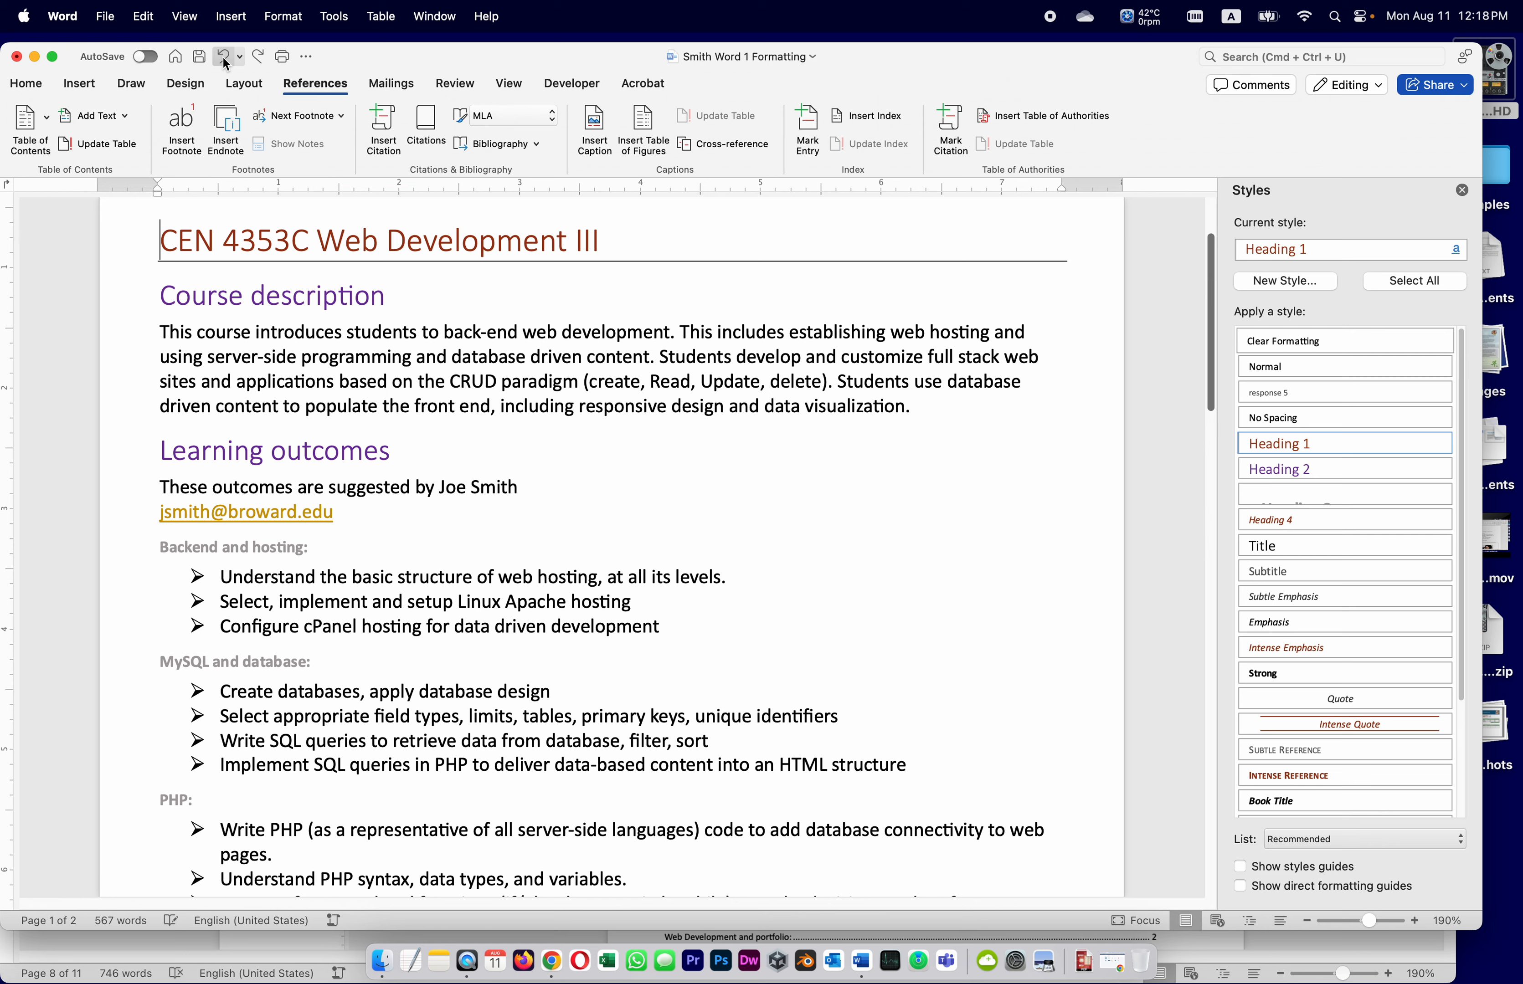
left_click(258, 58)
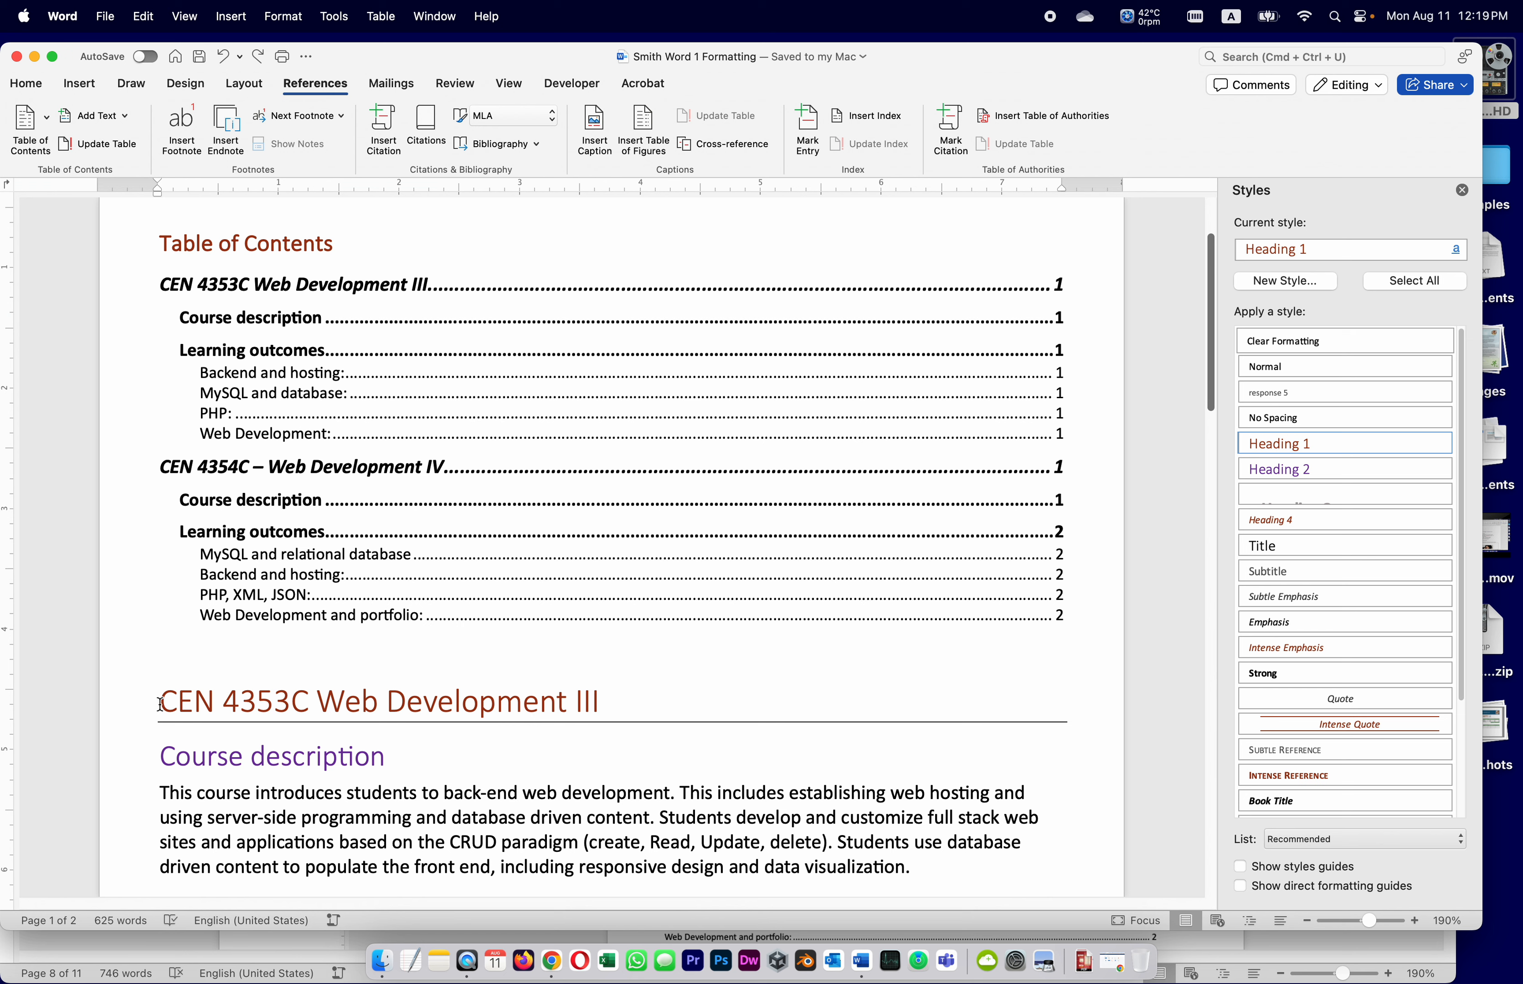
Insert a page break so the CEN 4353C heading starts on page 2
left_click(244, 86)
left_click(216, 122)
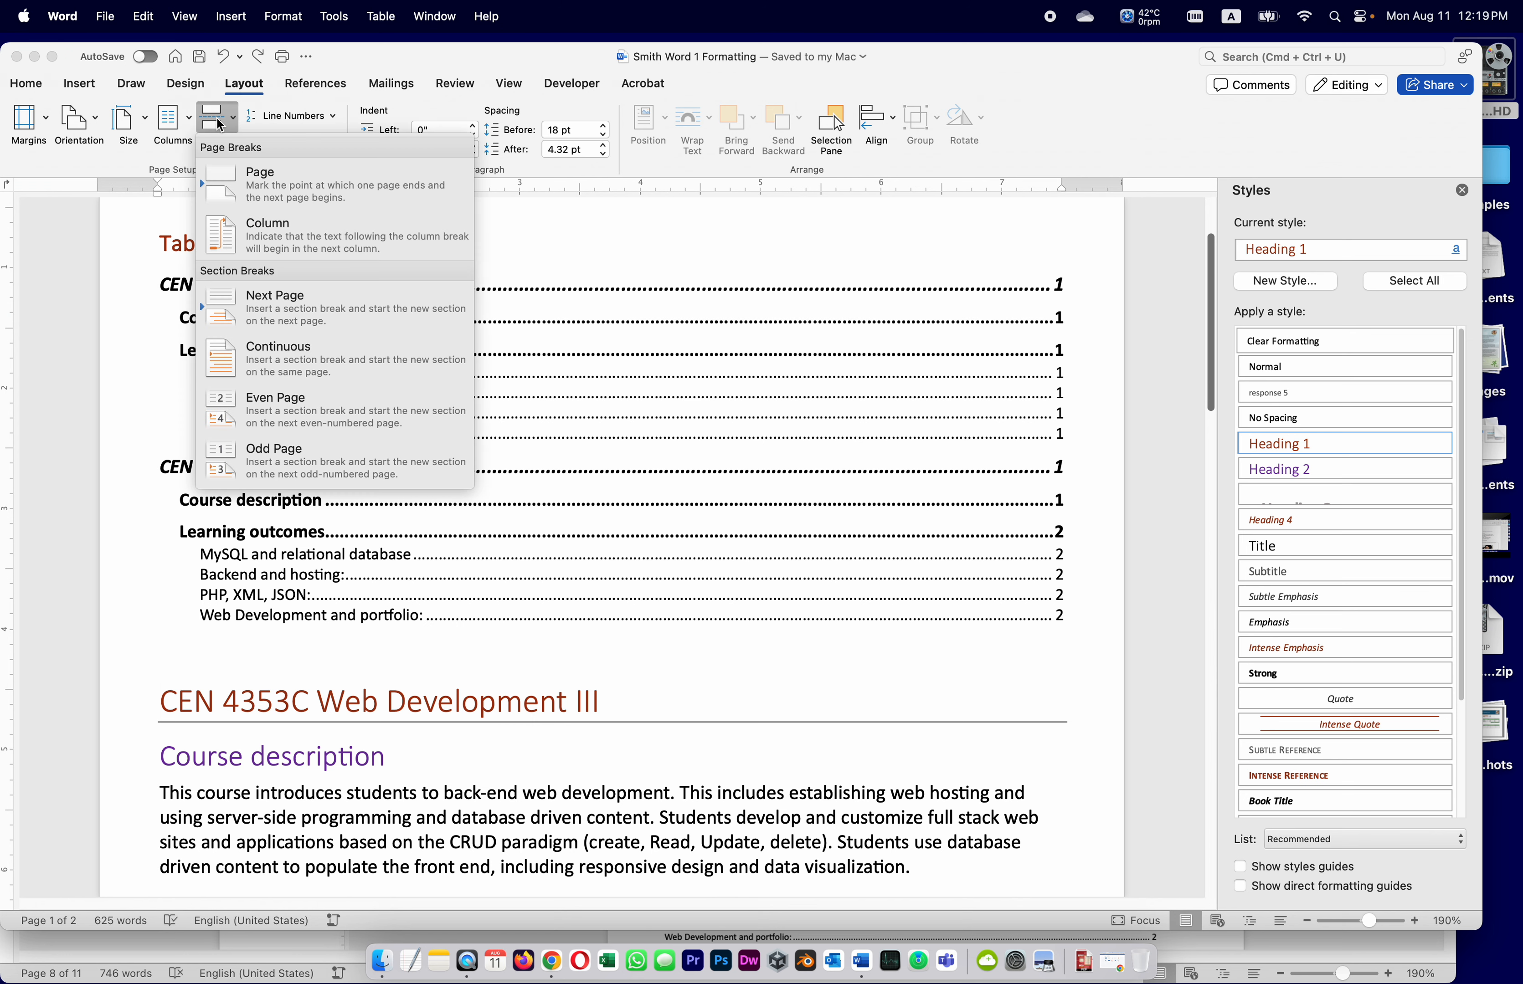
left_click(257, 191)
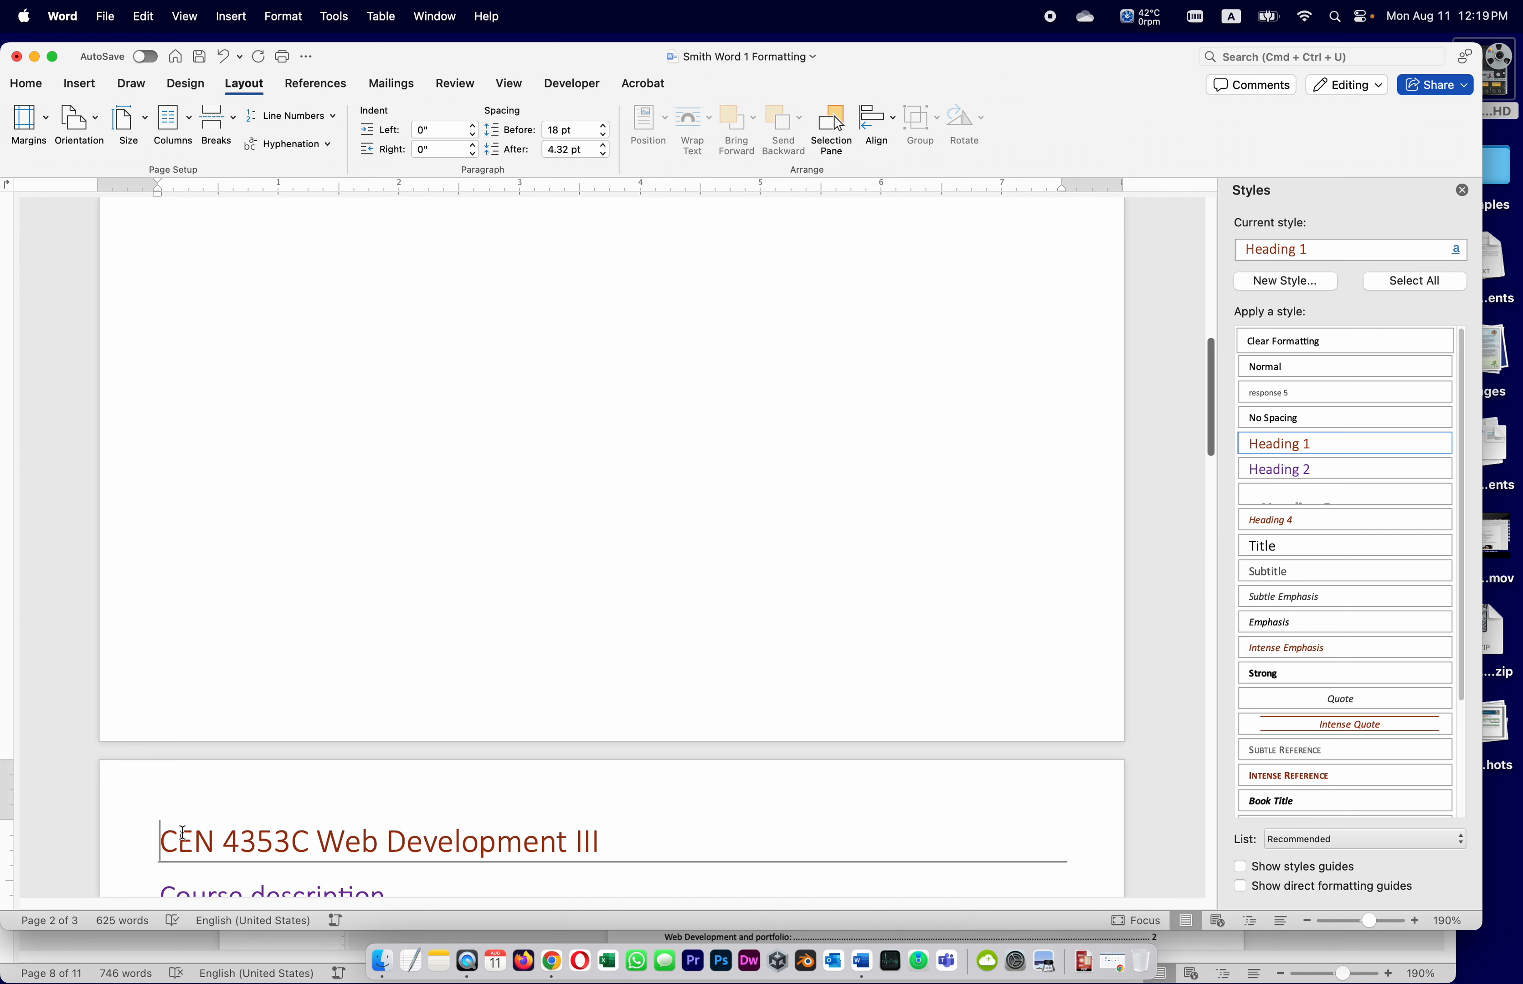
scroll(583, 218, "up", 10)
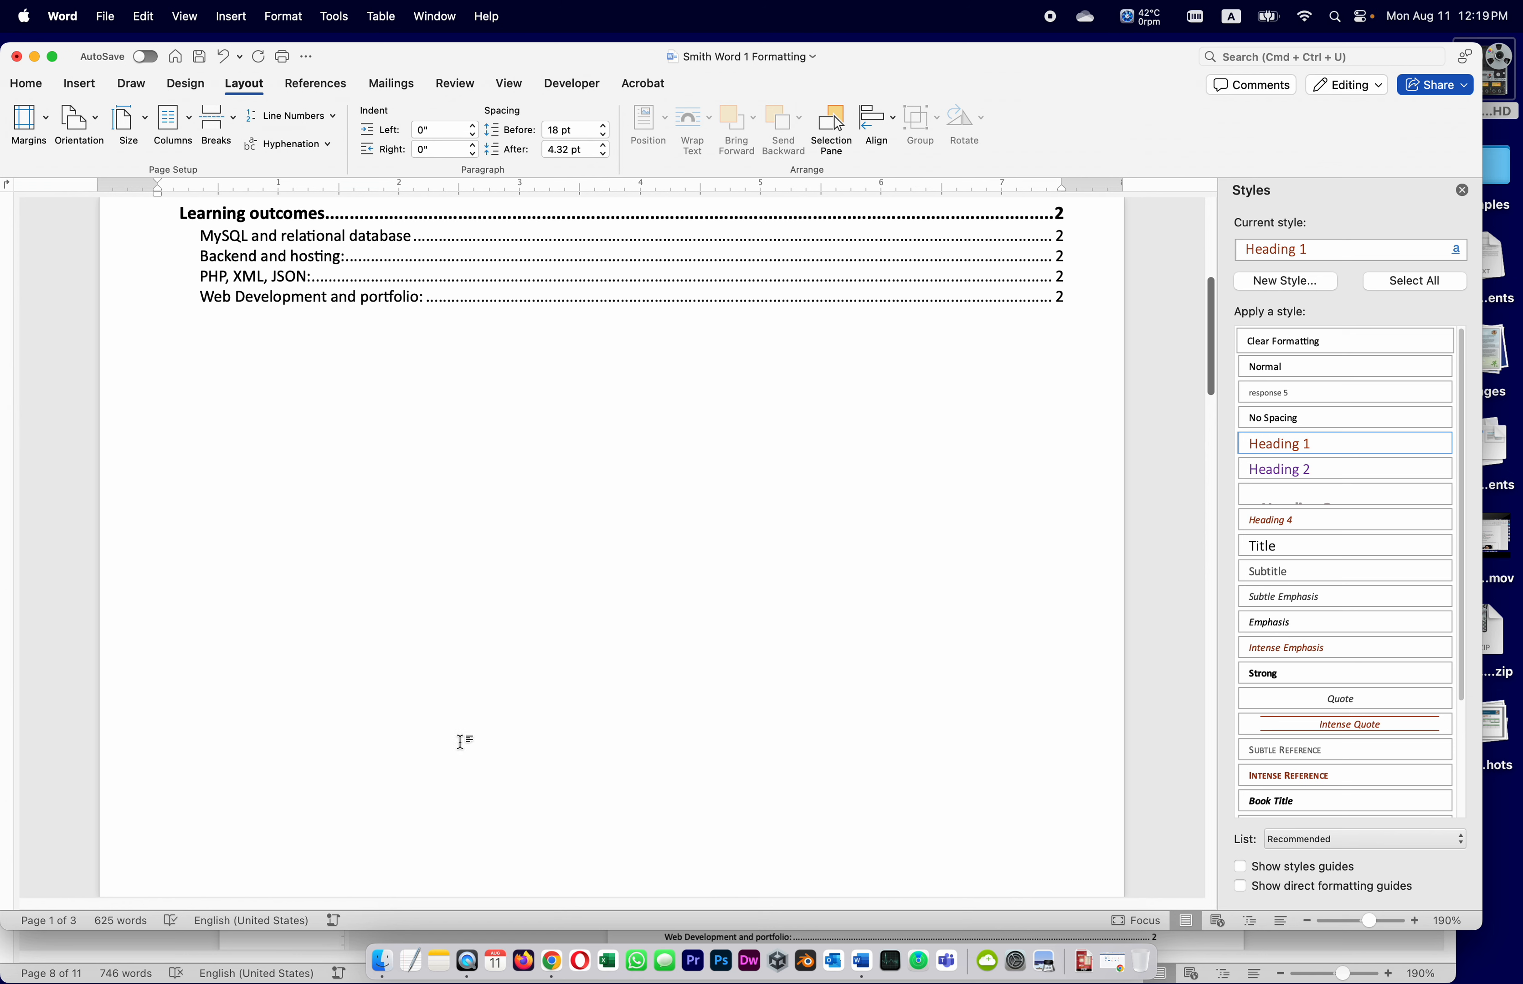
scroll(479, 723, "down", 10)
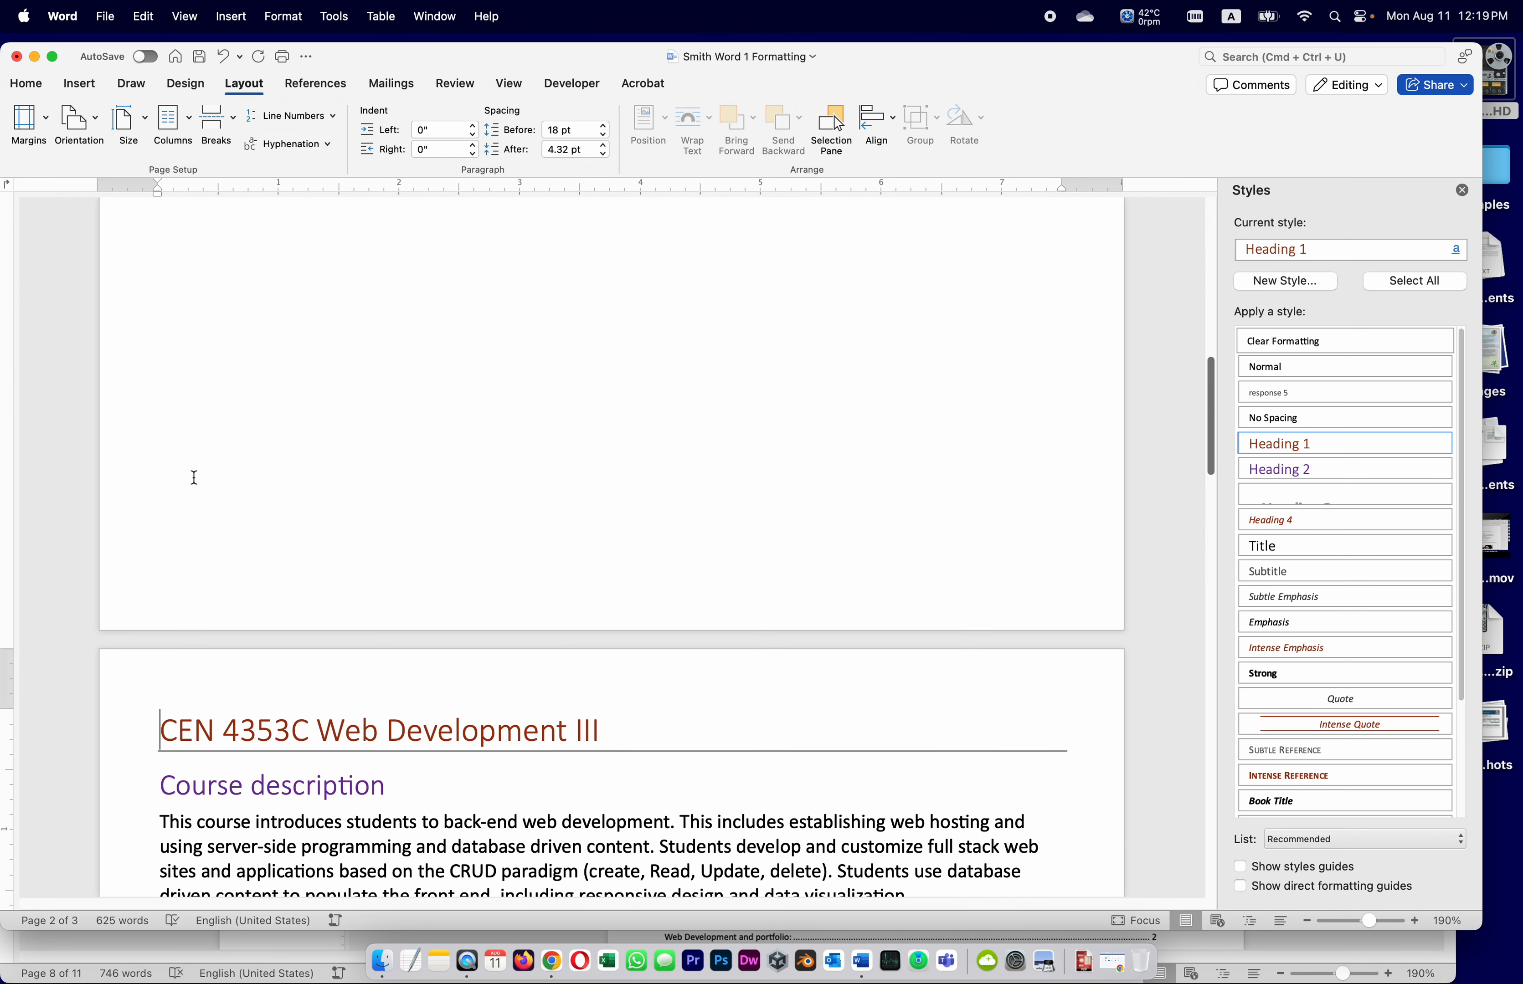
Save the course document and read assignment instructions 31–33 about adding a Conclusion
left_click(199, 56)
left_click(135, 950)
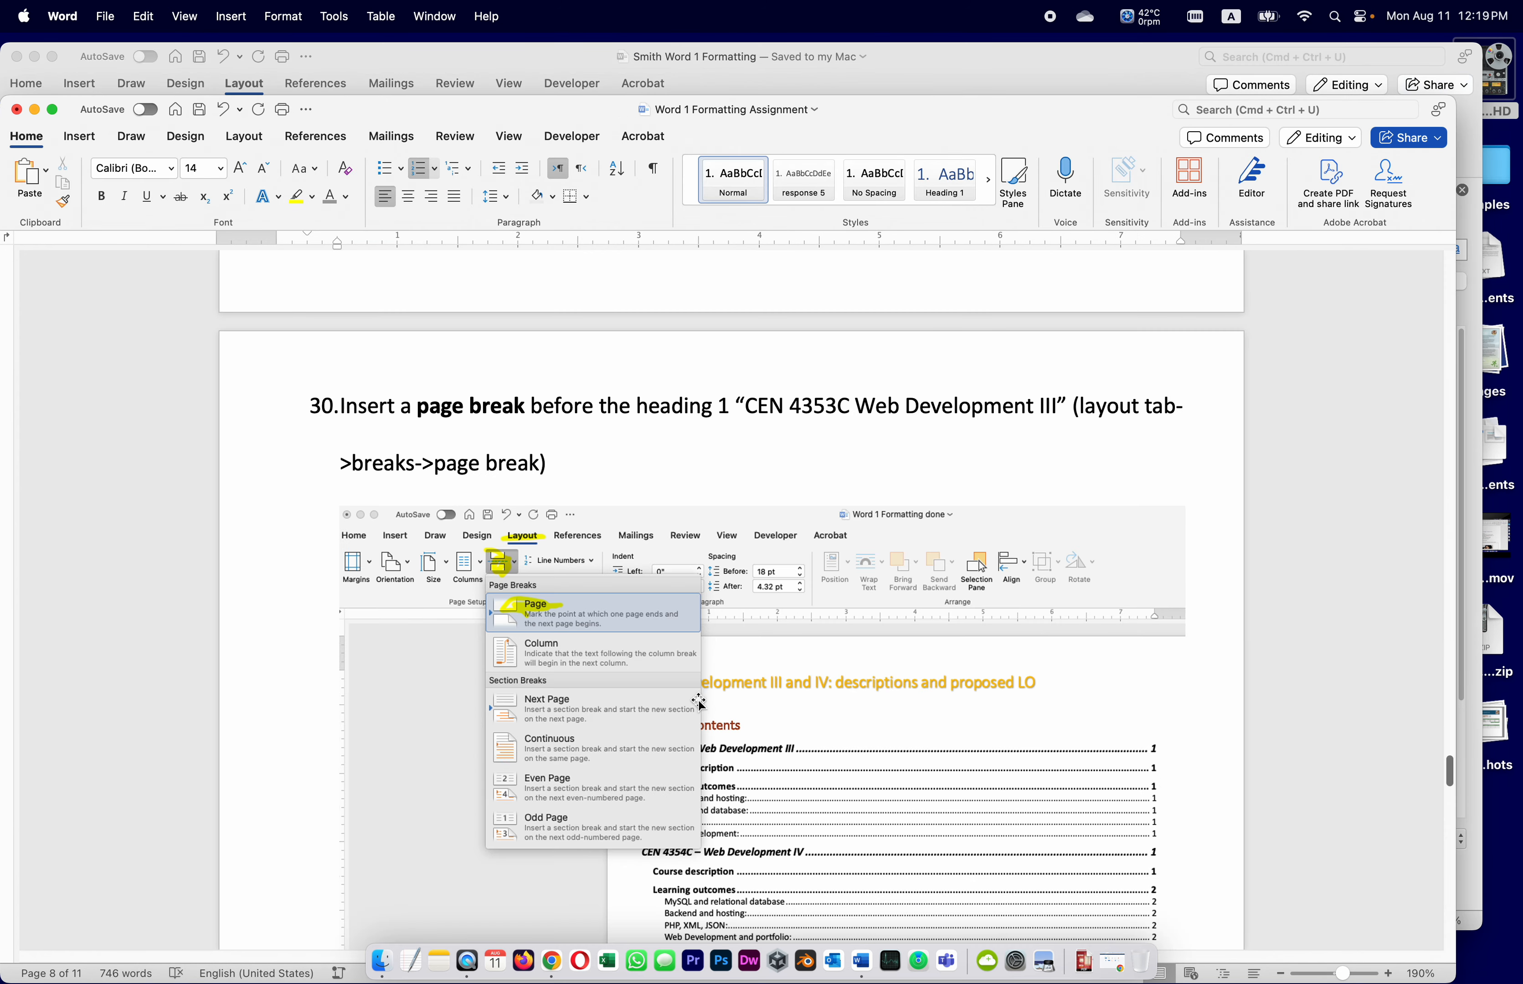
scroll(792, 713, "down", 1)
scroll(792, 712, "down", 3)
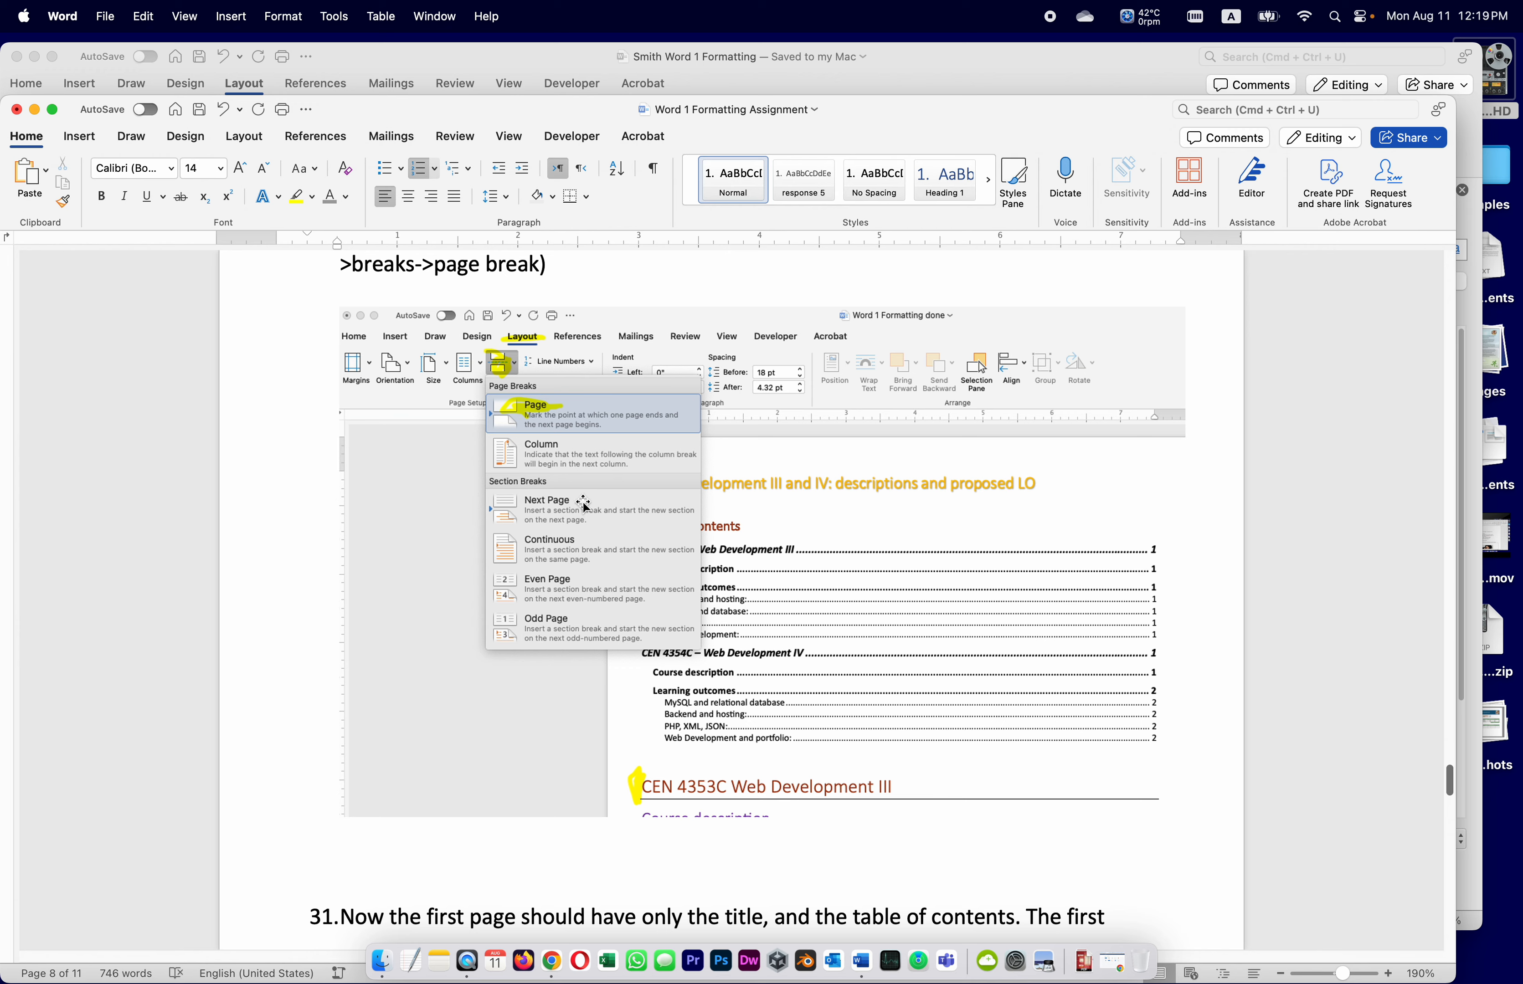
scroll(612, 539, "down", 1)
scroll(613, 540, "down", 1)
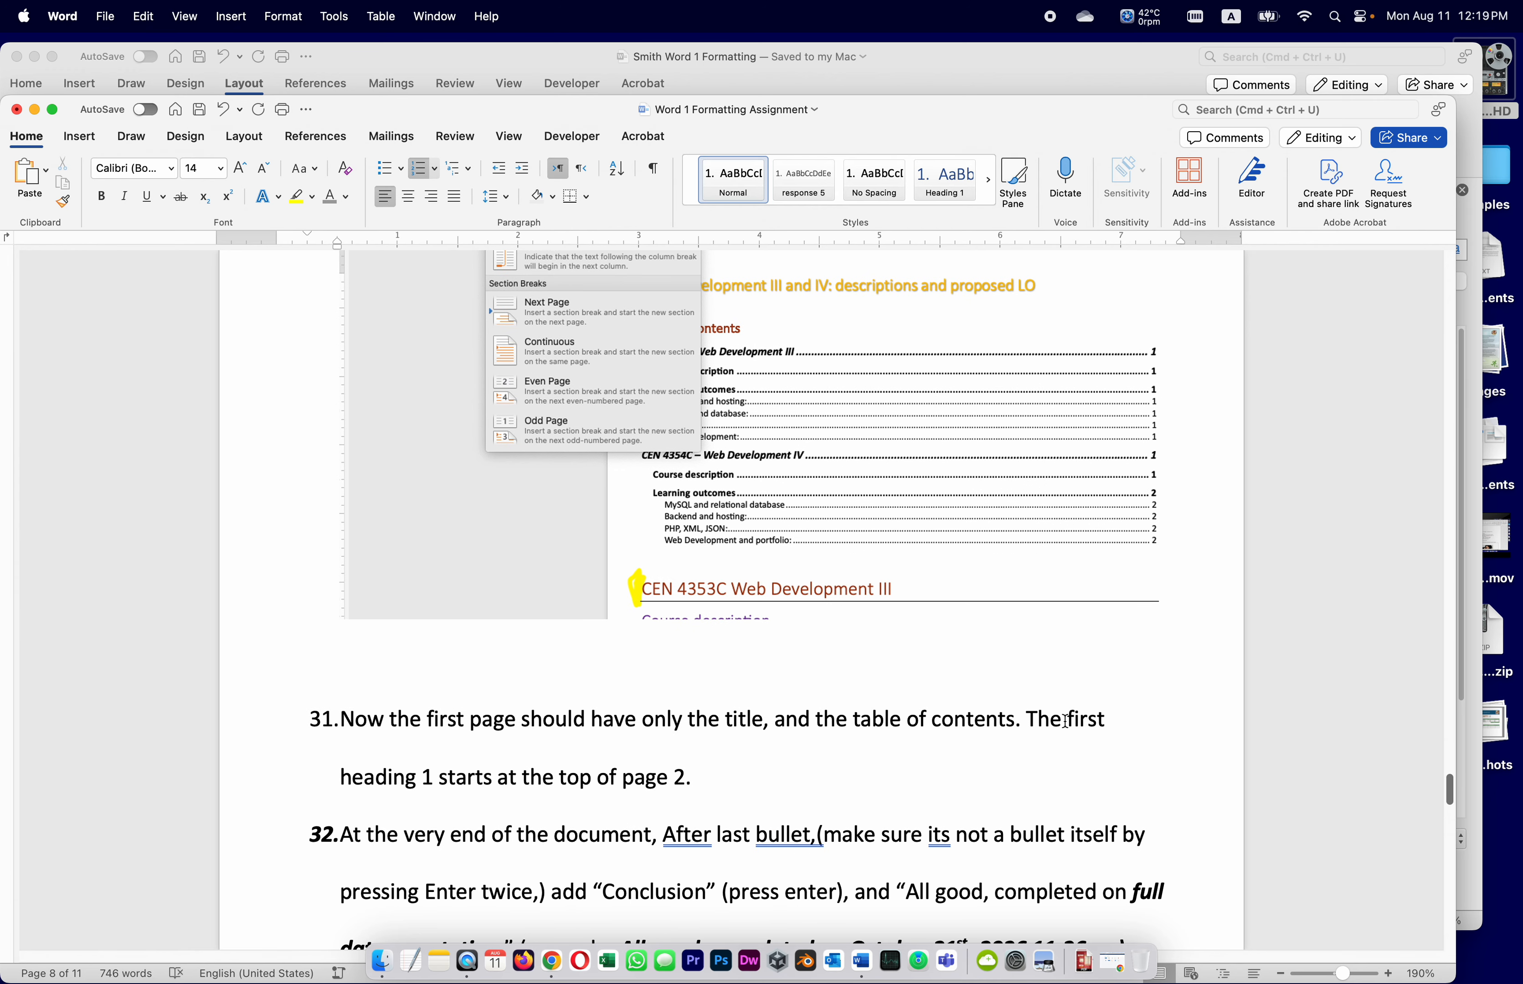
scroll(435, 797, "down", 2)
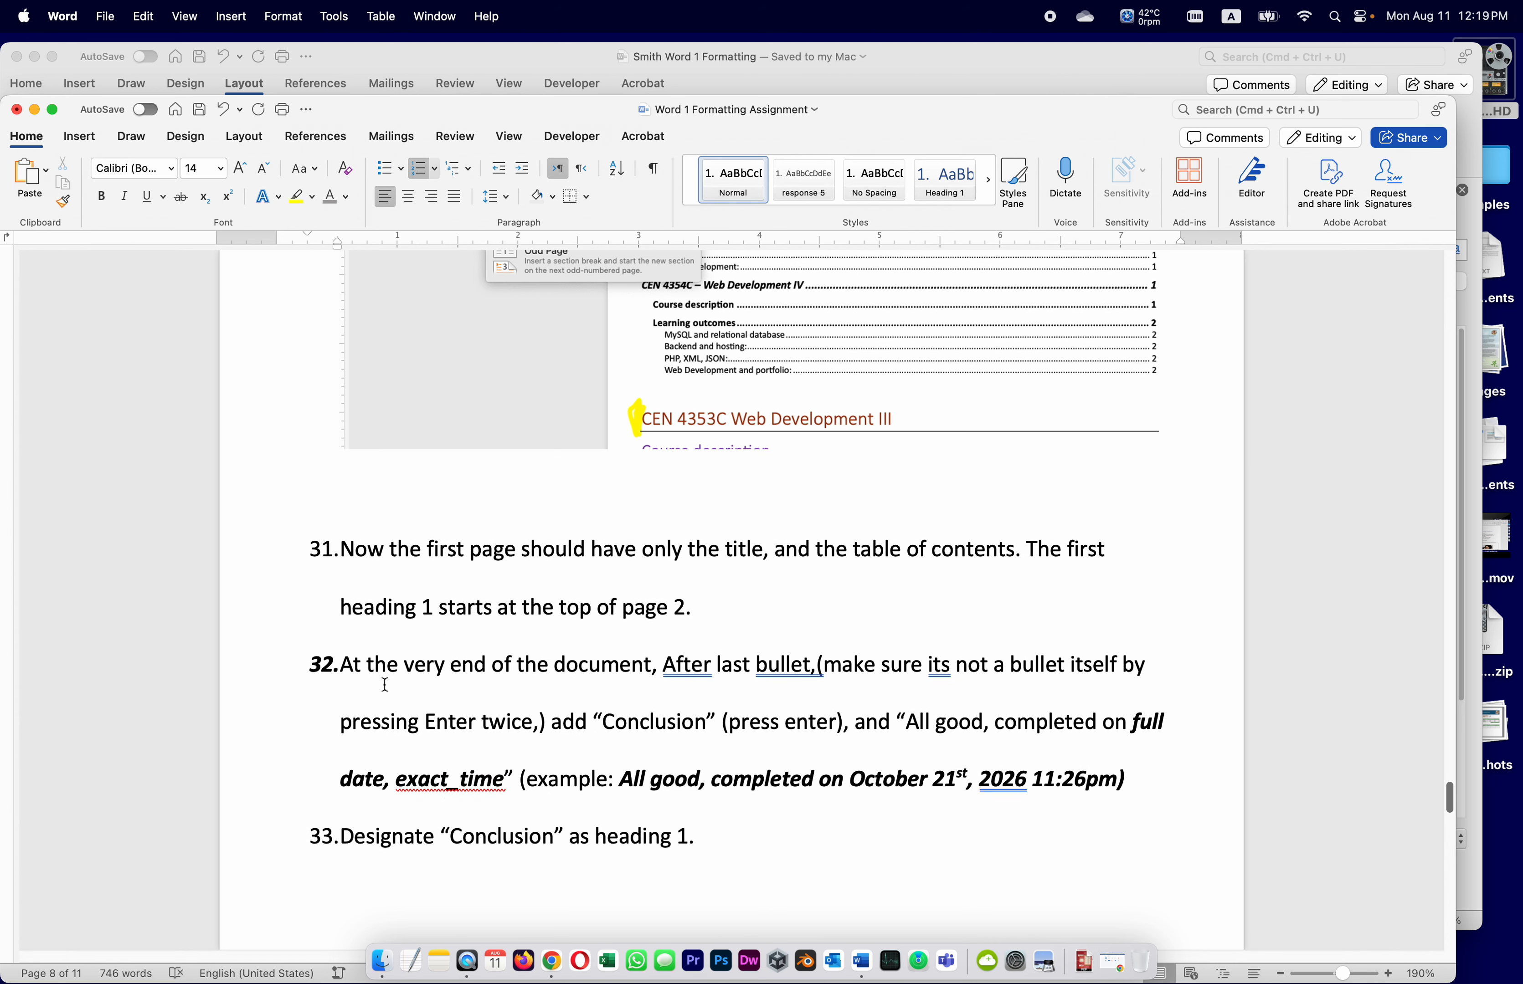
double_click(762, 666)
left_click(721, 677)
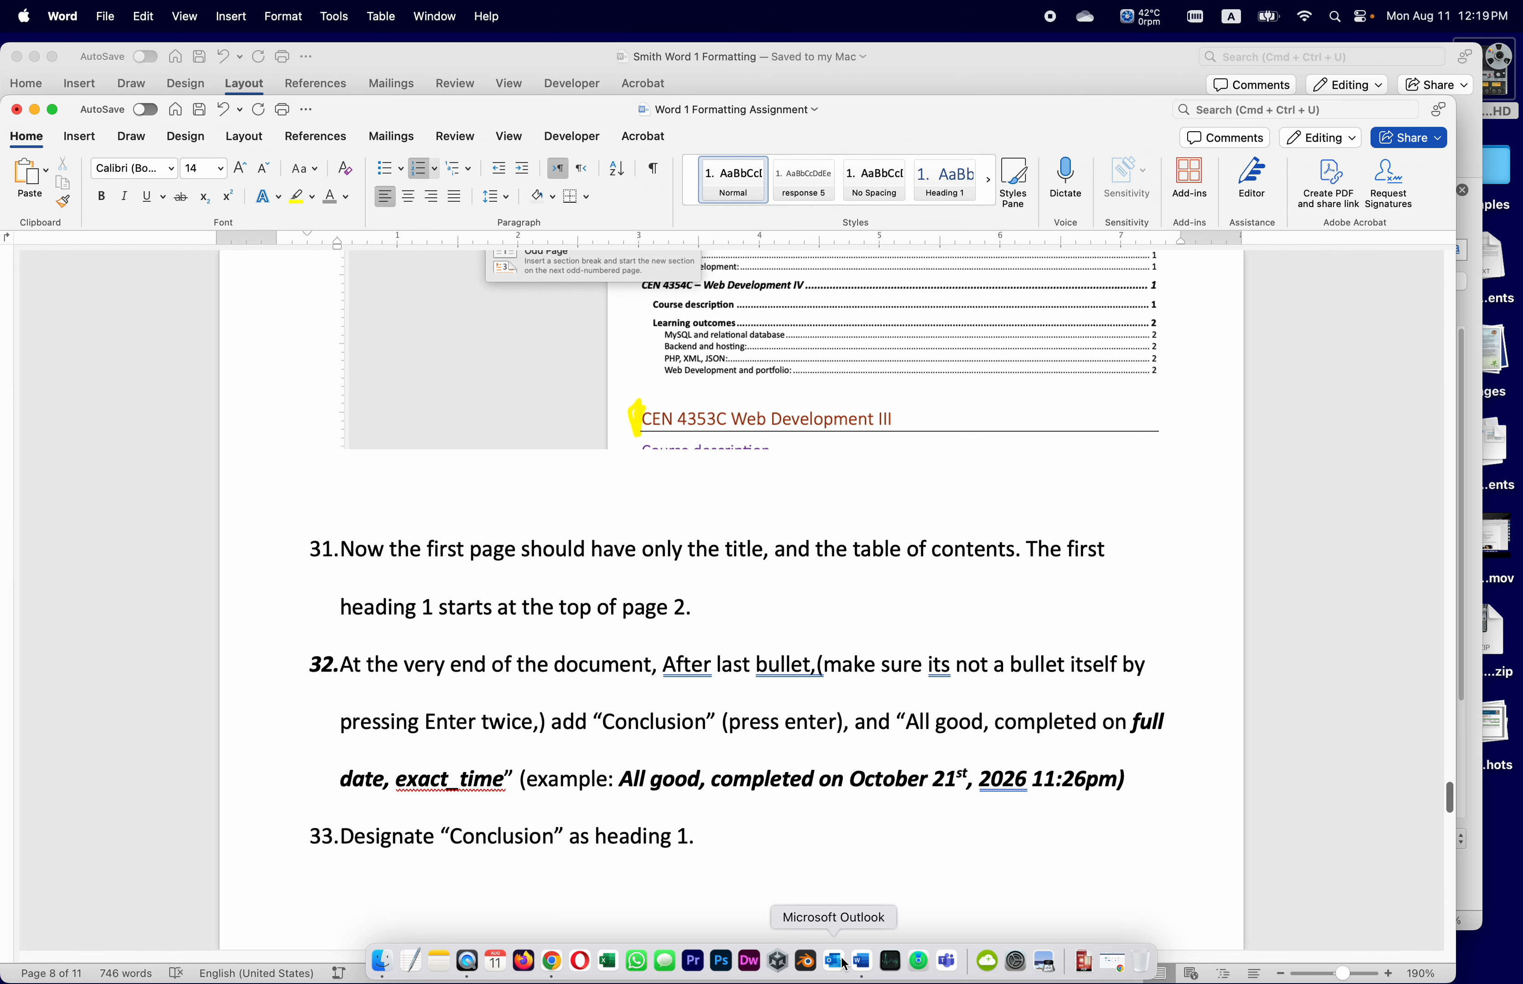
Below the final bullet, add unbulleted lines 'Conclusion' and 'All good'
left_click(572, 56)
scroll(404, 627, "down", 20)
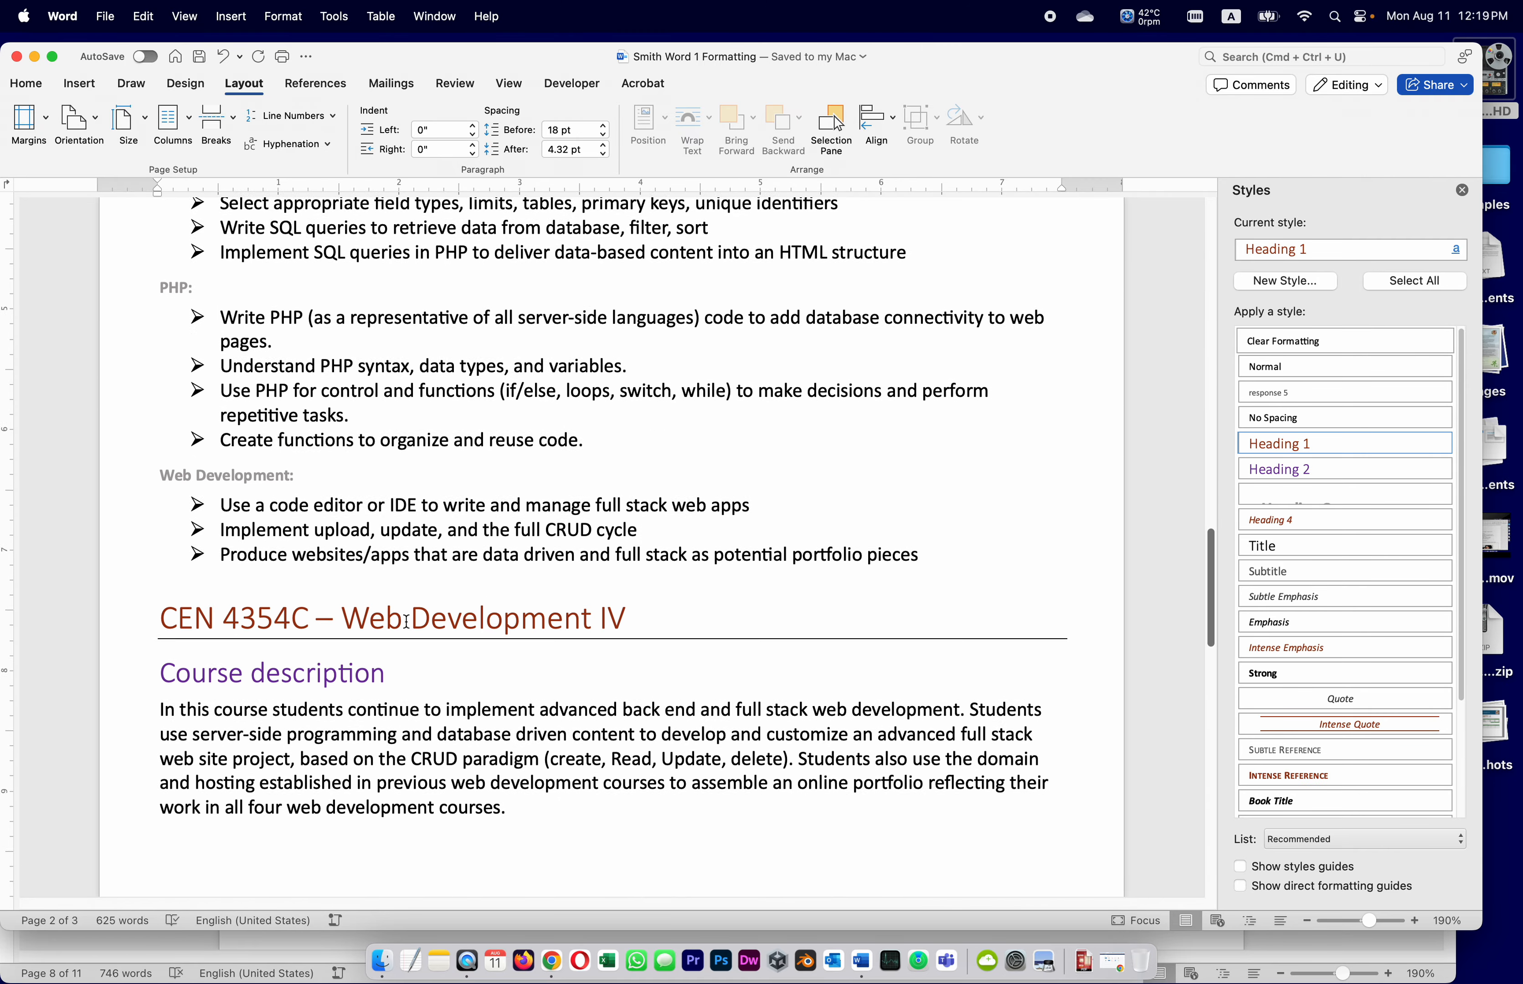
scroll(405, 621, "down", 10)
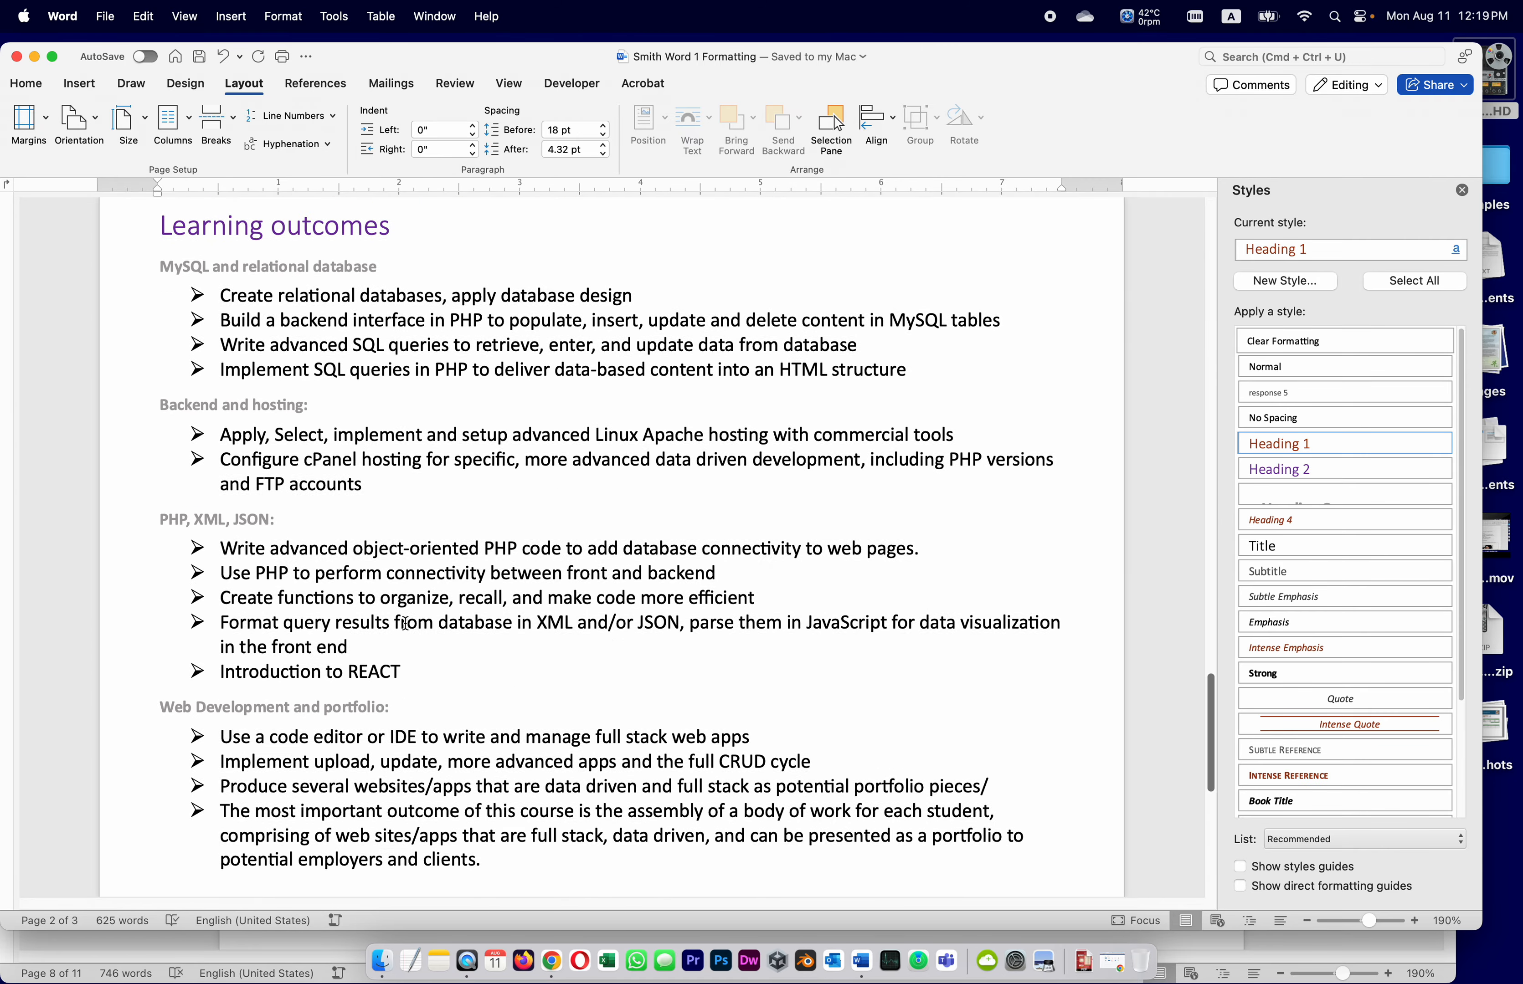
scroll(403, 622, "down", 4)
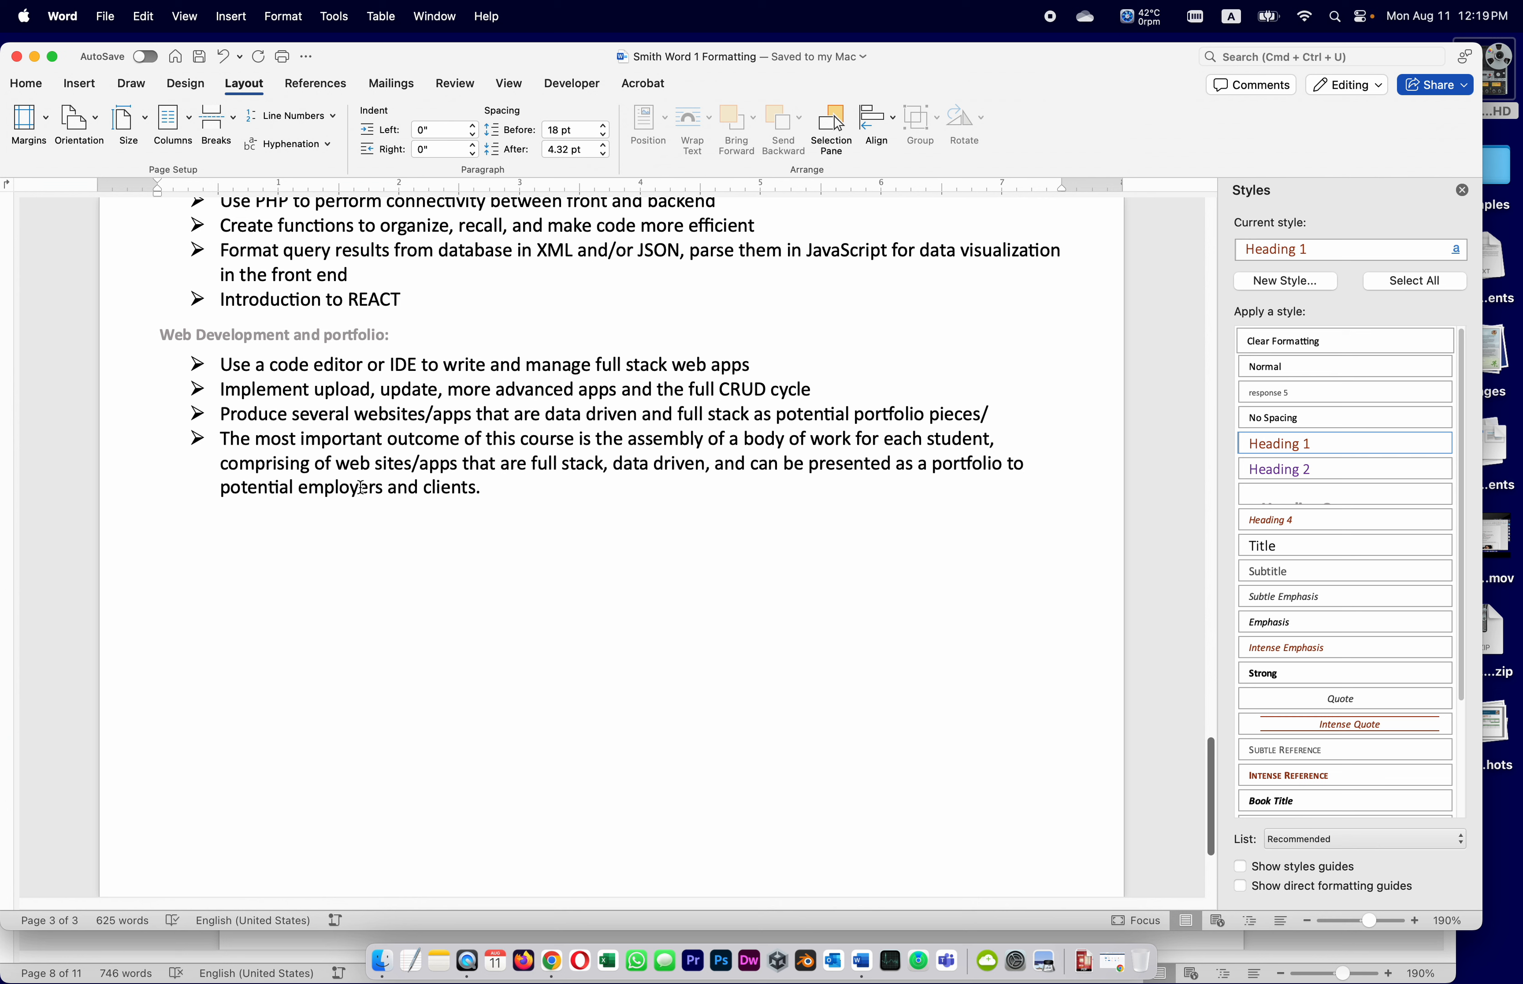
left_click(486, 488)
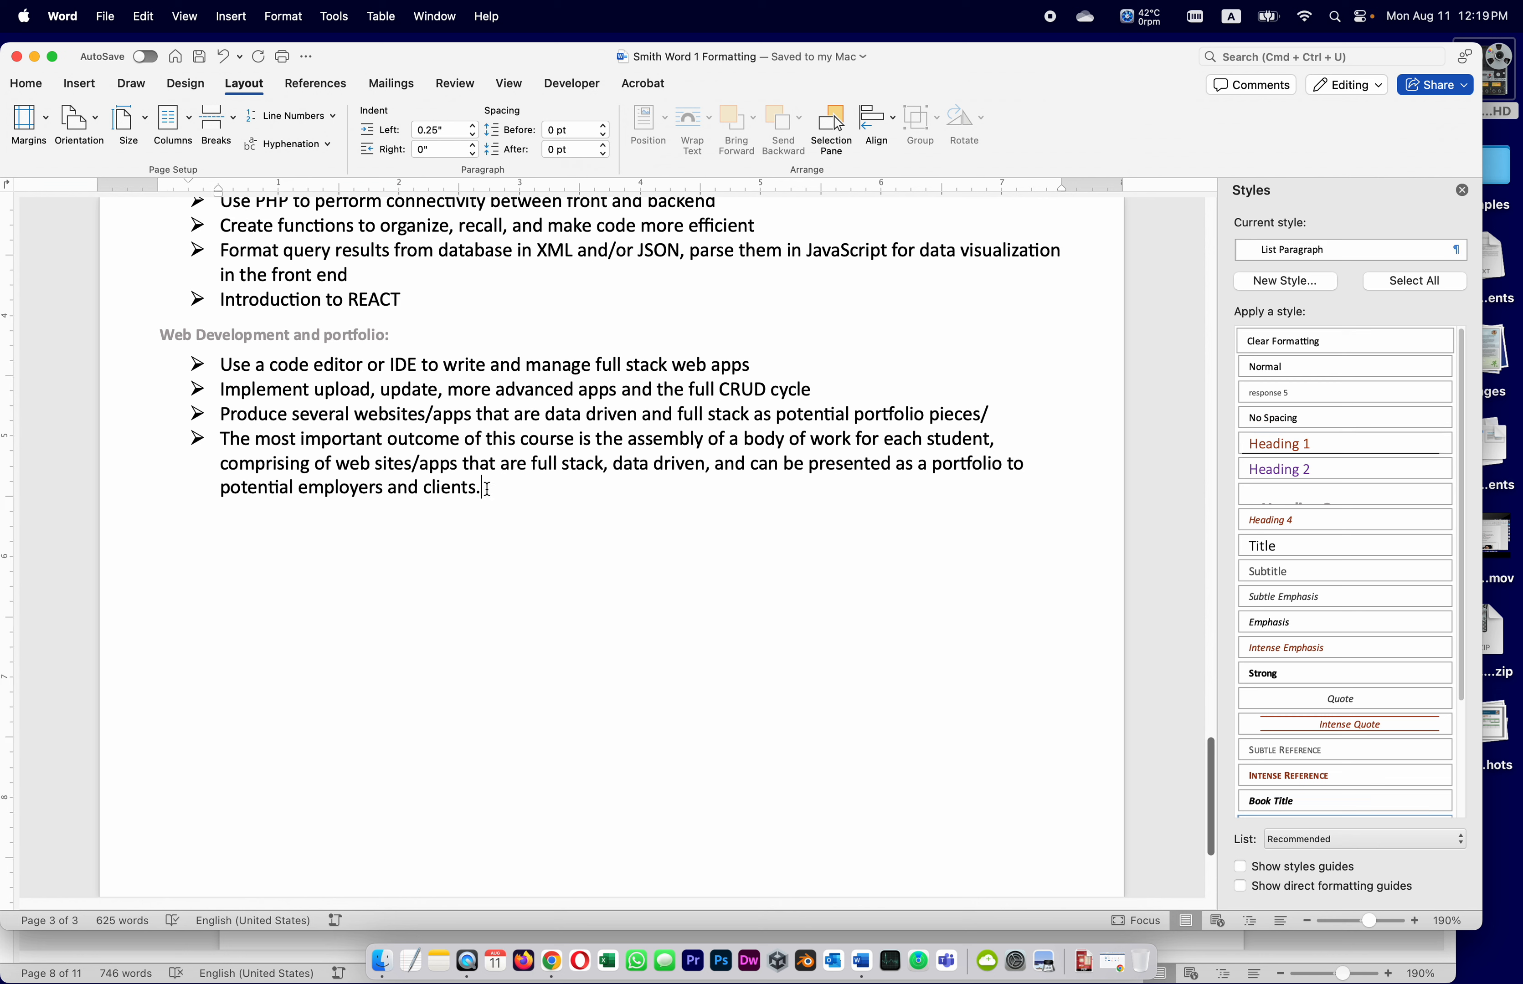
key("Return")
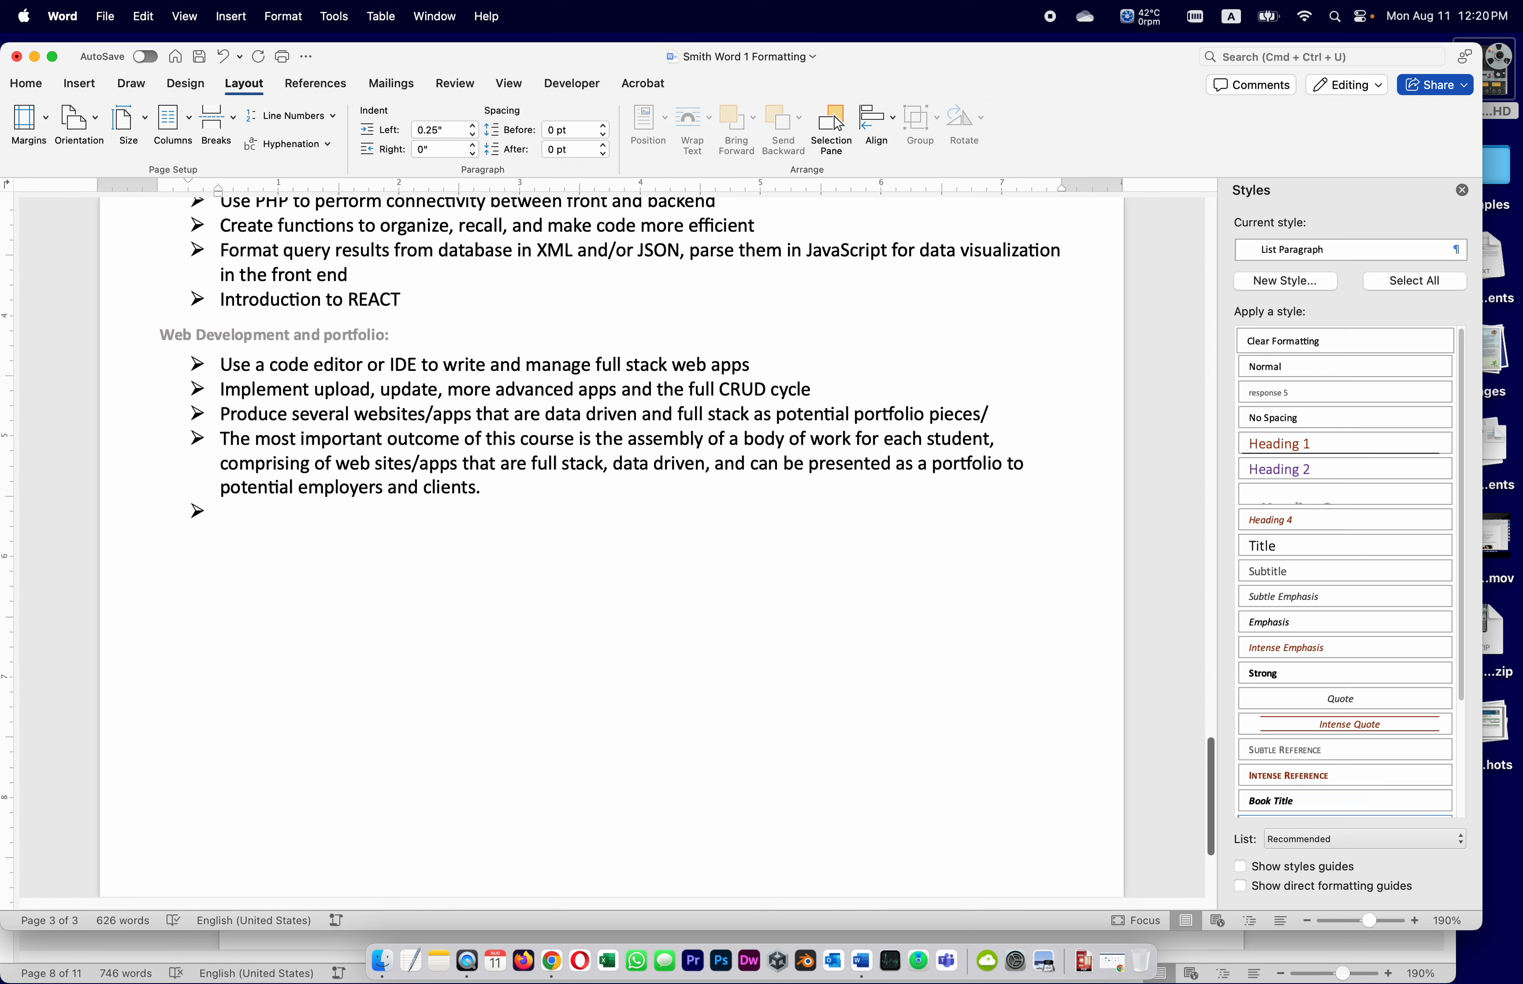
key("Return")
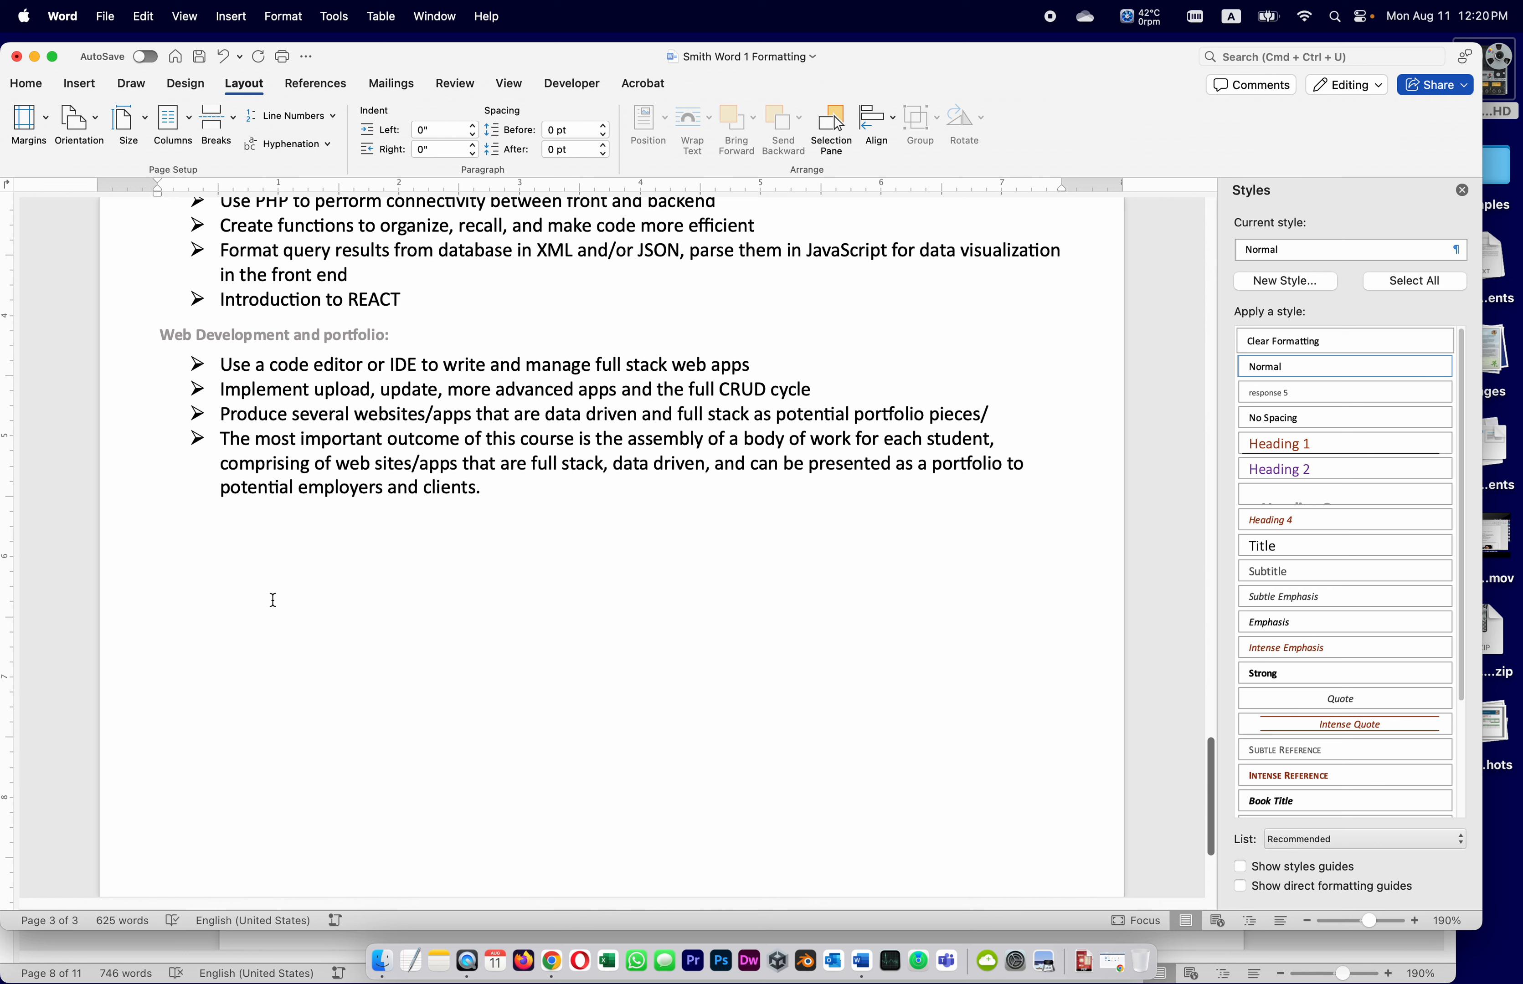
type("Conclusion")
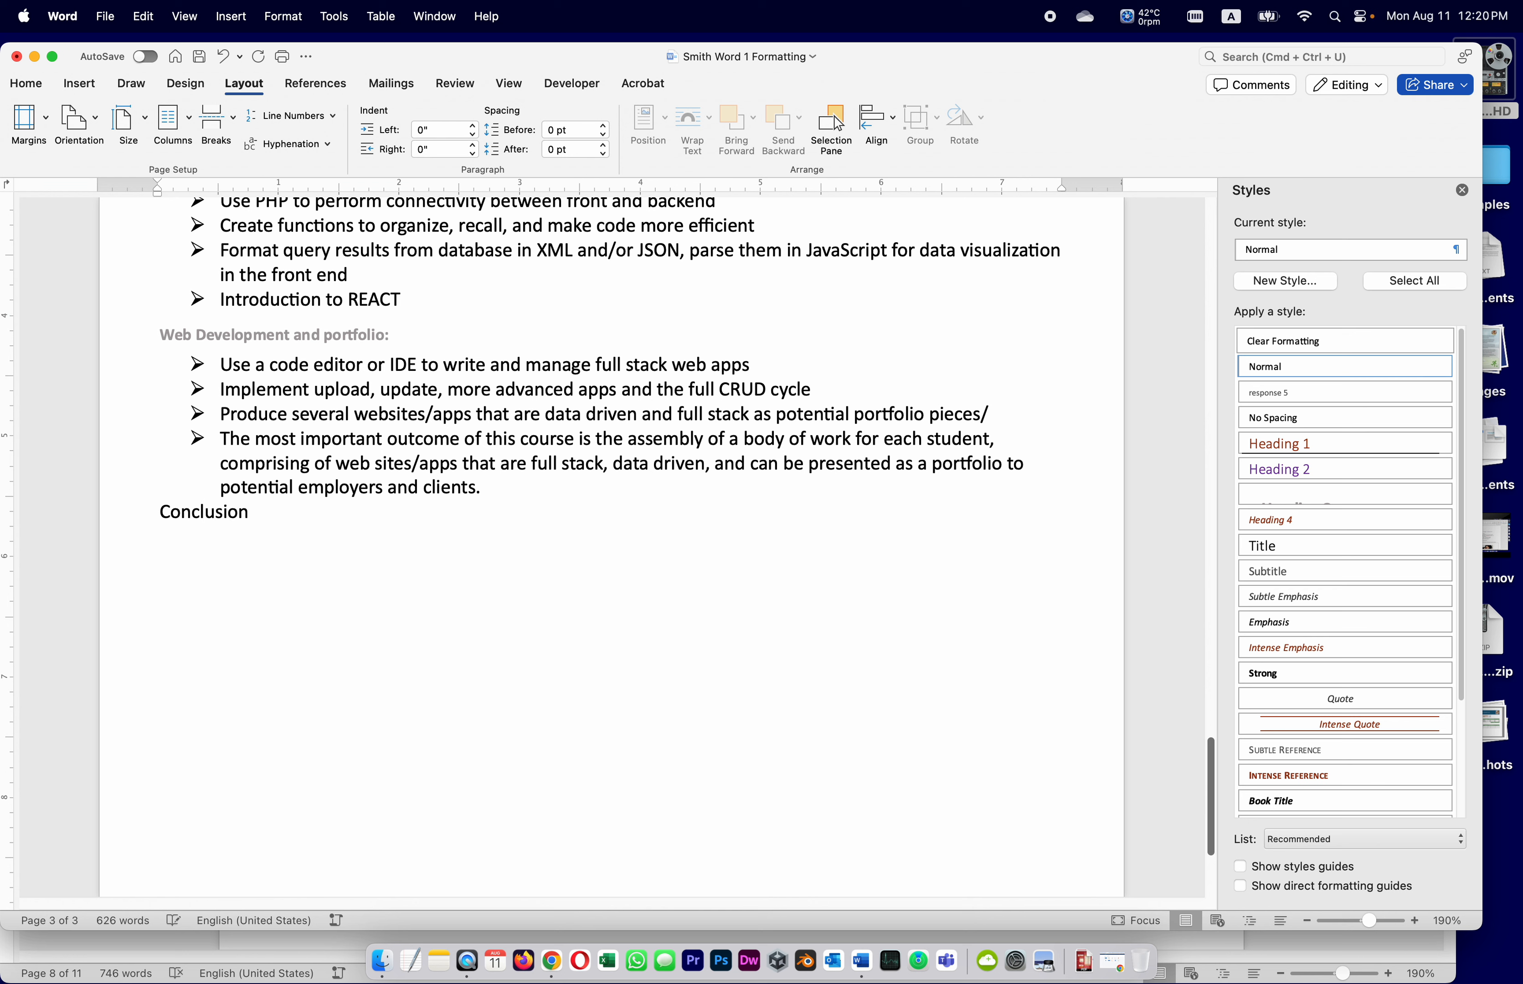
key("Return")
type("All good")
left_click(133, 954)
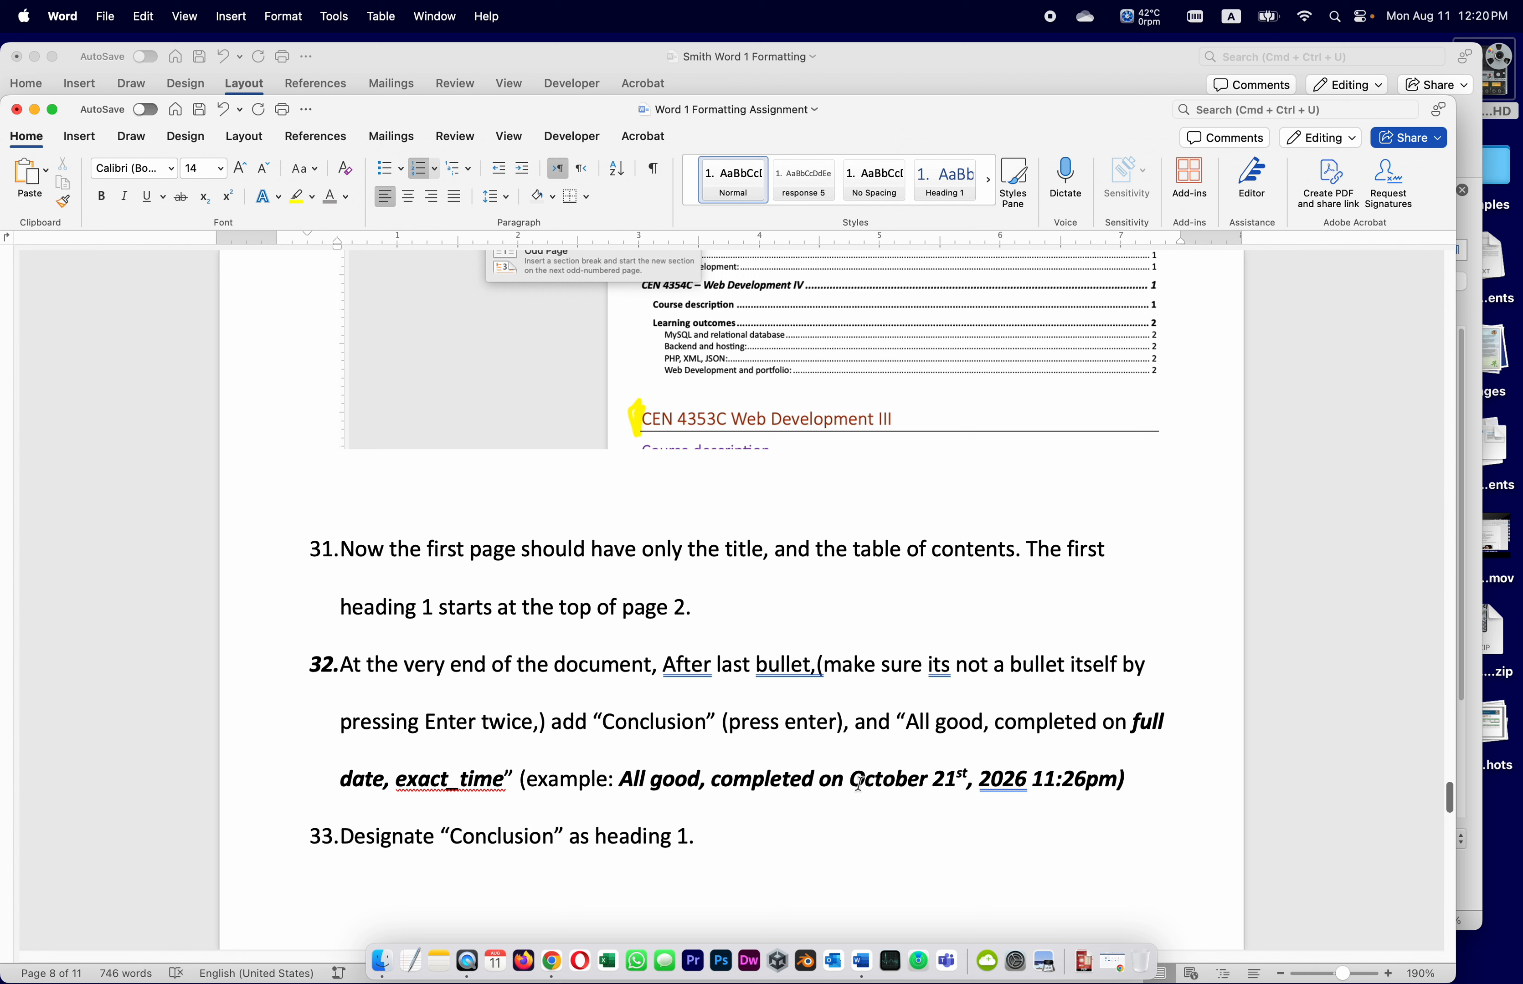
Copy the example completion sentence, paste it as plain text after 'All good', and save
left_click_drag(619, 779, 1112, 781)
key("super+c")
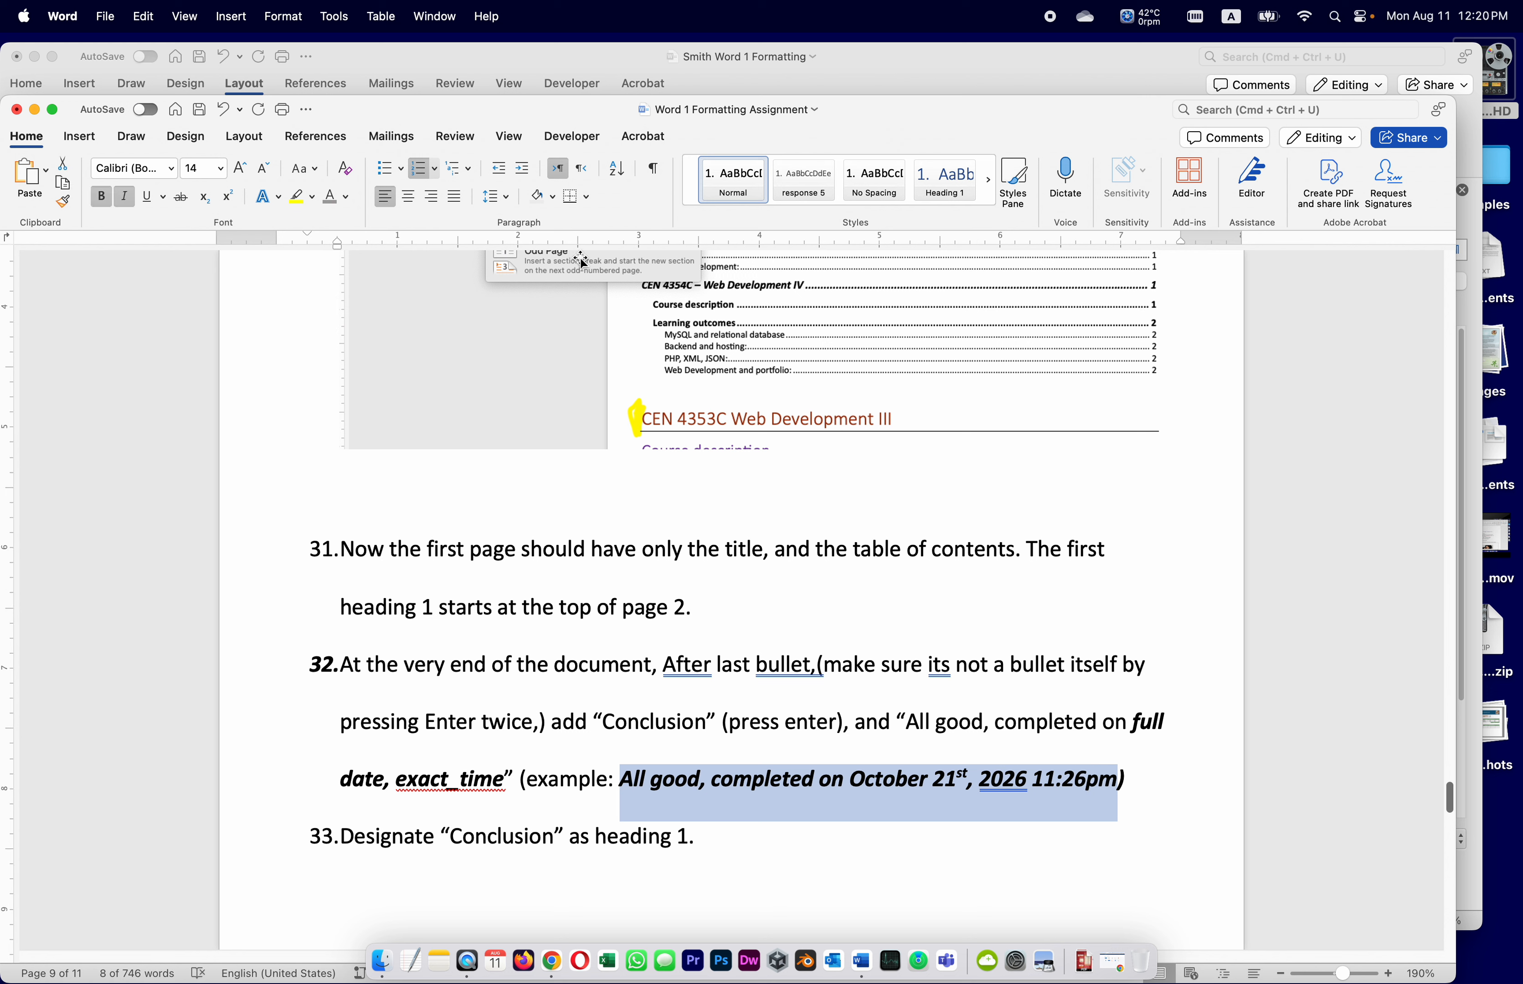
left_click(490, 51)
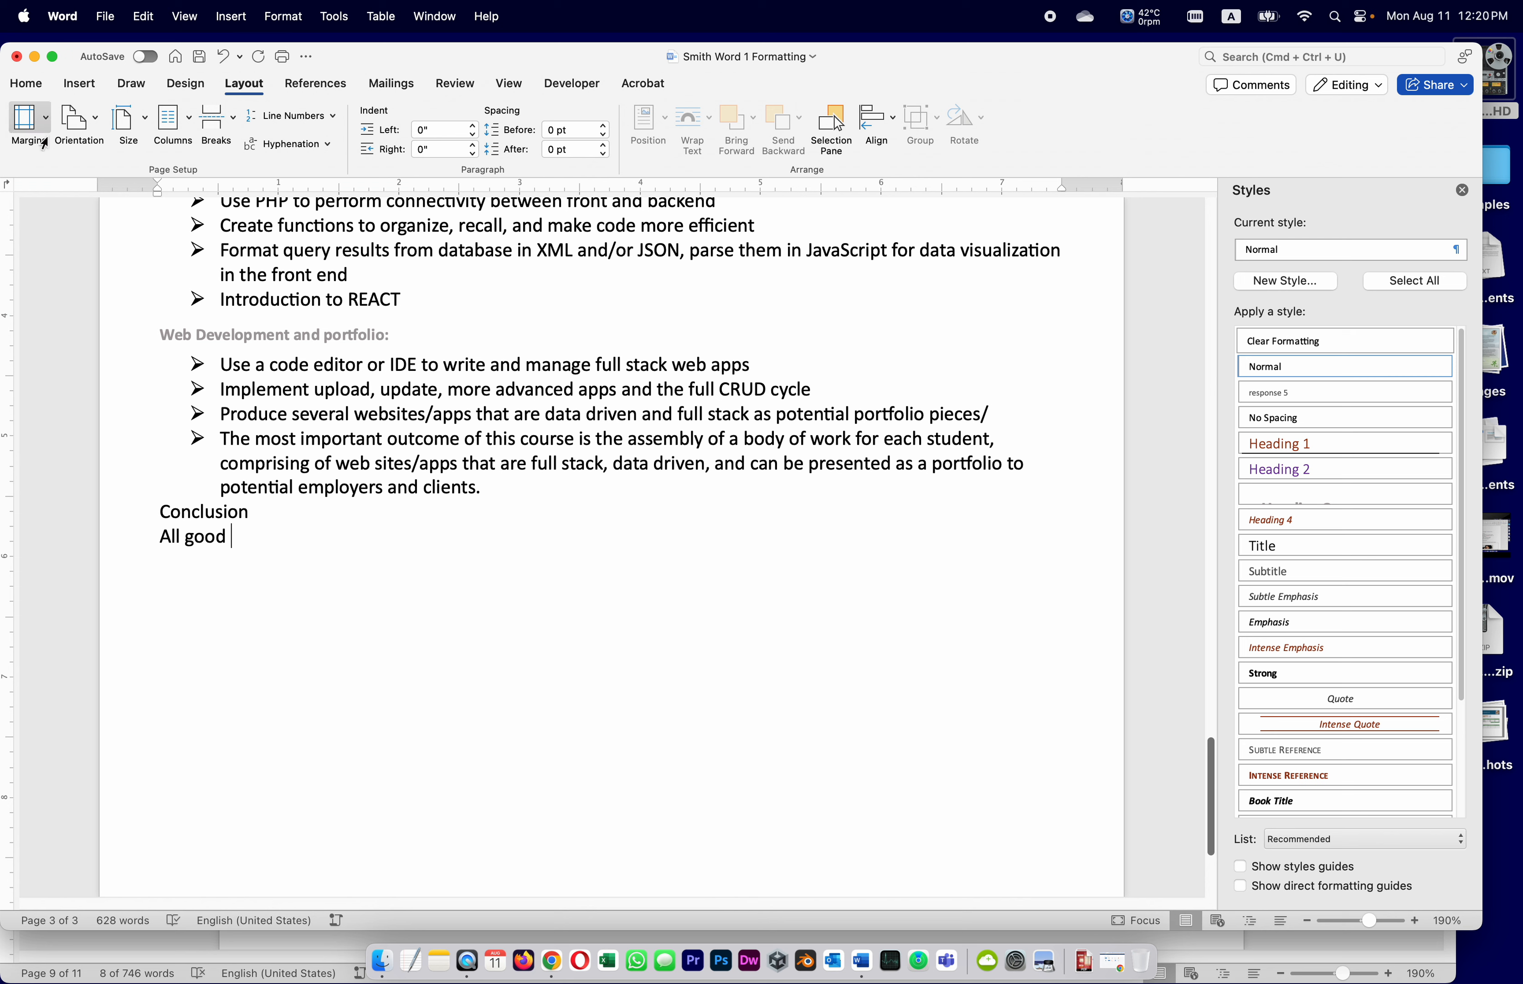
left_click(34, 87)
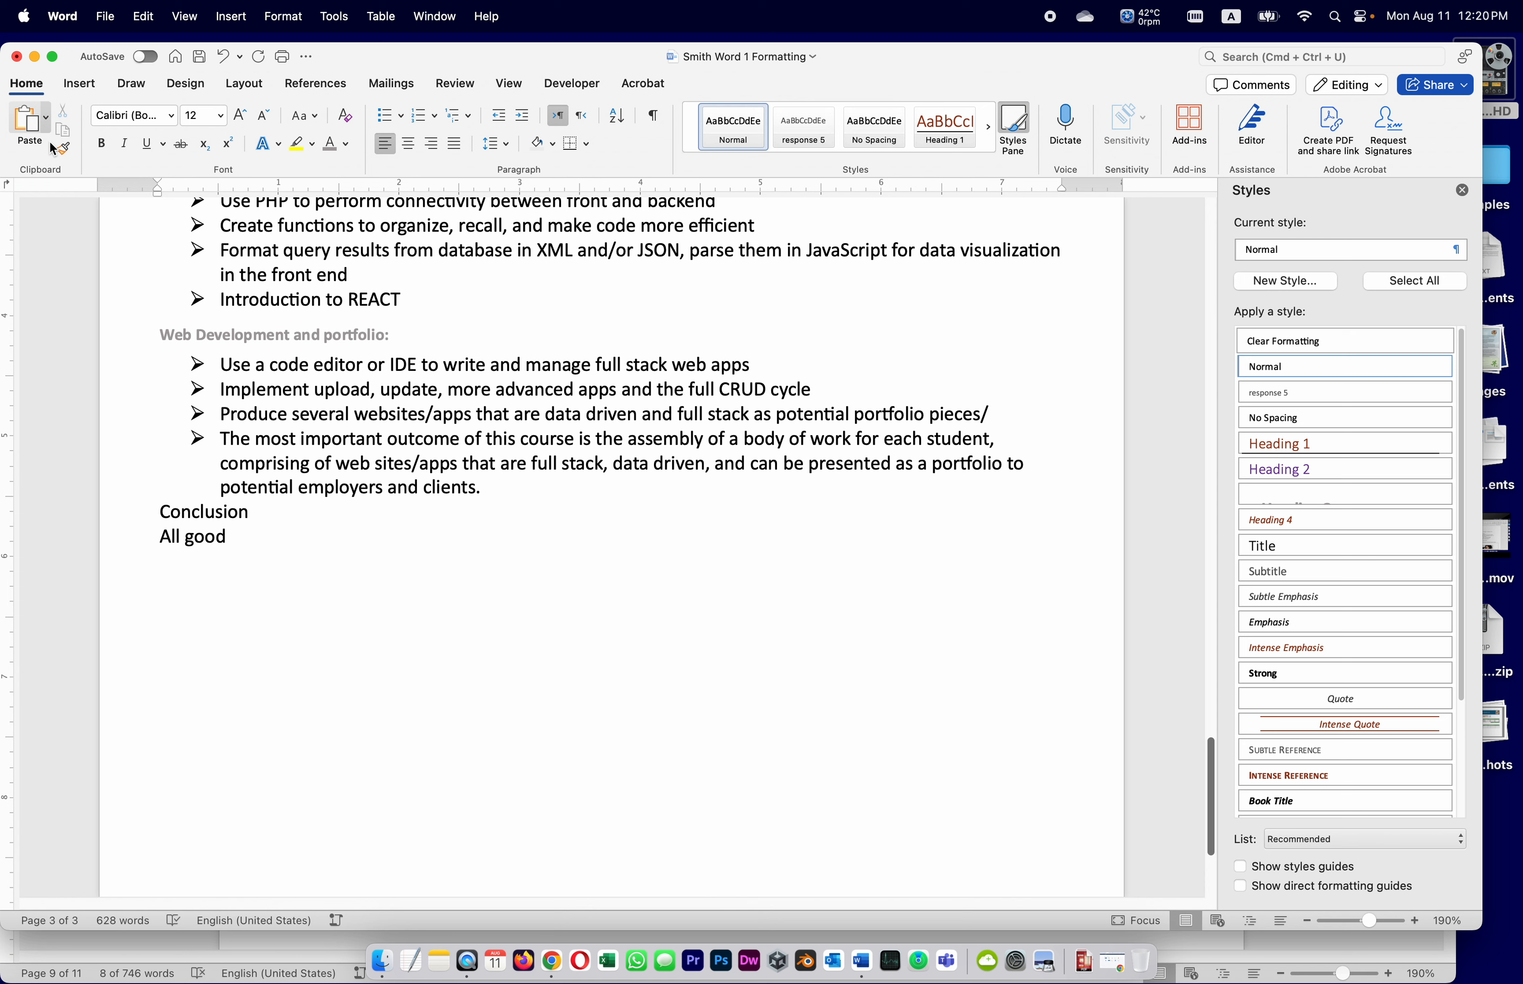
left_click(46, 118)
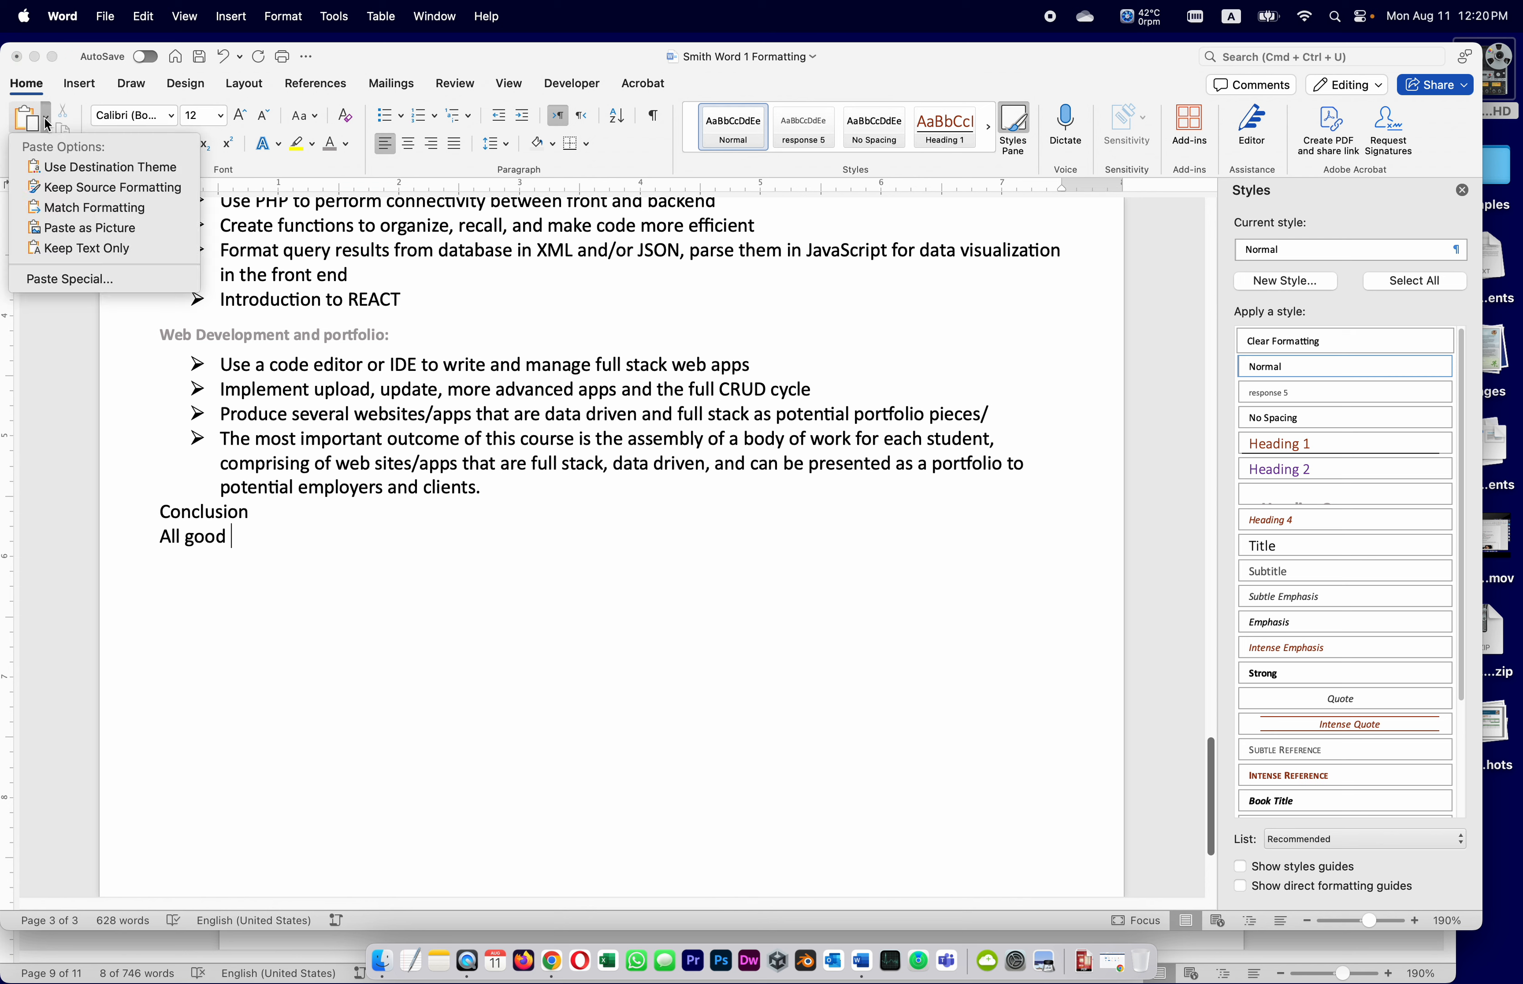
left_click(79, 247)
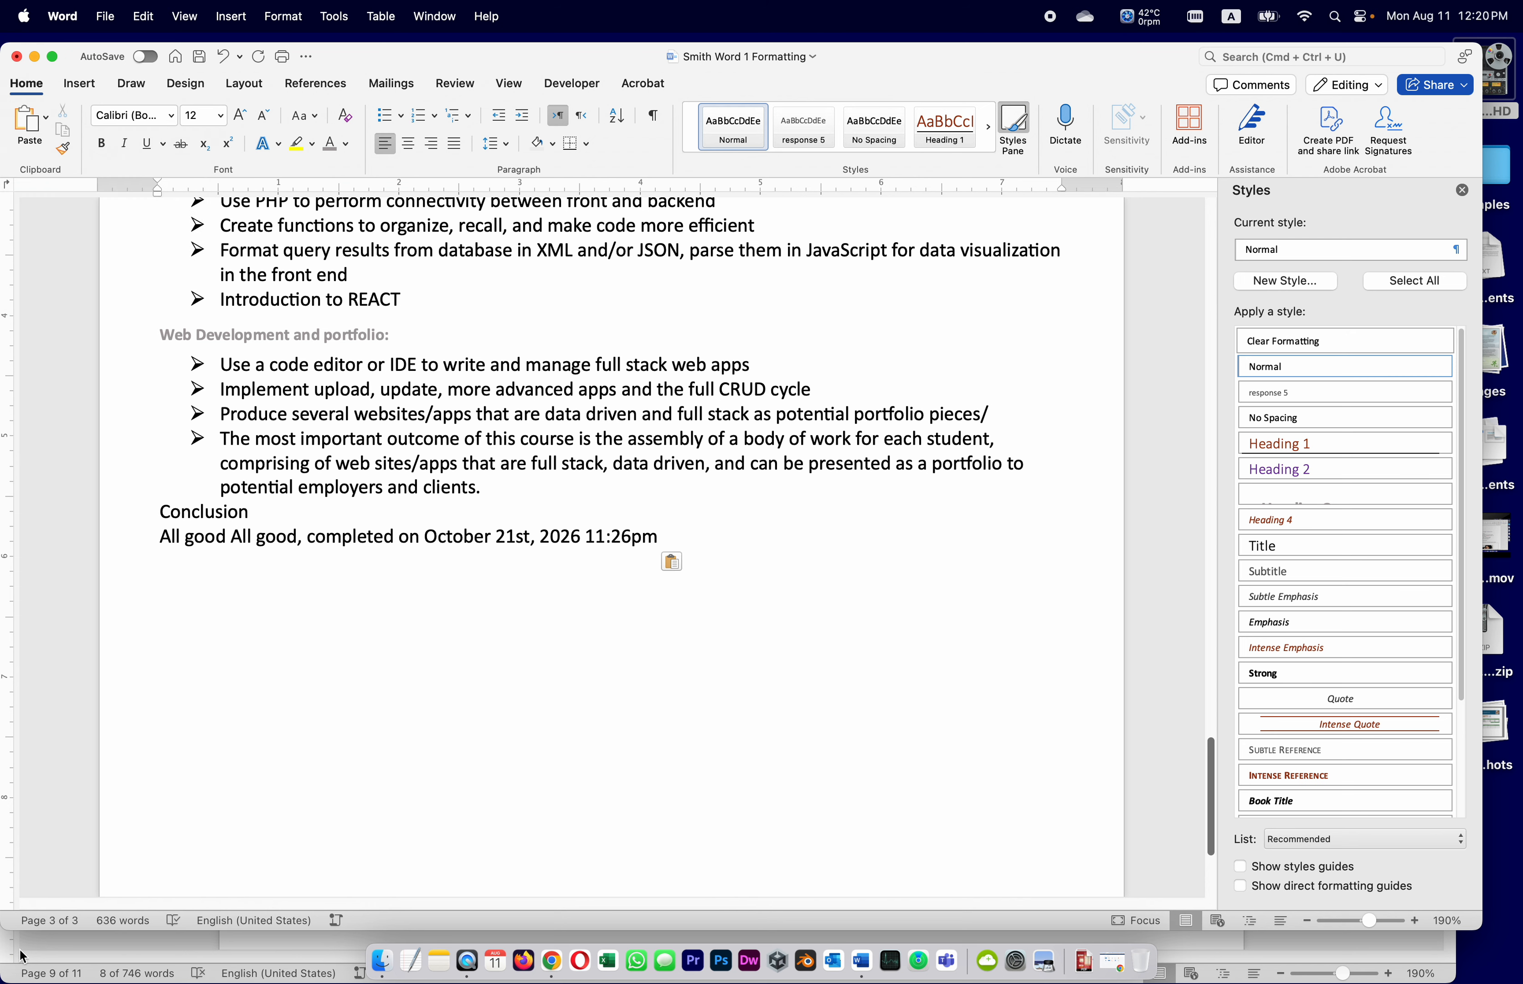
key("super+s")
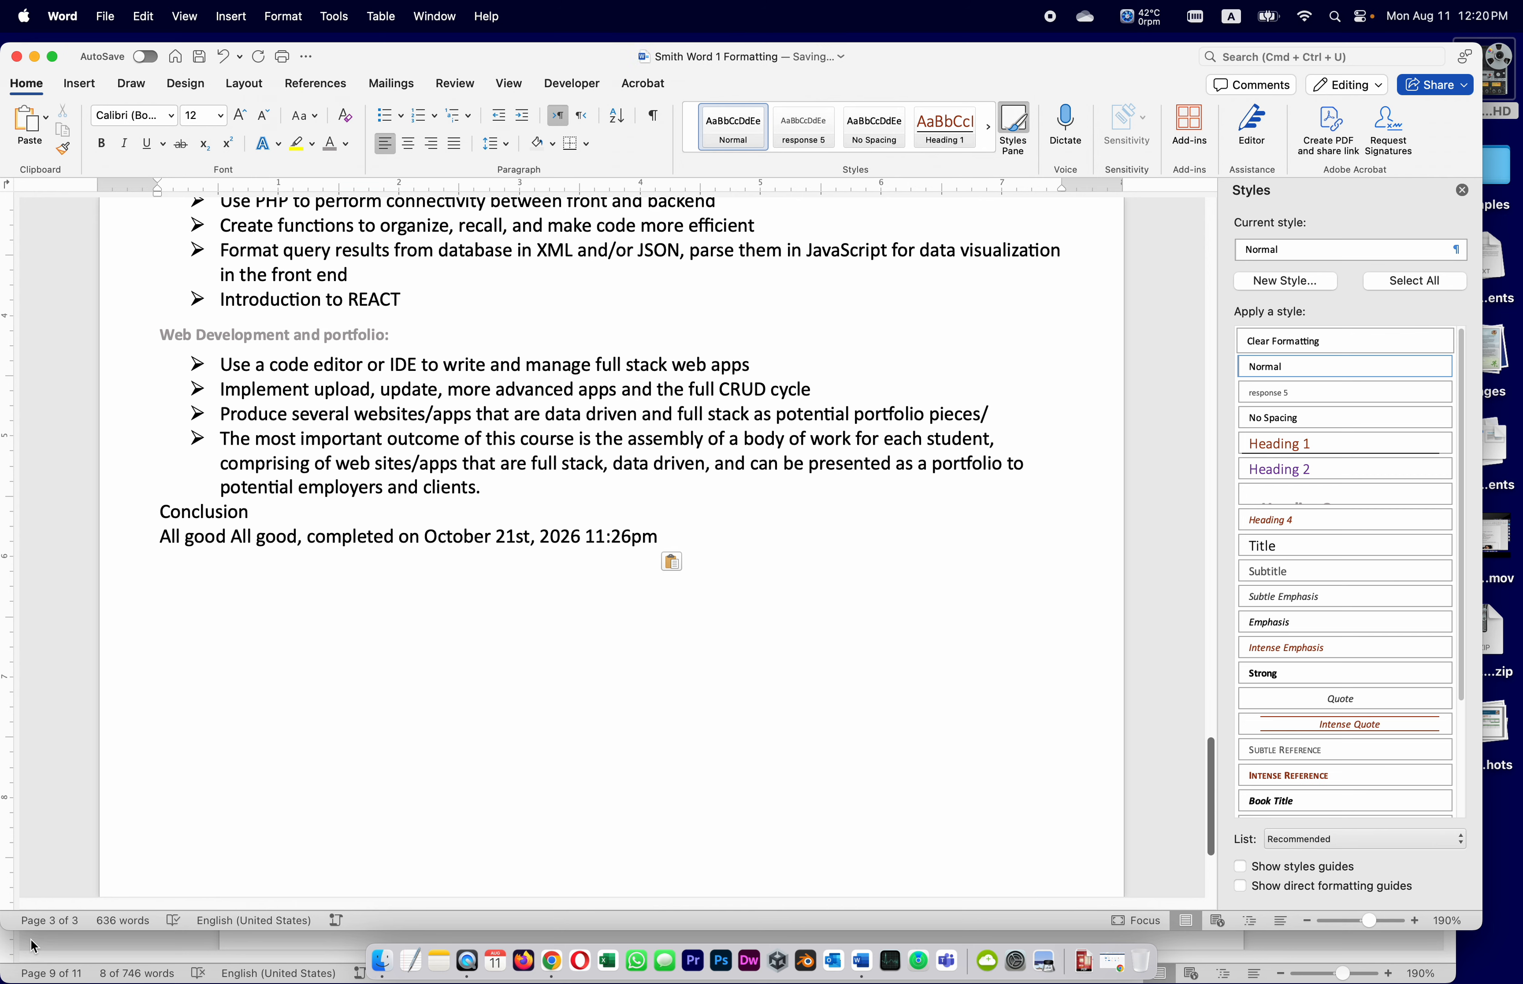
left_click(165, 940)
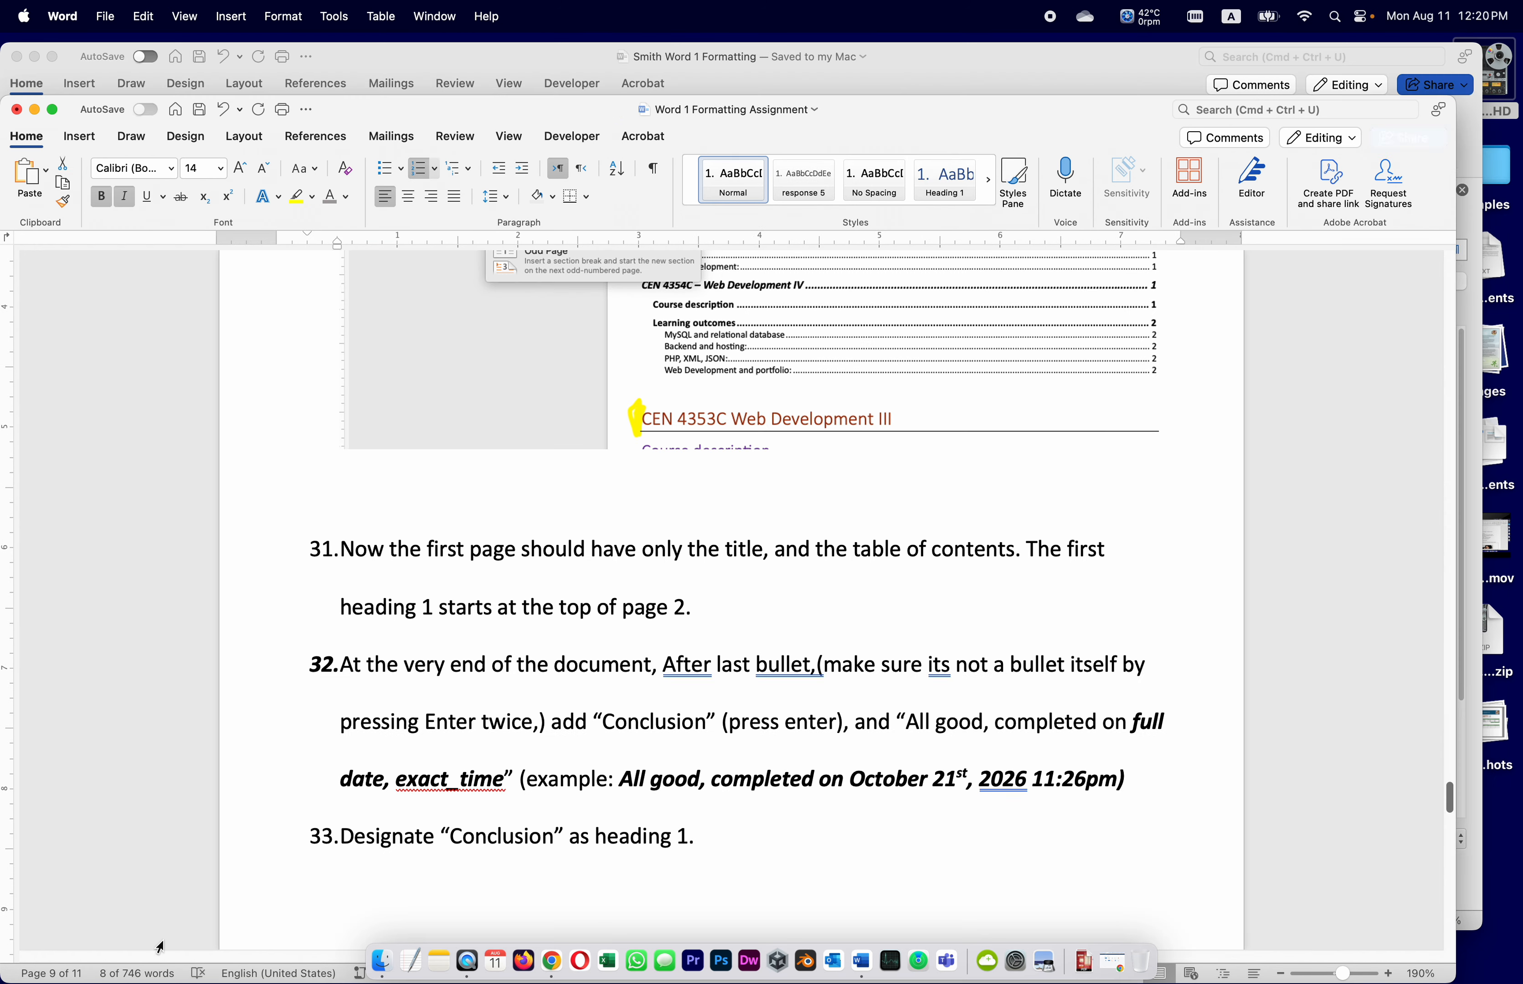
Read instruction 33 and switch back to the Smith Word 1 Formatting document
scroll(760, 783, "down", 2)
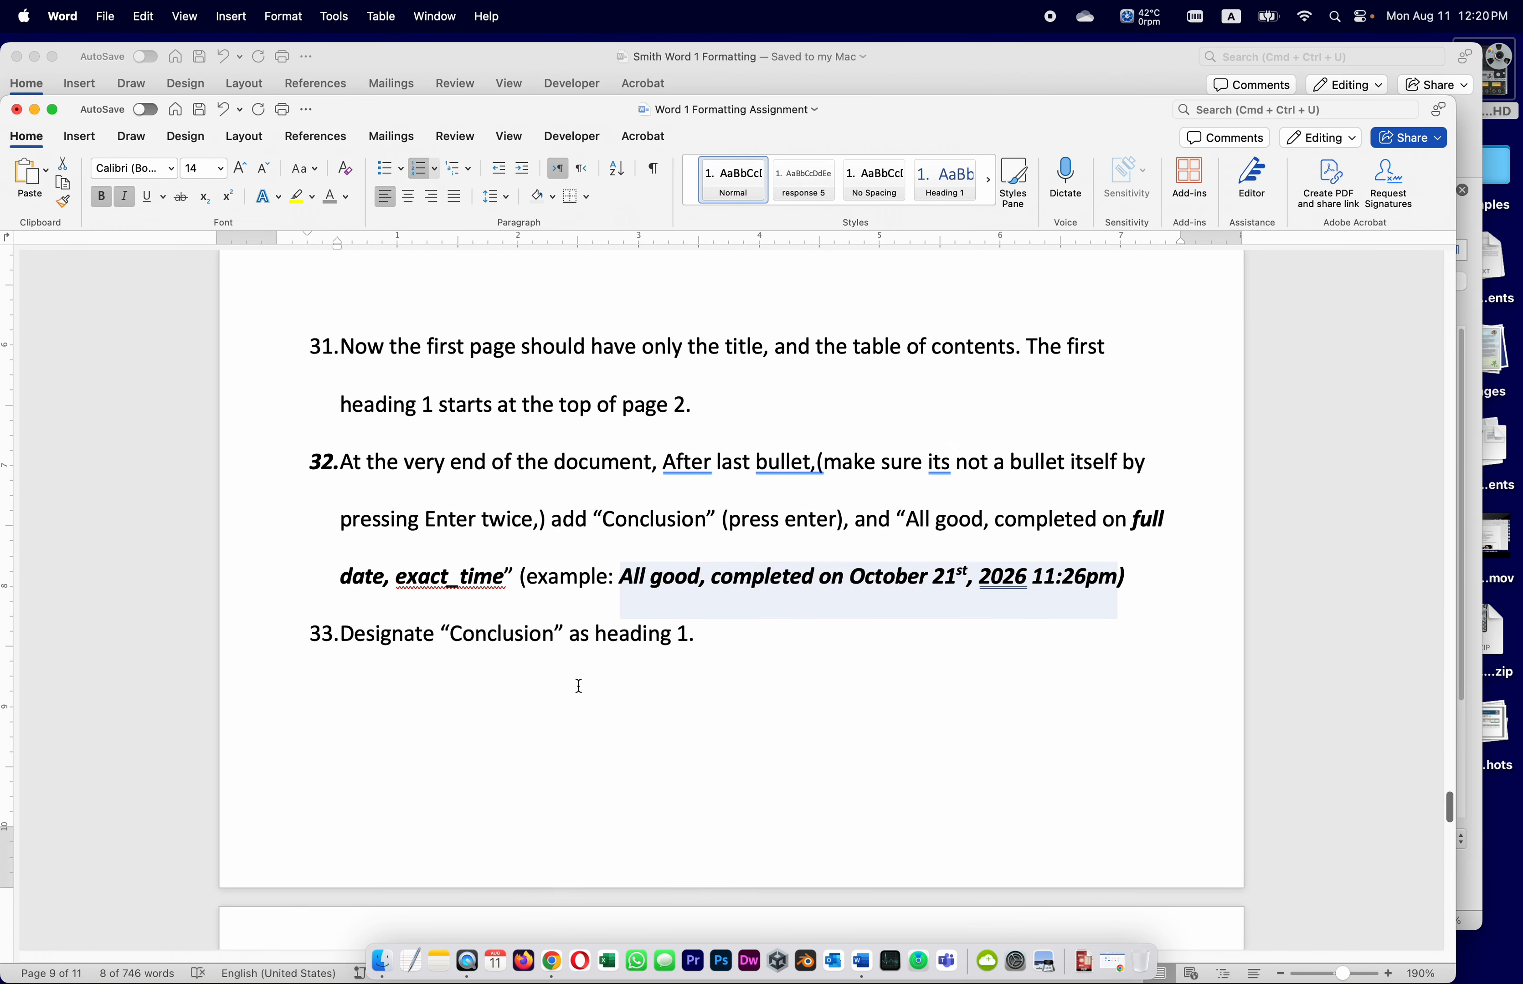
left_click(594, 669)
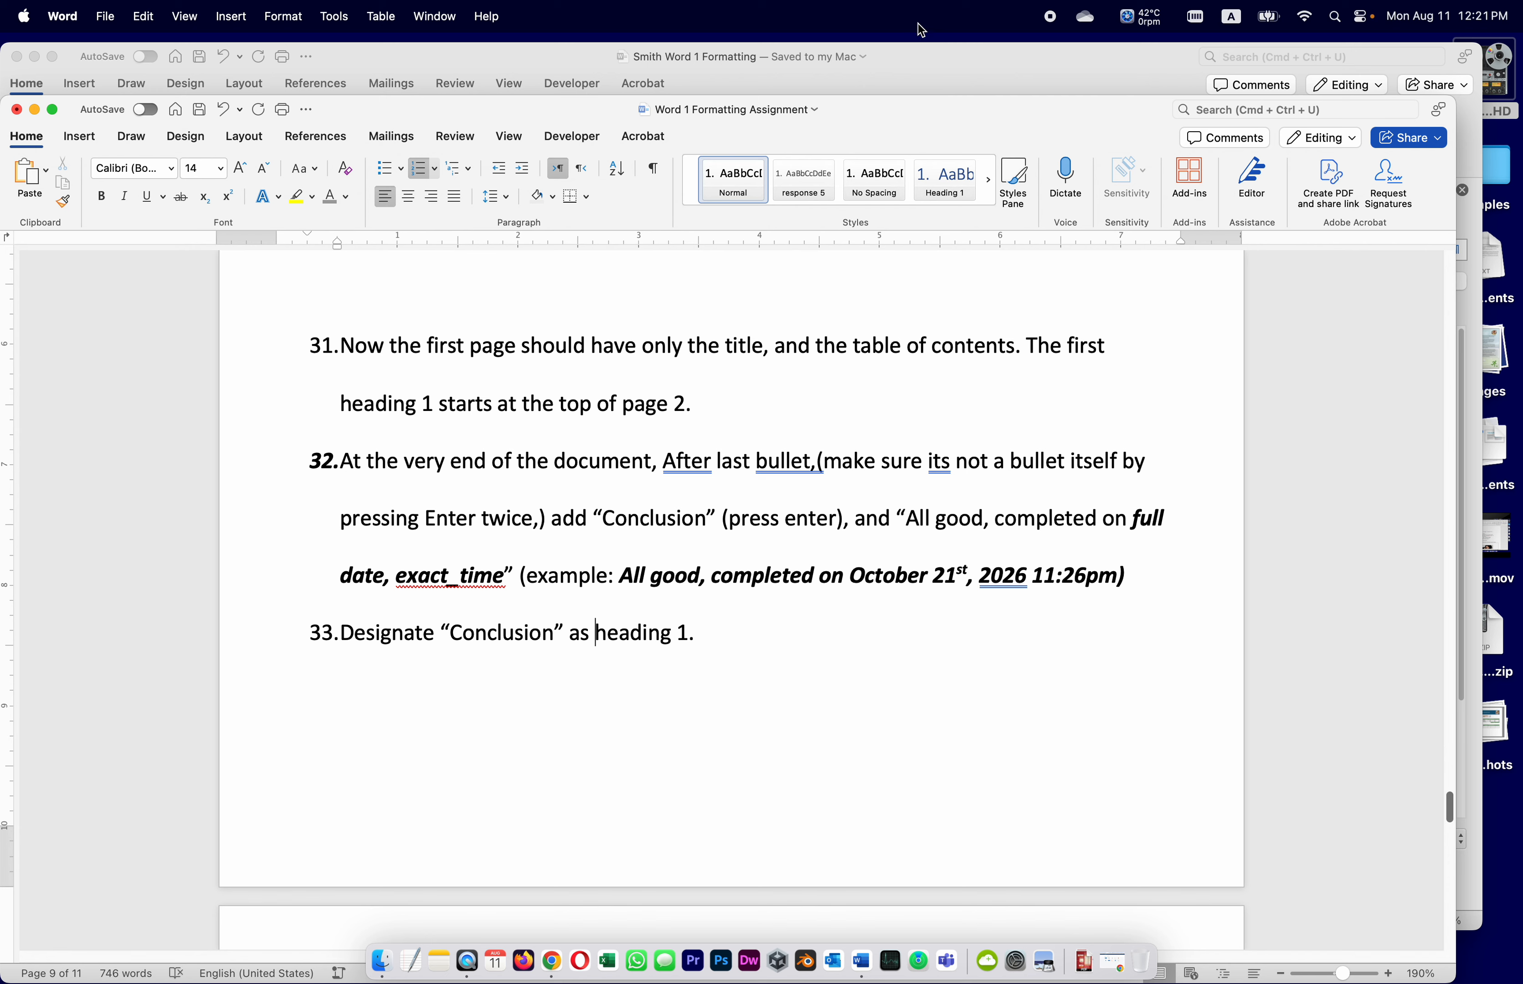
left_click(935, 55)
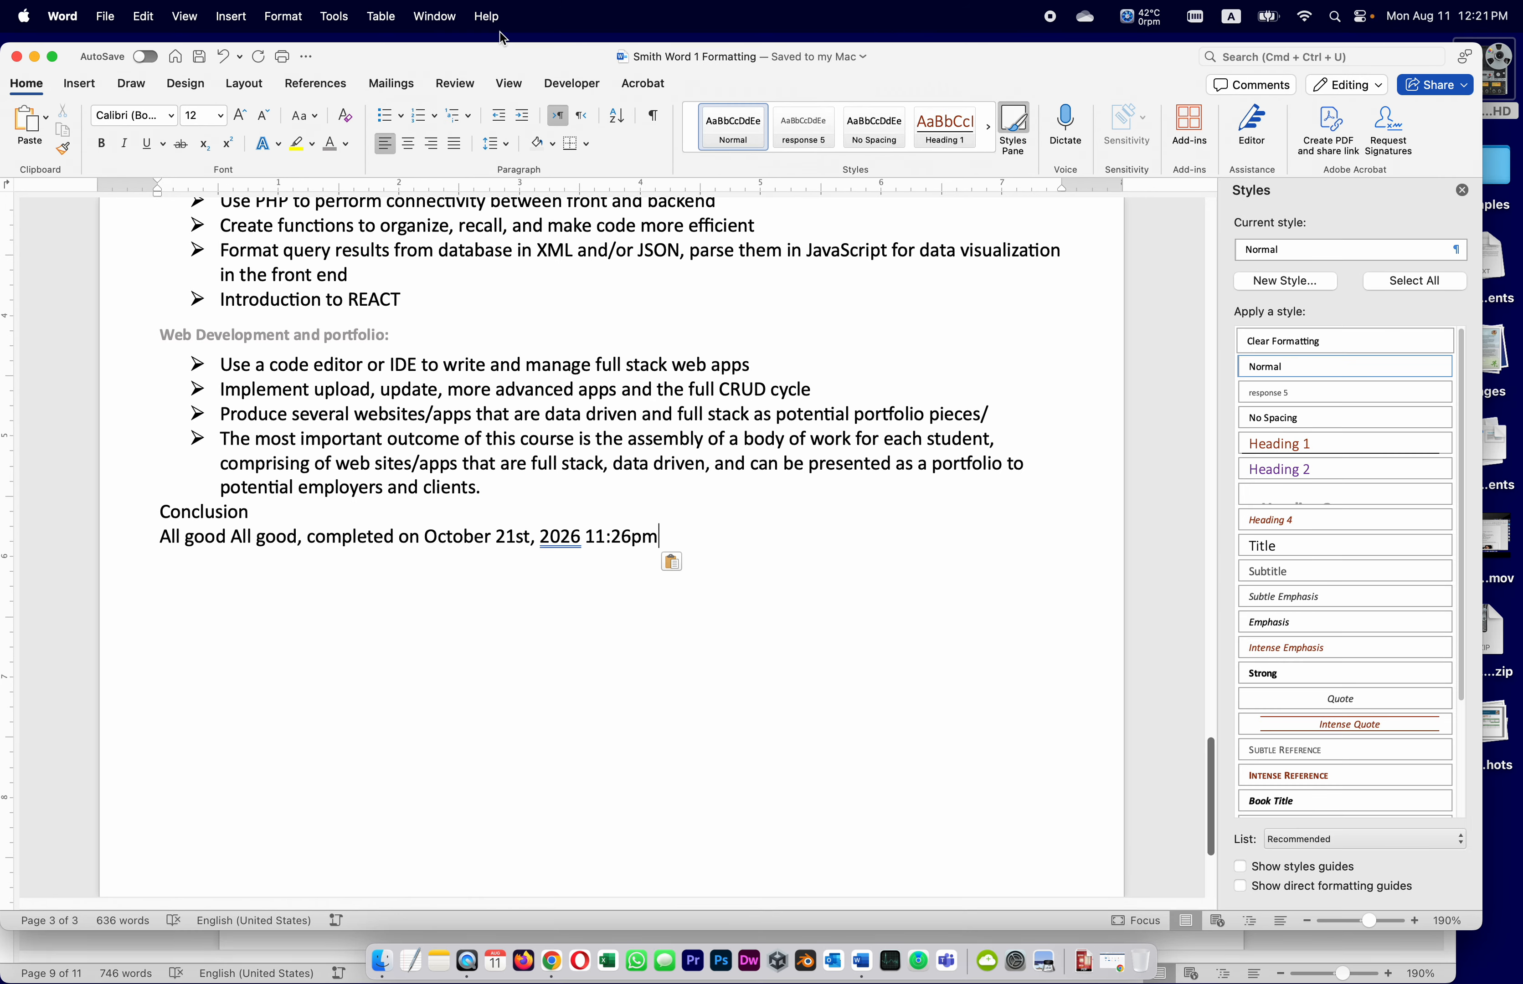
Apply the Heading 1 style to the Conclusion line and save the course document
left_click(443, 17)
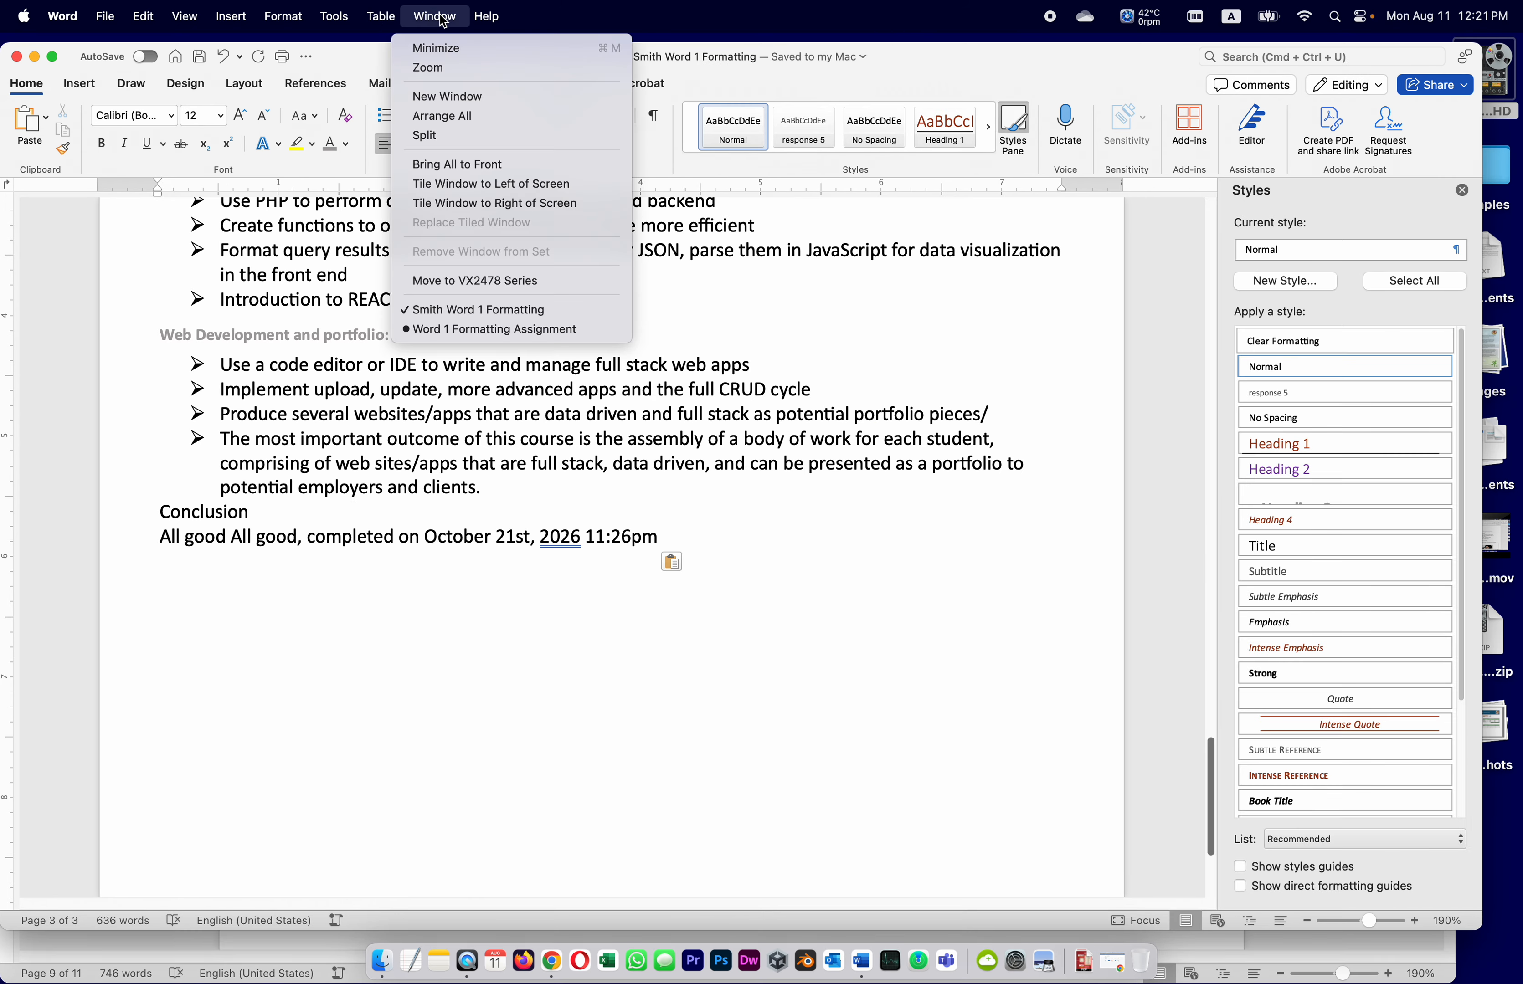
left_click(498, 313)
left_click_drag(256, 511, 138, 509)
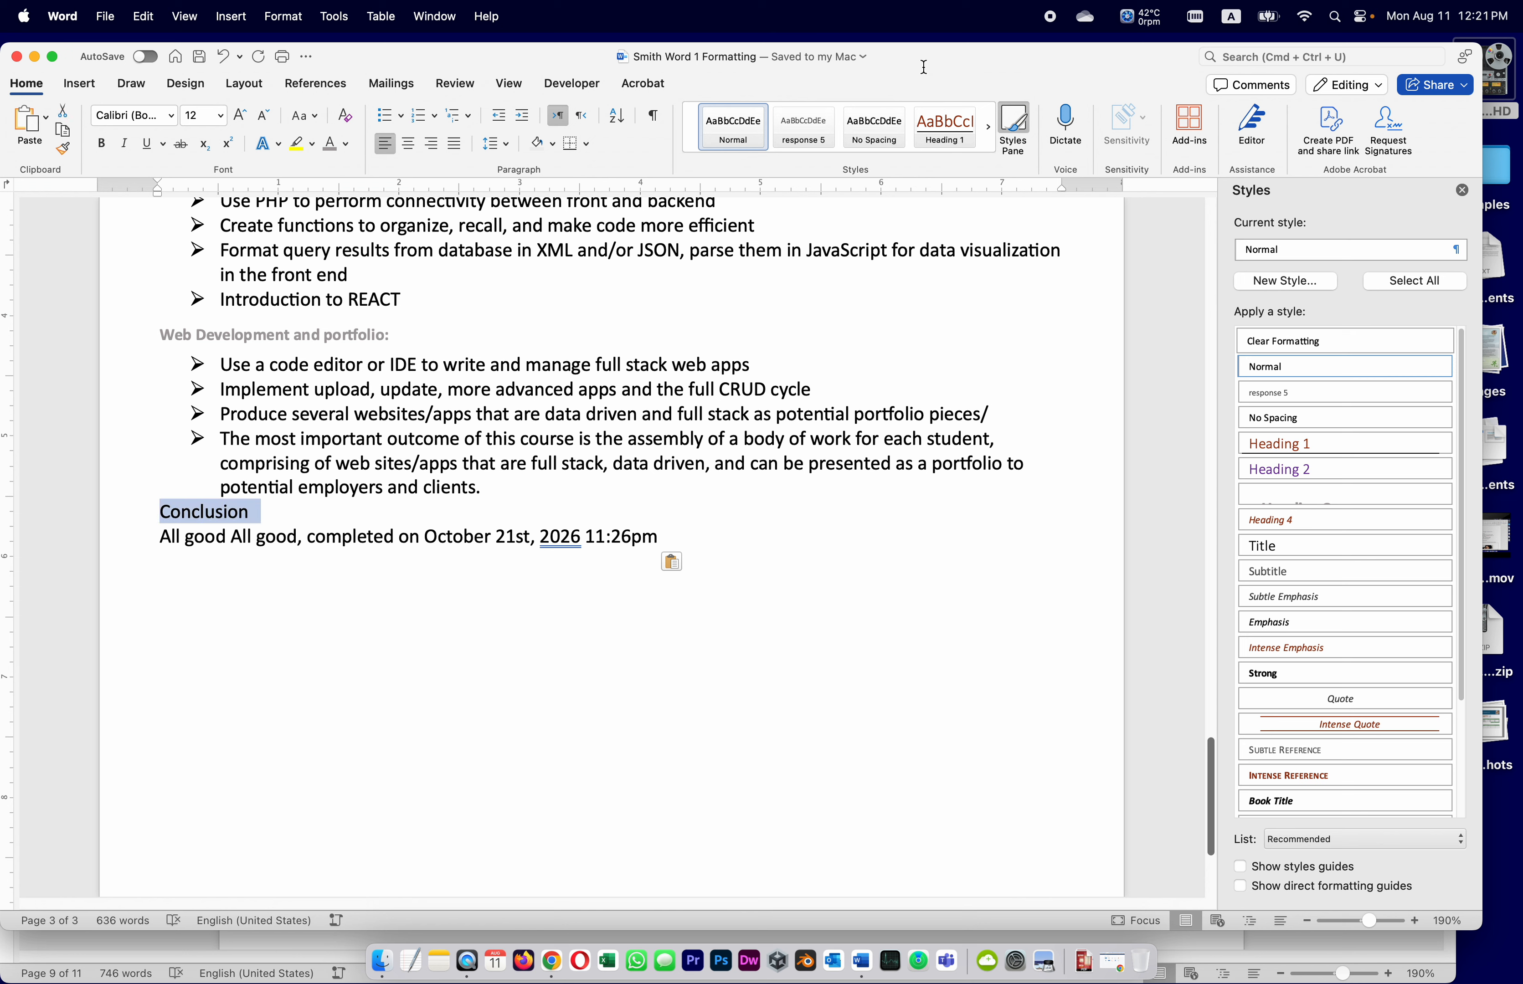
left_click(933, 119)
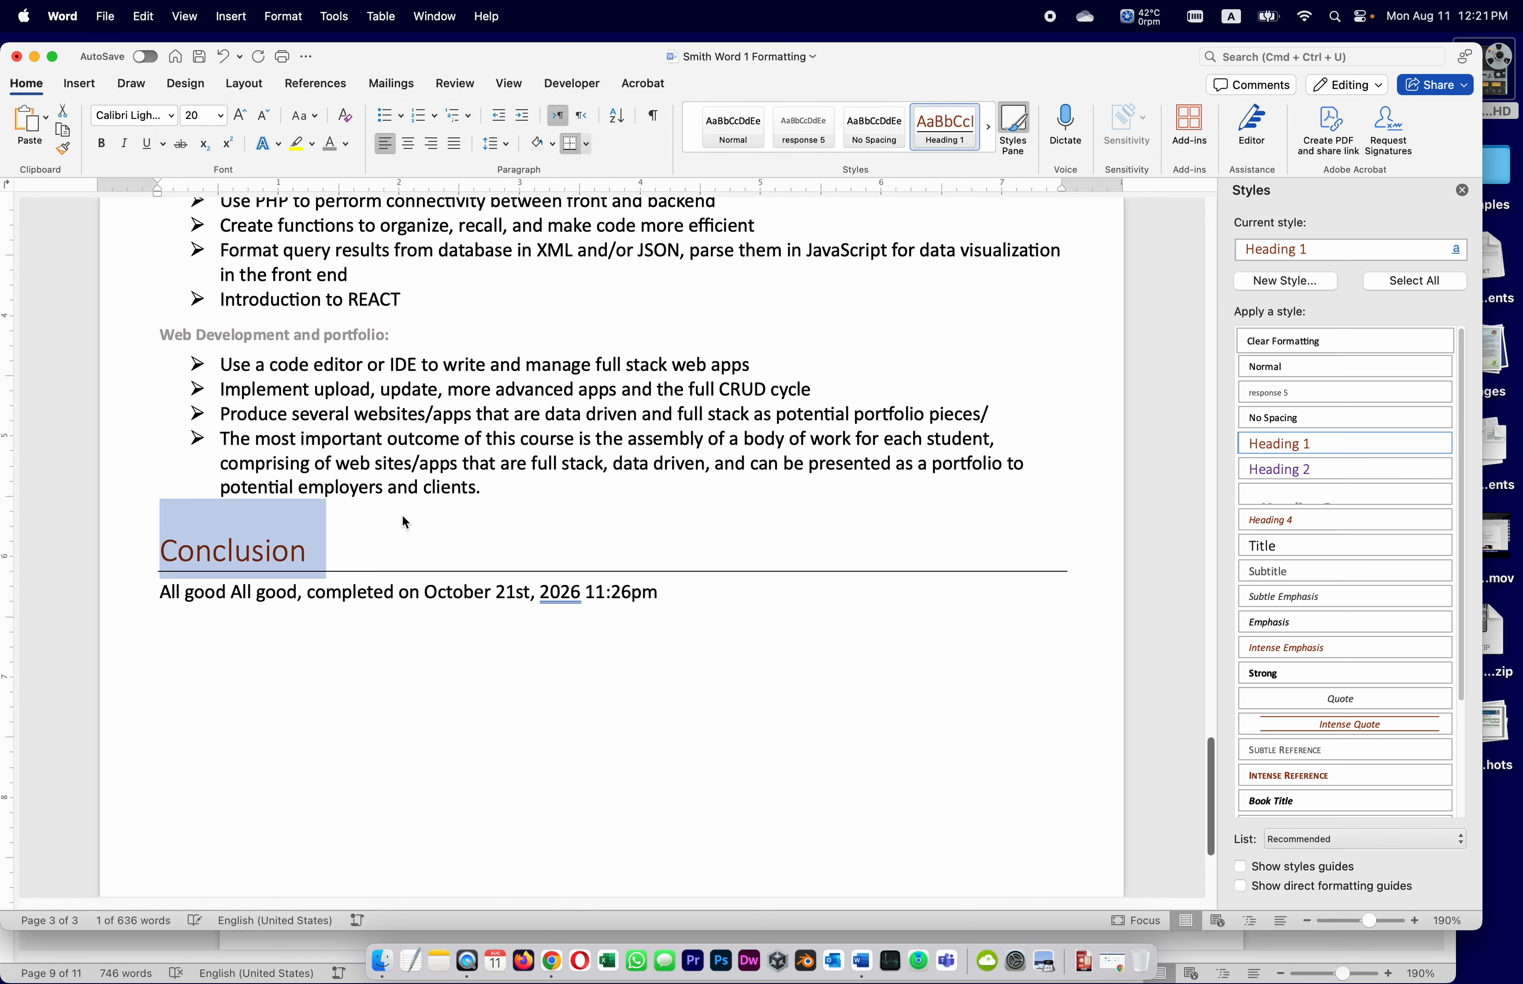
left_click(394, 549)
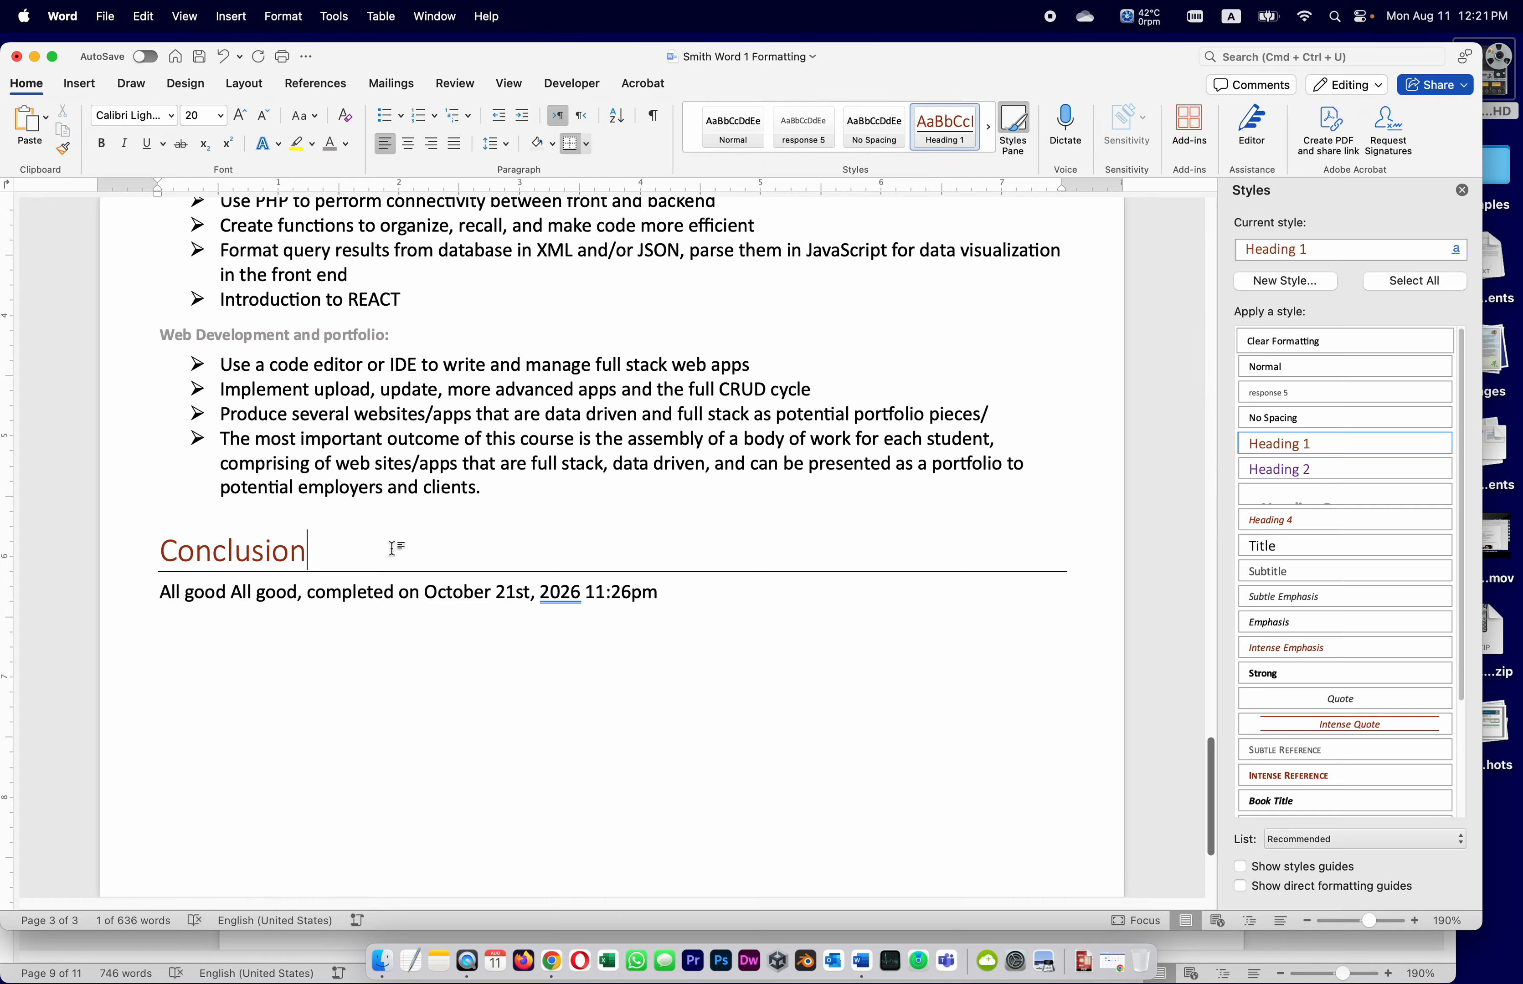
left_click(199, 57)
scroll(578, 546, "up", 20)
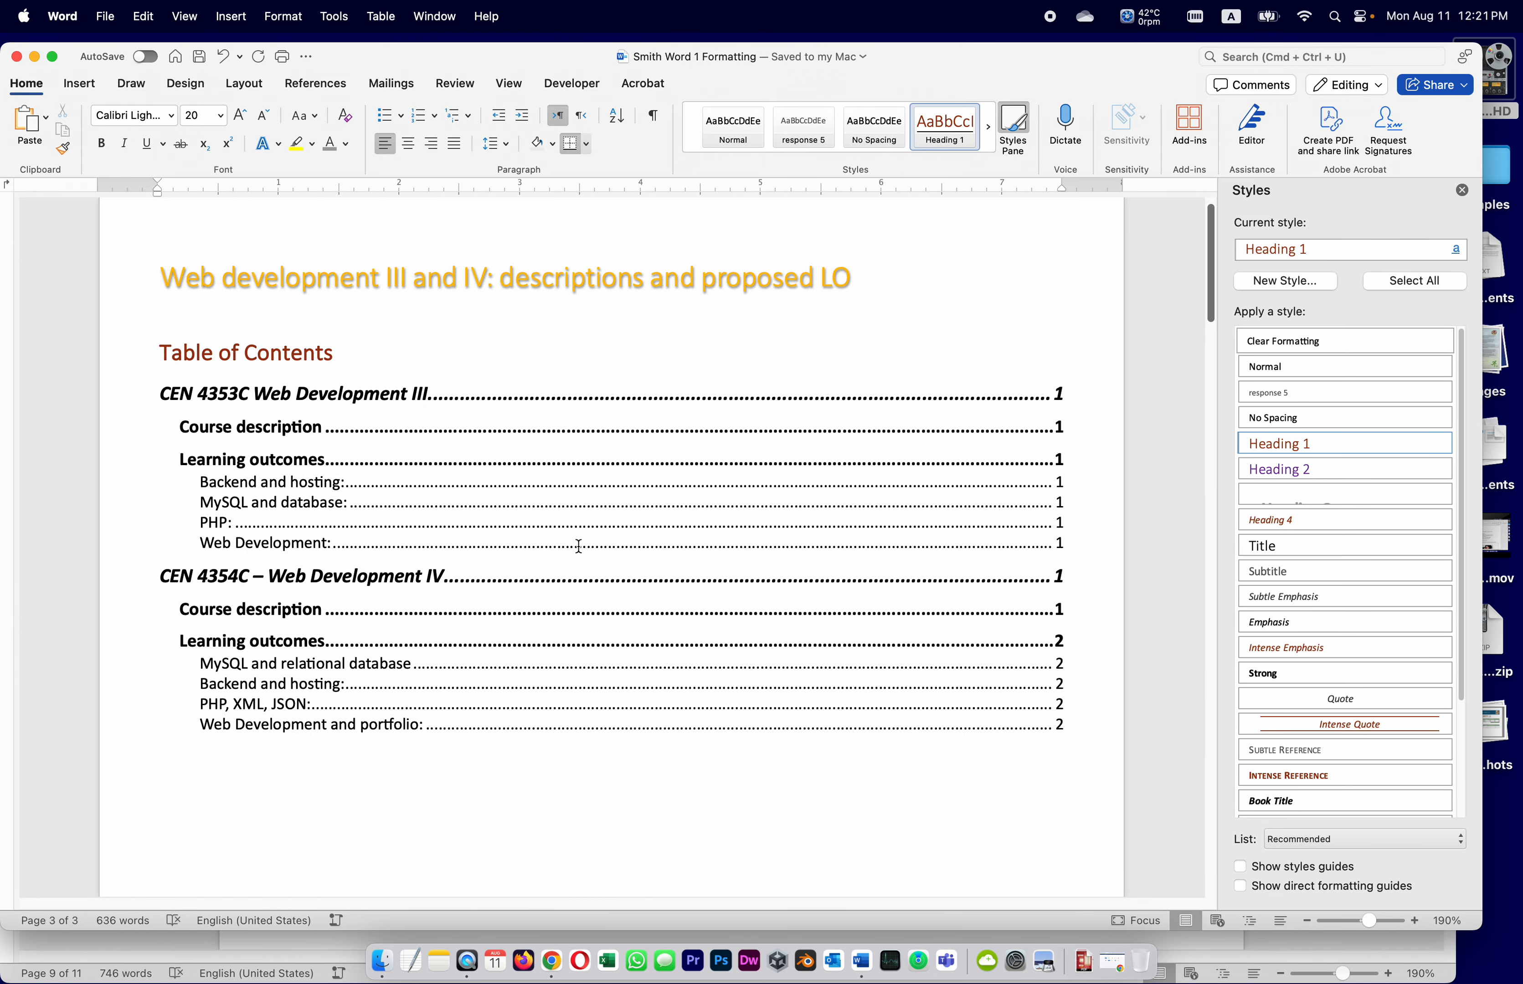
left_click(579, 546)
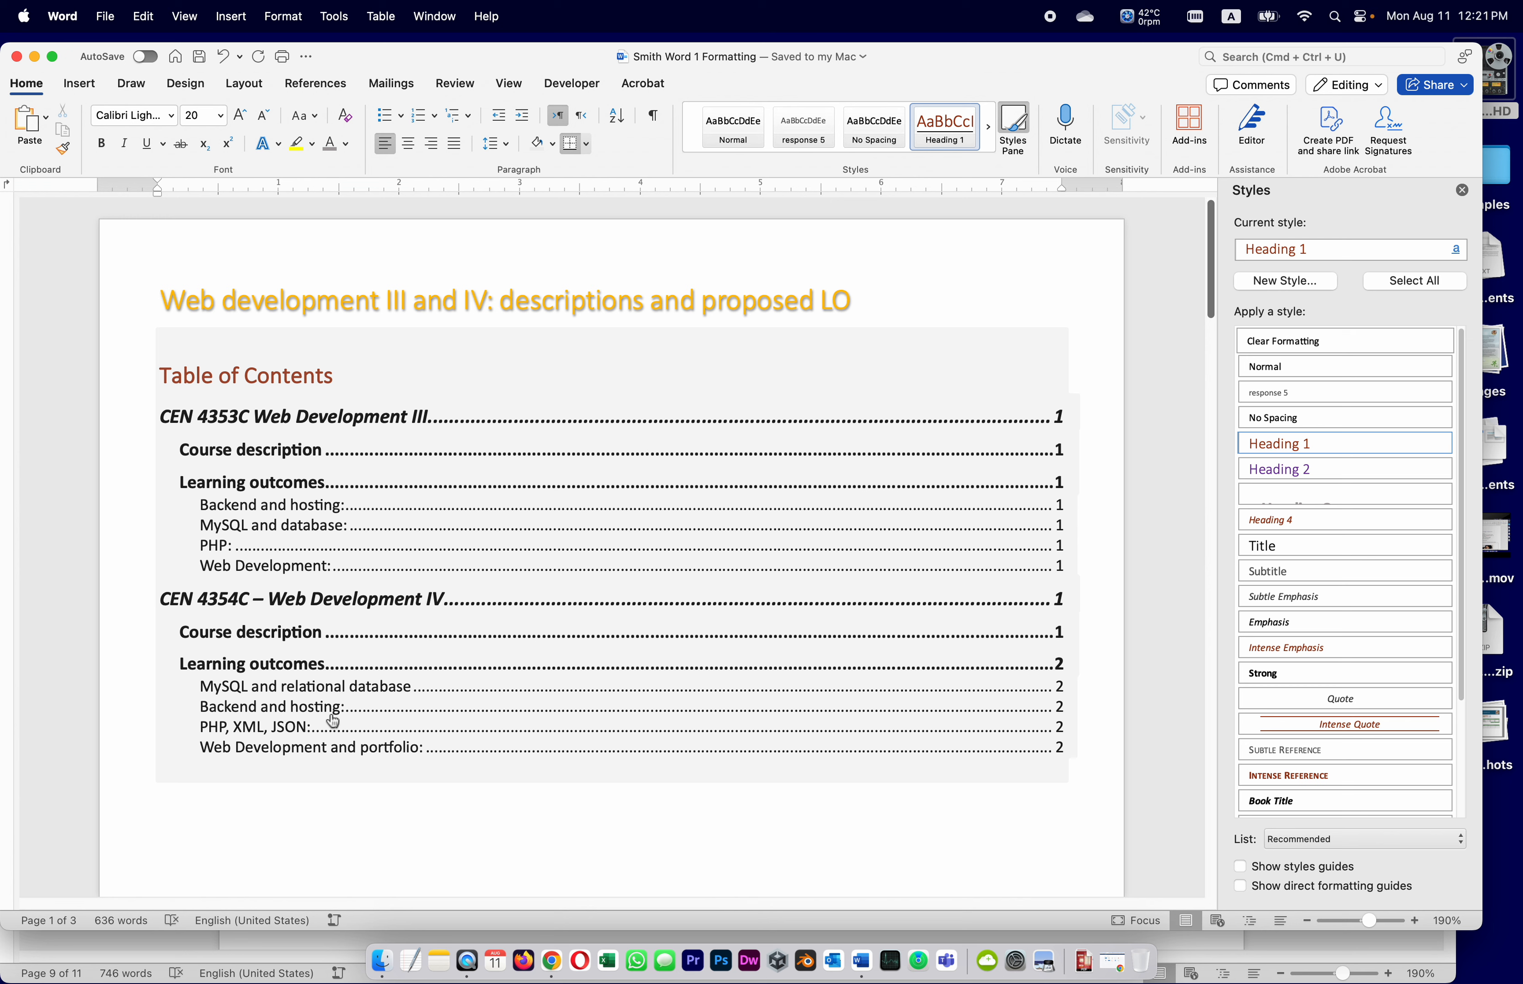
left_click(396, 797)
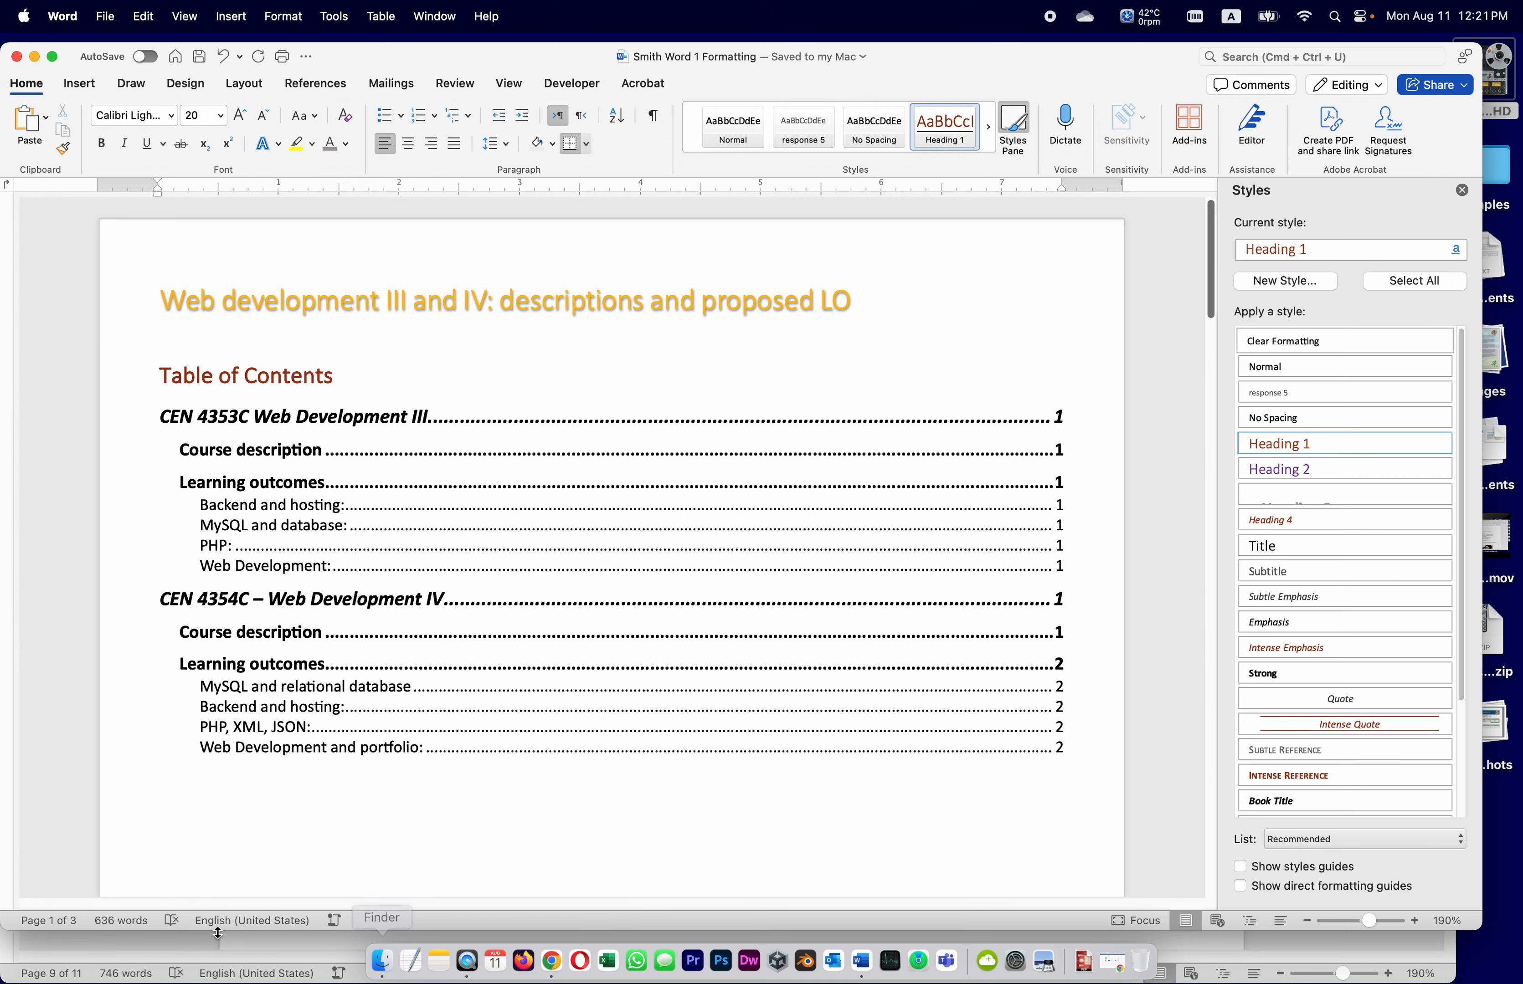
left_click(149, 953)
Scroll the assignment instructions down to item 35 about updating the entire table of contents
scroll(634, 720, "down", 10)
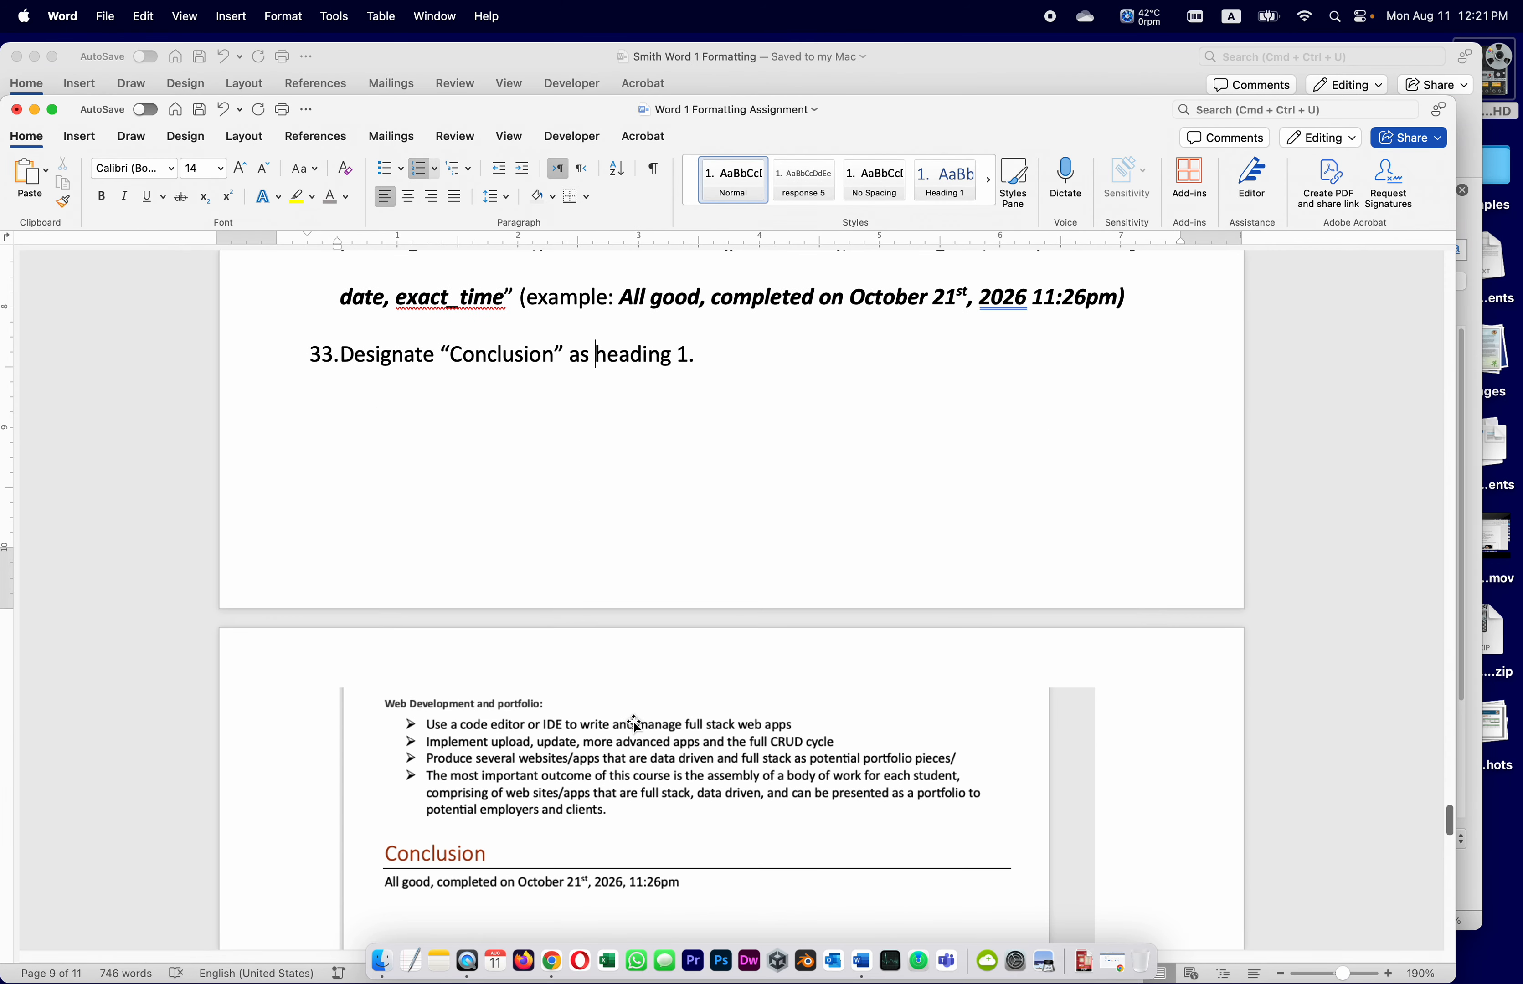
scroll(633, 723, "down", 2)
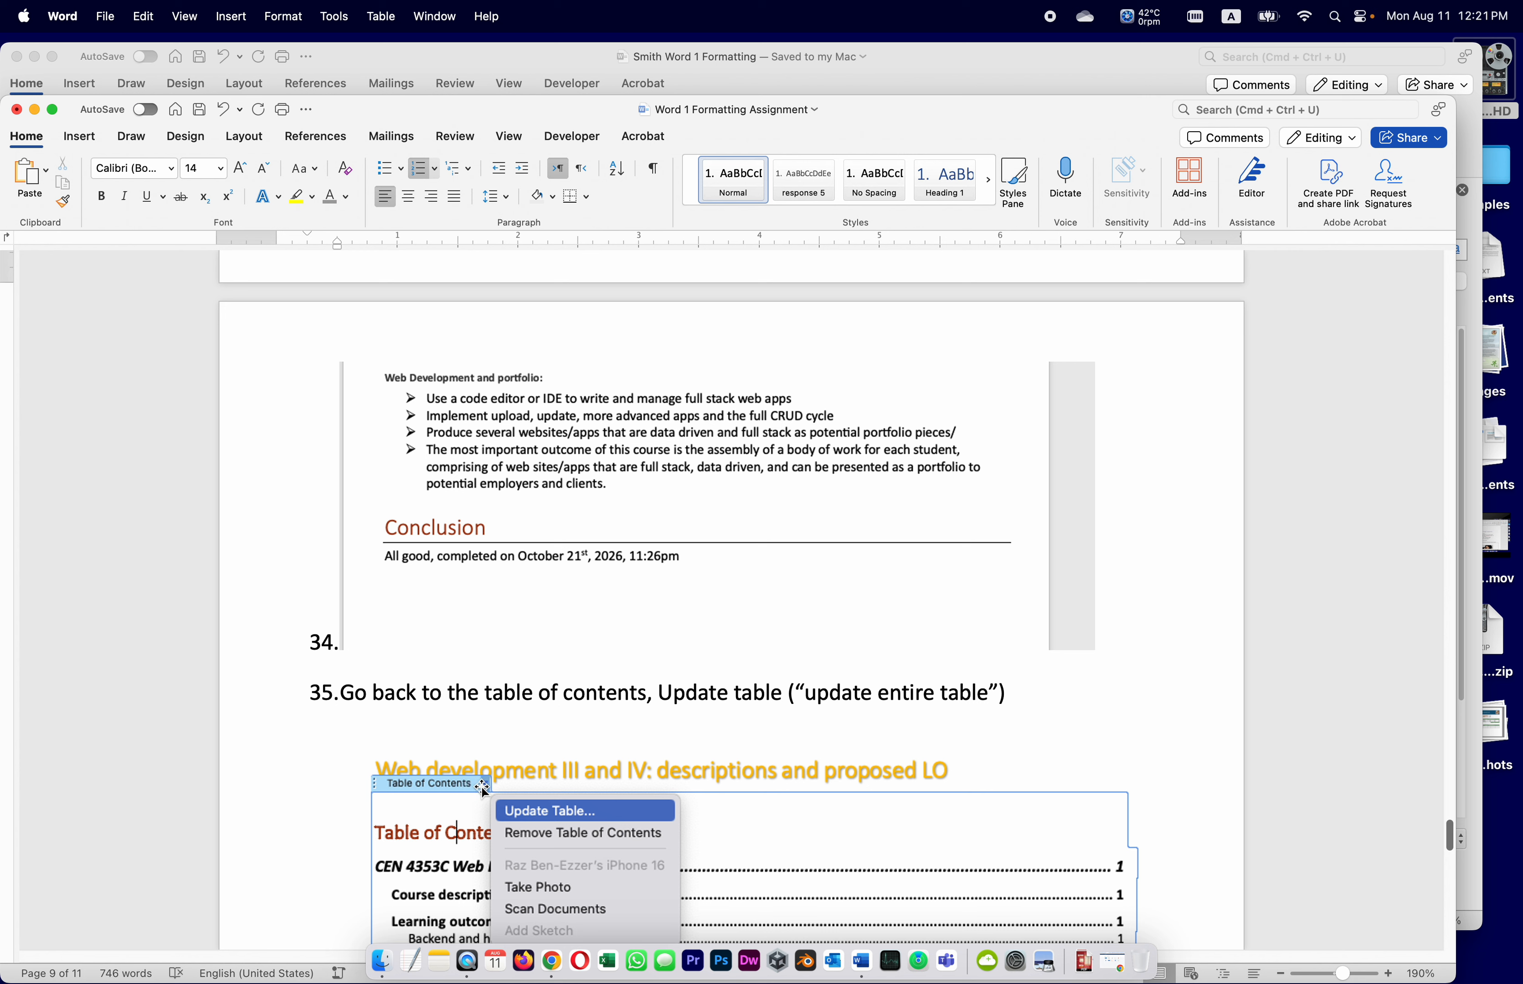
left_click(628, 810)
scroll(814, 791, "down", 5)
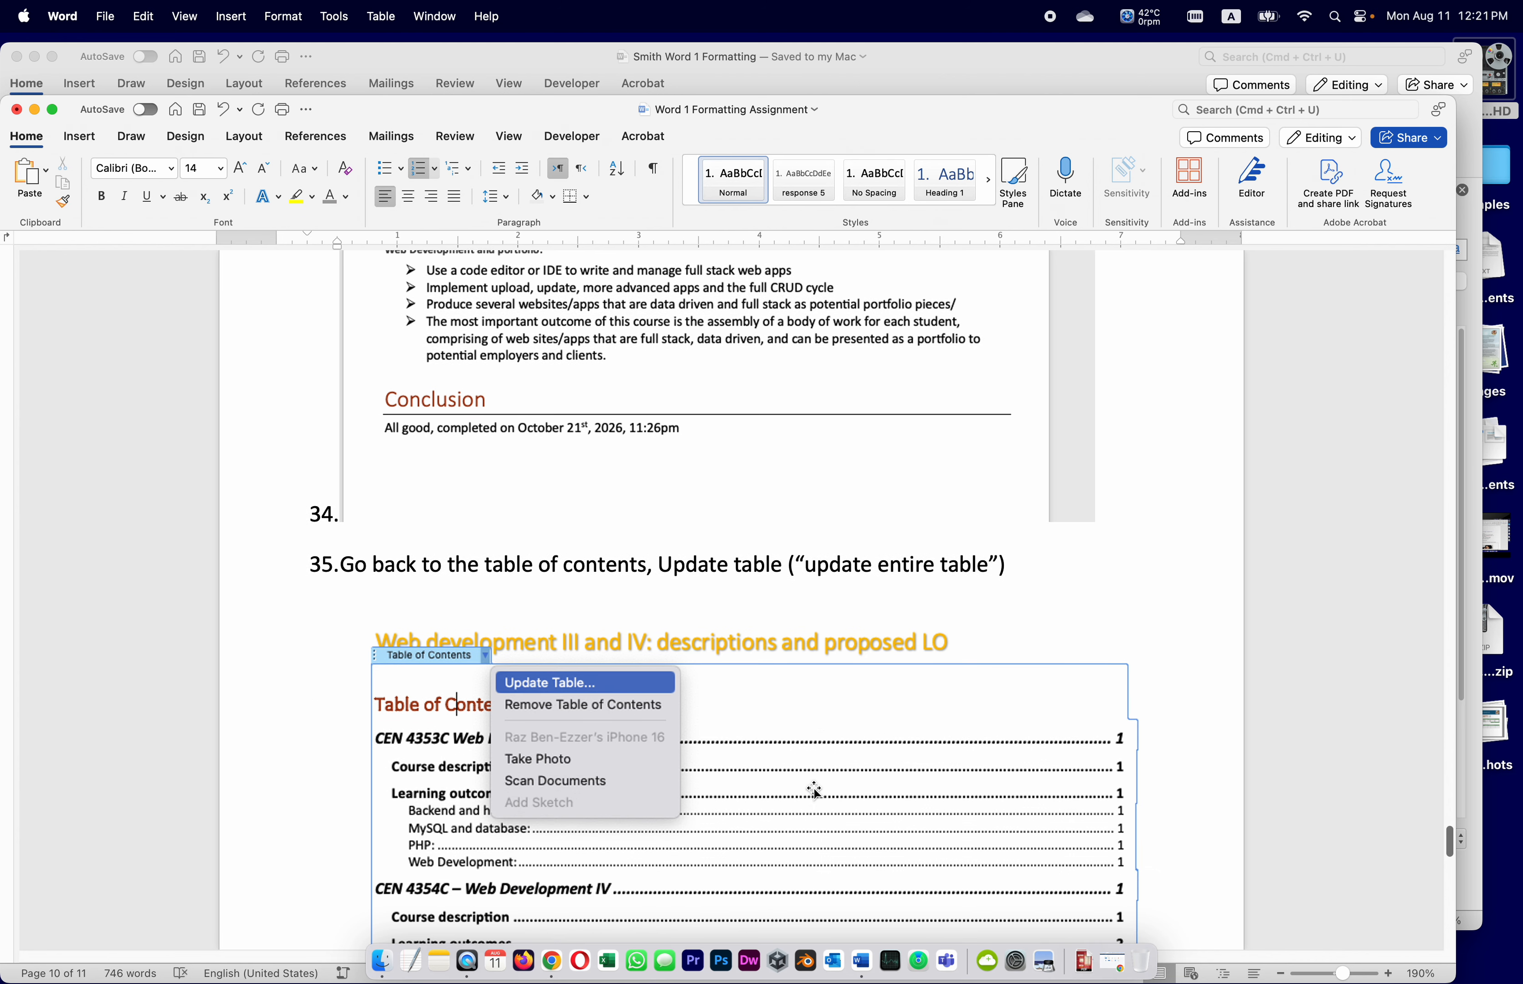
scroll(814, 792, "down", 2)
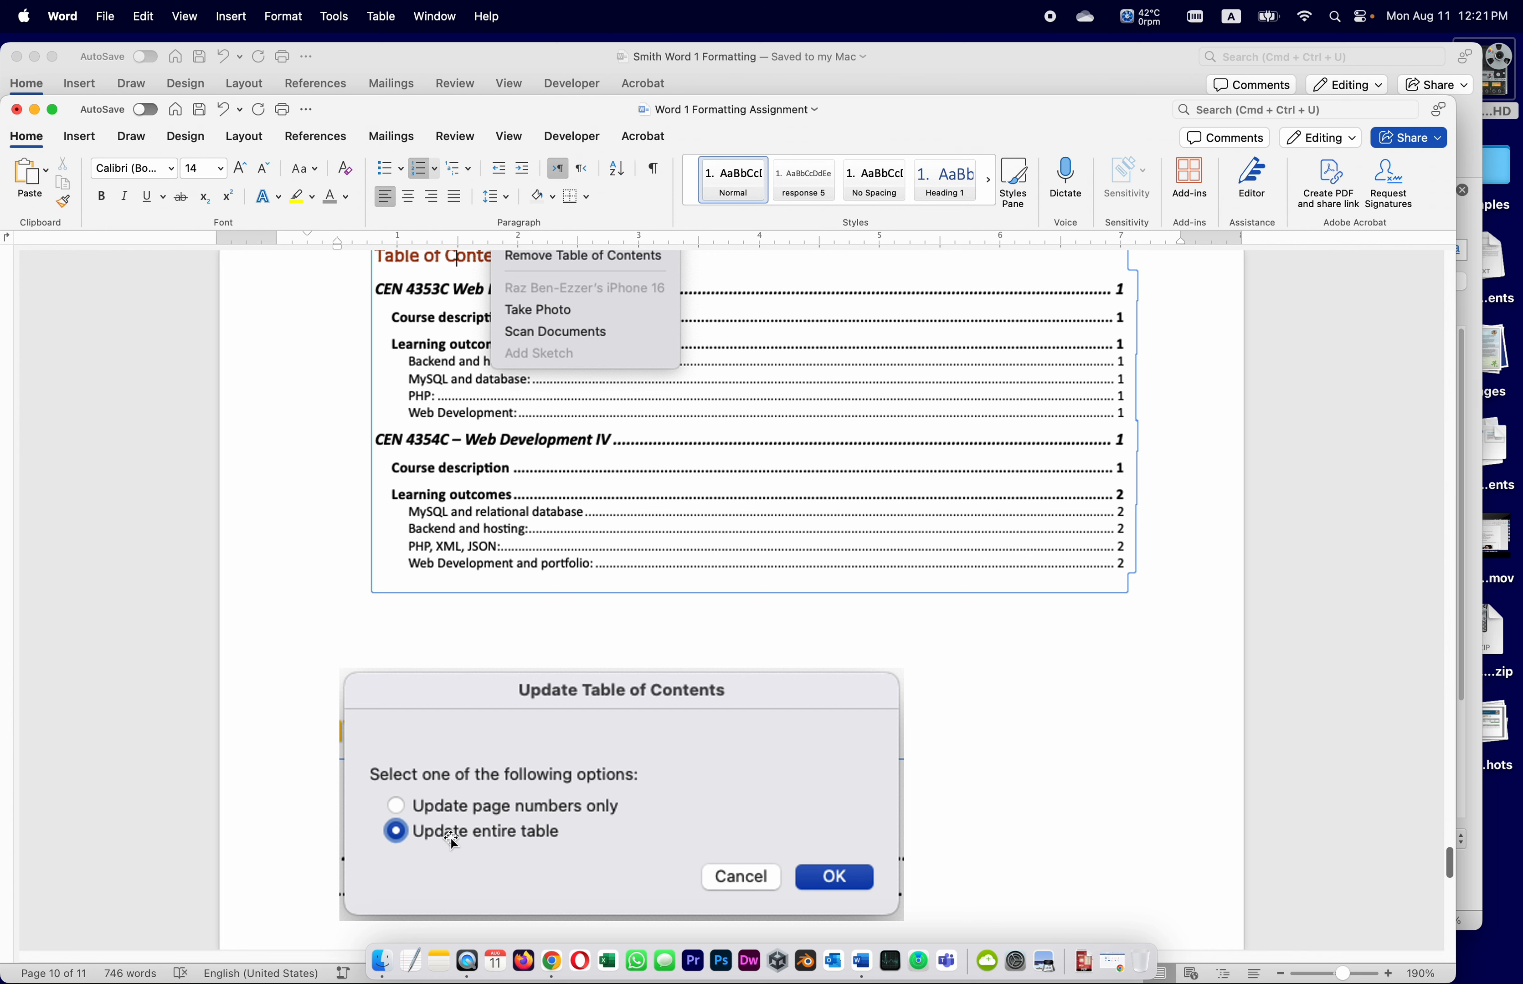
Rebuild the whole table of contents so it lists Conclusion on page 3 with refreshed page numbers
left_click(1109, 62)
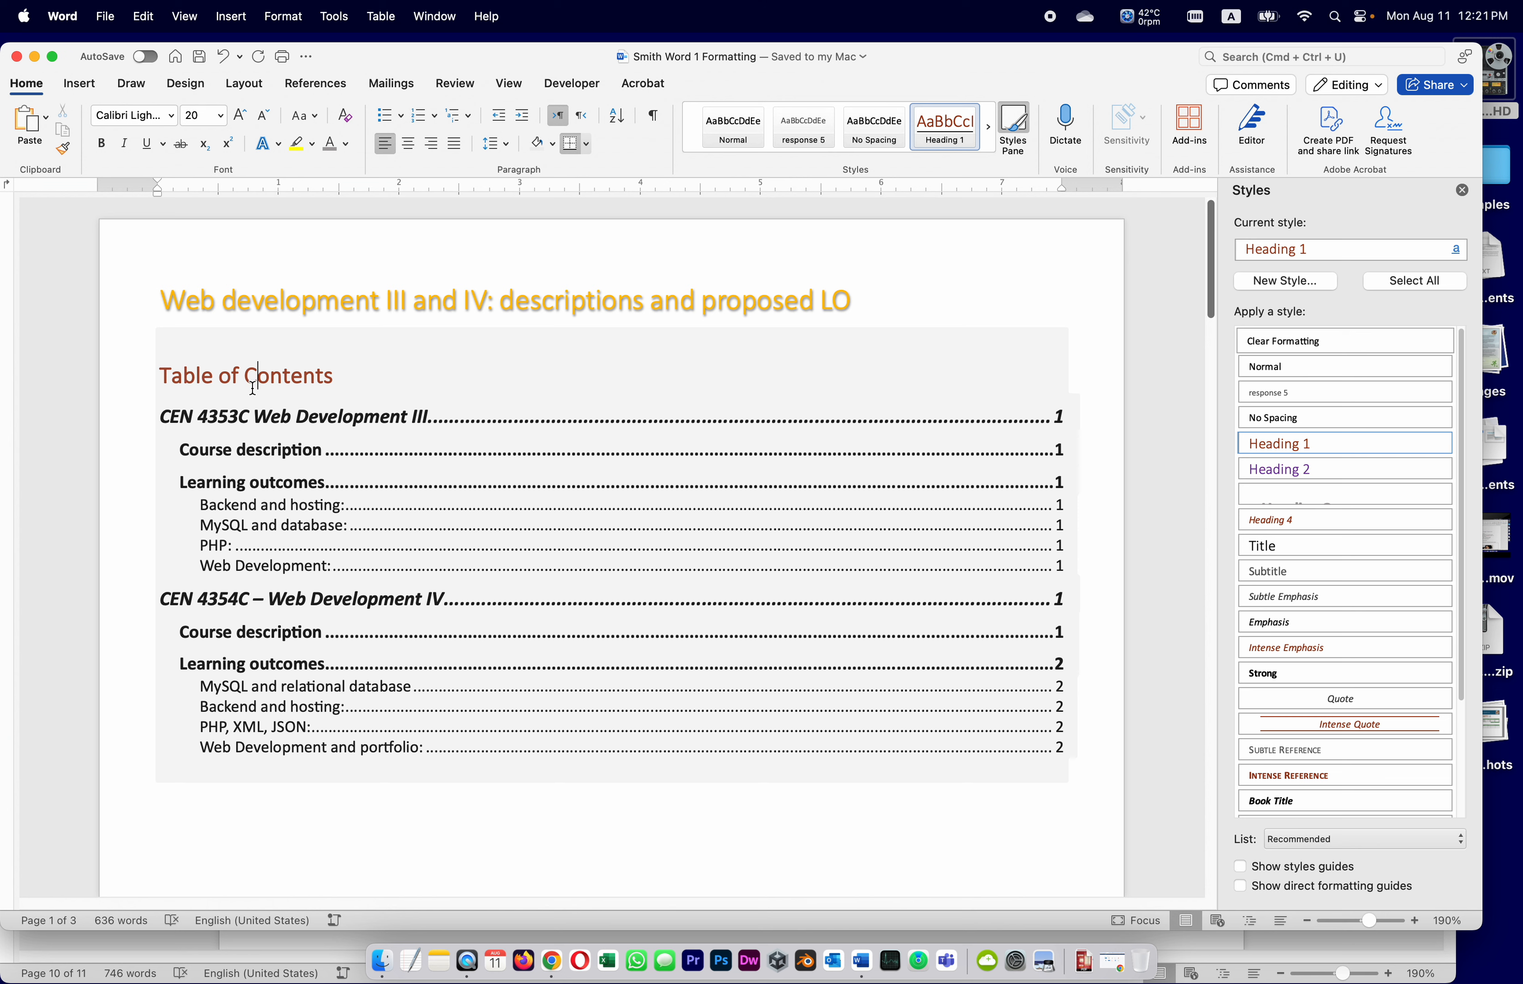
left_click(253, 385)
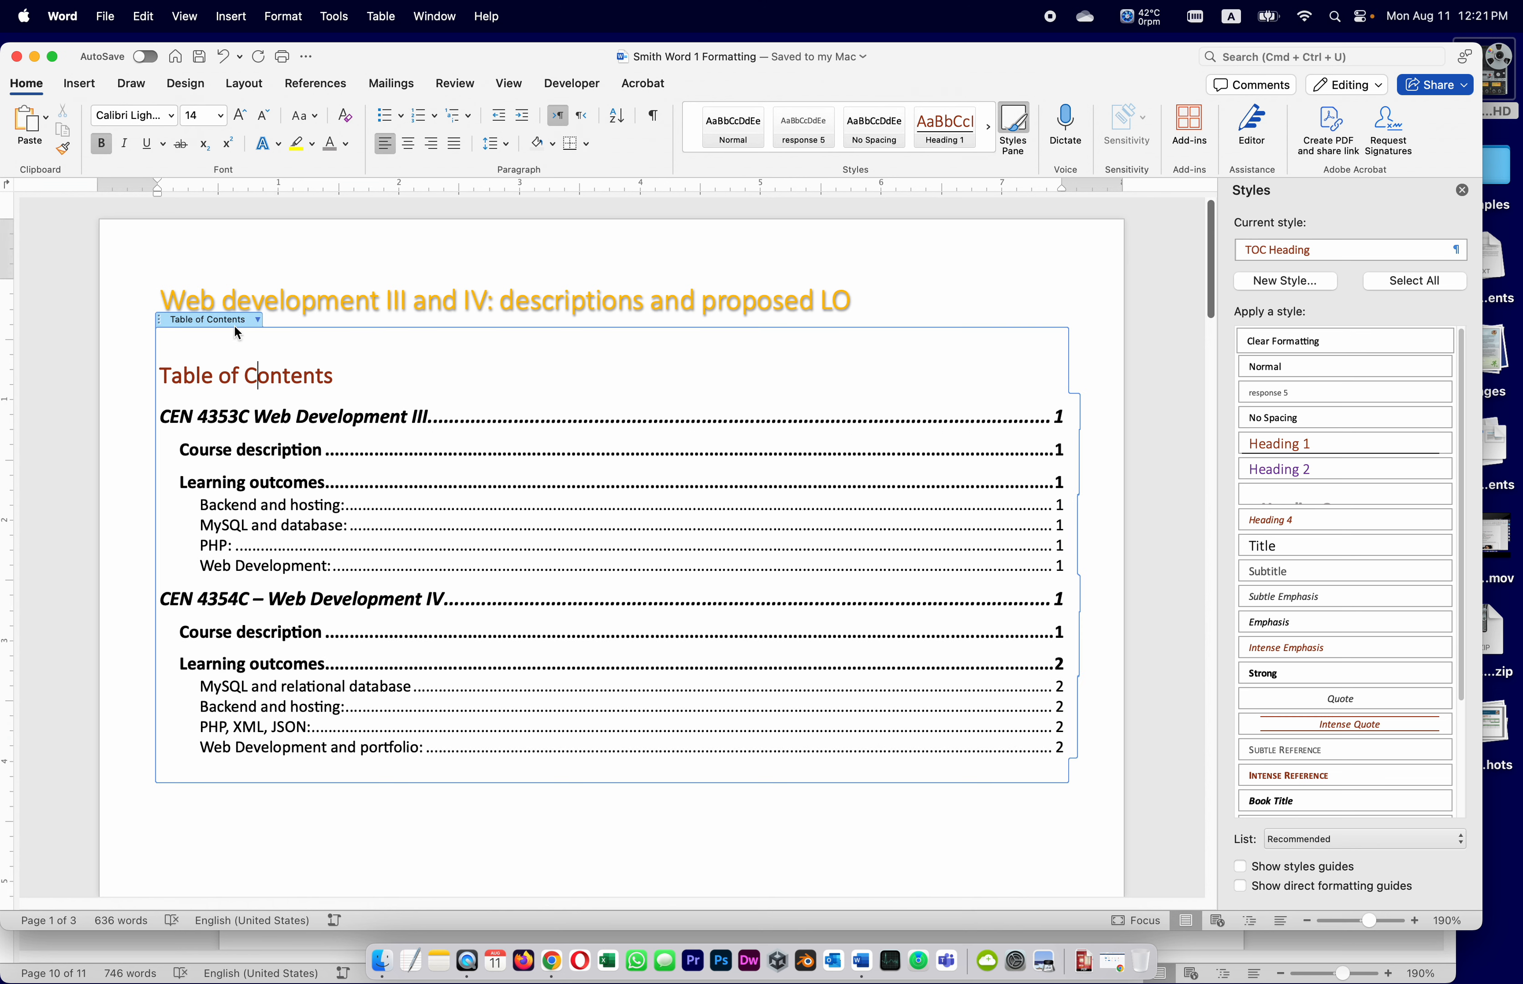
left_click(258, 321)
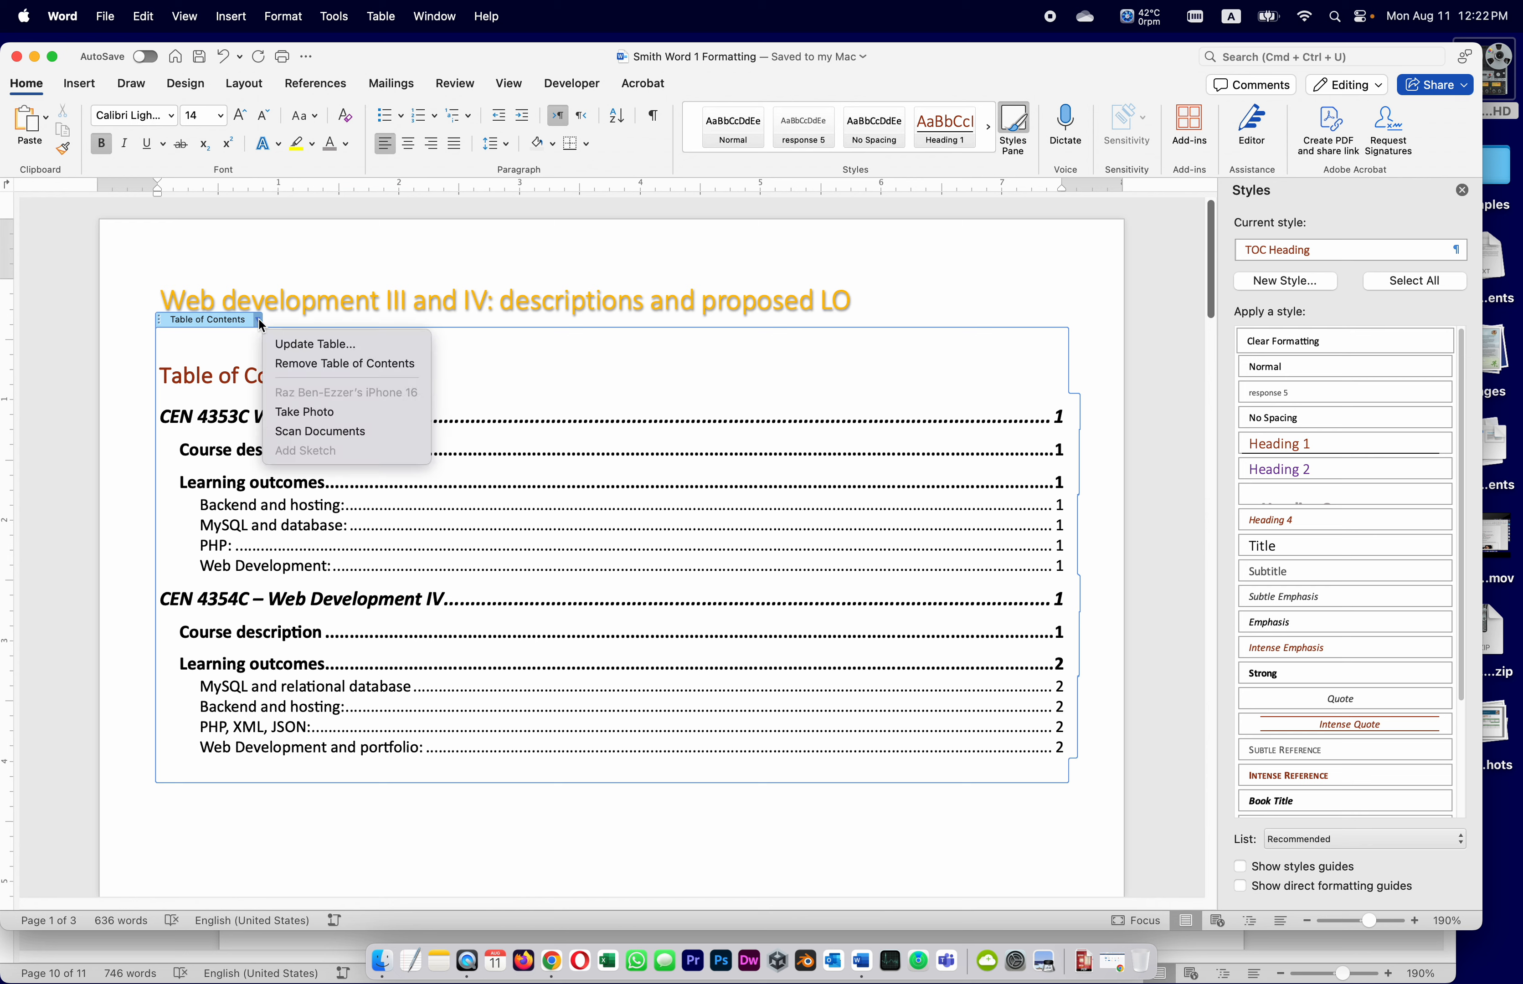
left_click(294, 345)
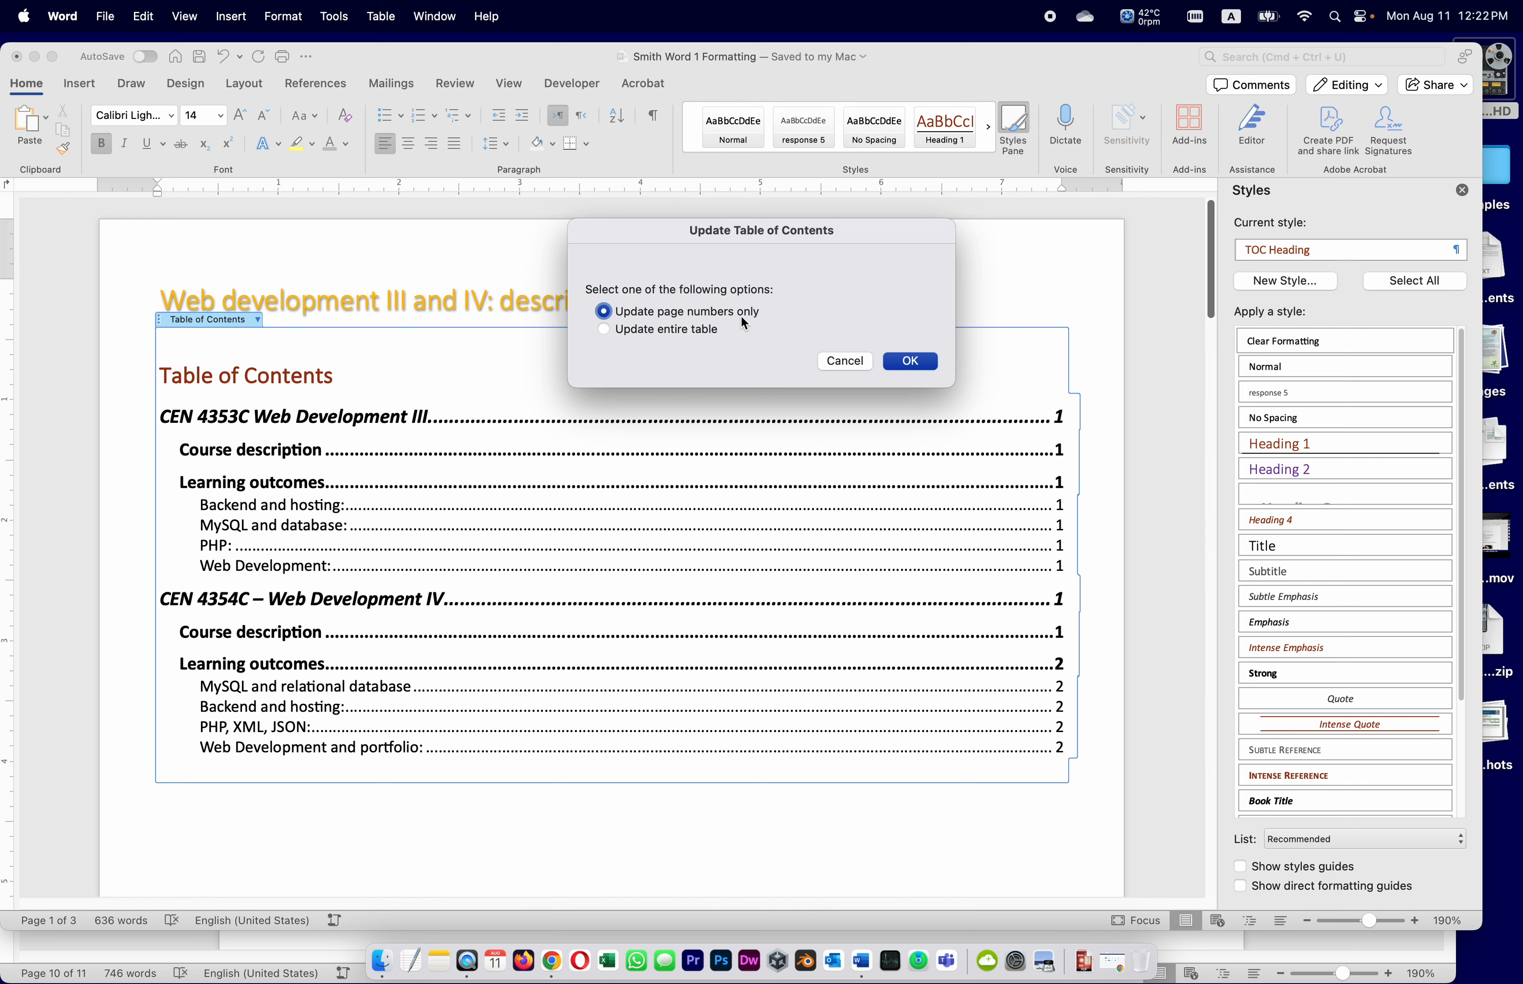
left_click(662, 332)
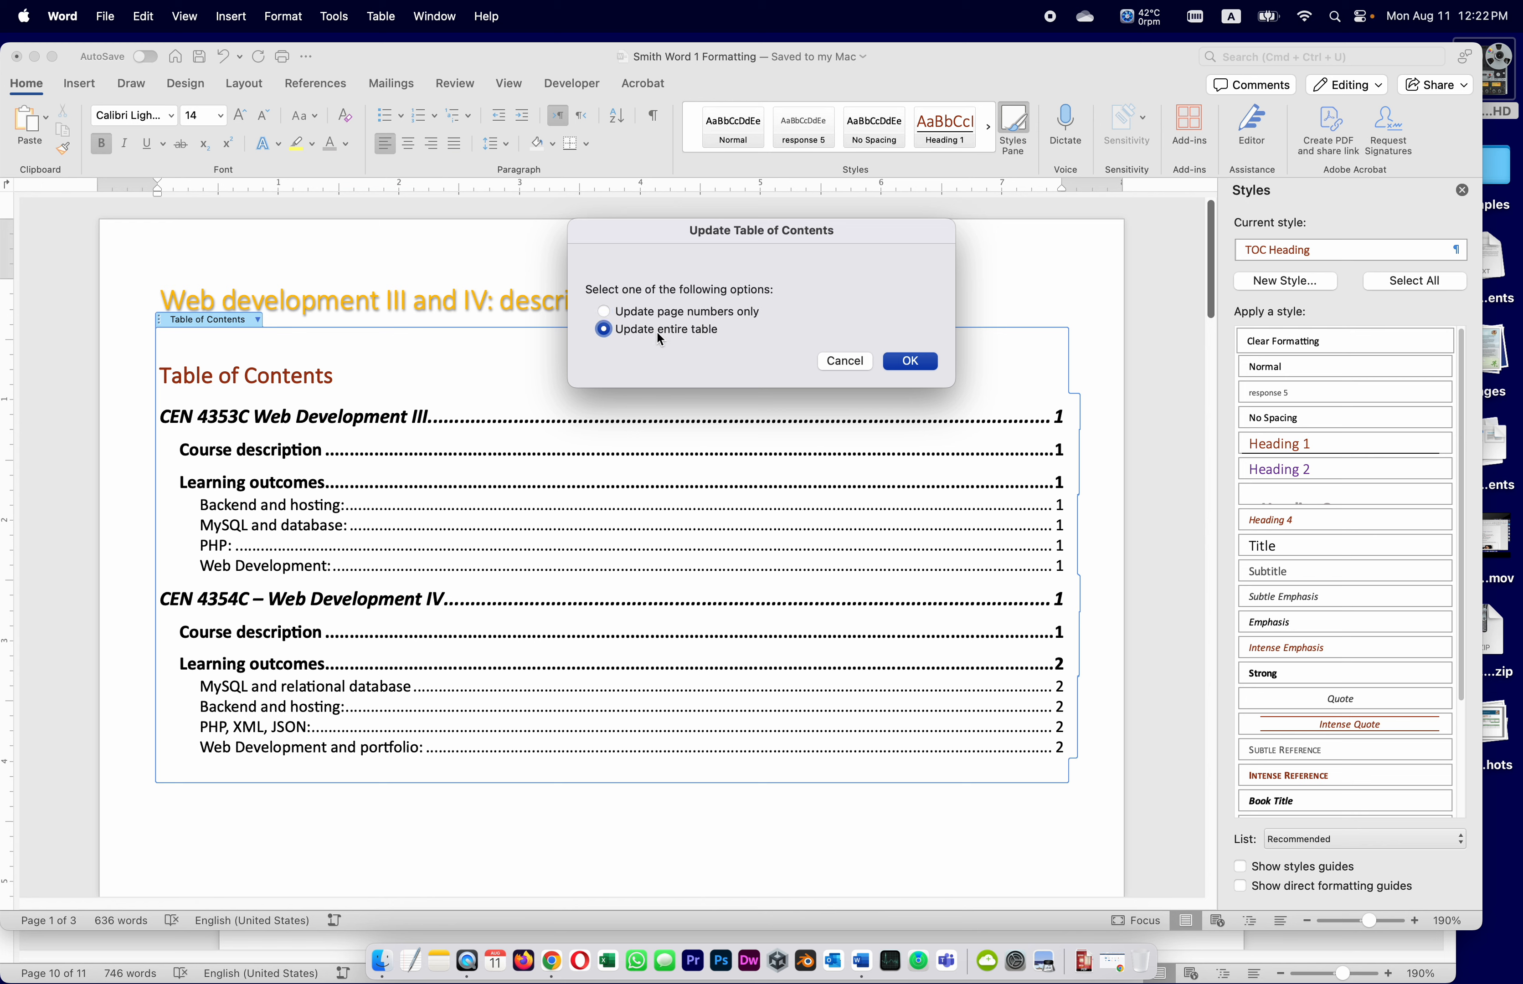
left_click(897, 366)
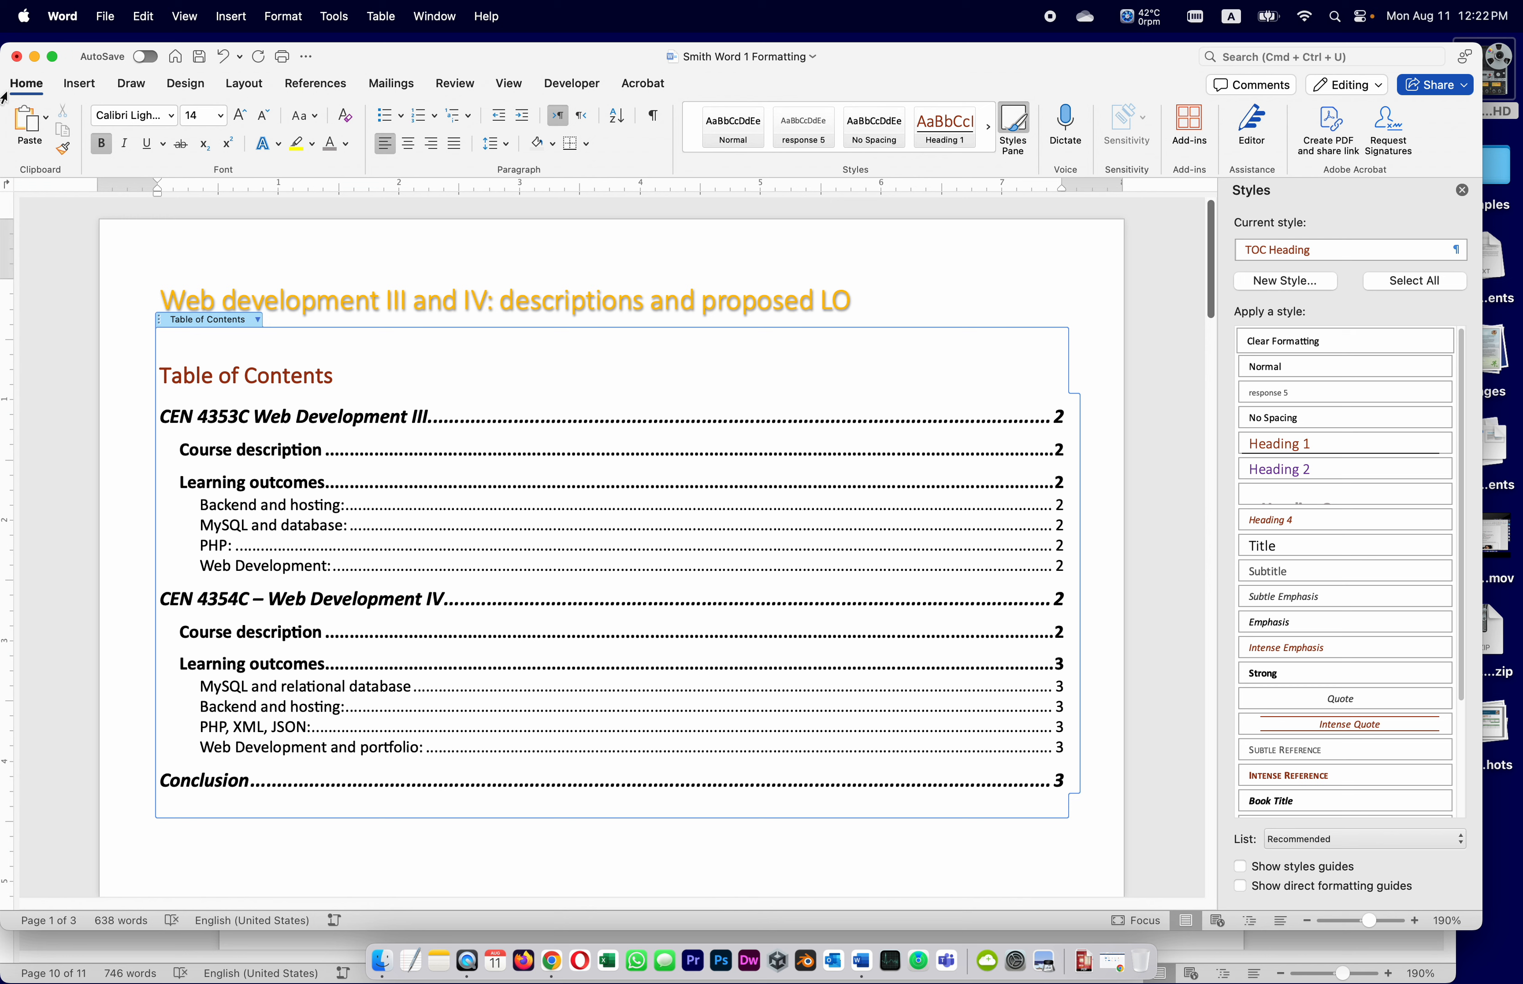
left_click(106, 17)
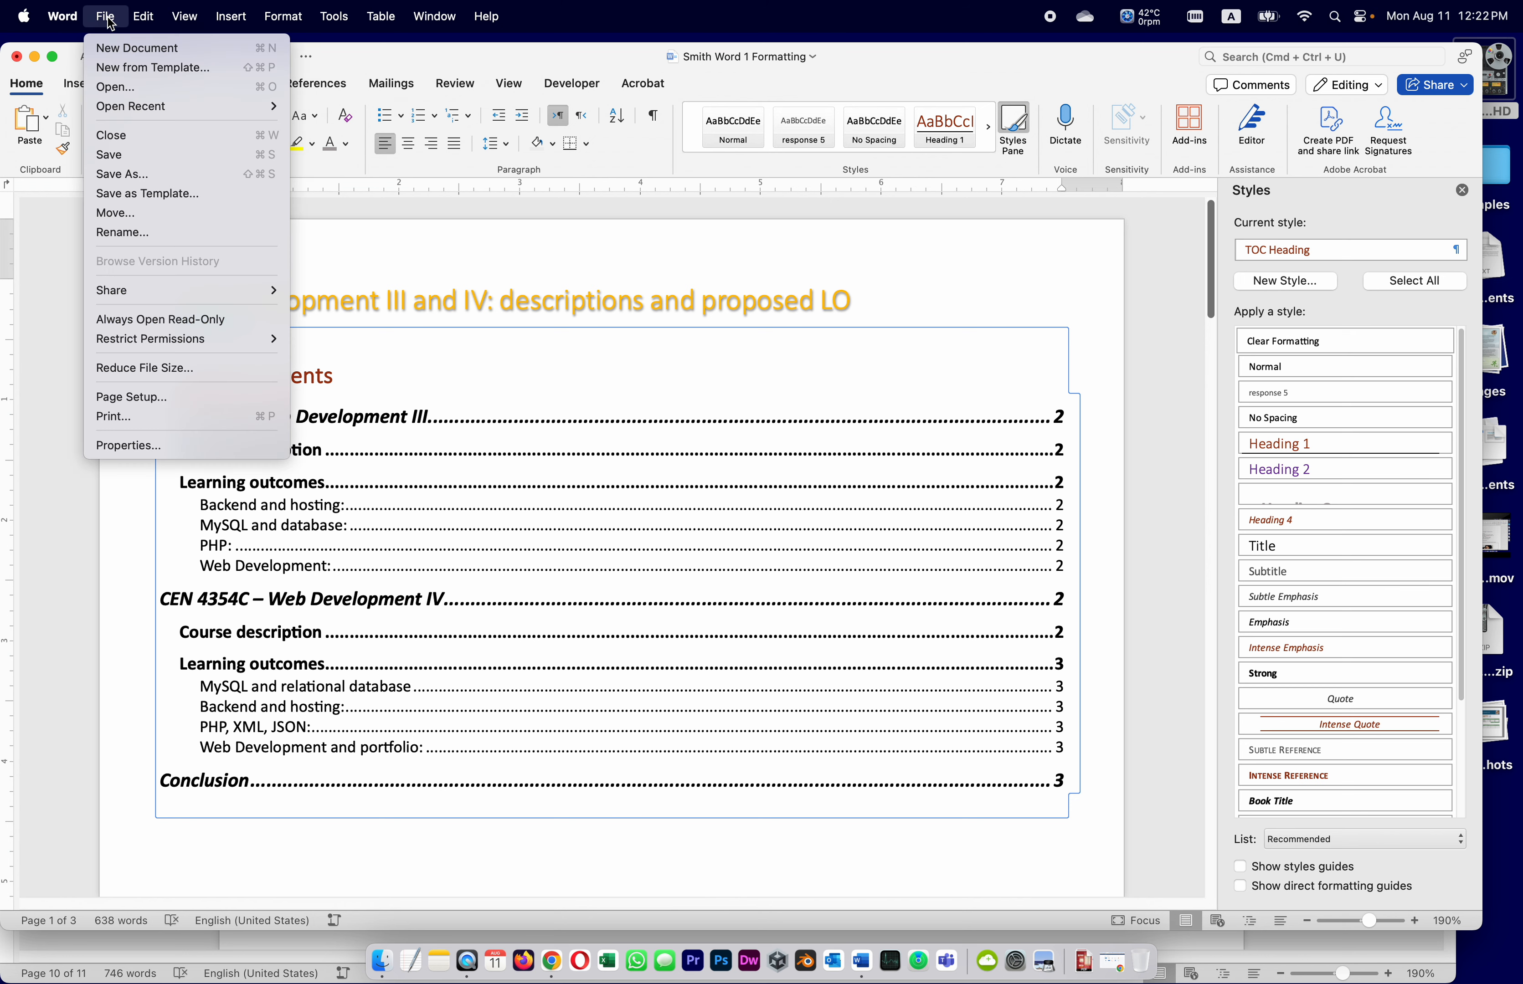
Save the course-description document and delete the empty list item 37 in the assignment instructions
left_click(109, 22)
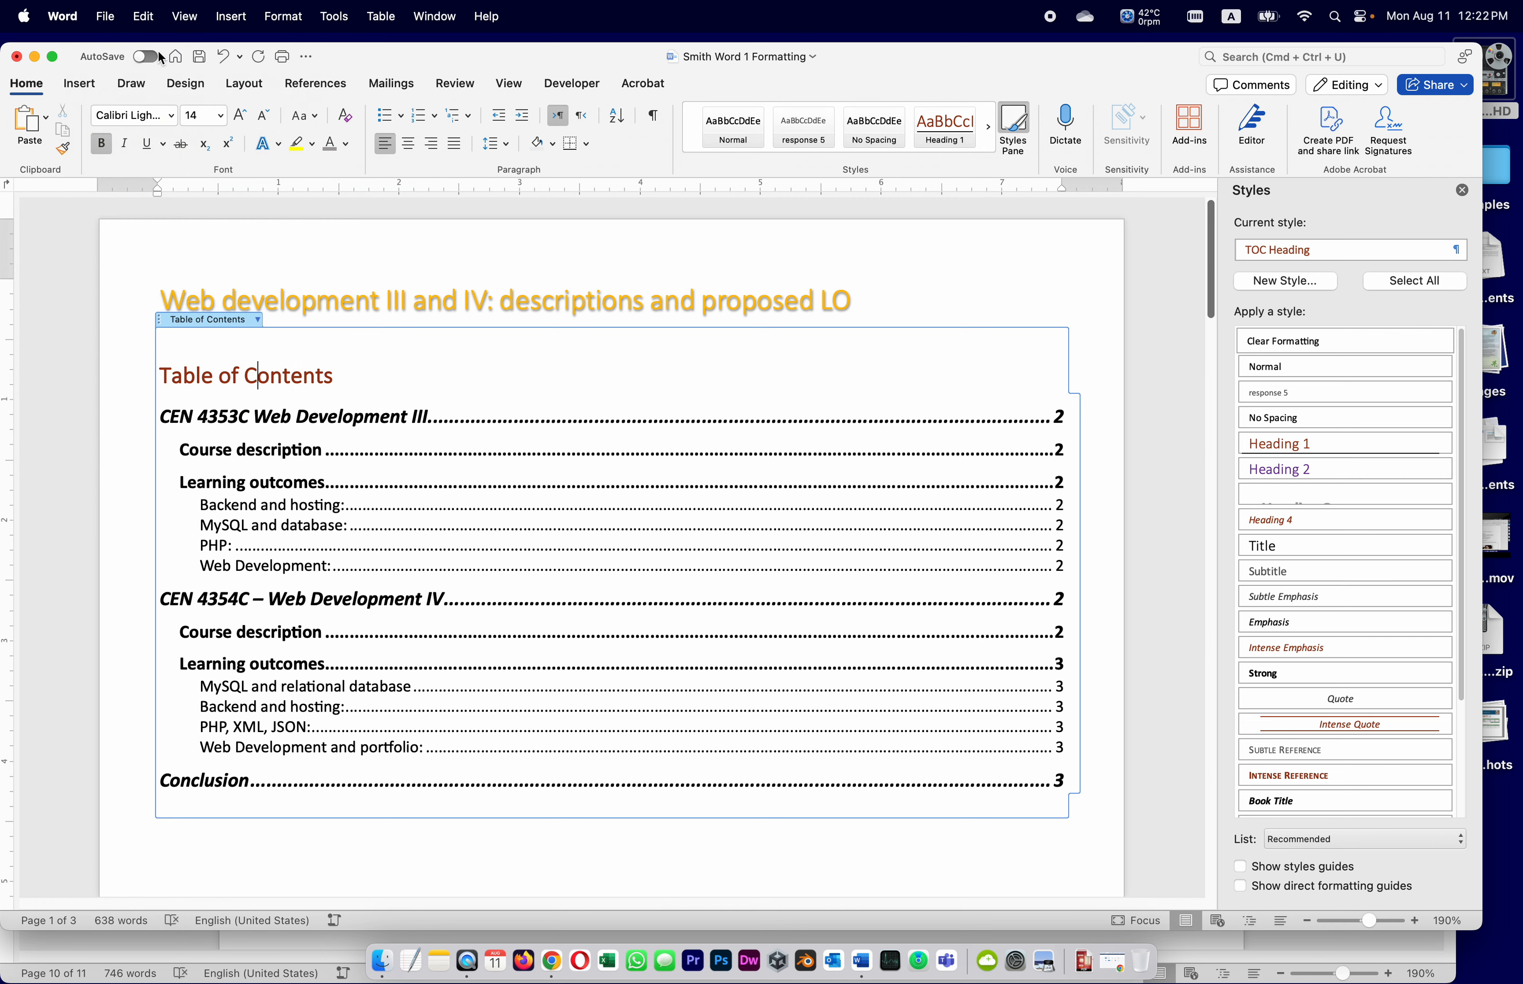
left_click(199, 59)
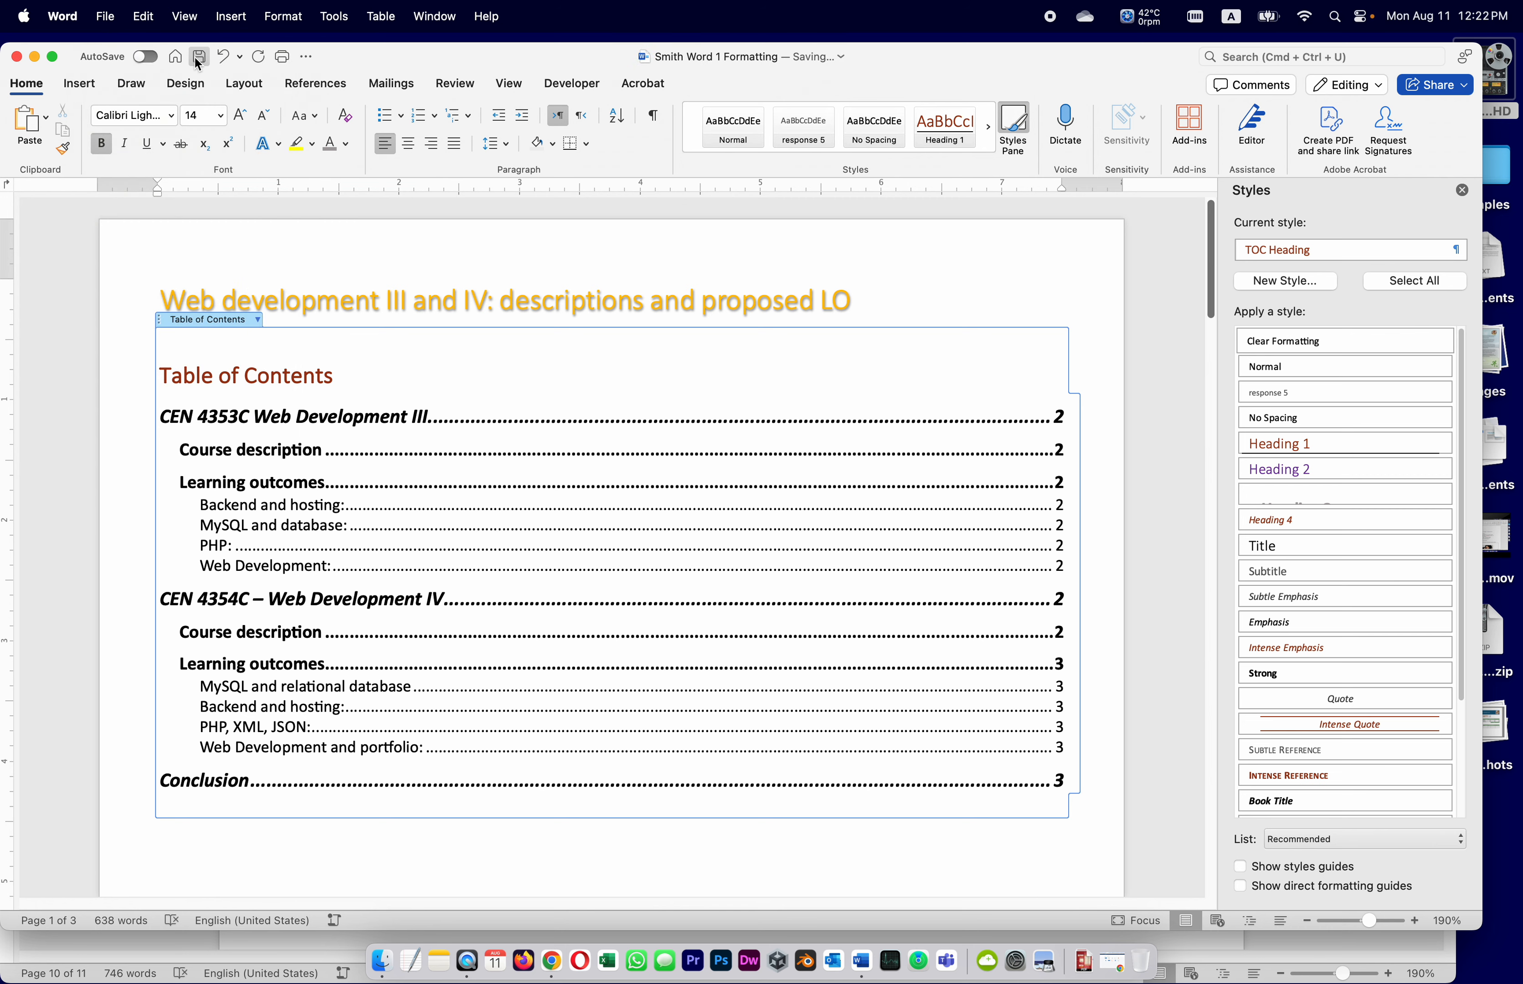
left_click(100, 950)
scroll(614, 736, "down", 10)
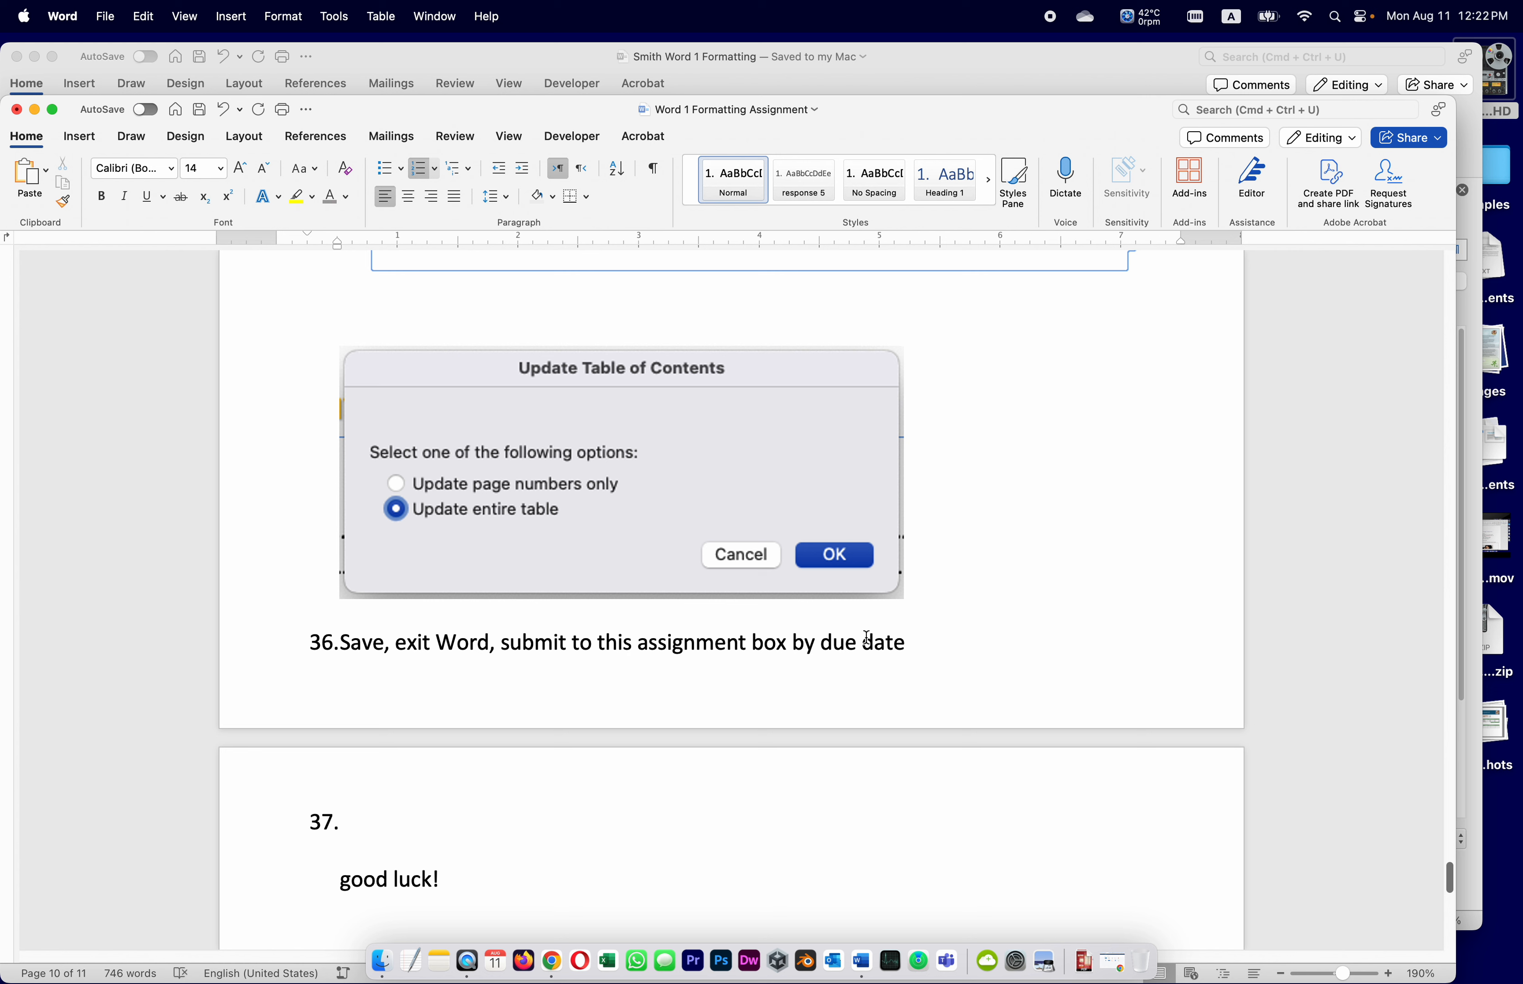
left_click(343, 822)
key("BackSpace")
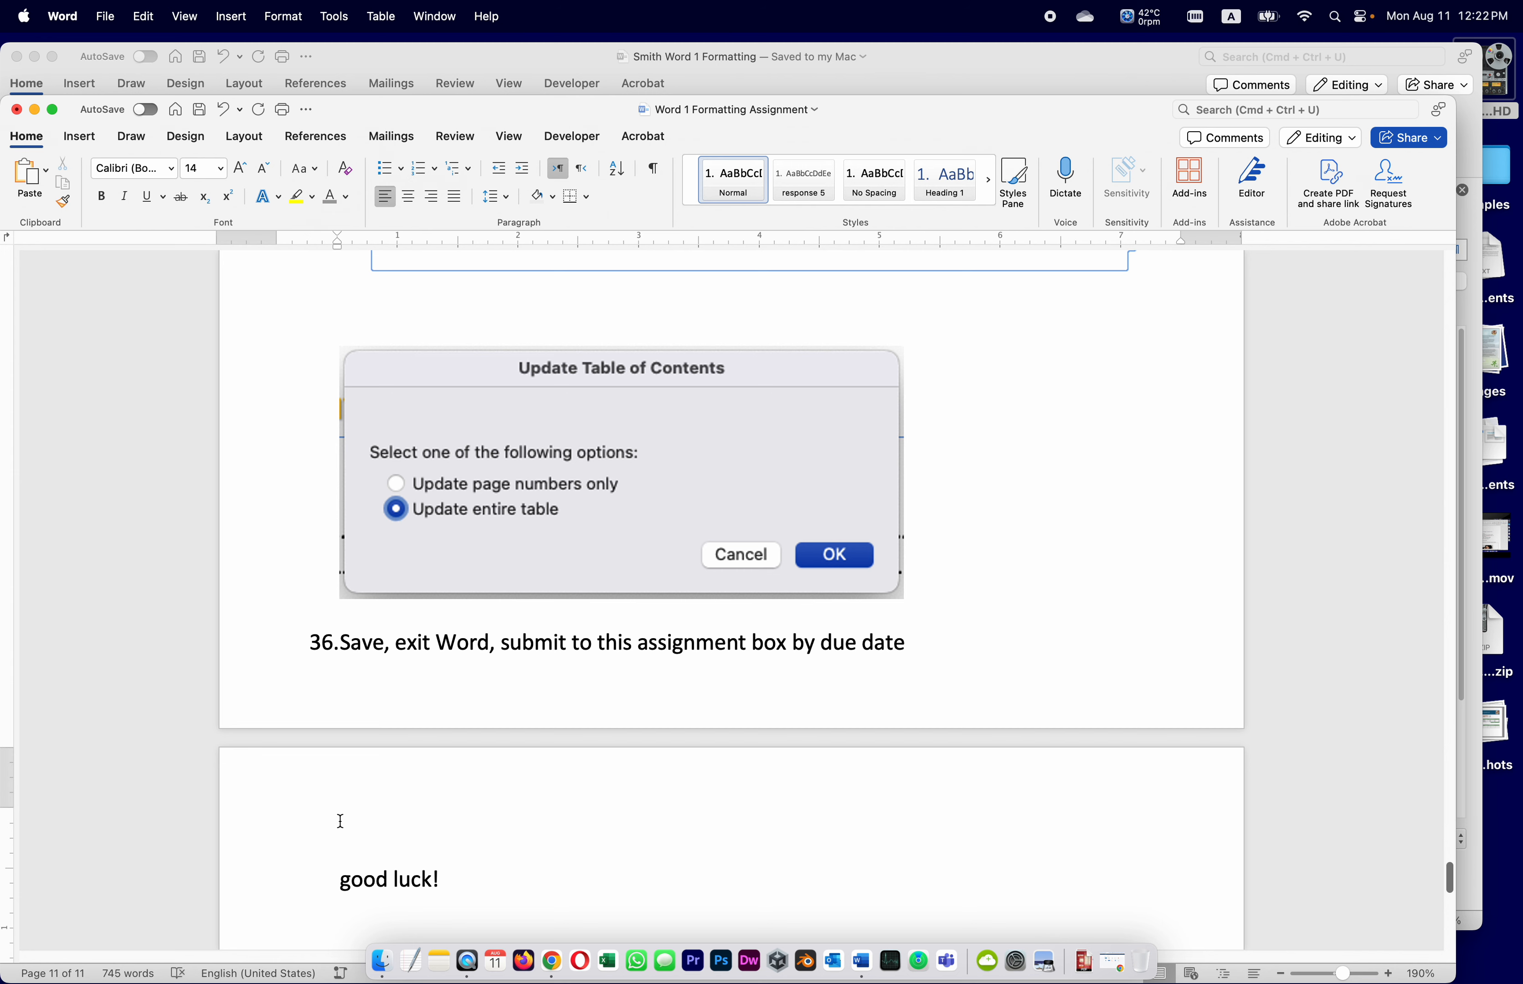
Close the course-description document window, leaving the instructions visible
left_click(540, 62)
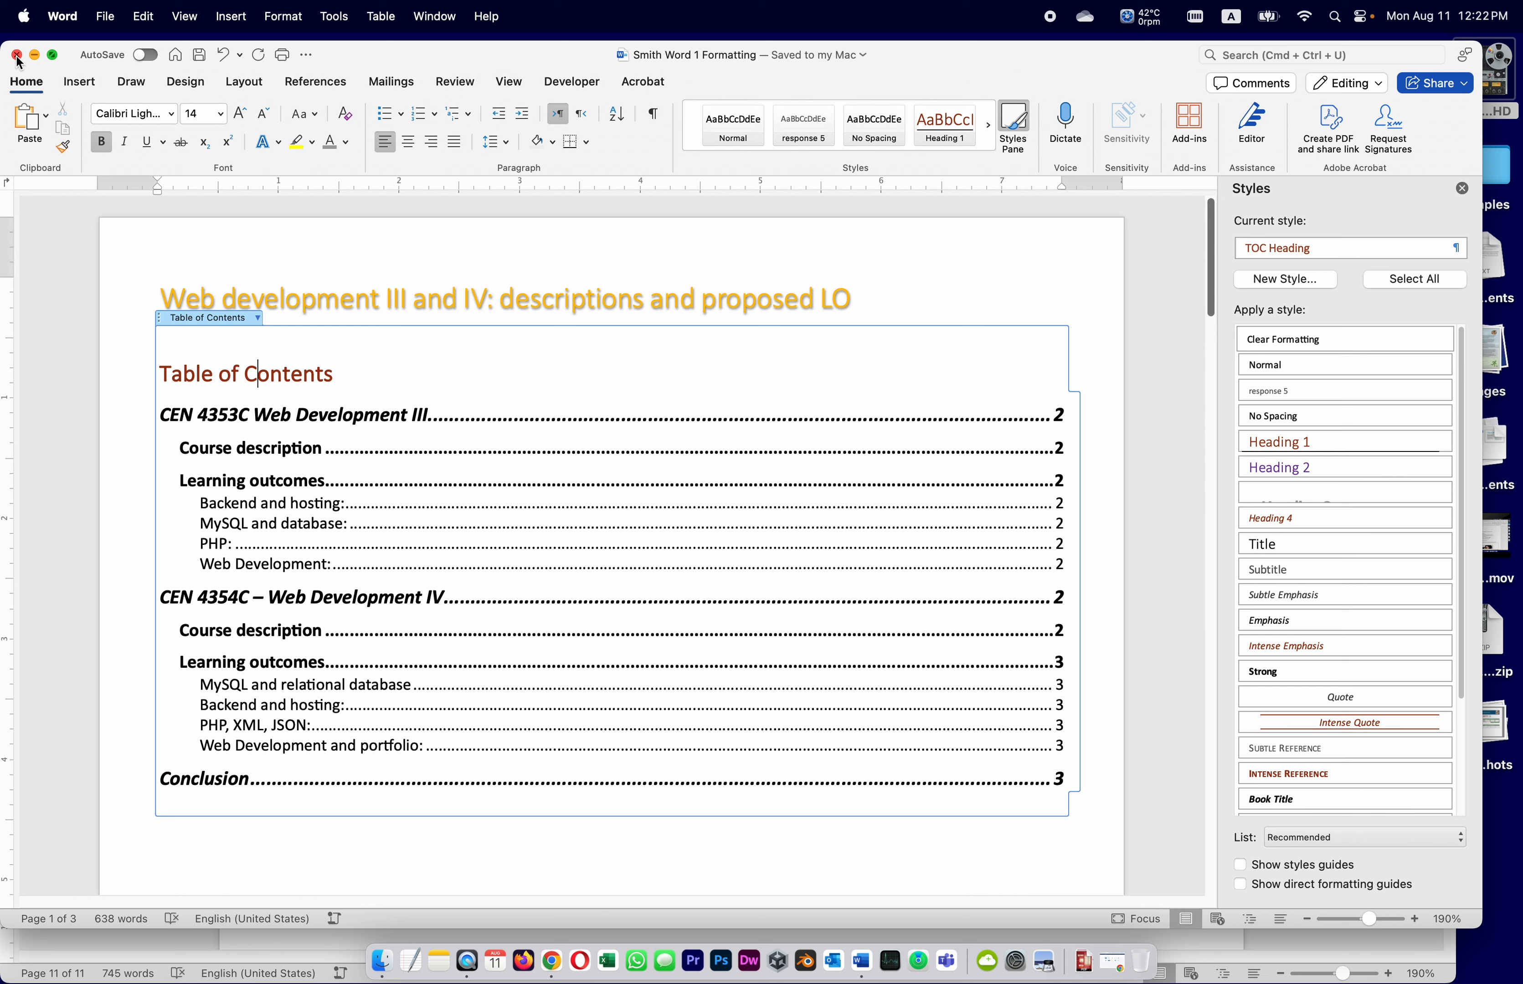
left_click(62, 16)
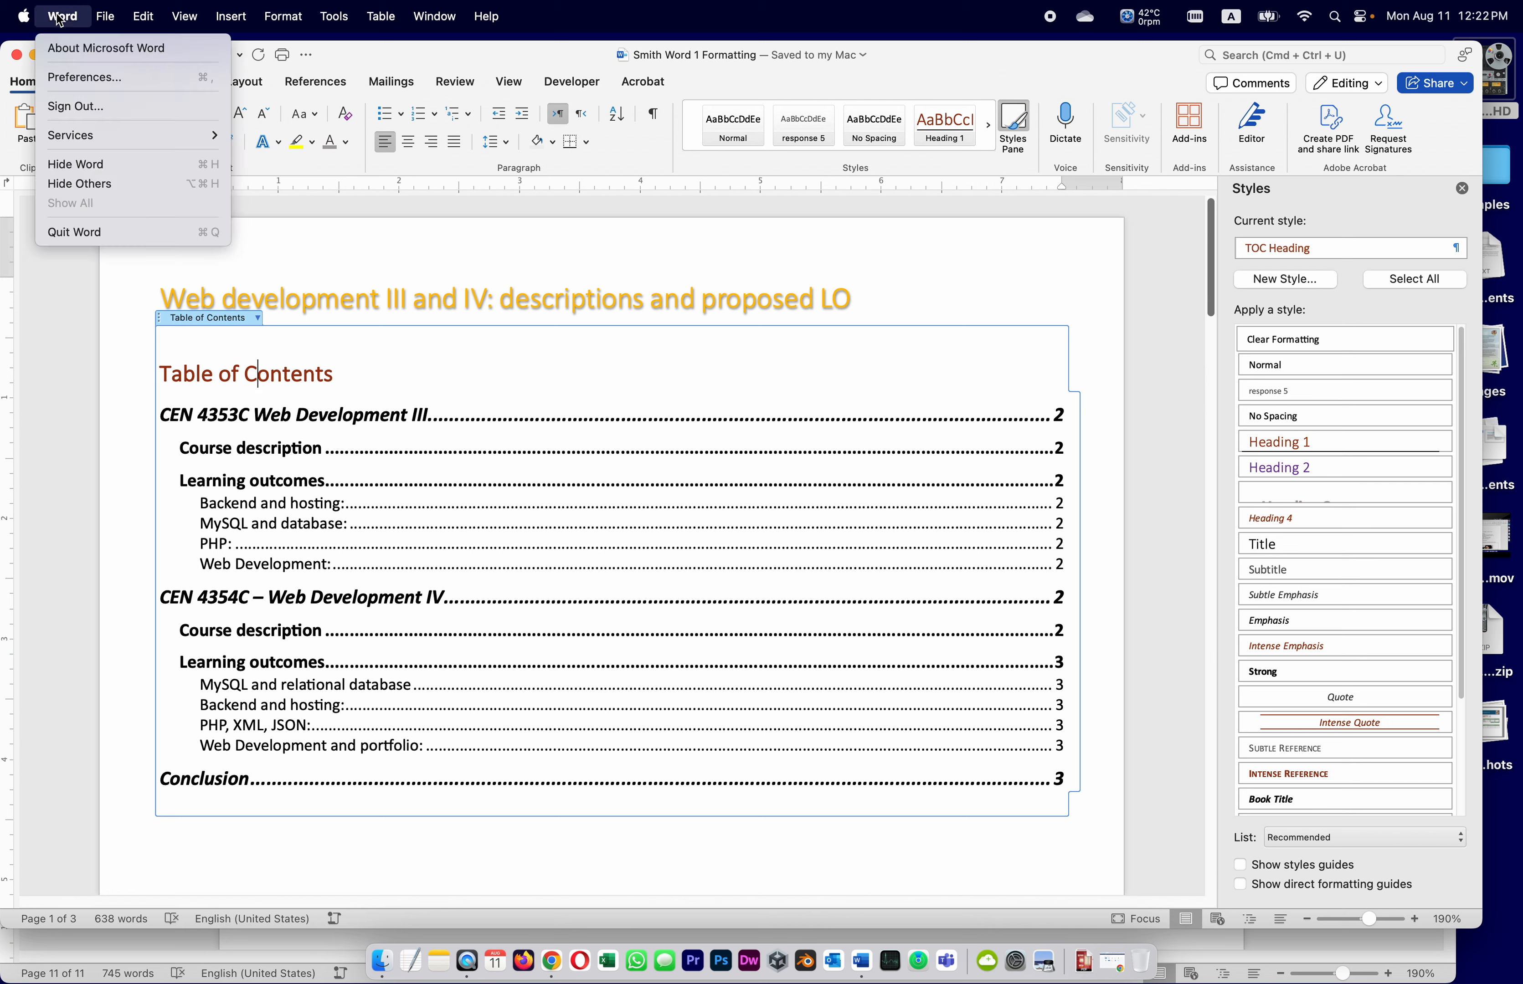
left_click(77, 17)
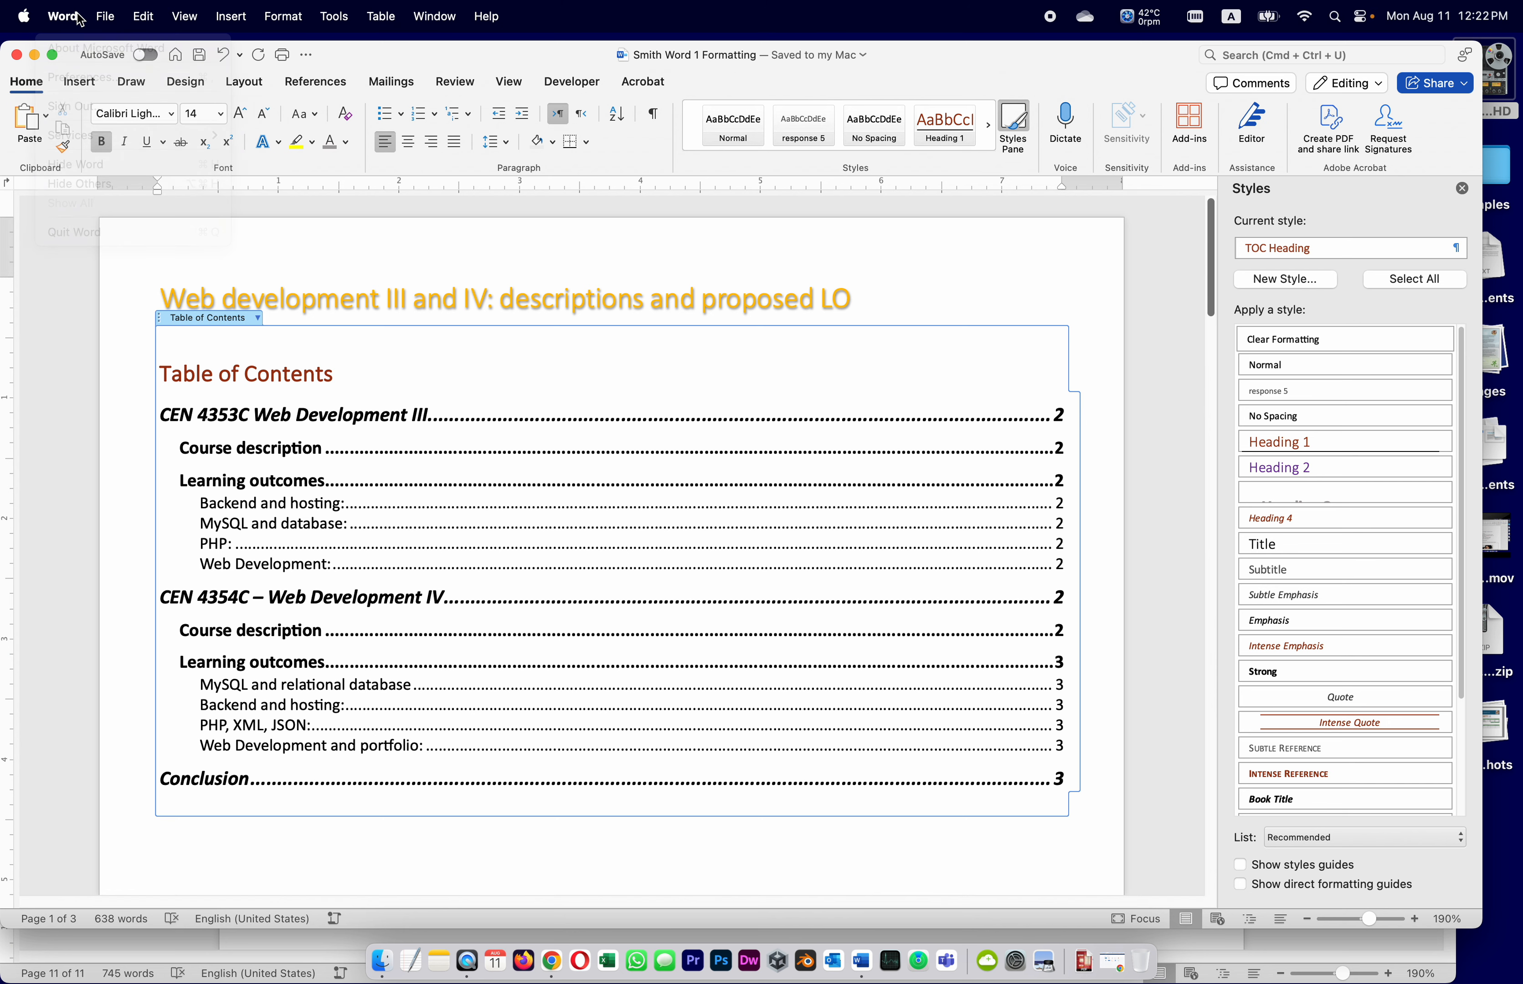
left_click(17, 56)
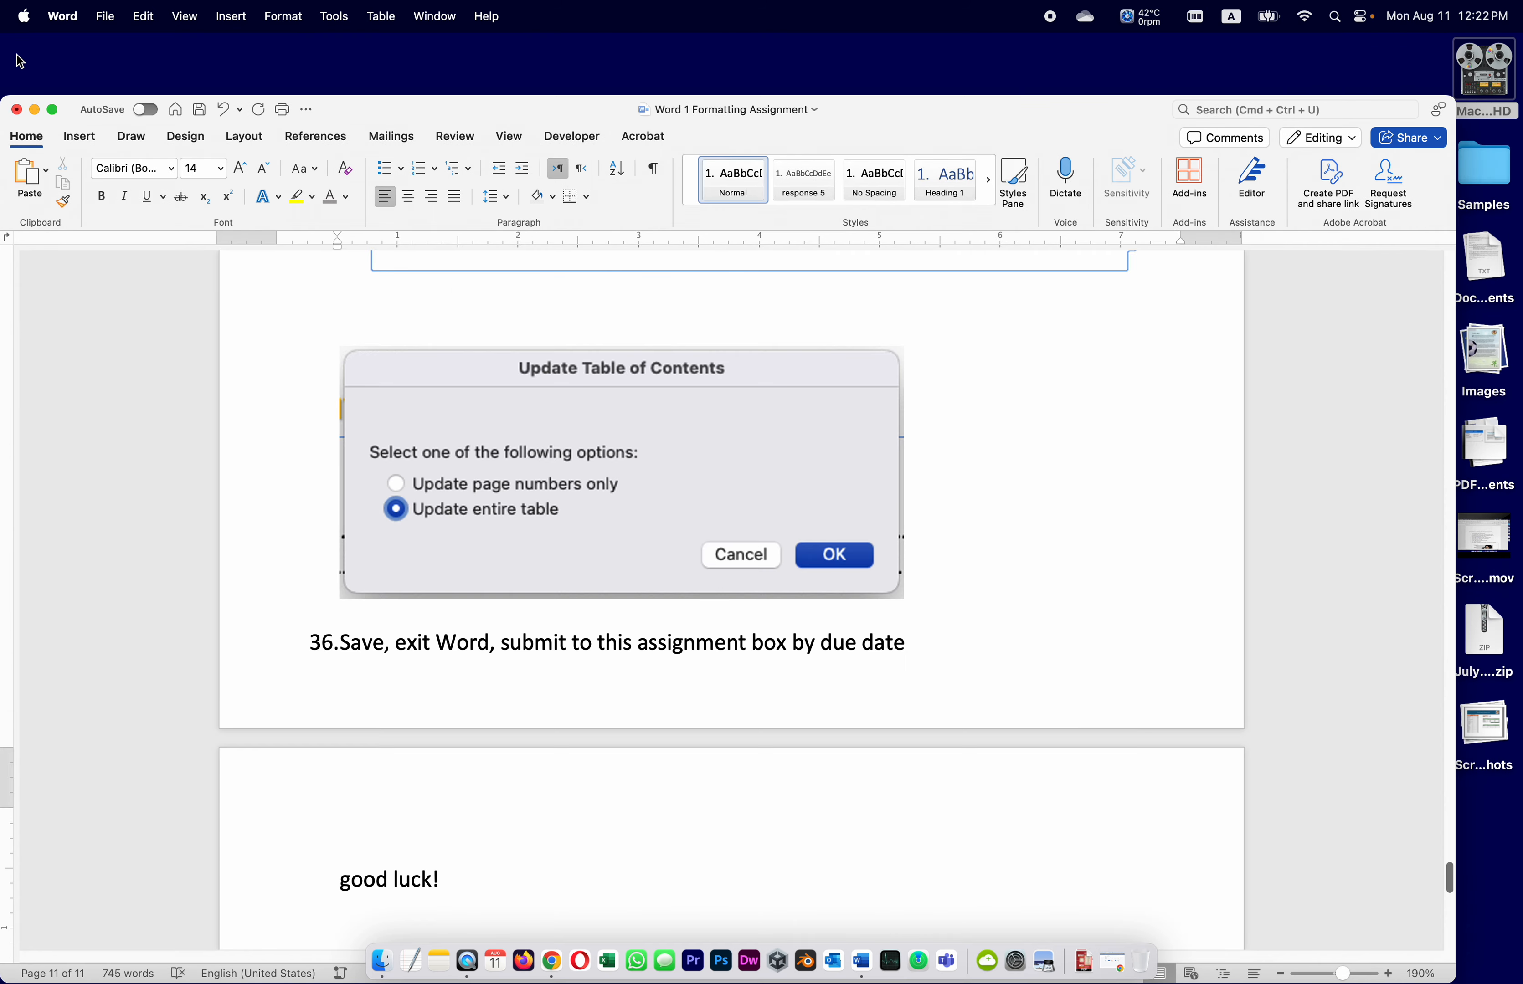